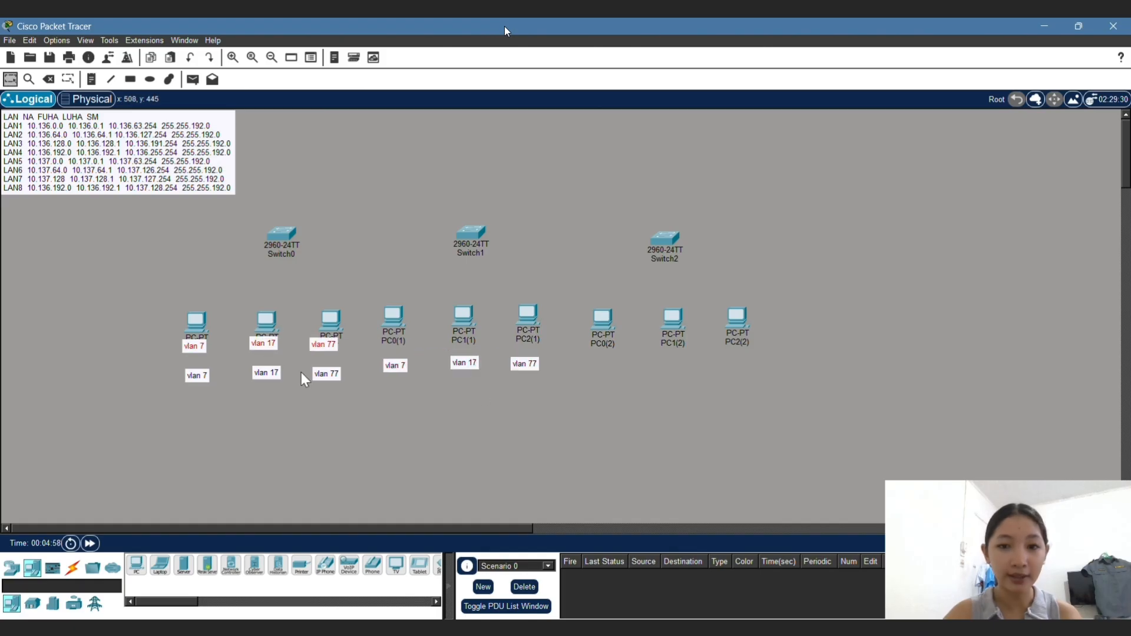
Step: Place the copied vlan 7, vlan 17 and vlan 77 labels beneath PC0(2), PC1(2) and PC2(2)
left_click_drag(259, 346, 660, 366)
left_click(647, 407)
Step: Connect PC0, PC1 and PC2 to Switch0 using automatically chosen cables
left_click(72, 568)
left_click(183, 566)
left_click(137, 565)
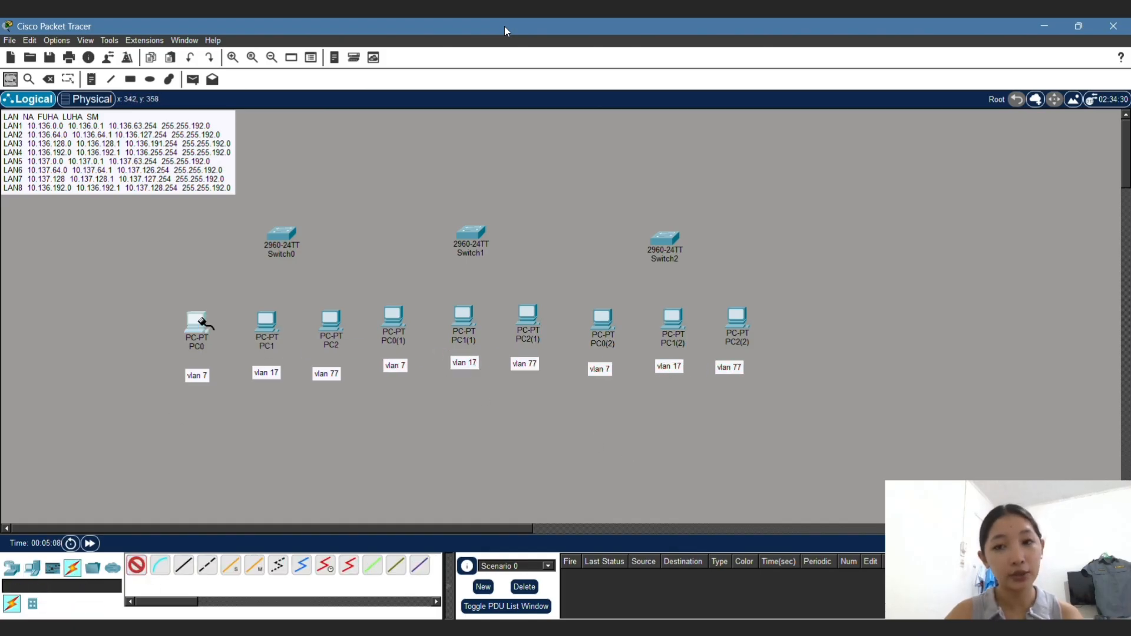
left_click(200, 321)
left_click(278, 235)
left_click(141, 566)
left_click(263, 321)
left_click(280, 235)
left_click(139, 565)
left_click(330, 321)
left_click(280, 236)
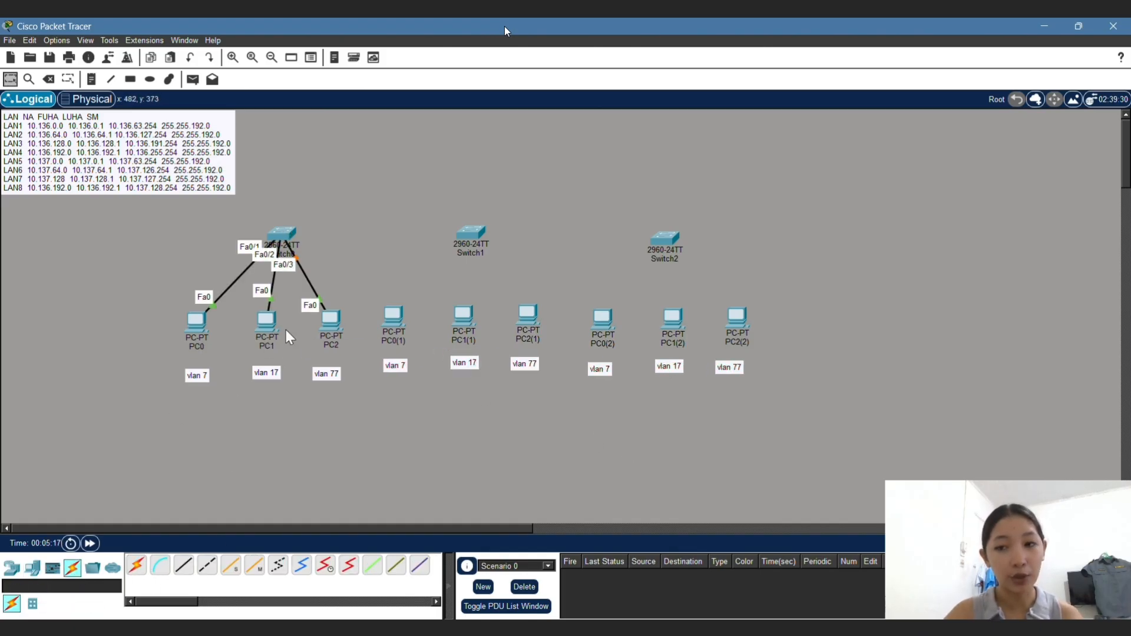
Step: Connect PC0(1), PC1(1) and PC2(1) to Switch1 using automatically chosen cables
left_click(139, 566)
left_click(394, 318)
left_click(471, 234)
left_click(139, 565)
left_click(464, 318)
left_click(472, 234)
left_click(528, 315)
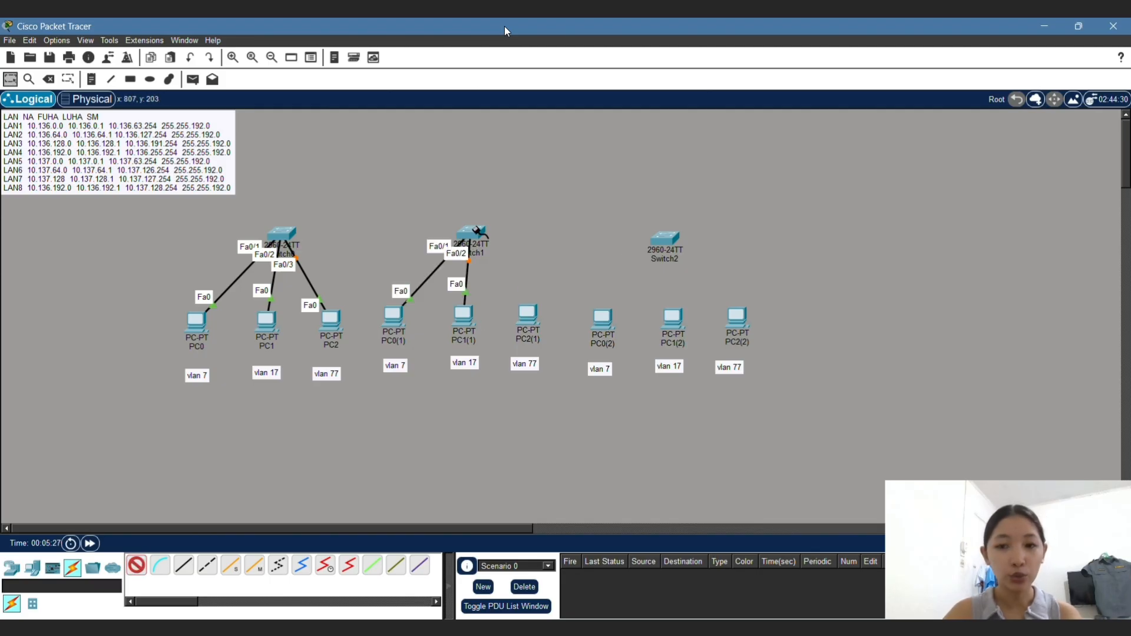
left_click(474, 234)
Step: Connect PC0(2), PC1(2) and PC2(2) to Switch2 using automatically chosen cables
left_click(603, 319)
left_click(664, 240)
left_click(671, 314)
left_click(668, 243)
left_click(736, 318)
left_click(668, 242)
left_click(208, 567)
left_click(279, 234)
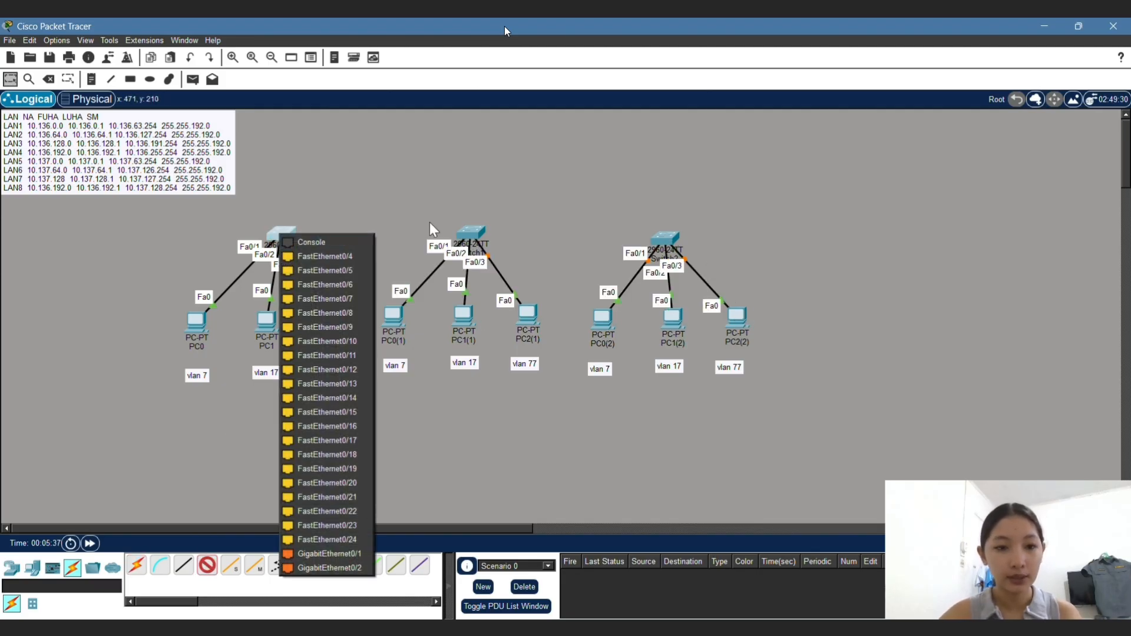
left_click(431, 228)
Step: Link Switch0 to Switch1 and Switch1 to Switch2 using automatically chosen cables
left_click(137, 566)
left_click(280, 234)
left_click(470, 232)
left_click(137, 566)
left_click(474, 233)
left_click(665, 239)
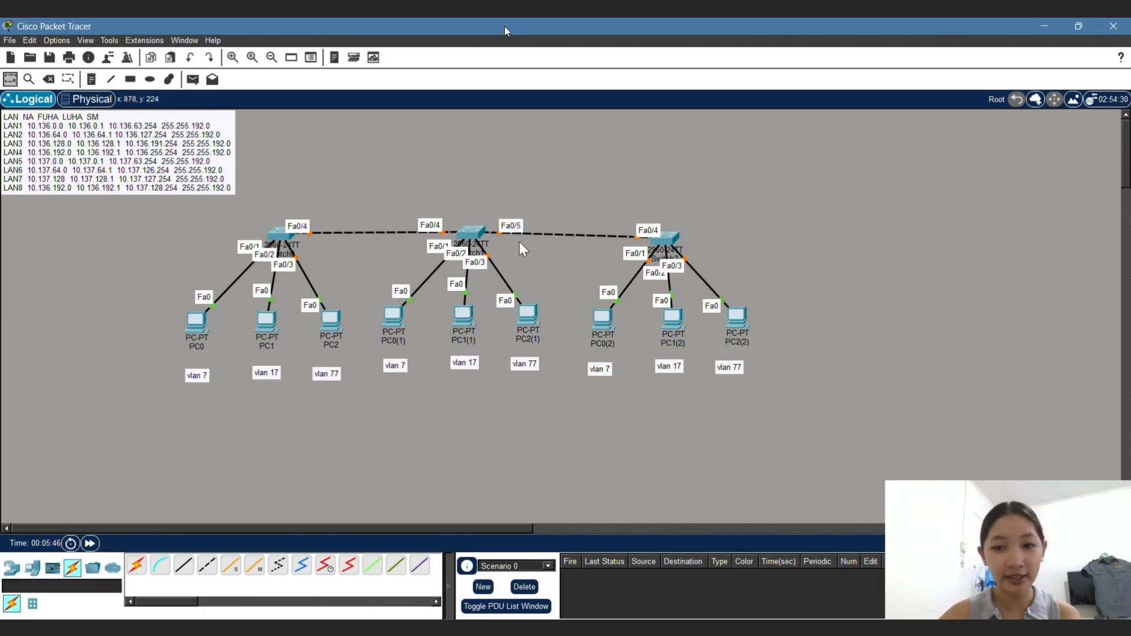
Step: Add a "layer 2" note below the middle group of PCs
key("n")
left_click(457, 406)
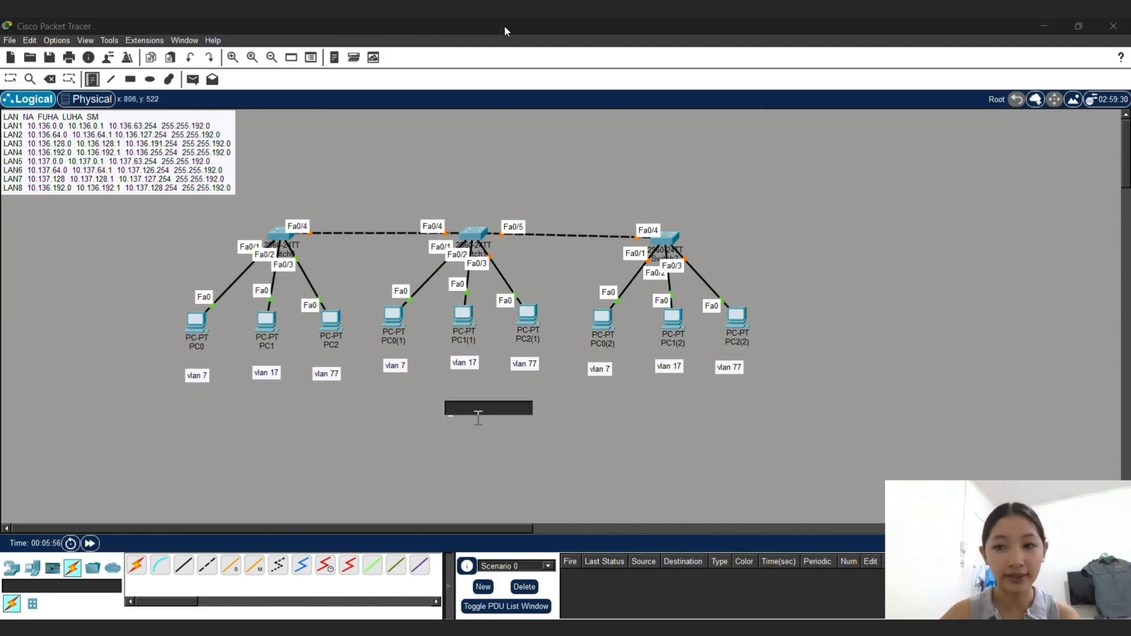
type("layer 2")
key("Escape")
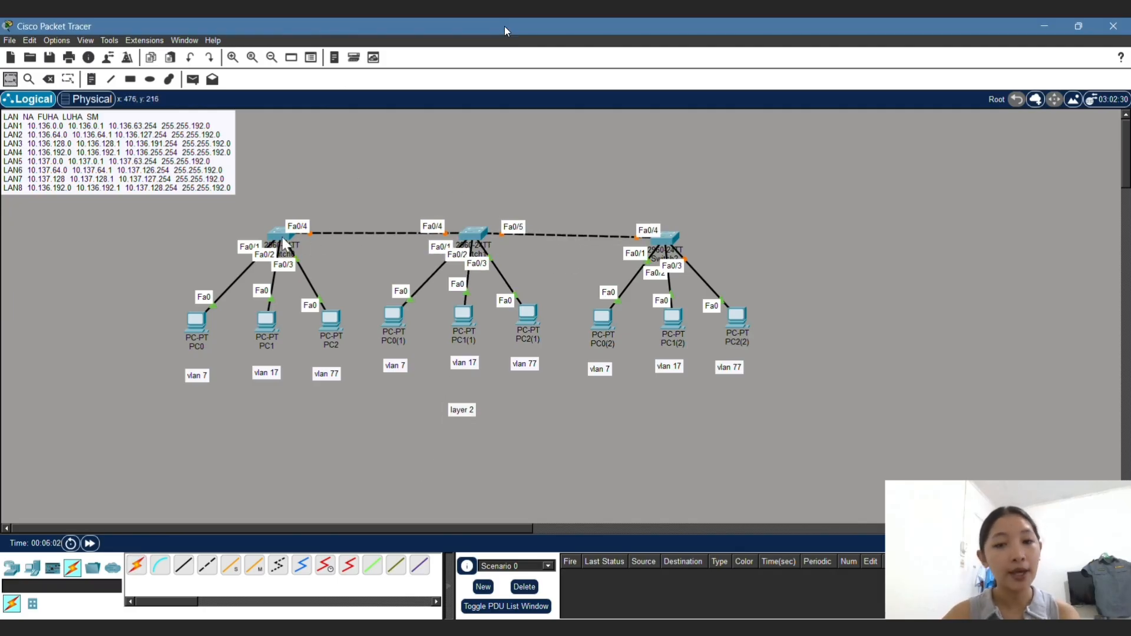
Step: Open the Switch0 command line and enter global configuration mode with en and conf t
left_click(298, 239)
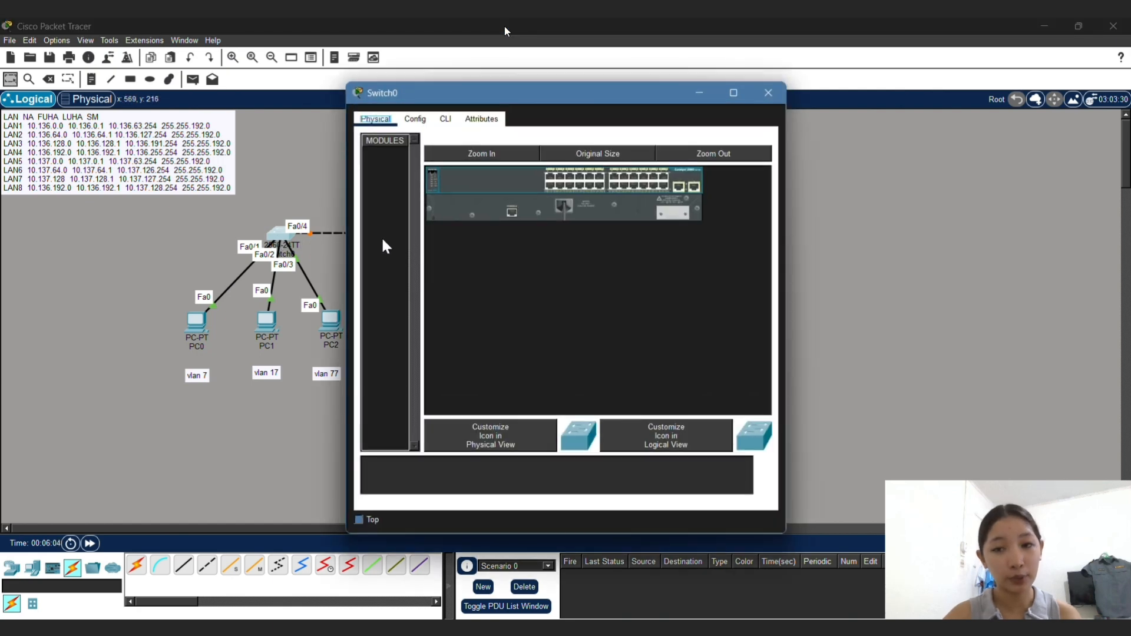
left_click(445, 119)
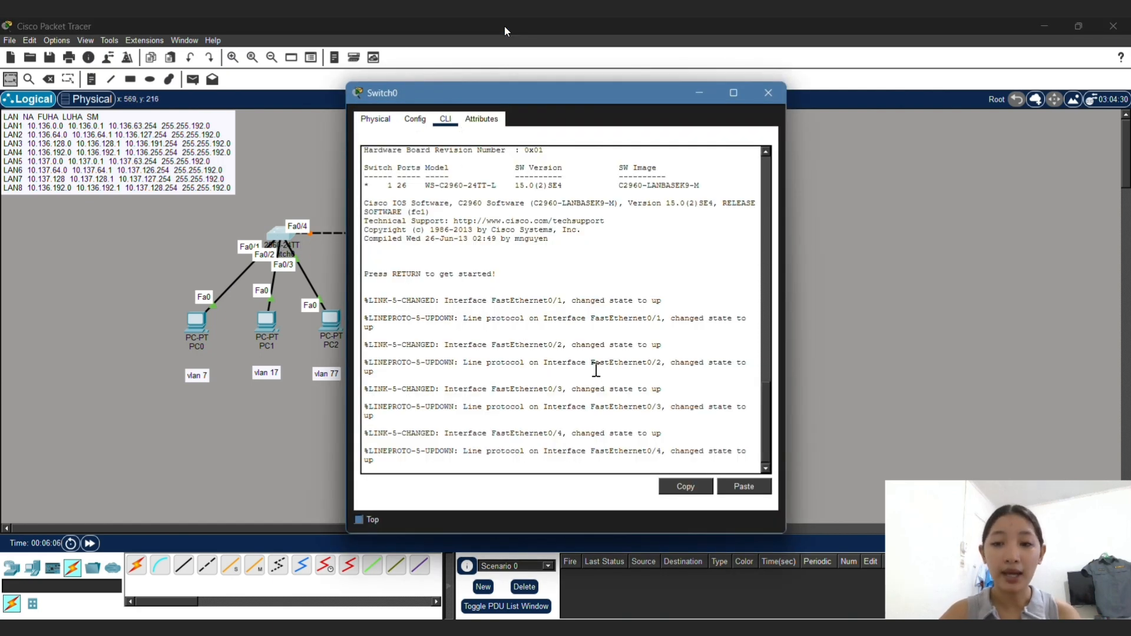
key("Return")
key("Return")
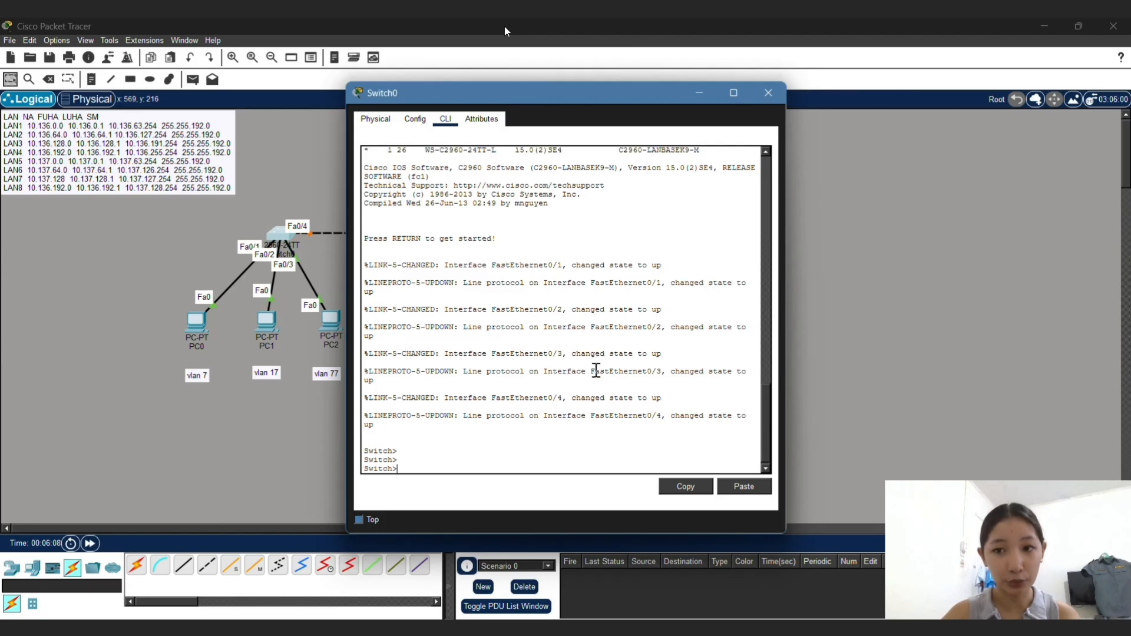
type("en")
key("Return")
type("conf t")
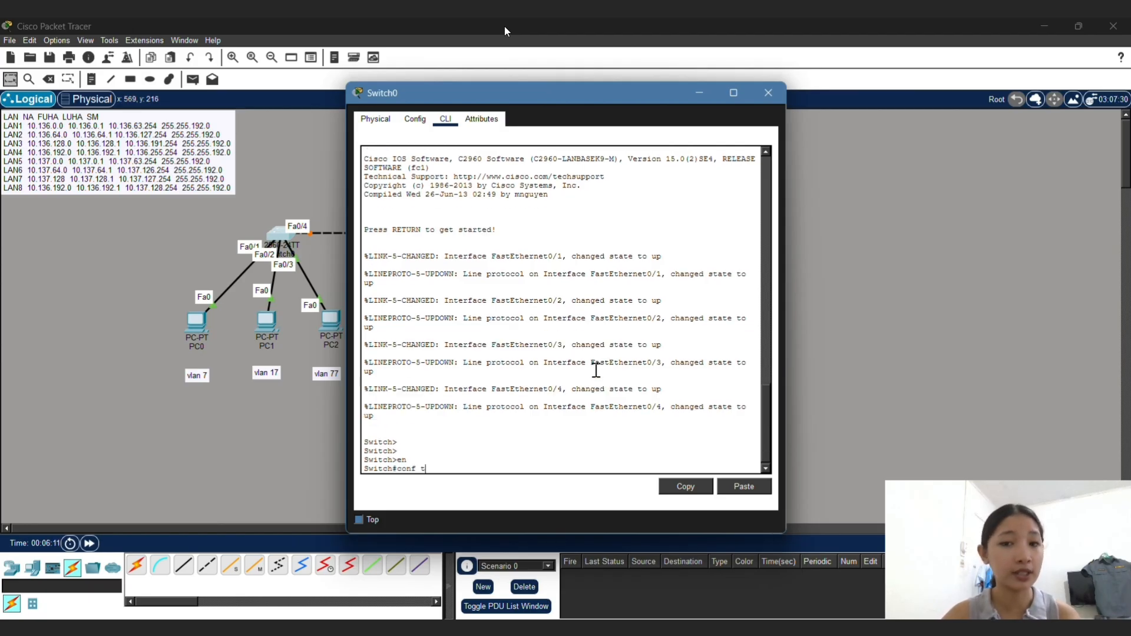
key("Return")
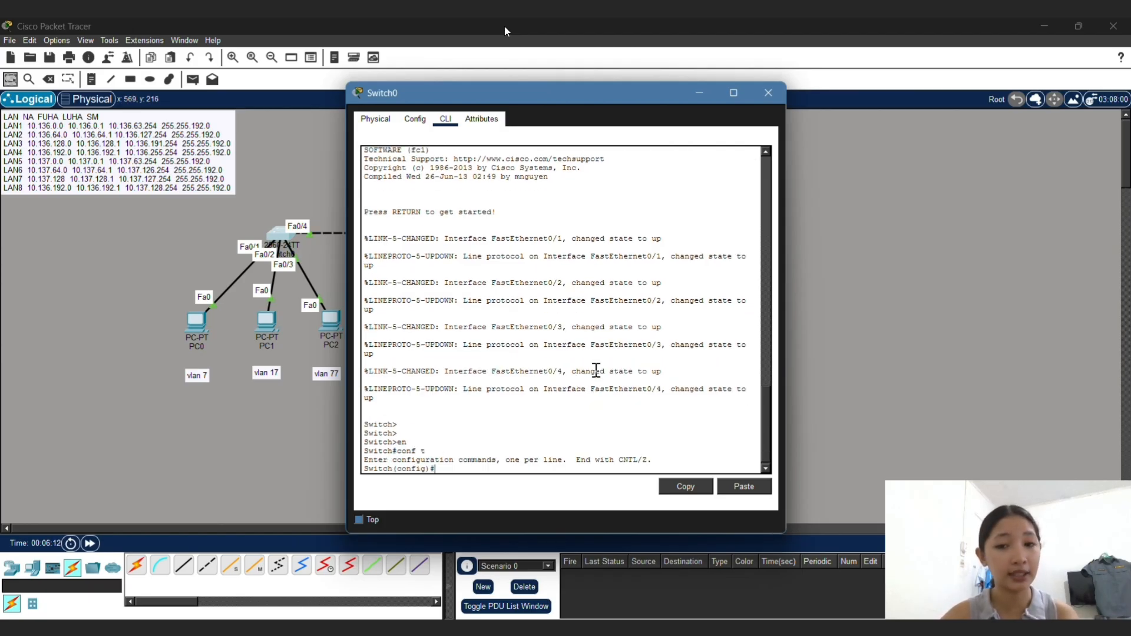
Step: Create VLAN 7 on Switch0 and name it LAN1
type("vlan ")
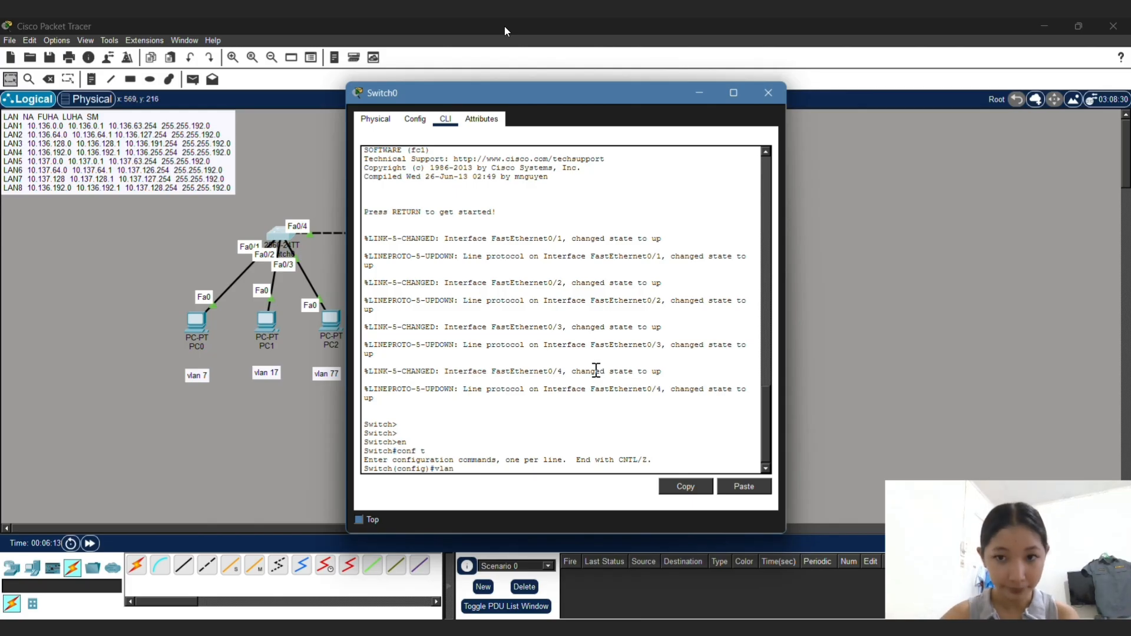
type("7")
key("Return")
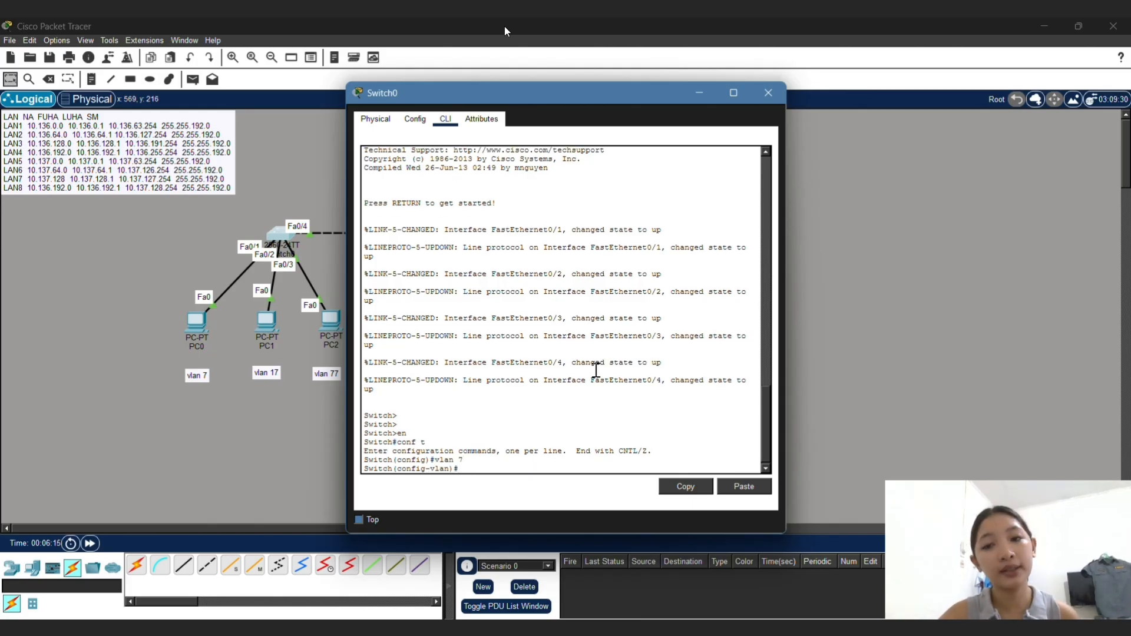
type("name LAN1")
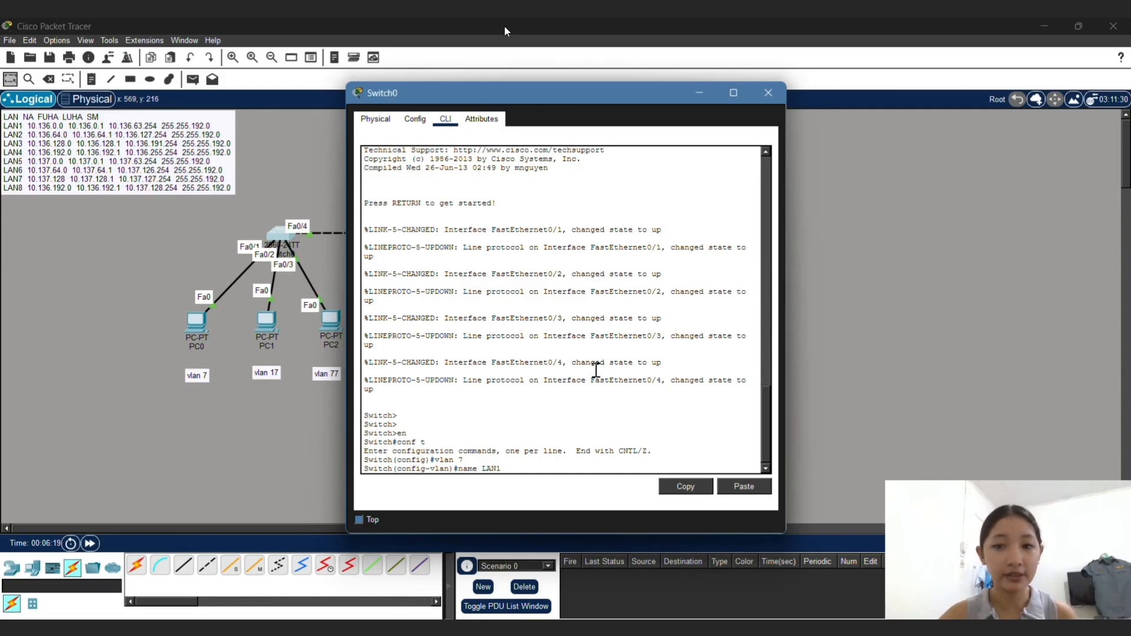
key("Return")
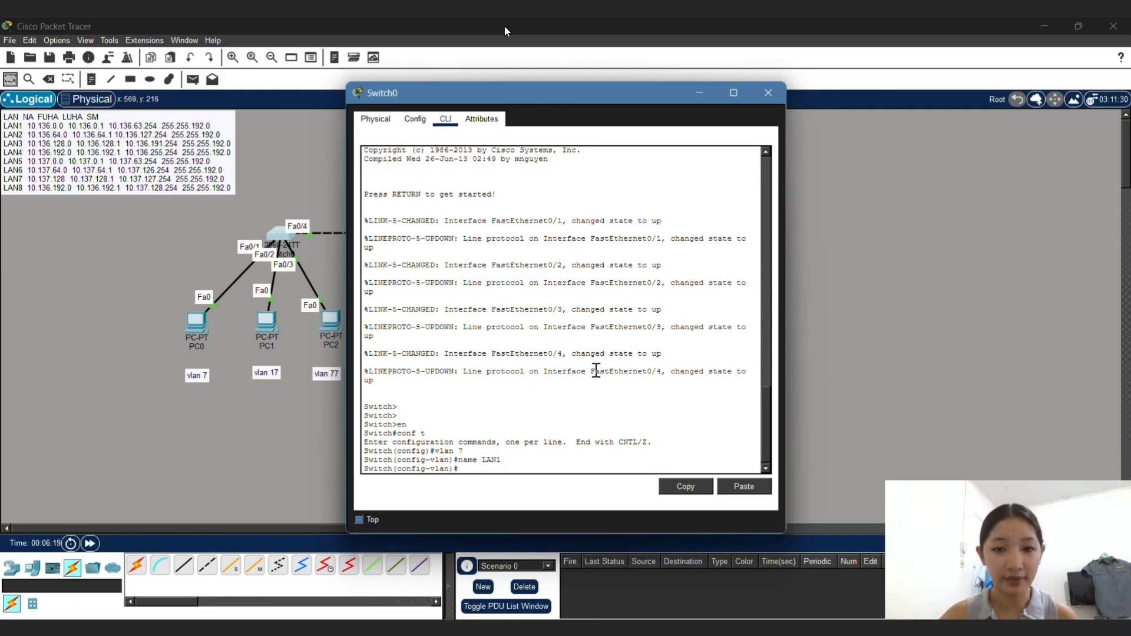
Step: Create VLAN 17 on Switch0 and name it LAN2
type("vlan")
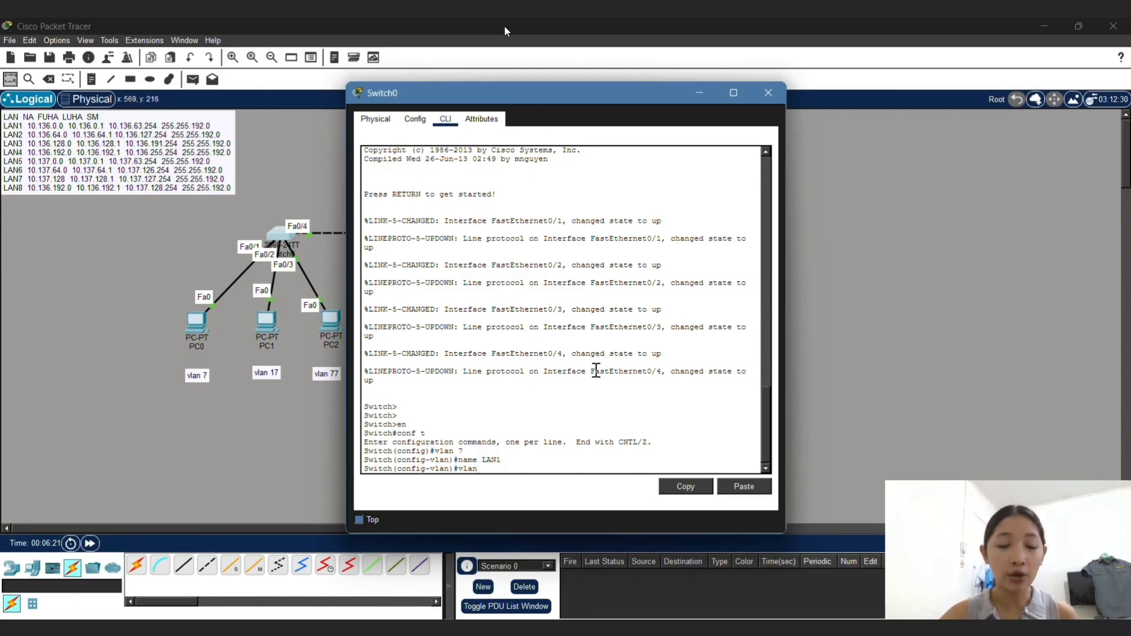
type(" 17")
key("Return")
type("name LAN")
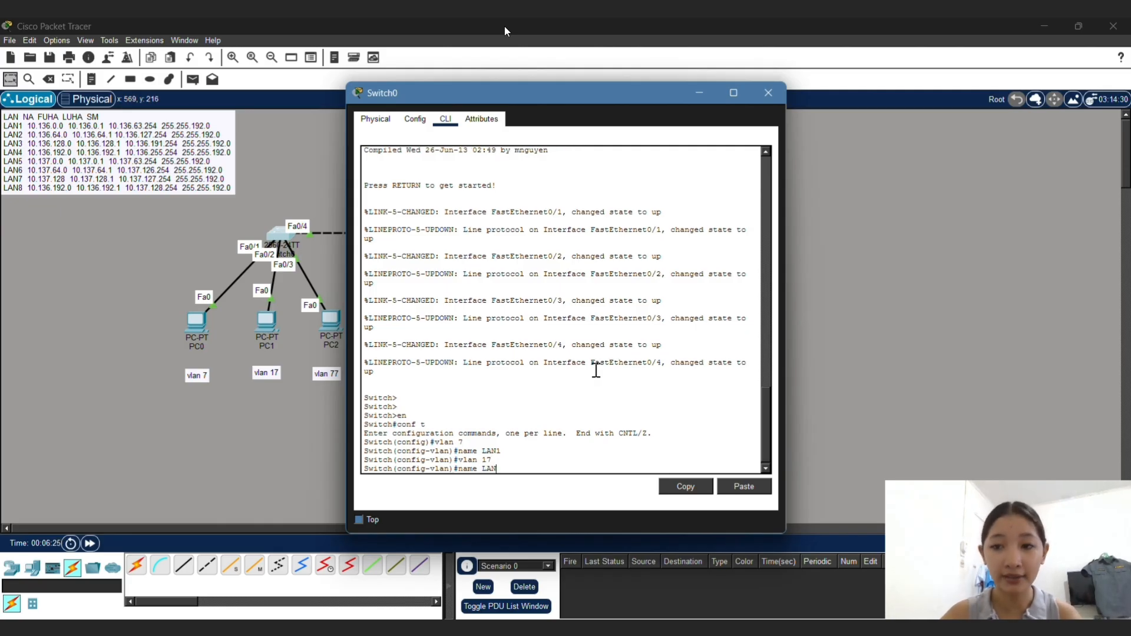
type("2")
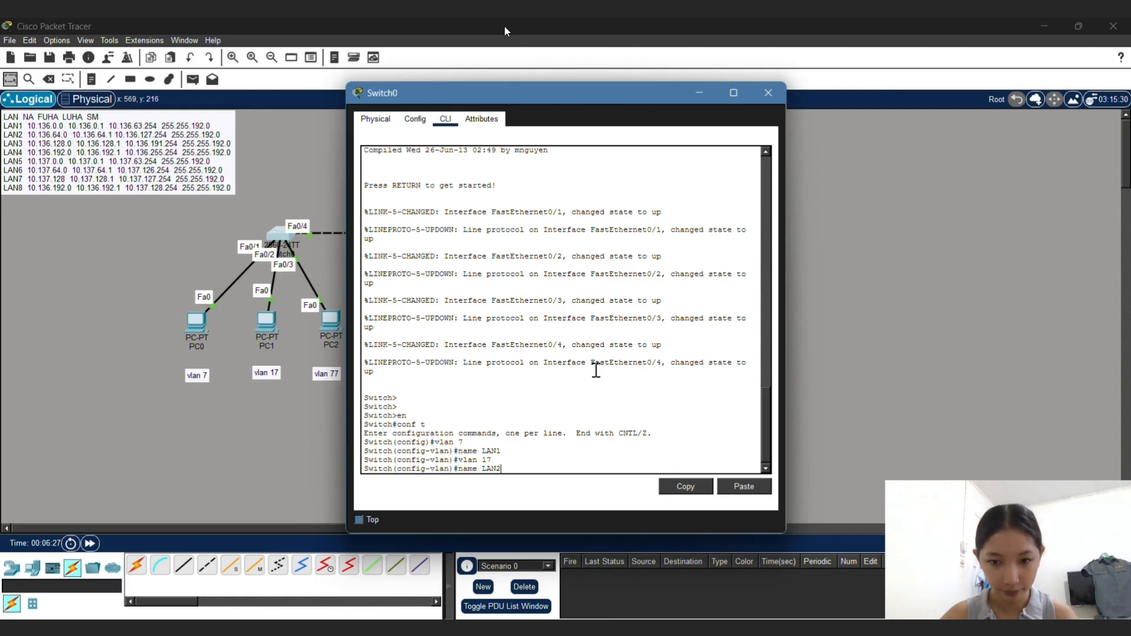
key("Return")
Step: Create VLAN 77 on Switch0 with the name LAN3 and close the switch's window
type("vlan)#vlan")
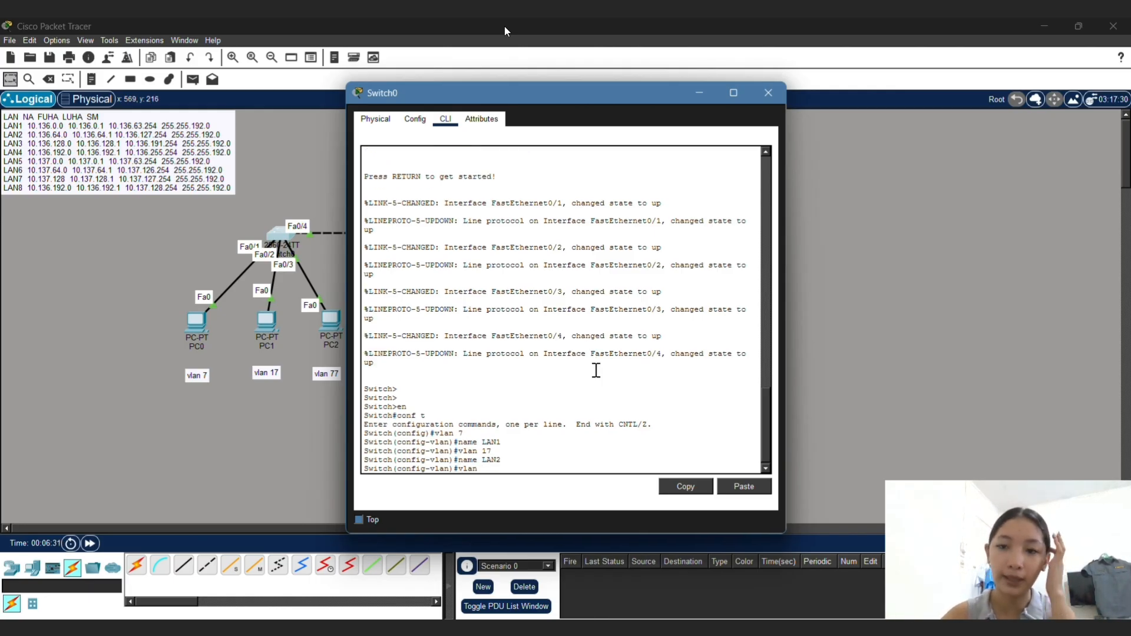
type(" 77")
key("Return")
type("name")
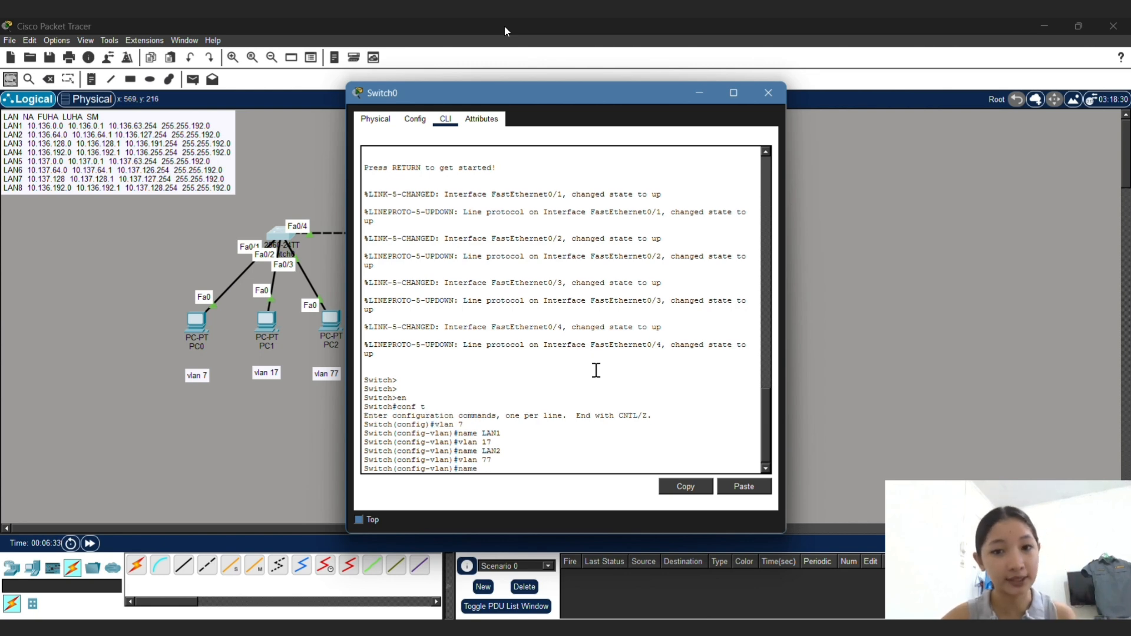
type(" LAN3")
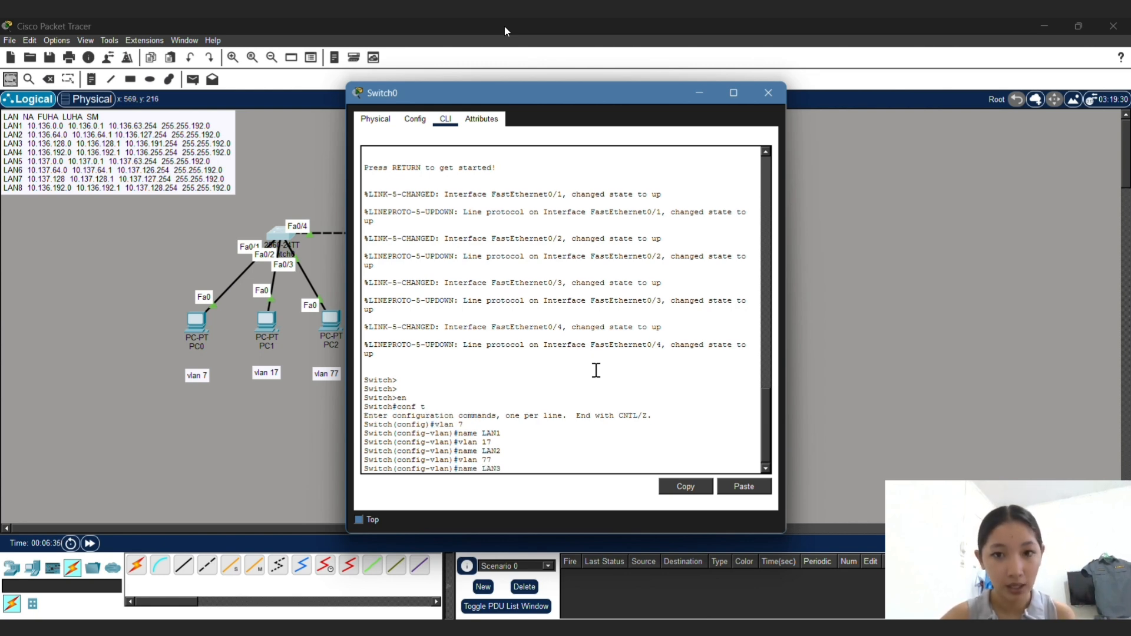
key("Return")
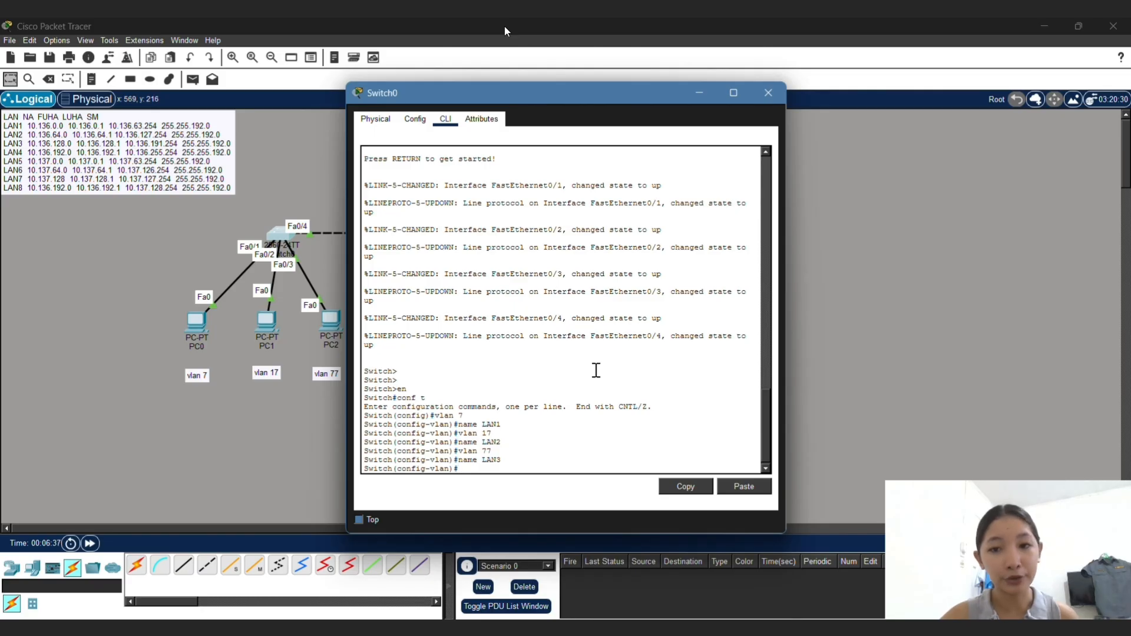
left_click(769, 93)
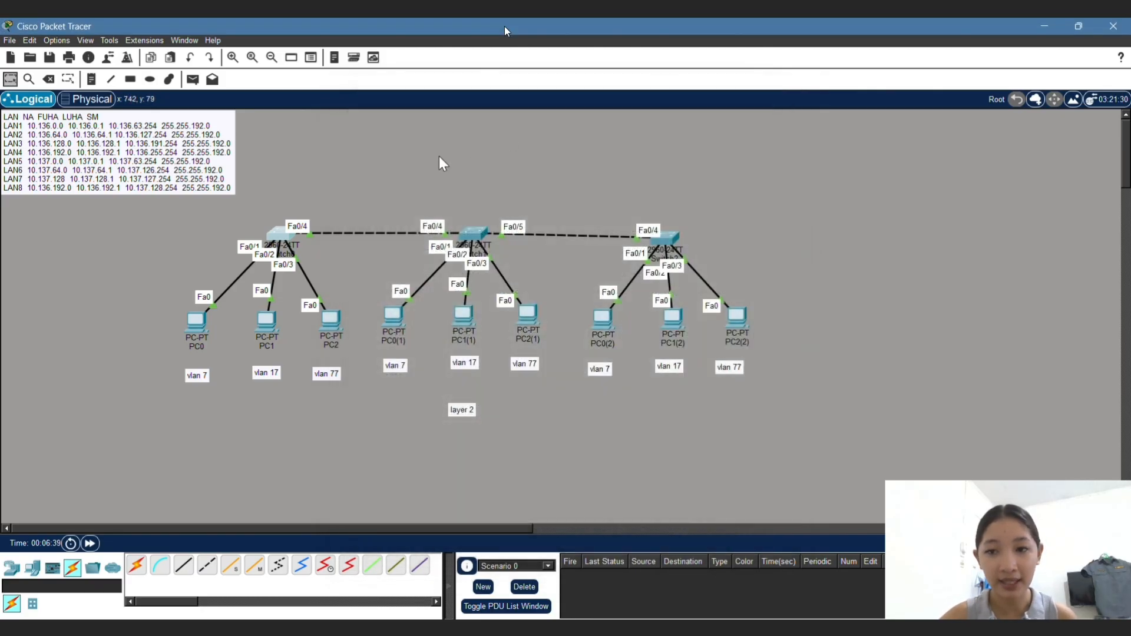
Step: Open the Switch1 command line and enter global configuration mode with en and conf t
left_click(477, 229)
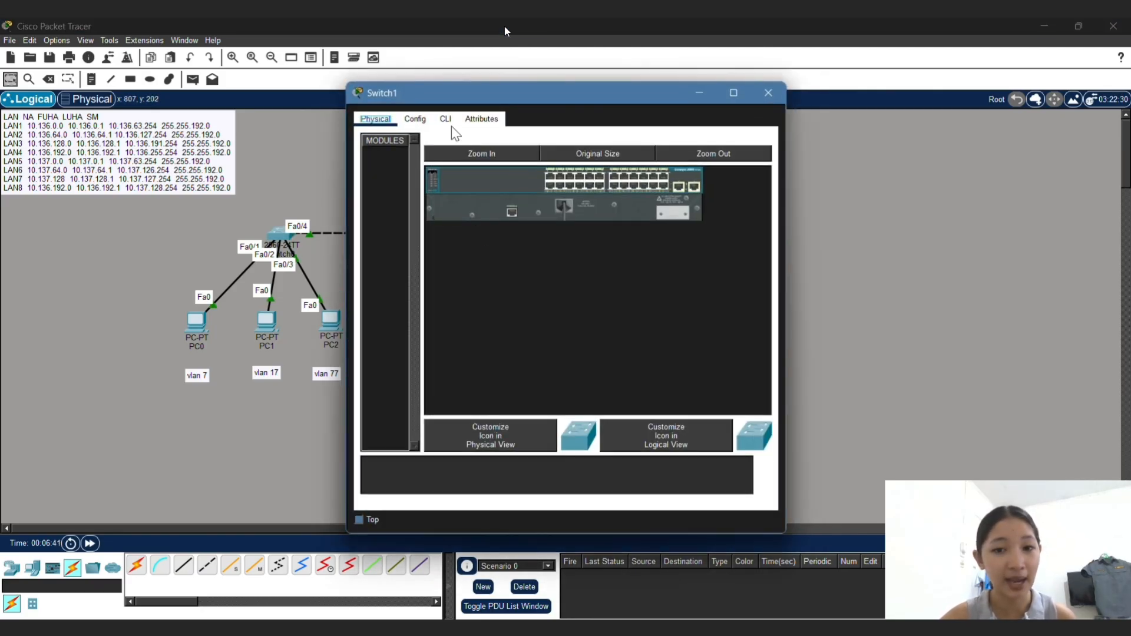
left_click(451, 126)
key("Return")
key("Return")
key("Return")
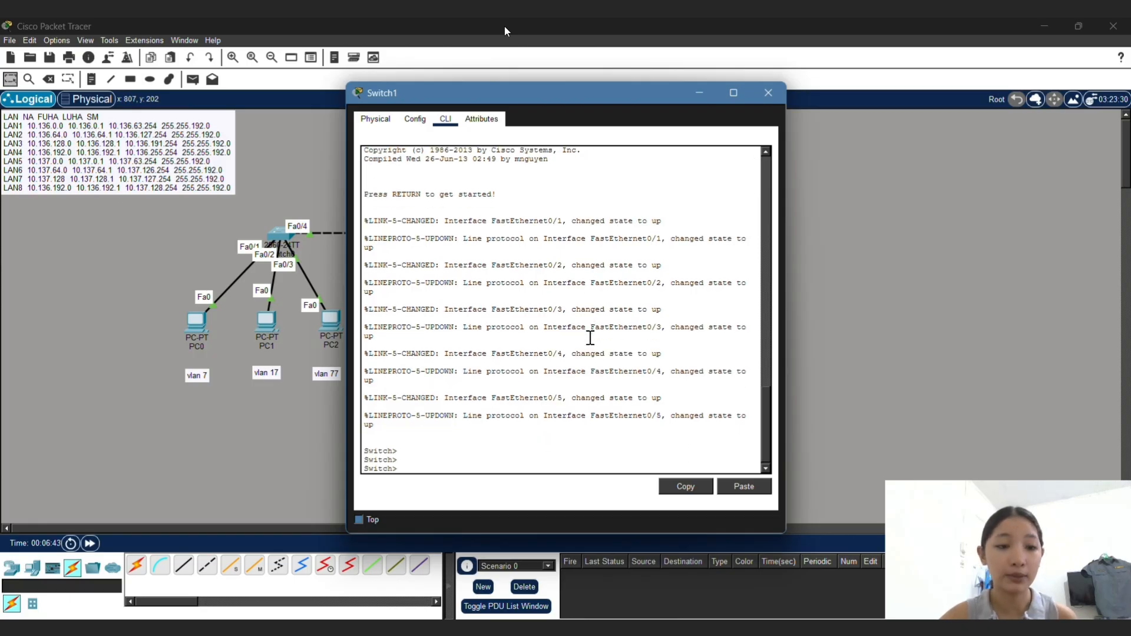
type("en")
key("Return")
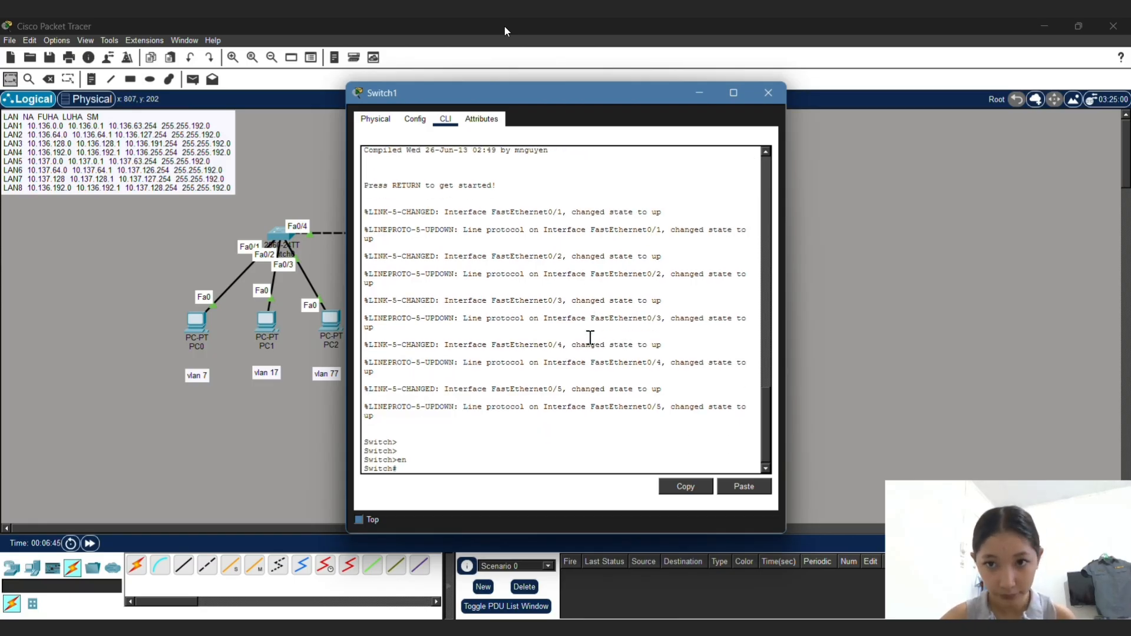
type("conf t")
key("Return")
Step: Create VLAN 7 on Switch1 and name it LAN1
type("vlan 7")
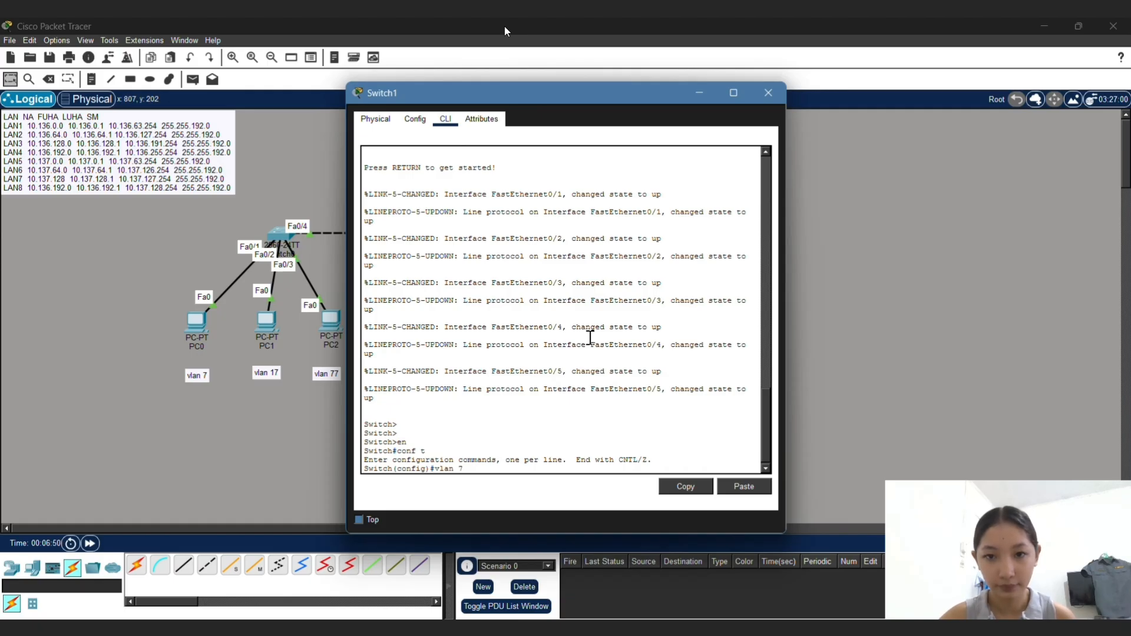
key("Return")
type("name")
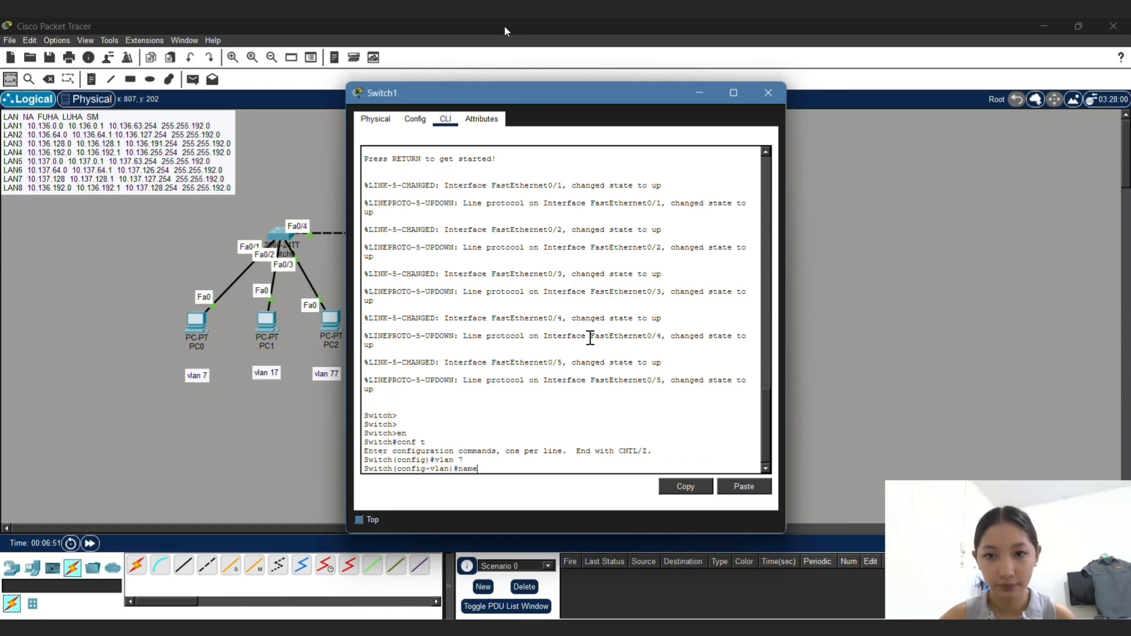
type(" LAN7")
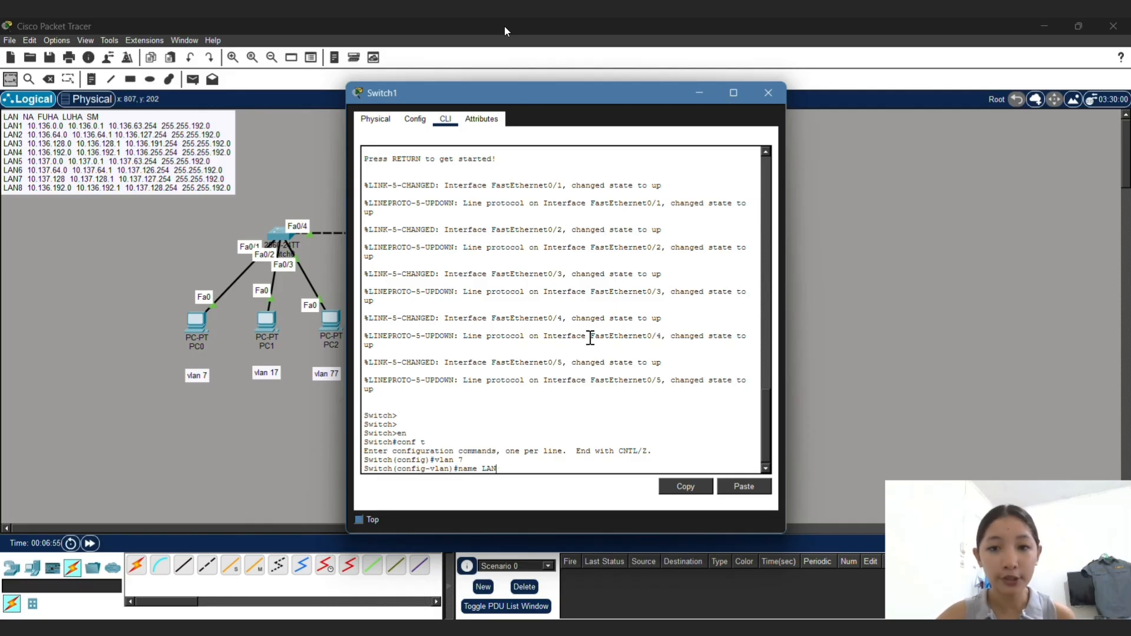
key("Return")
Step: Create VLAN 17 on Switch1 and name it LAN2
type("vlan)#v")
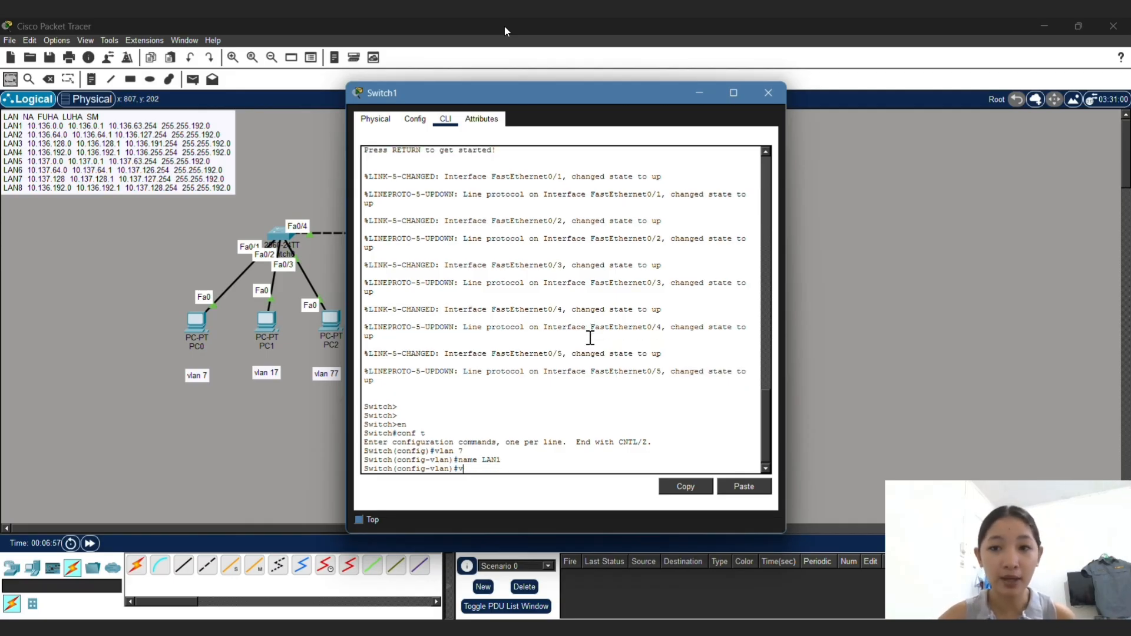
type("n 17")
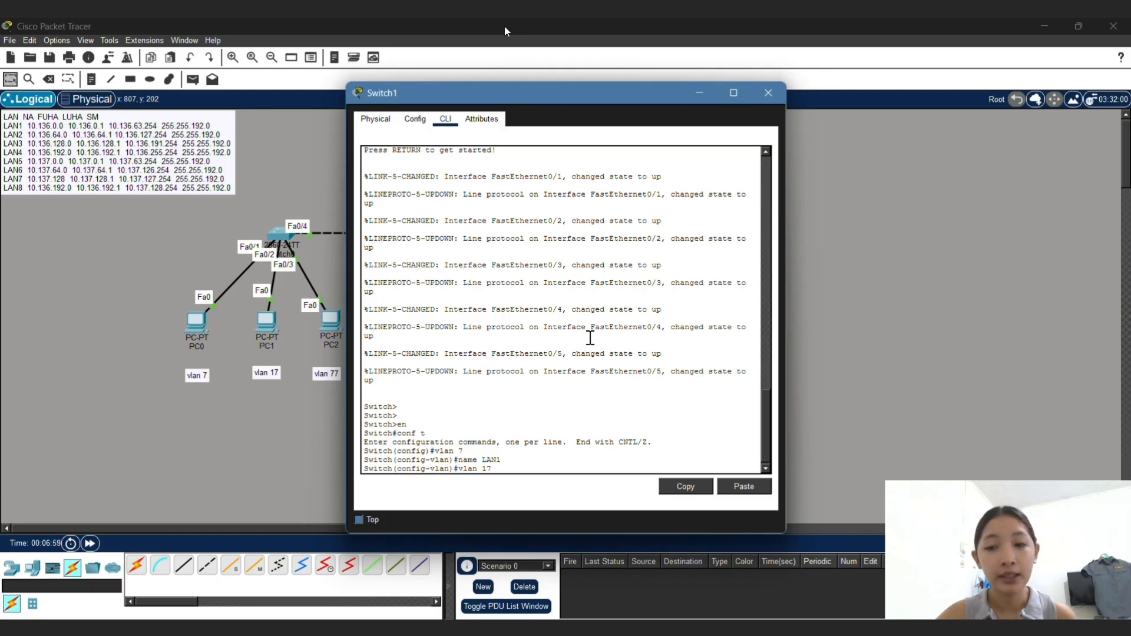
key("Return")
type("name LAN2")
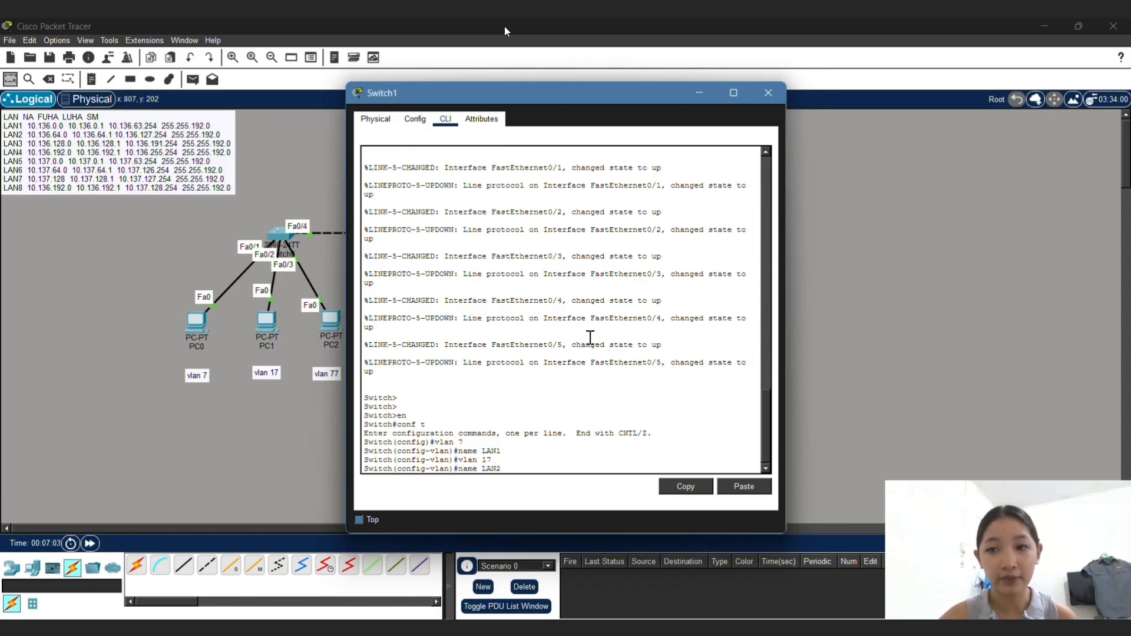
key("Return")
Step: Create VLAN 77 on Switch1 with the name LAN3 and close the switch's window
type("vlan)#vlan")
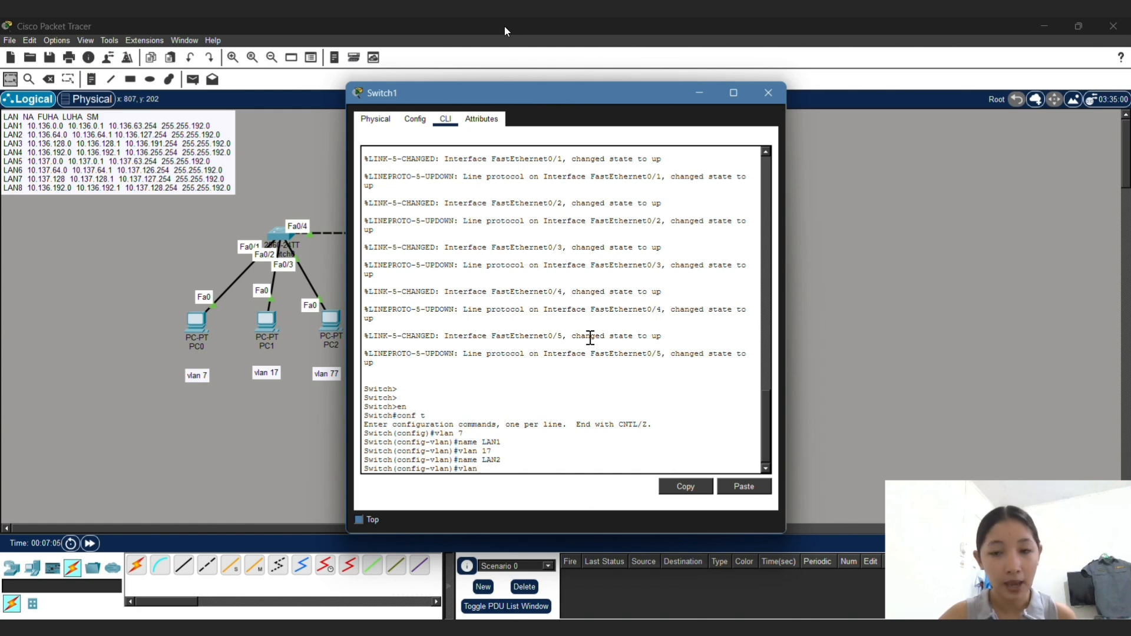
type(" 77")
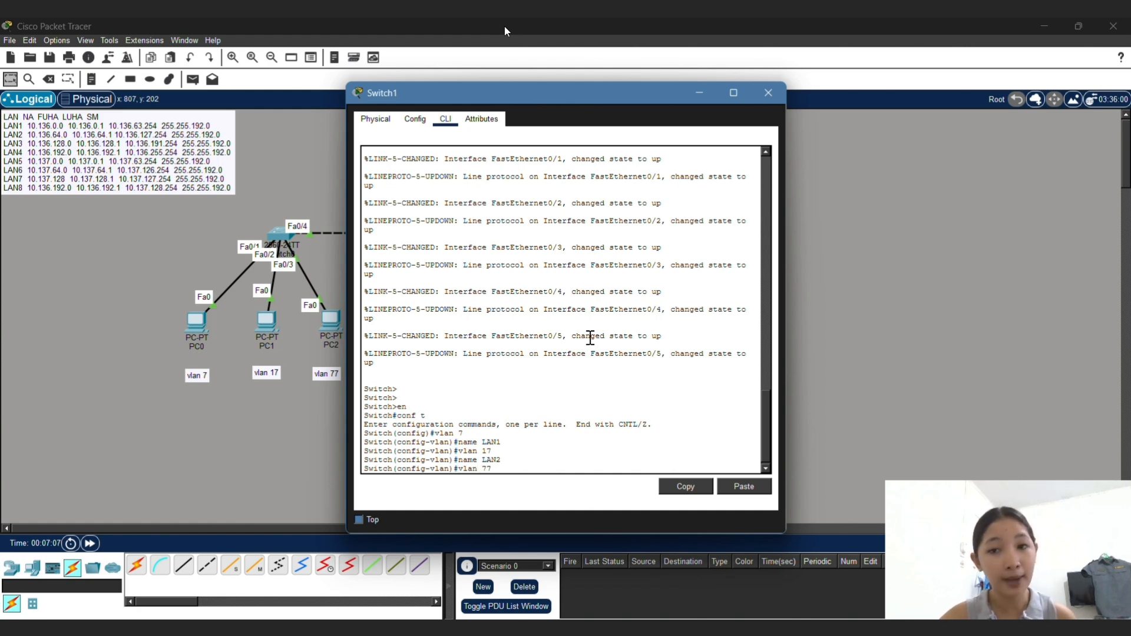
key("Return")
type("name ")
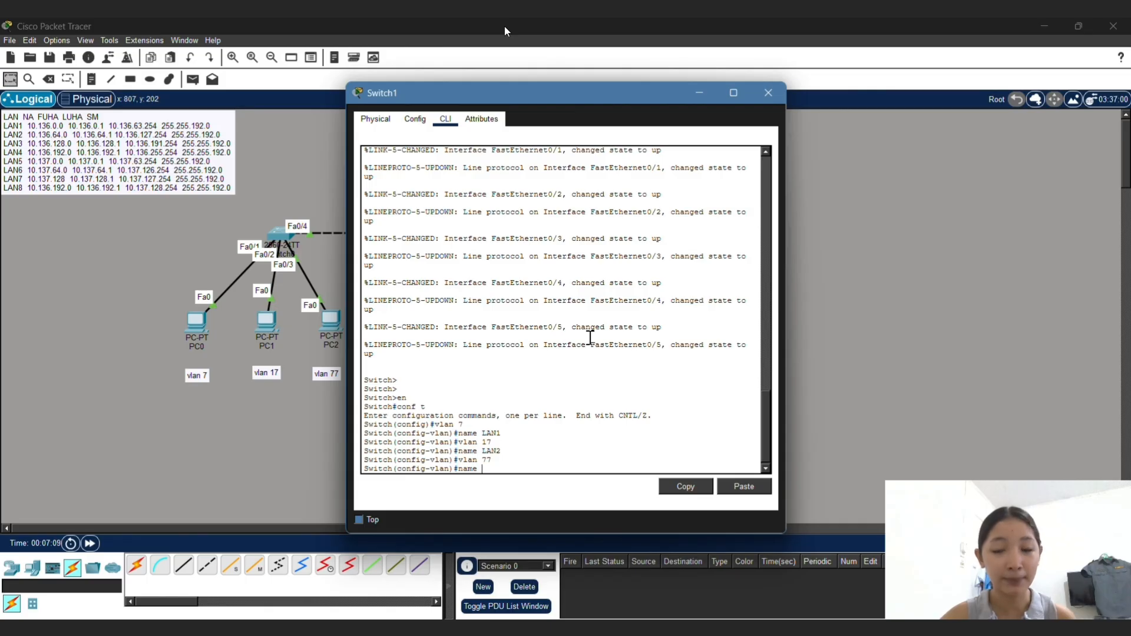
type("LAN3")
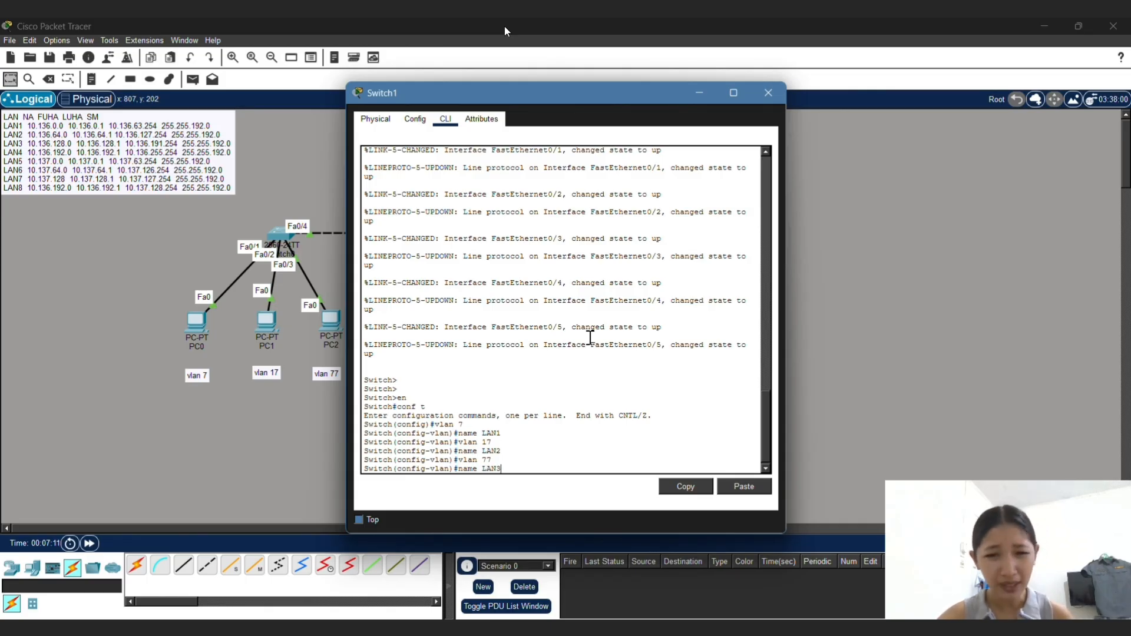
key("Return")
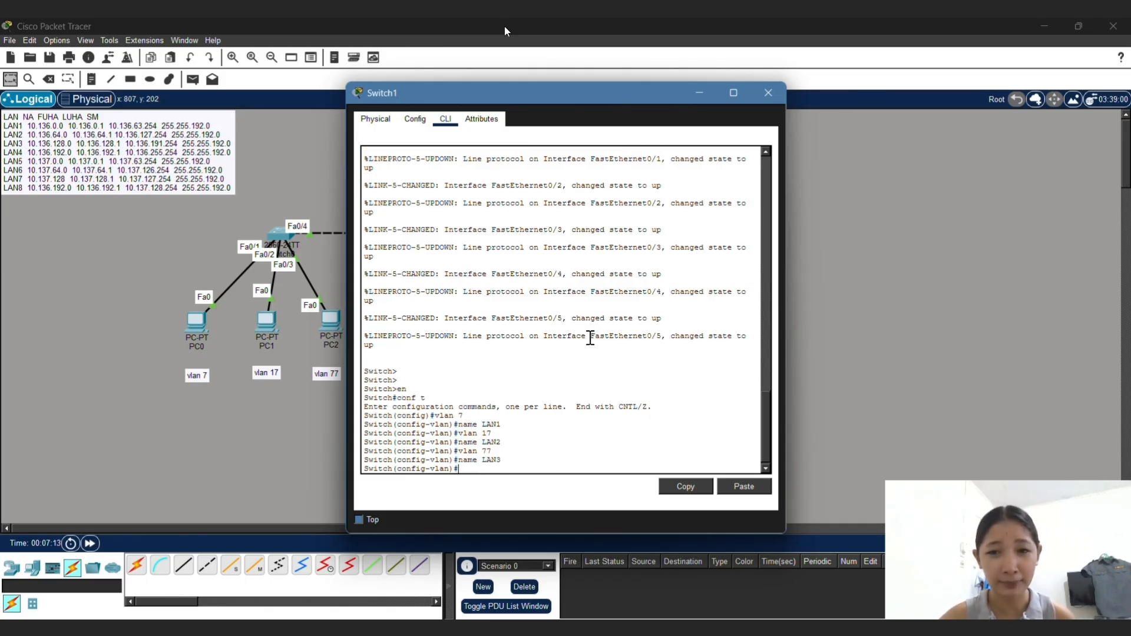
left_click(768, 94)
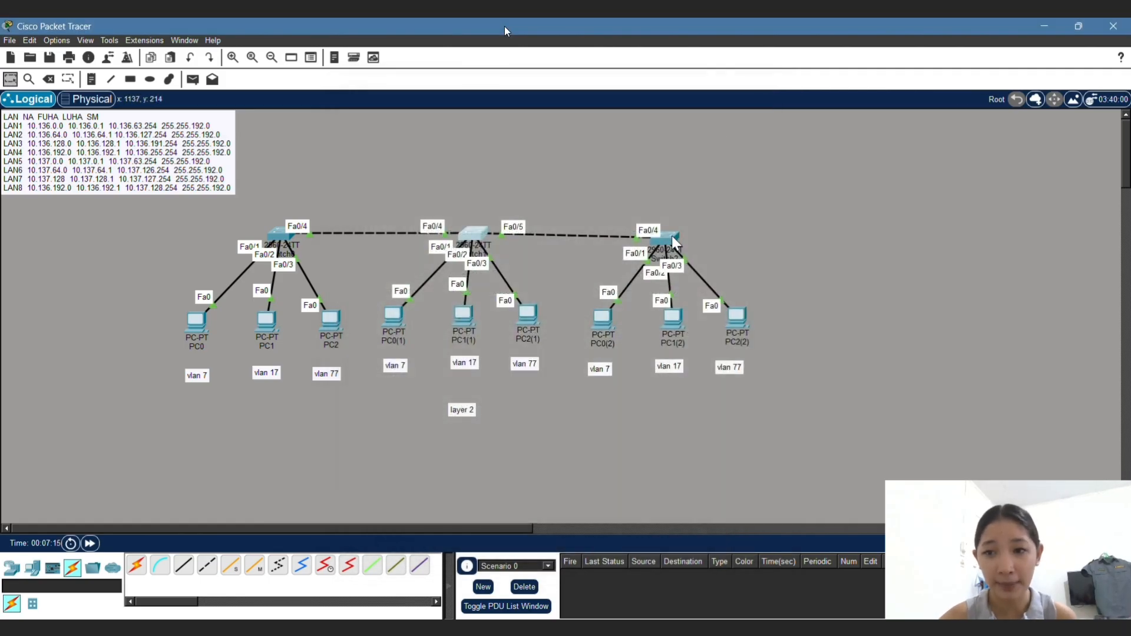
Step: Open the Switch2 command line and enter global configuration mode with en and conf t
left_click(673, 241)
left_click(450, 123)
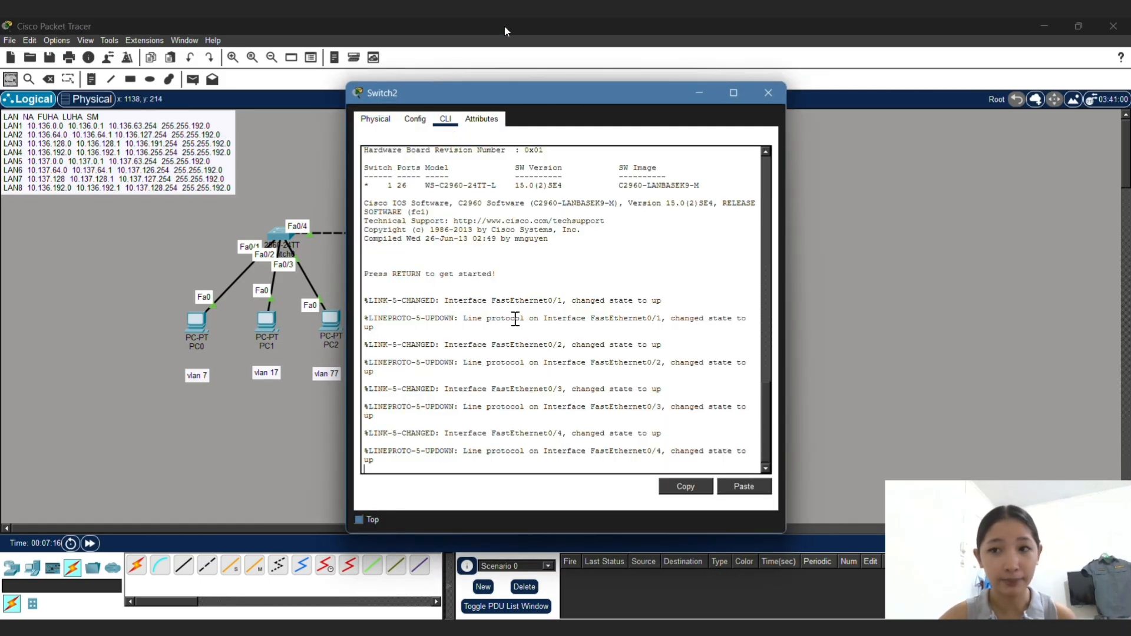
key("Return")
key("Return")
key("Return")
type("en")
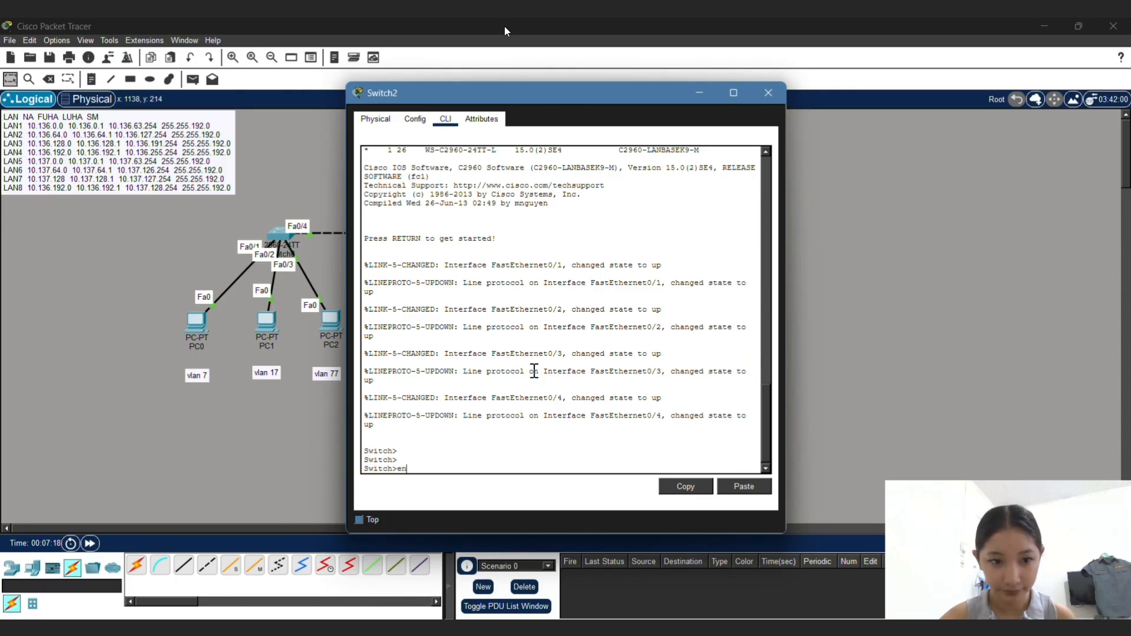
key("Return")
type("conf t")
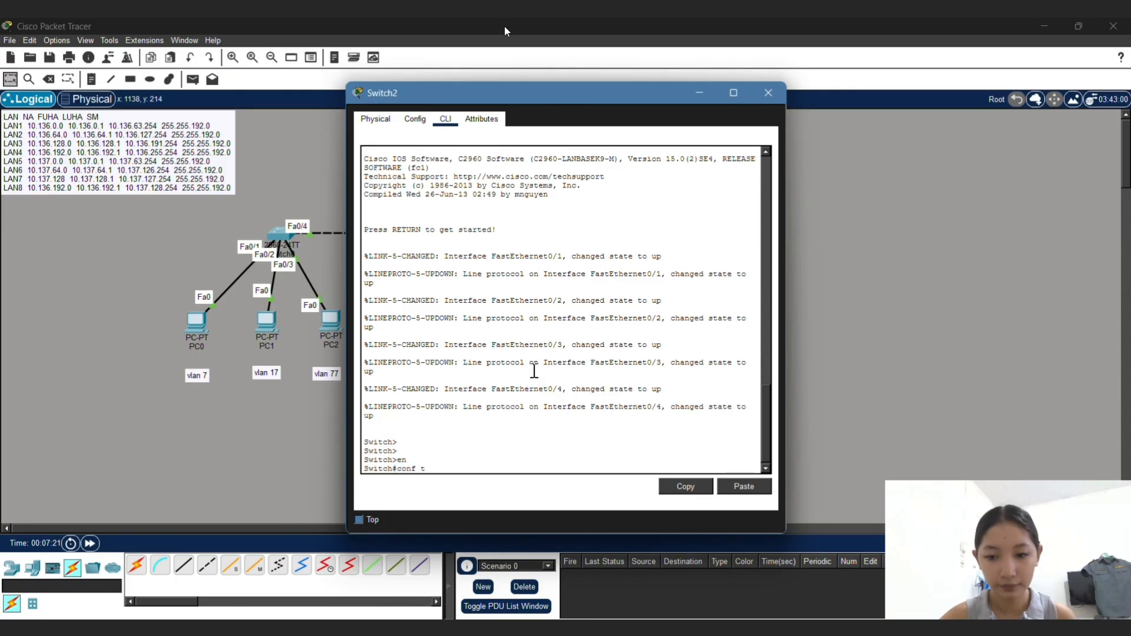
key("Return")
Step: Create VLAN 7 on Switch2 and name it LAN1
type("vlan 7")
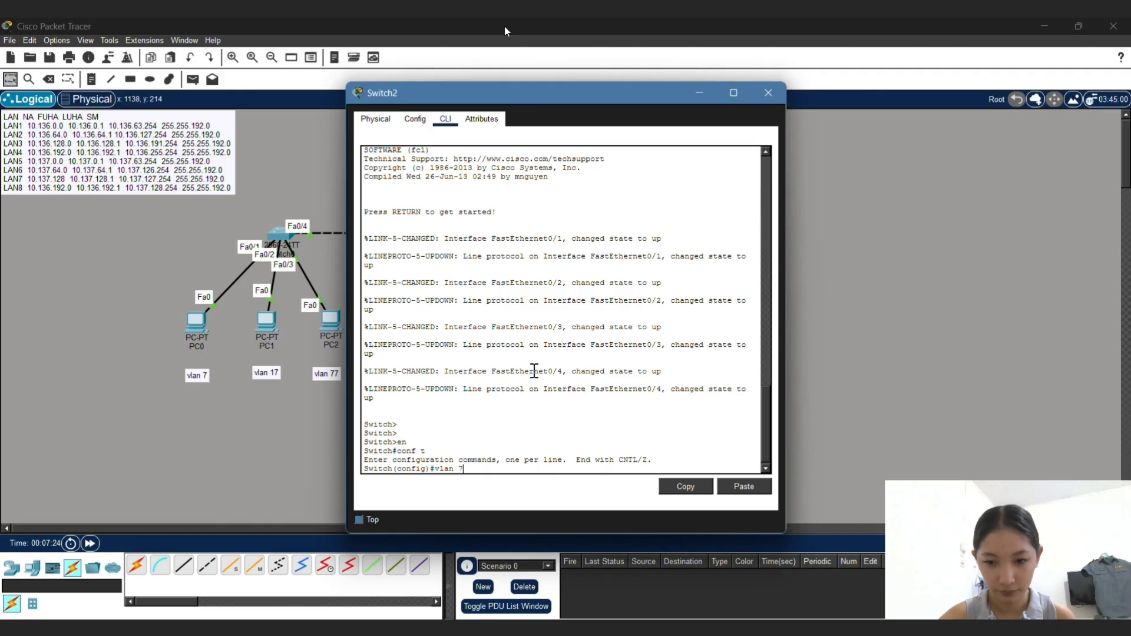
key("Return")
type("name LAN")
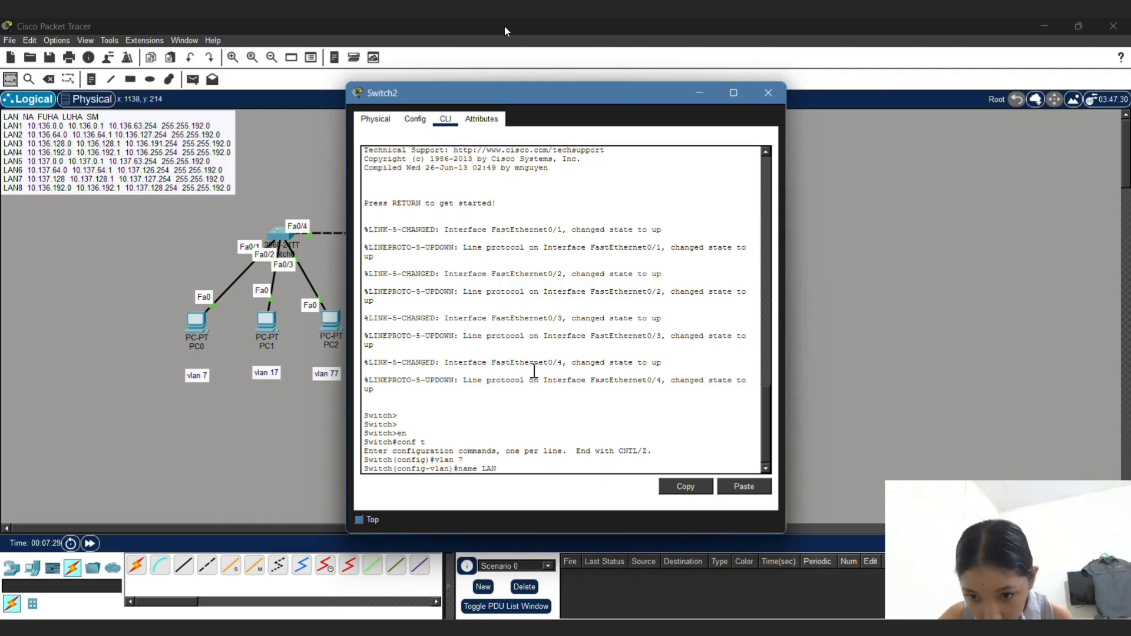
type("1")
key("Return")
Step: Create VLAN 17 on Switch2 and name it LAN2
type("vlan)#v")
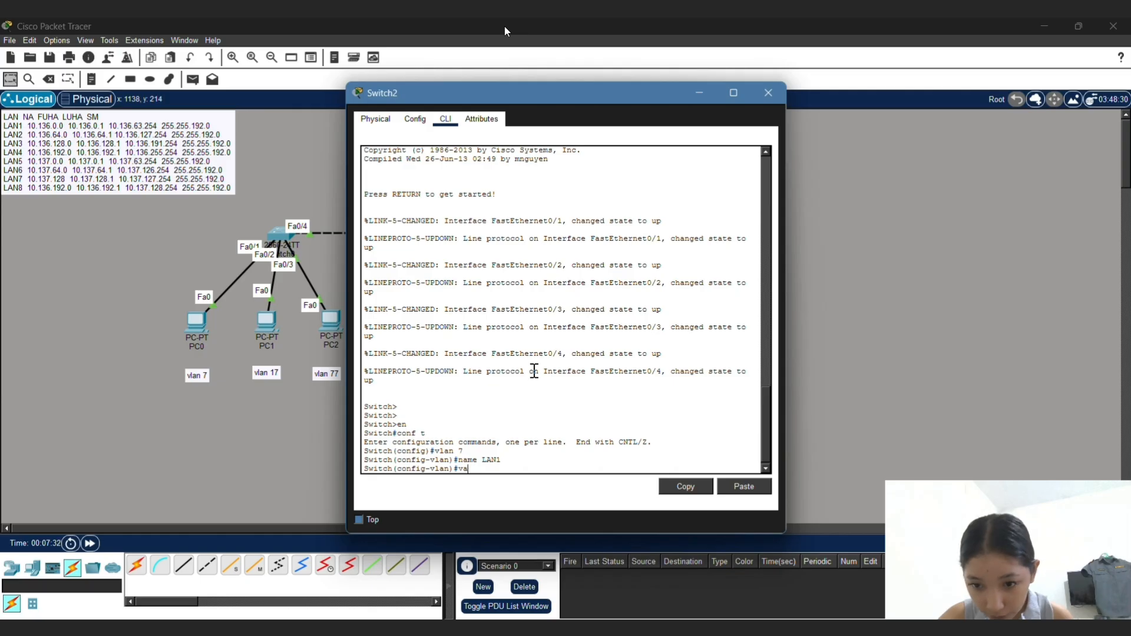
type("lan 17")
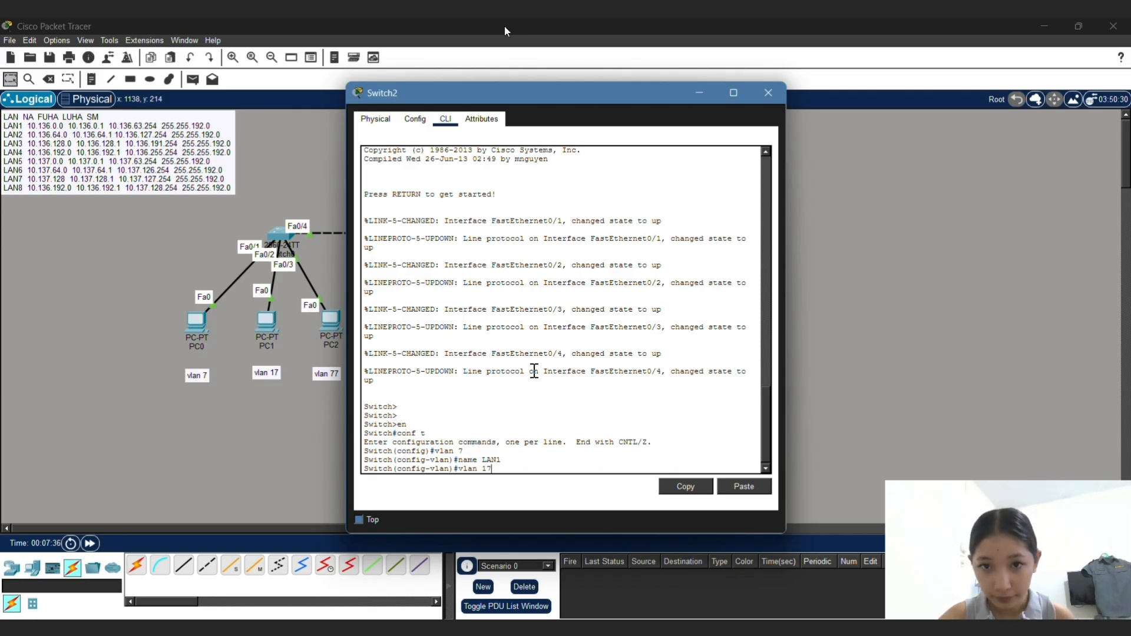
key("Return")
type("name")
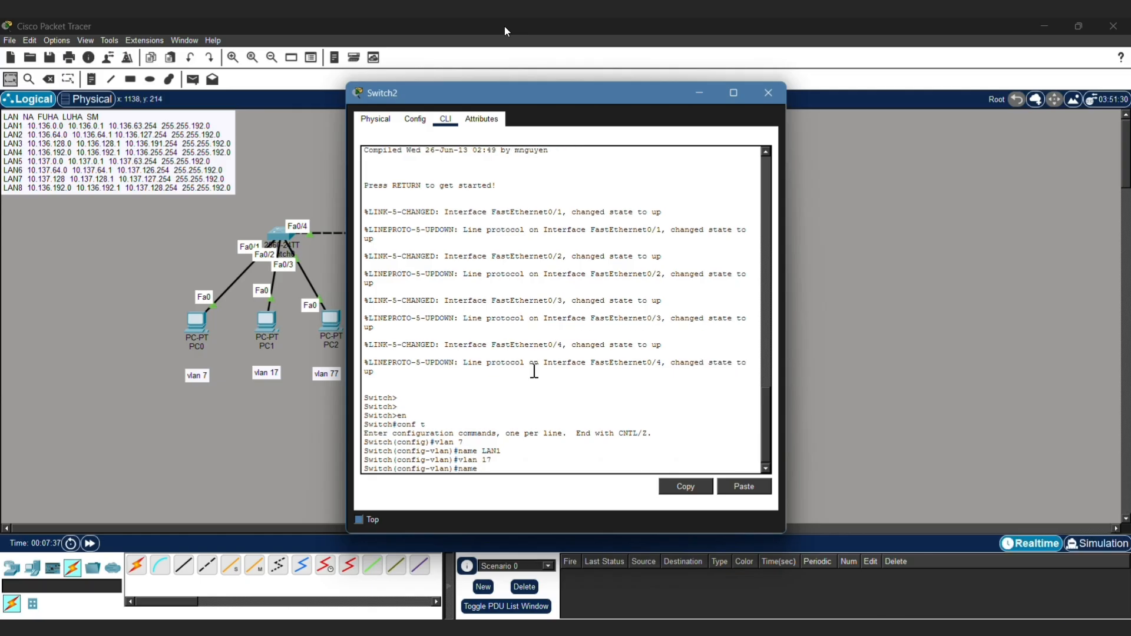
type(" LAN2")
key("Return")
Step: Create VLAN 77 on Switch2 with the name LAN3 and close the switch's window
type("vlan)#")
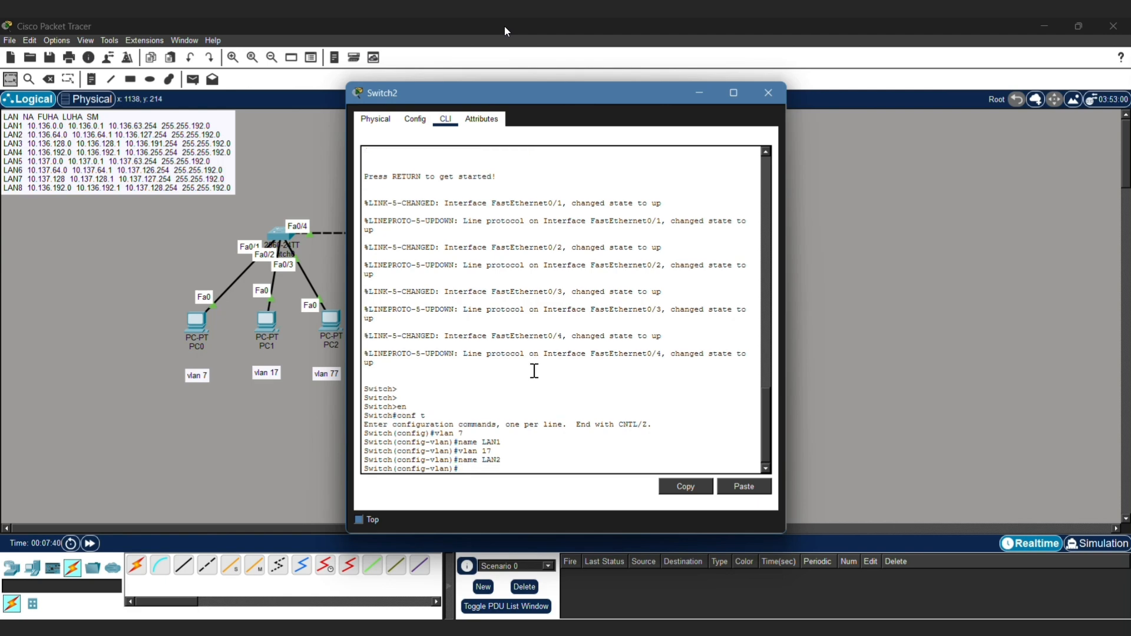
type(" 77")
key("Return")
type("name LAN")
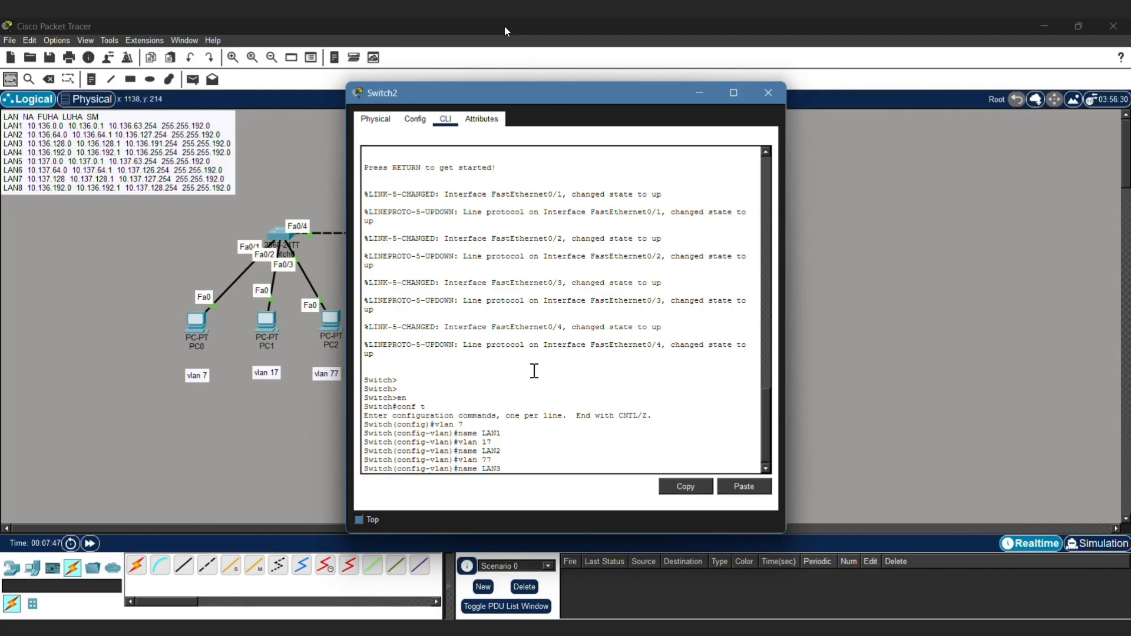
type("3")
key("Return")
scroll(554, 359, "up", 2)
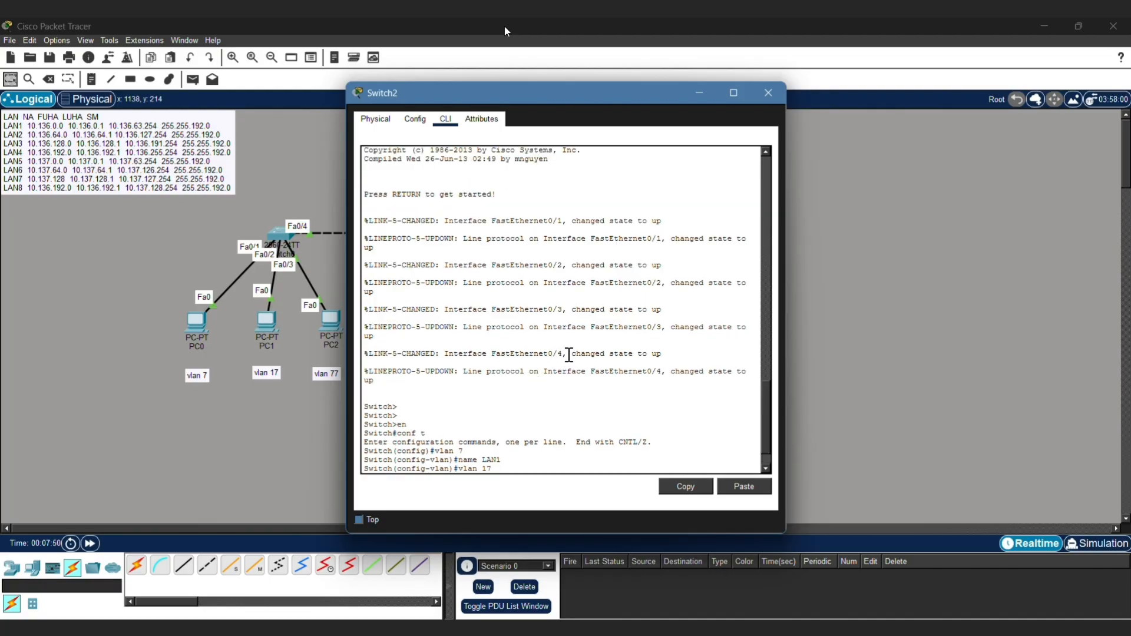
scroll(571, 357, "down", 2)
left_click(677, 84)
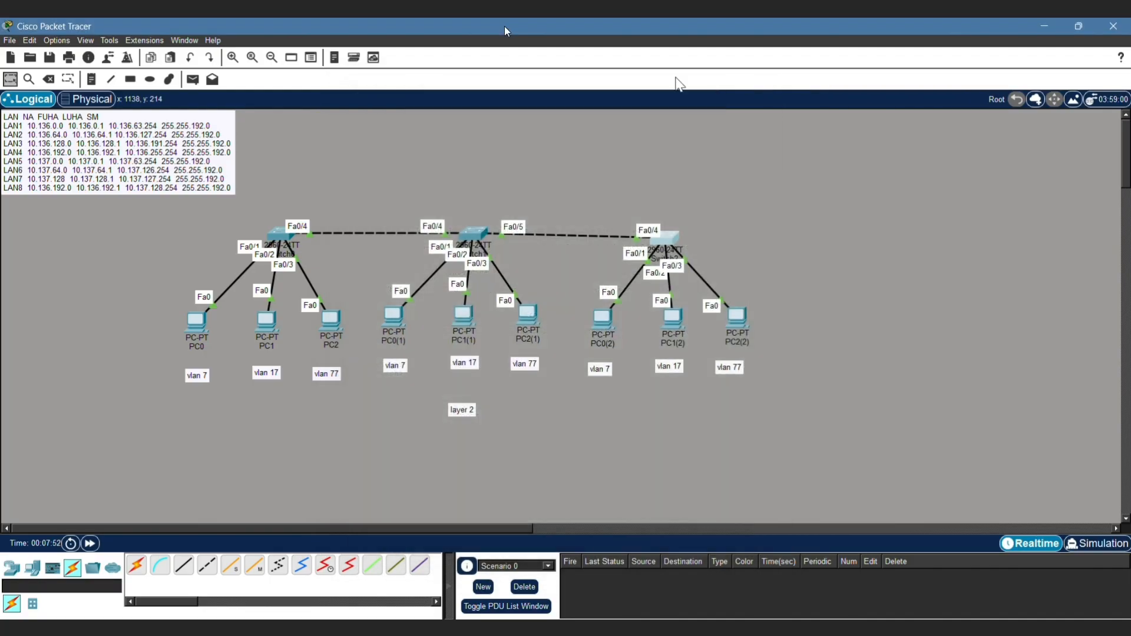
Step: Reopen the Switch0 command line and leave VLAN configuration mode with ex
left_click(283, 239)
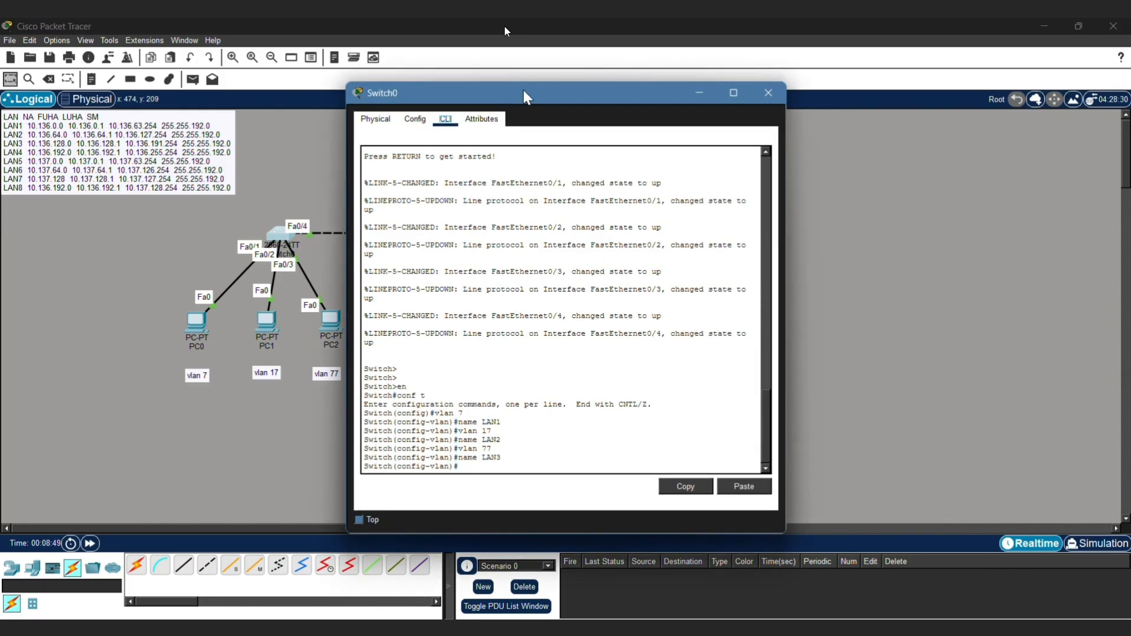
left_click_drag(523, 90, 577, 89)
key("Return")
key("Return")
type("E")
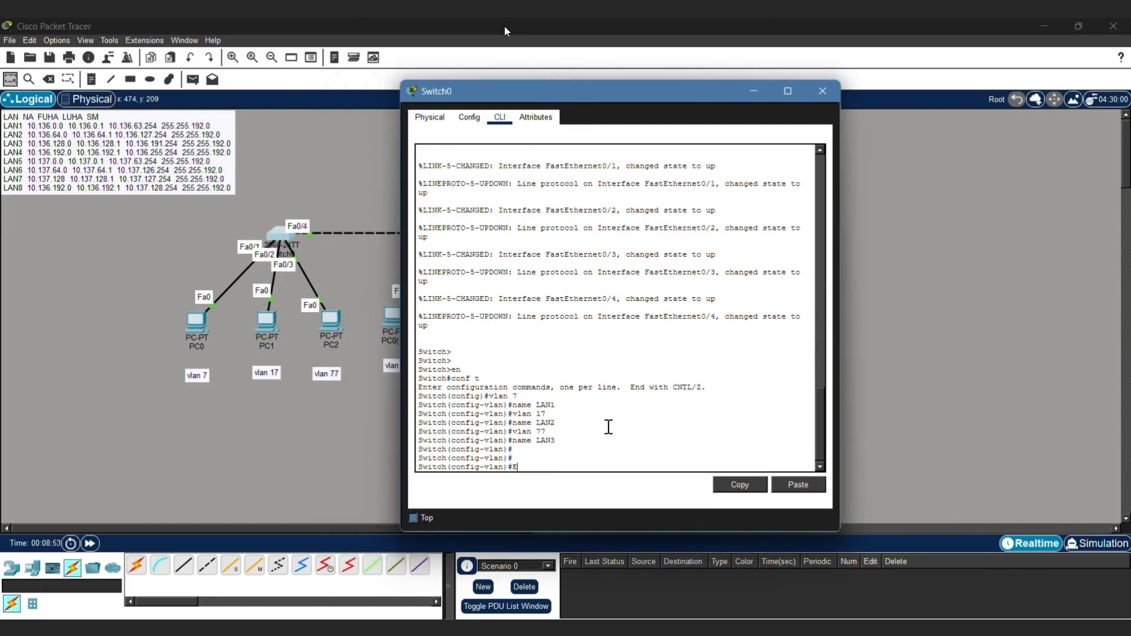
type("x")
key("Return")
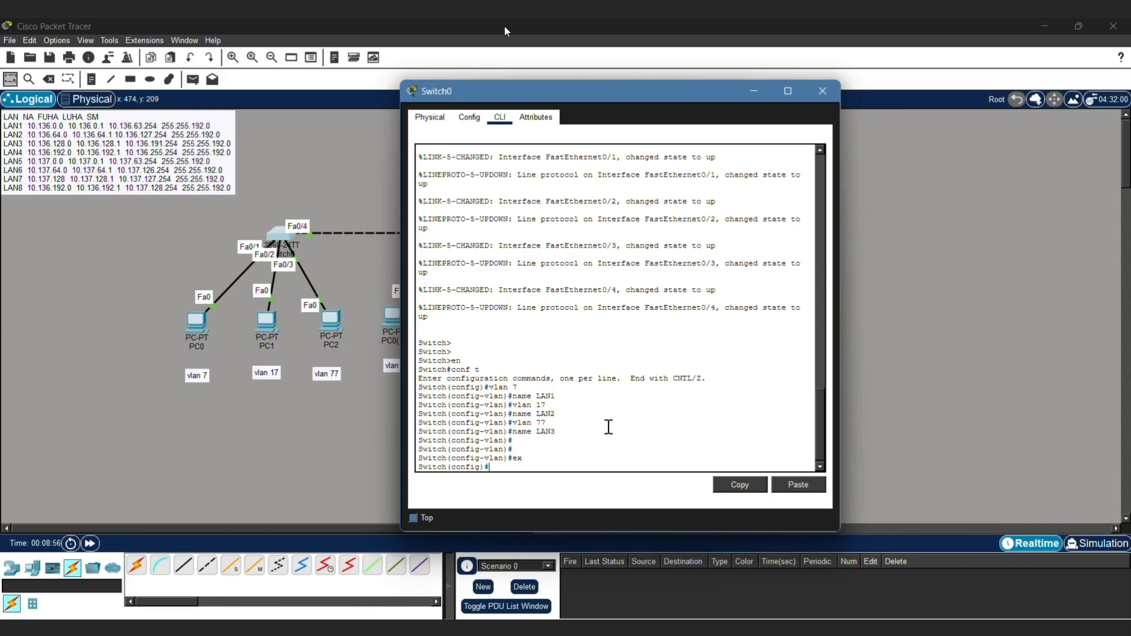
Step: Set Switch0 interface fa0/1 to access mode and assign it to VLAN 7 using sw mo acc and sw acc vlan 7
type("int fa0/1")
key("Return")
type("s")
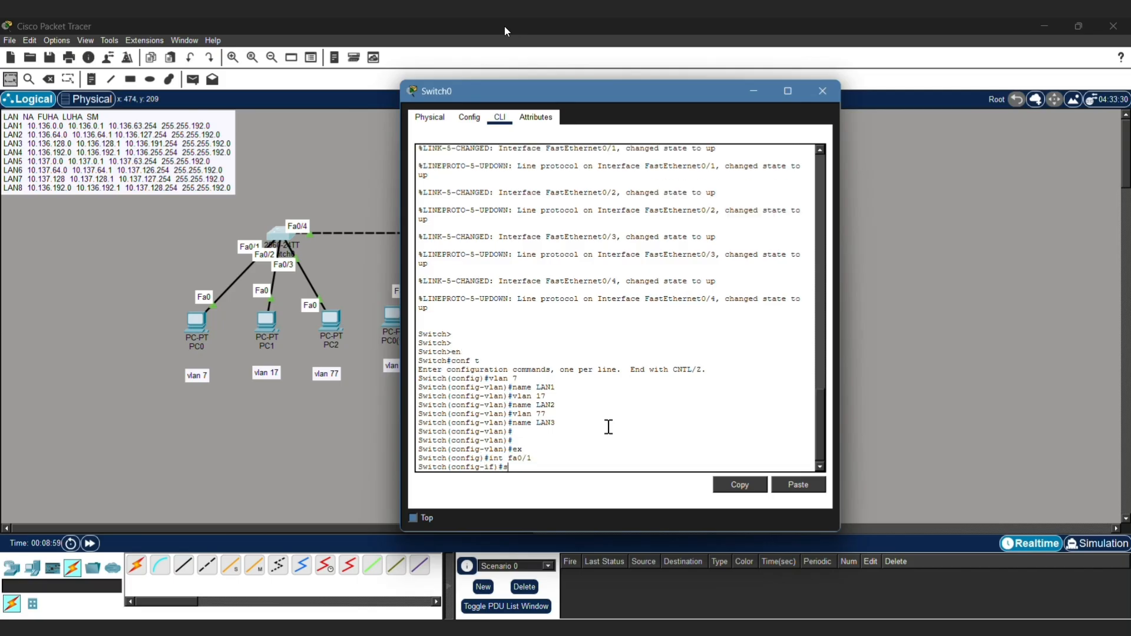
type("w mo acc")
key("Return")
type("s")
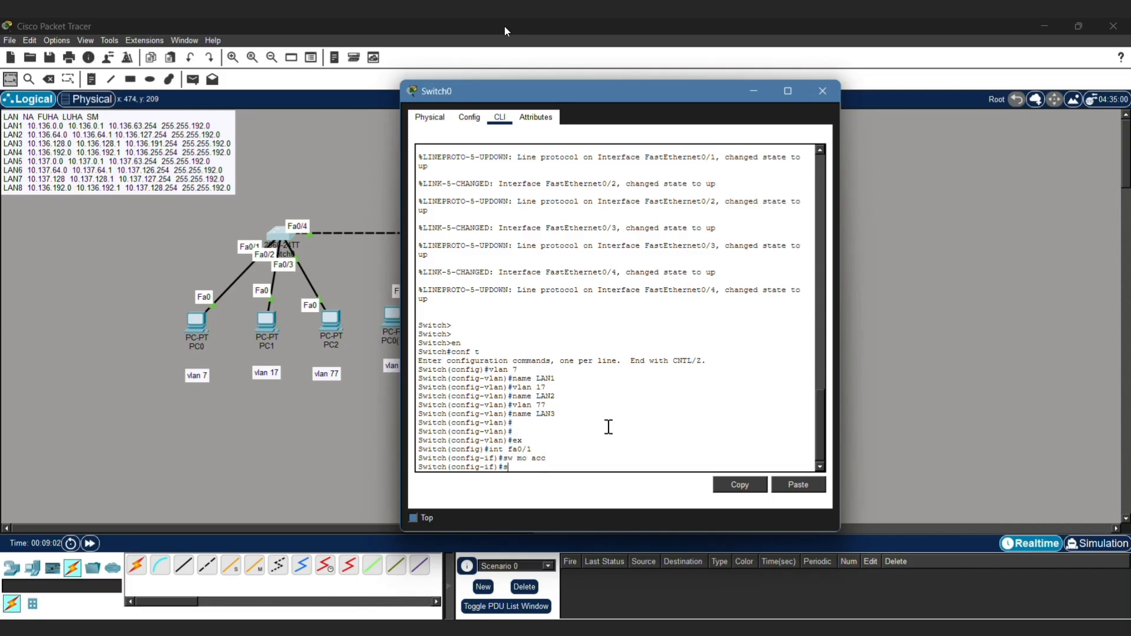
type("w acc vlan 7")
key("Return")
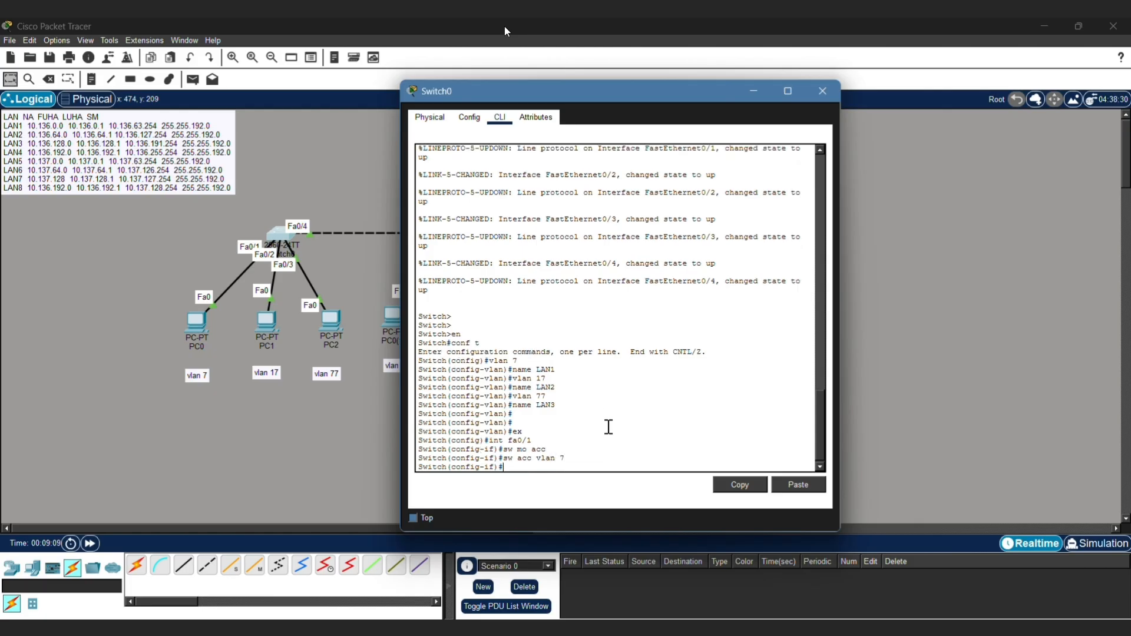
Step: Set Switch0 interface fa0/2 to access mode and assign it to VLAN 17
type("int fa0/2")
key("Return")
type("sw mo acc")
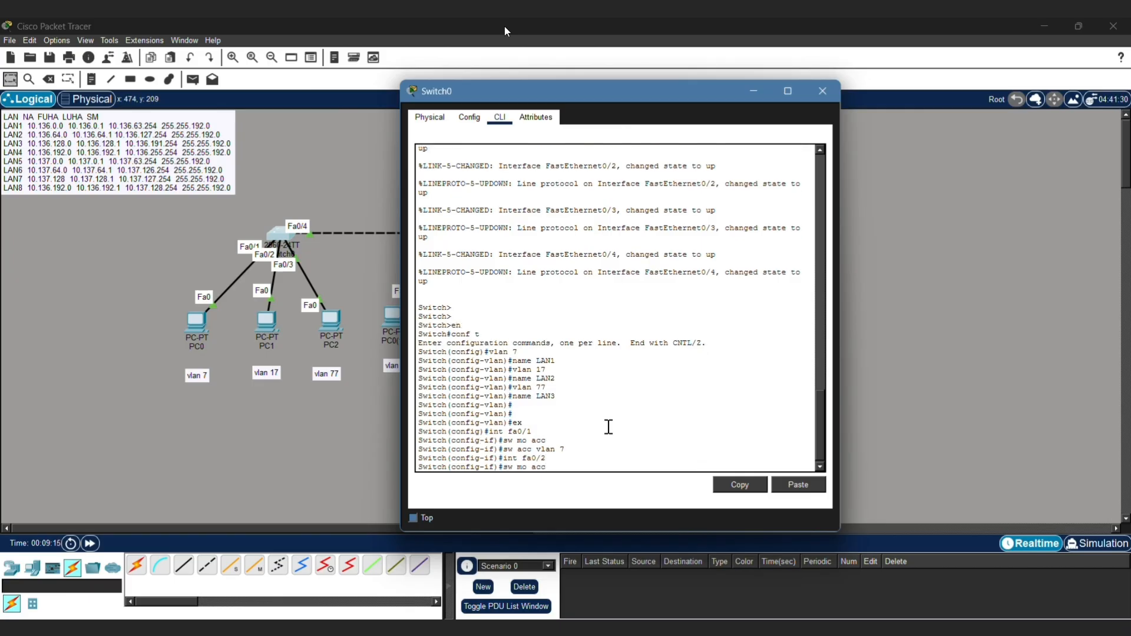
key("Return")
type("sw acc vl;")
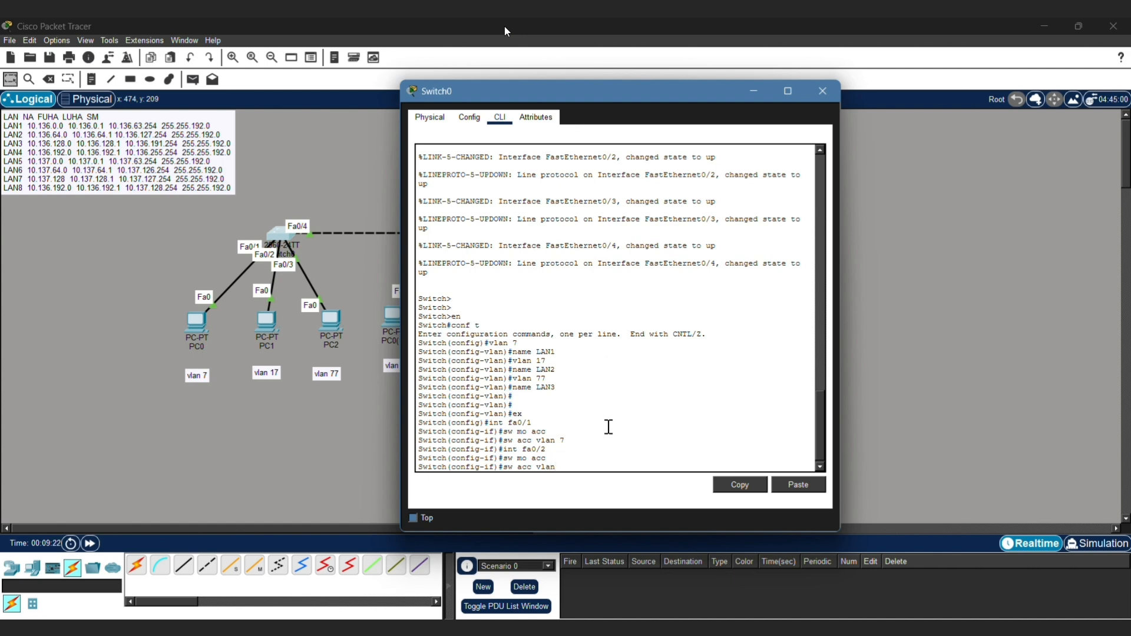
type("17")
key("Return")
Step: Set Switch0 interface fa0/3 to access mode in VLAN 77 and close the switch's window
type("int fa0")
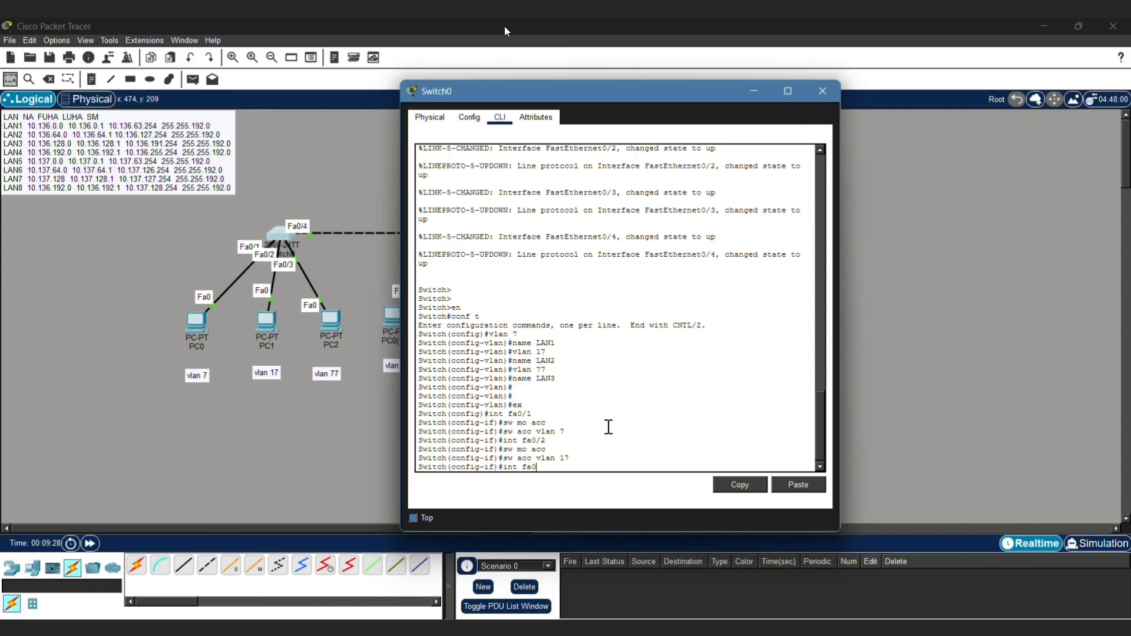
type("/3")
key("Return")
type("sw mo acc")
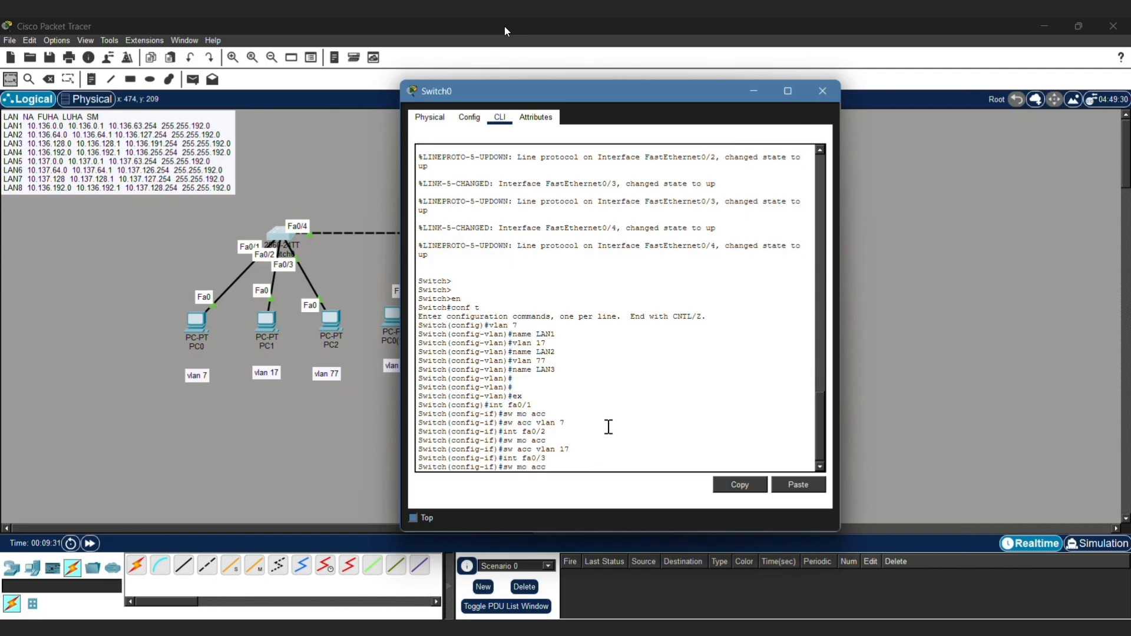
key("Return")
type("sw acc vlan ")
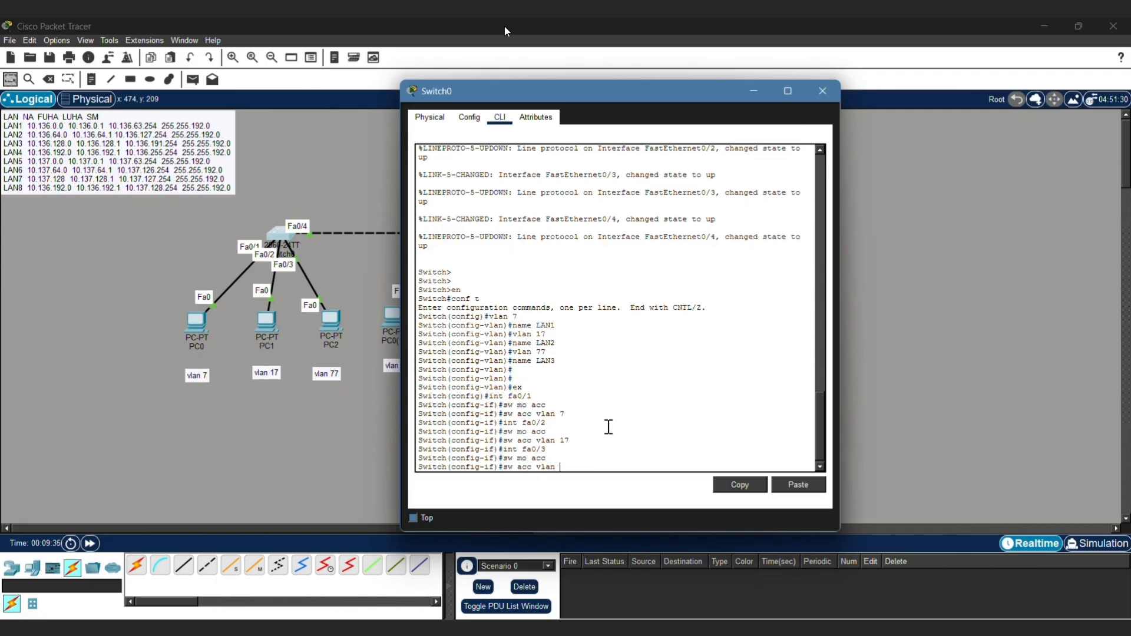
type("77")
key("Return")
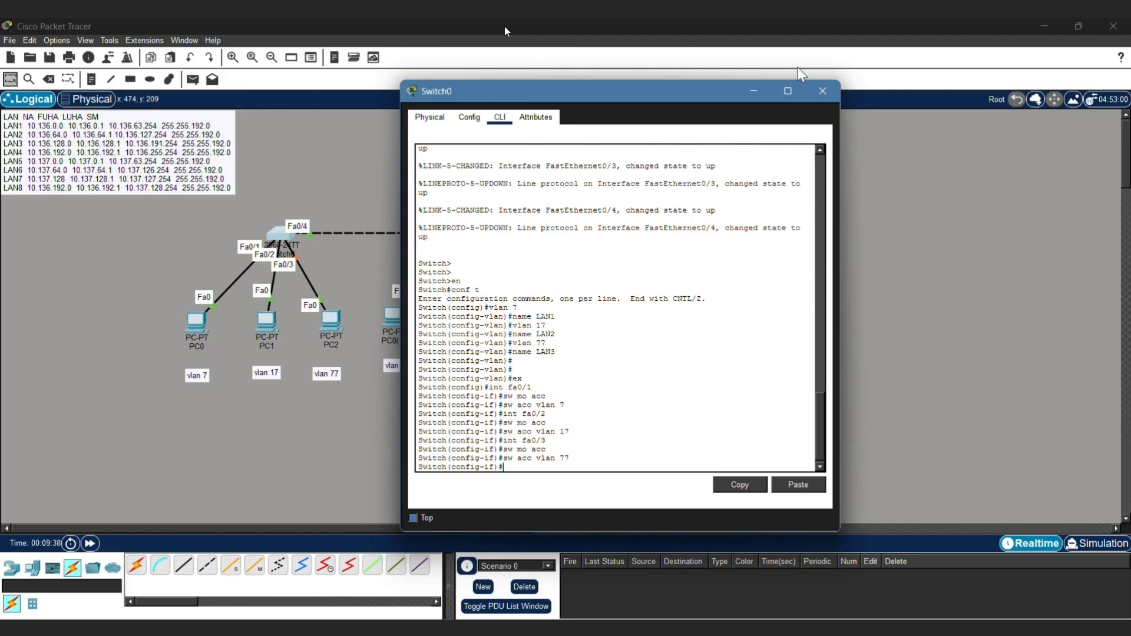
left_click(823, 91)
Step: Reopen the Switch1 command line, move its window clear of the first two switches, and leave VLAN configuration mode with ex
left_click(471, 233)
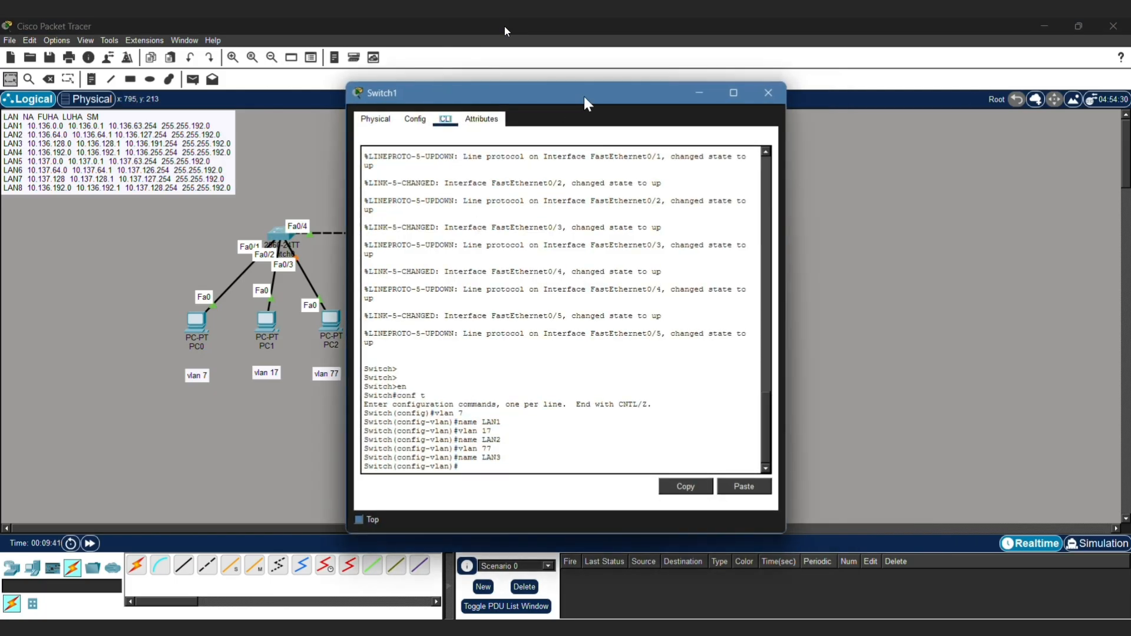
left_click_drag(584, 96, 838, 88)
type("ex")
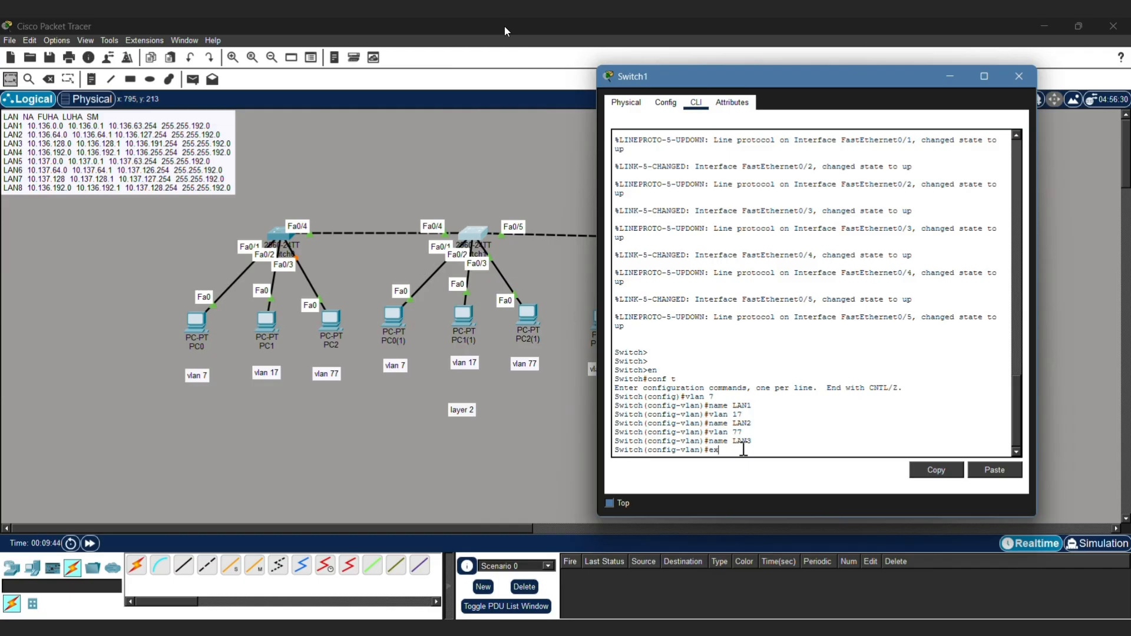
key("Return")
Step: Set Switch1 interface fa0/1 to access mode and assign it to VLAN 7
type("int f")
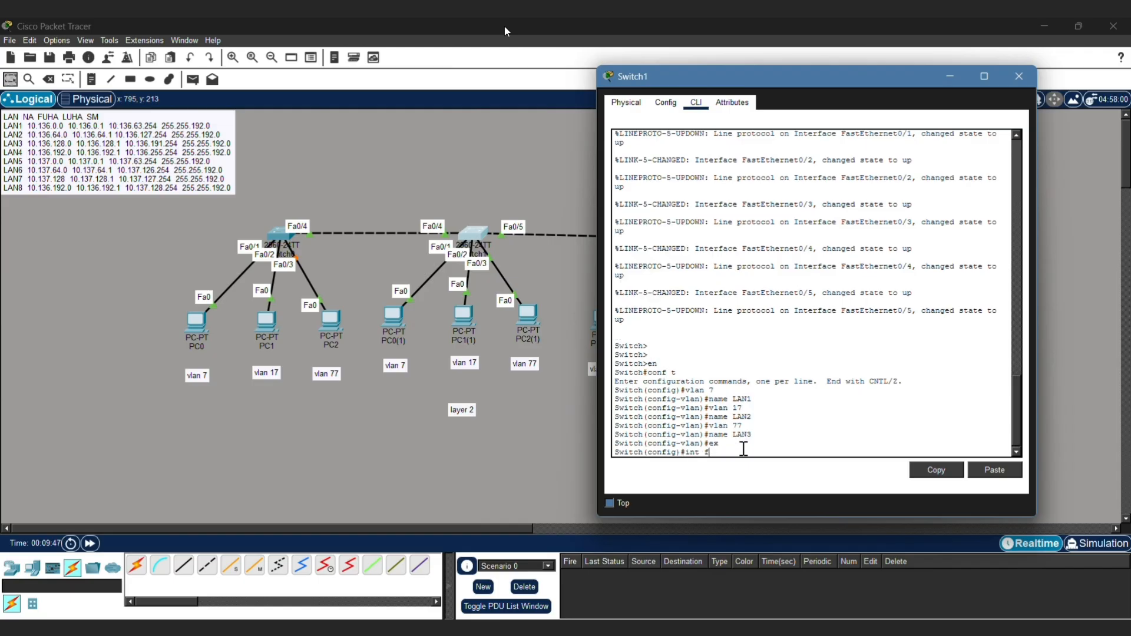
type("a0/1")
key("Return")
type("sw mo acc")
key("Return")
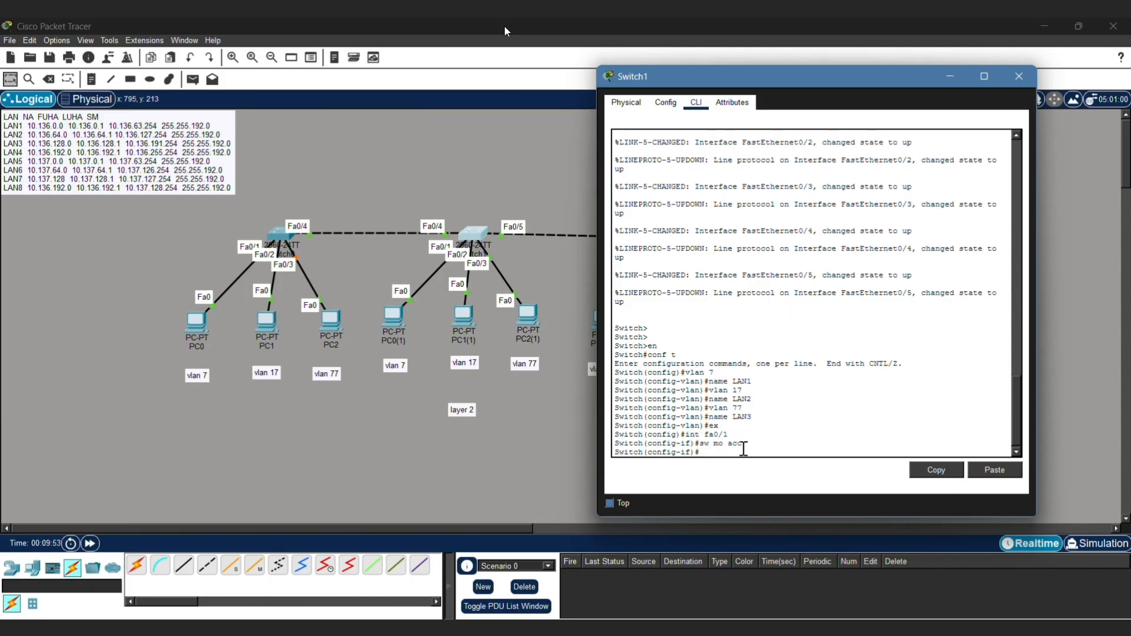
type("sw acc vlan 7")
key("Return")
Step: Set Switch1 interface fa0/2 to access mode and assign it to VLAN 17
type("int fa0/2")
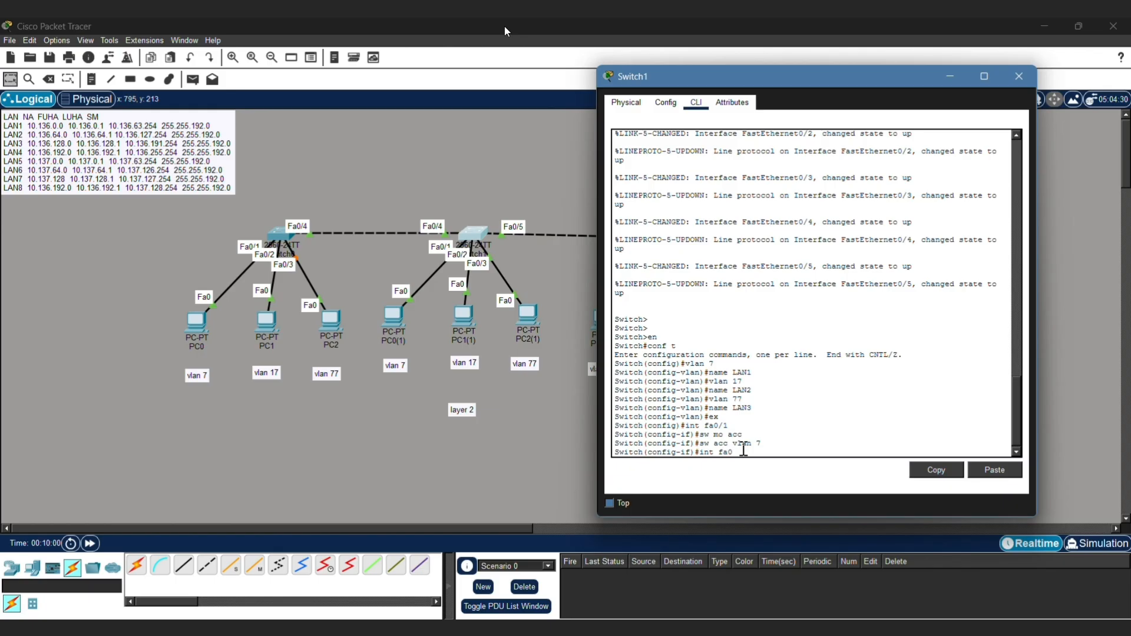
key("Return")
type("sw mo acc")
key("Return")
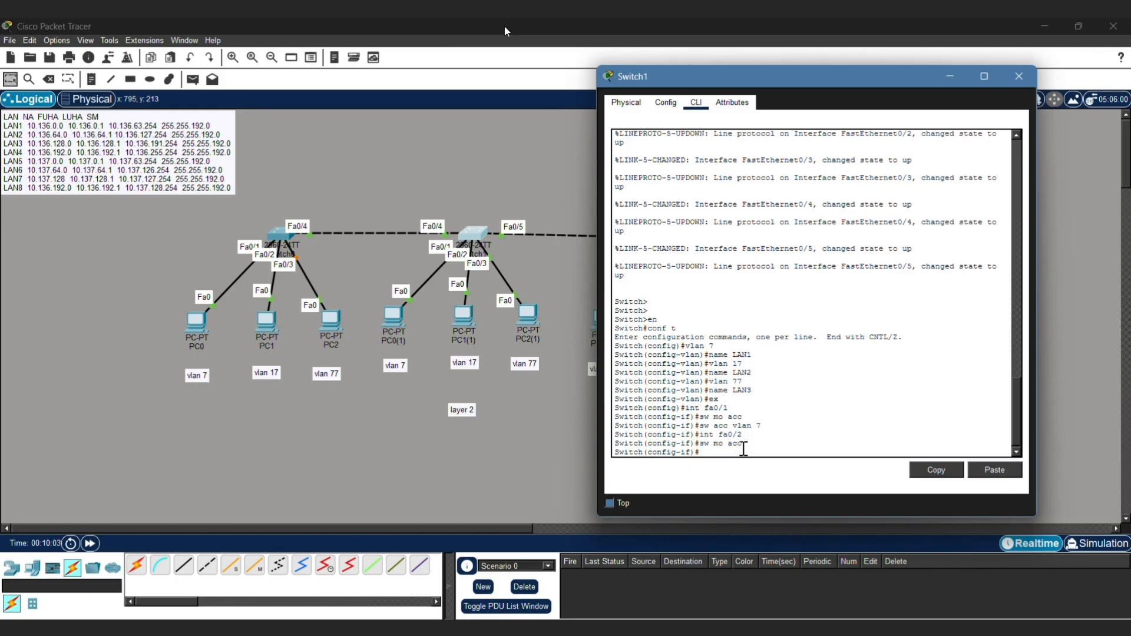
type("sw acc vlan 17")
key("Return")
Step: Set Switch1 interface fa0/3 to access mode in VLAN 77 and close the switch's window
type("int fa0")
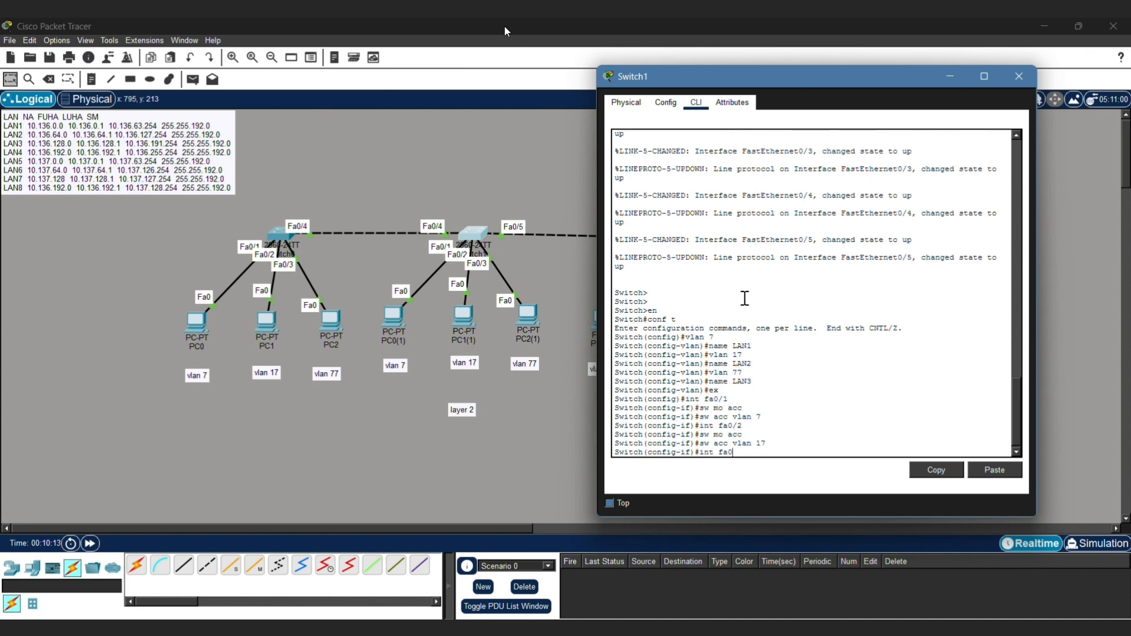
type("/3")
key("Return")
type("sw")
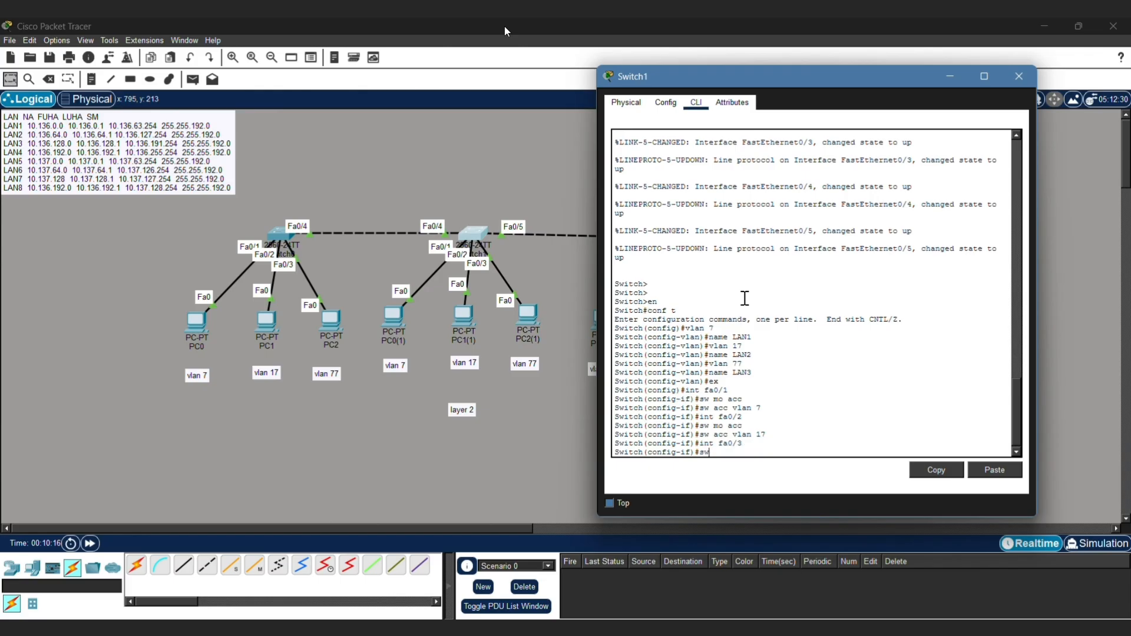
type(" mo acc")
key("Return")
type("sw acc ")
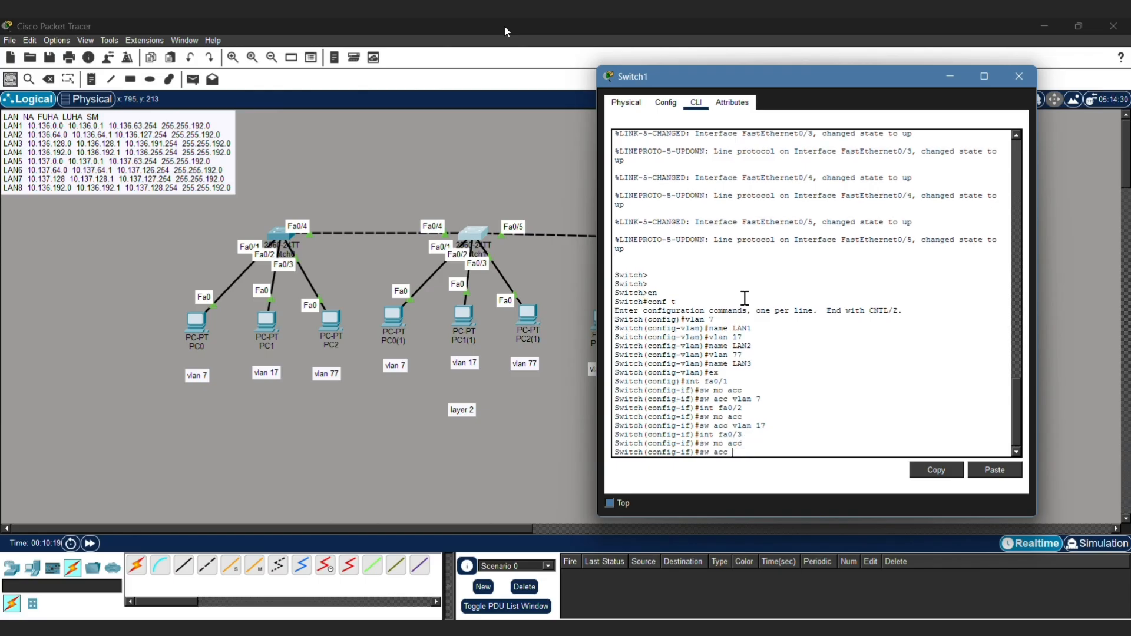
type("vlan 77")
key("Return")
left_click(1018, 76)
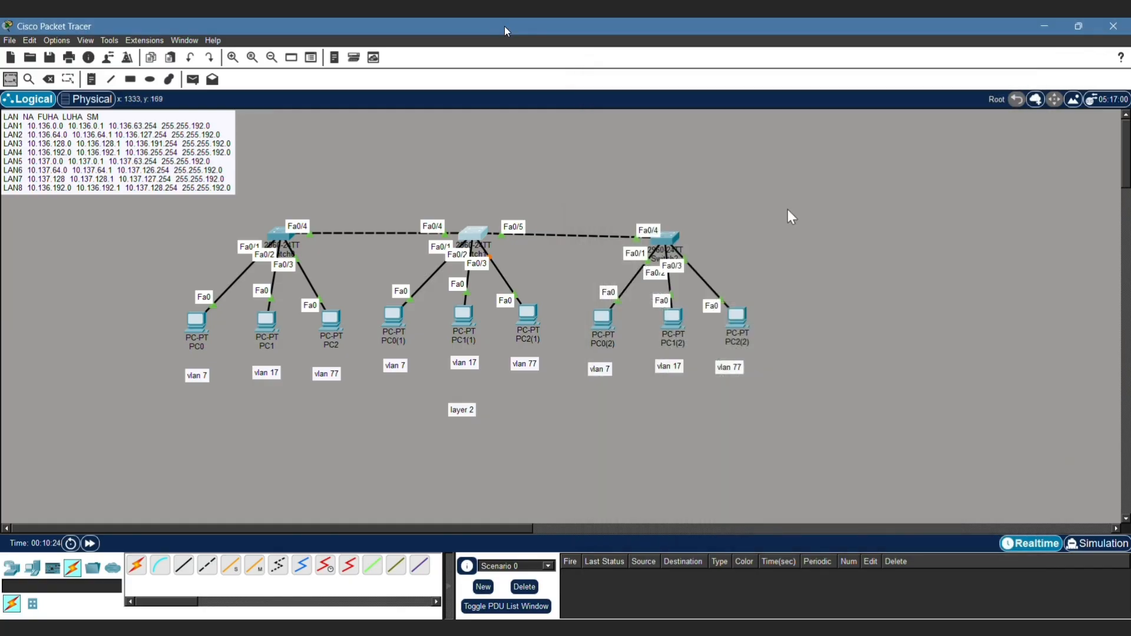
Step: Reopen the Switch2 command line and leave VLAN configuration mode with ex
left_click(669, 237)
key("Return")
key("Return")
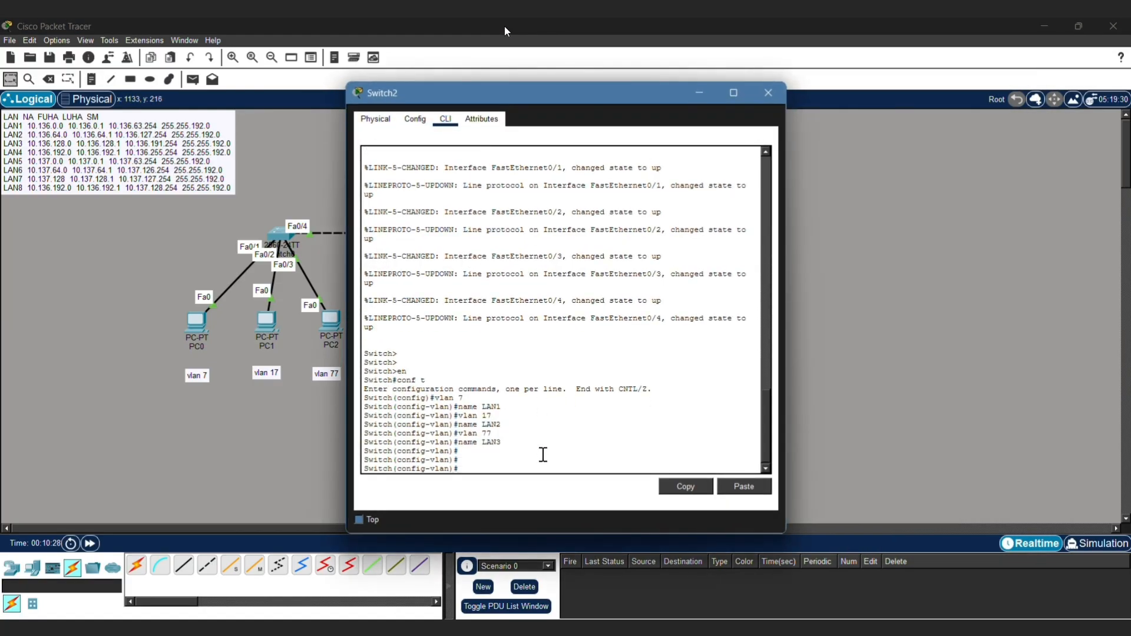
type("ex")
key("Return")
Step: Set Switch2 interface fa0/1 to access mode and assign it to VLAN 7
type("int fa")
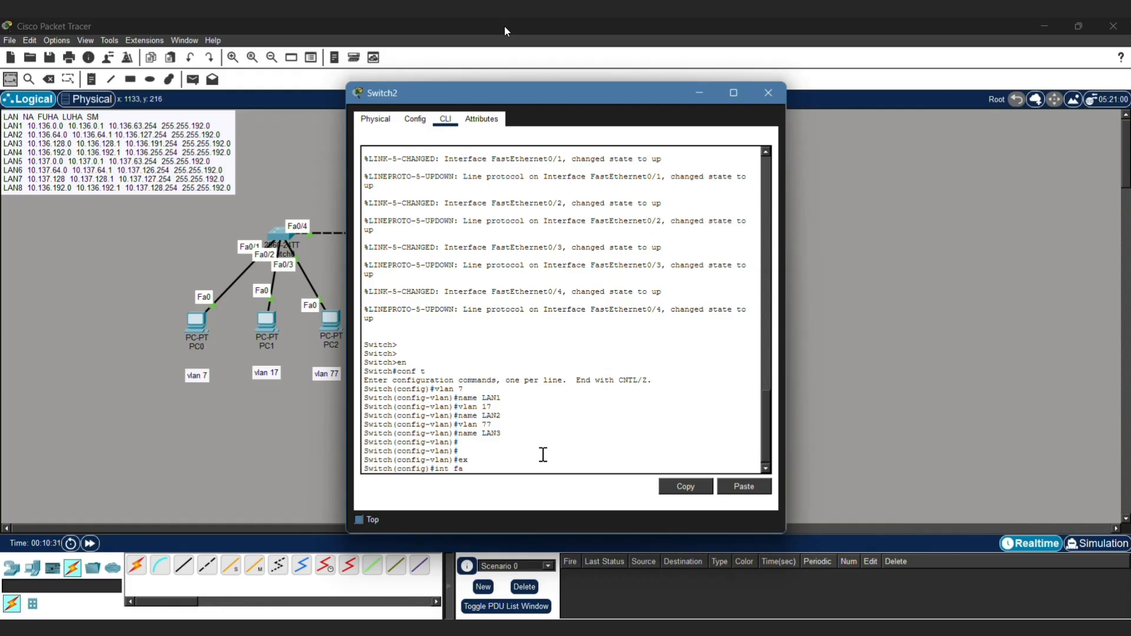
type("0/1")
key("Return")
type("sw mo")
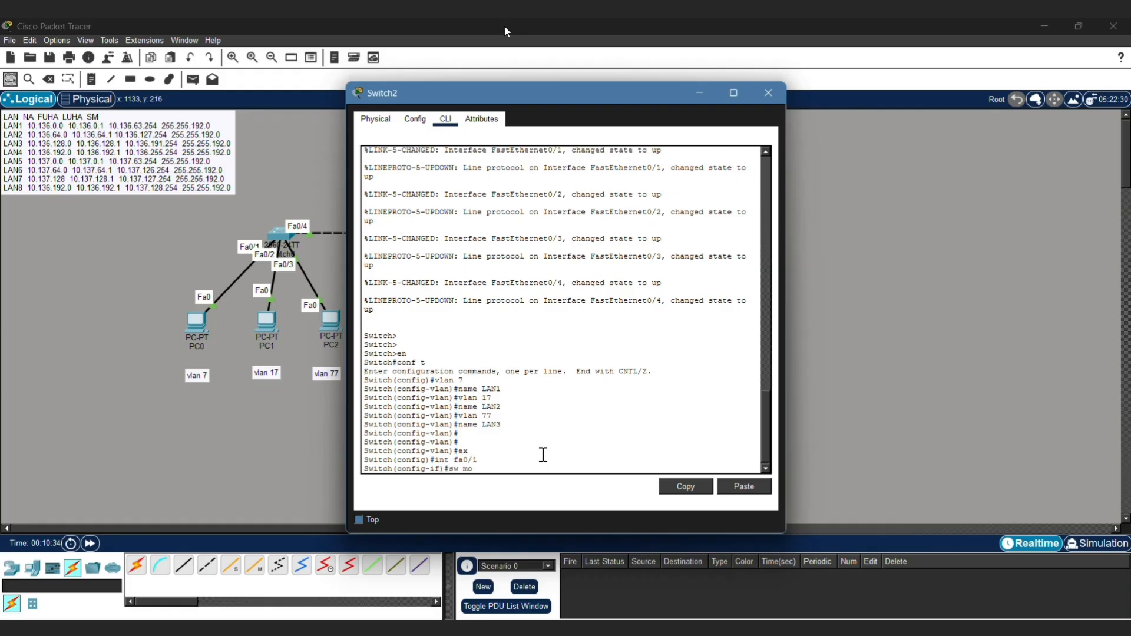
type(" acc")
key("Return")
type("sw acc vlan 7")
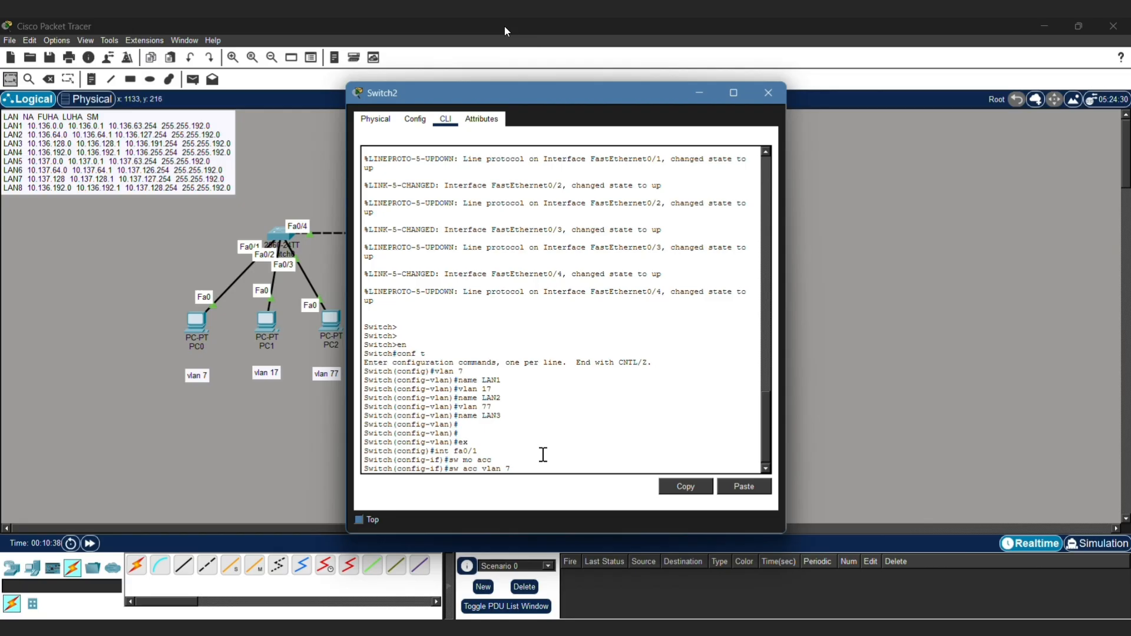
key("Return")
Step: Set Switch2 interface fa0/2 to access mode and assign it to VLAN 17
type("in t")
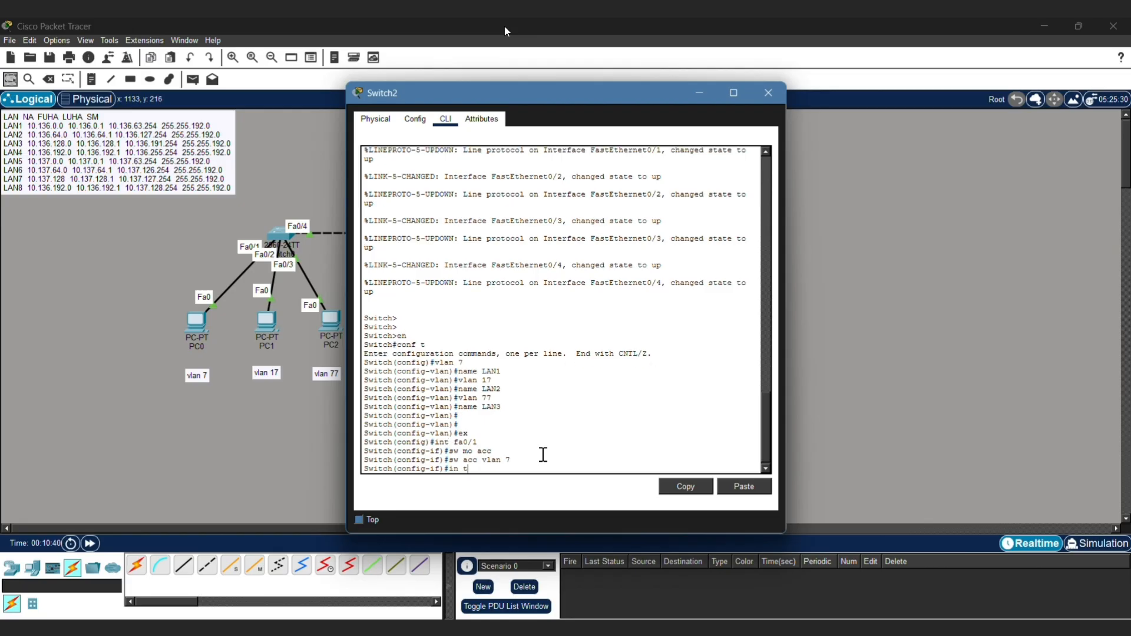
key("BackSpace")
key("BackSpace")
type("t fa0/2")
key("Return")
type("sw m")
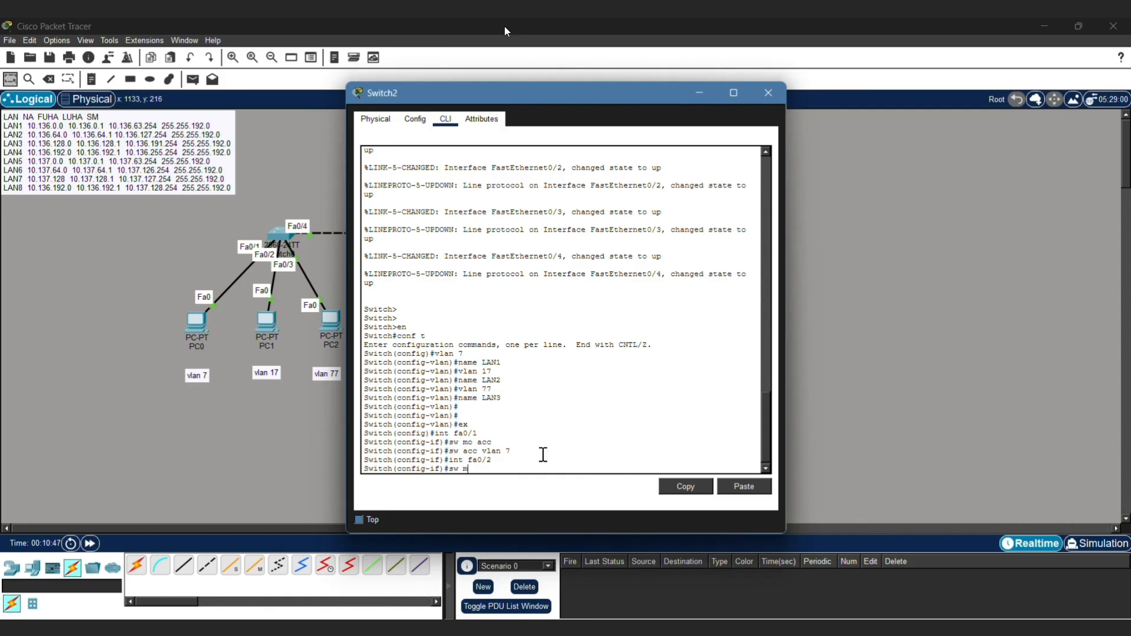
type("o acc")
key("Return")
type("sw acc")
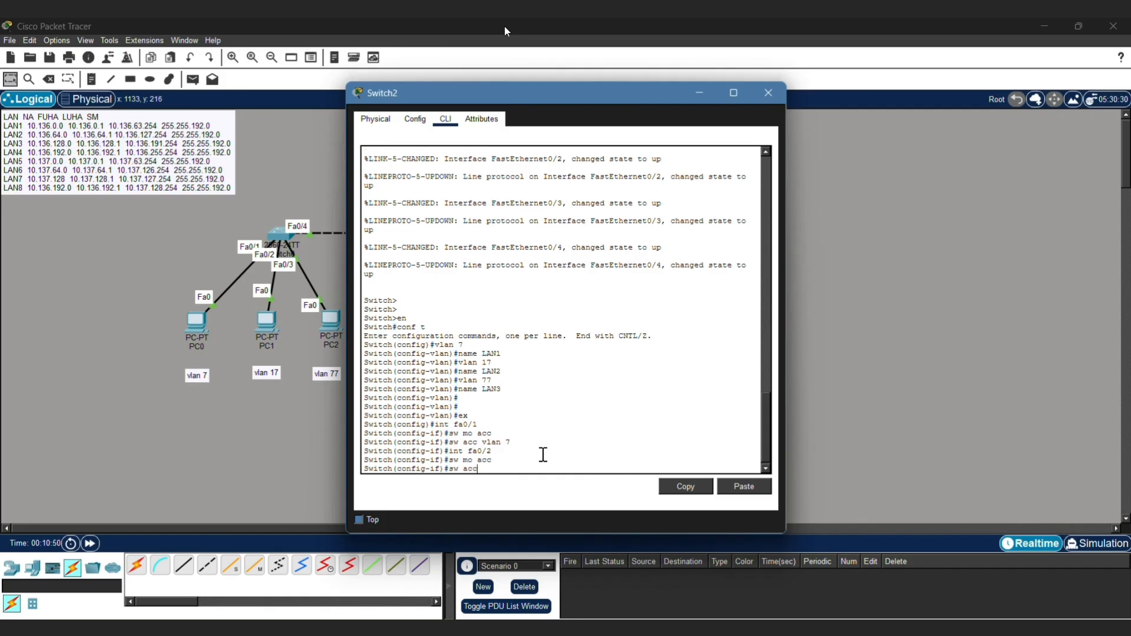
type(" vlan 17")
key("Return")
Step: Set Switch2 interface fa0/3 to access mode in VLAN 77, then exit interface configuration and close the switch's window
type("int fa0/3")
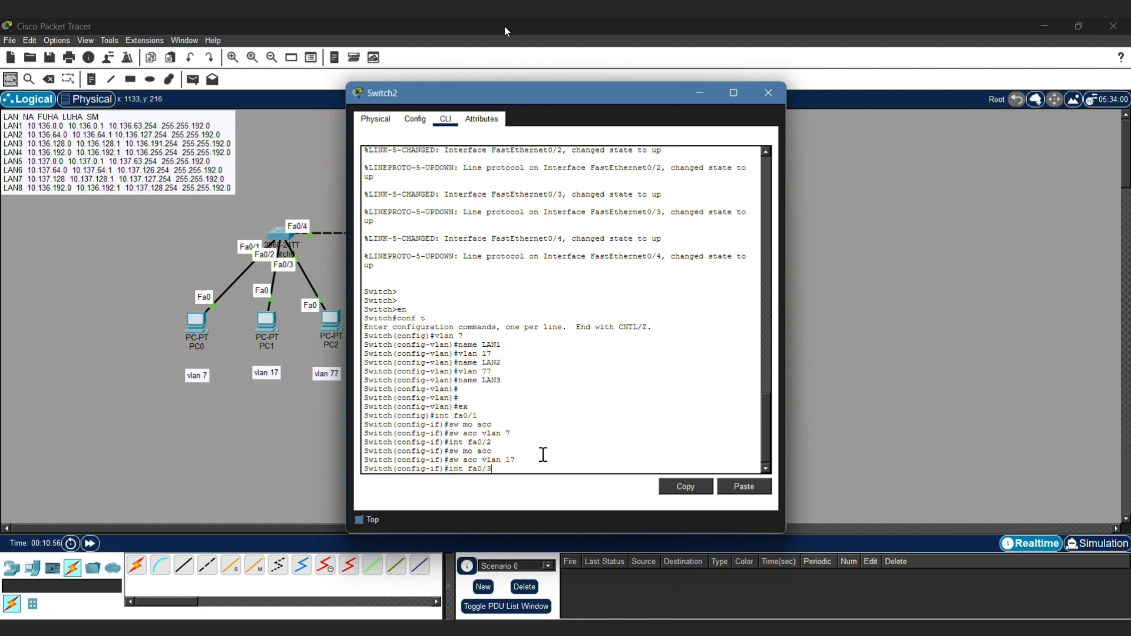
key("Return")
type("sw mo acc")
key("Return")
type("sw a")
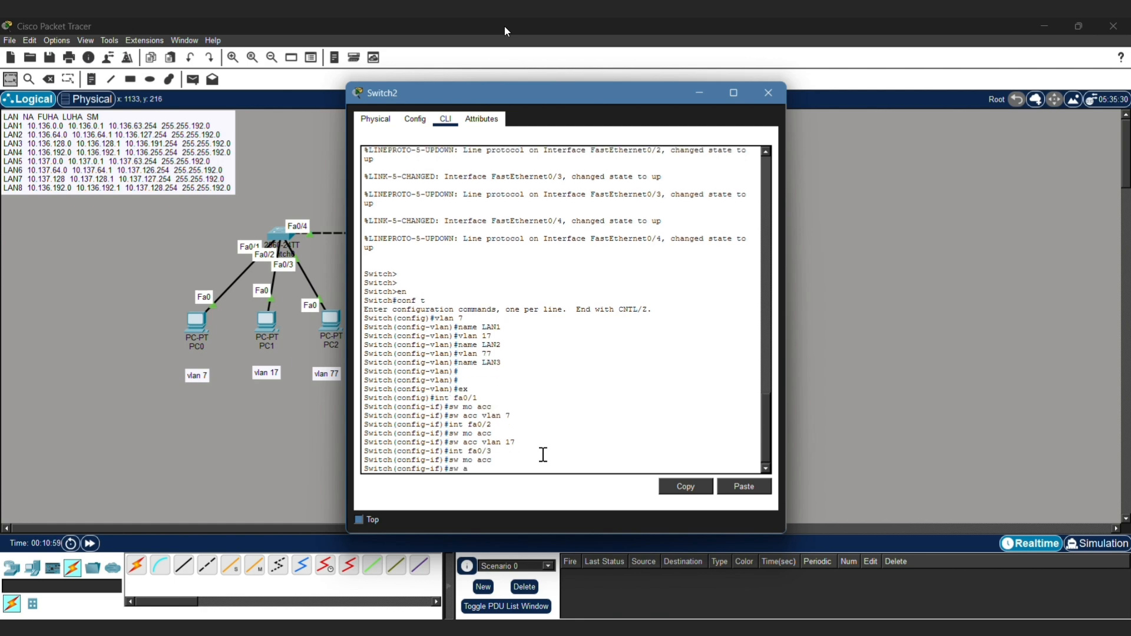
type("cc")
key("Return")
type("sw ac")
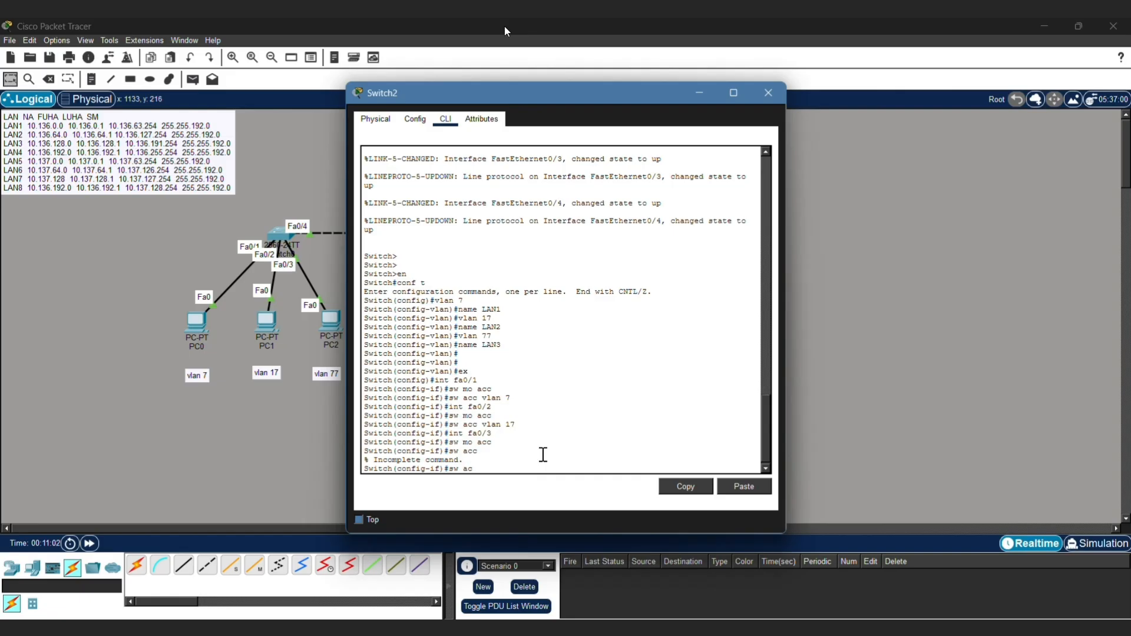
type("vlan 77")
key("Return")
type("ex")
key("Return")
left_click(767, 95)
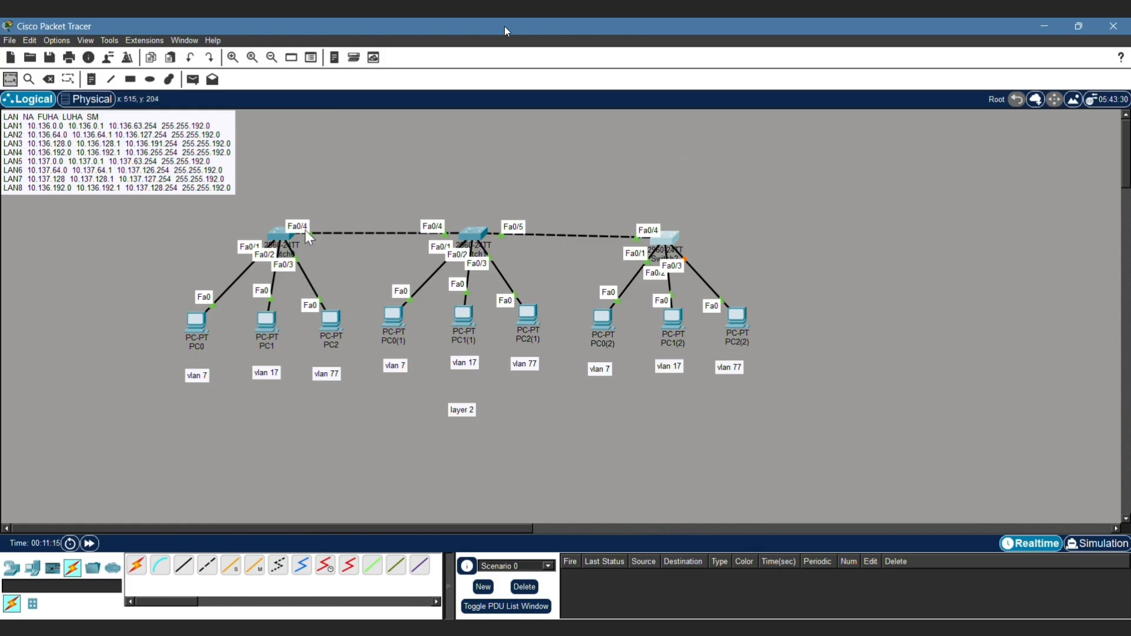
Step: Reopen the Switch0 command line, move its window clear of the first switch, and leave interface configuration mode with ex
left_click(284, 235)
left_click_drag(606, 96, 741, 93)
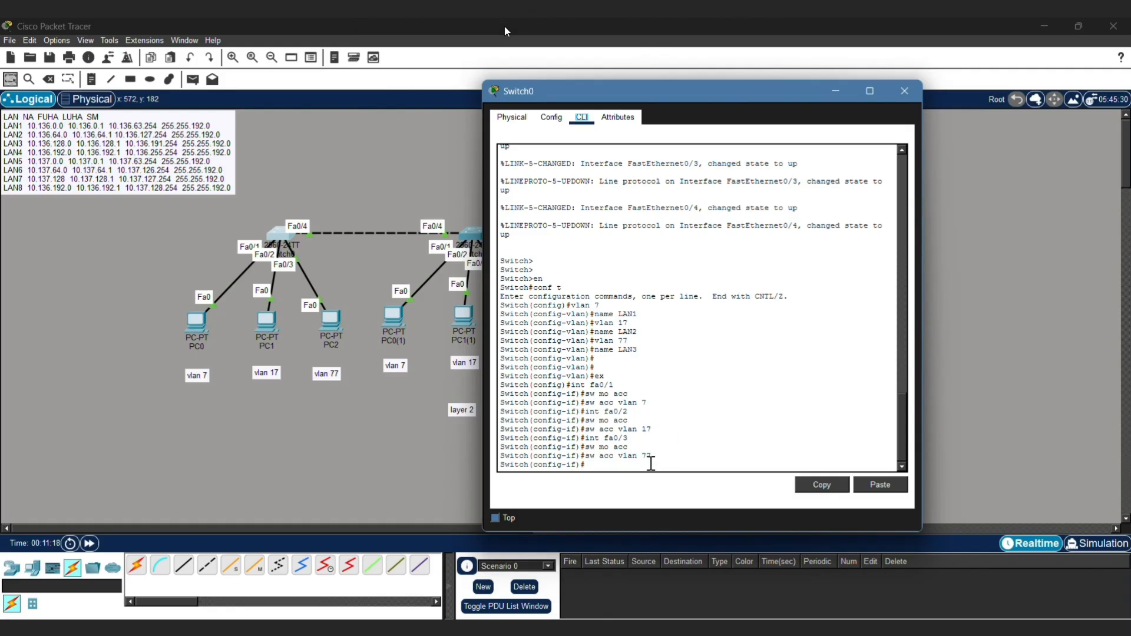
key("Return")
key("Return")
type("ex")
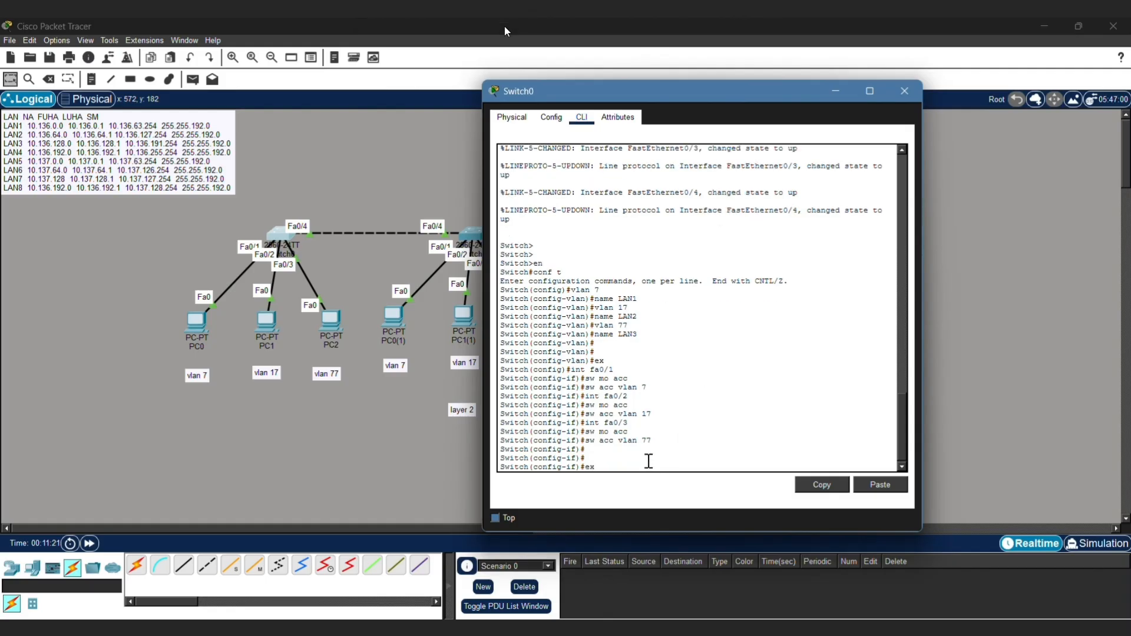
key("Return")
Step: Set Switch0 interface fa0/4, which links to Switch1, to trunk mode
type("int f")
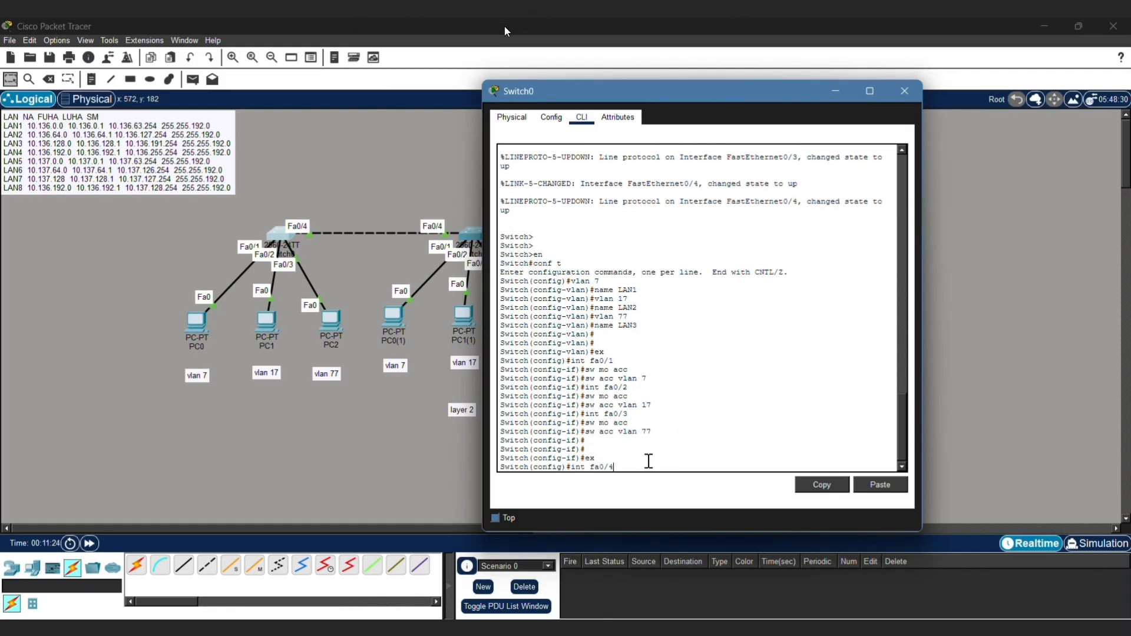
type("a0/4")
key("Return")
type("sw mo t")
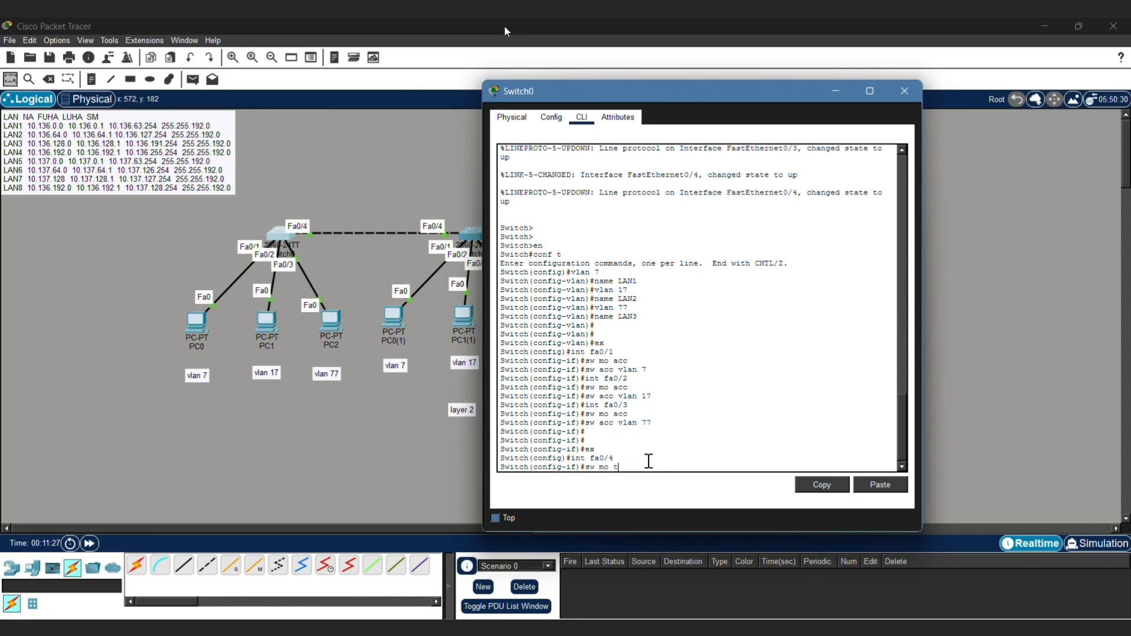
type("ru")
key("Return")
Step: Allow VLANs 7,17,77 on the Switch0 fa0/4 trunk, exit the interface and close the switch's window
type("sw")
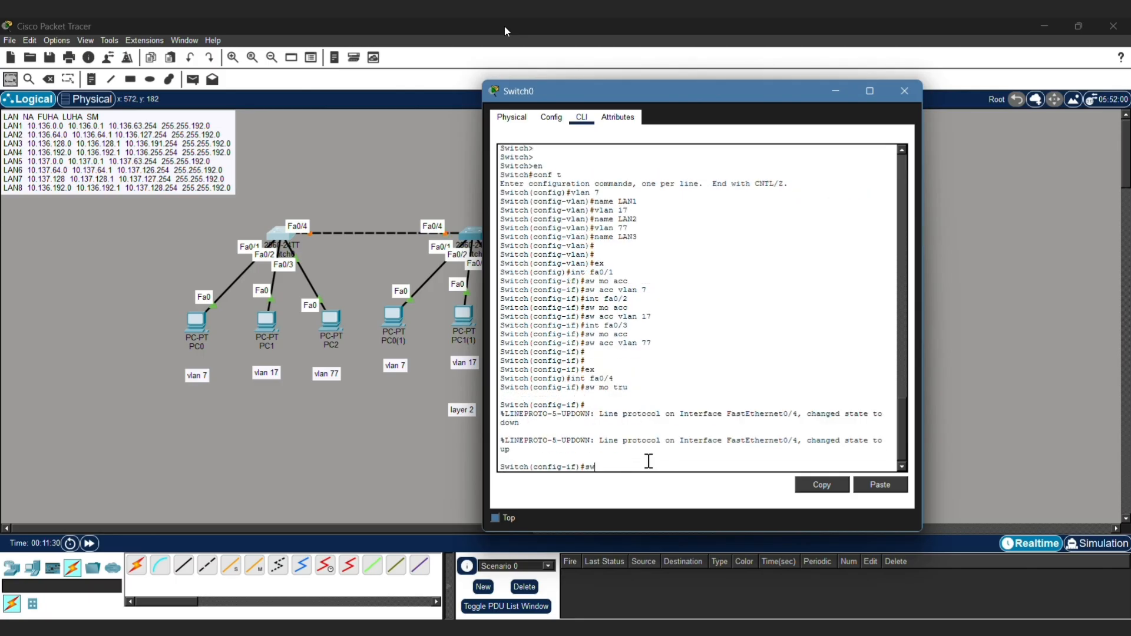
type(" tru allowed vlan 7,17,77")
key("Return")
type("ex")
key("Return")
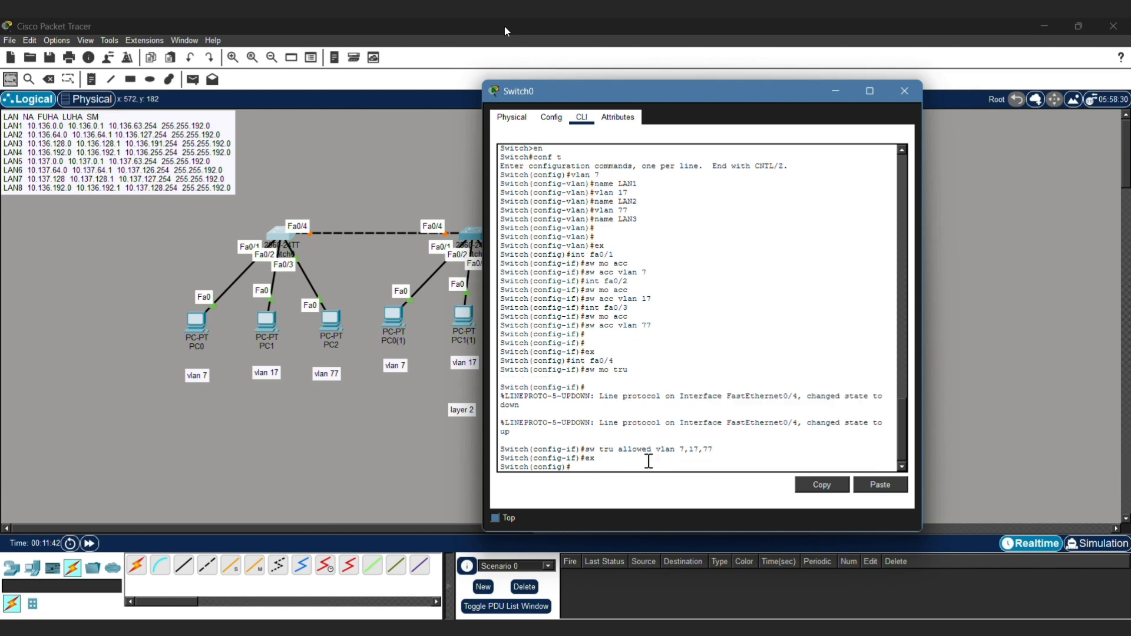
left_click(904, 92)
Step: Reopen the Switch1 command line, leave the current interface, and set interface fa0/4 to trunk mode
left_click(471, 234)
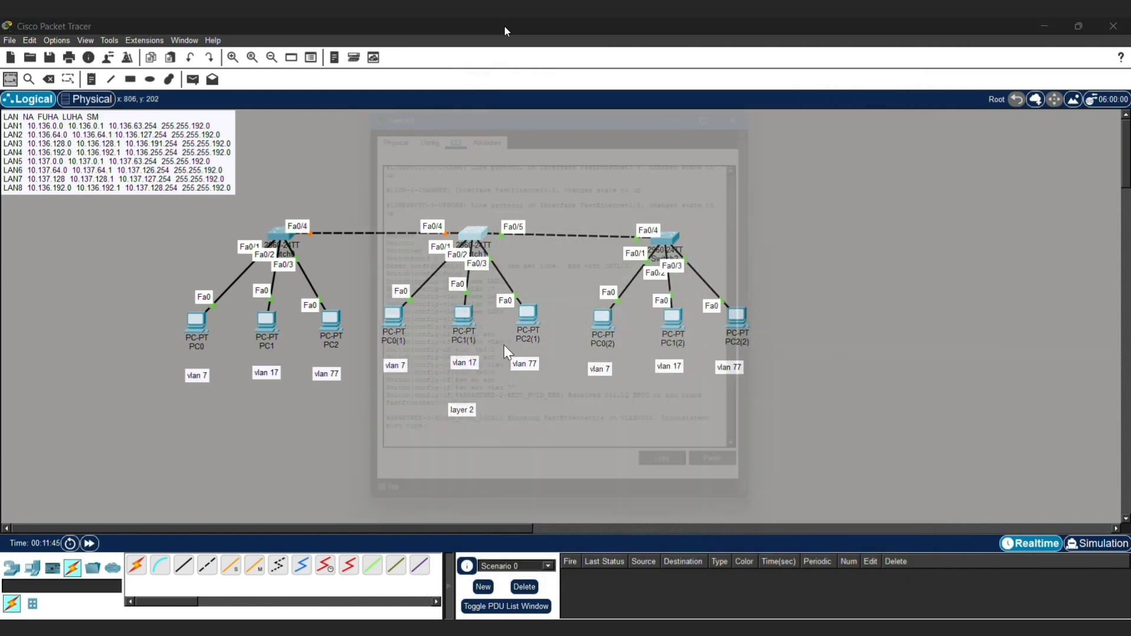
key("Return")
type("ex")
key("Return")
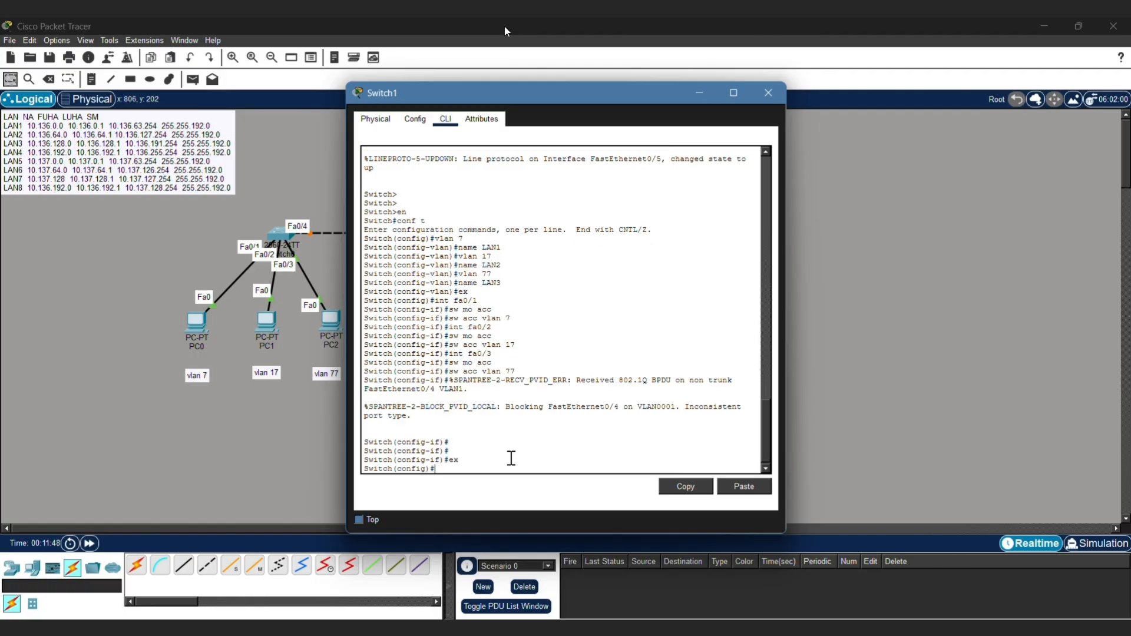
type("int fa0/4")
key("Return")
type("sw mo a")
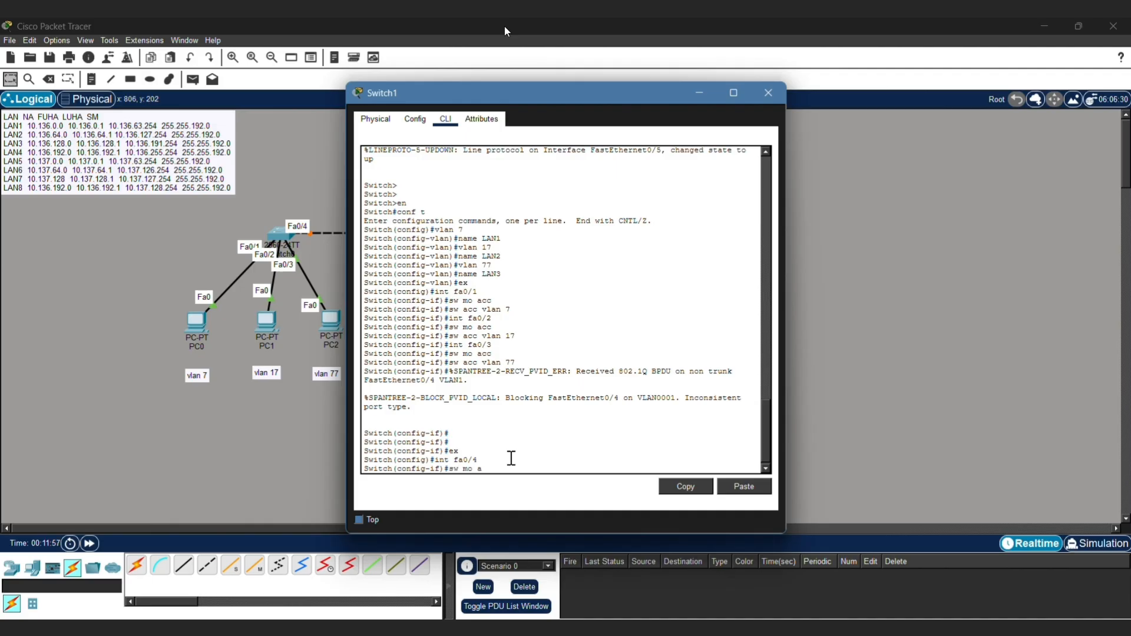
key("BackSpace")
type("trunk")
key("Return")
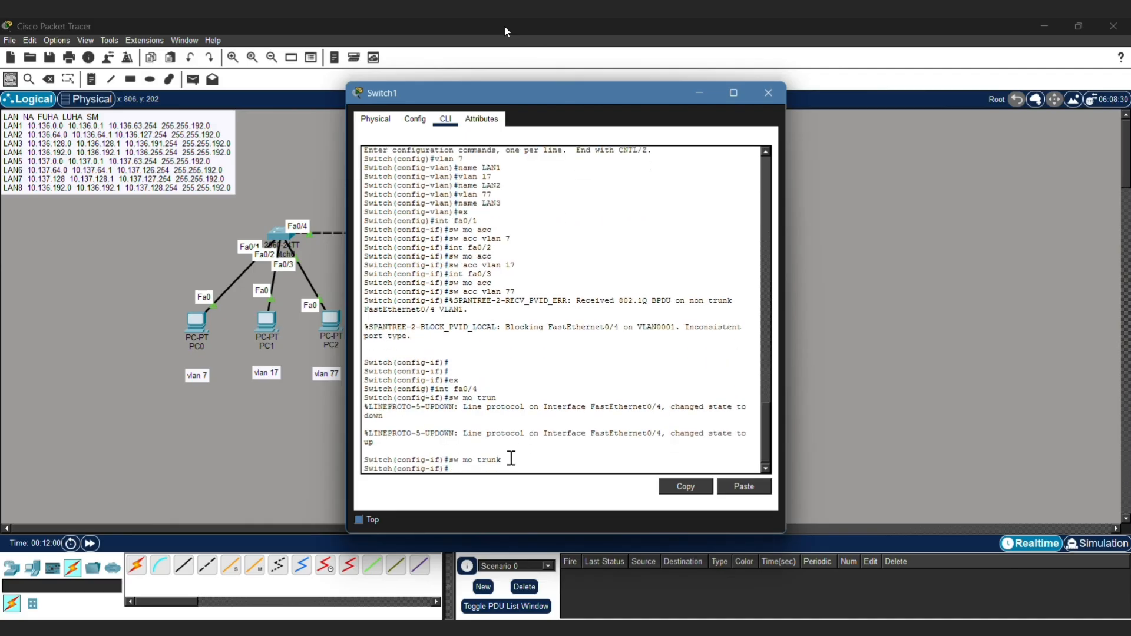
Step: Allow VLANs 7,17,77 on the Switch1 fa0/4 trunk and exit interface configuration
type("sw tru allowed vlan 7,")
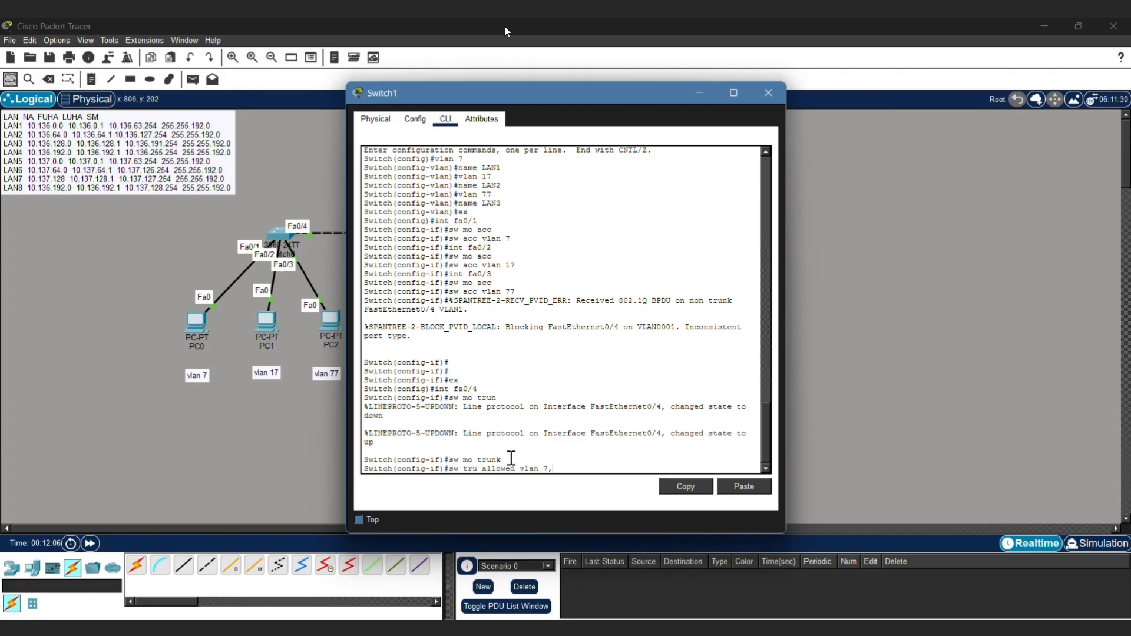
type("17,77")
key("Return")
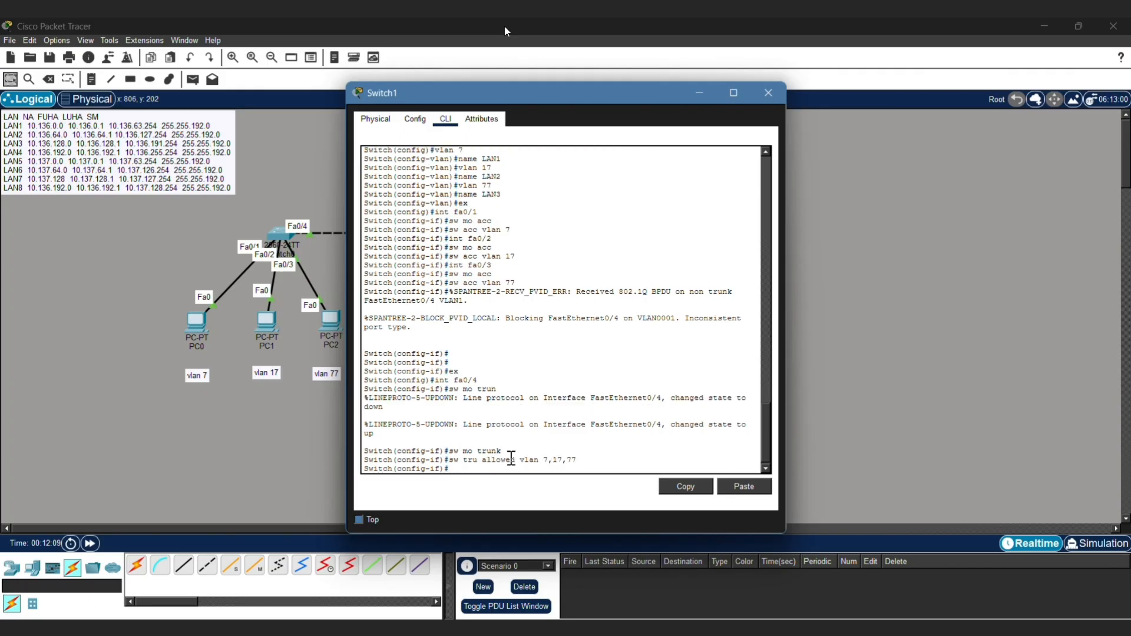
type("ex")
key("Return")
Step: Set Switch1 interface fa0/5, which links to Switch2, to trunk mode
type("int fa")
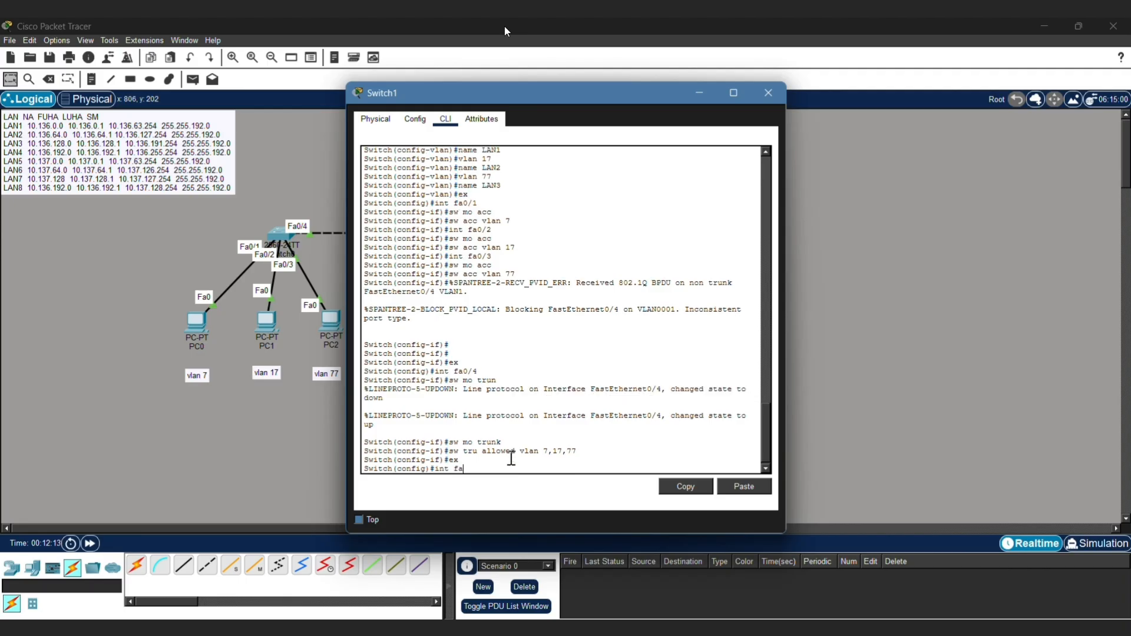
type("0/5")
key("Return")
type("s")
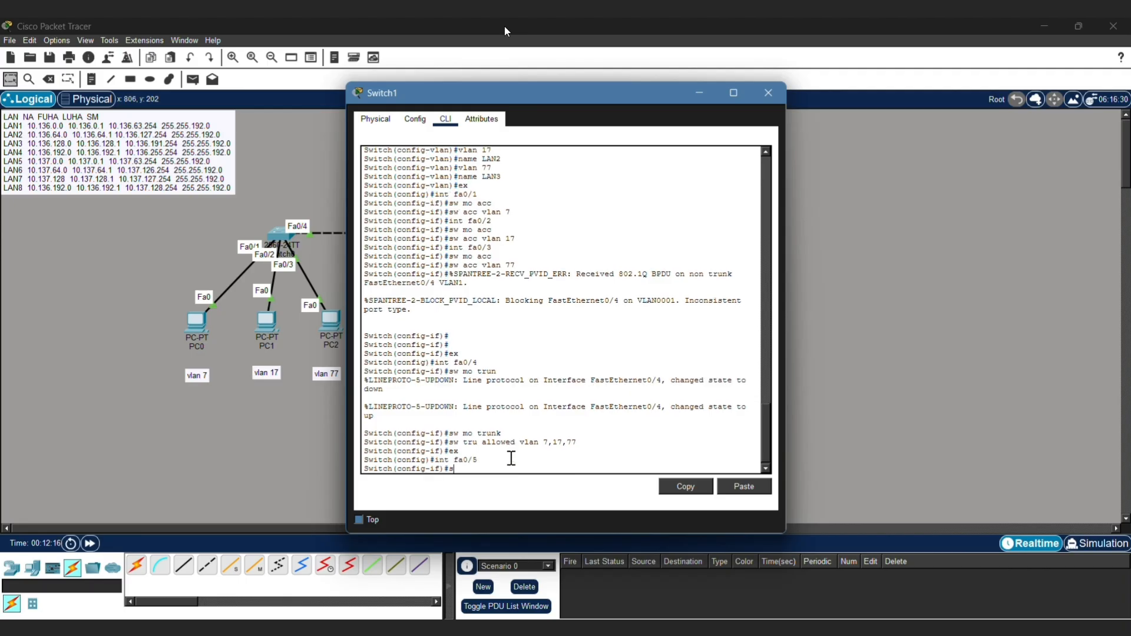
type("w mo tru")
key("Return")
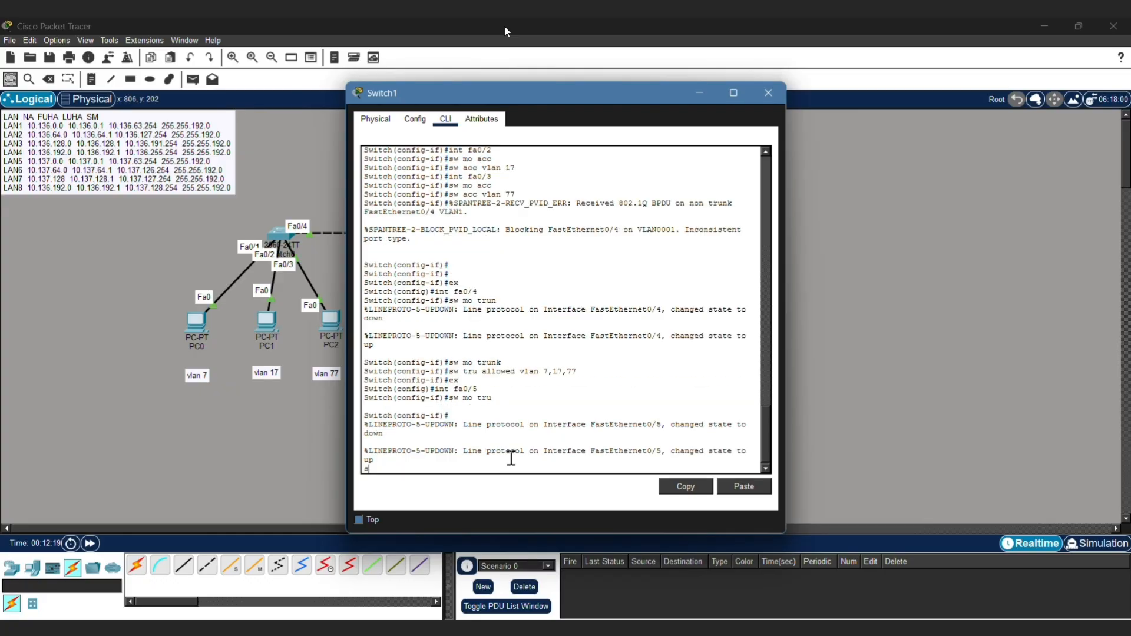
Step: Allow VLANs 7,17,77 on the Switch1 fa0/5 trunk and close the switch's window
type("sw tru")
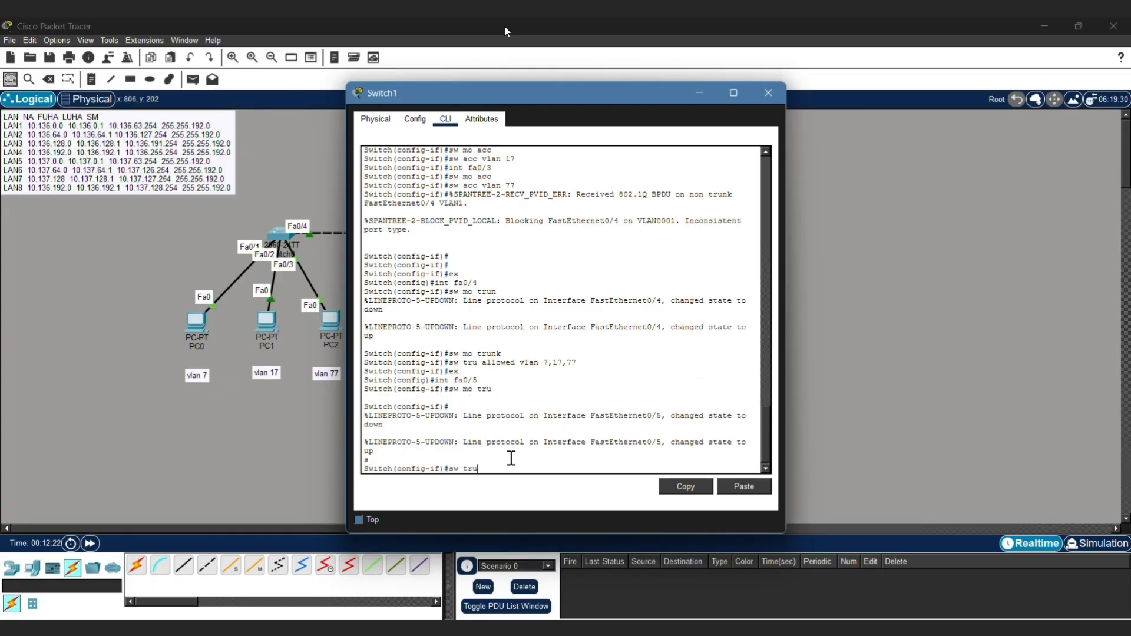
type(" allowed vlan 7,17,77")
key("Return")
key("Return")
left_click(766, 92)
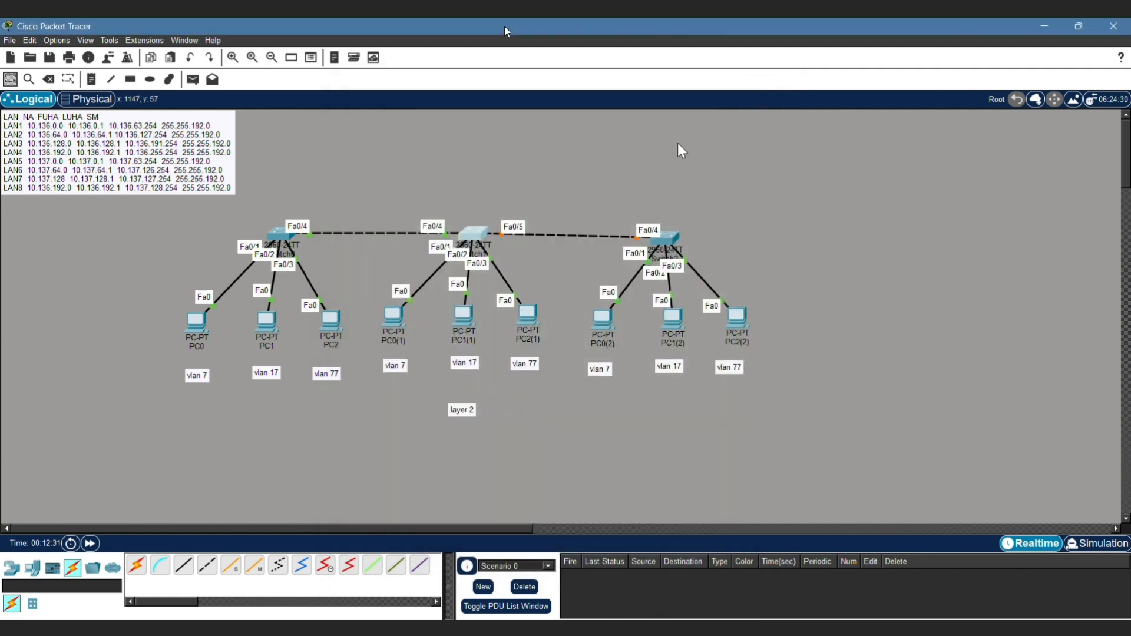
Step: Open the Switch2 command line, enter interface fa0/4, and set it to trunk mode
left_click(671, 237)
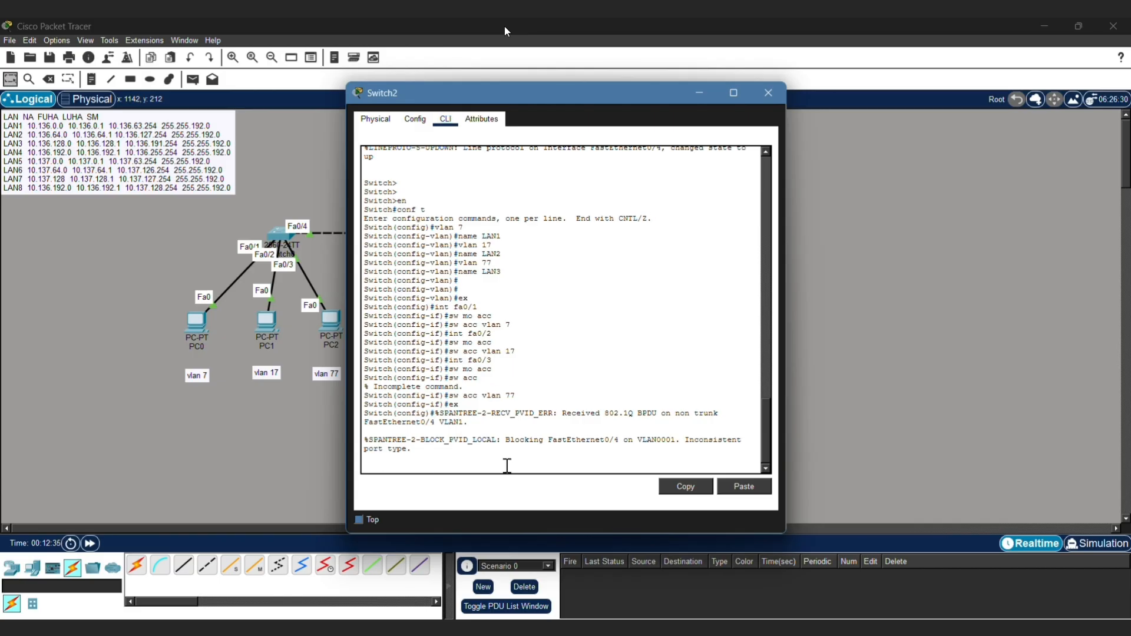
key("Return")
key("Return")
type("in fa")
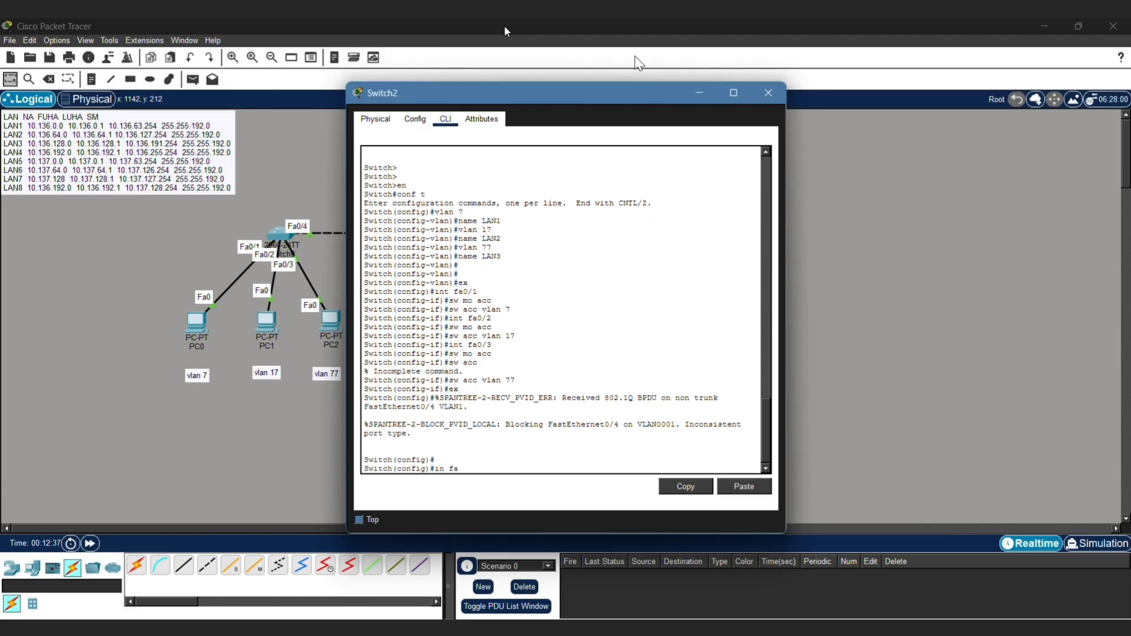
type("0/4")
key("Return")
type("sw mo tru")
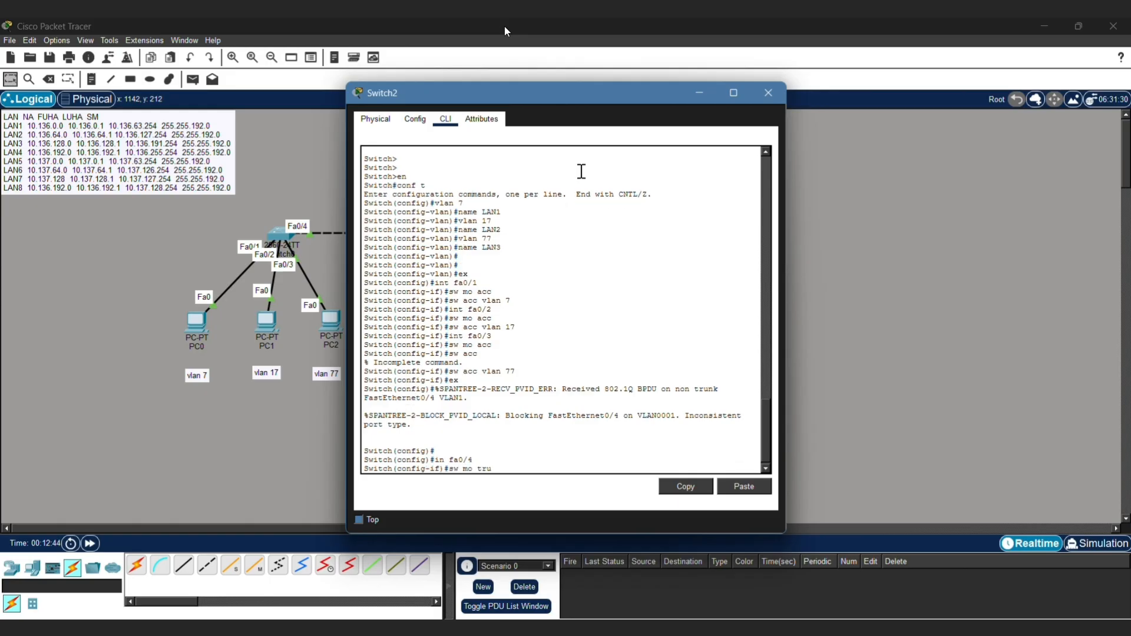
key("Return")
Step: Allow VLANs 7,17,77 on the Switch2 fa0/4 trunk, exit interface configuration, and close the switch's window
type("sw")
key("Tab")
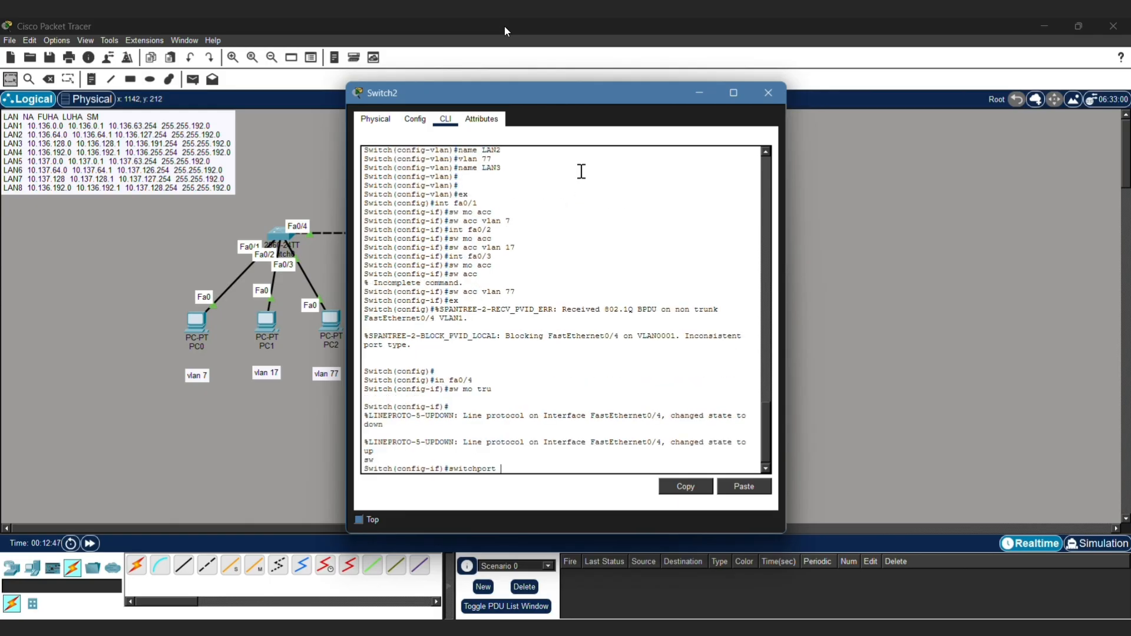
type("tru allowed vlan 7,17,77")
key("Return")
type("ex")
key("Return")
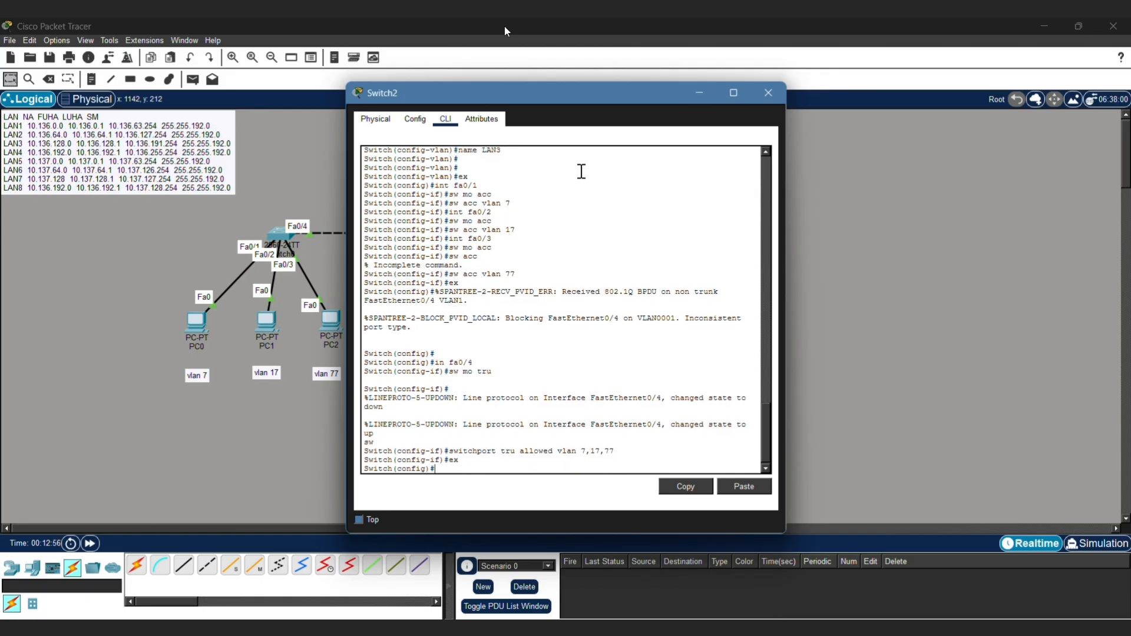
left_click(768, 93)
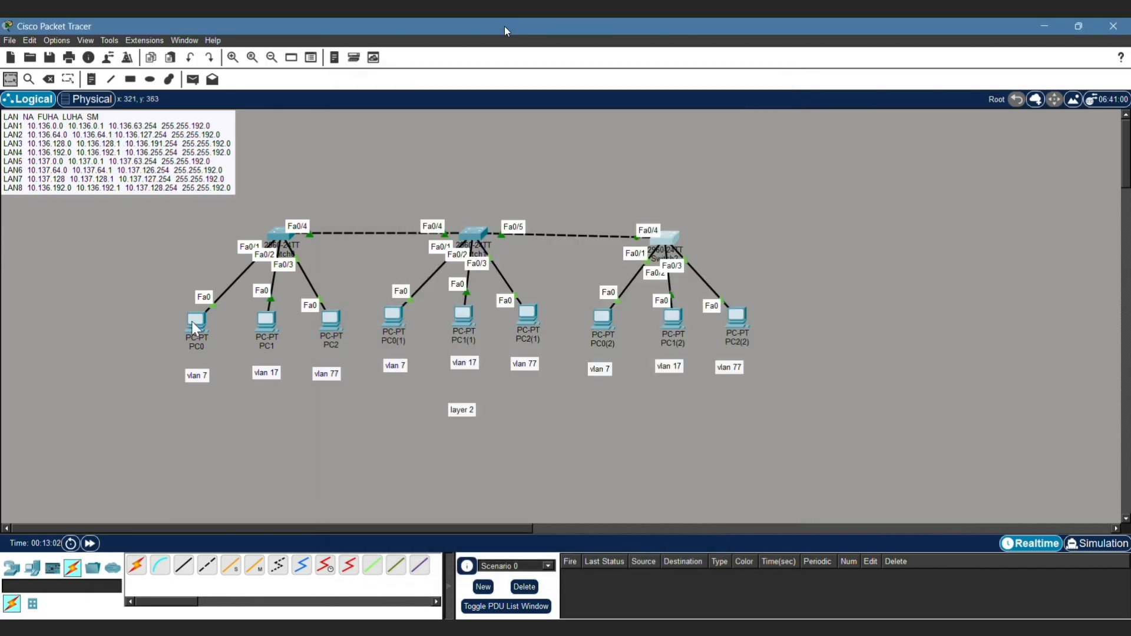
Step: Copy LAN1's first usable address, 10.136.0.1, from the address table note into PC0's static IPv4 address
double_click(162, 179)
left_click_drag(98, 124, 134, 124)
key("ctrl+c")
left_click(148, 262)
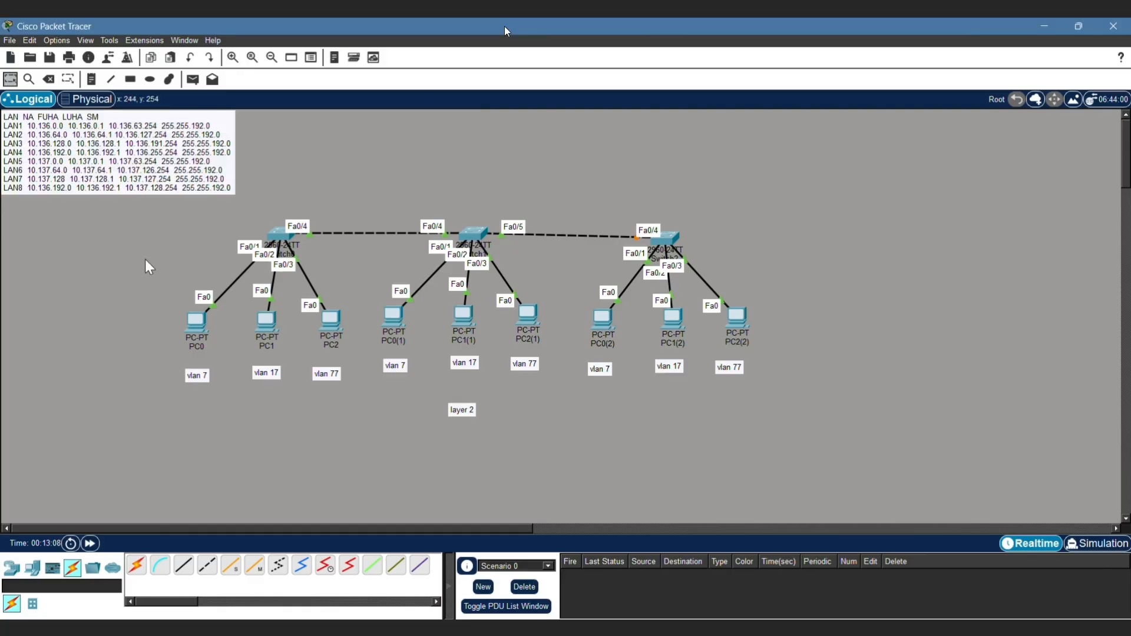
double_click(196, 323)
left_click(455, 121)
left_click(424, 164)
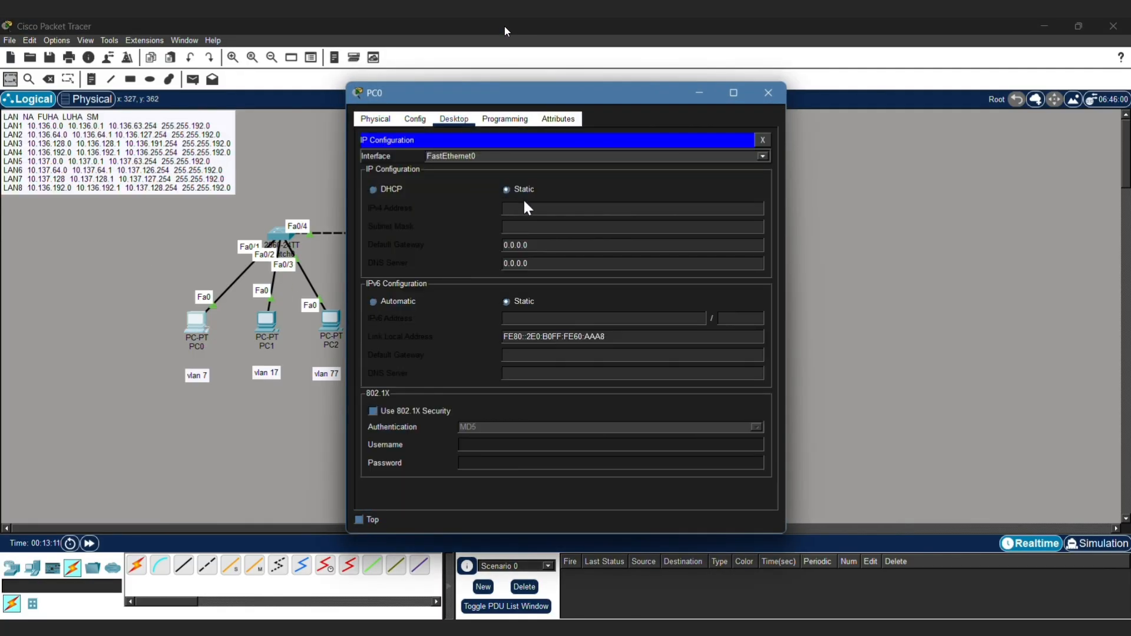
left_click(524, 212)
key("ctrl+v")
Step: Set PC0's subnet mask to 255.255.192.0 and close its configuration window
left_click(539, 226)
key("BackSpace")
key("BackSpace")
key("BackSpace")
key("BackSpace")
key("BackSpace")
type("255.192.")
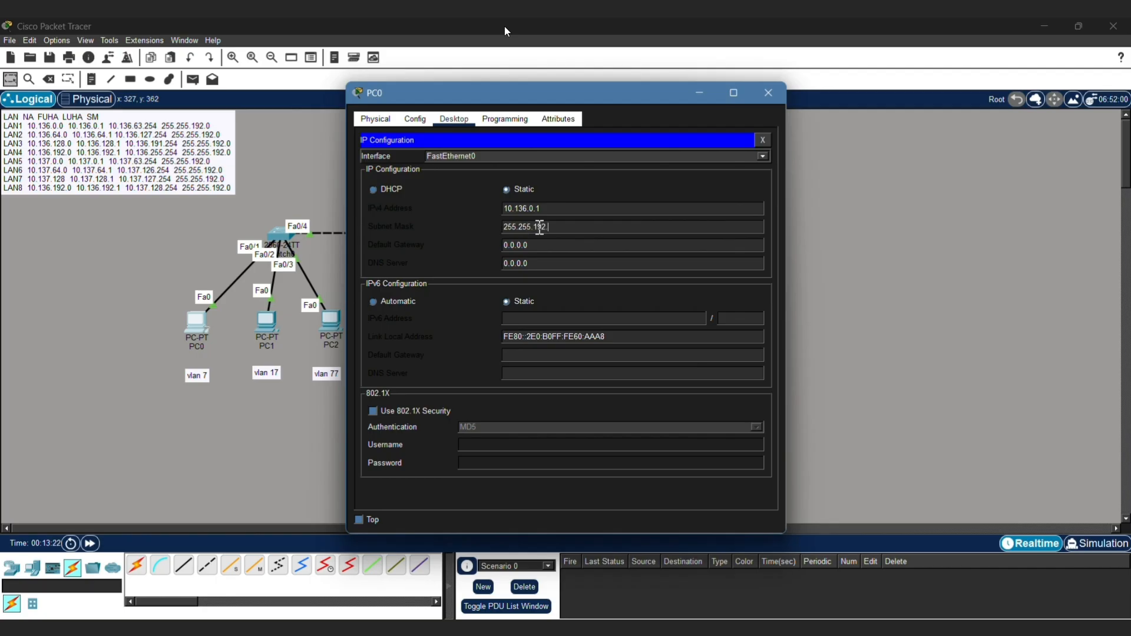
type("0")
left_click(603, 209)
left_click(768, 93)
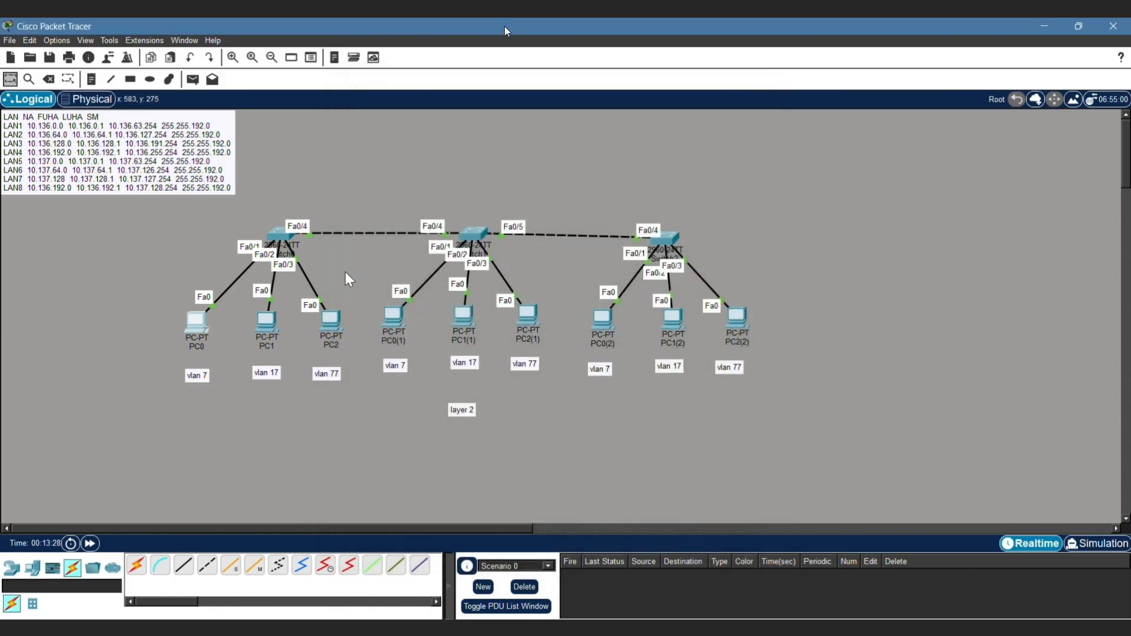
Step: Reopen PC0's IP configuration, change its IPv4 address to 10.136.0.2, and close the window
left_click(194, 325)
left_click(404, 171)
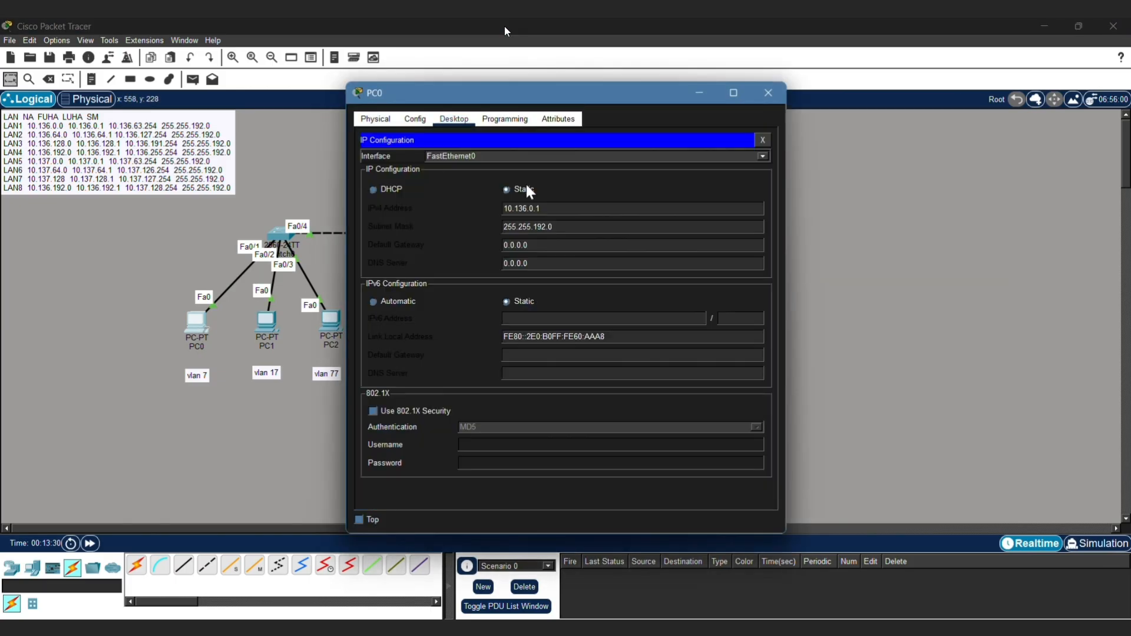
left_click(550, 209)
type("2")
left_click(583, 226)
key("alt+F4")
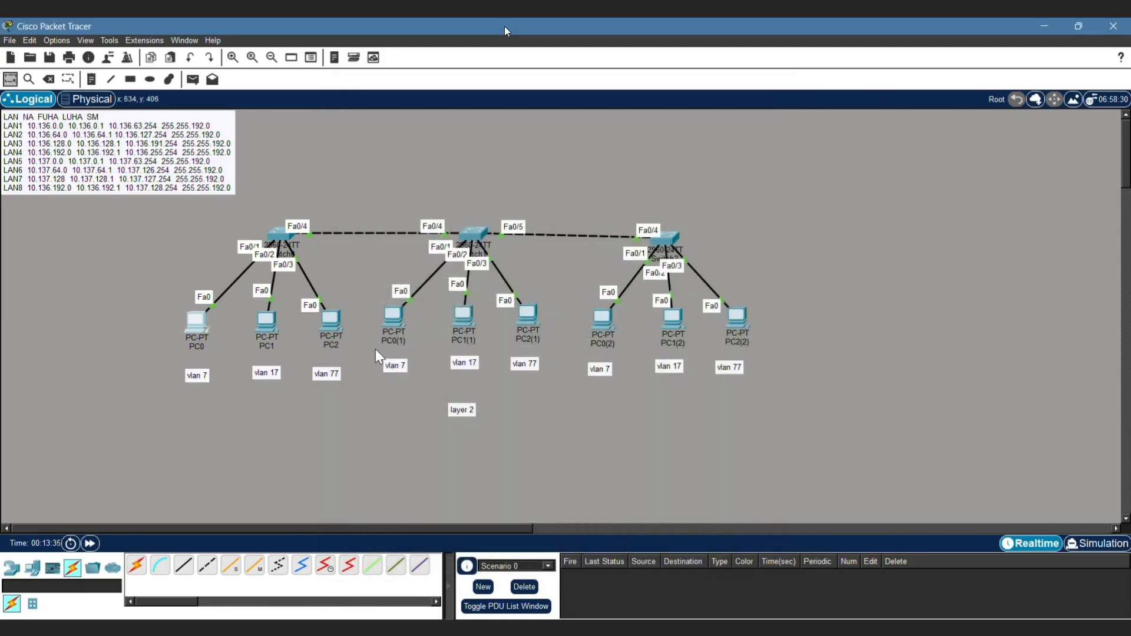
Step: Open PC0(1)'s IP configuration and enter a static LAN1 address from the 10.136.0.0 network
left_click(395, 320)
left_click(454, 118)
left_click(404, 168)
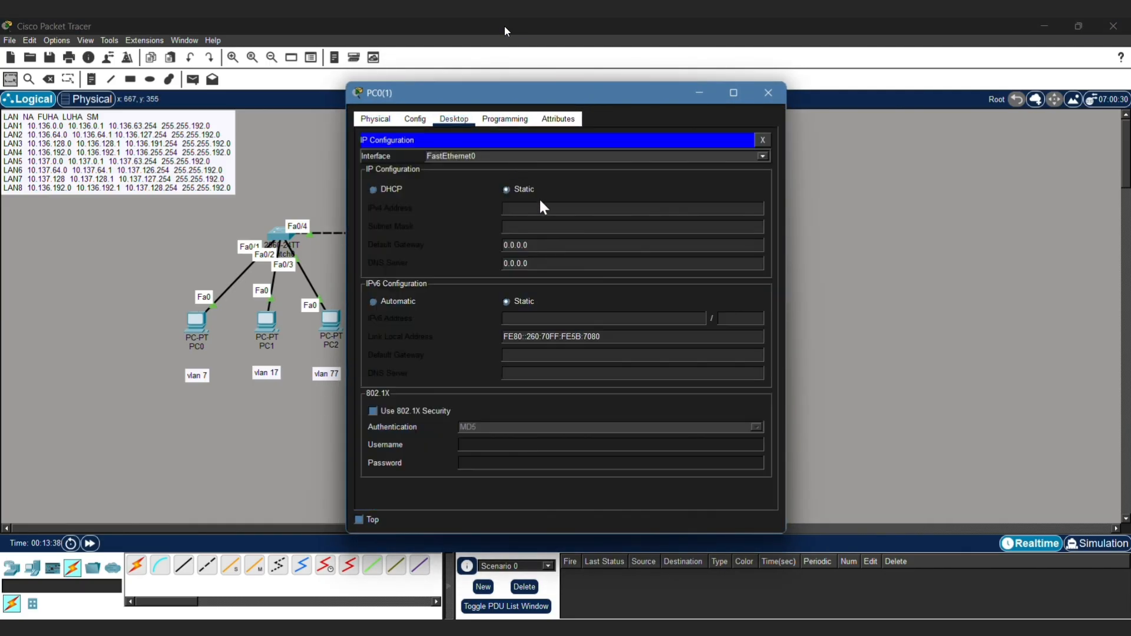
left_click(540, 208)
type("10.136.0.1")
Step: Set PC0(1)'s subnet mask to 255.255.192.0 and close its configuration window
left_click(576, 227)
key("BackSpace")
key("BackSpace")
key("BackSpace")
key("BackSpace")
key("BackSpace")
type("255.192.0")
left_click(768, 92)
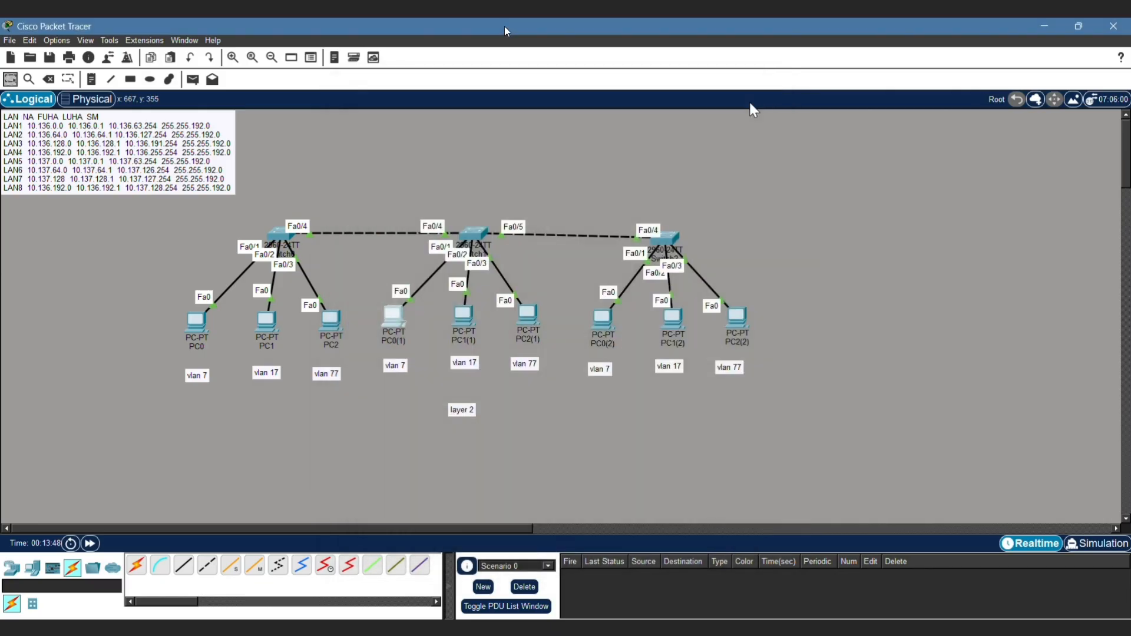
Step: Give PC0(2) the static IPv4 address 10.136.0.4 with subnet mask 255.255.192.0 and close its window
left_click(603, 320)
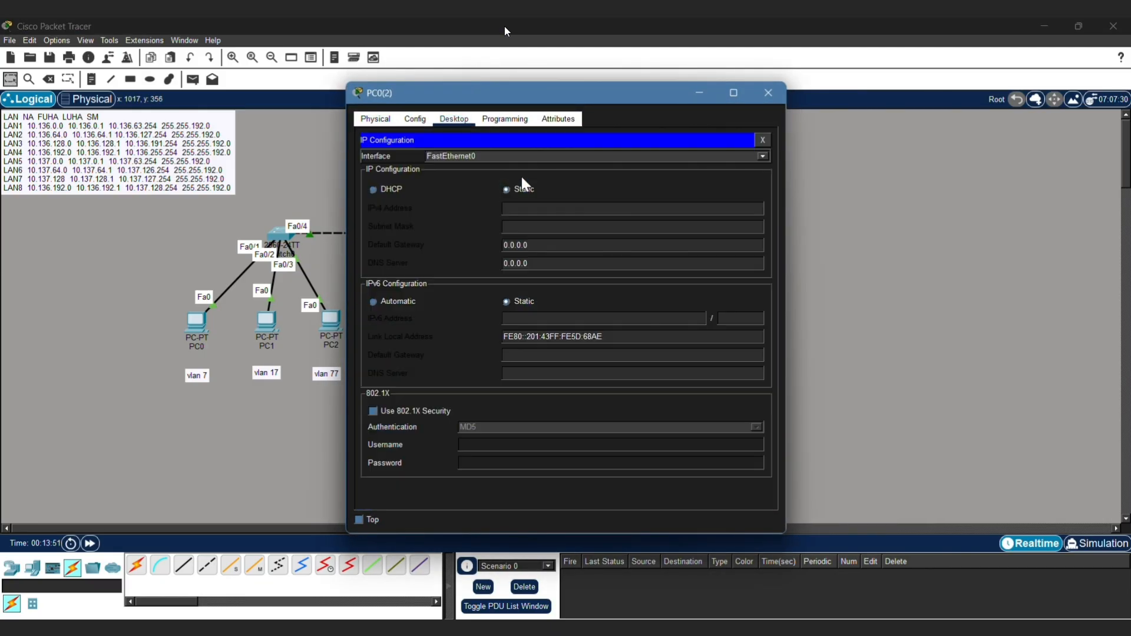
left_click(560, 208)
type("10.136.0.1")
left_click(583, 227)
key("BackSpace")
key("BackSpace")
key("BackSpace")
key("BackSpace")
type("255.192.0")
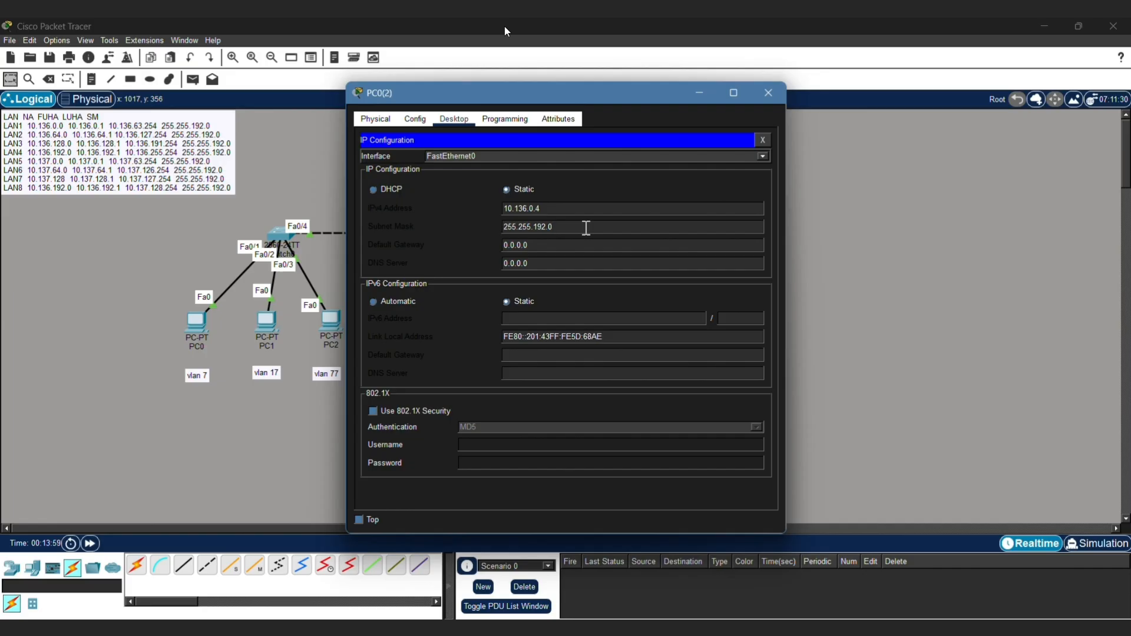
left_click(768, 93)
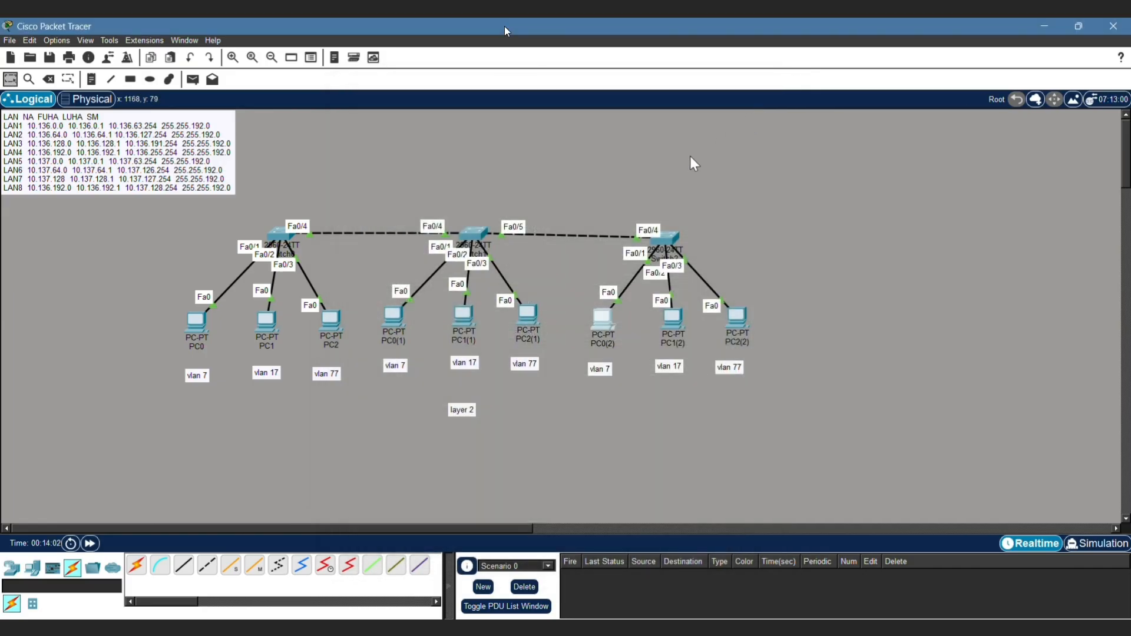
Step: Copy LAN2's first usable address from the address table note and set PC1's static IPv4 address to 10.136.64.2
double_click(216, 150)
left_click_drag(98, 133, 139, 133)
key("ctrl+c")
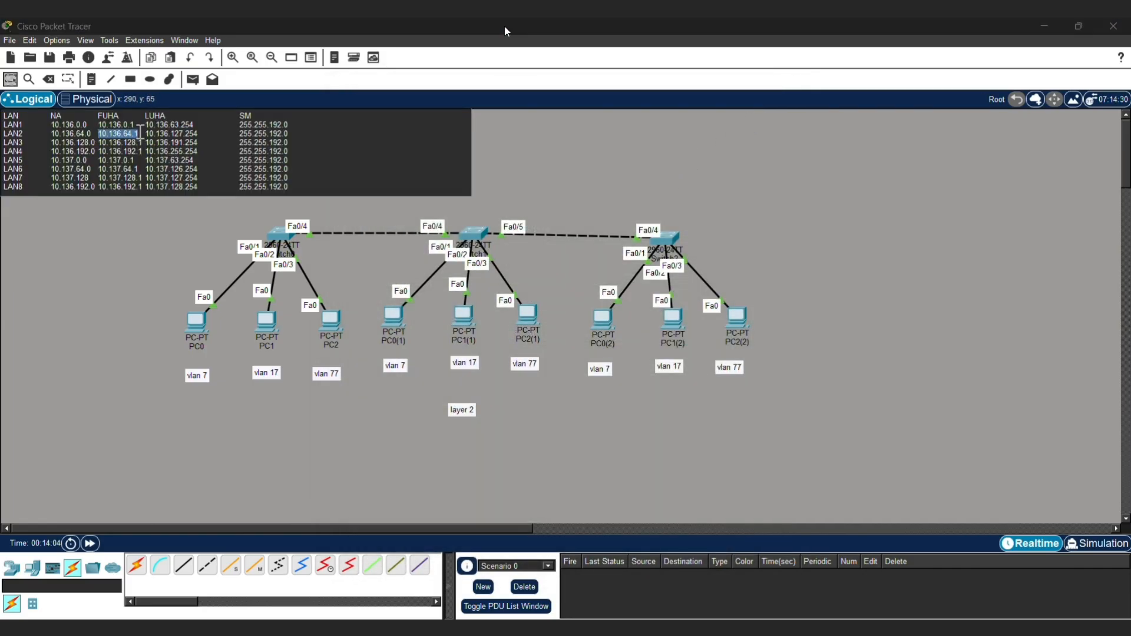
left_click(193, 270)
left_click(265, 321)
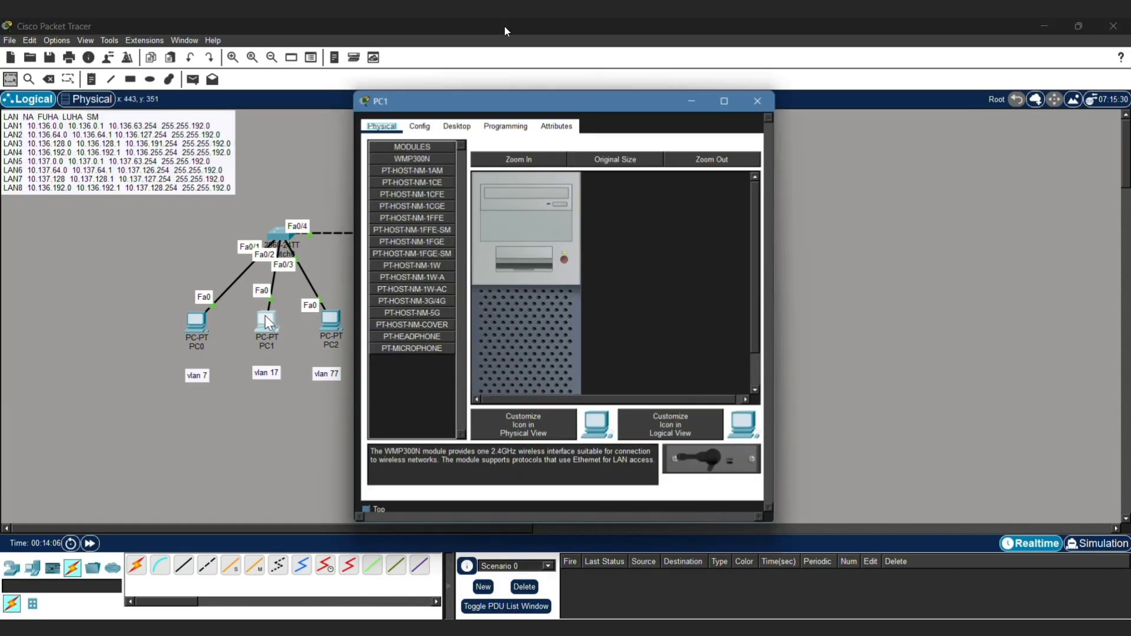
left_click(453, 118)
left_click(403, 165)
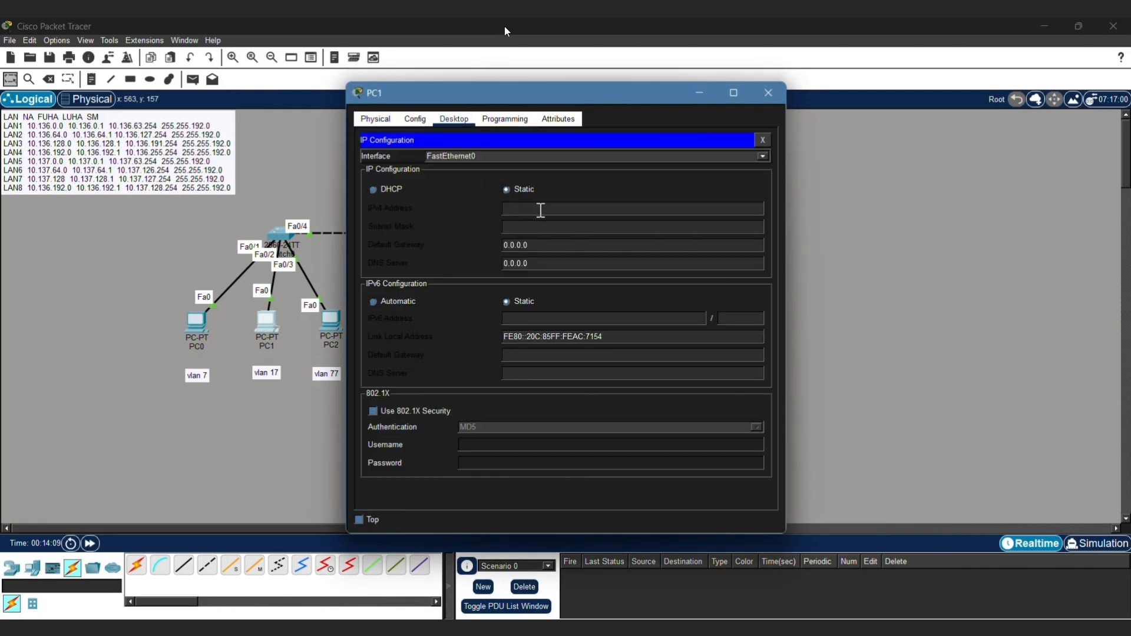
left_click(540, 210)
type("10.136.64.2")
Step: Set PC1's subnet mask to 255.255.192.0 and close its configuration window
left_click(565, 231)
key("BackSpace")
key("BackSpace")
key("BackSpace")
key("BackSpace")
type("255.192")
left_click(768, 93)
Step: Paste the copied LAN2 address 10.136.64.1 as PC1(1)'s static IPv4 address and set its subnet mask to 255.255.192.0
left_click(467, 309)
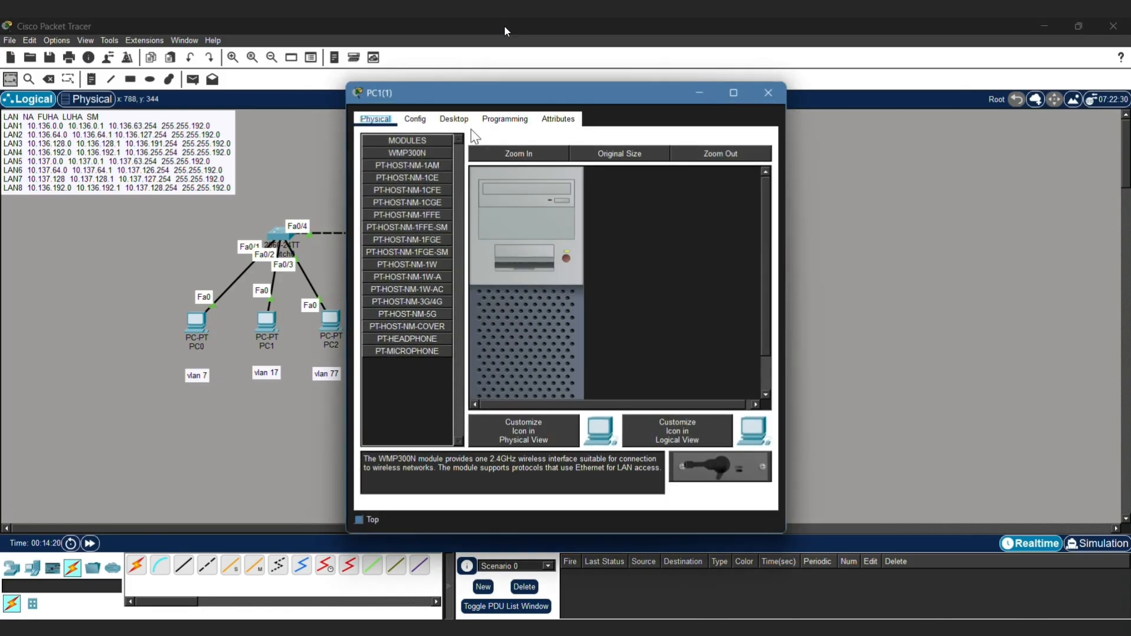
left_click(454, 119)
left_click(400, 168)
key("ctrl+v")
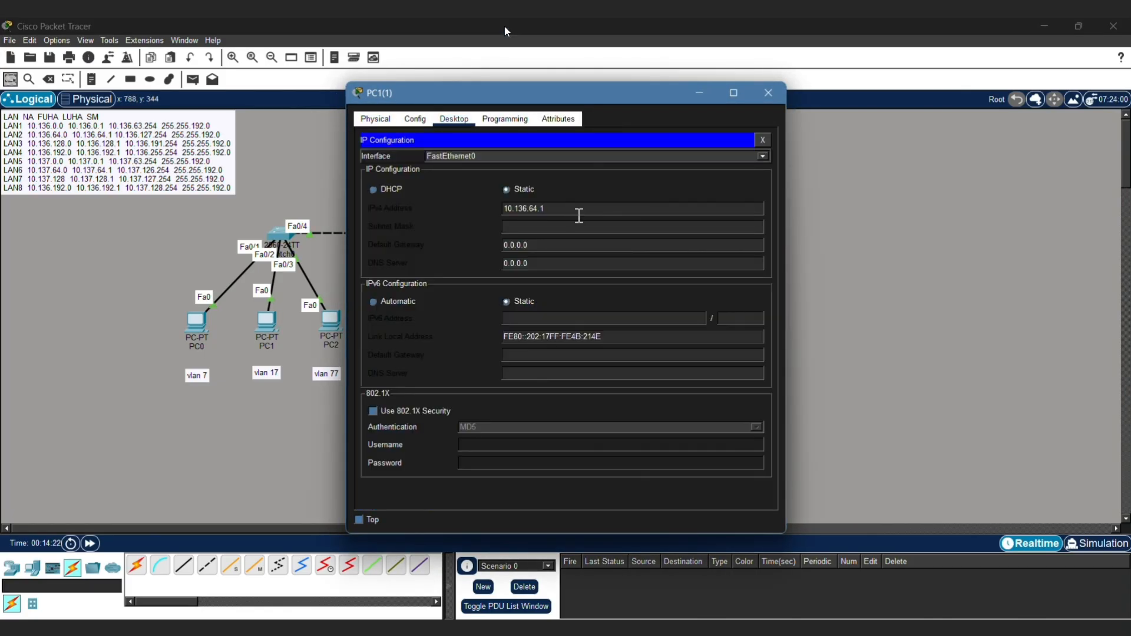
left_click(579, 226)
key("BackSpace")
key("BackSpace")
key("BackSpace")
key("BackSpace")
key("BackSpace")
type("255.192")
left_click(768, 92)
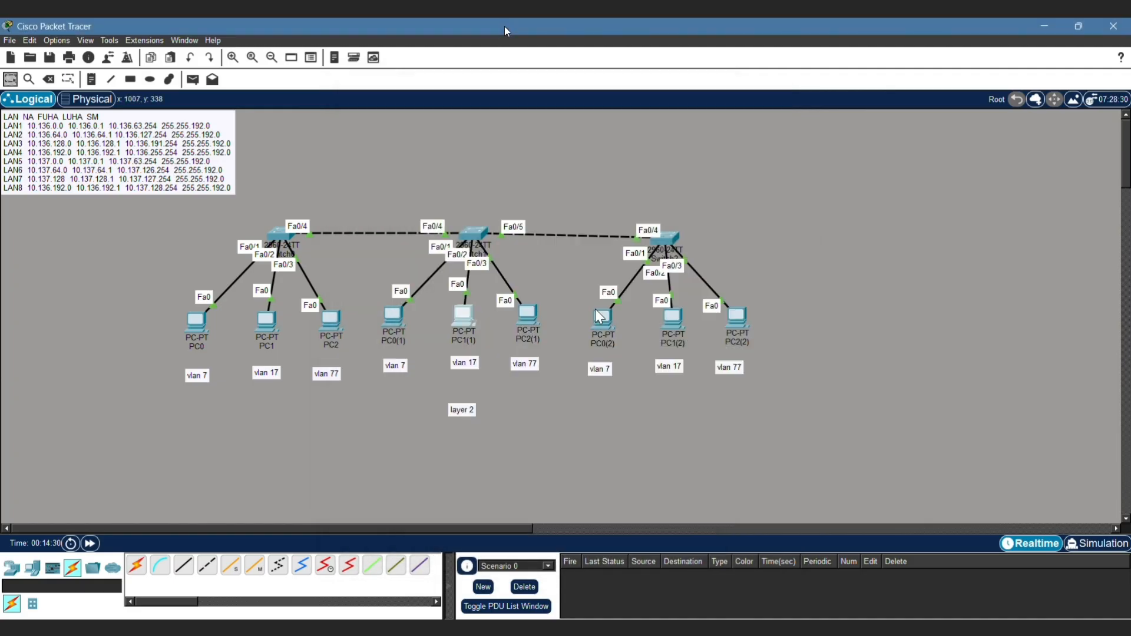
Step: Give PC1(2) the static IPv4 address 10.136.64.4 with subnet mask 255.255.192.0 and close its window
left_click(659, 319)
left_click(398, 162)
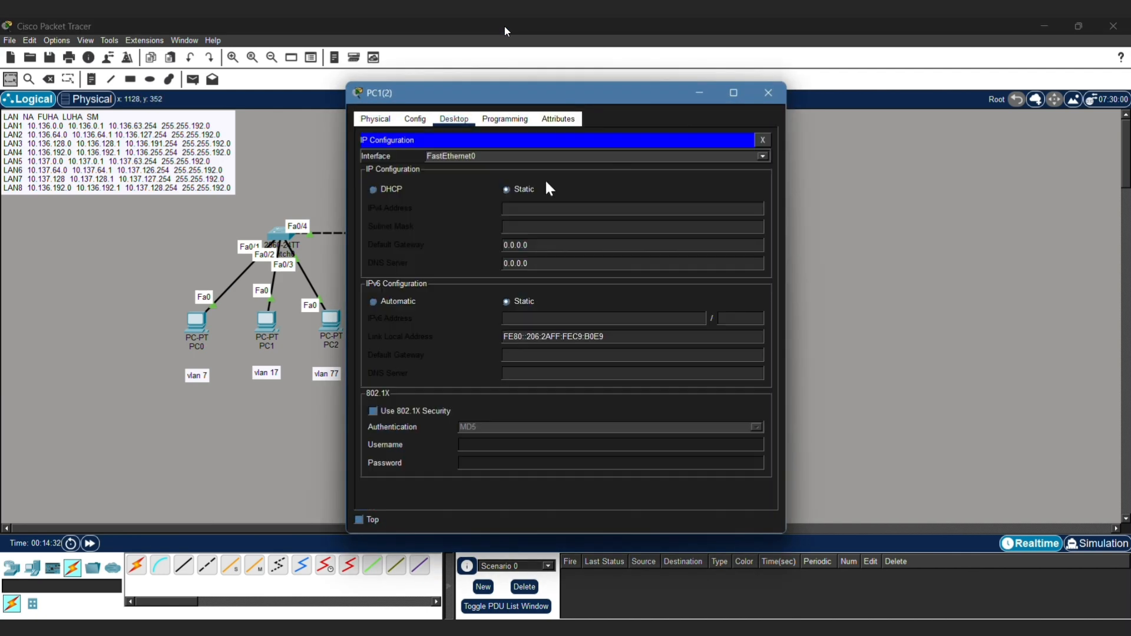
key("ctrl+v")
key("BackSpace")
type("4")
left_click(592, 228)
type("255.192.")
left_click(767, 94)
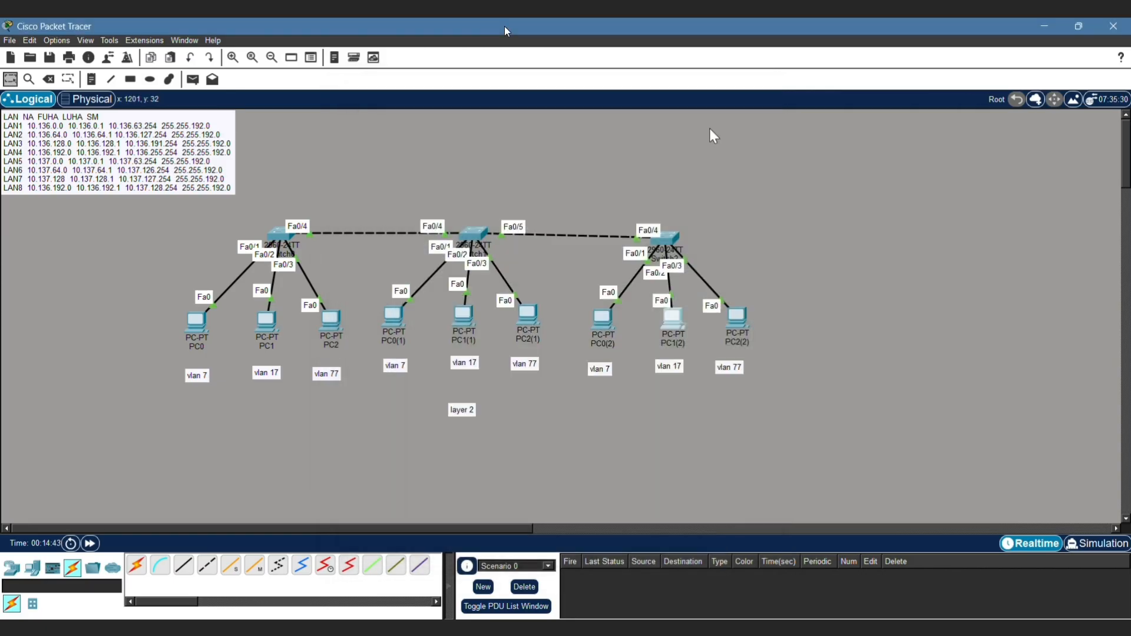
Step: Copy LAN3's first usable address, 10.136.128.1, from the address table note into PC2's static IPv4 address
key("alt+Tab")
left_click_drag(98, 142, 142, 143)
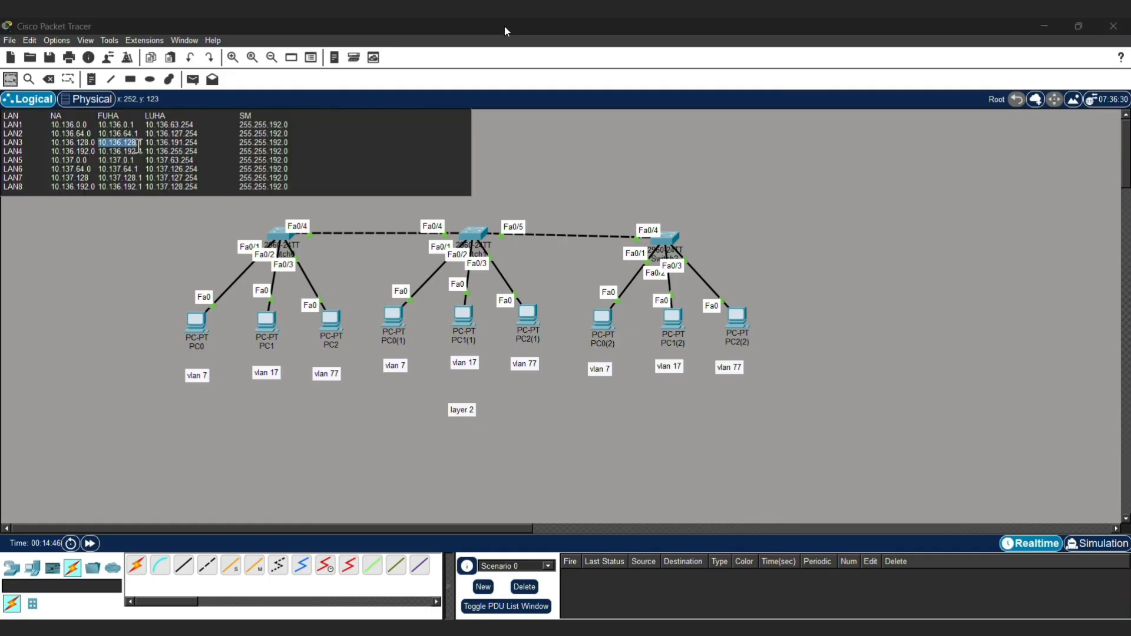
left_click(167, 224)
left_click(323, 322)
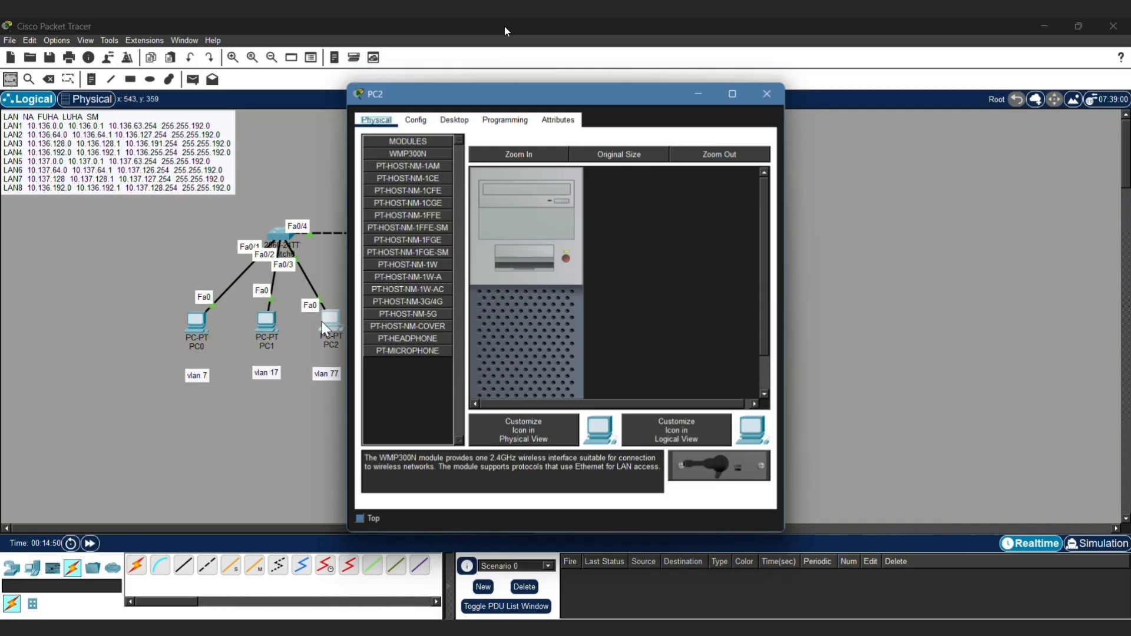
left_click(454, 120)
left_click(431, 163)
type("10.136.128.1")
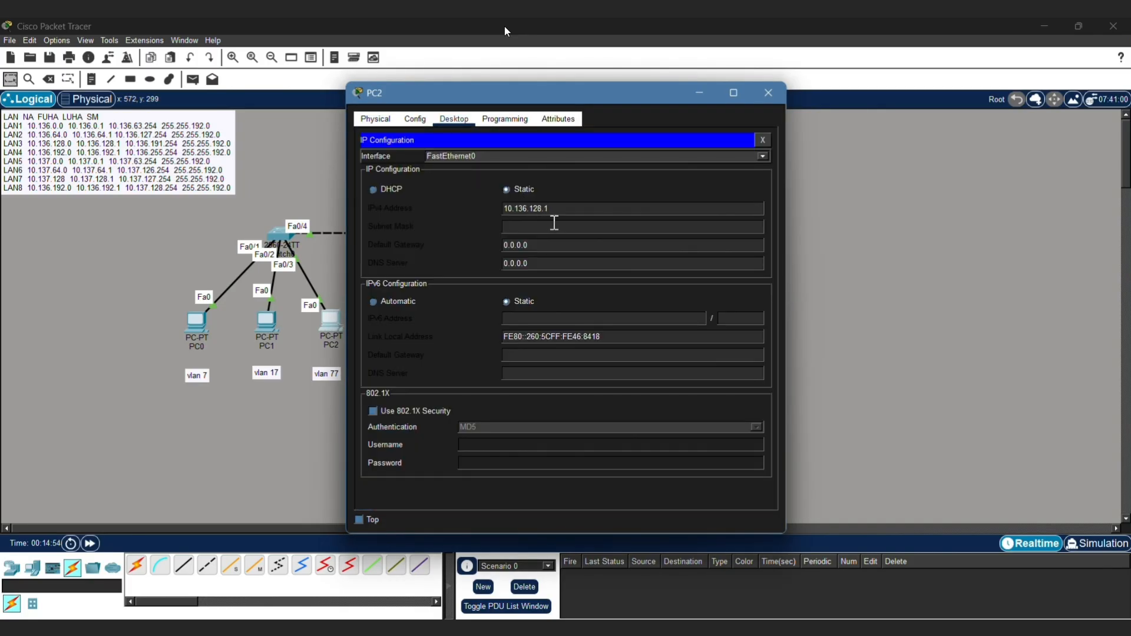
Step: Set PC2's subnet mask to 255.255.192.0 and close its configuration window
left_click(565, 226)
key("BackSpace")
key("BackSpace")
key("BackSpace")
key("BackSpace")
key("BackSpace")
type("255.192.0")
left_click(767, 92)
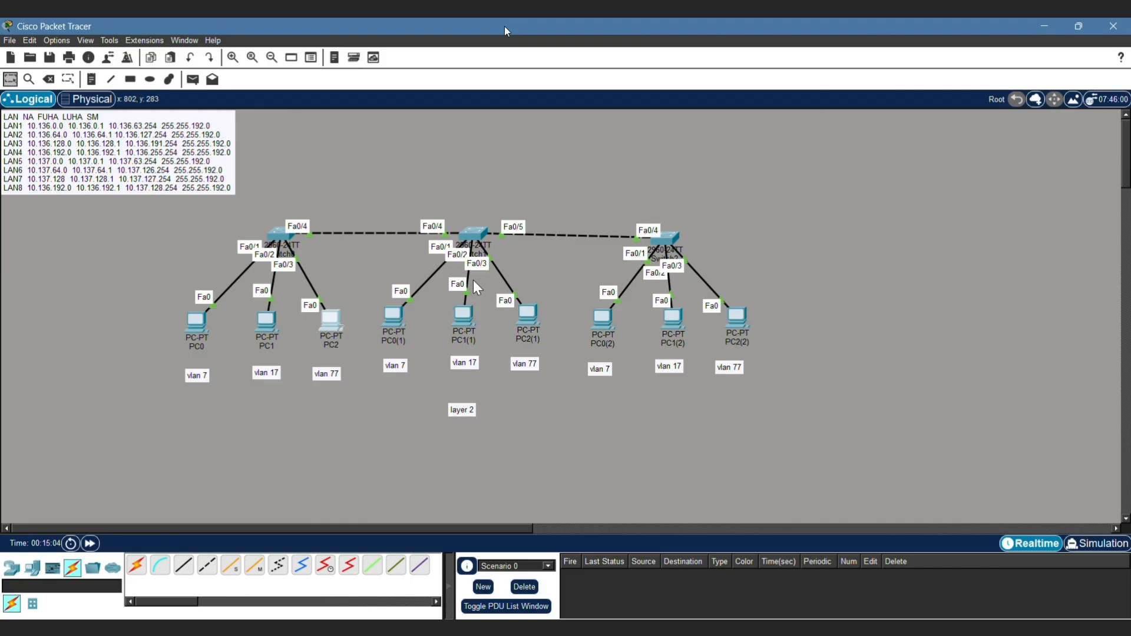
Step: Give PC2(1) a static LAN3 address from the 10.136.128.0 network with subnet mask 255.255.192.0 and close its window
left_click(529, 313)
left_click(452, 119)
left_click(396, 174)
left_click(555, 208)
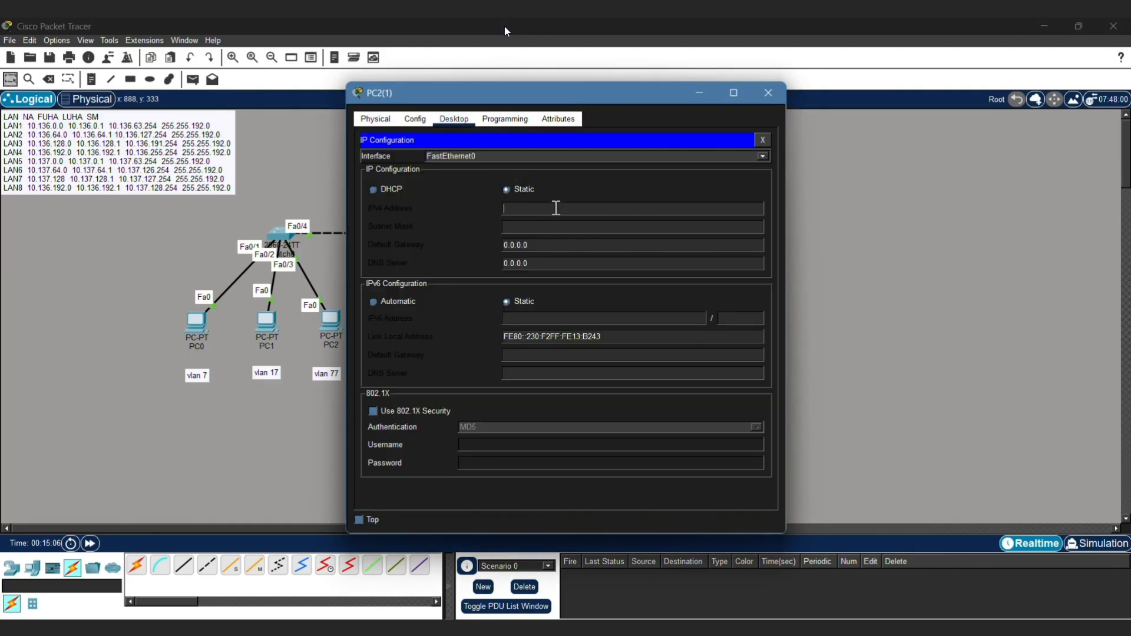
type("10.136.128.1")
left_click(579, 229)
key("BackSpace")
type("255.255.192.0")
left_click(597, 210)
left_click(772, 94)
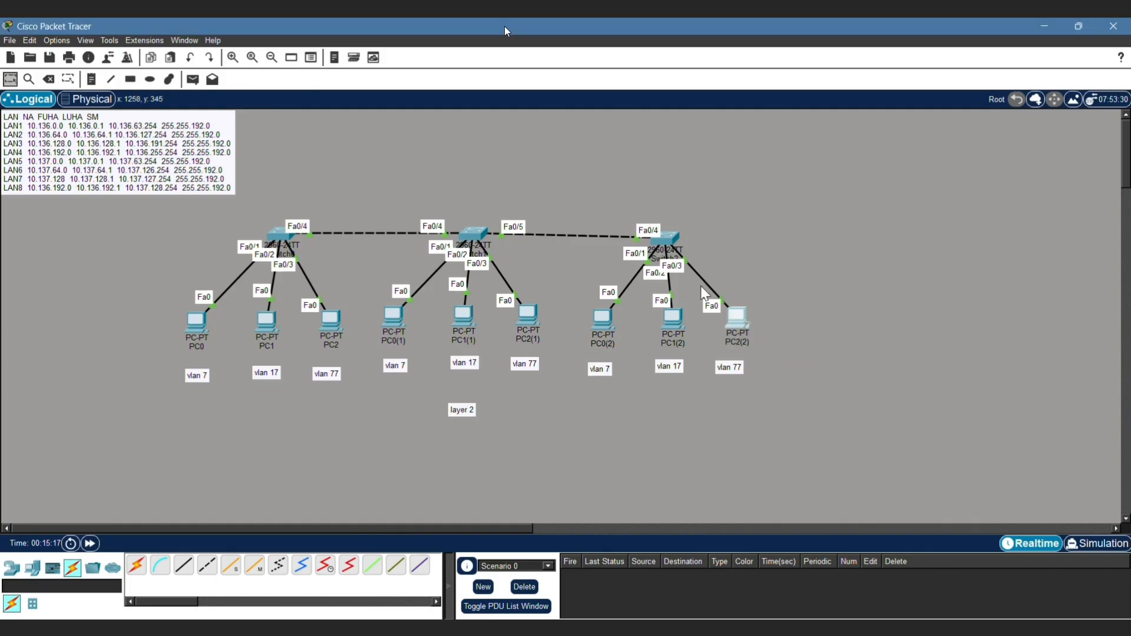
Step: Open PC2(2)'s IP configuration and enter a static LAN3 address from the 10.136.128.0 network
left_click(735, 318)
left_click(442, 120)
left_click(407, 156)
left_click(537, 208)
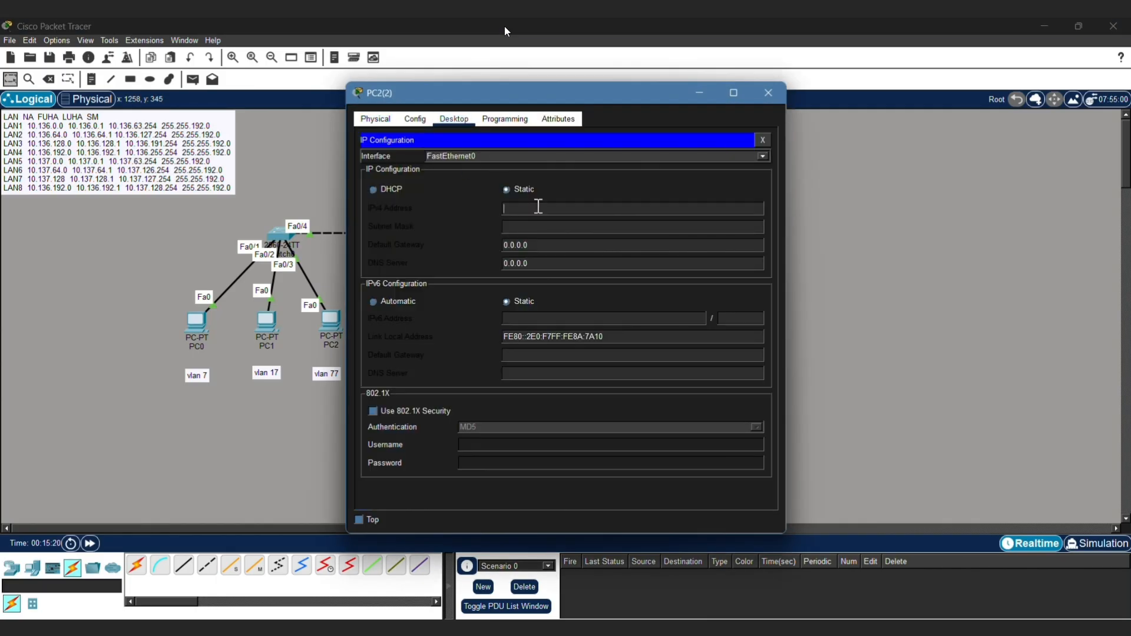
type("10.136.128.1")
Step: Set PC2(2)'s subnet mask to 255.255.192.0 and close its configuration window
left_click(577, 226)
key("BackSpace")
key("BackSpace")
key("BackSpace")
key("BackSpace")
key("BackSpace")
type("255.19")
left_click(769, 94)
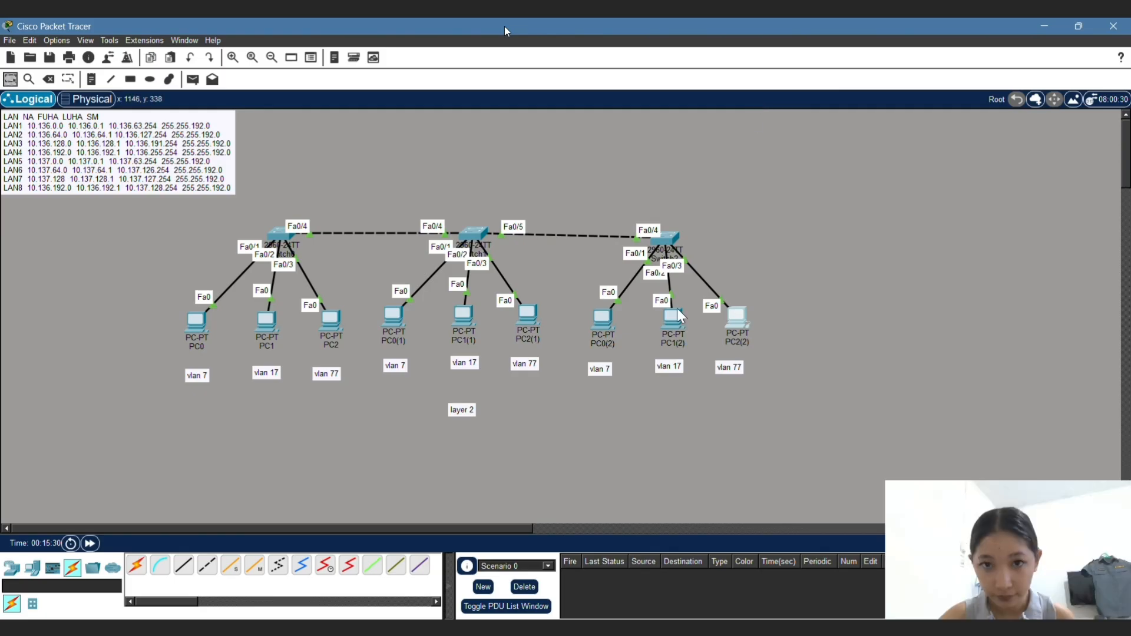
Step: Send simple PDUs from PC0 to PC0(1), from PC1 to PC1(1), and from PC2 to PC2(1)
left_click(194, 79)
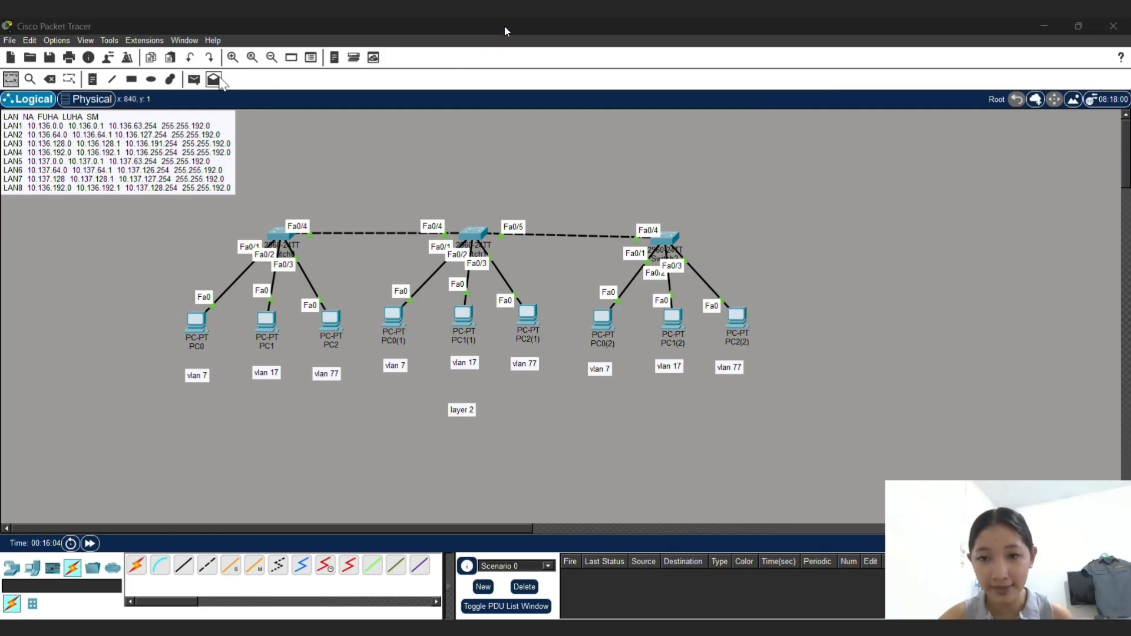
left_click(196, 321)
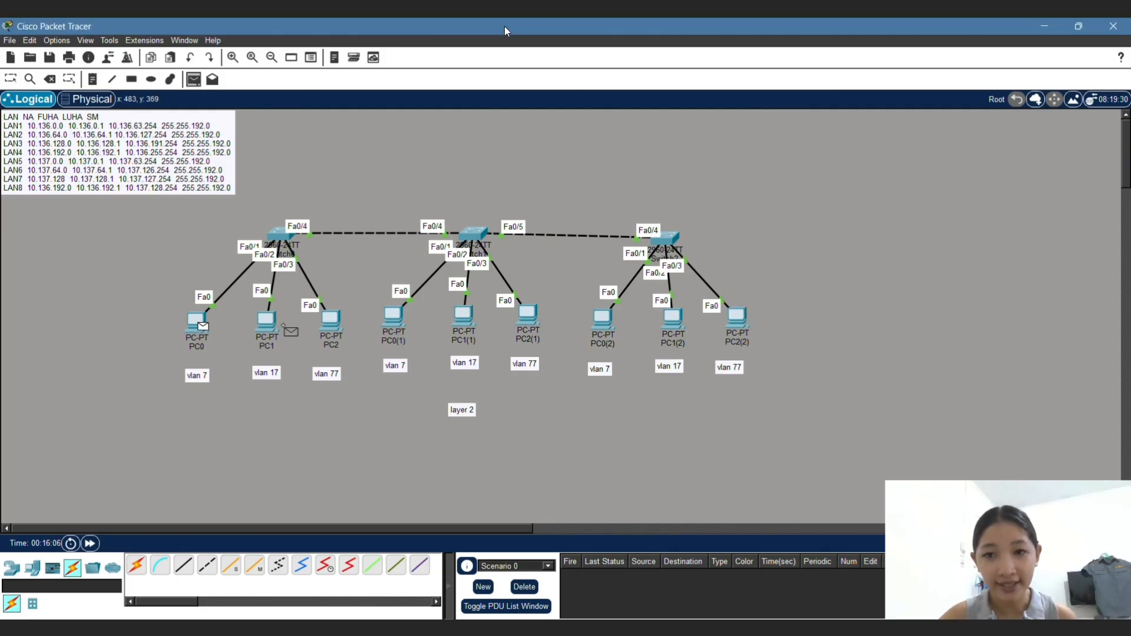
left_click(393, 317)
left_click(193, 79)
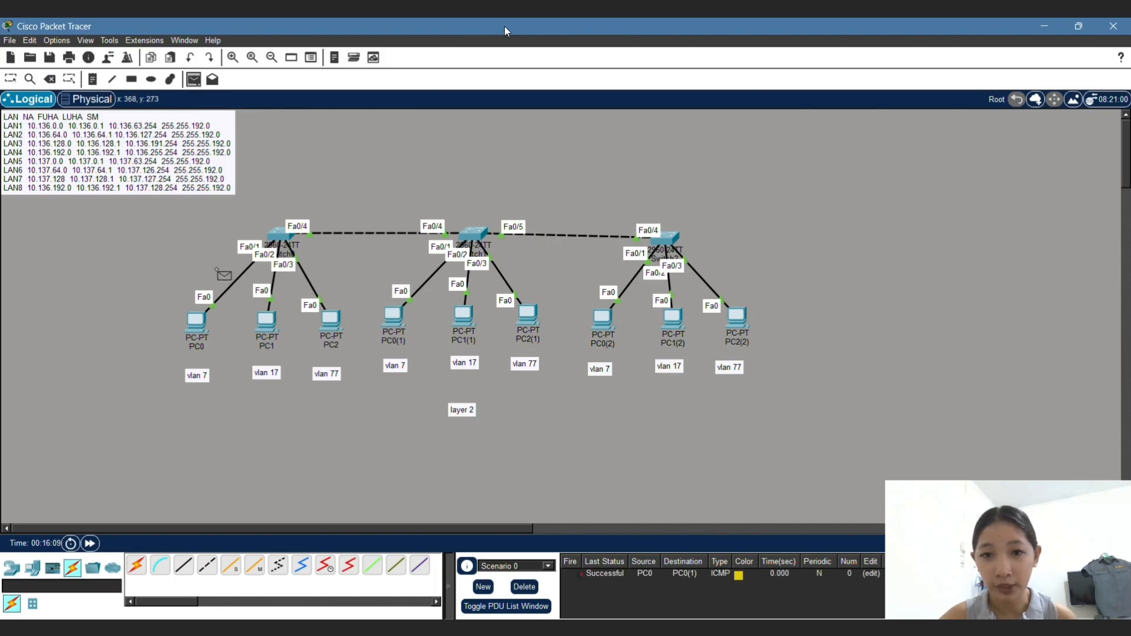
left_click(267, 321)
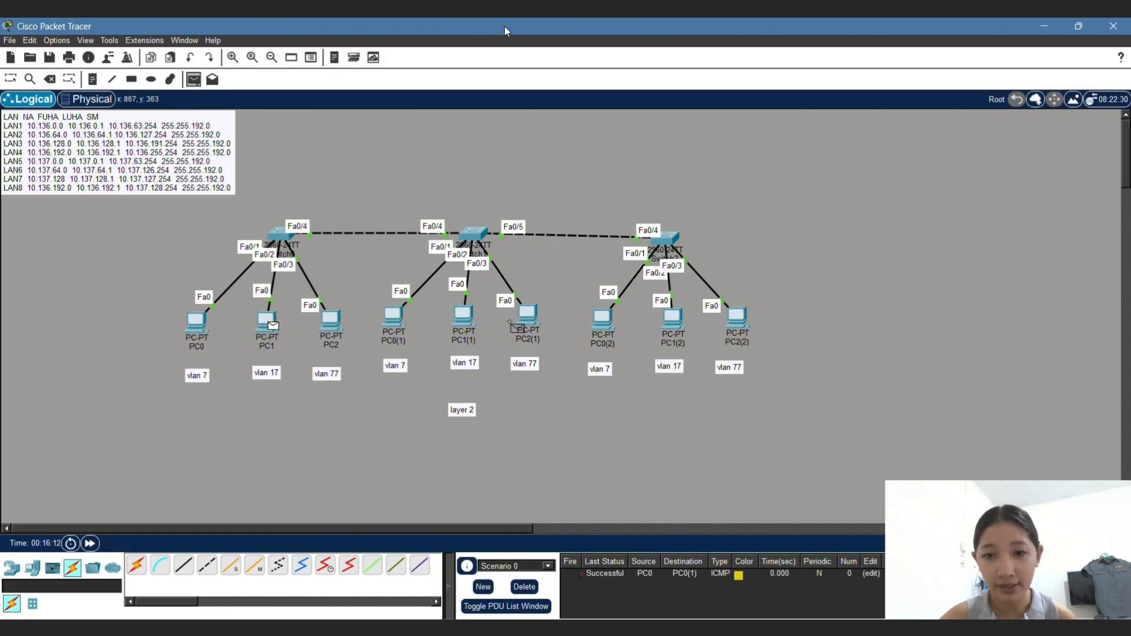
left_click(463, 317)
left_click(331, 321)
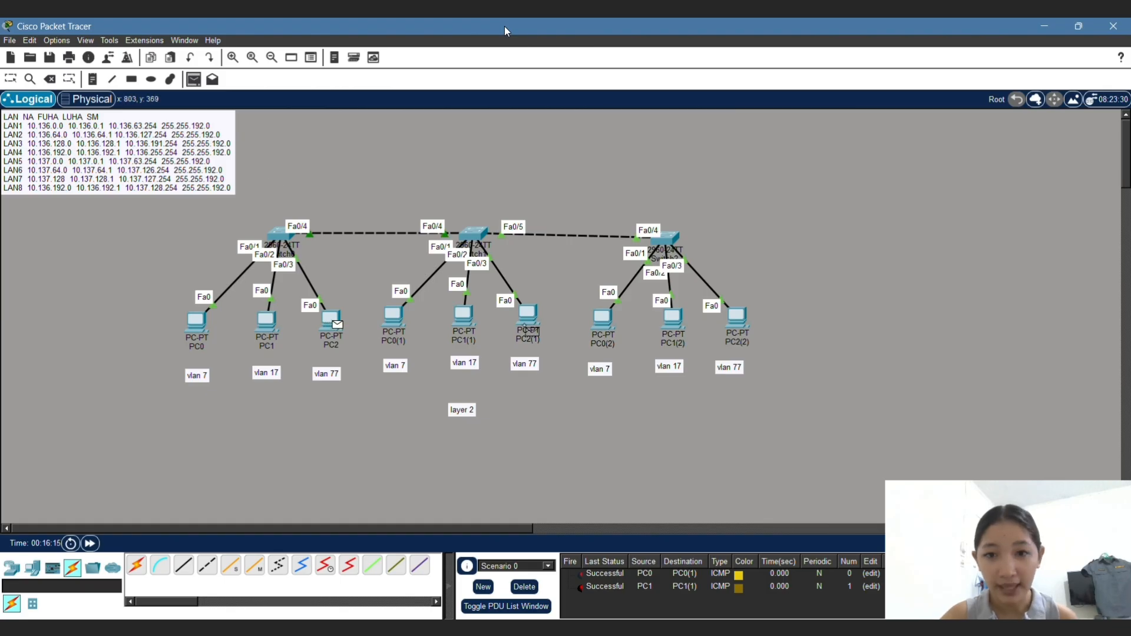
left_click(528, 315)
Step: Send simple PDUs from PC0(1) to PC0(2), from PC1(2) to PC1(1), and from PC2(2) to PC2(1)
left_click(393, 316)
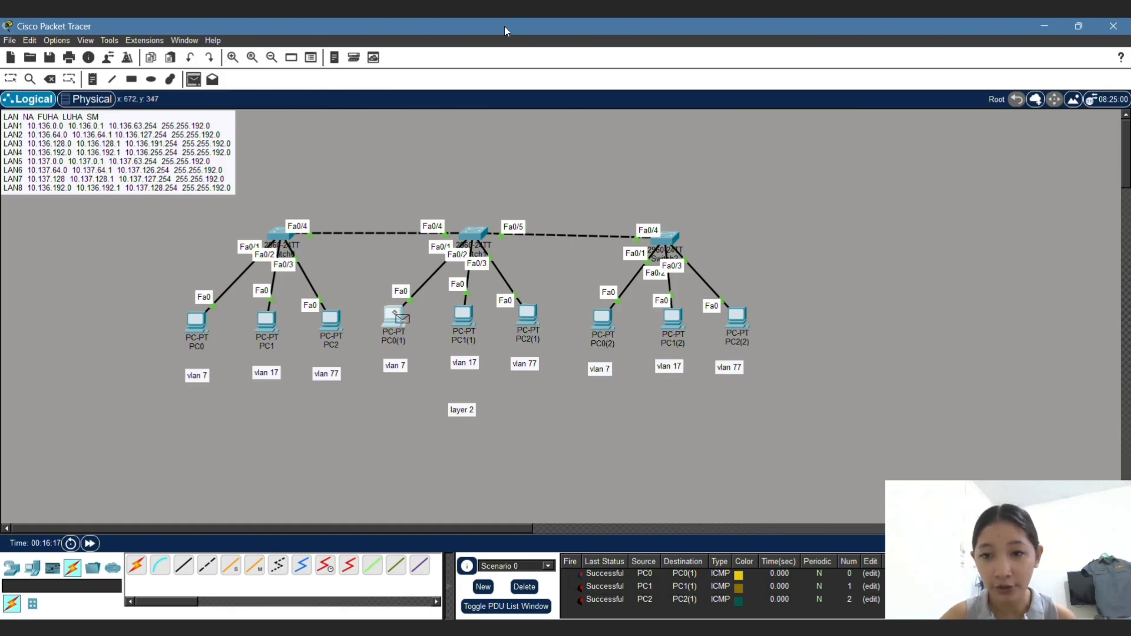
left_click(602, 318)
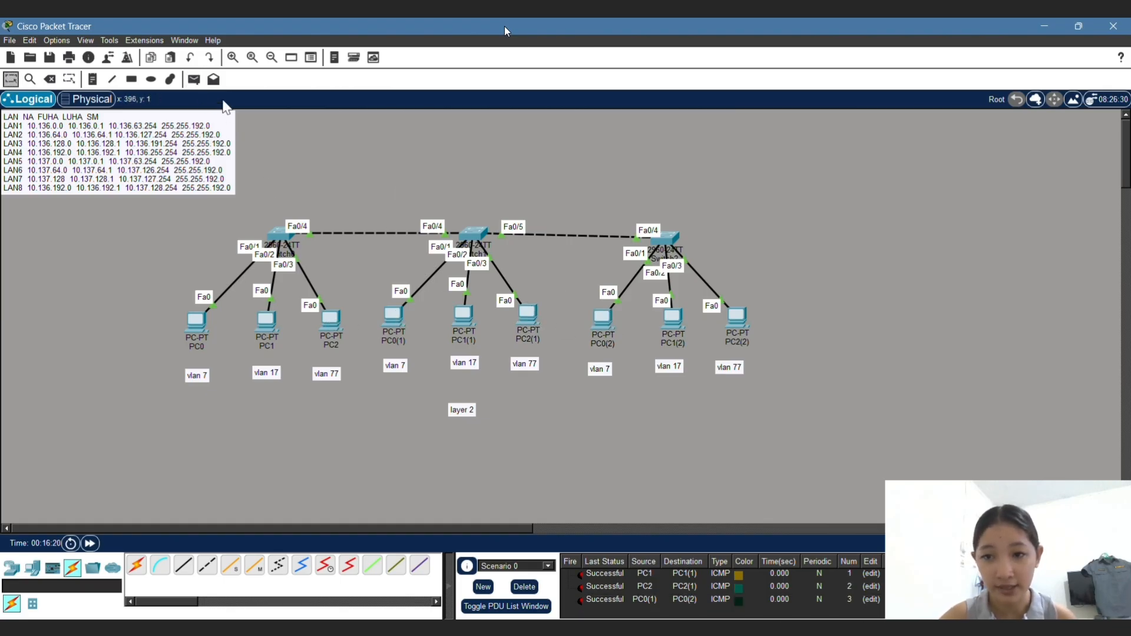
left_click(194, 79)
left_click(673, 318)
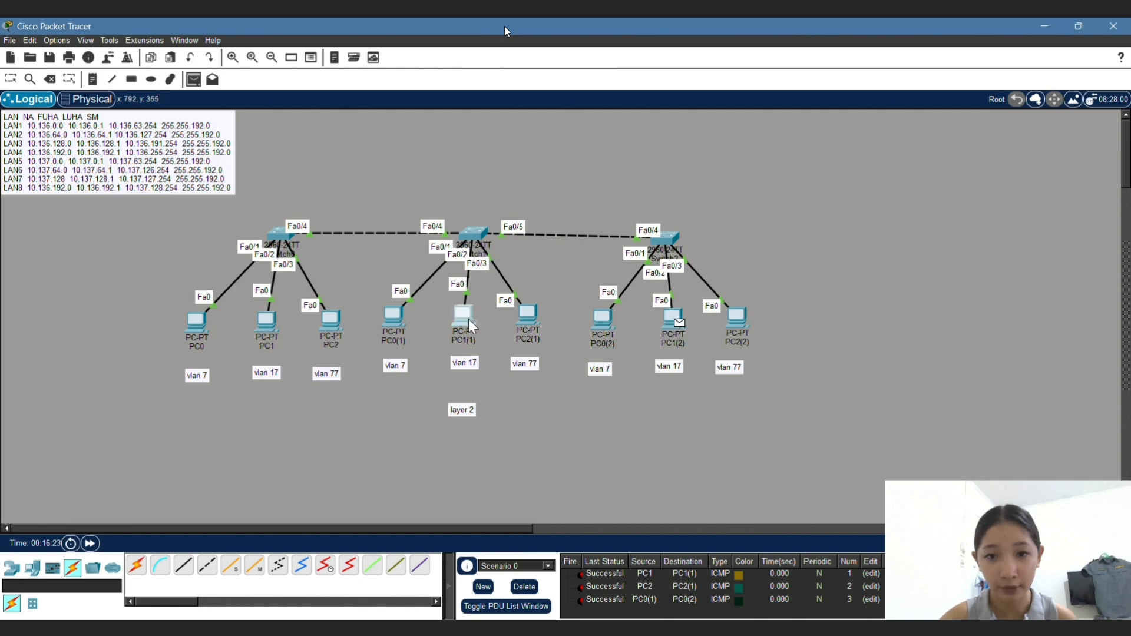
left_click(466, 318)
left_click(193, 79)
left_click(736, 318)
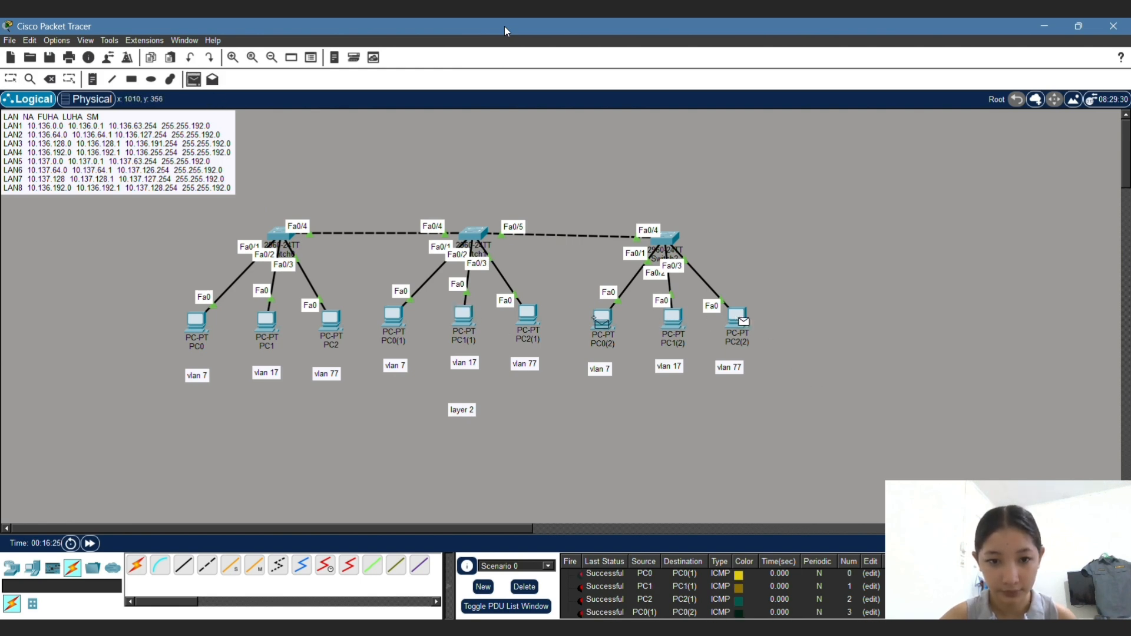
left_click(527, 314)
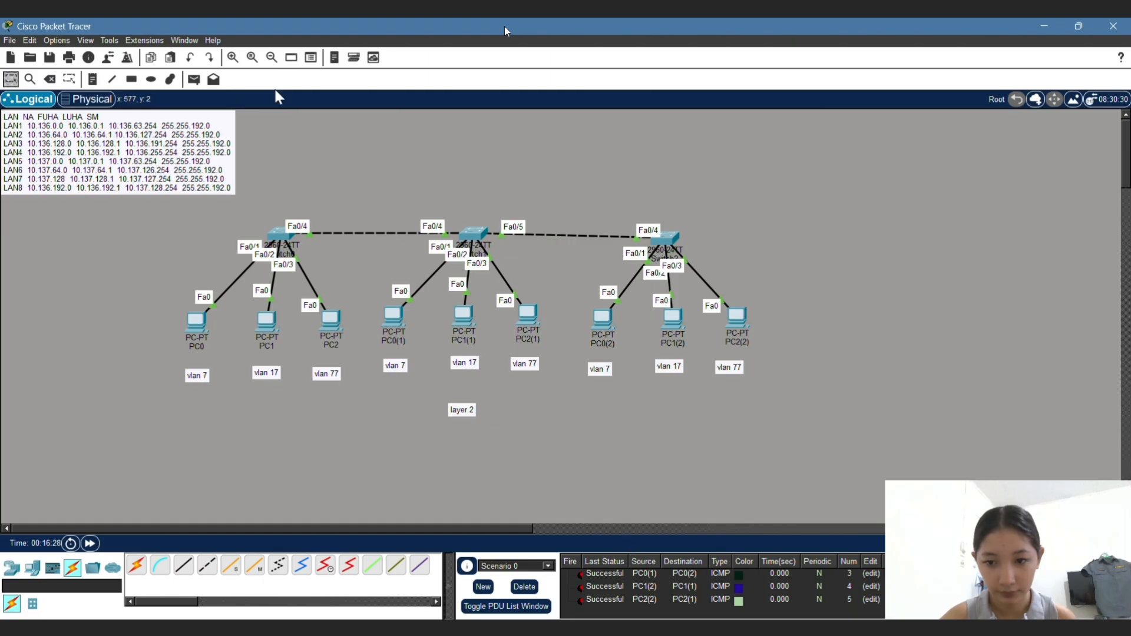
Step: Send a simple PDU from PC2(1) to PC2
left_click(193, 79)
left_click(529, 315)
left_click(330, 320)
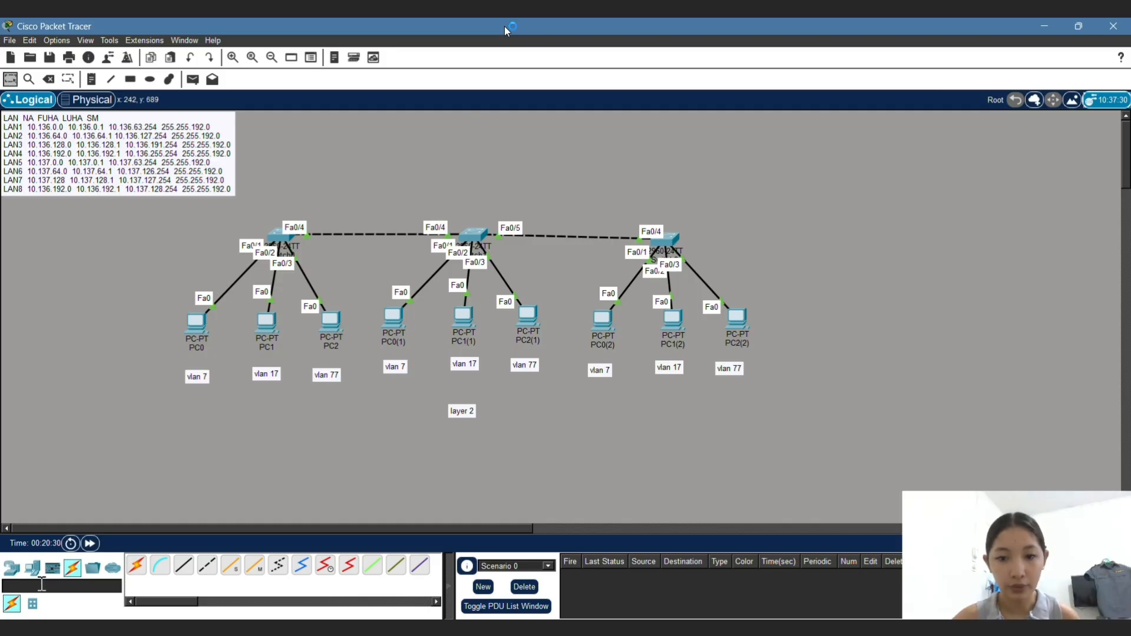
Step: Place a 2901 router above the switch that serves PC0, PC1 and PC2
left_click(11, 567)
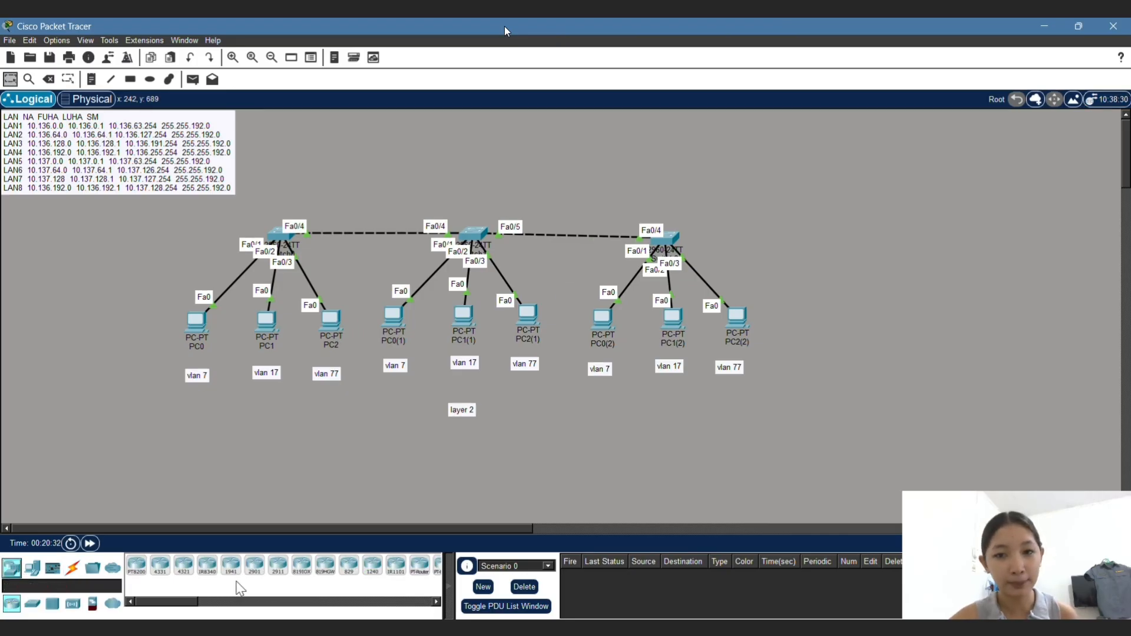
left_click(254, 565)
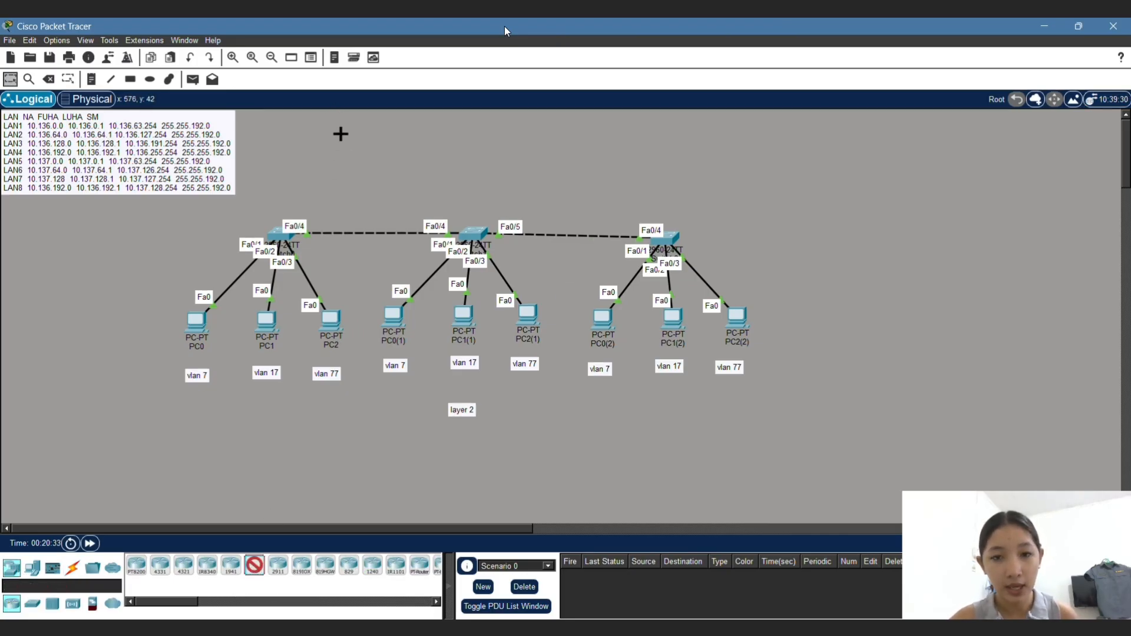
left_click(348, 156)
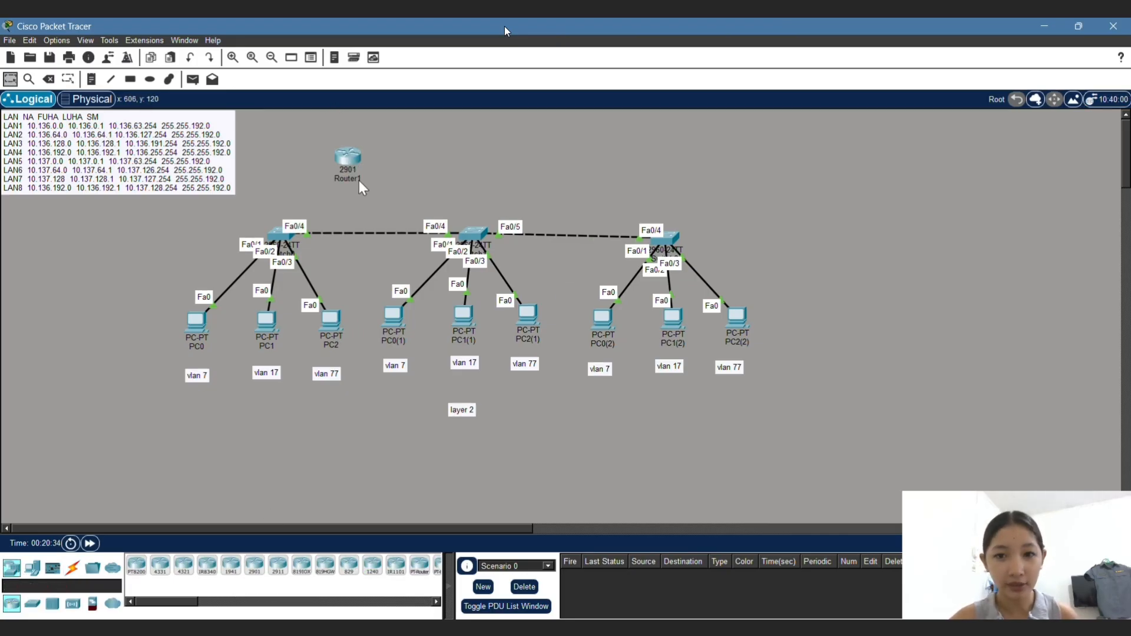
Step: Connect the 2901 router's Gig0/0 to Fa0/5 of the PC0–PC2 switch with a copper cross-over cable
left_click(72, 568)
left_click(208, 565)
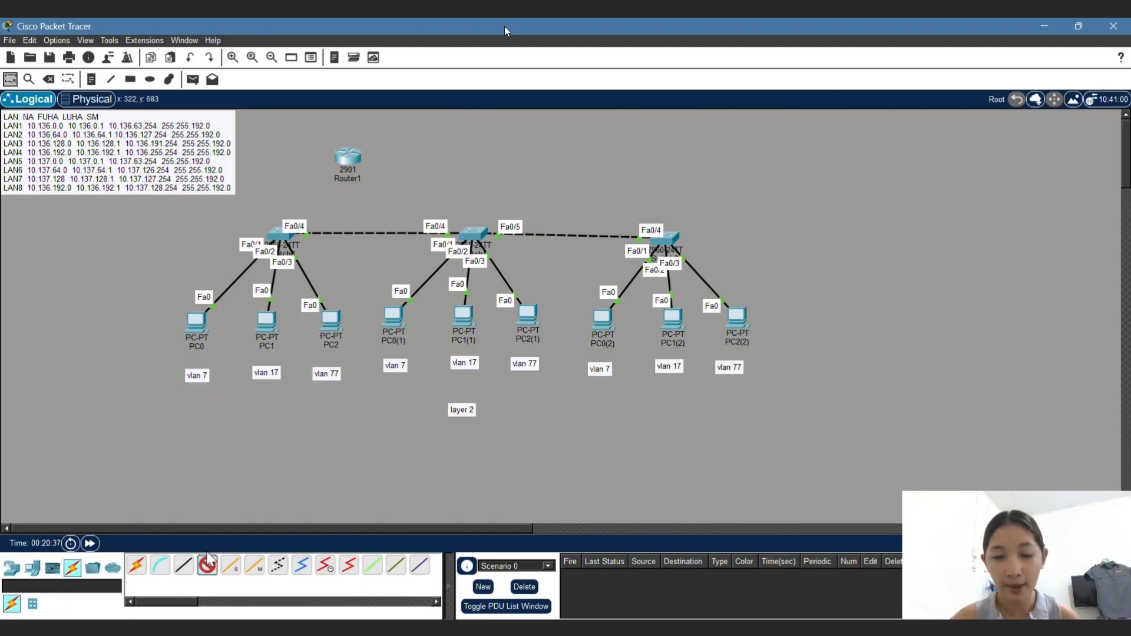
left_click(333, 165)
left_click(369, 195)
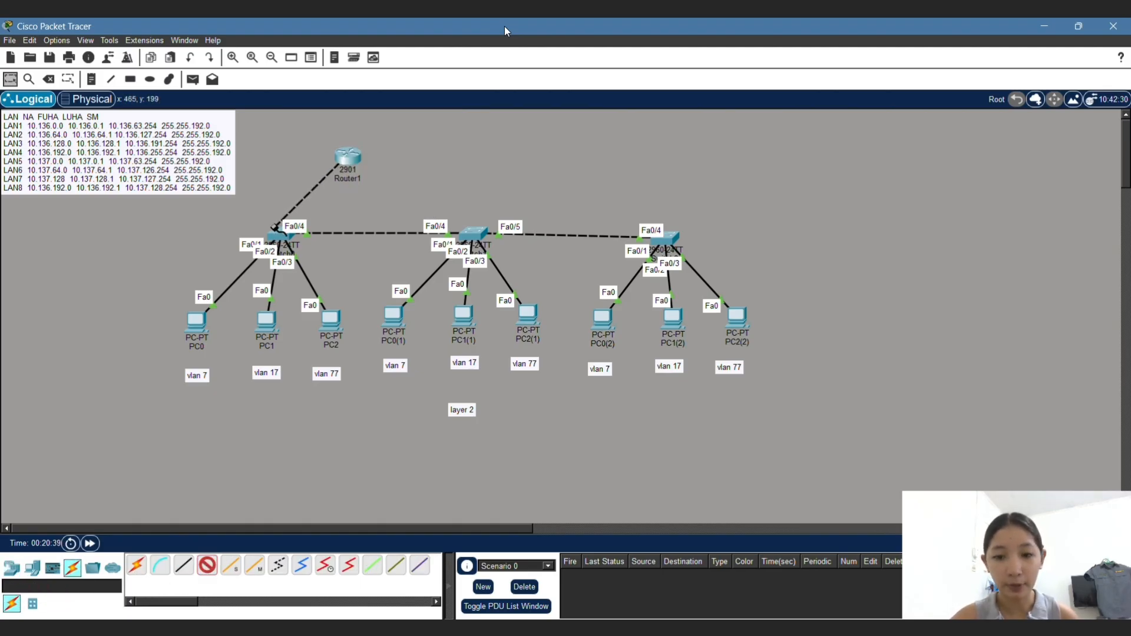
left_click(273, 230)
left_click(318, 300)
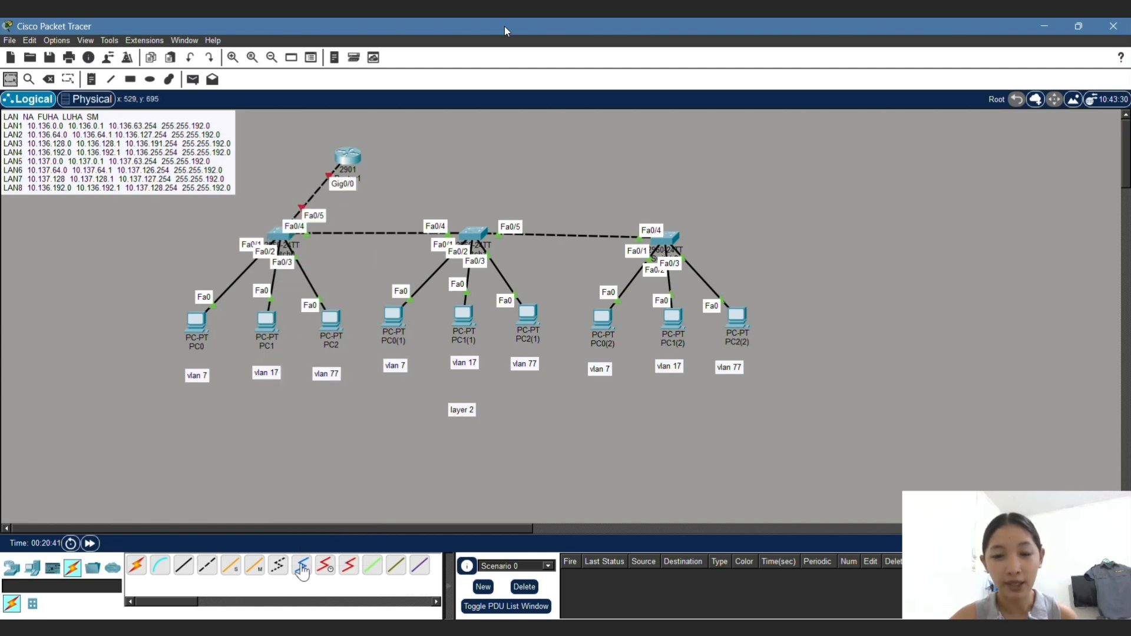
Step: Connect the router's Gig0/1 to Fa0/6 of the same switch with a second cross-over cable and shift the router slightly upward
left_click(208, 565)
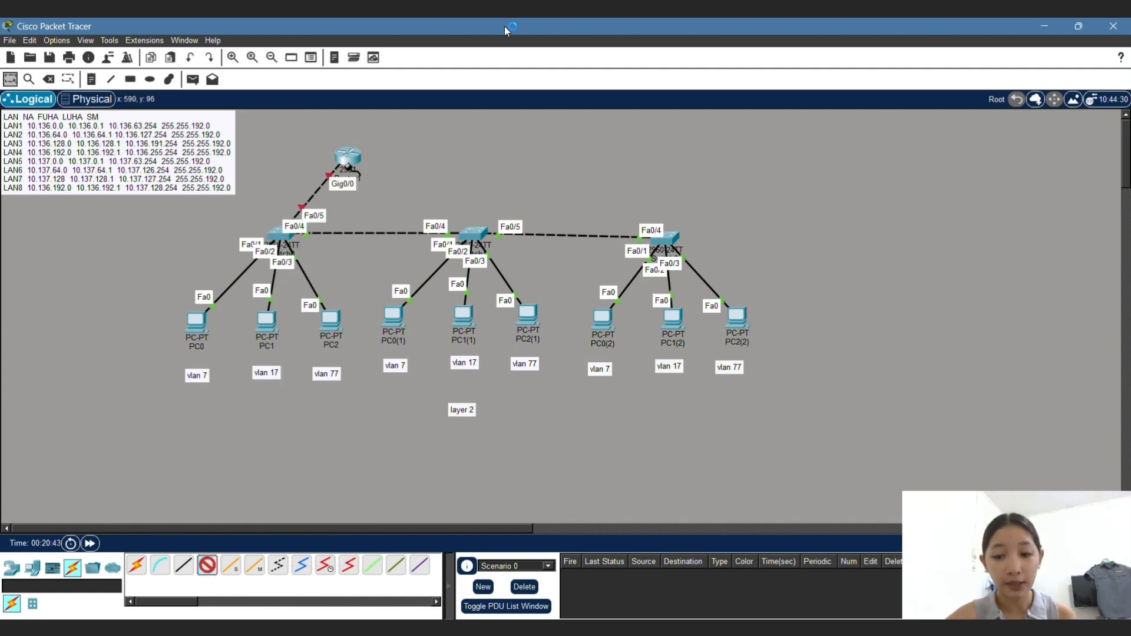
left_click(349, 167)
left_click(377, 194)
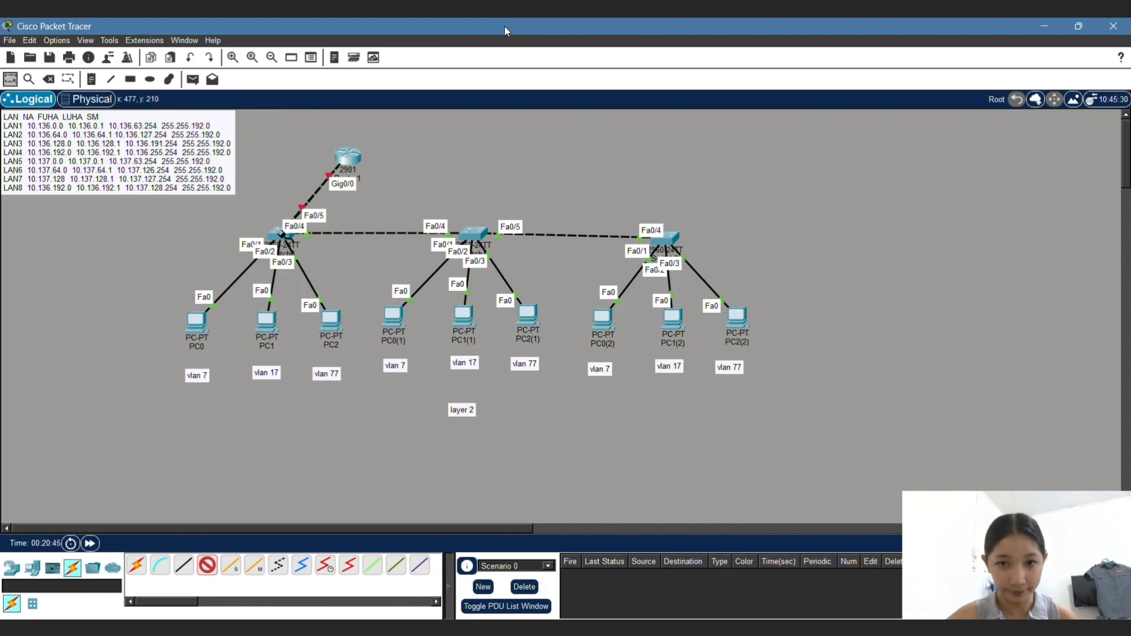
left_click(281, 237)
left_click(337, 260)
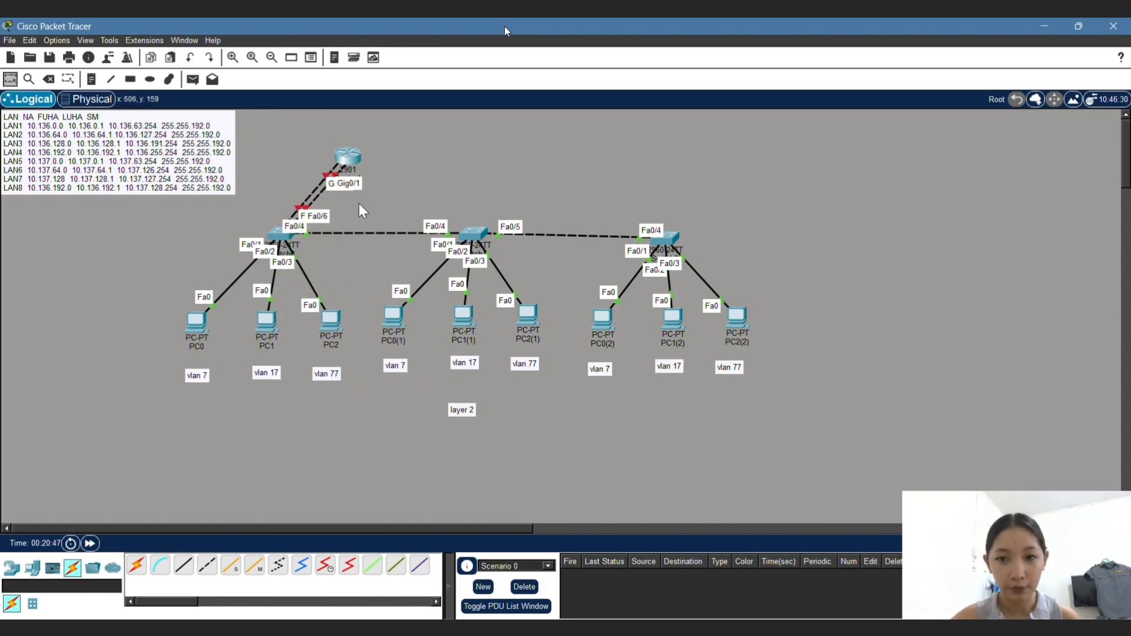
left_click_drag(348, 155, 344, 140)
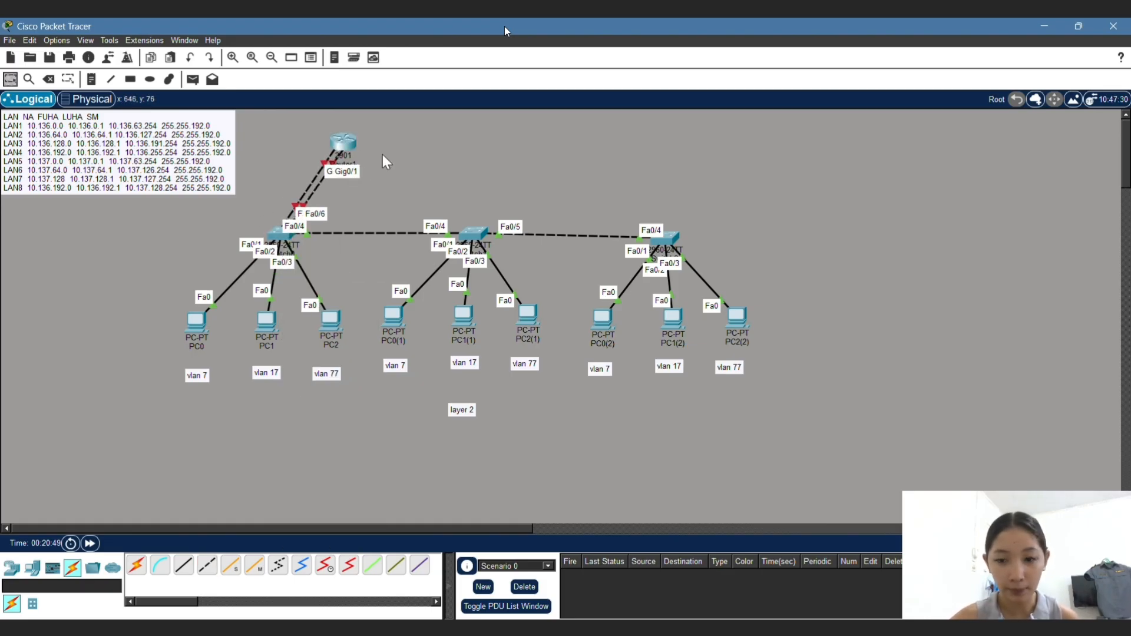
Step: Open Router1's command line and answer NO to the initial configuration dialog
double_click(352, 142)
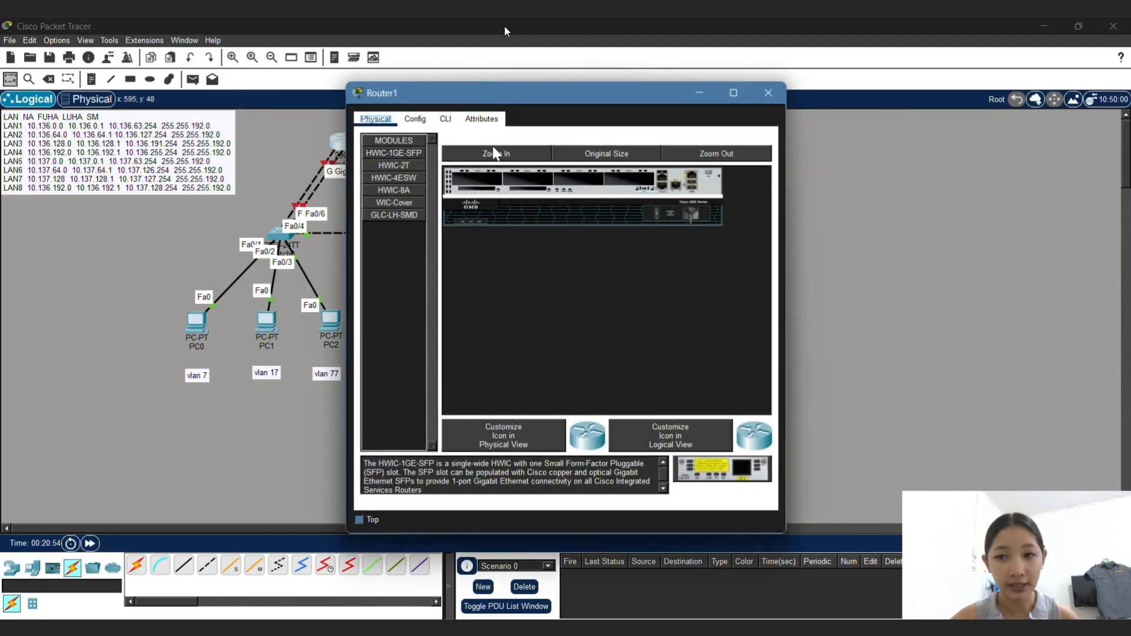
left_click(446, 118)
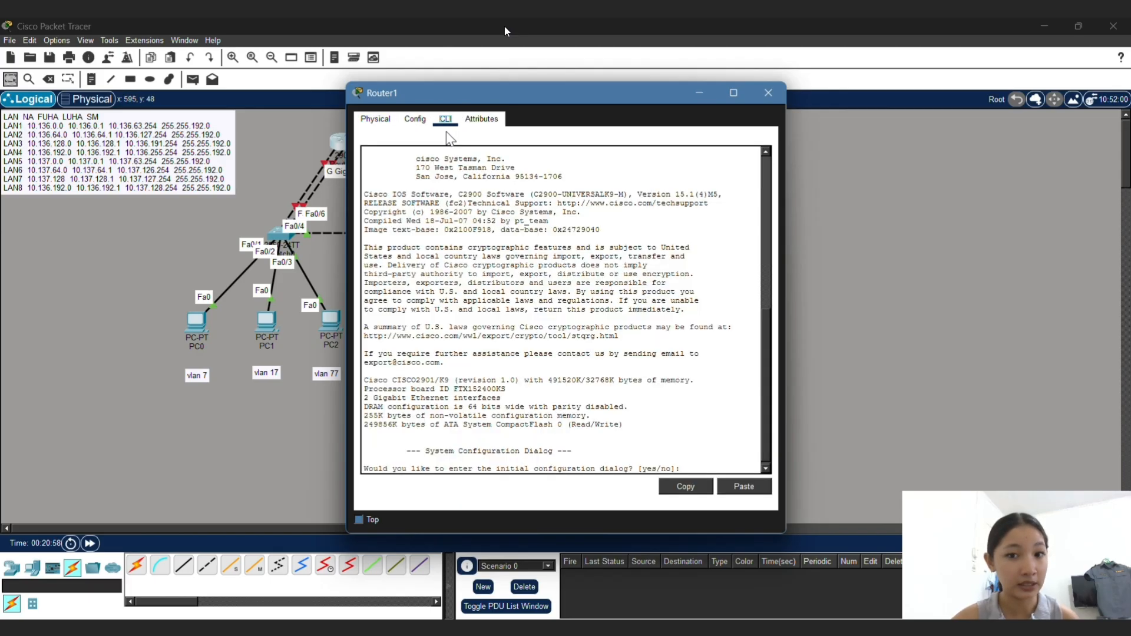
key("Return")
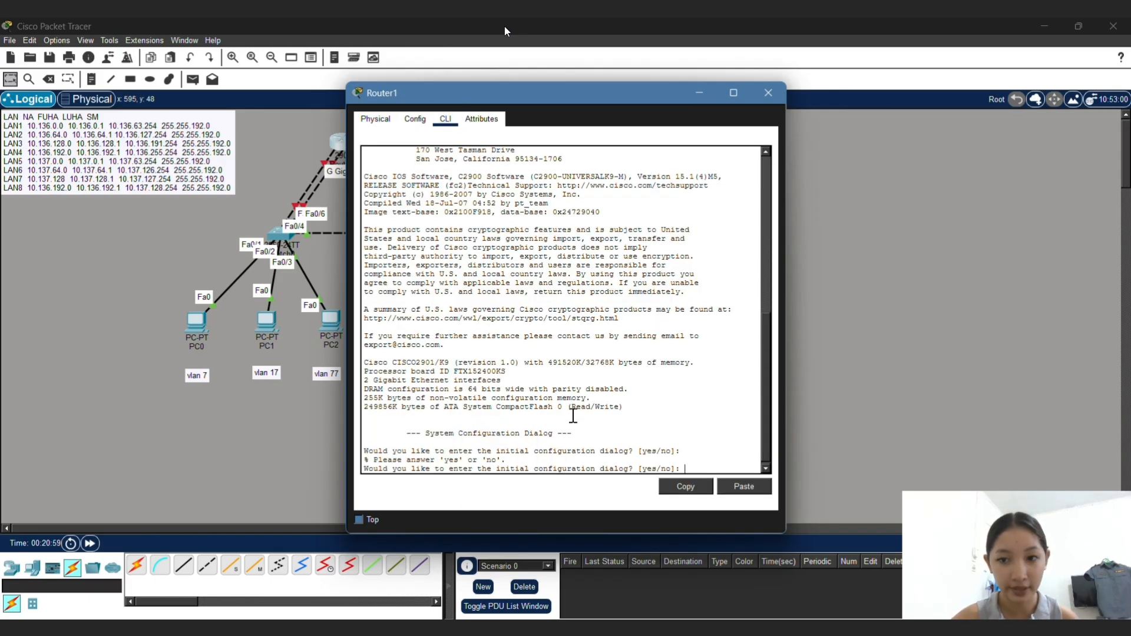
type("NO")
key("Return")
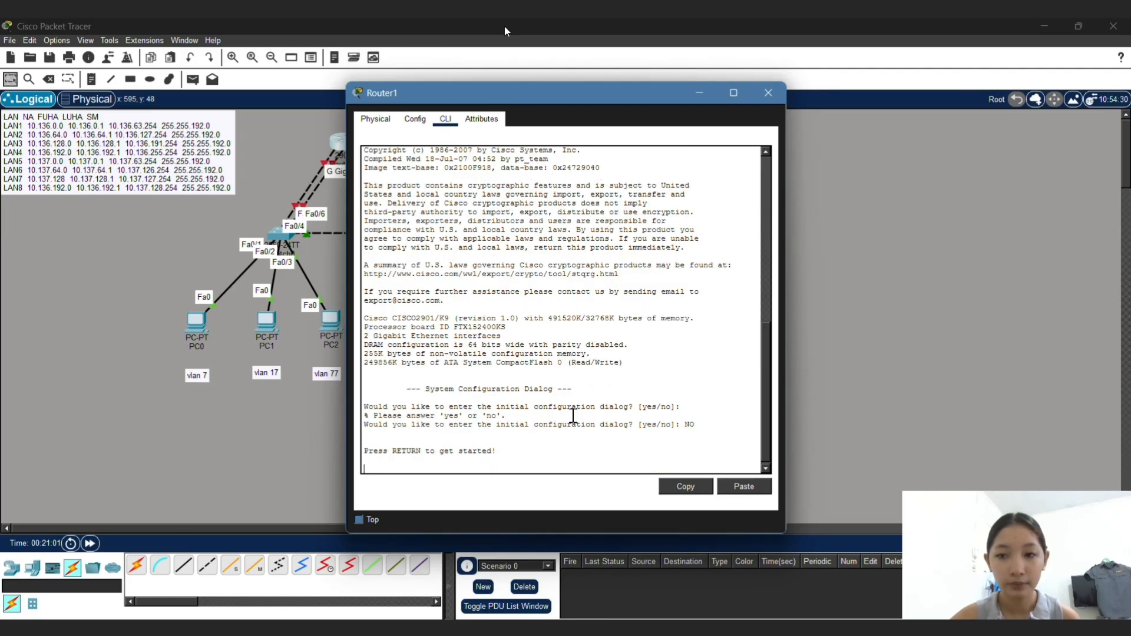
key("Return")
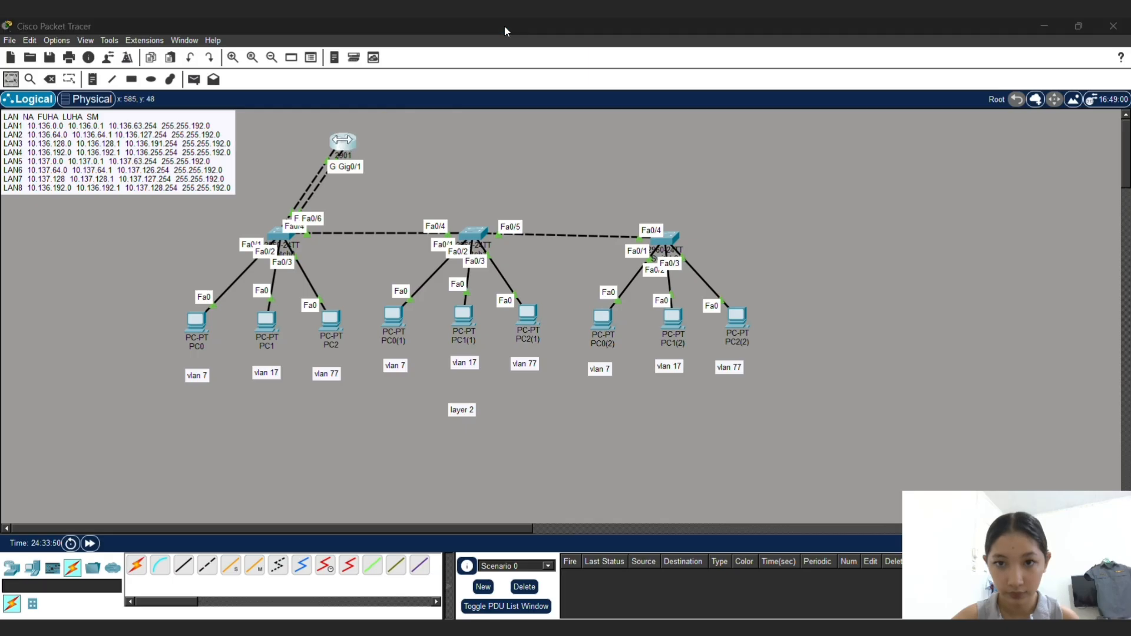
Step: Reopen Router1's command line and enter global configuration mode with conf t
left_click(342, 140)
left_click_drag(526, 91, 435, 84)
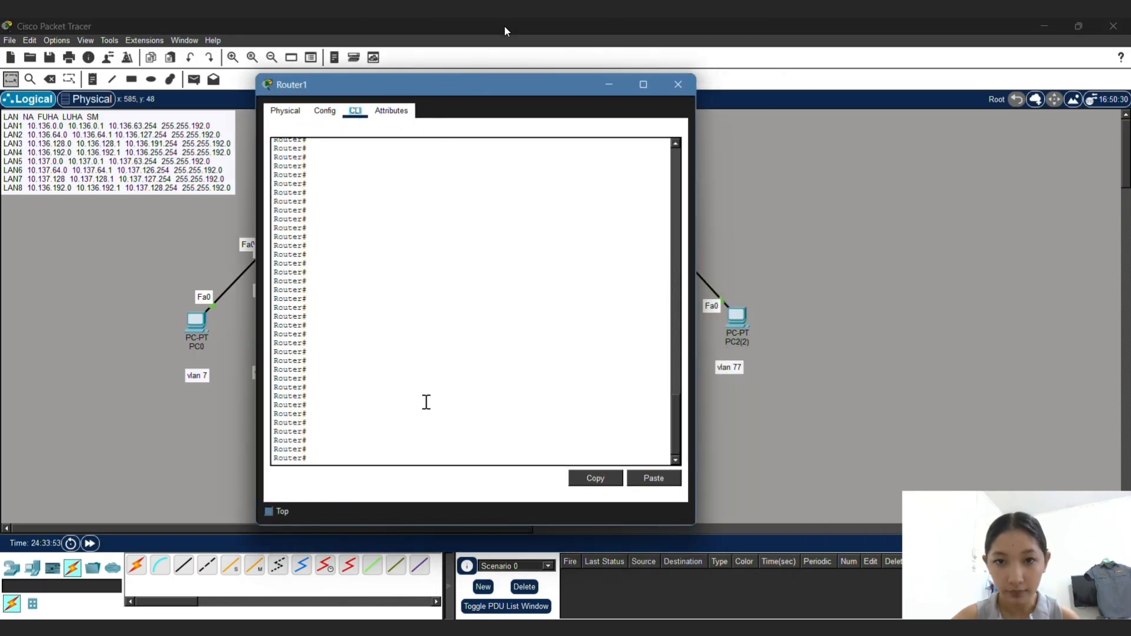
left_click(414, 438)
key("Return")
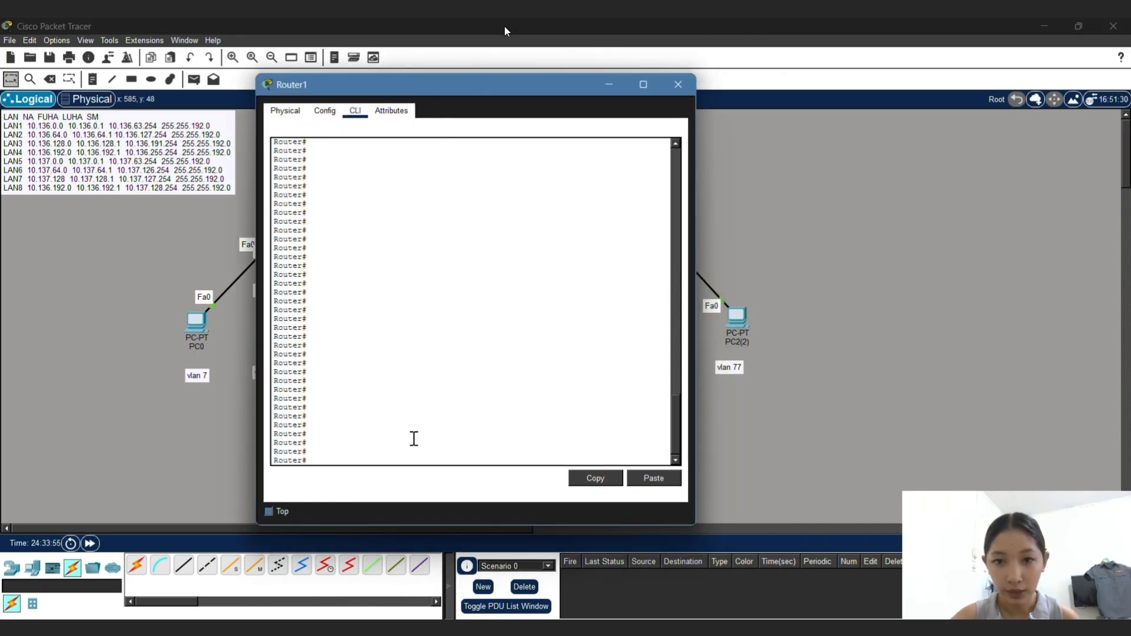
type("conf t")
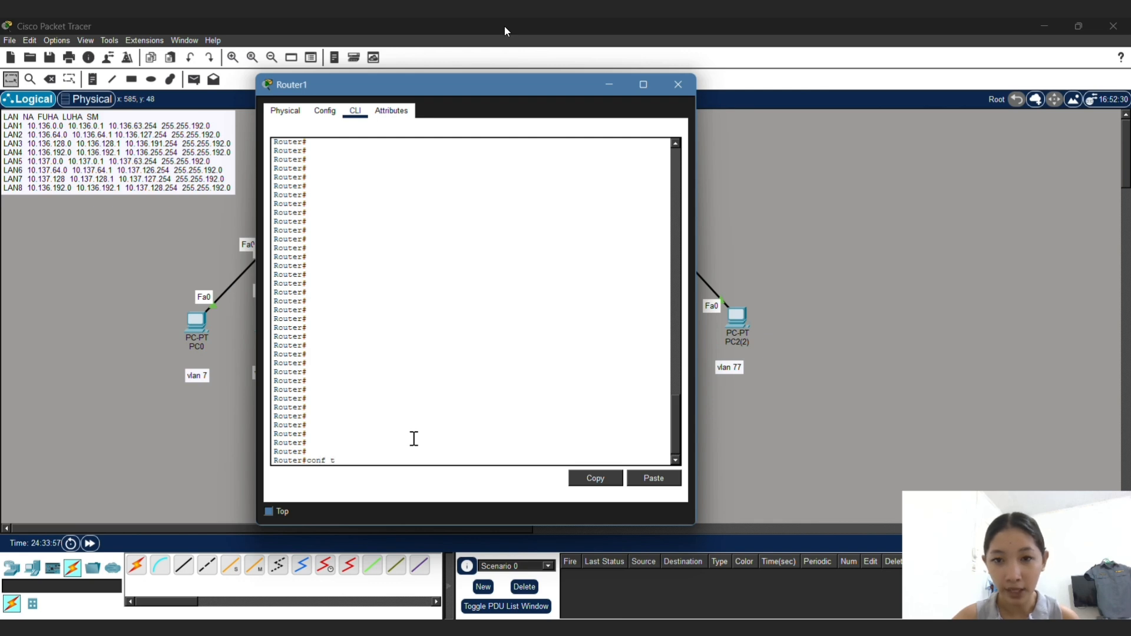
key("Return")
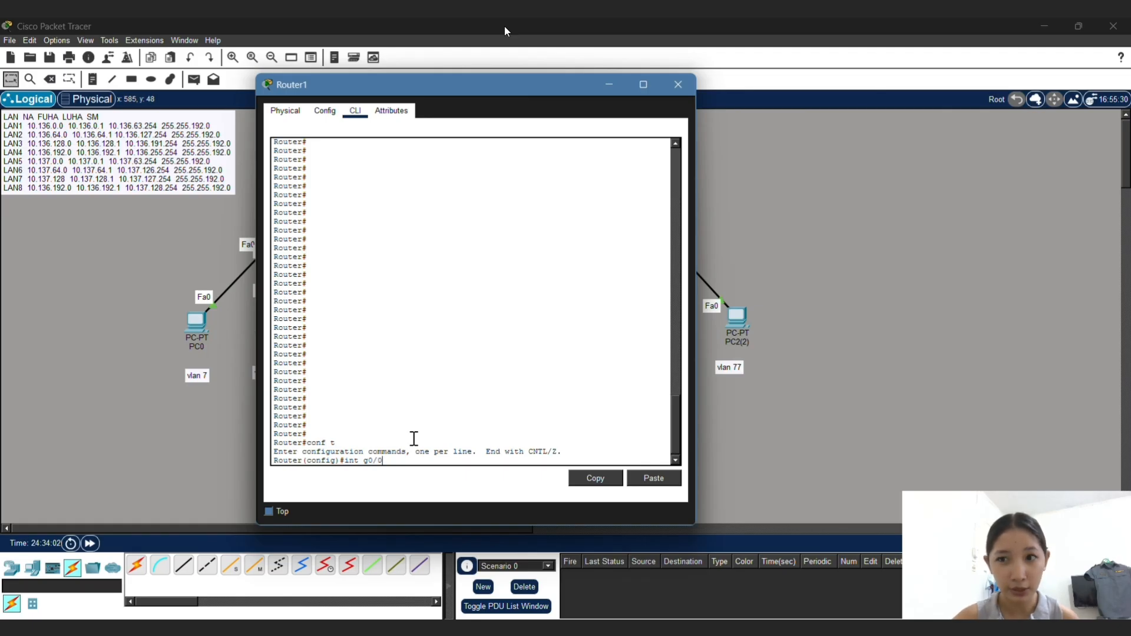
Step: Enable Router1's interface g0/0 with no shut and exit the interface configuration
key("Return")
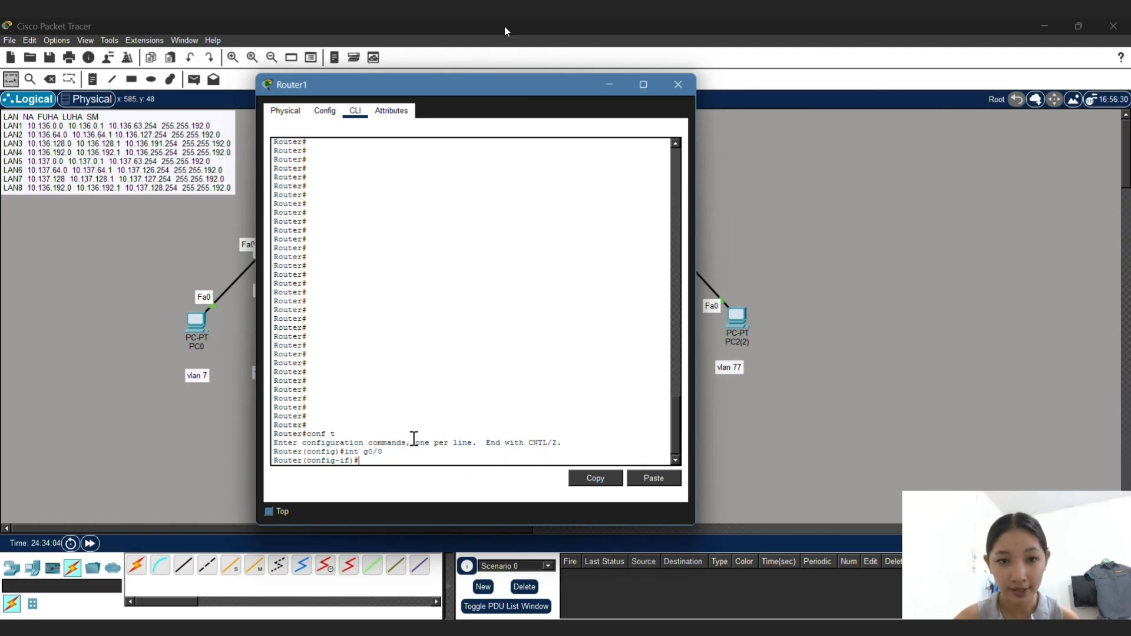
type("no shut")
key("Return")
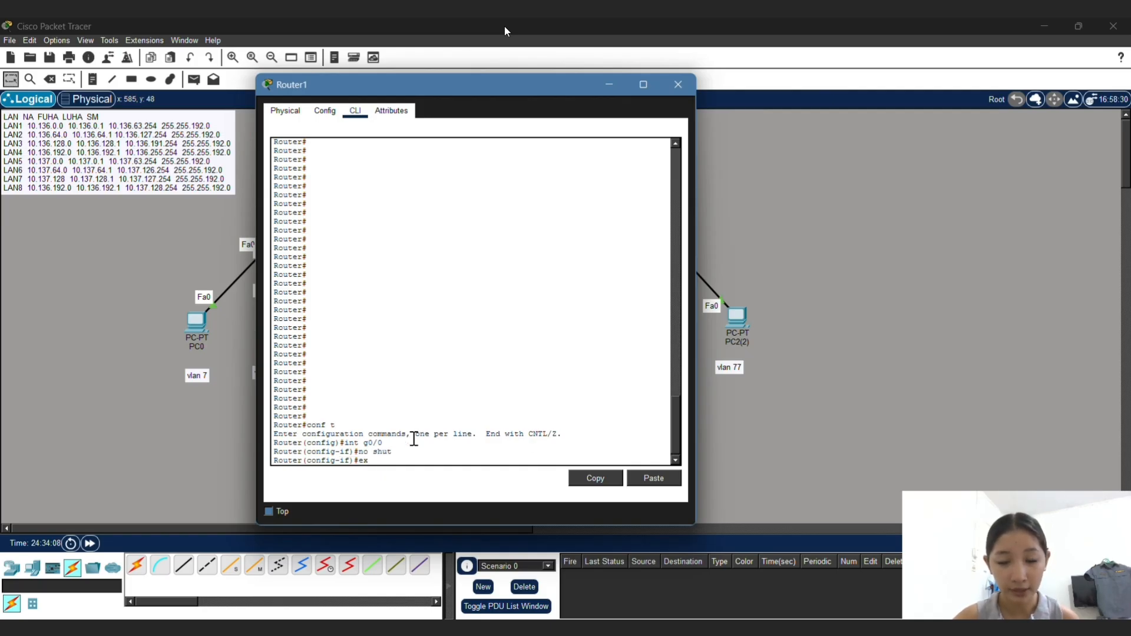
type("ex")
key("Return")
Step: Assign IP address 10.136.0.1 with mask 255.255.192.0 to Router1's interface g0/0 and exit the interface configuration
type("int")
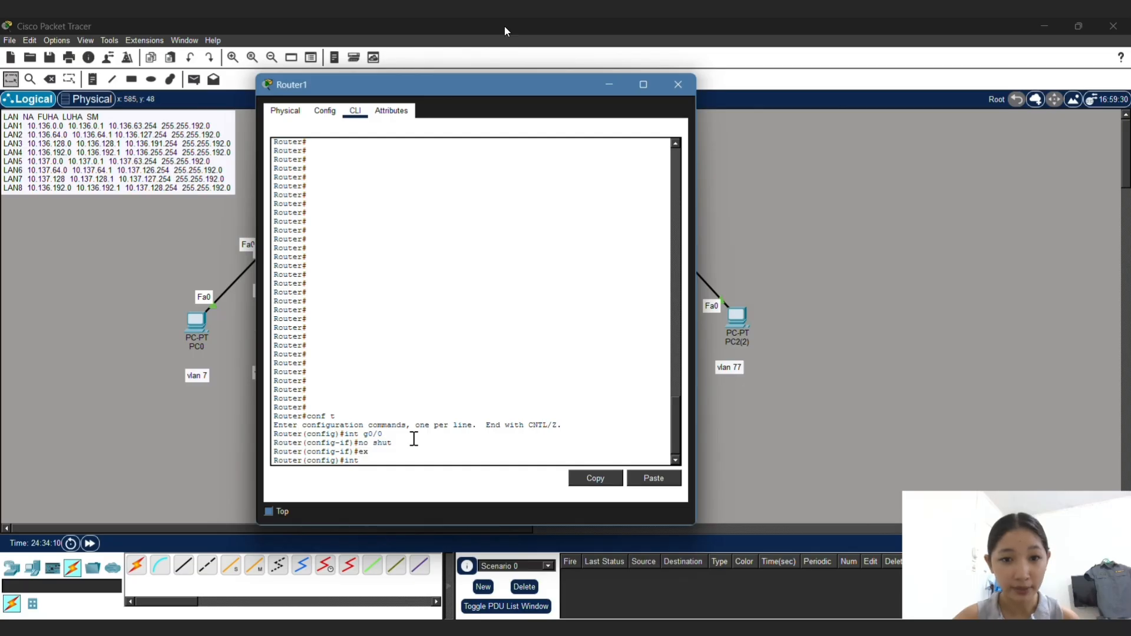
type(" g0/0")
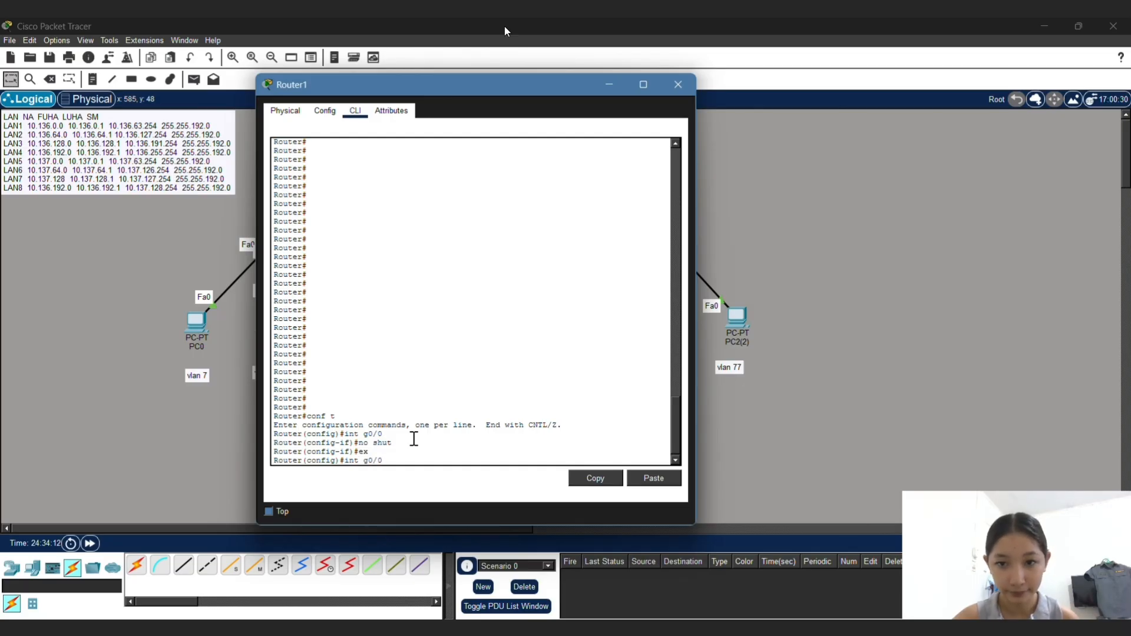
key("Return")
type("ip add")
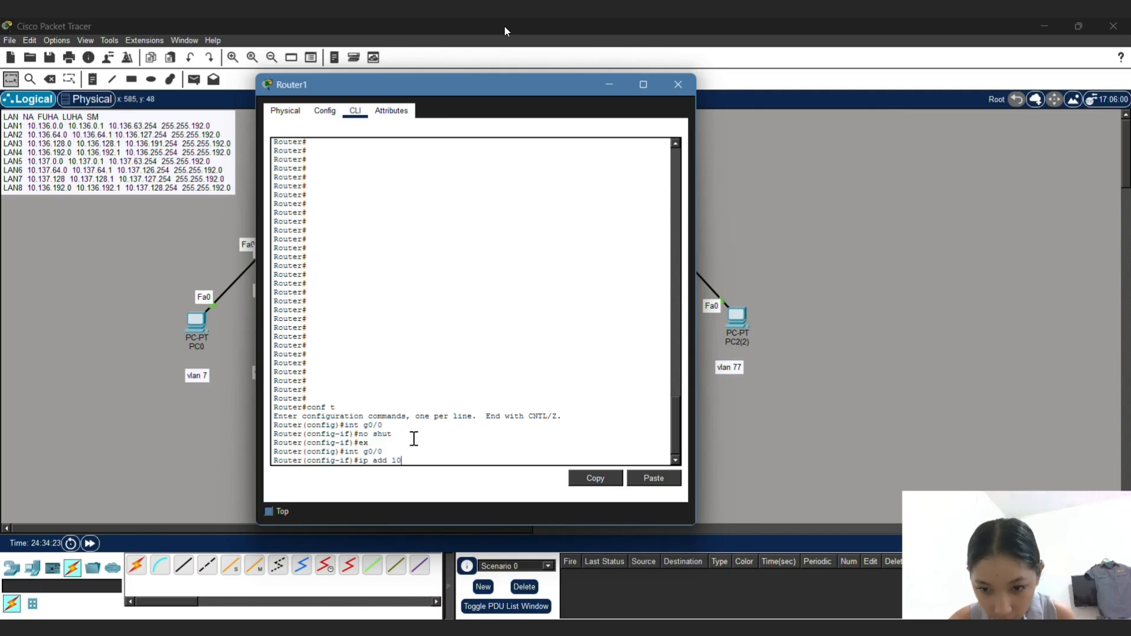
type("10.136")
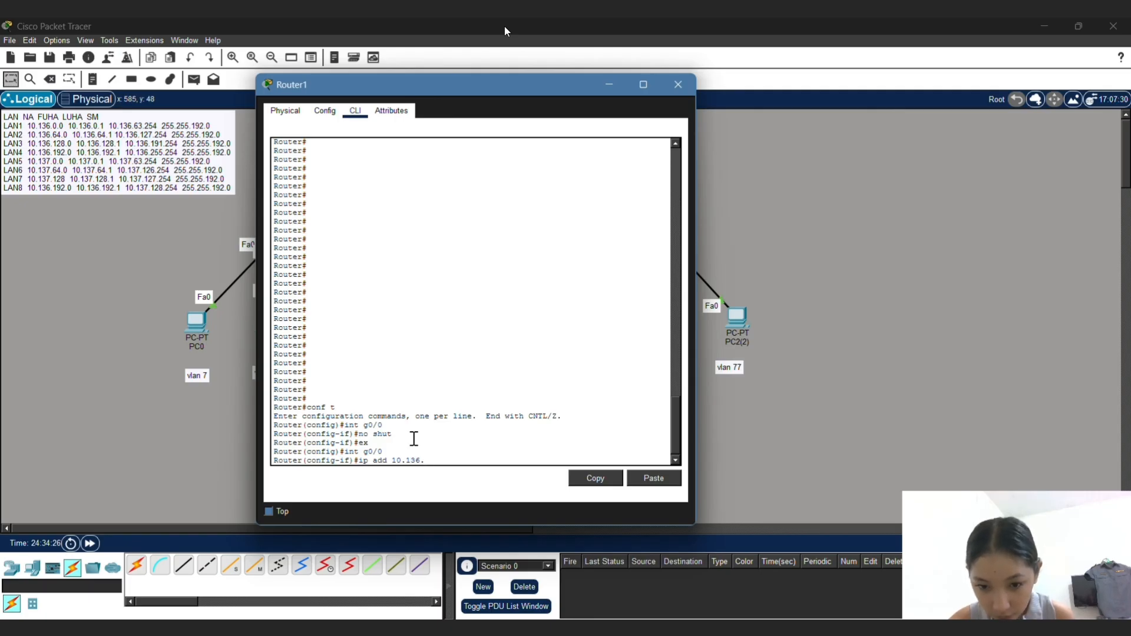
type(".0.1 255.255.")
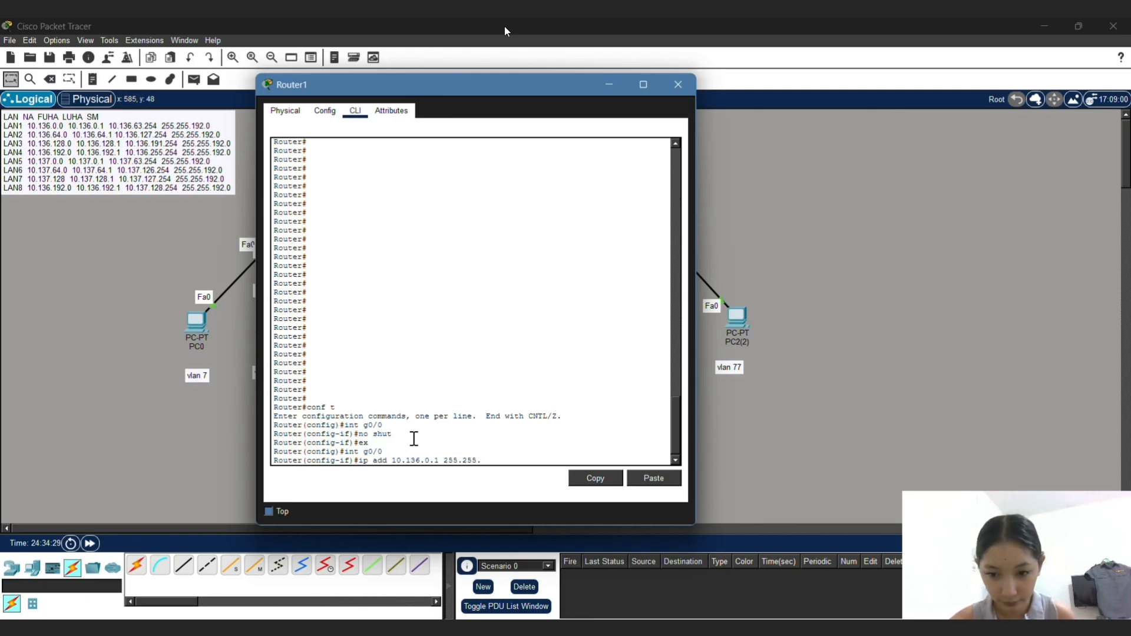
type("192.0")
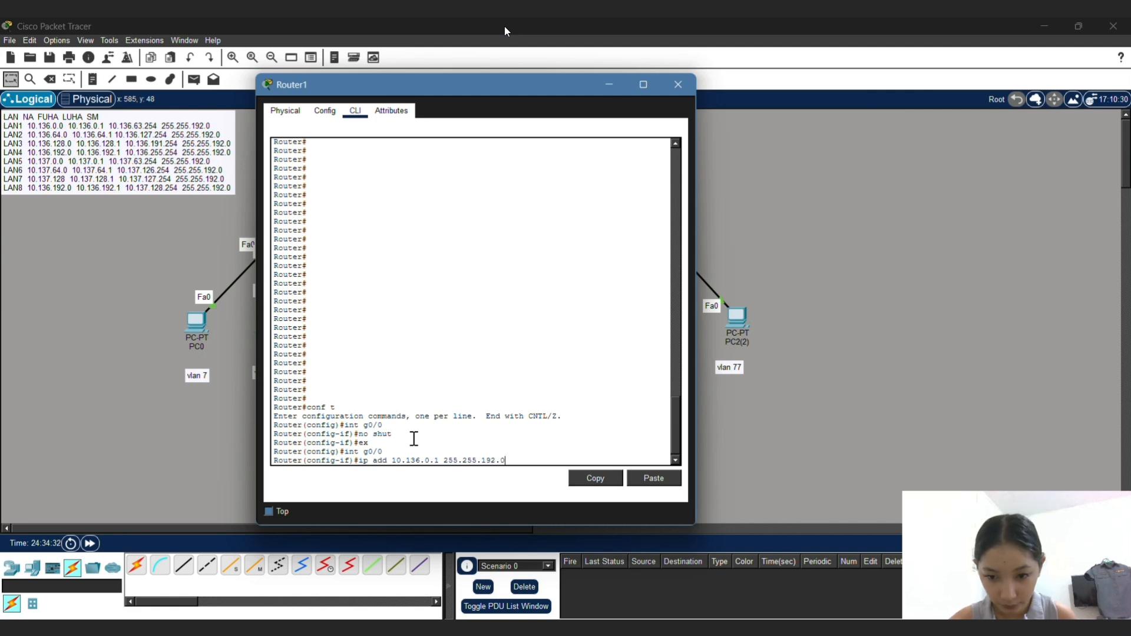
key("Return")
type("ex")
key("Return")
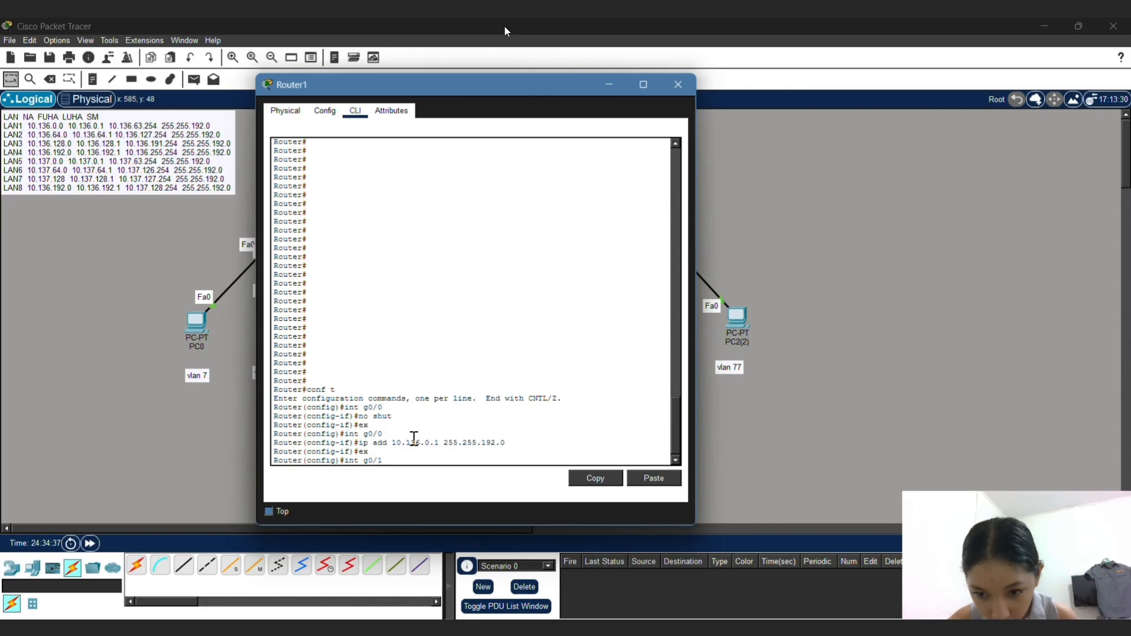
Step: Enable Router1's interface g0/1 with no shut and exit the interface configuration
key("Return")
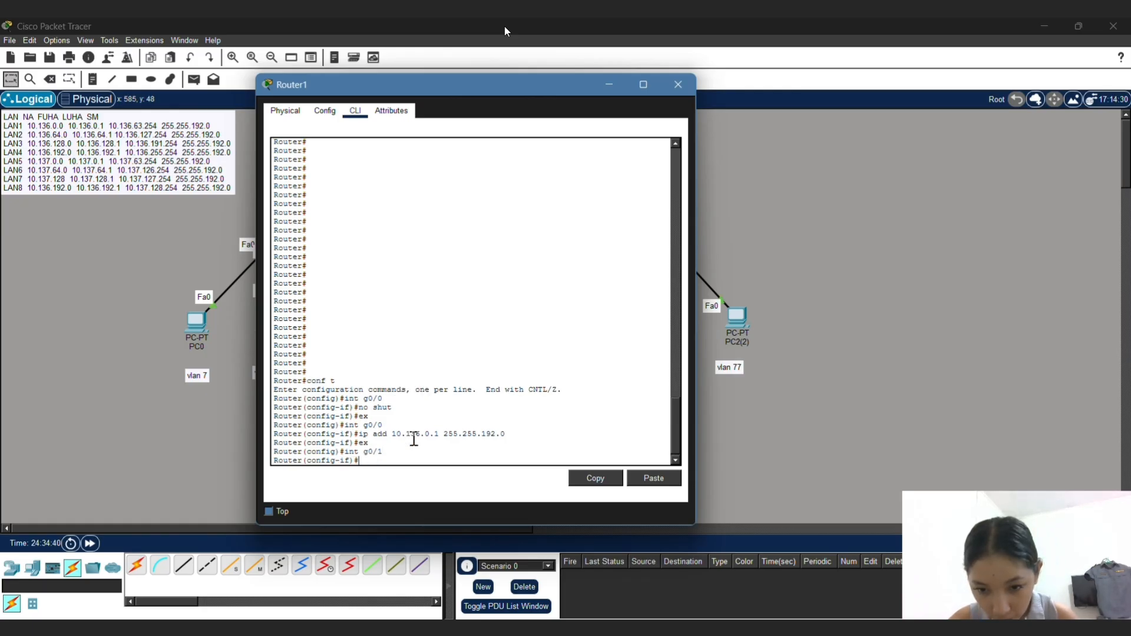
type("no shut")
key("Return")
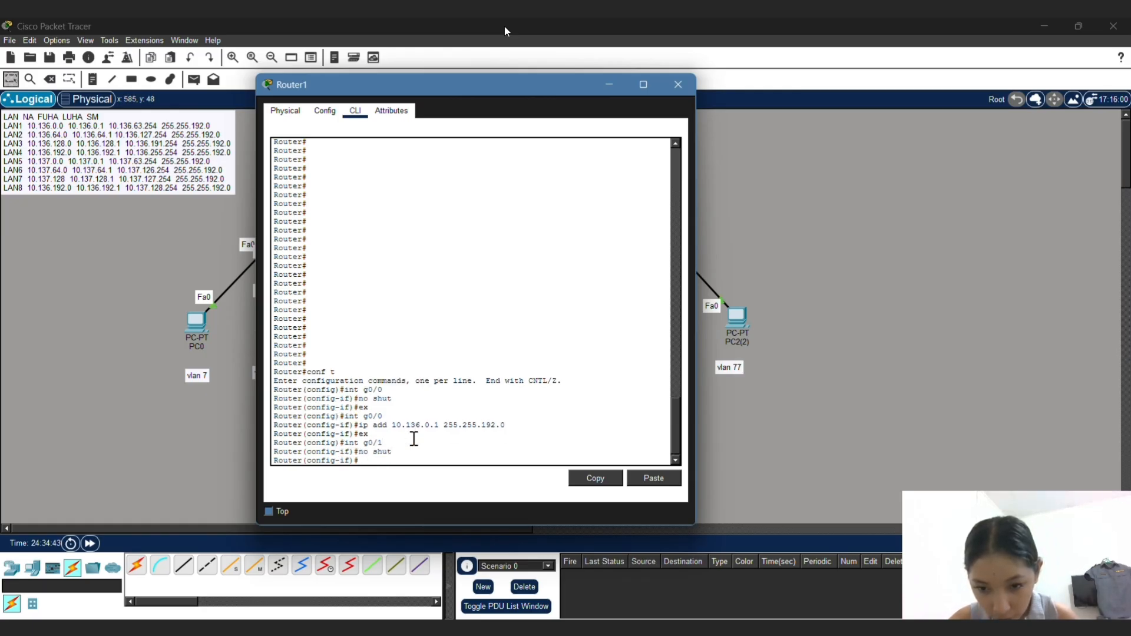
type("in")
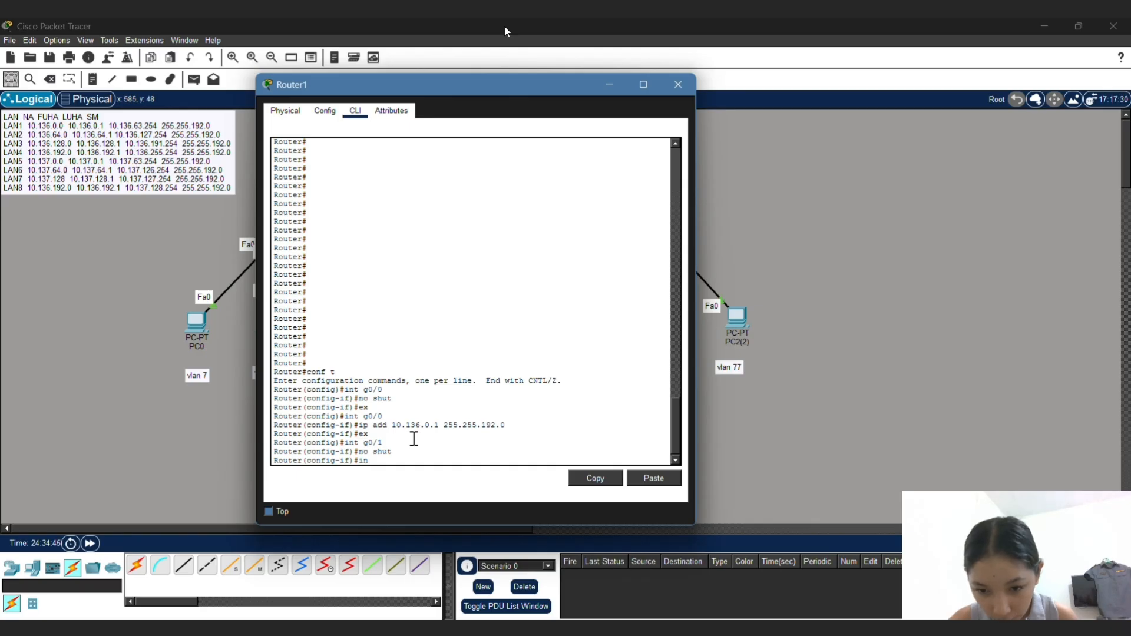
type("te")
type("x")
key("Return")
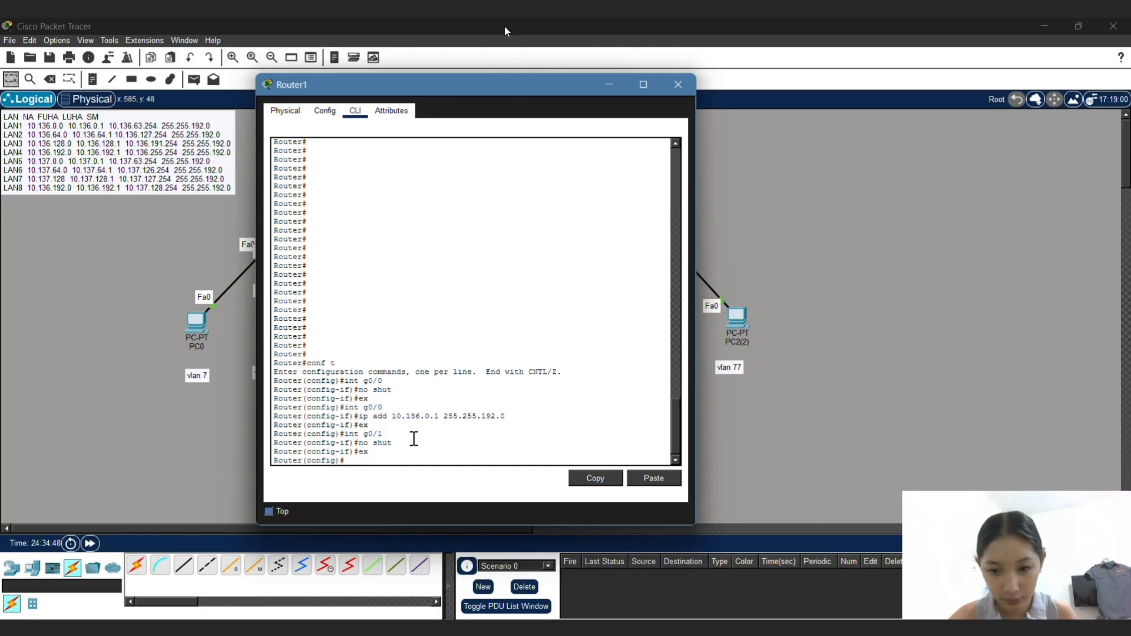
Step: Assign IP address 10.136.64.1 with mask 255.255.192.0 to Router1's interface g0/1, exit its configuration and close the router window
type("in g0/")
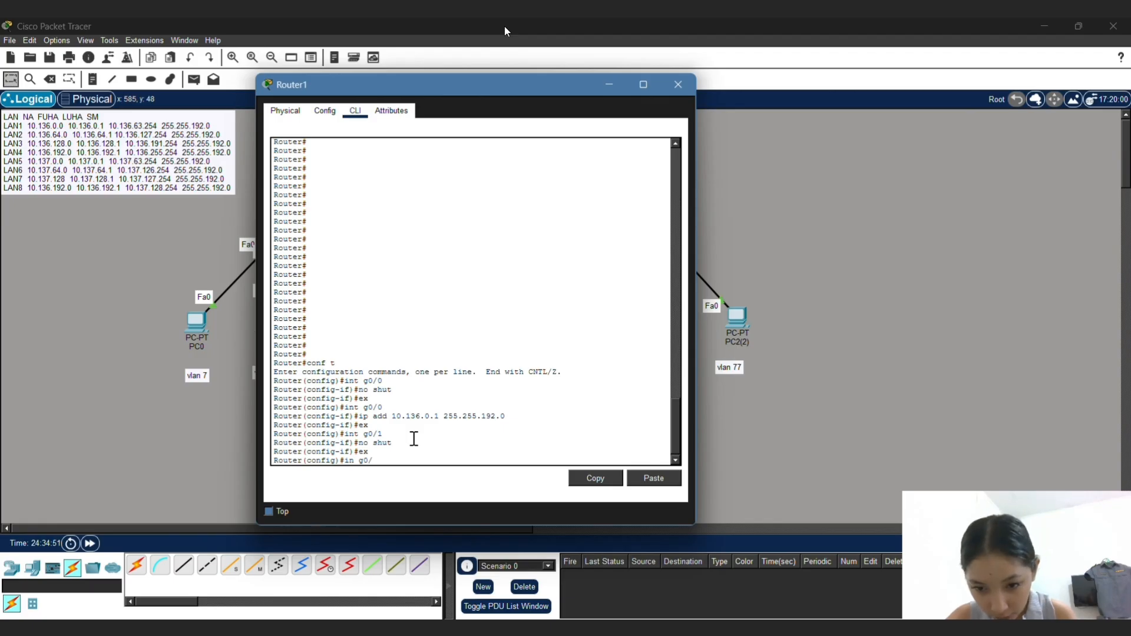
type("1")
key("Return")
type("ig-if)#ip a")
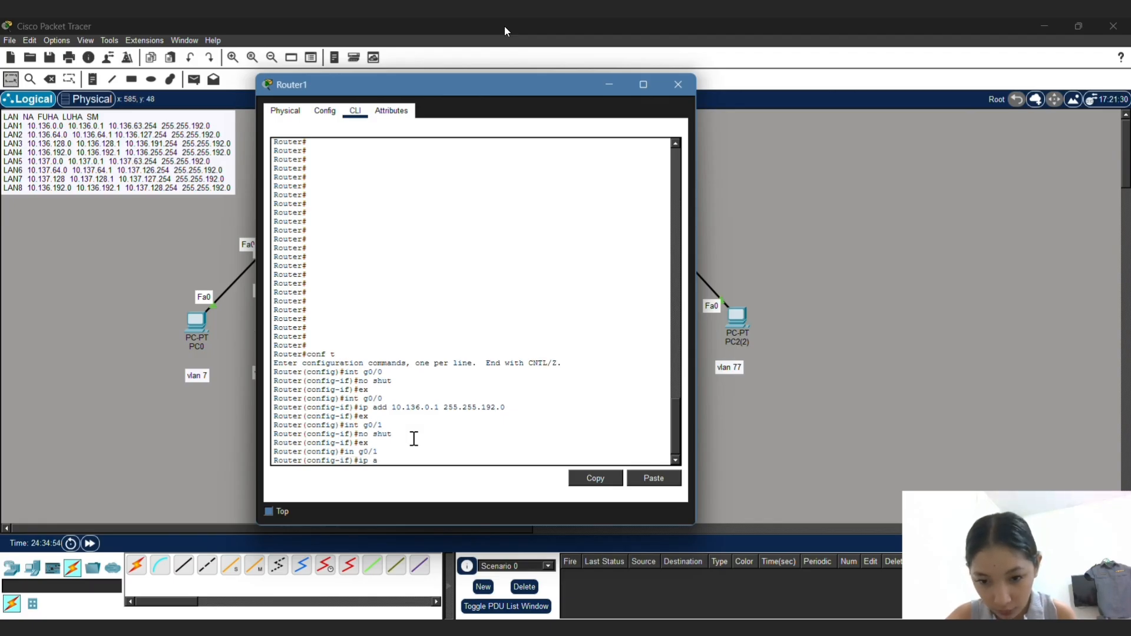
type("dd 10.136.")
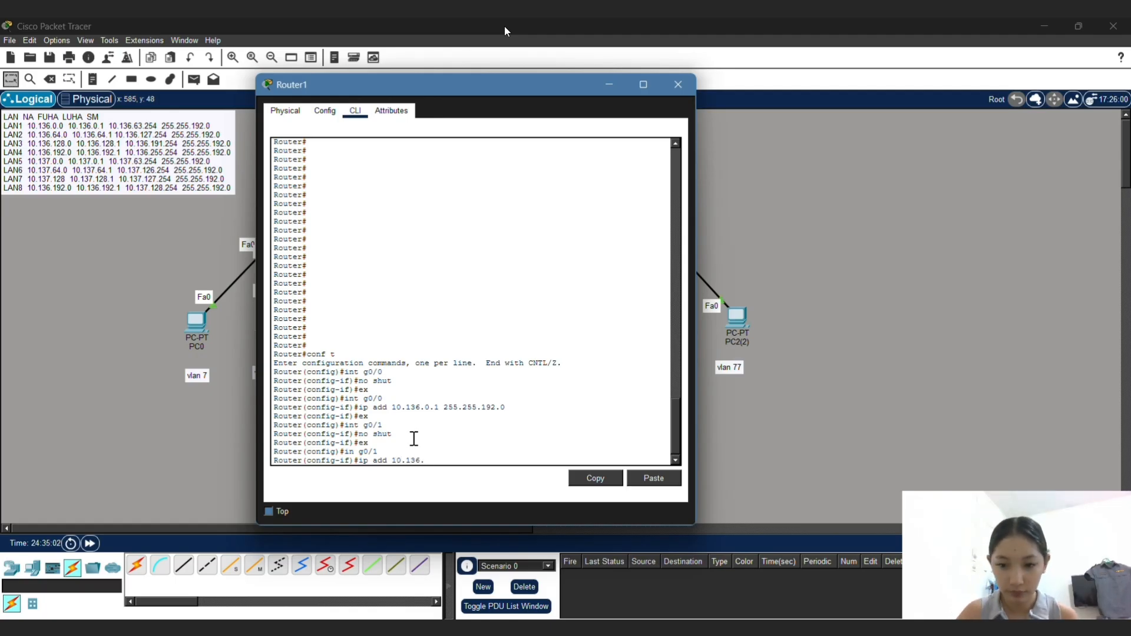
type("64.1 255.255.")
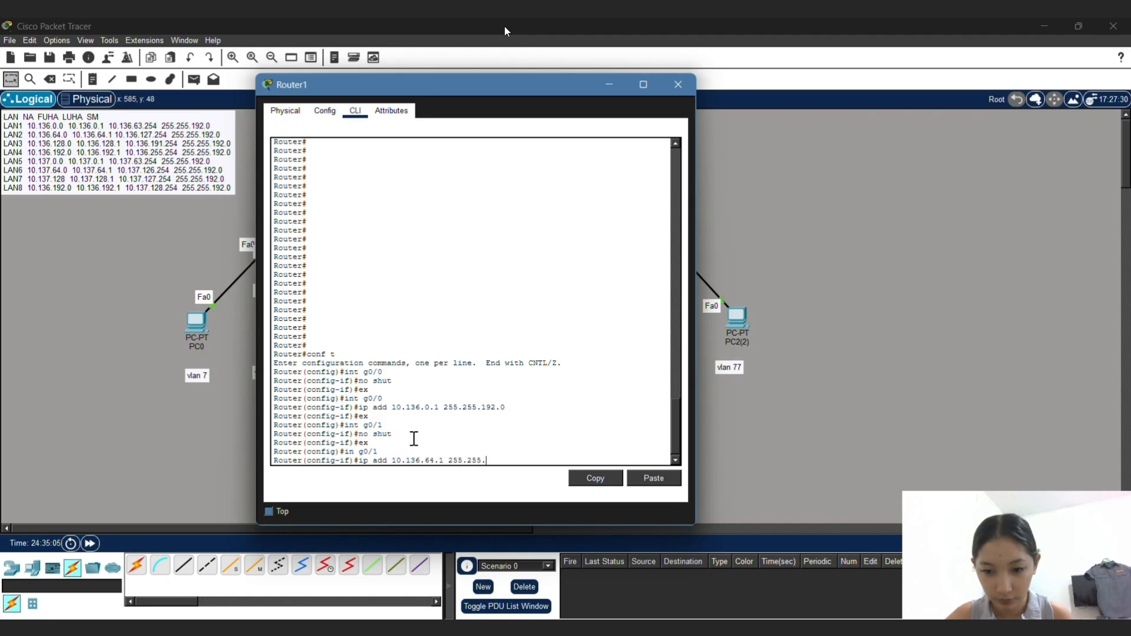
type("192")
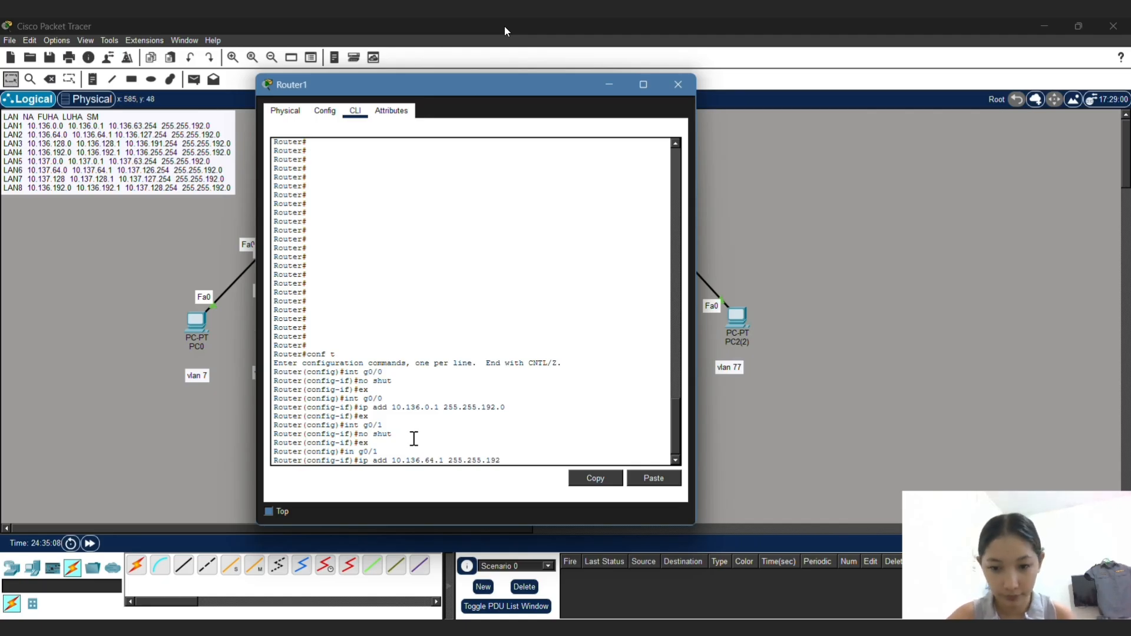
type(".0")
key("Return")
type("er(config-if)#e")
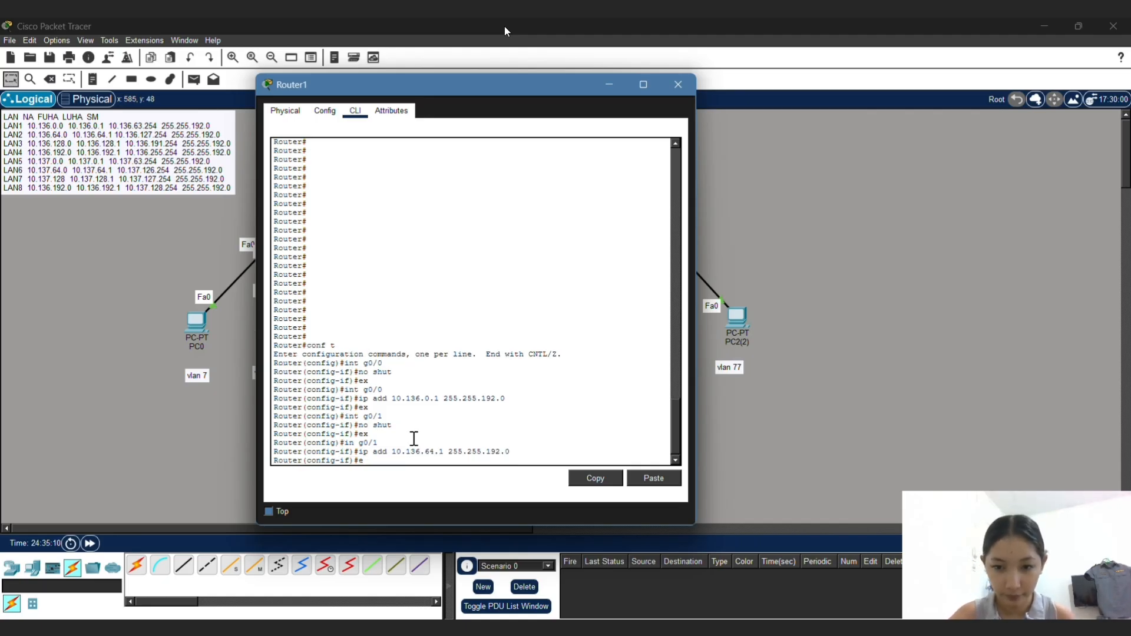
type("xit")
key("Return")
key("Return")
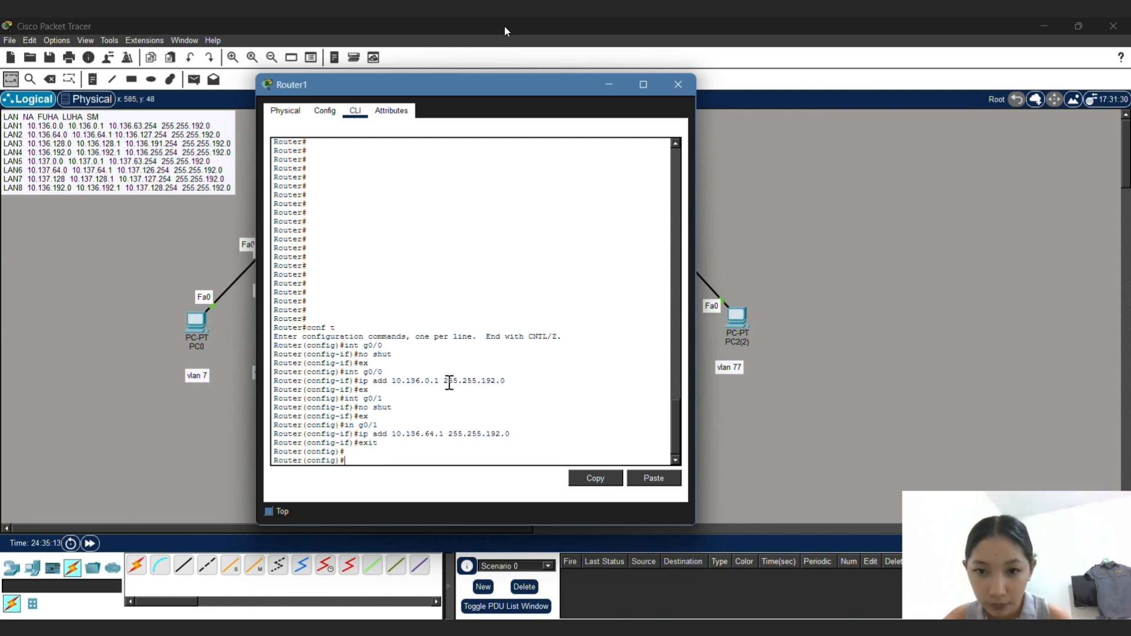
left_click(678, 88)
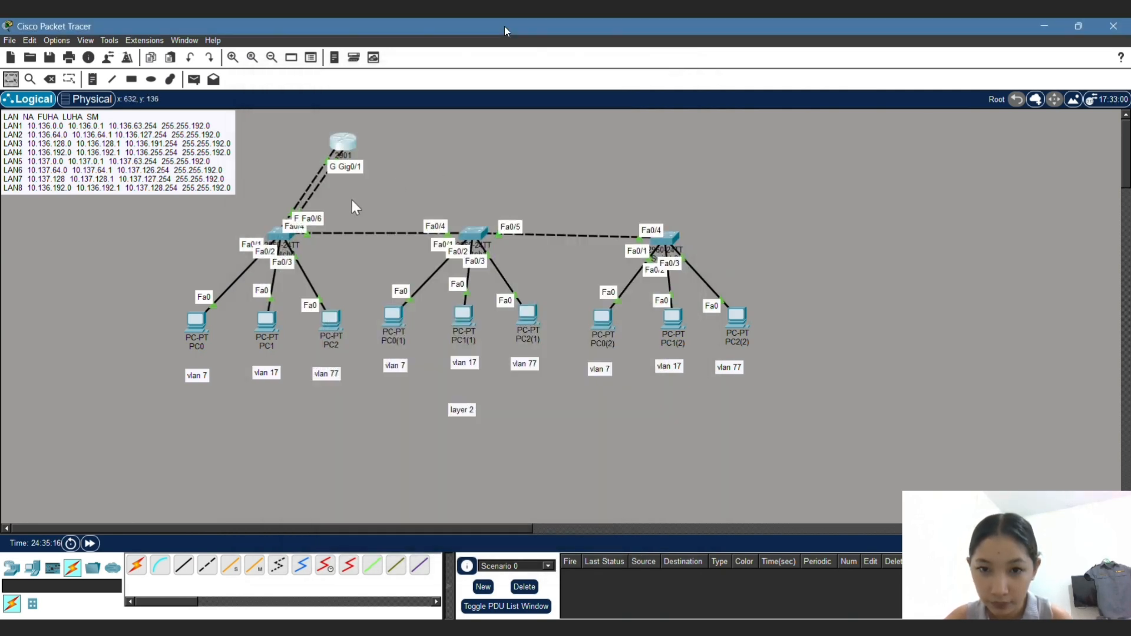
Step: Open Switch0's command line and enter global configuration mode with en and conf t
left_click(282, 235)
key("Return")
key("Return")
key("Return")
key("Return")
key("Return")
key("Return")
key("Return")
key("Return")
key("Return")
key("Return")
key("Return")
key("Return")
key("Return")
key("Return")
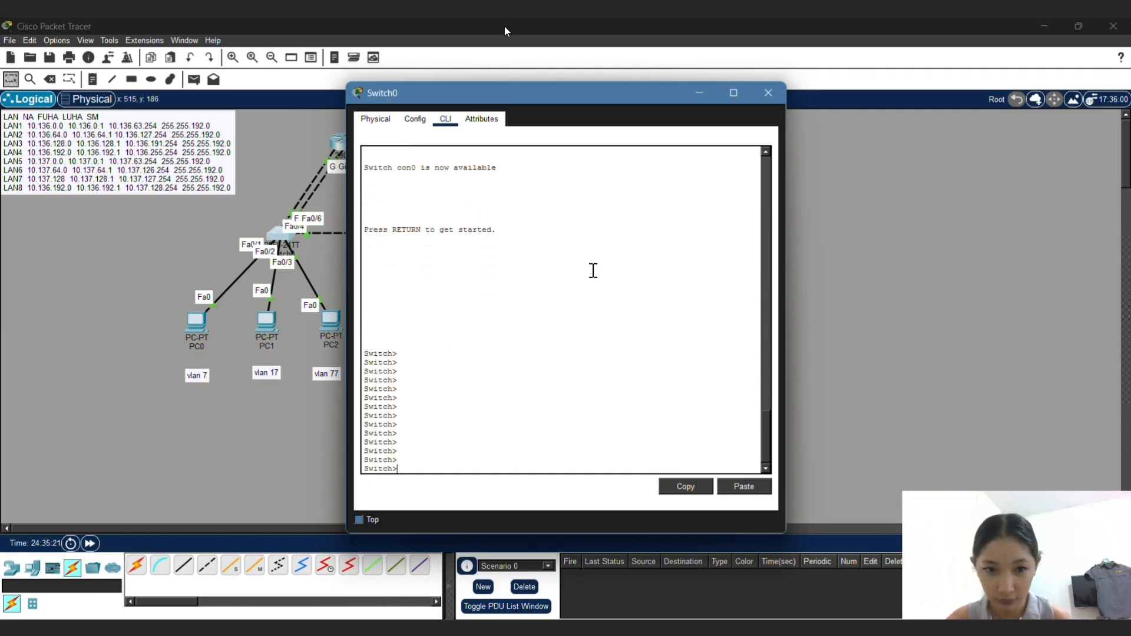
type("en")
key("Return")
type("conf t")
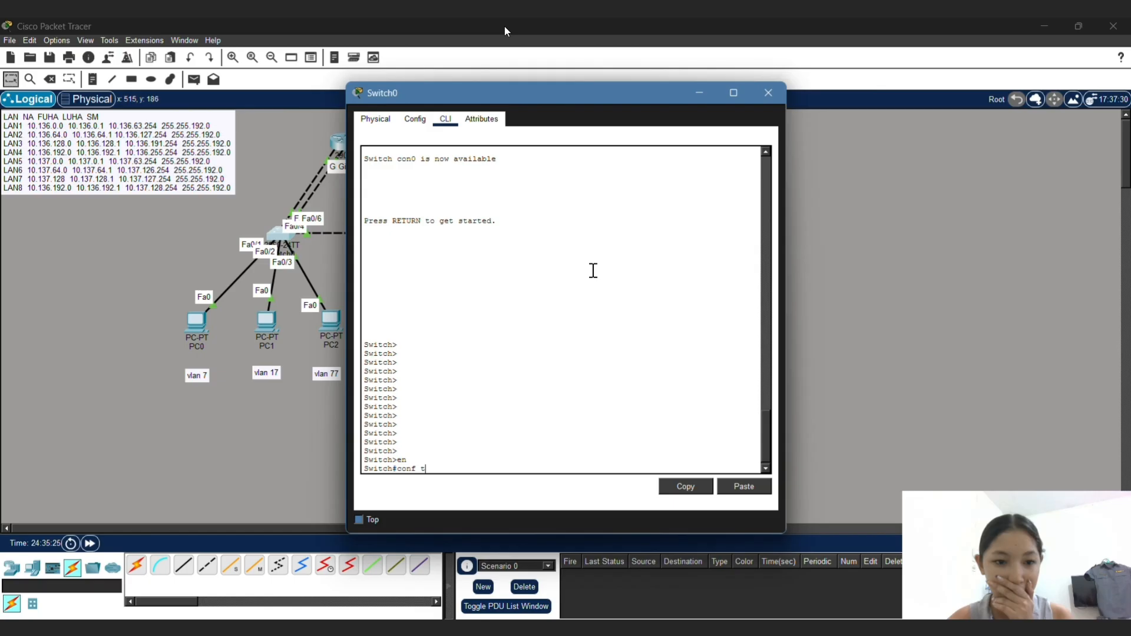
key("Return")
Step: Set Switch0's interface fa0/5 to access mode and assign it to VLAN 7
type("int fa")
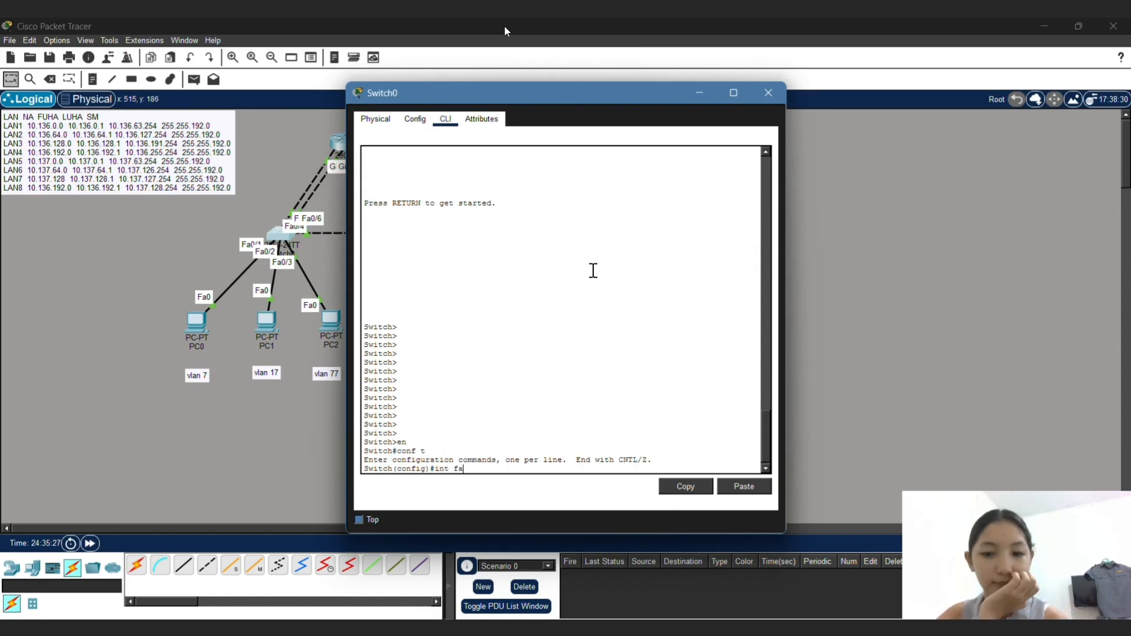
type("0/5")
key("Return")
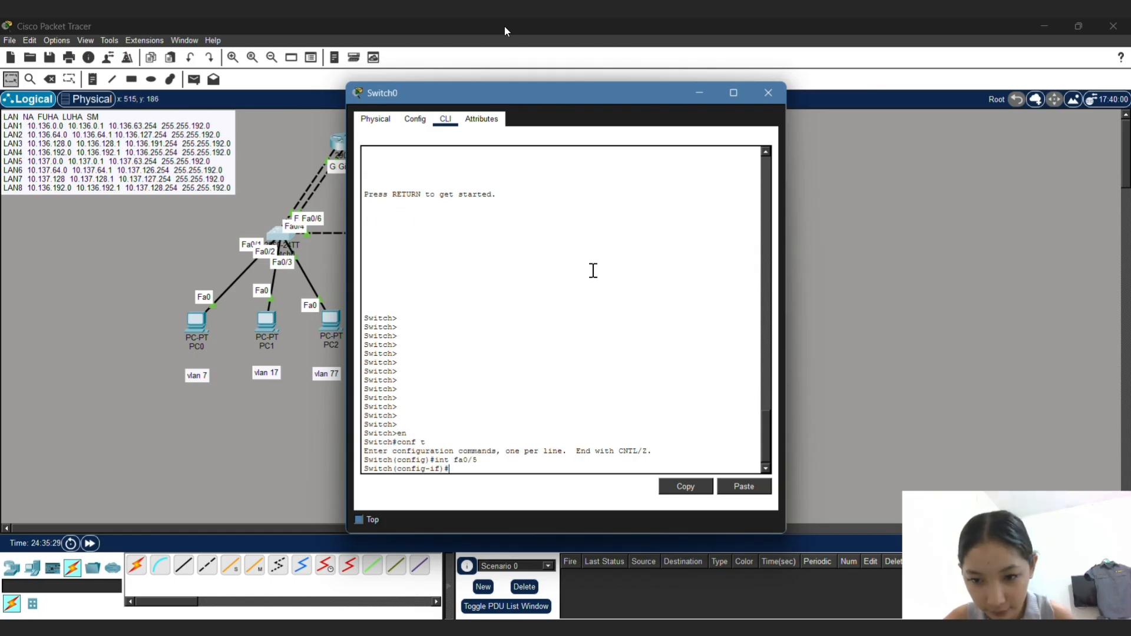
type("sw mo acc")
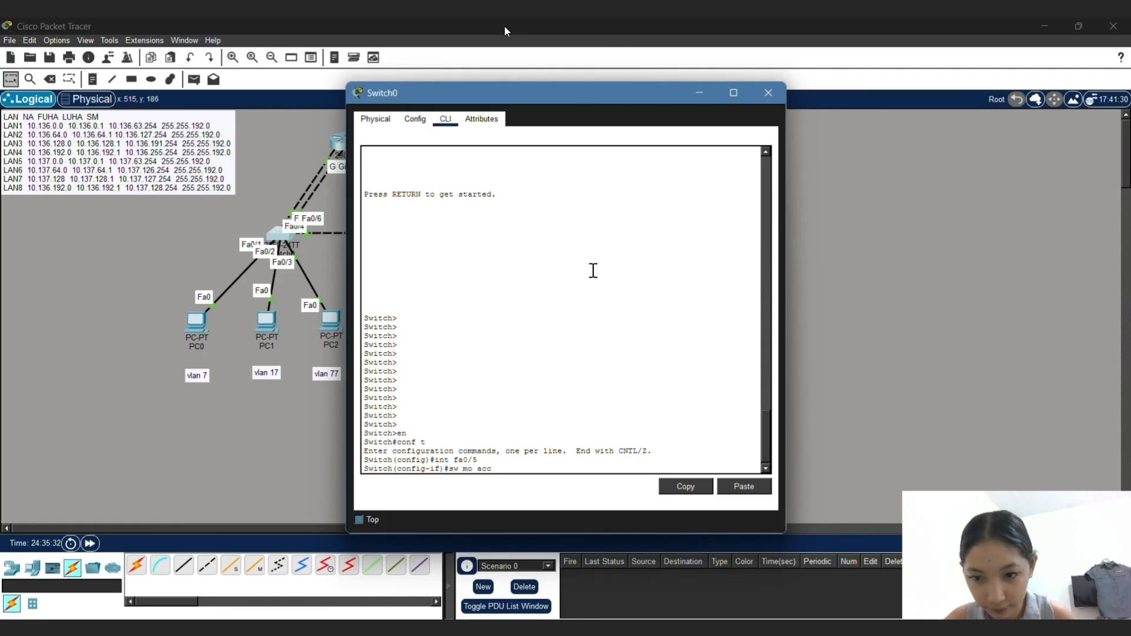
key("Return")
type("sw acc ")
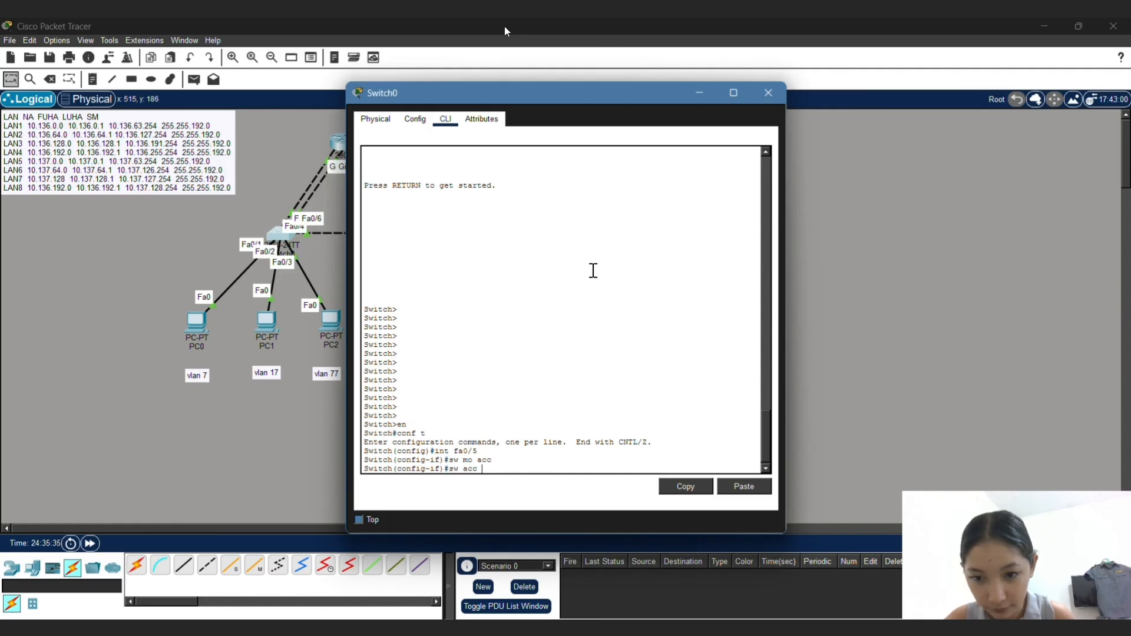
type("vlan 7")
key("Return")
Step: Set Switch0's interface fa0/6 to access mode in VLAN 17, exit the interface configuration and close the switch window
type("int fa0/5")
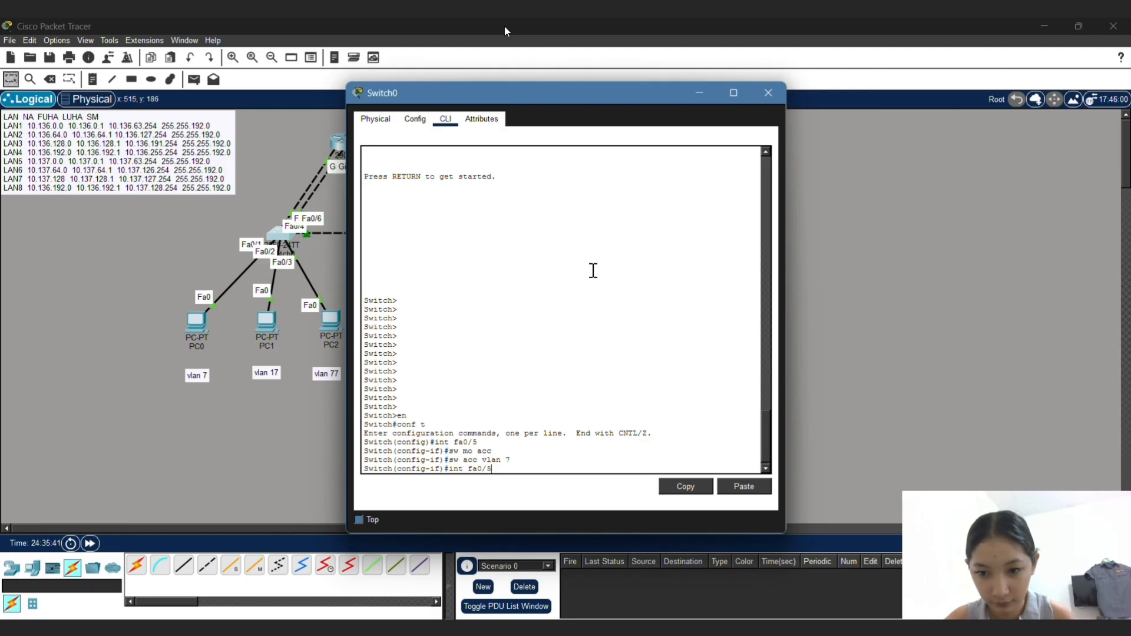
key("BackSpace")
type("6")
key("Return")
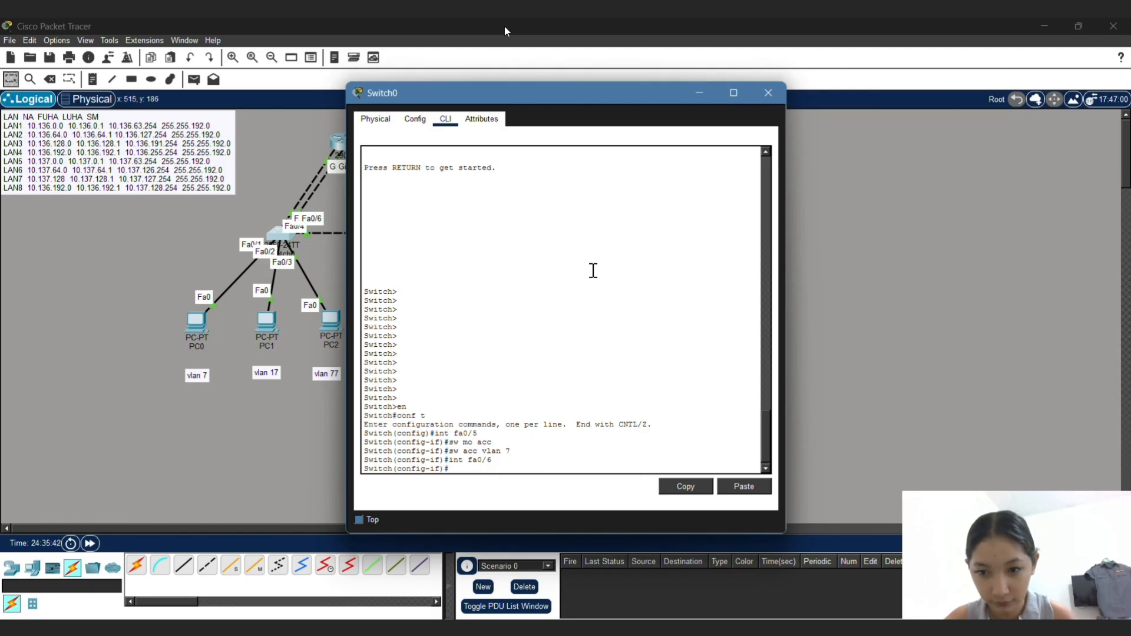
type("sw mo acc")
key("Return")
type("sw acc vlan ")
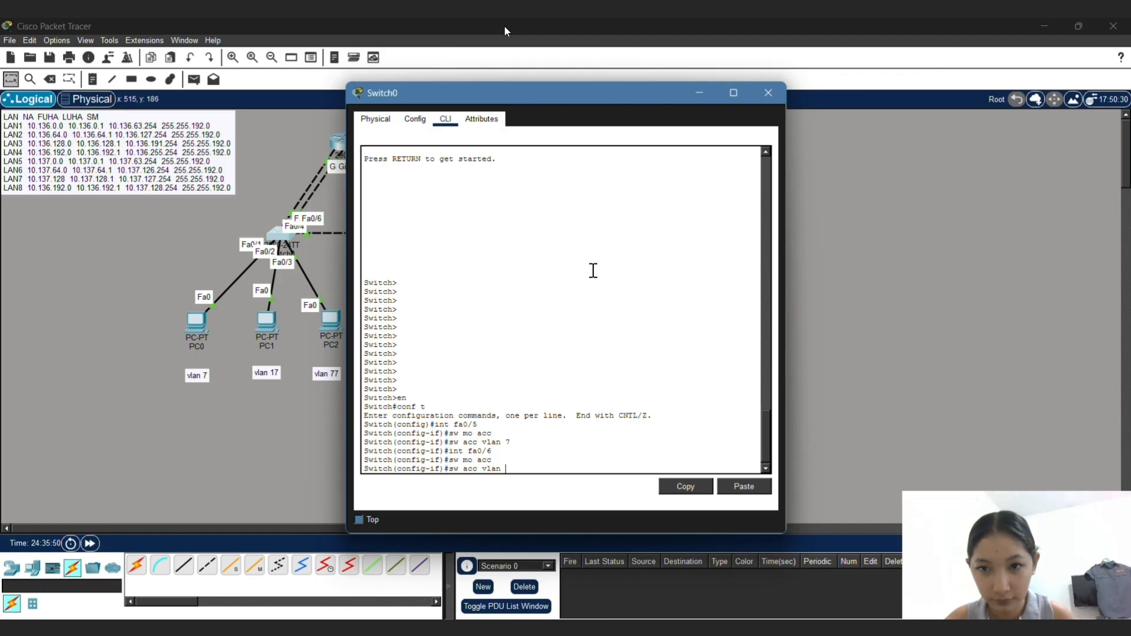
type("17")
key("Return")
type("ex")
key("Return")
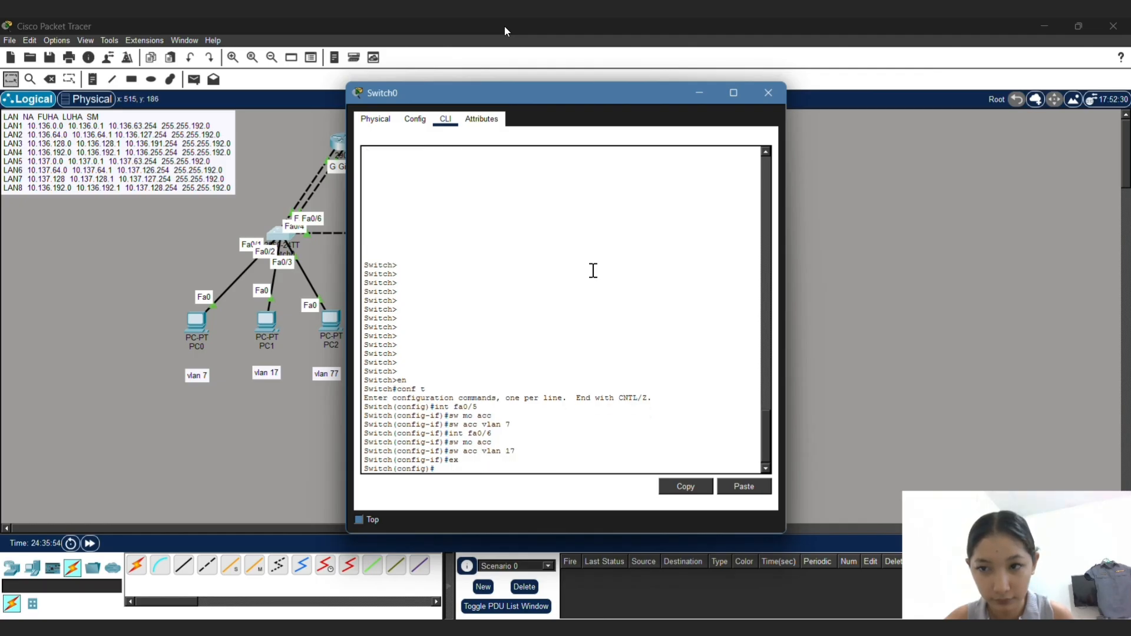
left_click(768, 92)
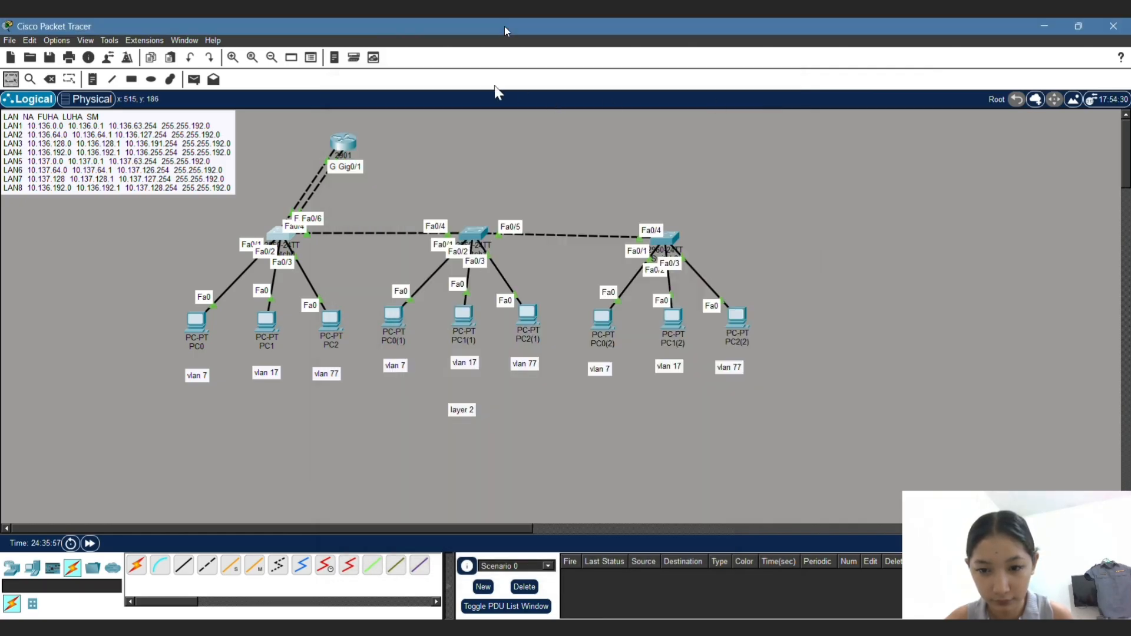
Step: Copy LAN1's first usable address 10.136.0.1 from the addressing note and enter it as PC0's default gateway
double_click(208, 175)
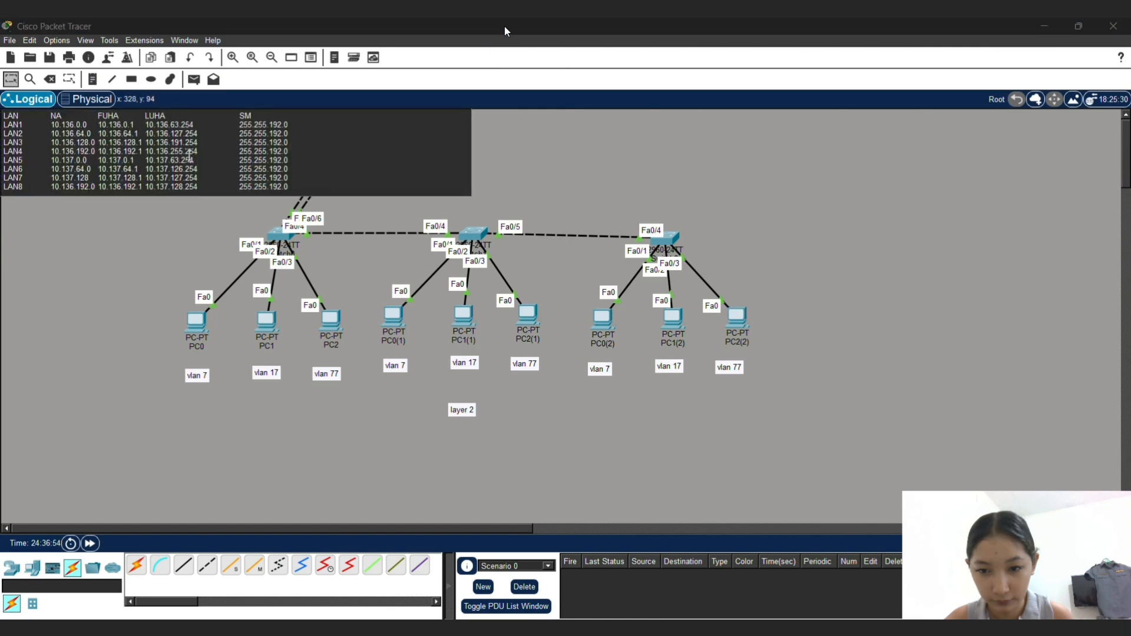
left_click_drag(136, 126, 98, 126)
key("ctrl+c")
left_click(200, 333)
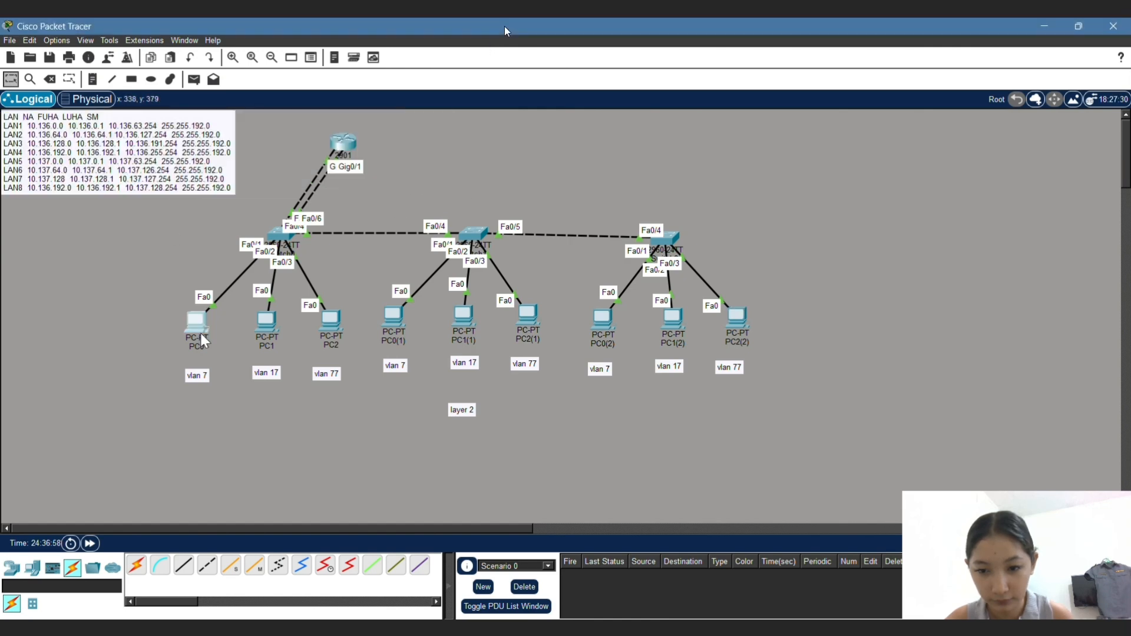
left_click(399, 178)
left_click(536, 244)
key("ctrl+v")
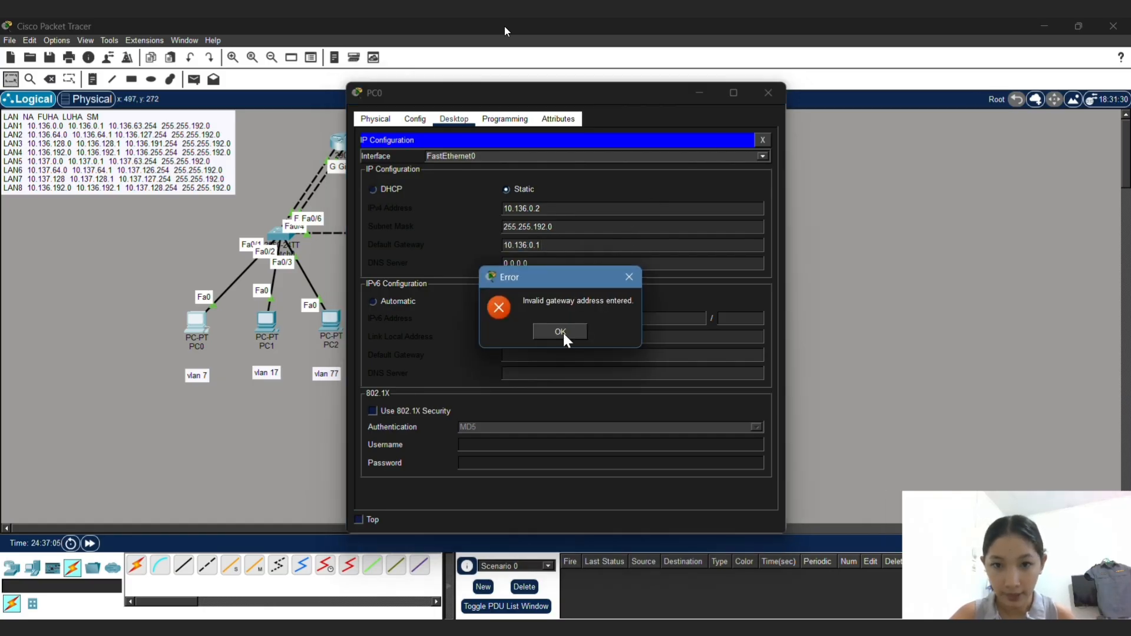
left_click(560, 331)
key("ctrl+v")
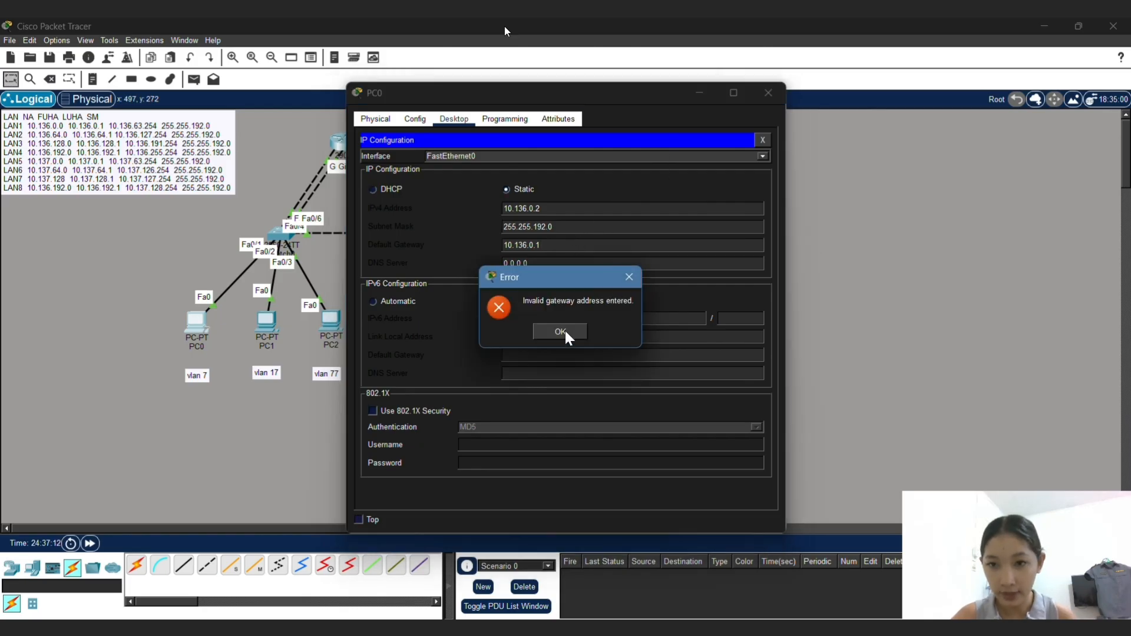
left_click(564, 331)
left_click(557, 245)
key("ctrl+v")
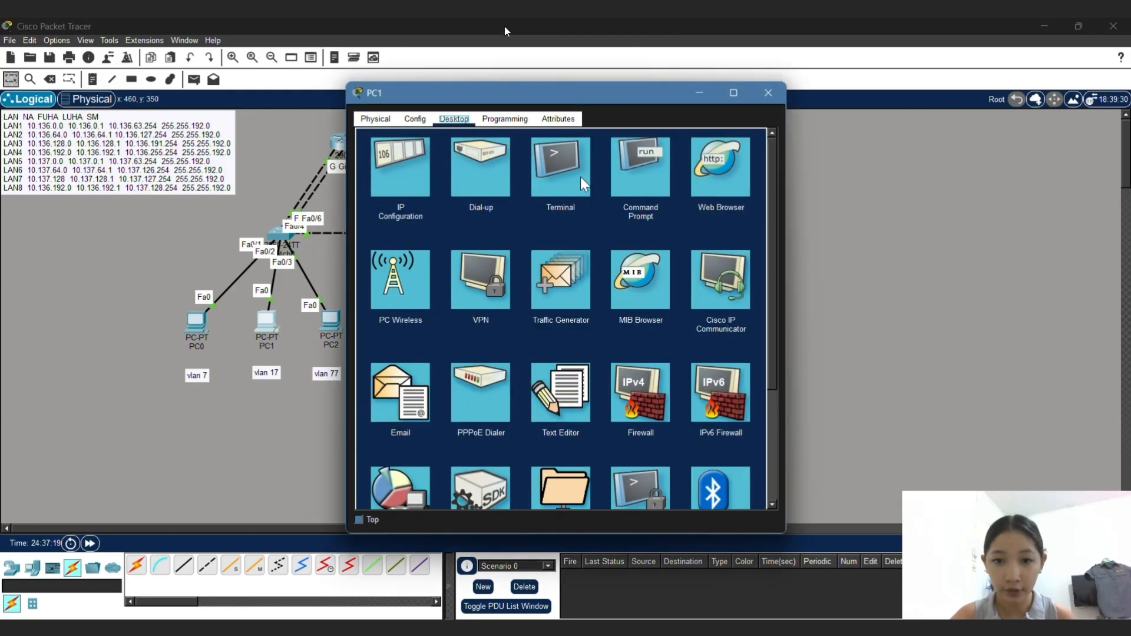
Step: Set the default gateway of PC0(1) and PC0(2) to 10.136.0.1 and close their configuration windows
left_click(768, 92)
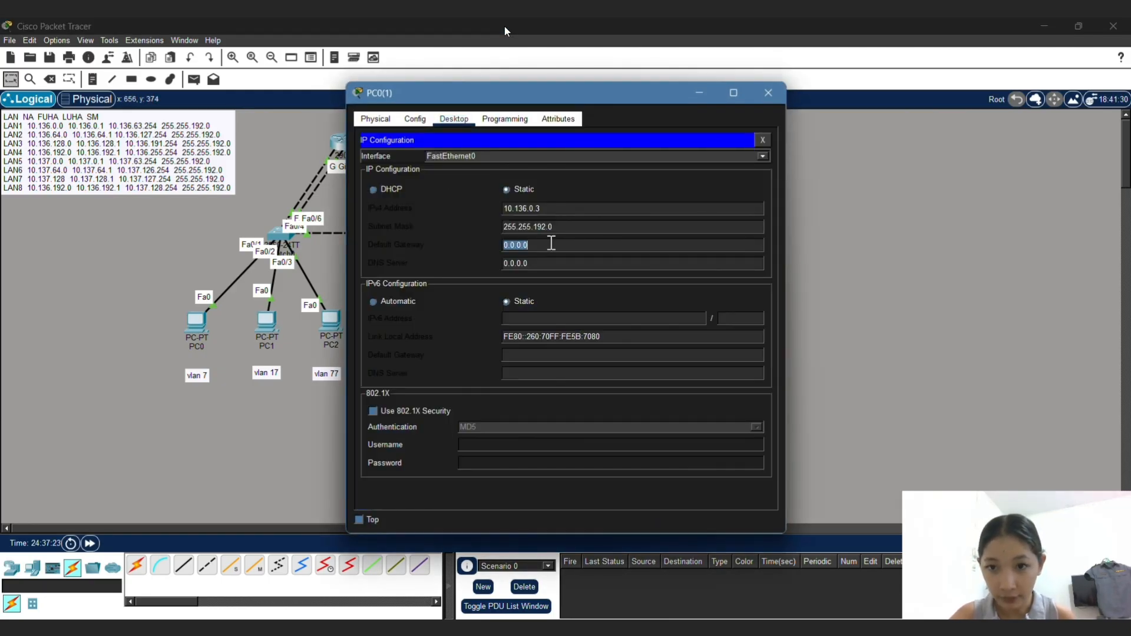
key("ctrl+v")
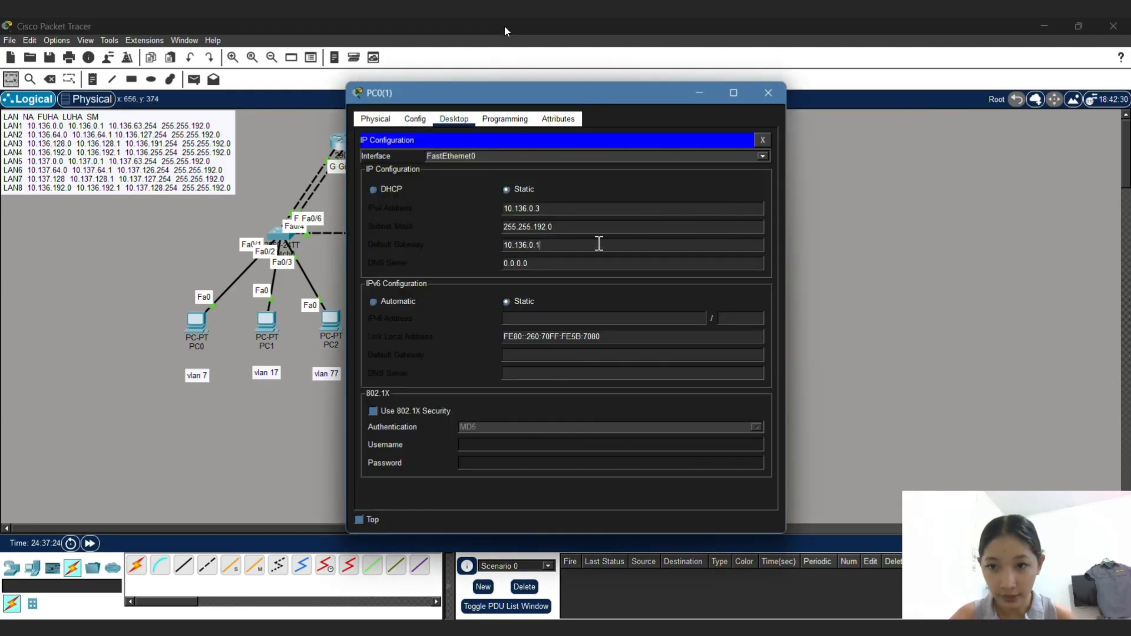
left_click(766, 98)
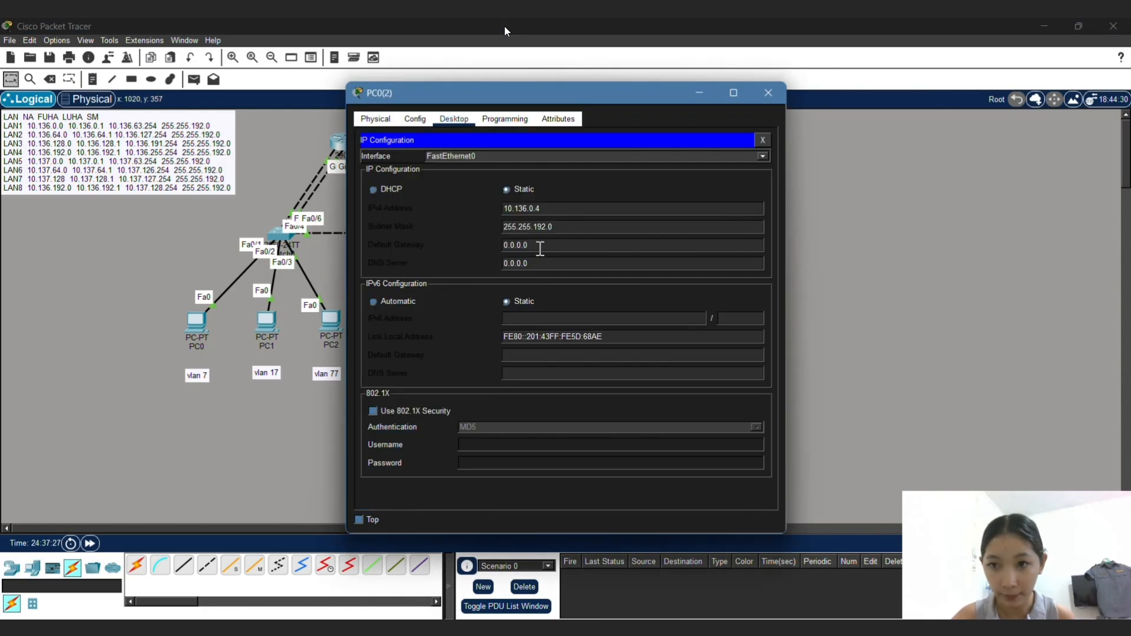
triple_click(545, 246)
key("ctrl+v")
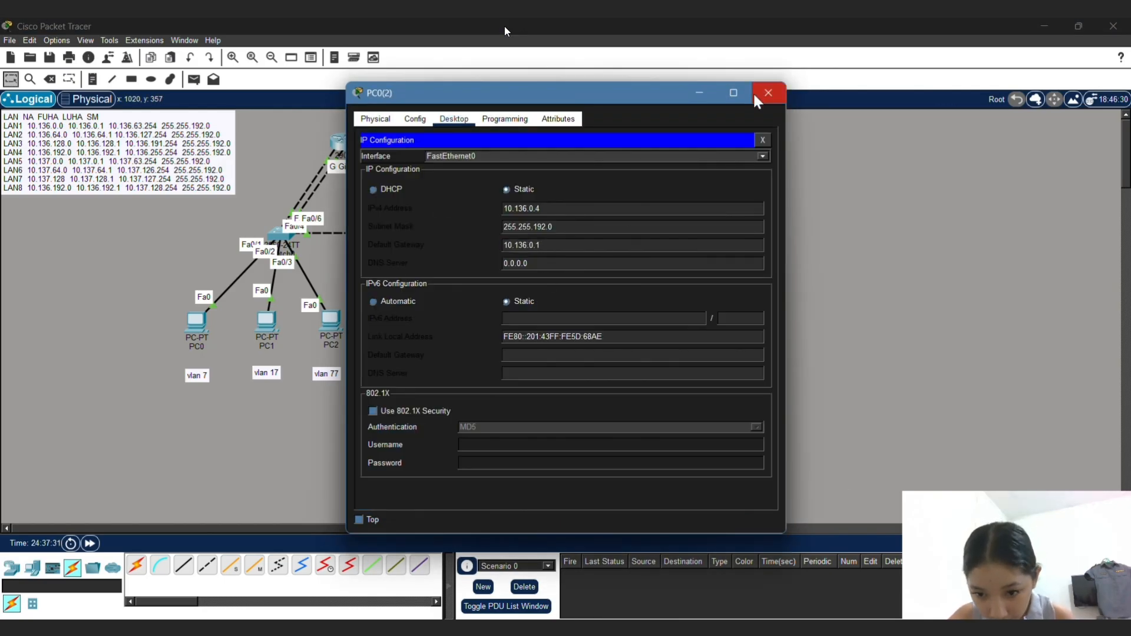
left_click(765, 92)
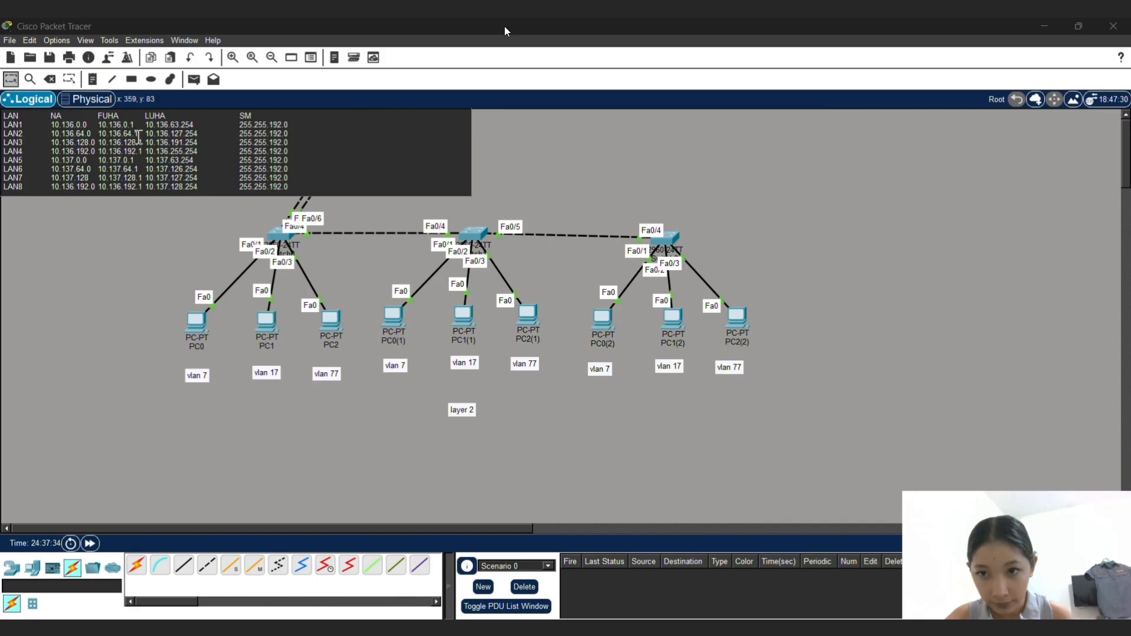
Step: Copy LAN2's first usable address 10.136.64.1 from the addressing note and enter it as PC1's default gateway
left_click_drag(137, 133, 100, 134)
key("ctrl+c")
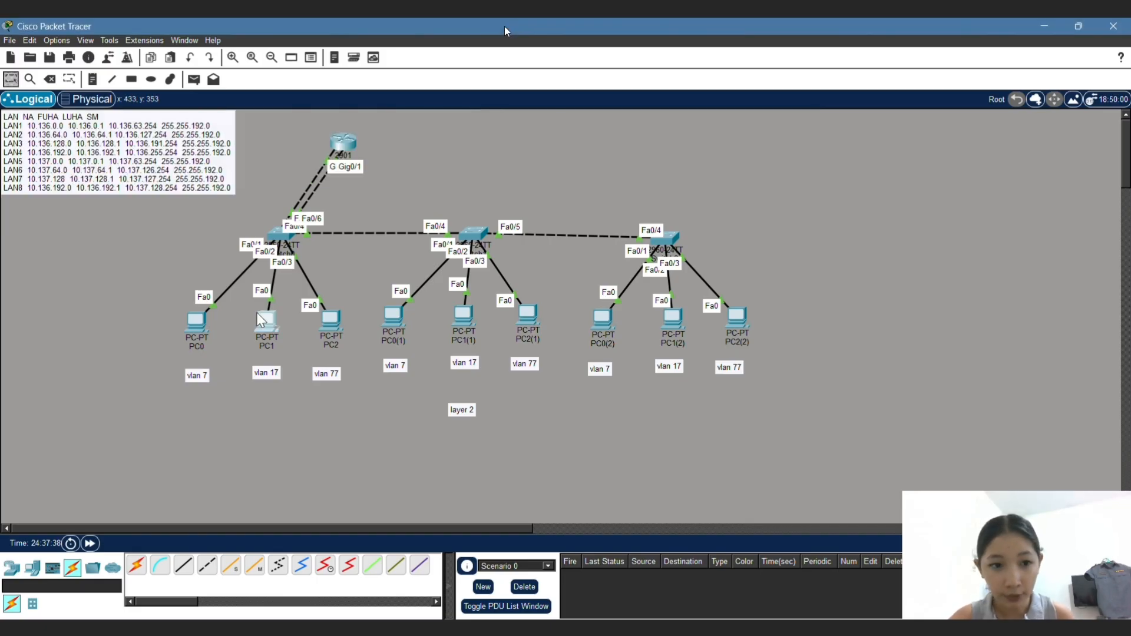
left_click(266, 321)
left_click(427, 162)
triple_click(578, 245)
key("ctrl+v")
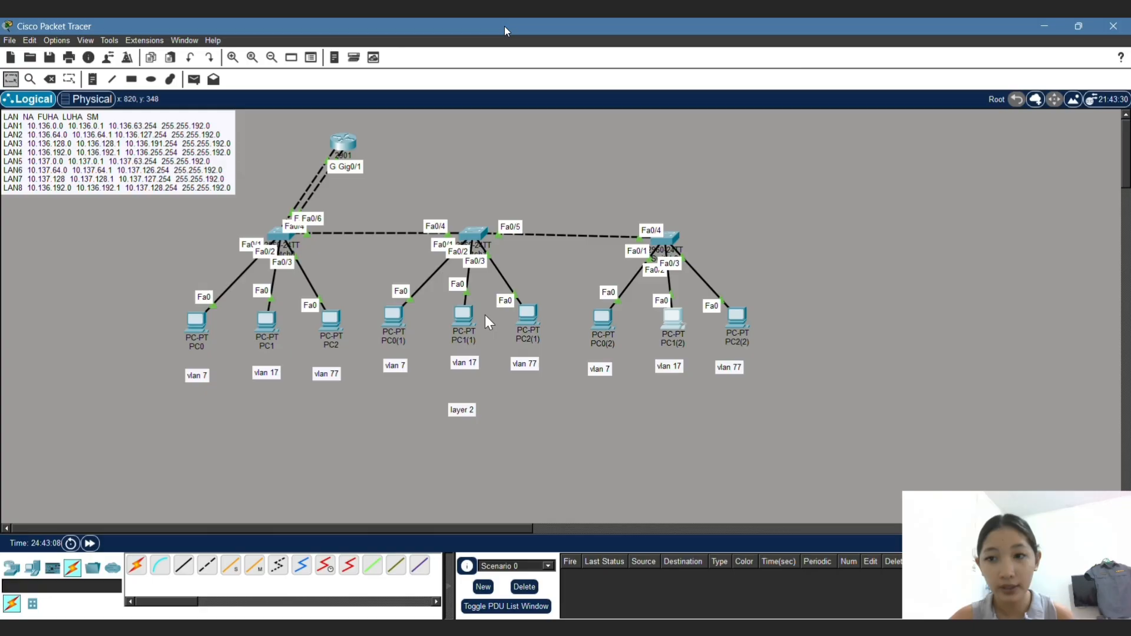
Step: Recopy LAN2's first usable address from the note and enter 10.136.64.1 as PC1(1)'s default gateway
left_click(476, 312)
left_click(474, 168)
triple_click(548, 245)
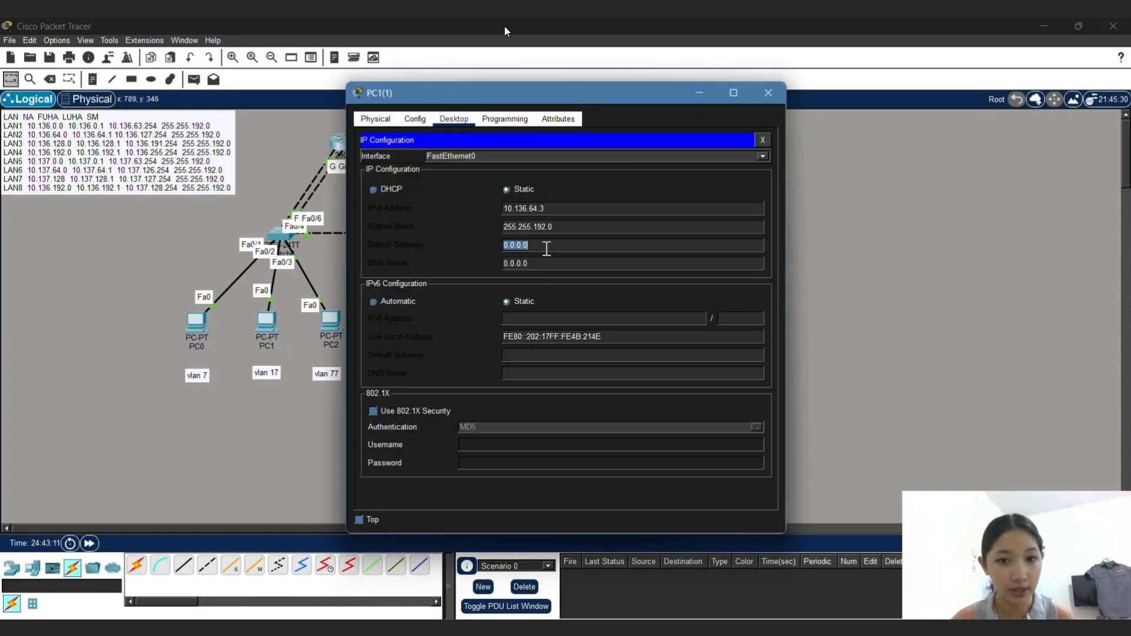
key("BackSpace")
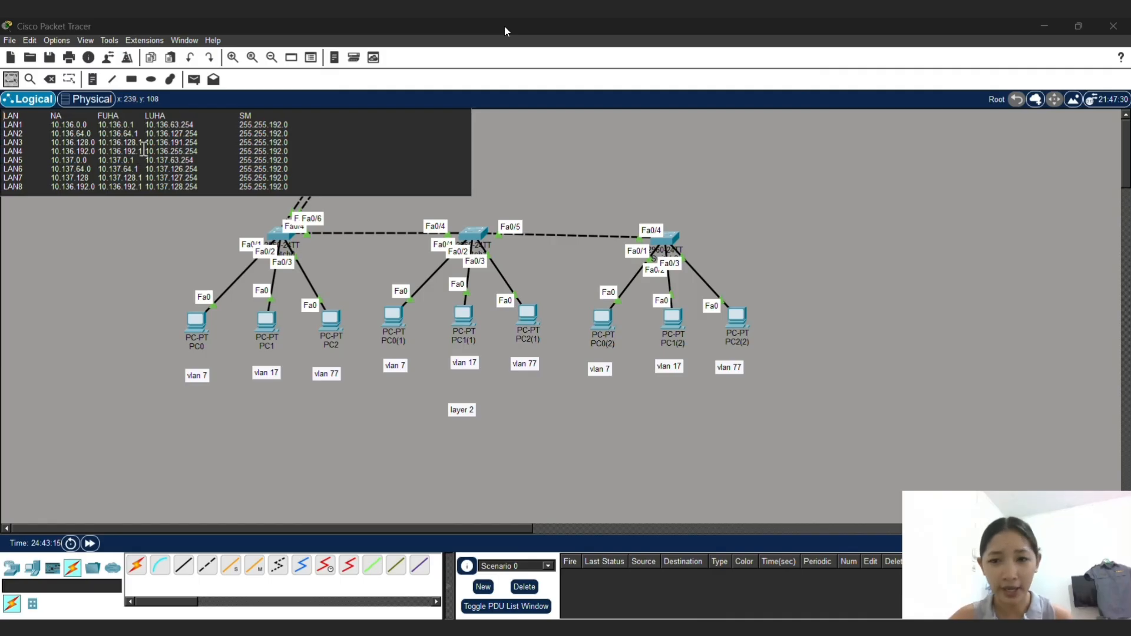
left_click_drag(138, 134, 126, 133)
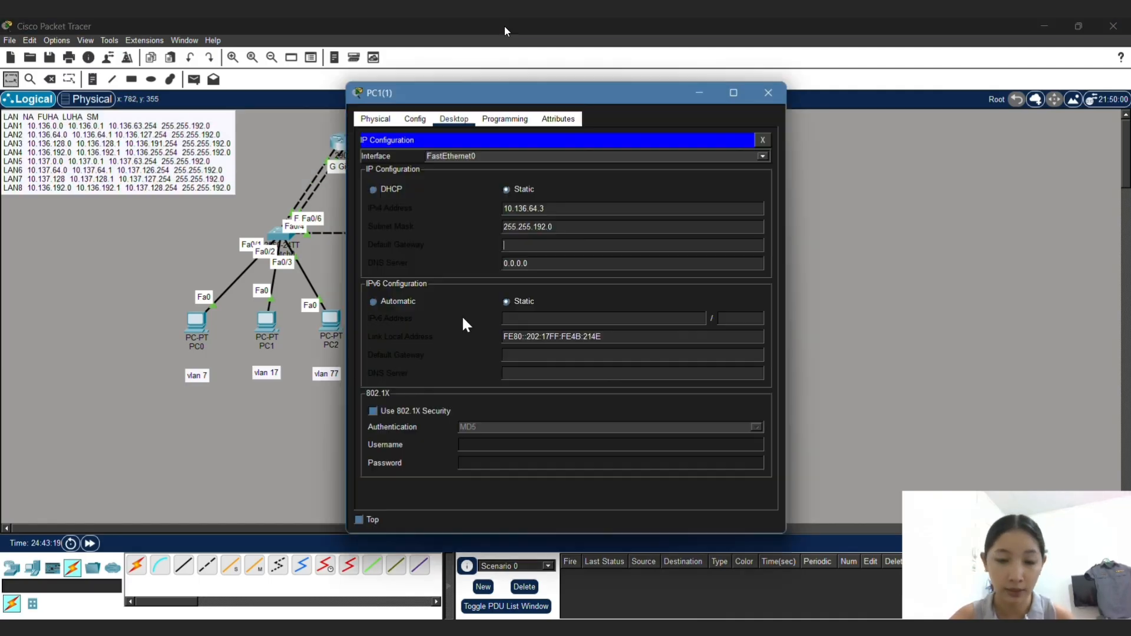
key("ctrl+v")
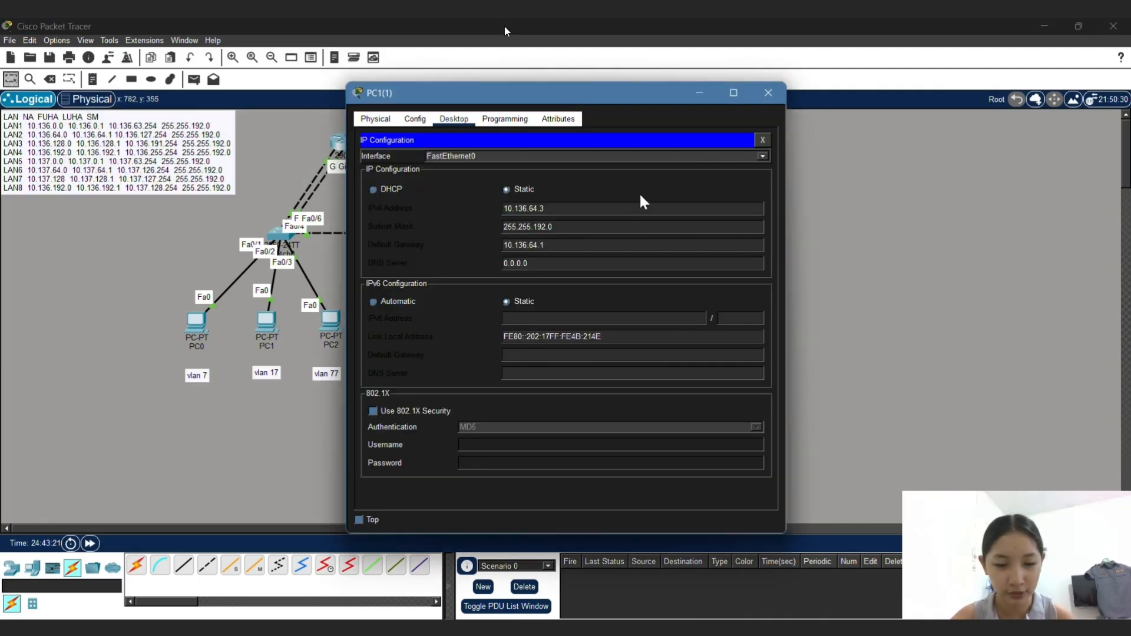
left_click(767, 93)
Step: Set PC1(2)'s default gateway to 10.136.64.1 and close its configuration window
left_click(671, 321)
double_click(530, 250)
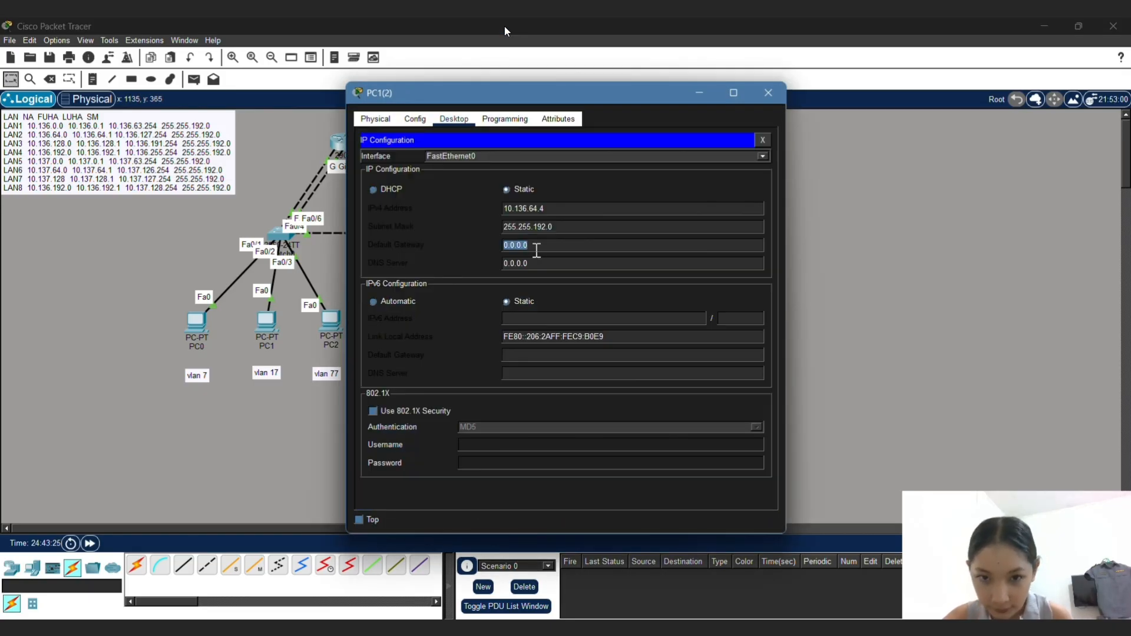
key("ctrl+v")
left_click(767, 93)
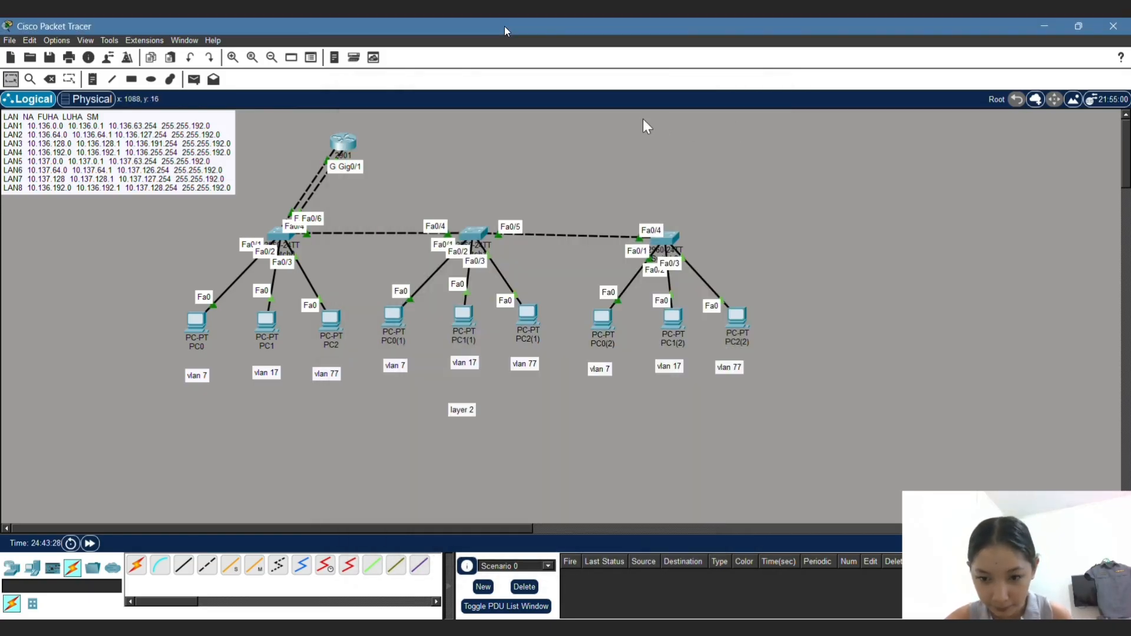
Step: Test inter-VLAN routing with simple PDUs from PC0 to PC1(1) and from PC1 to PC0(1)
left_click(193, 79)
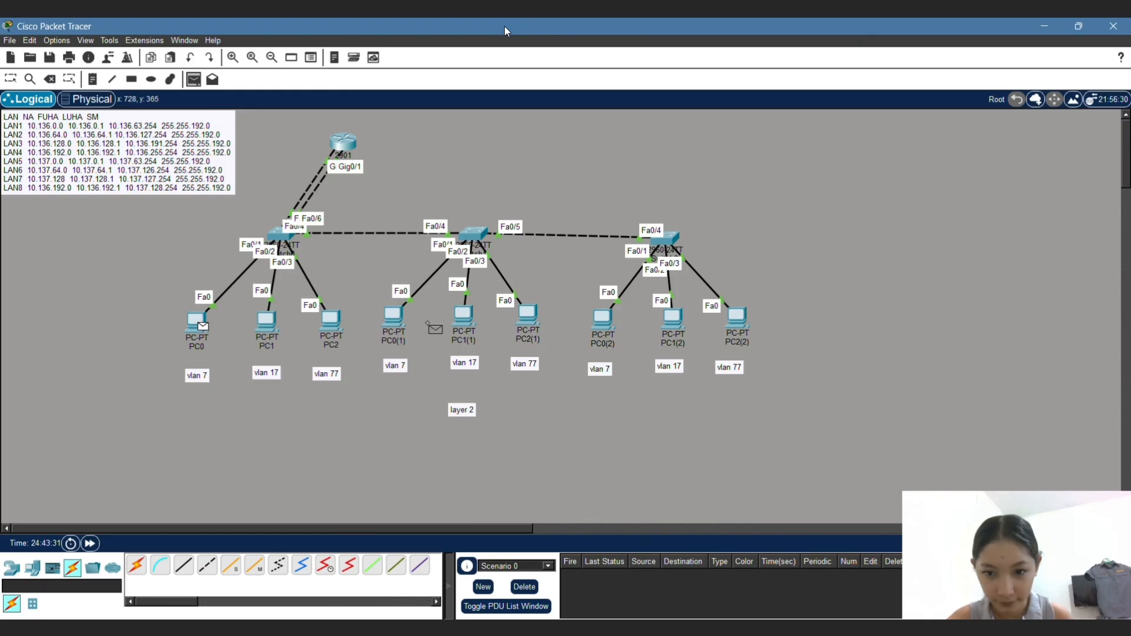
key("Escape")
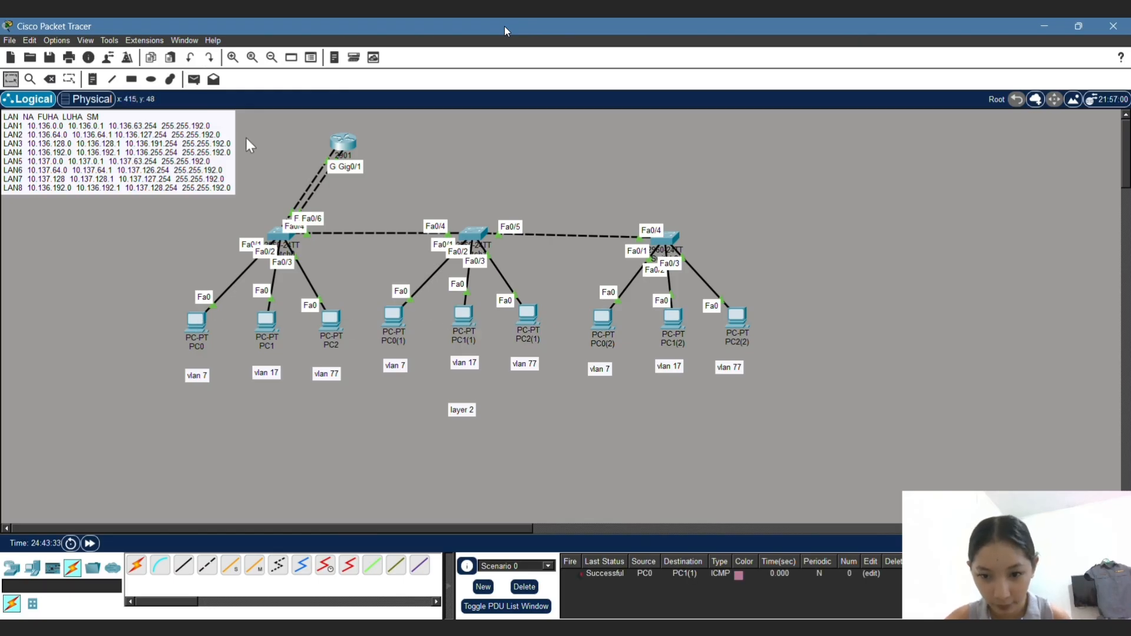
left_click(193, 79)
left_click(265, 321)
left_click(386, 324)
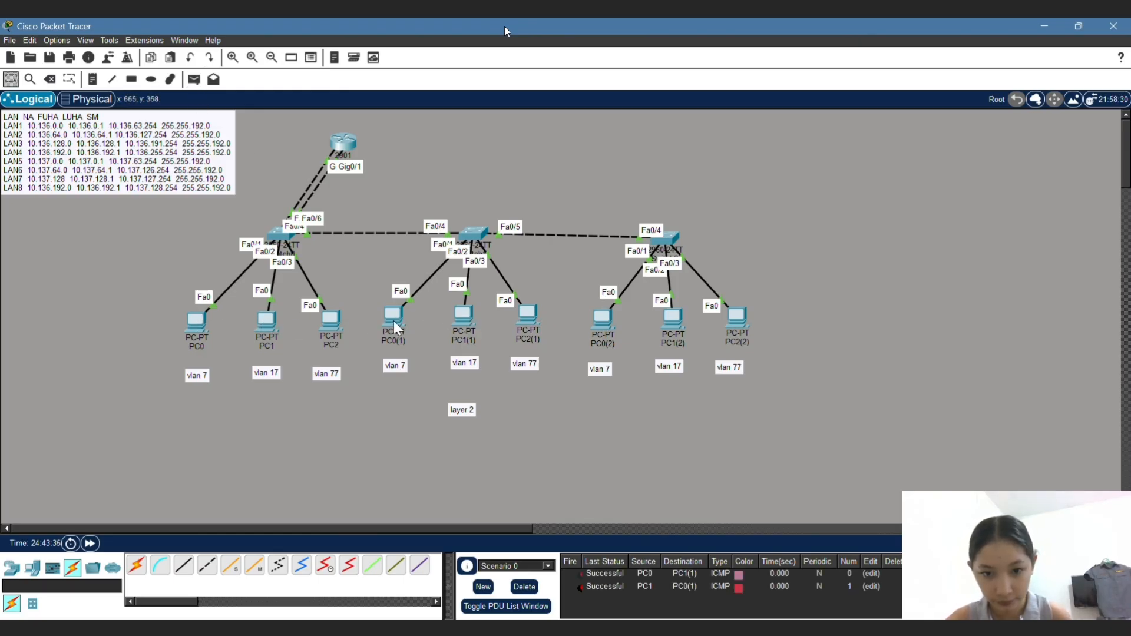
Step: Send simple test PDUs from PC1(2) to PC0 and from PC0(2) to PC1(1)
left_click(194, 79)
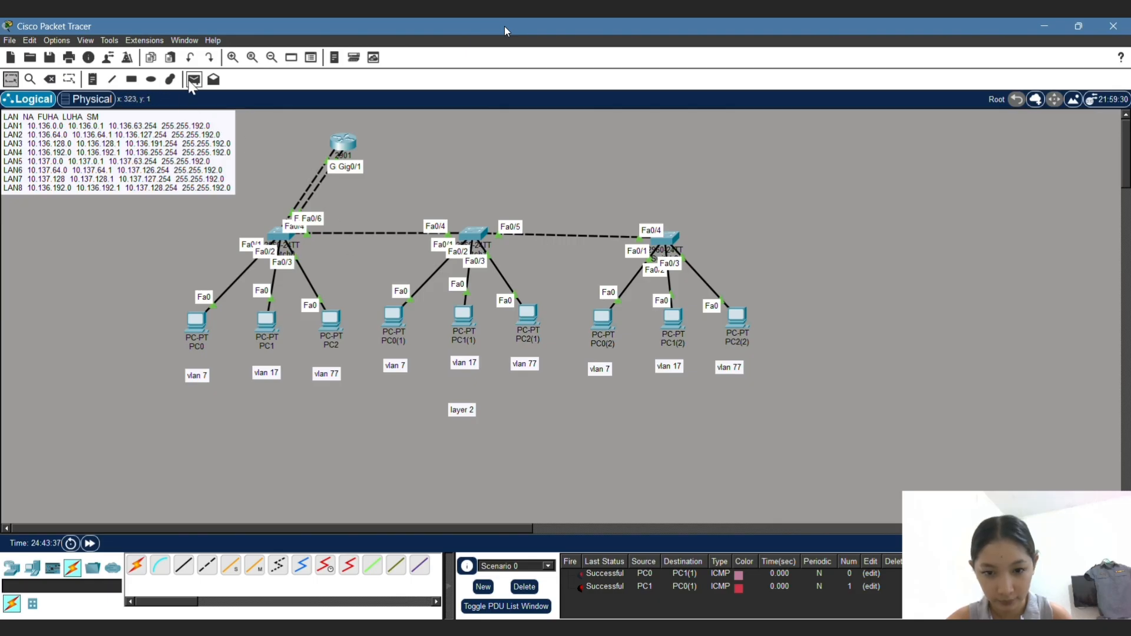
left_click(674, 321)
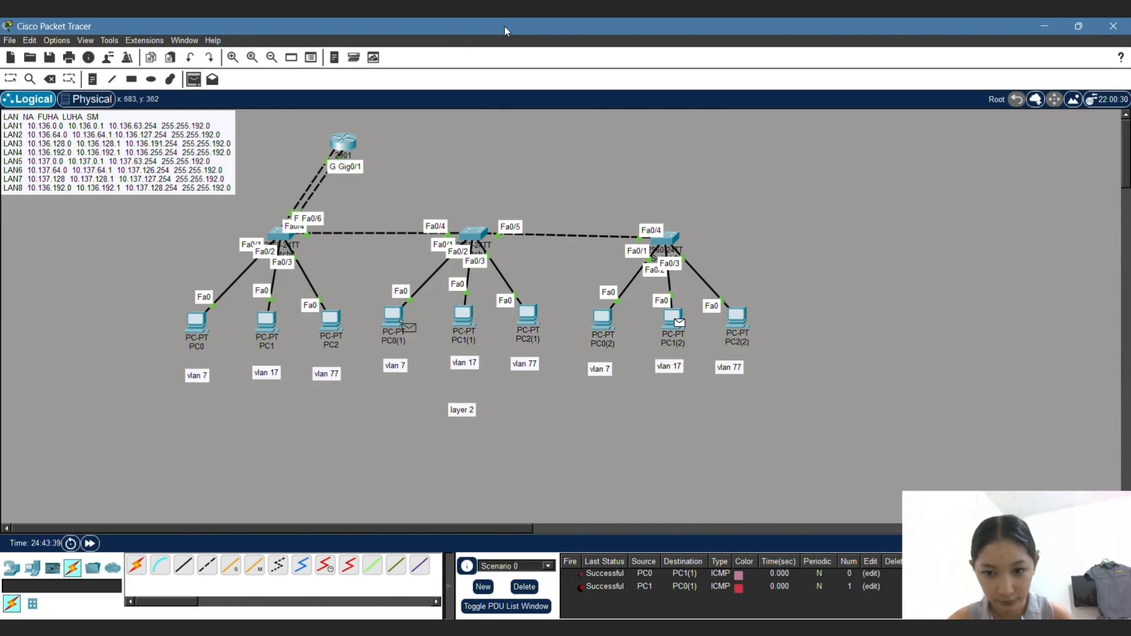
left_click(206, 322)
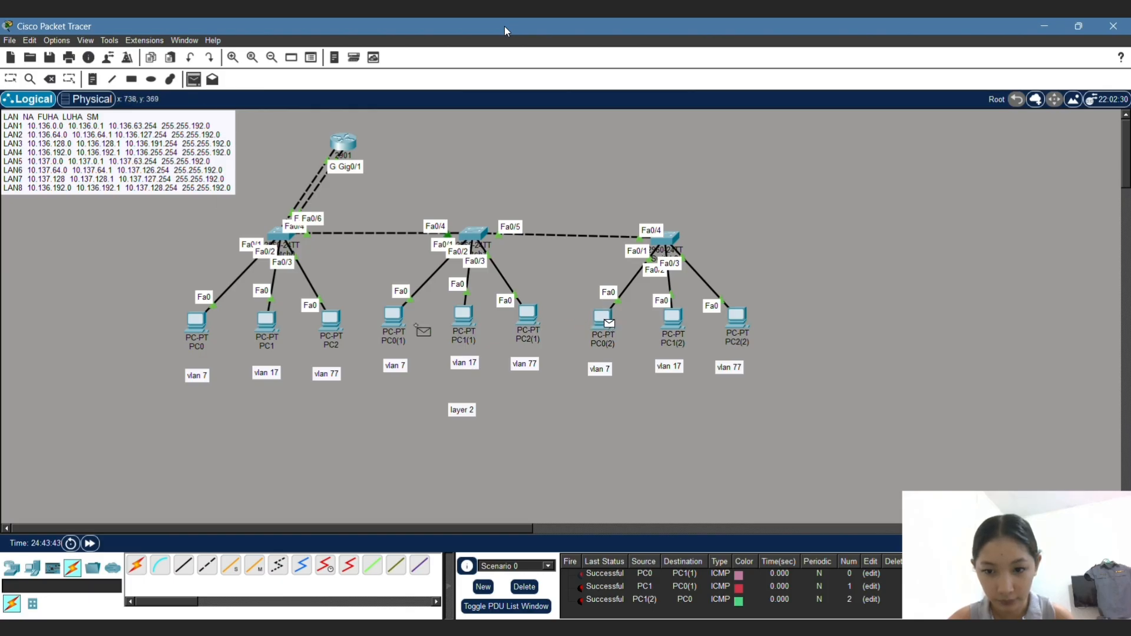
left_click(463, 320)
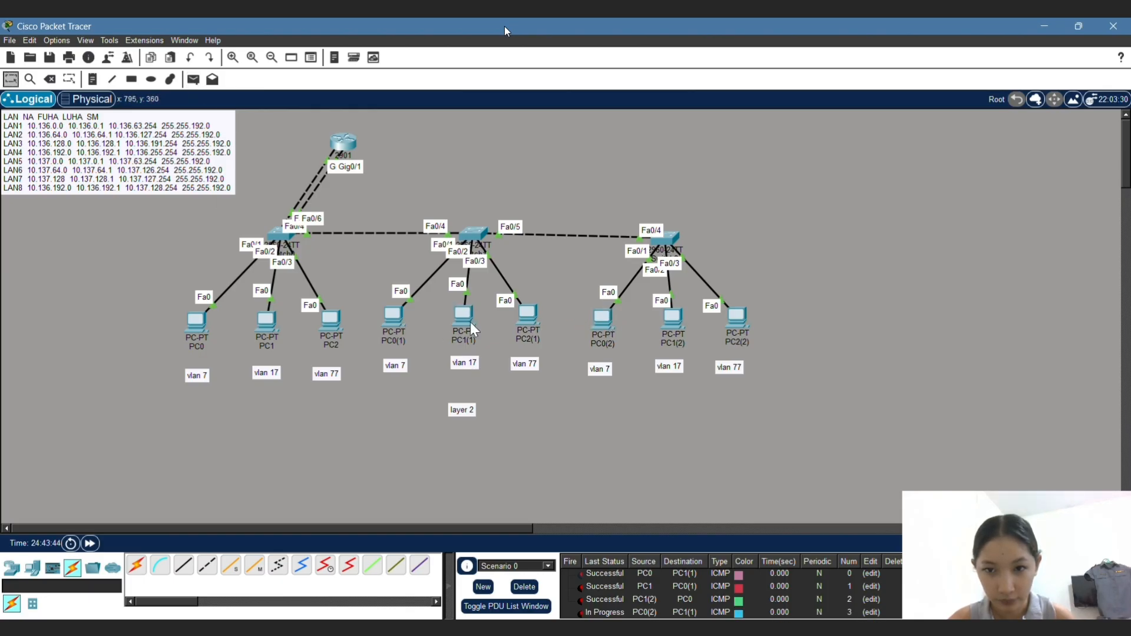
Step: Send a simple test PDU from PC1 to PC0(2)
left_click(194, 79)
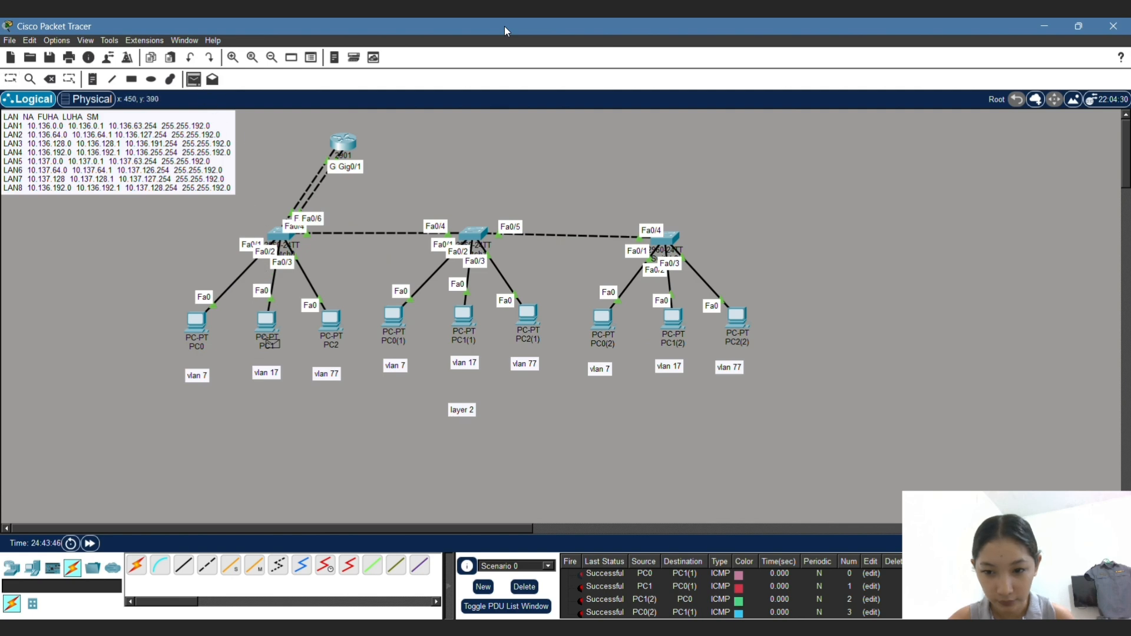
left_click(266, 323)
left_click(602, 321)
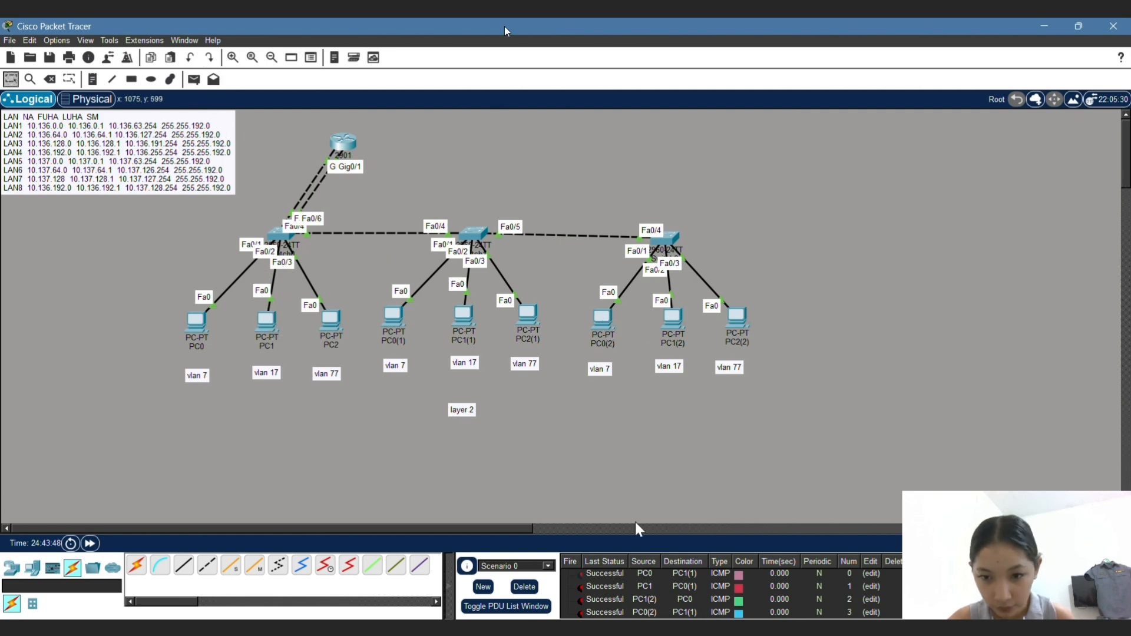
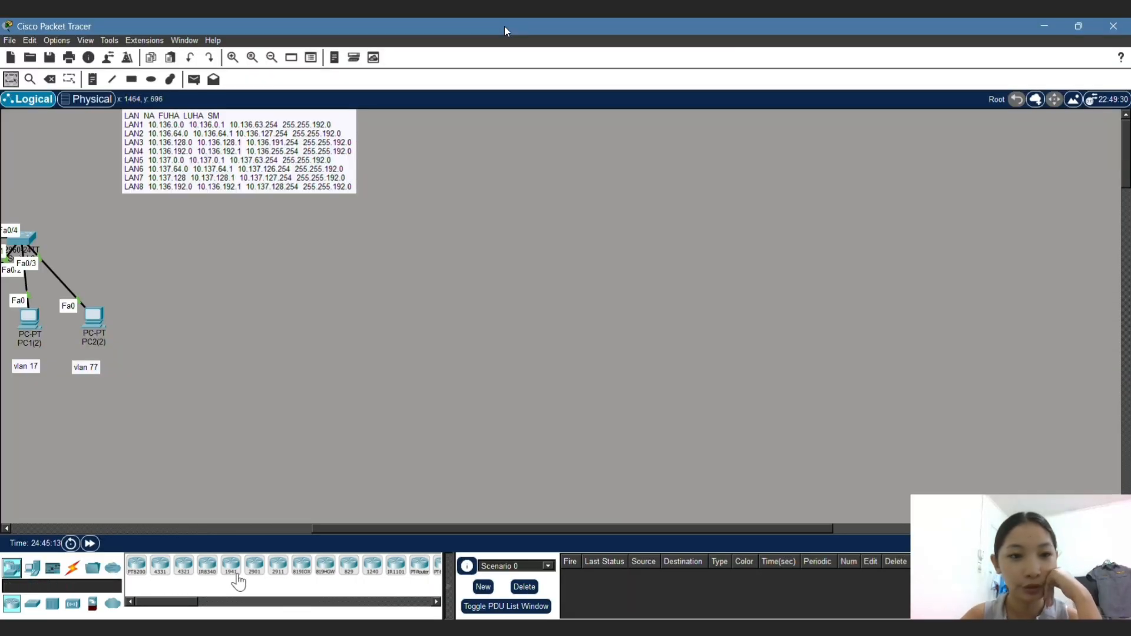
Step: Place a 2901 router in the empty workspace beside the existing network, with three 2960 switches aligned in a row below it
left_click(255, 565)
left_click(558, 154)
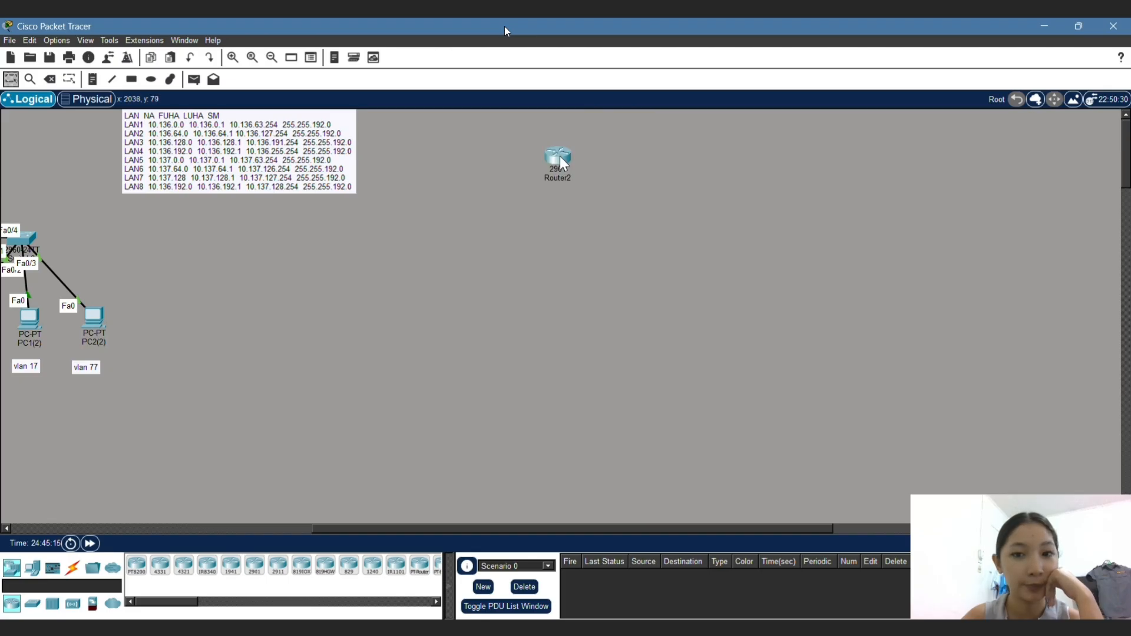
left_click(32, 603)
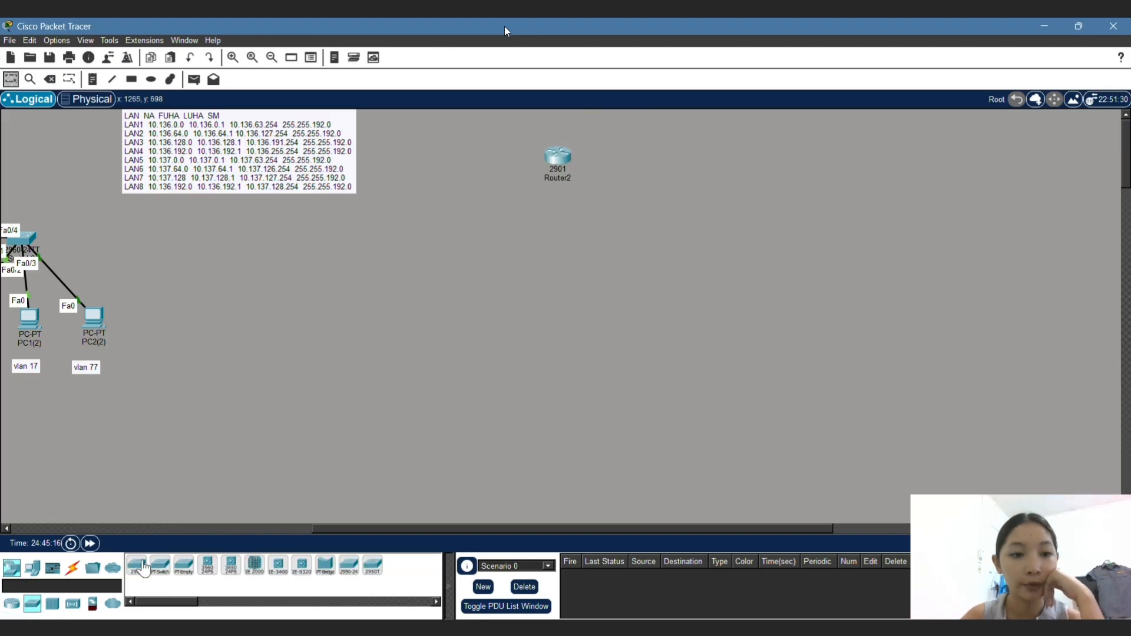
left_click(137, 566)
left_click(398, 251)
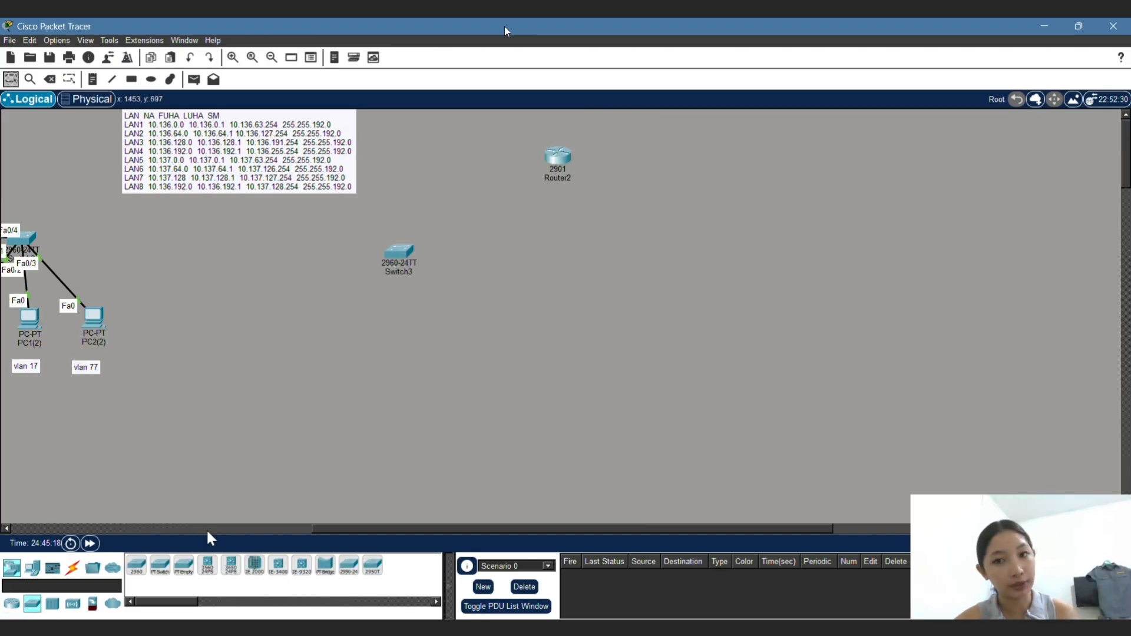
left_click(142, 568)
left_click(556, 265)
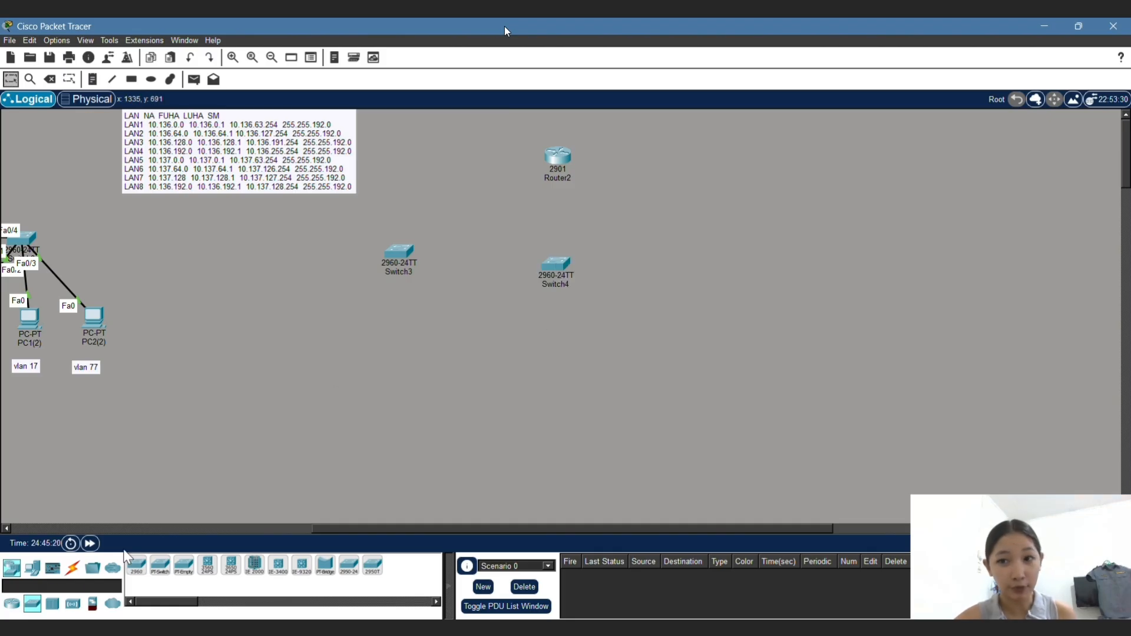
left_click(136, 566)
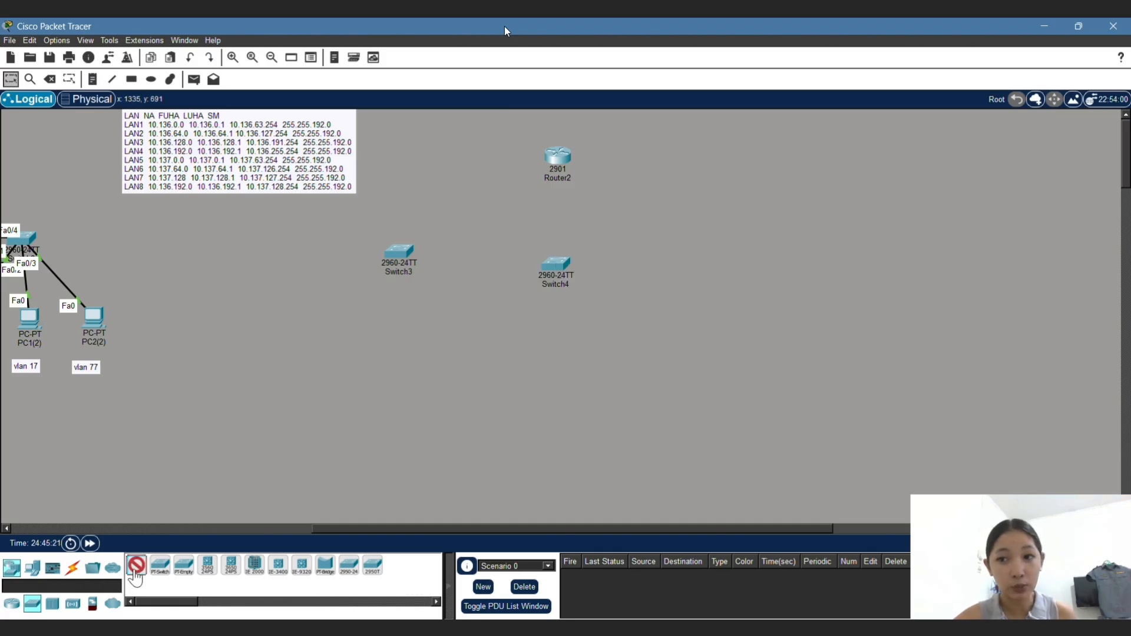
left_click(702, 247)
left_click_drag(562, 258, 554, 253)
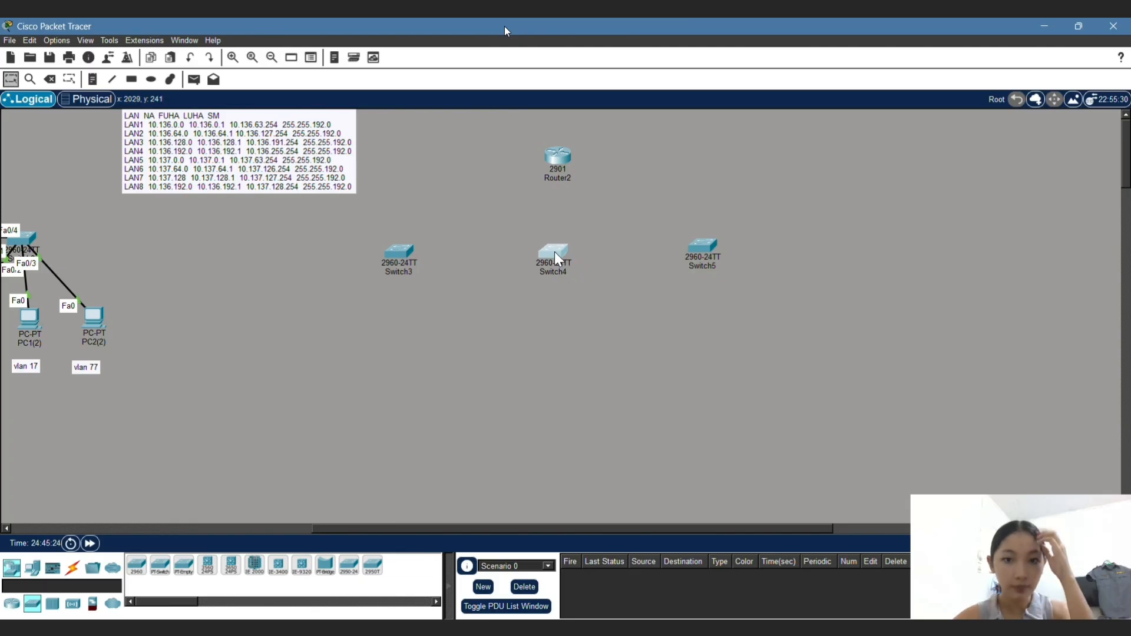
Step: Place two PCs side by side below Switch3
left_click(32, 567)
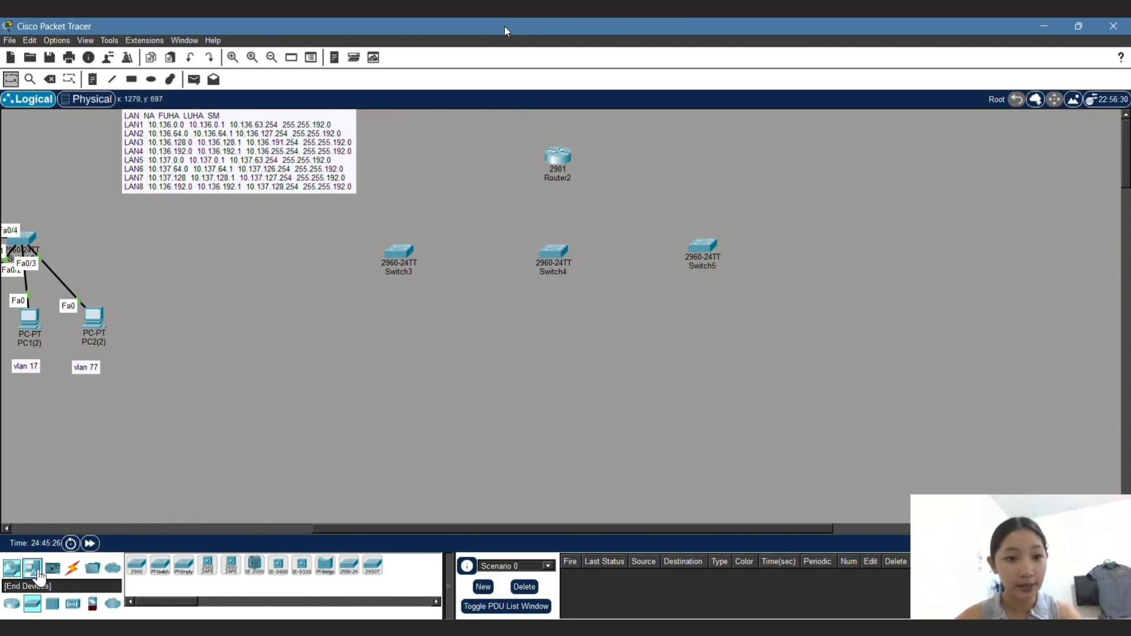
left_click(137, 566)
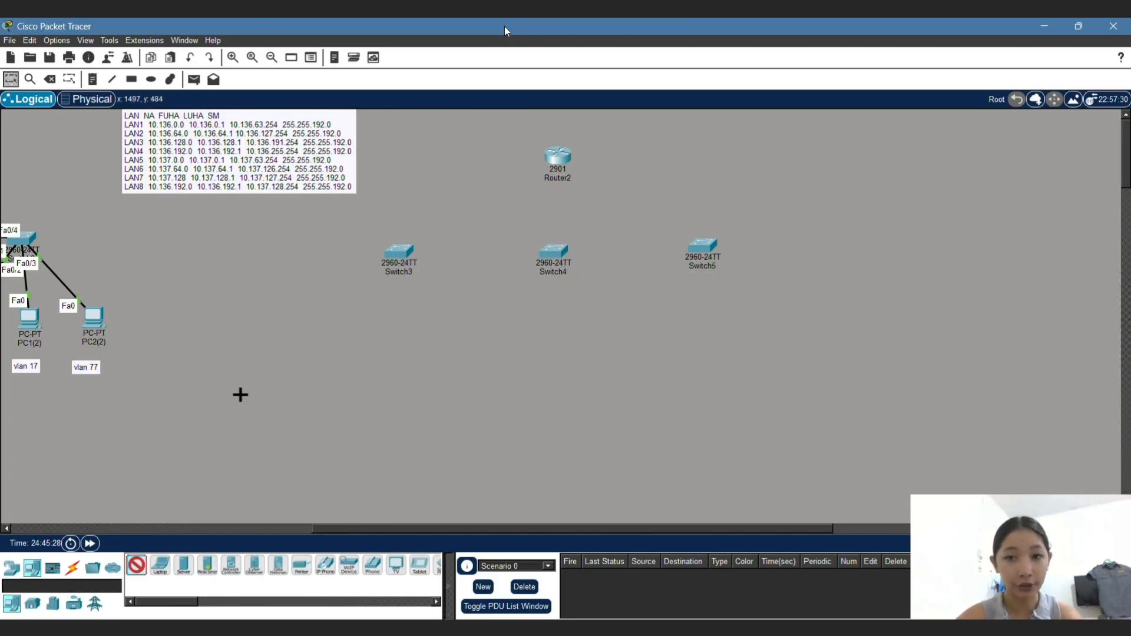
left_click(318, 328)
left_click(139, 565)
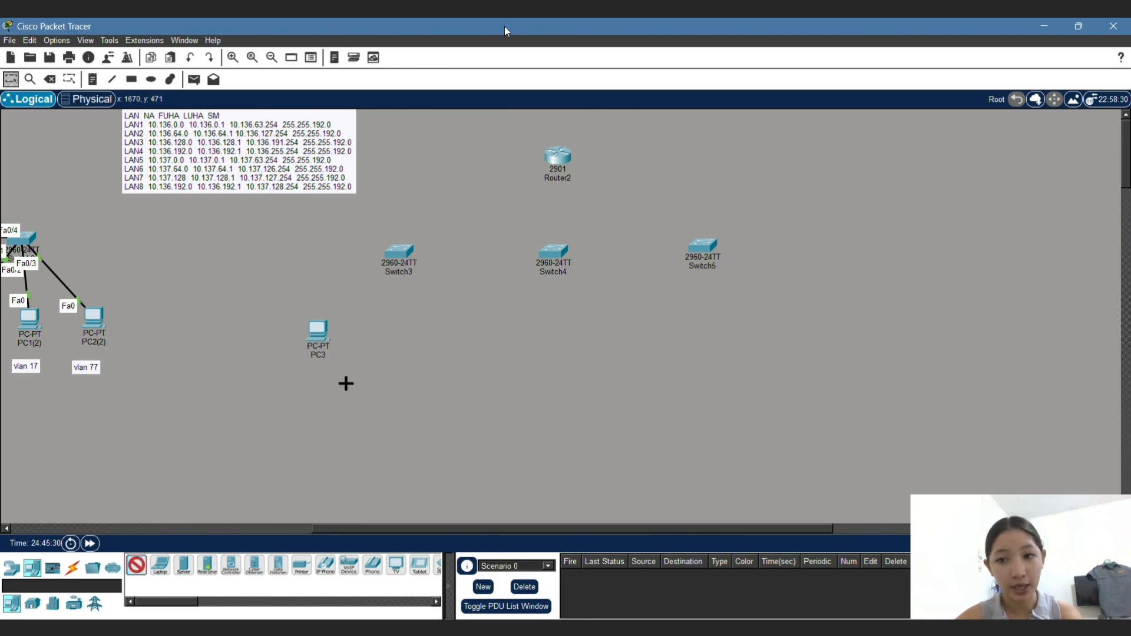
left_click(390, 339)
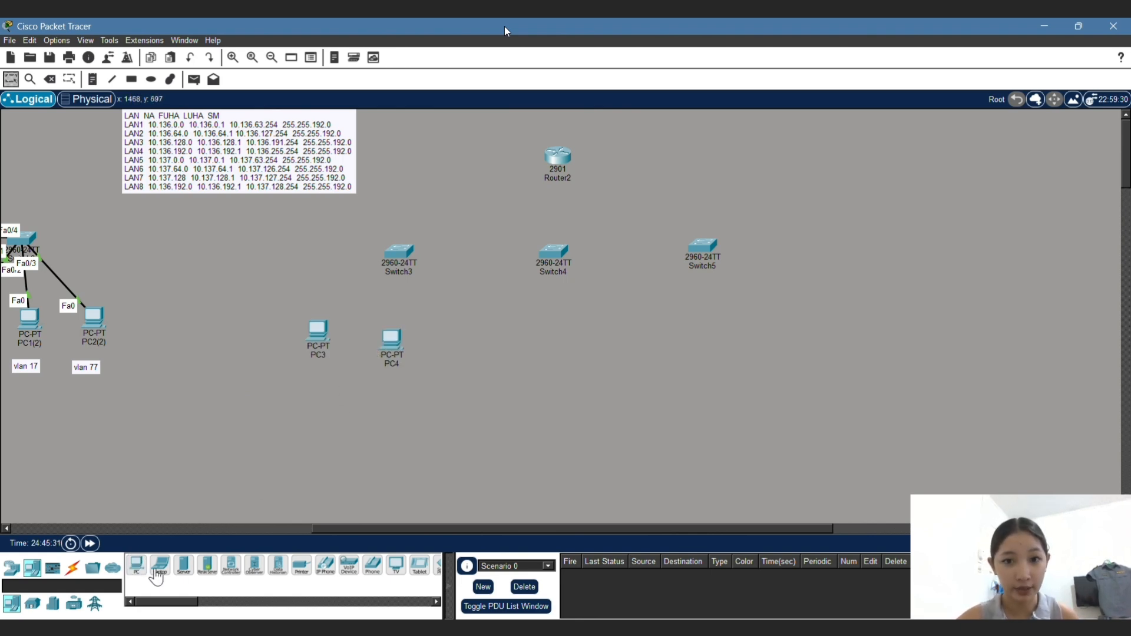
Step: Place three PCs in a row below Switch4
left_click(137, 566)
left_click(501, 339)
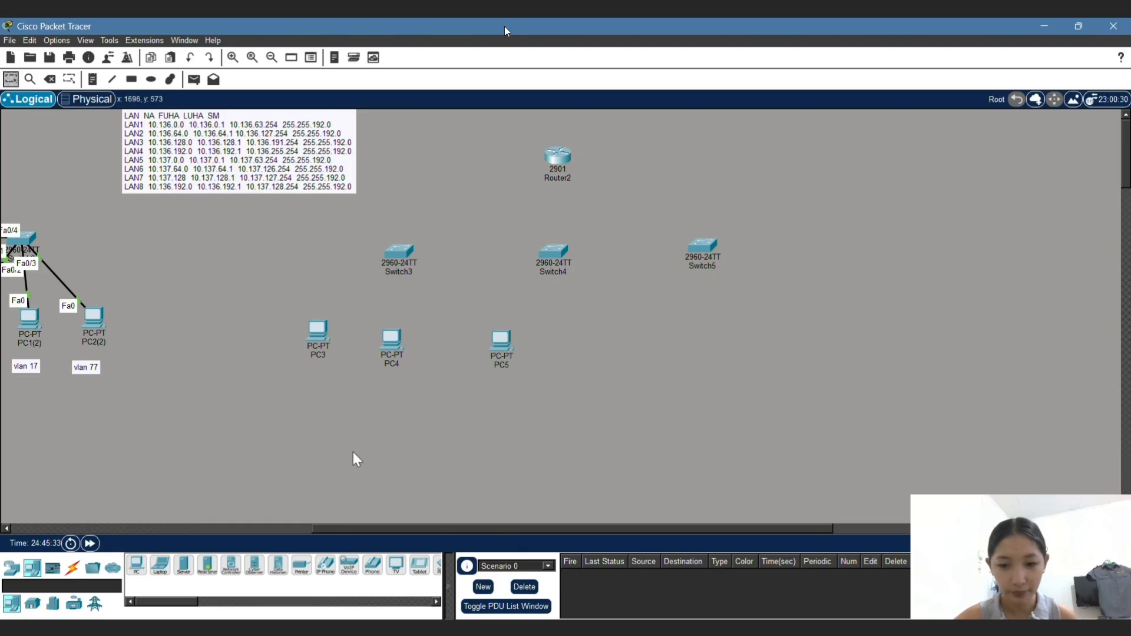
left_click(137, 565)
left_click(553, 339)
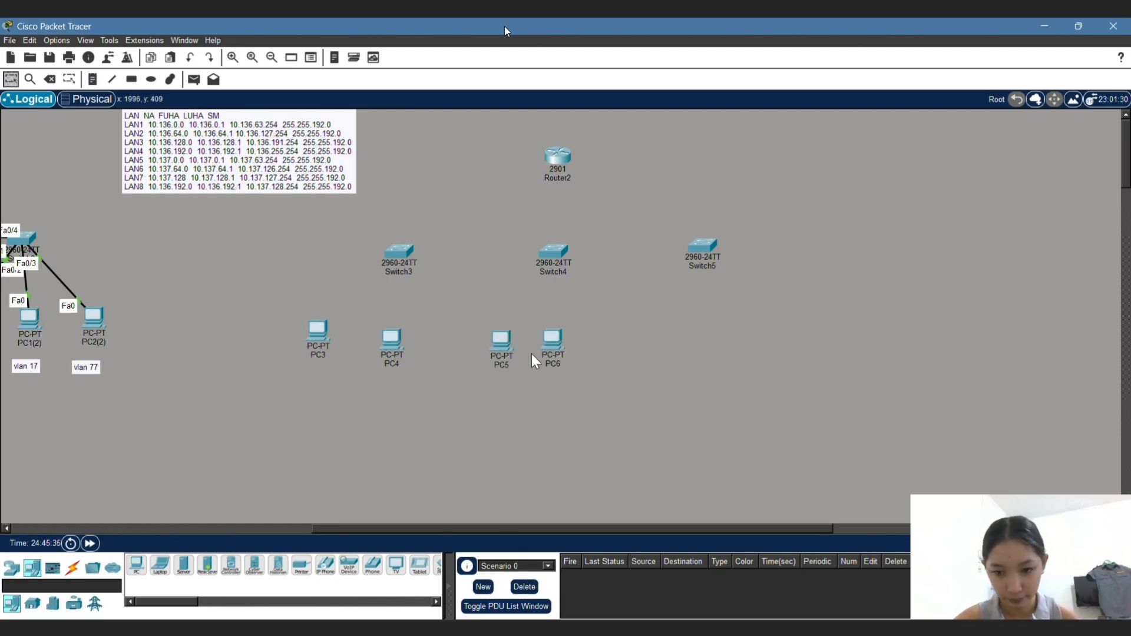
left_click(137, 565)
left_click(604, 342)
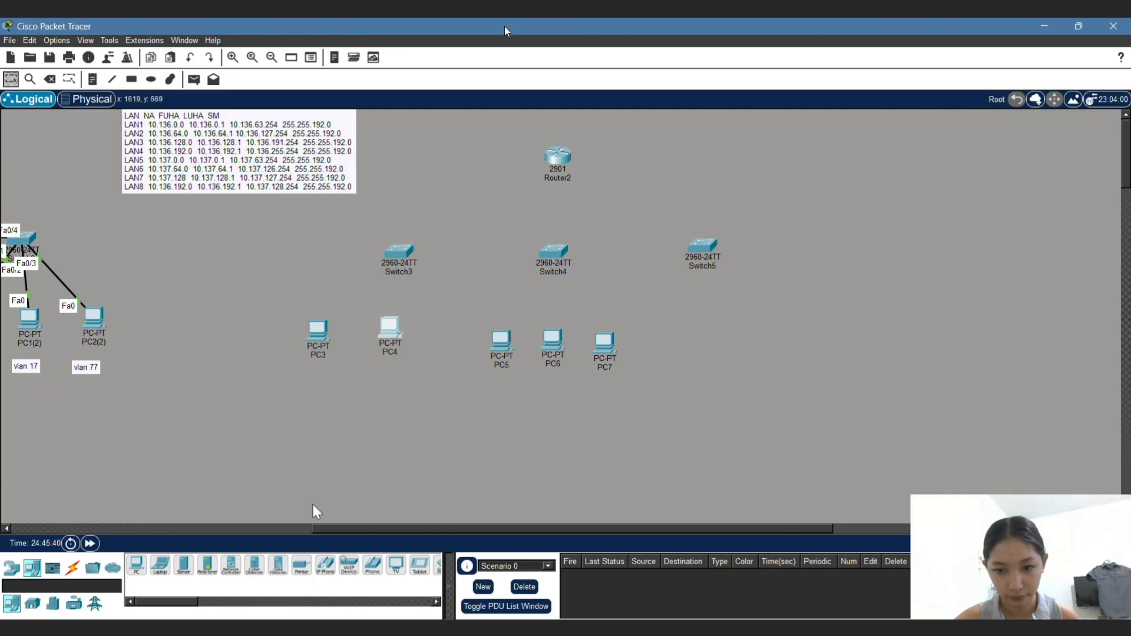
Step: Place two PCs side by side below Switch5
left_click(137, 566)
left_click(691, 343)
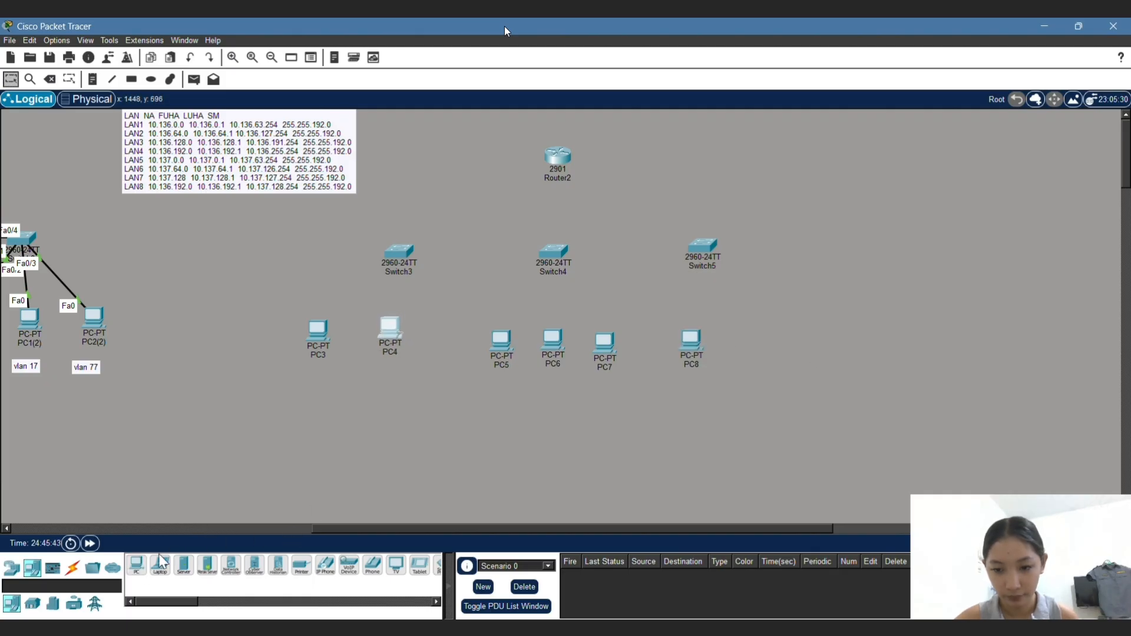
left_click(137, 565)
left_click(749, 339)
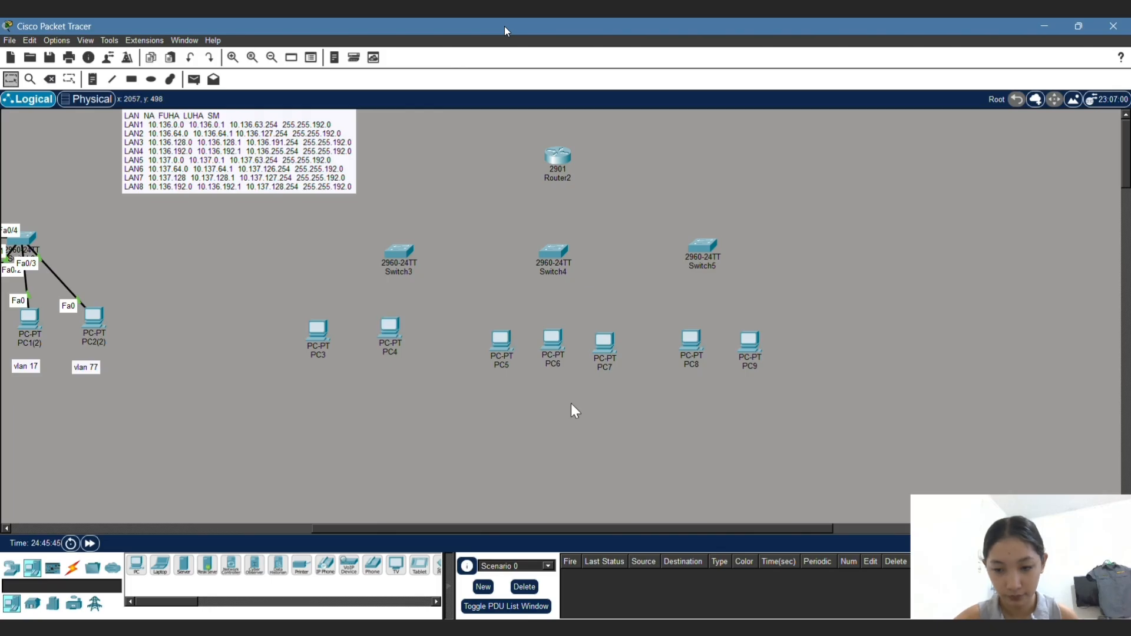
Step: Add the notes "vlan 8" below PC3 and "vlan 18" below PC4
left_click(93, 79)
left_click(304, 380)
type("vlan 8")
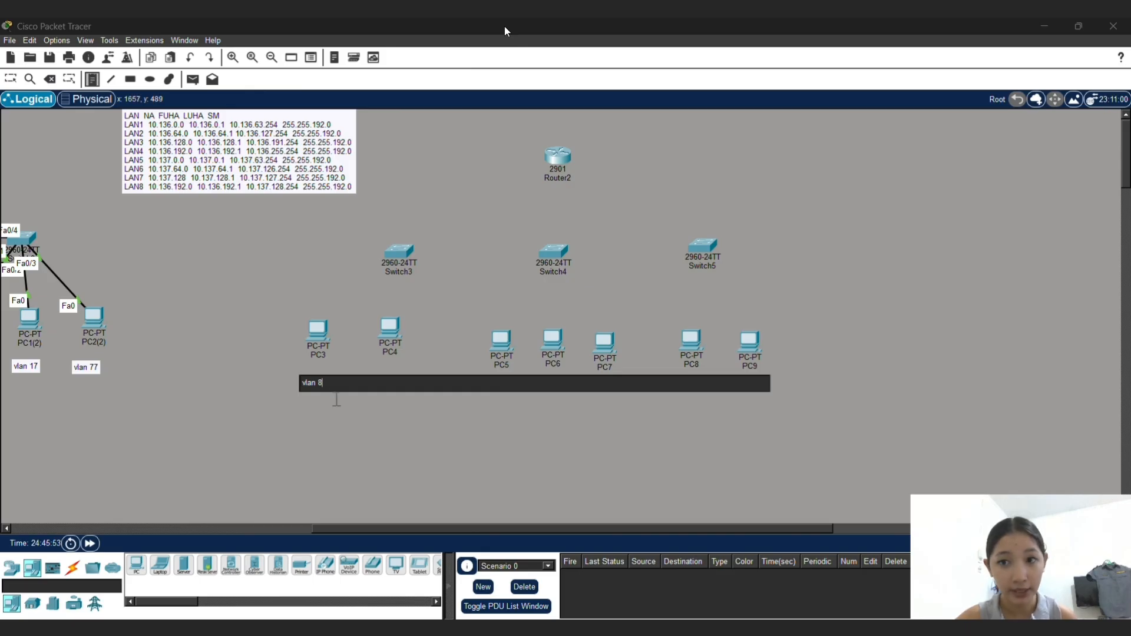
left_click(375, 379)
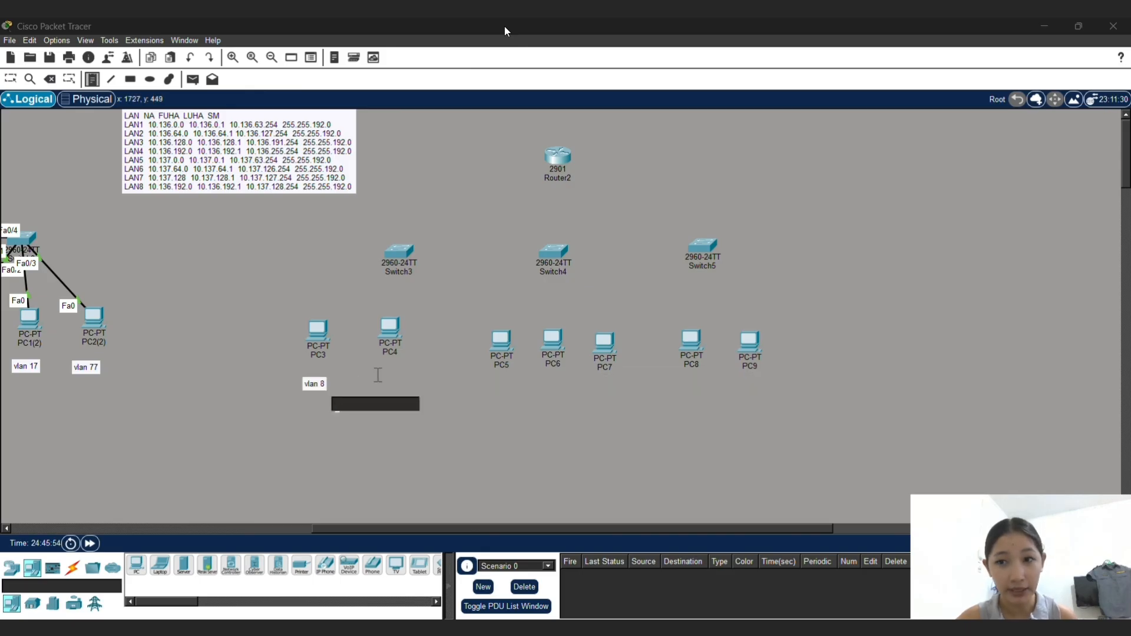
left_click(386, 416)
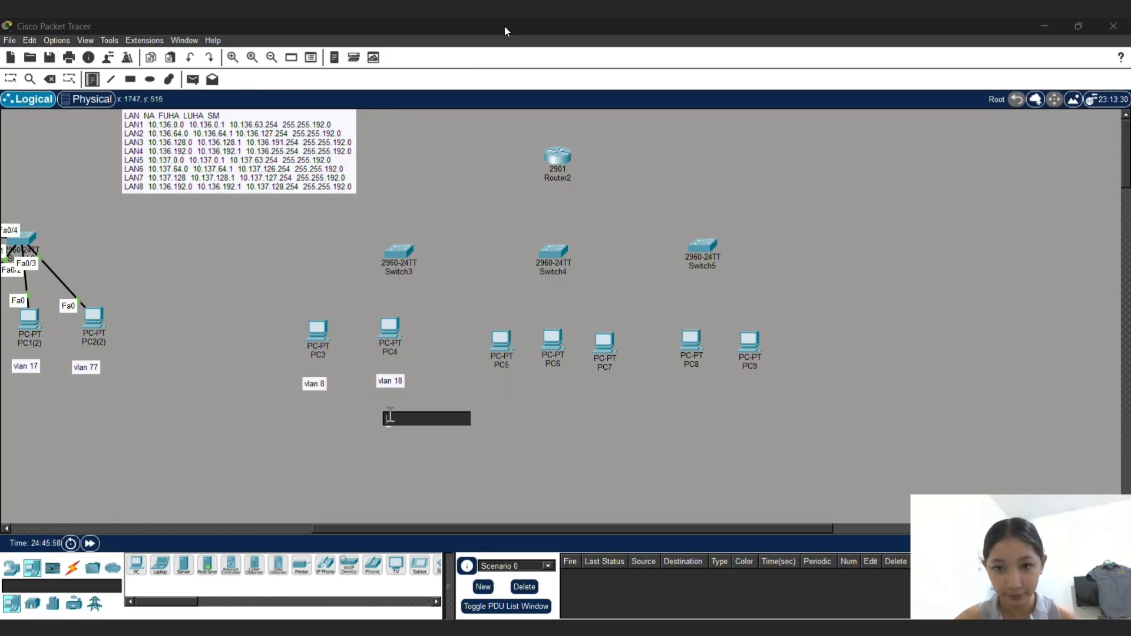
Step: Add the notes "vlan 8" below PC5, "vlan 18" below PC6 and "vlan 88" below PC7
left_click(485, 383)
type("vlan 8")
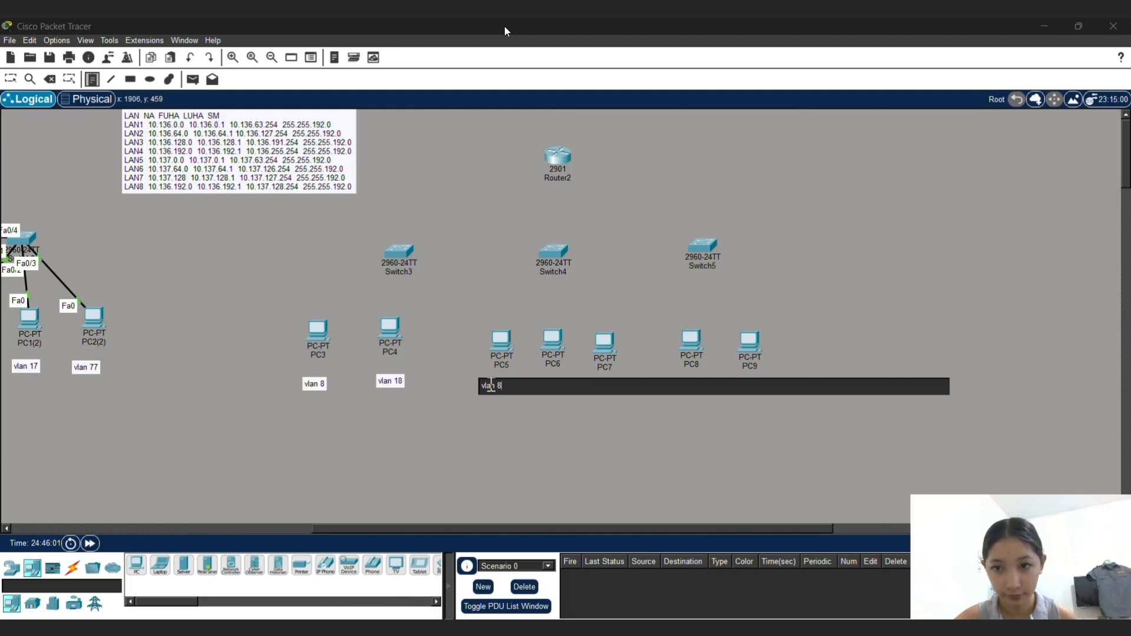
left_click(512, 449)
left_click(535, 383)
type("vla")
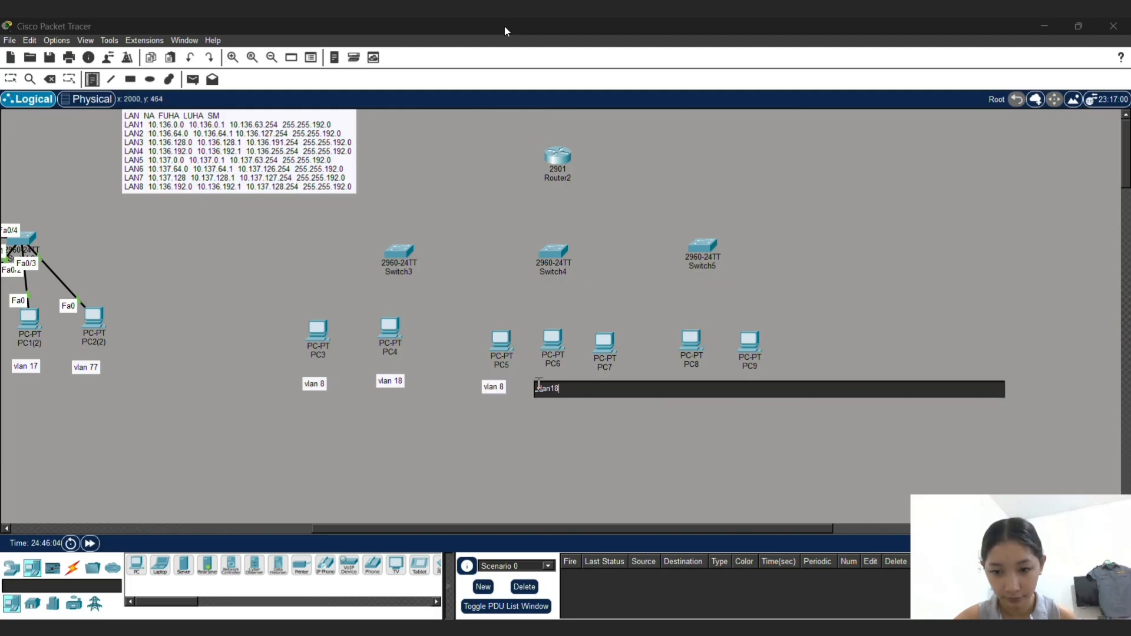
type("n 18")
left_click(552, 413)
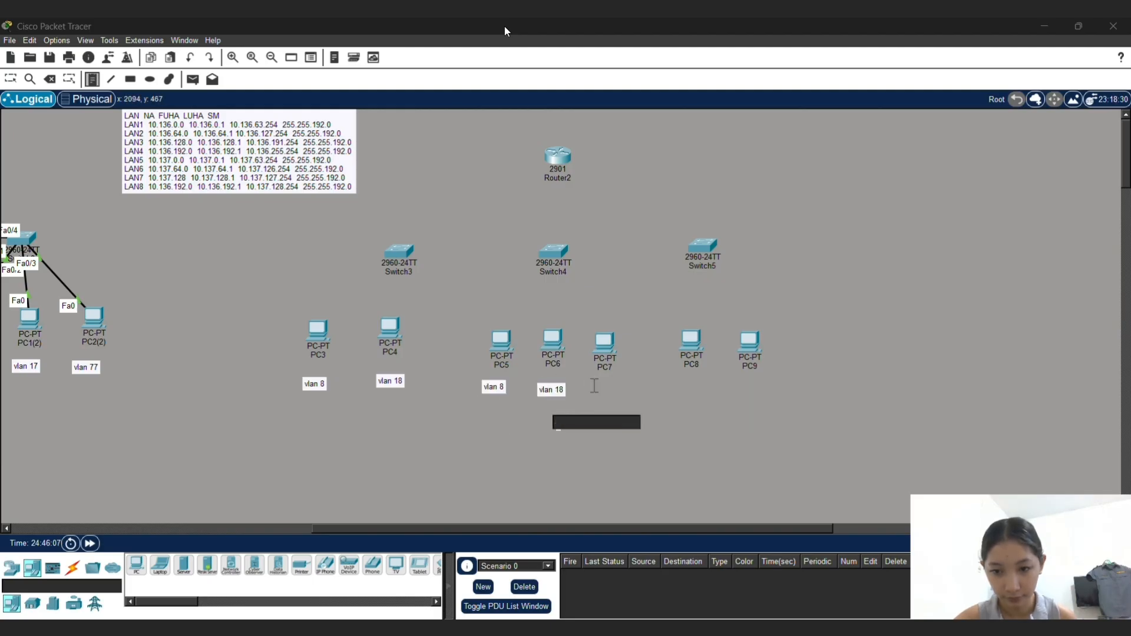
left_click(591, 384)
type("vlan 88")
left_click(601, 416)
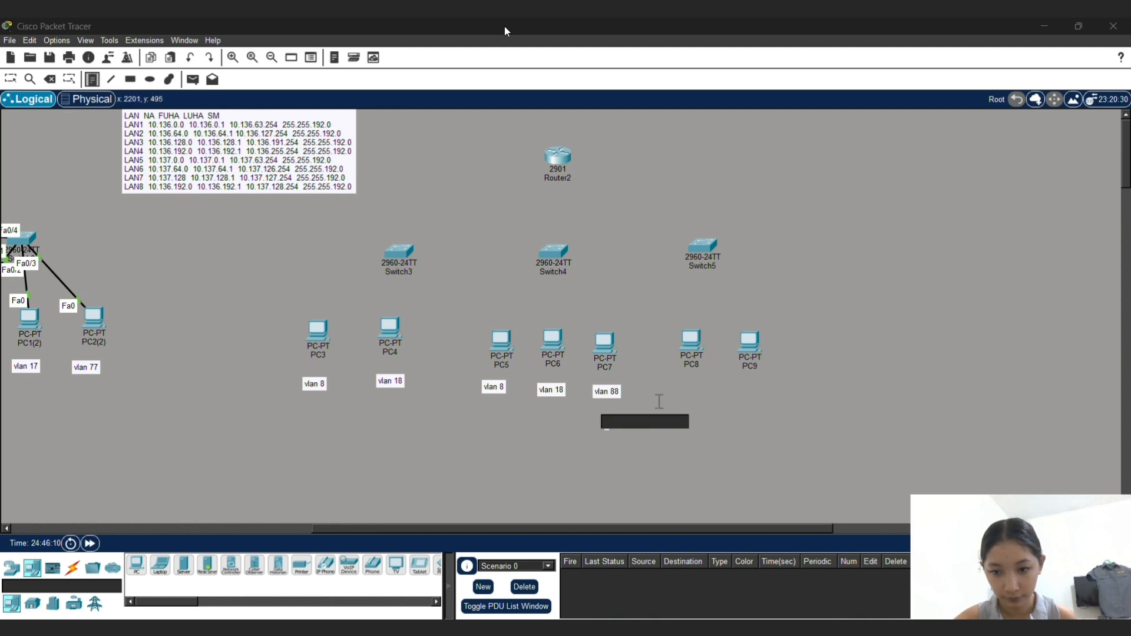
Step: Add the notes "vlan 18" below PC8 and "vlan 88" below PC9, and finish placing notes
left_click(669, 389)
type("vlan")
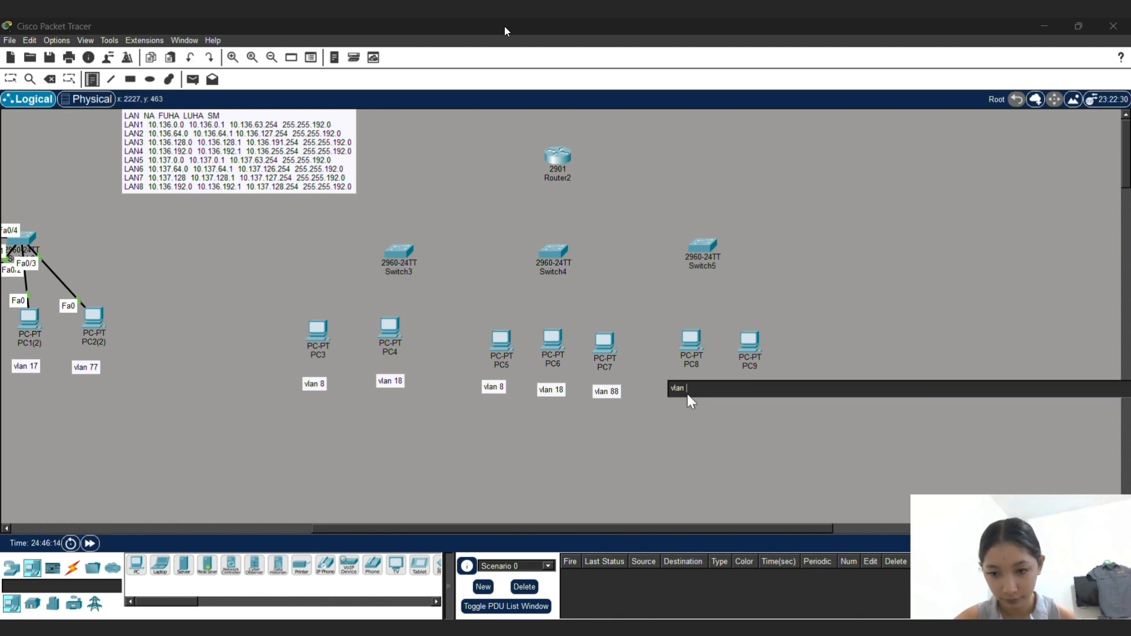
type(" 18")
left_click(693, 419)
left_click(738, 387)
type("vlan")
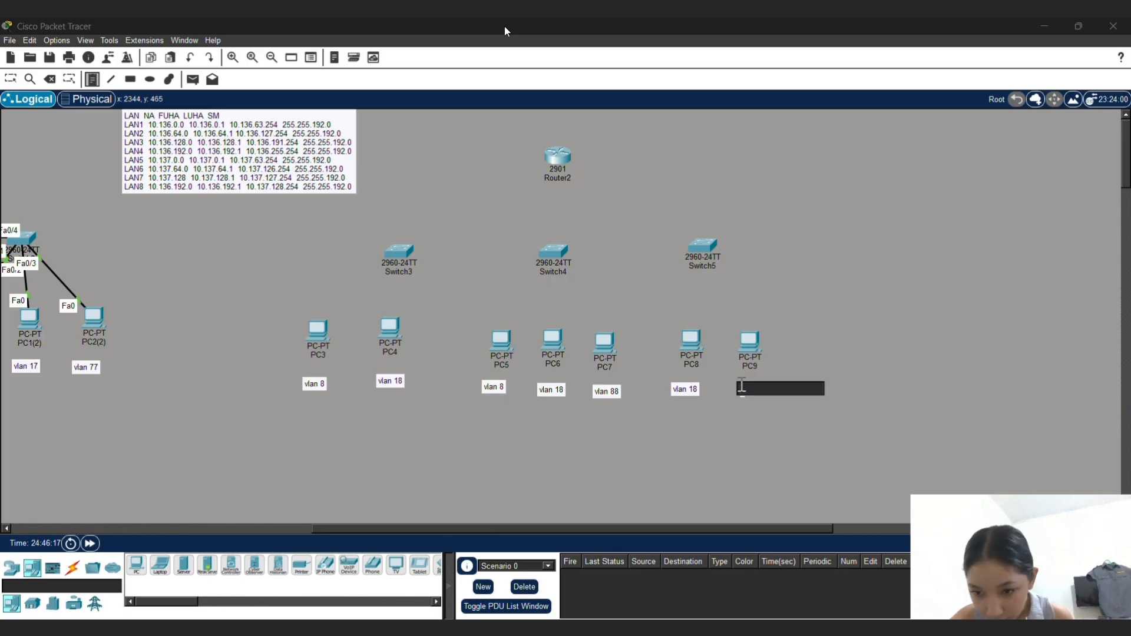
left_click(682, 426)
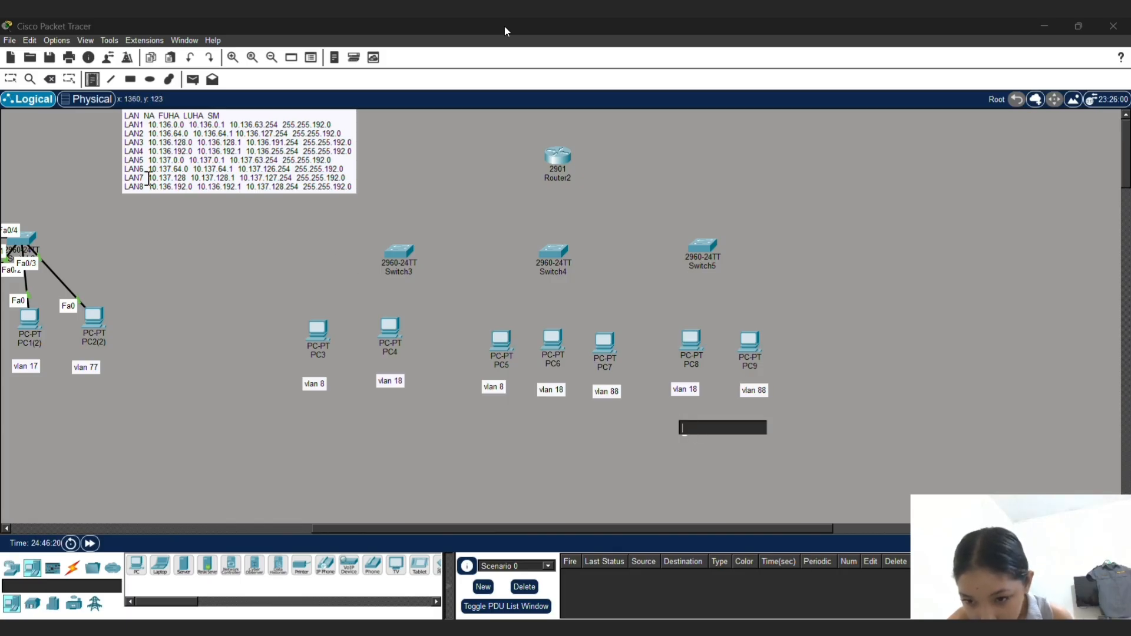
left_click(11, 80)
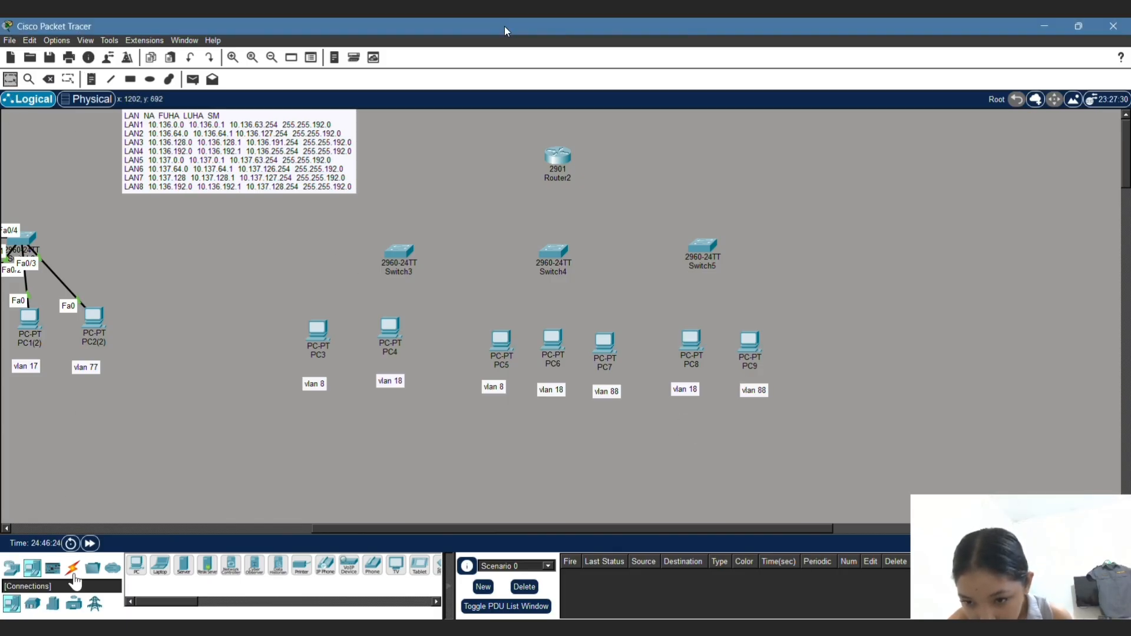
Step: Cable PC3 and PC4 to Switch3 using the automatically chosen connection type
left_click(72, 569)
left_click(136, 565)
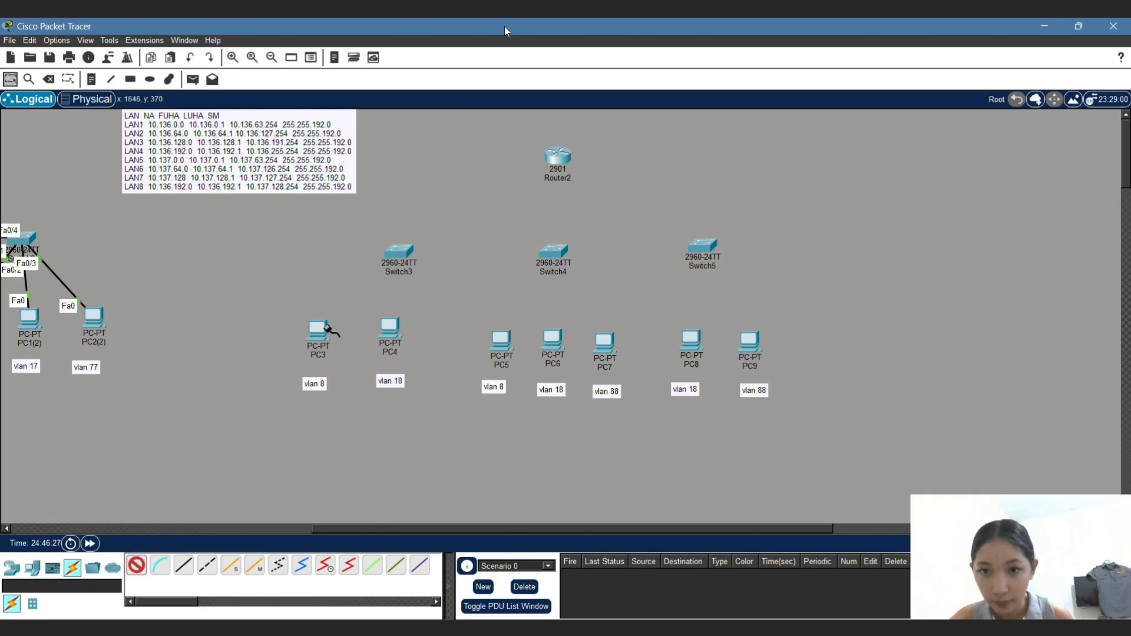
left_click(404, 258)
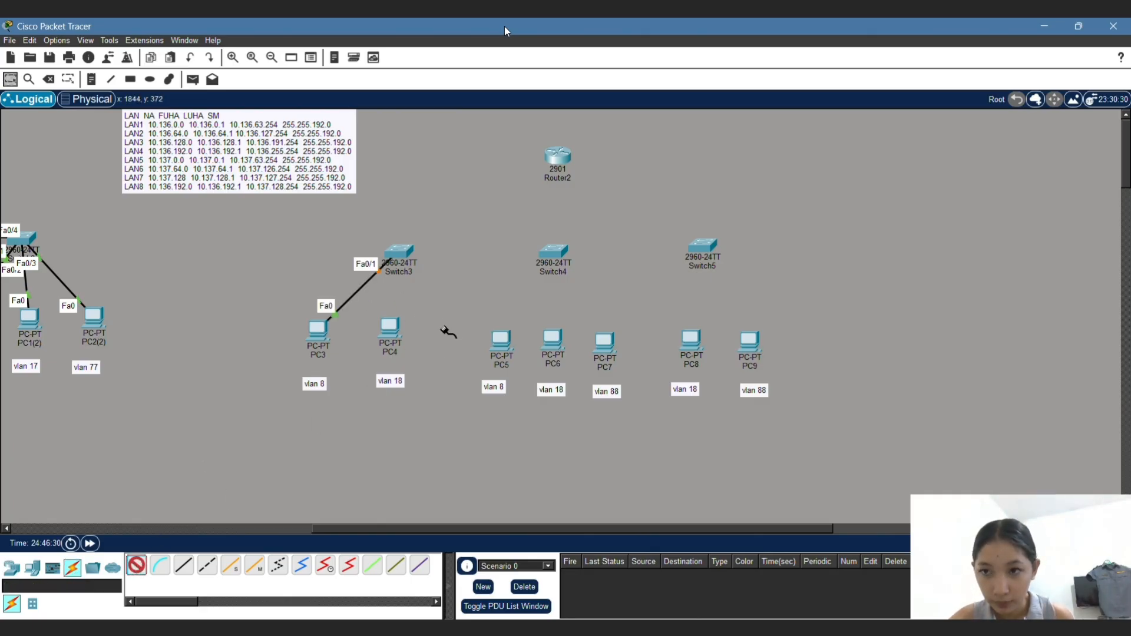
left_click(385, 340)
left_click(403, 254)
Step: Cable PC5, PC6 and PC7 to Switch4 using the automatic connection type
left_click(501, 338)
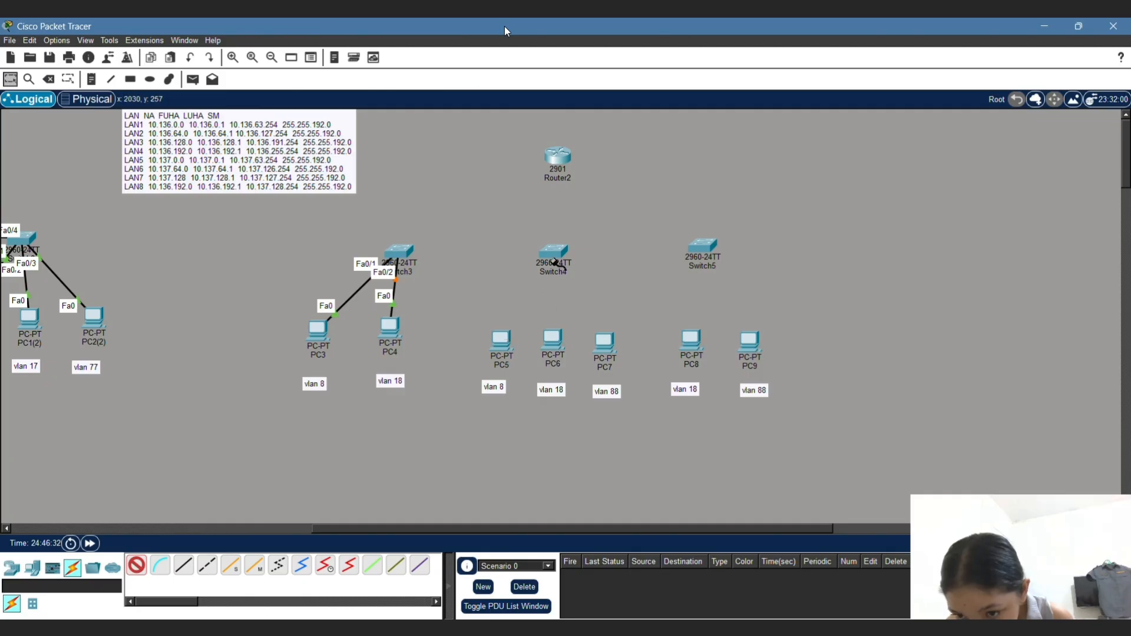
left_click(554, 253)
left_click(554, 339)
left_click(557, 258)
left_click(604, 342)
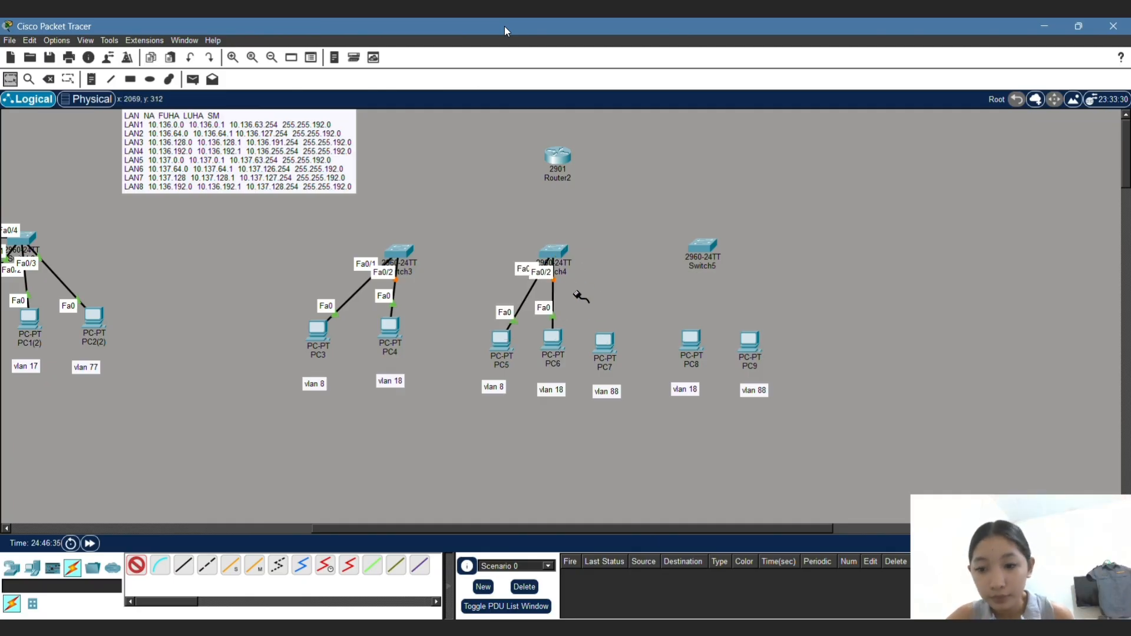
left_click(559, 258)
Step: Cable PC8 and PC9 to Switch5 using the automatic connection type
left_click(692, 337)
left_click(704, 249)
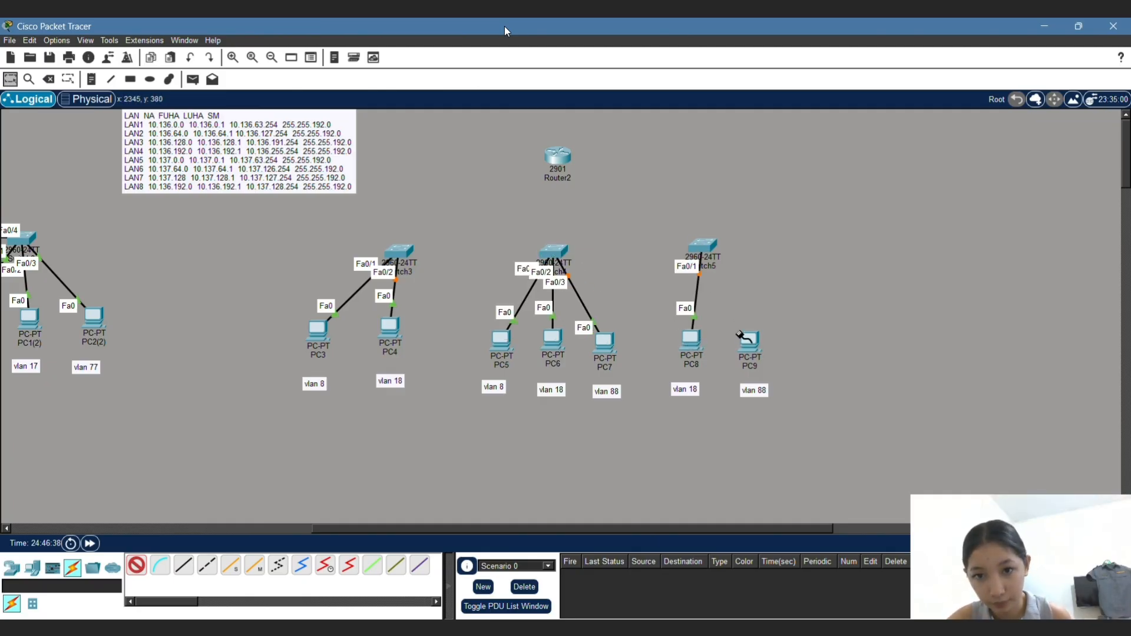
left_click(747, 339)
left_click(709, 251)
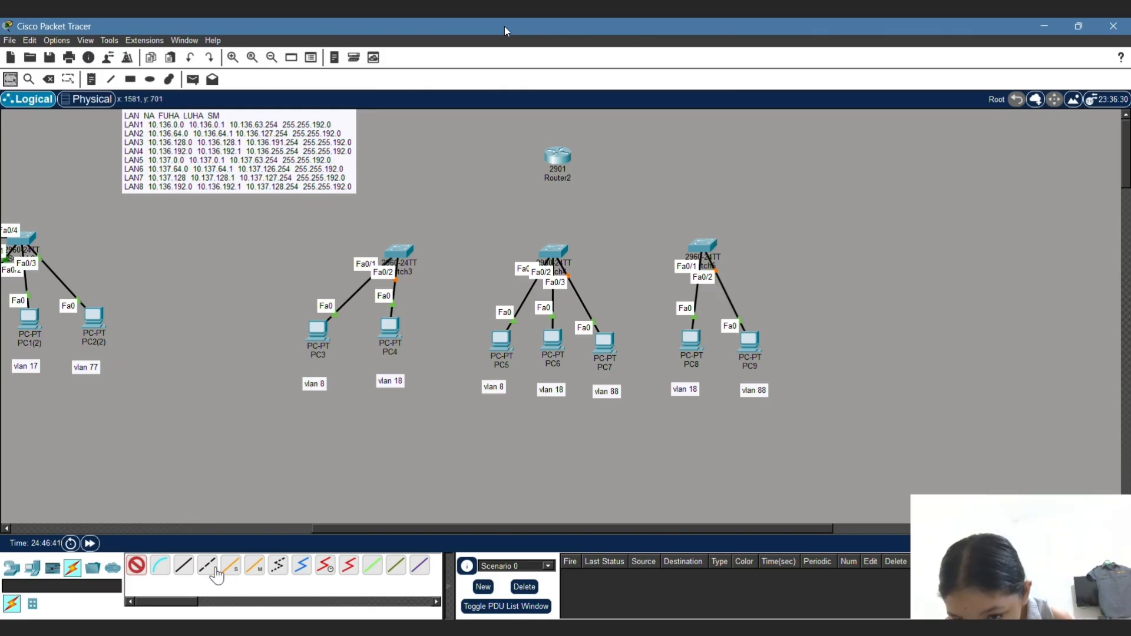
Step: Connect Switch3 FastEthernet0/3 to Switch4 FastEthernet0/4 with a copper cross-over cable
left_click(207, 565)
left_click(403, 246)
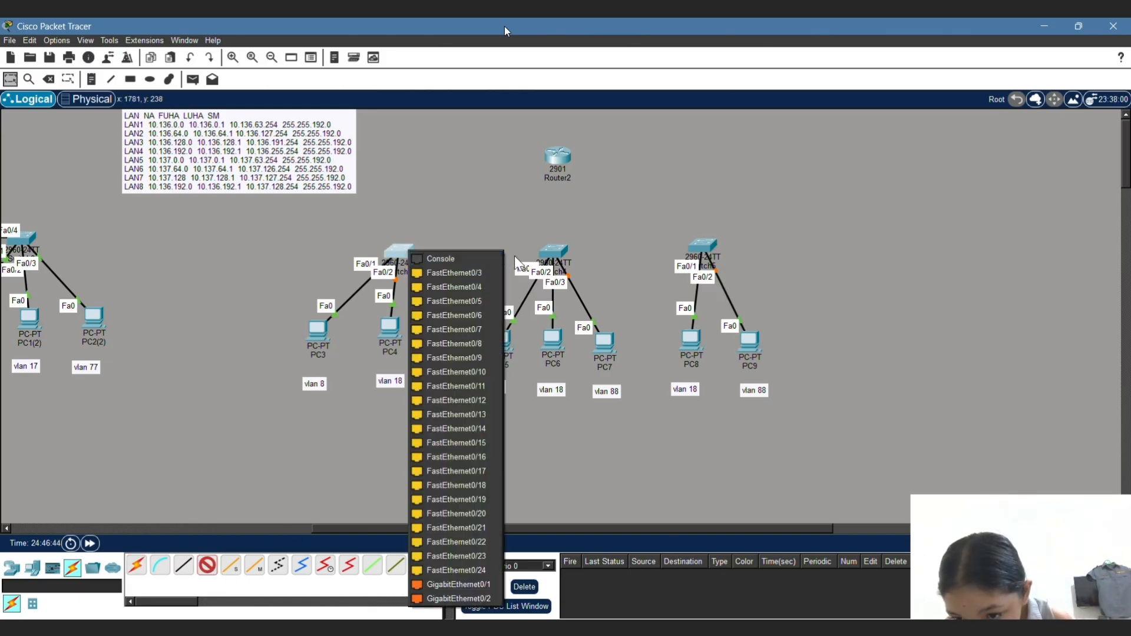
left_click(479, 234)
left_click(408, 251)
left_click(490, 233)
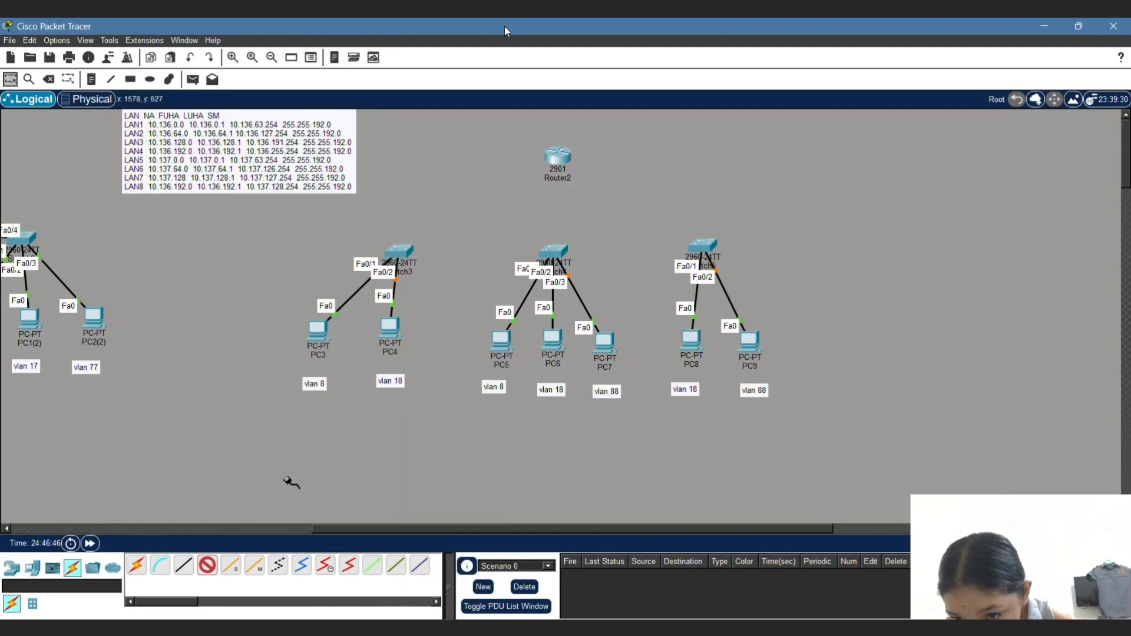
left_click(398, 254)
left_click(447, 274)
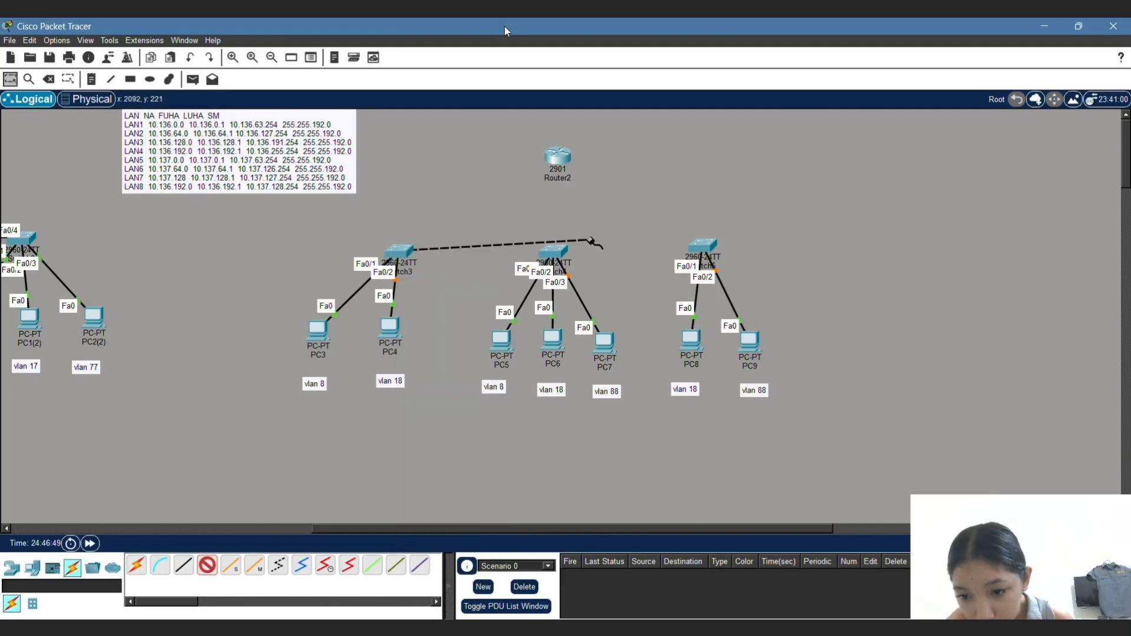
left_click(553, 252)
left_click(589, 278)
Step: Connect Switch4 to Switch5 using the automatically chosen connection type
left_click(133, 567)
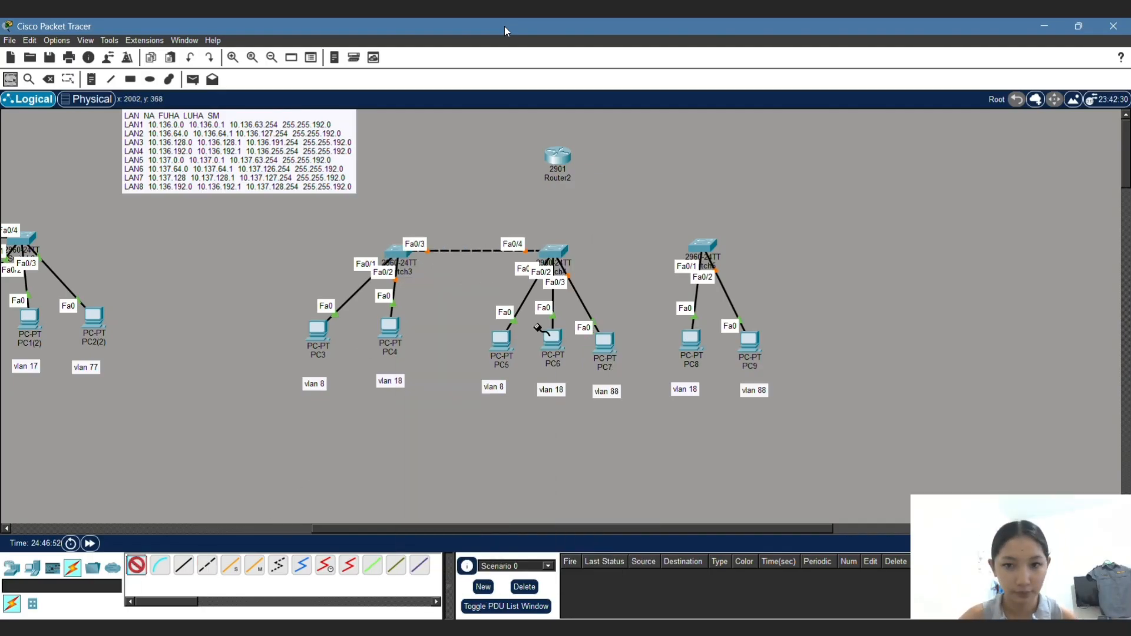
left_click(558, 249)
left_click(705, 247)
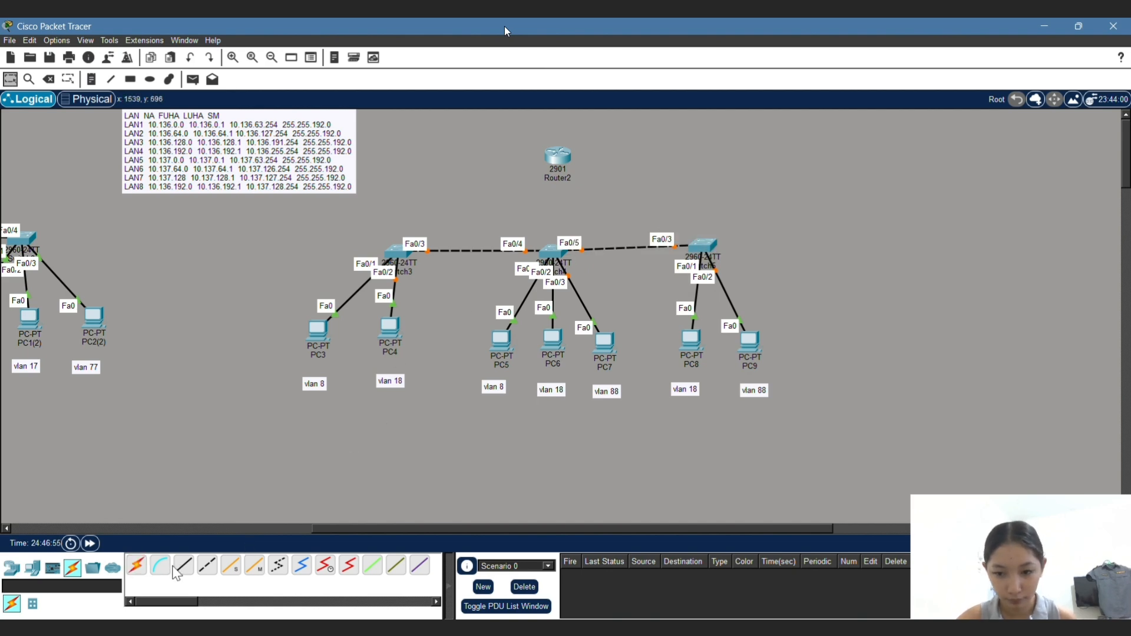
Step: Connect Router2 to Switch4 with an automatically chosen cable, and shift Switch5 slightly into line with the other switches
left_click(136, 566)
left_click(558, 157)
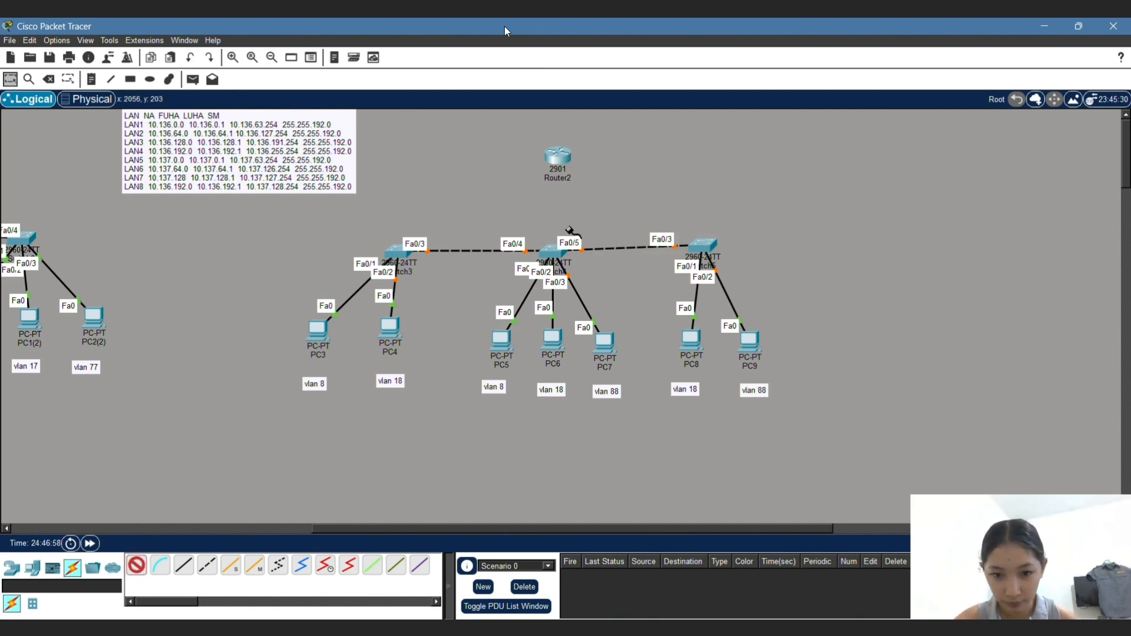
left_click(553, 251)
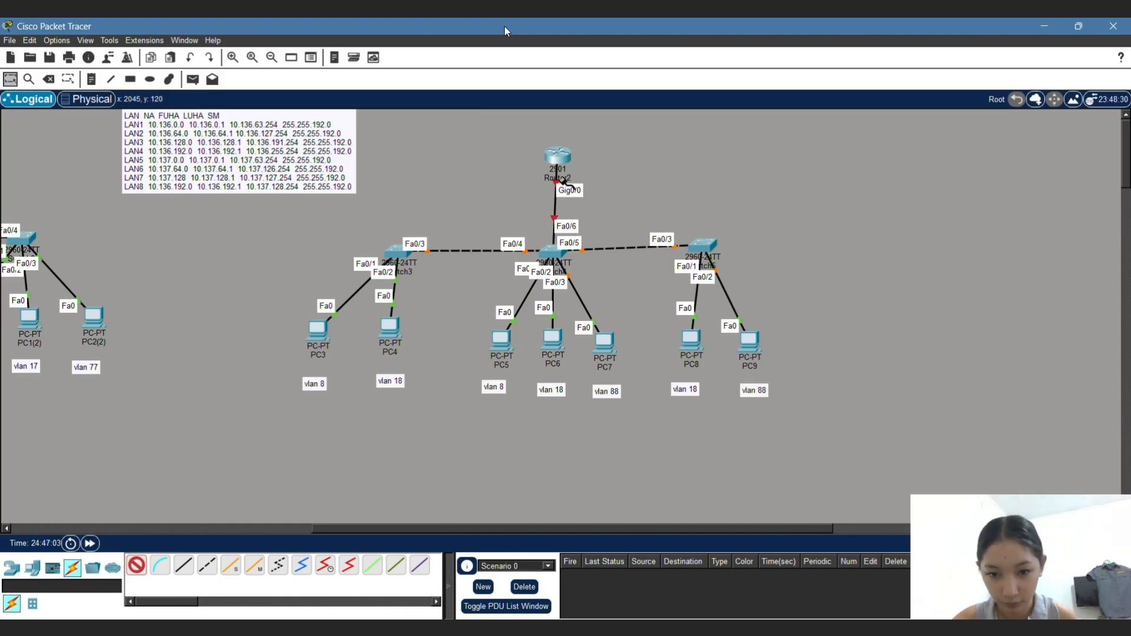
left_click(12, 80)
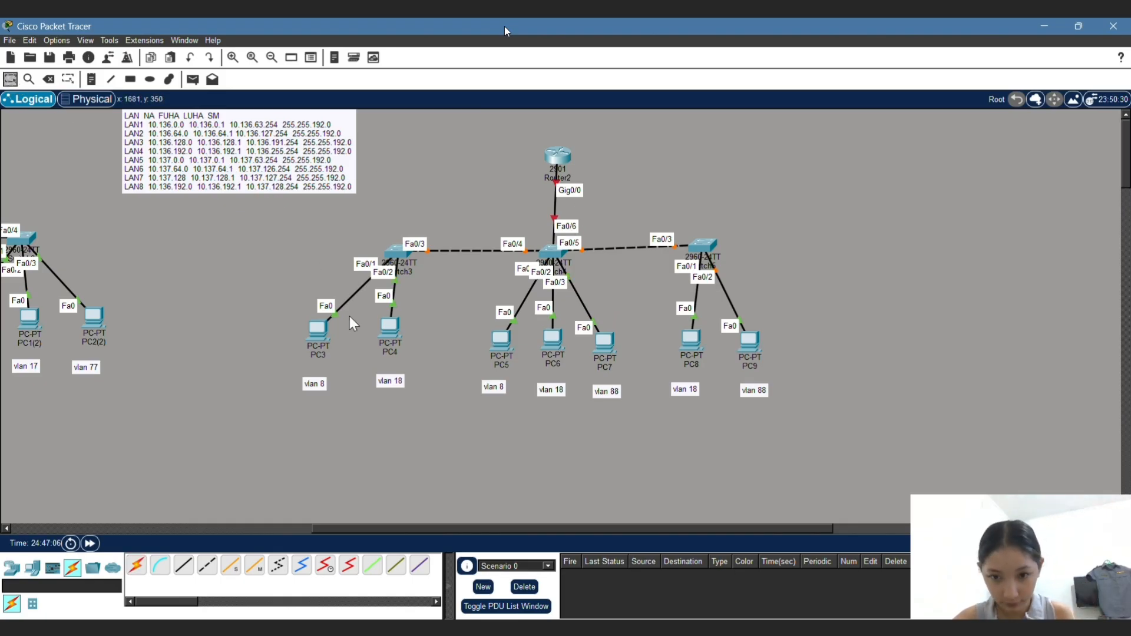
left_click_drag(707, 248, 712, 254)
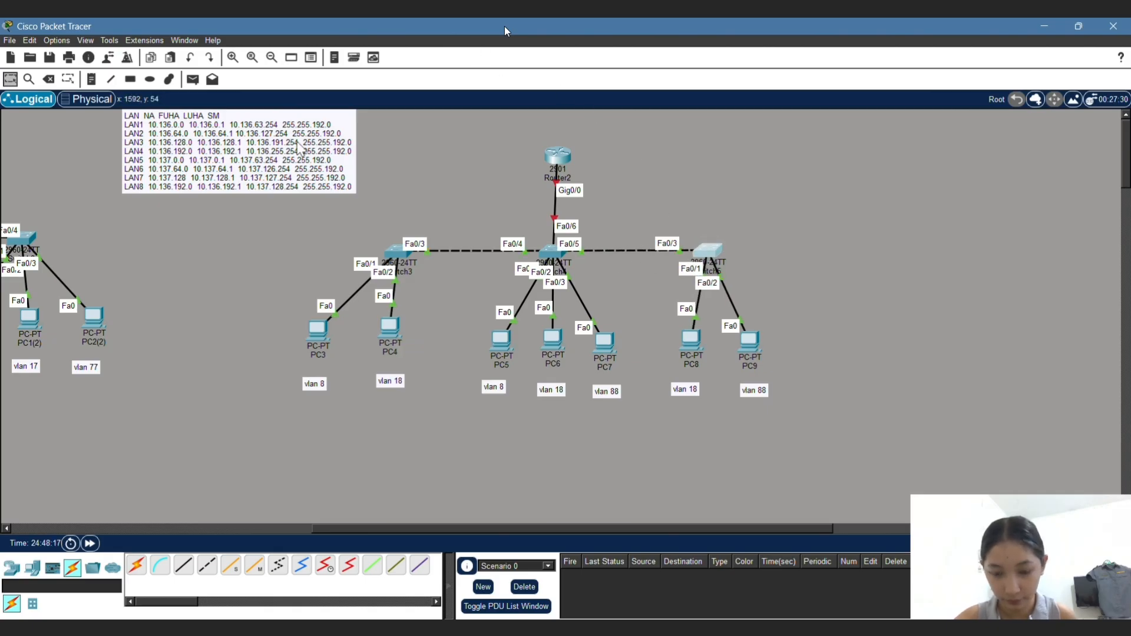
Step: Copy LAN4's first usable host address, 10.136.192.1, from the addressing note
double_click(300, 148)
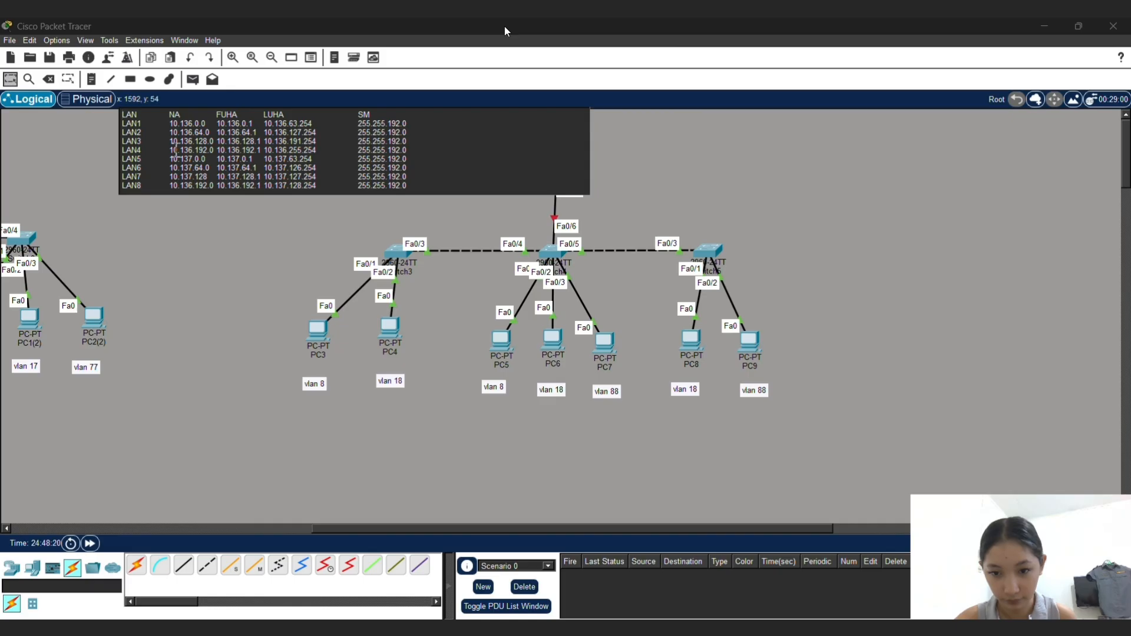
left_click_drag(217, 149, 261, 150)
key("ctrl+c")
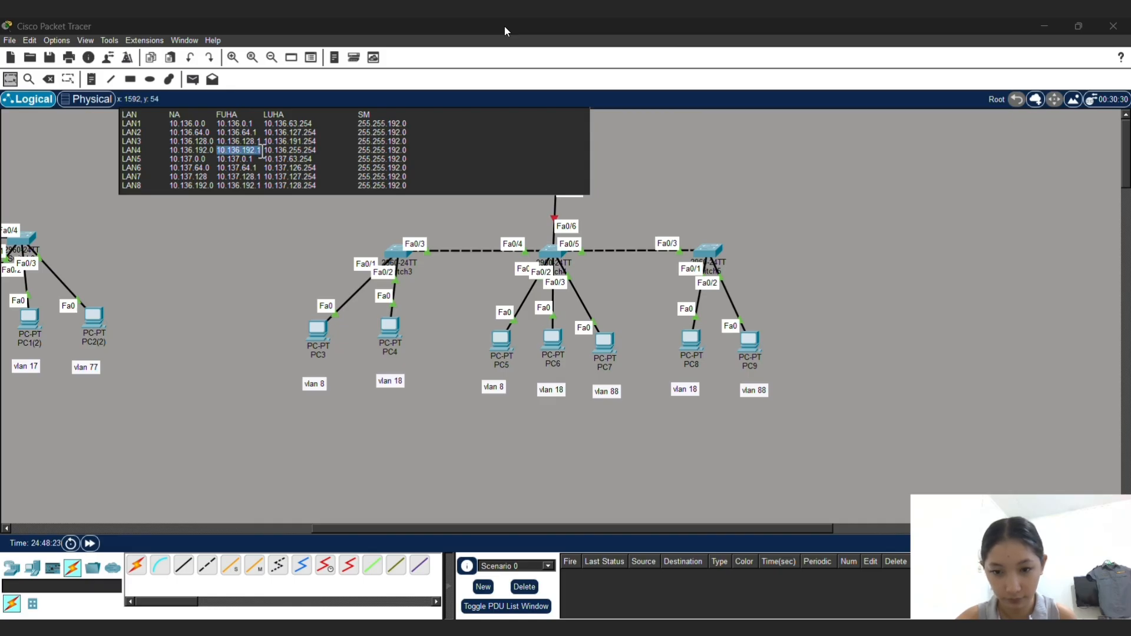
left_click(264, 283)
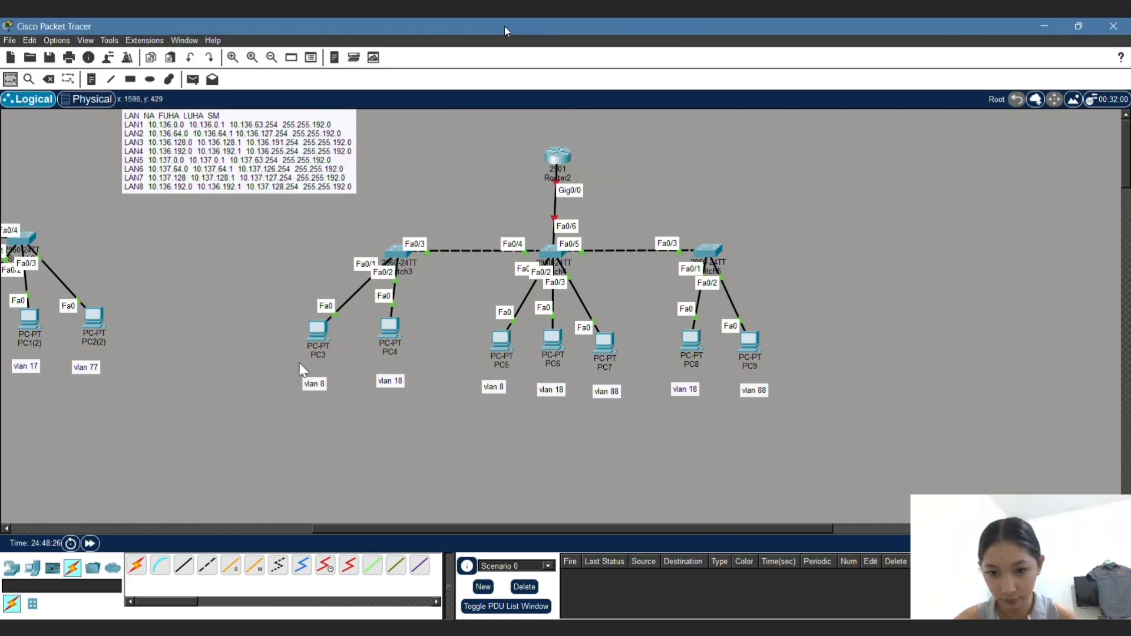
Step: Assign PC3 the static IPv4 address 10.136.192.2 with subnet mask 255.255.192.0
left_click(317, 330)
left_click(453, 118)
left_click(407, 166)
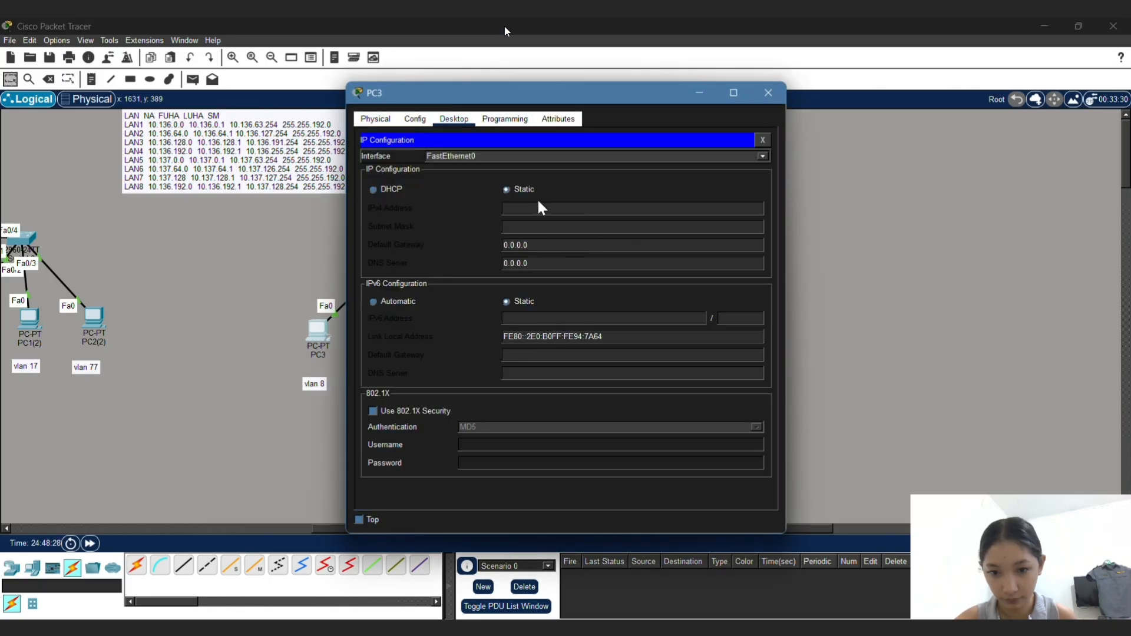
left_click(541, 209)
key("ctrl+v")
key("BackSpace")
type("2")
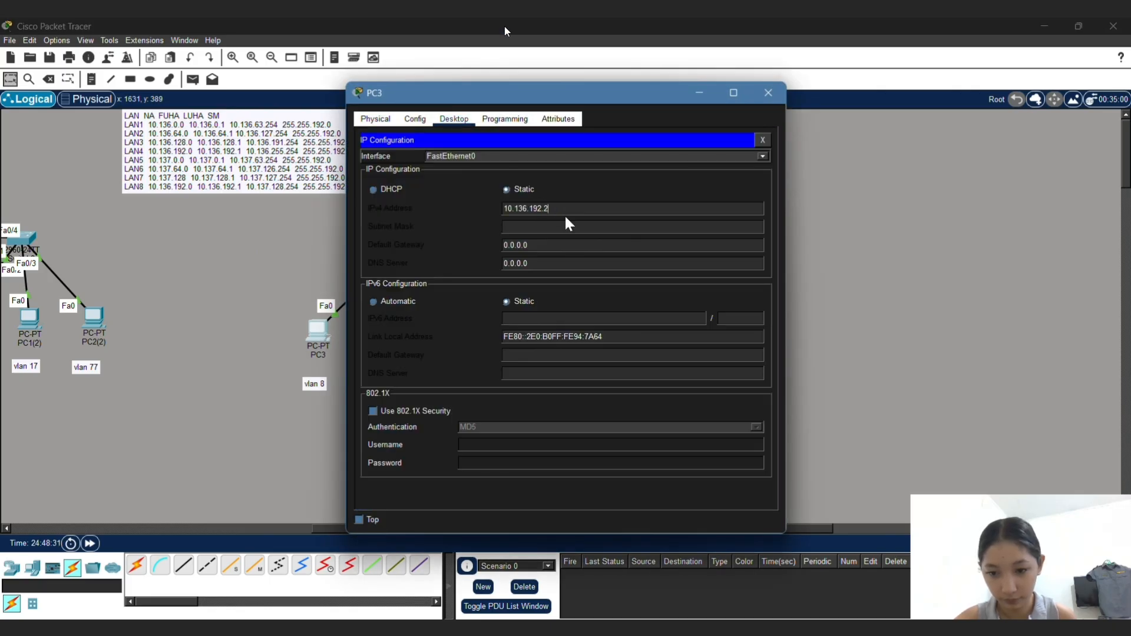
left_click(582, 225)
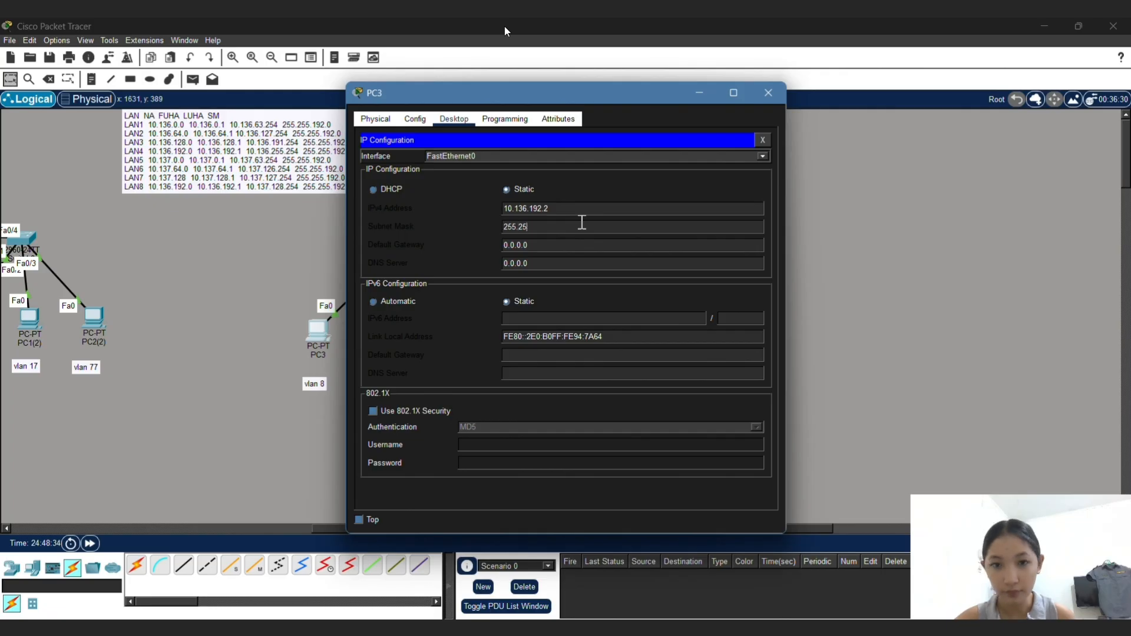
type("5.192.0")
left_click(582, 210)
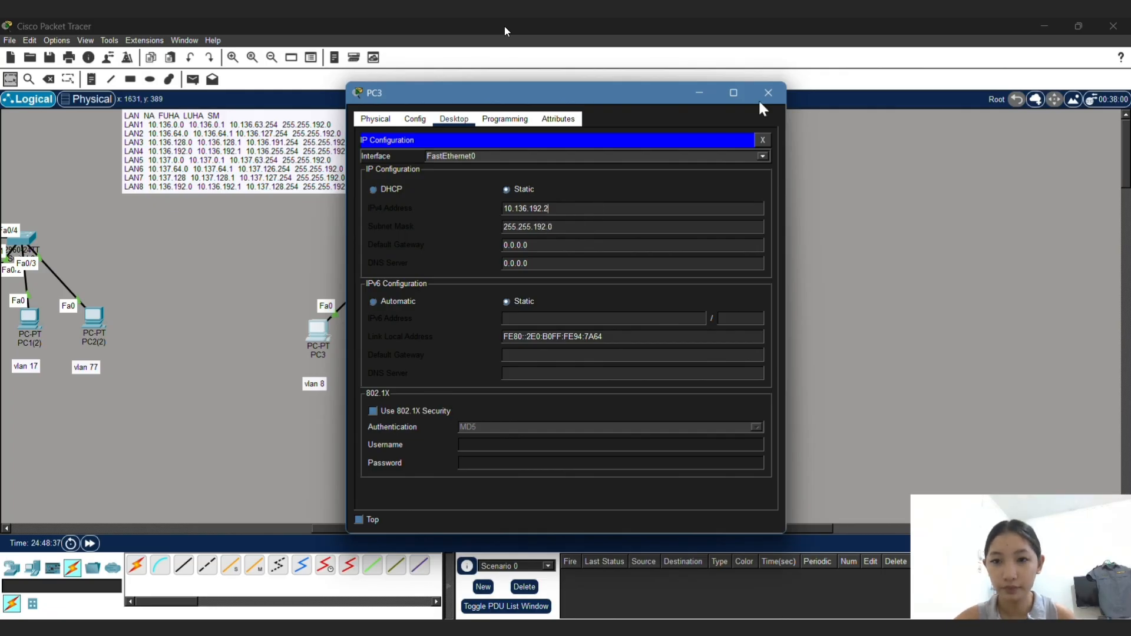
left_click(767, 93)
Step: Give PC5 a static IPv4 address in LAN4's 10.136.192.x range and fill in its subnet mask
left_click(500, 341)
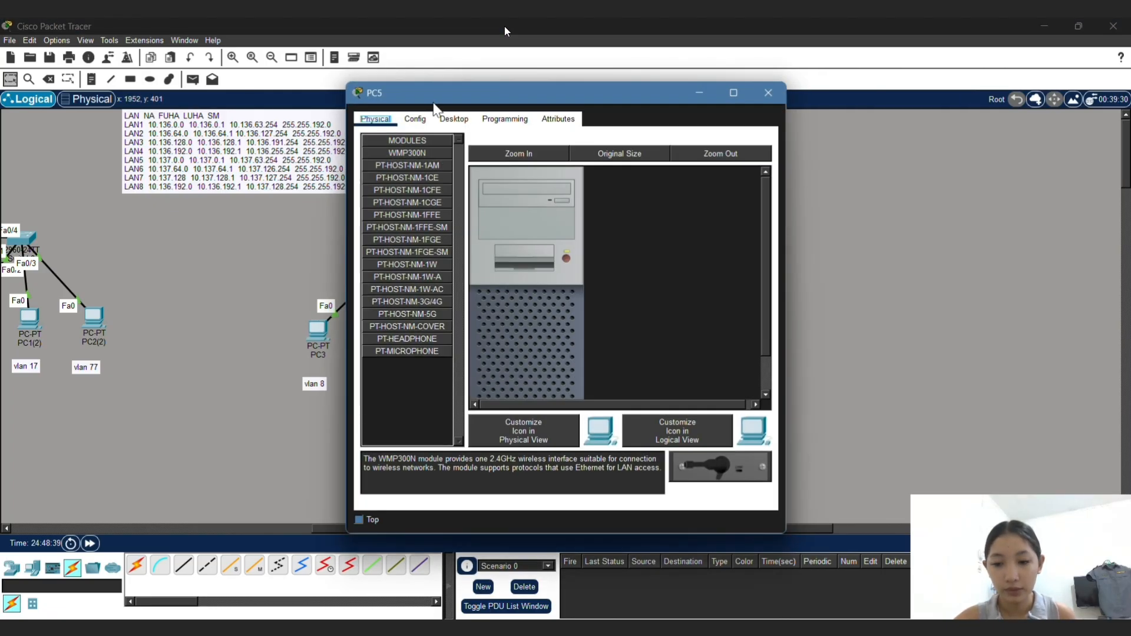
left_click(451, 119)
left_click(391, 168)
left_click(547, 208)
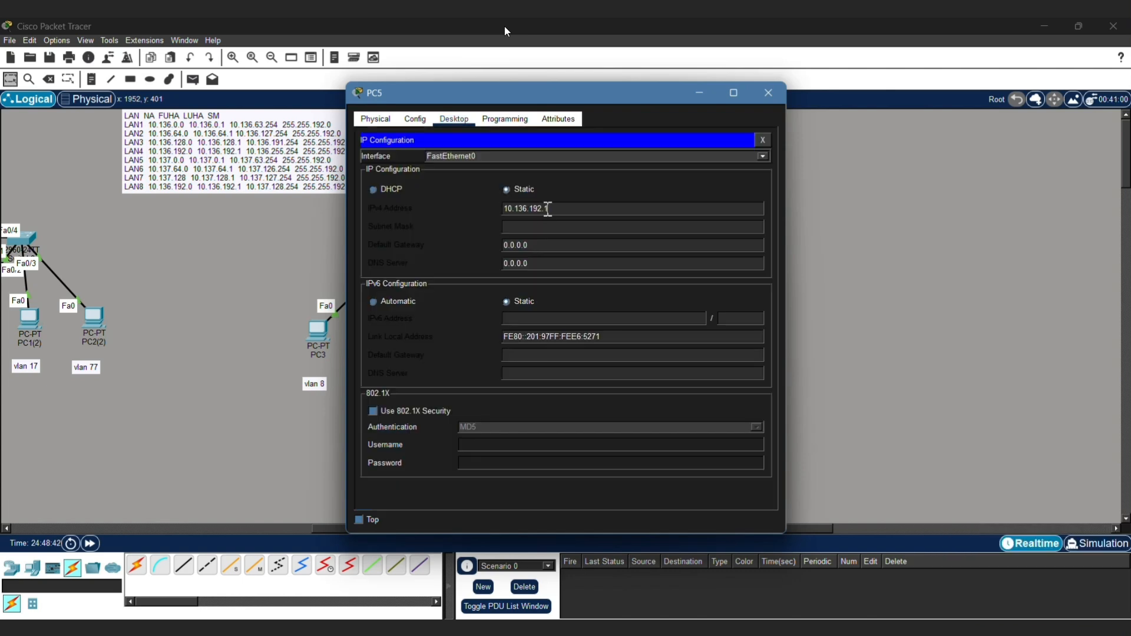
left_click(567, 228)
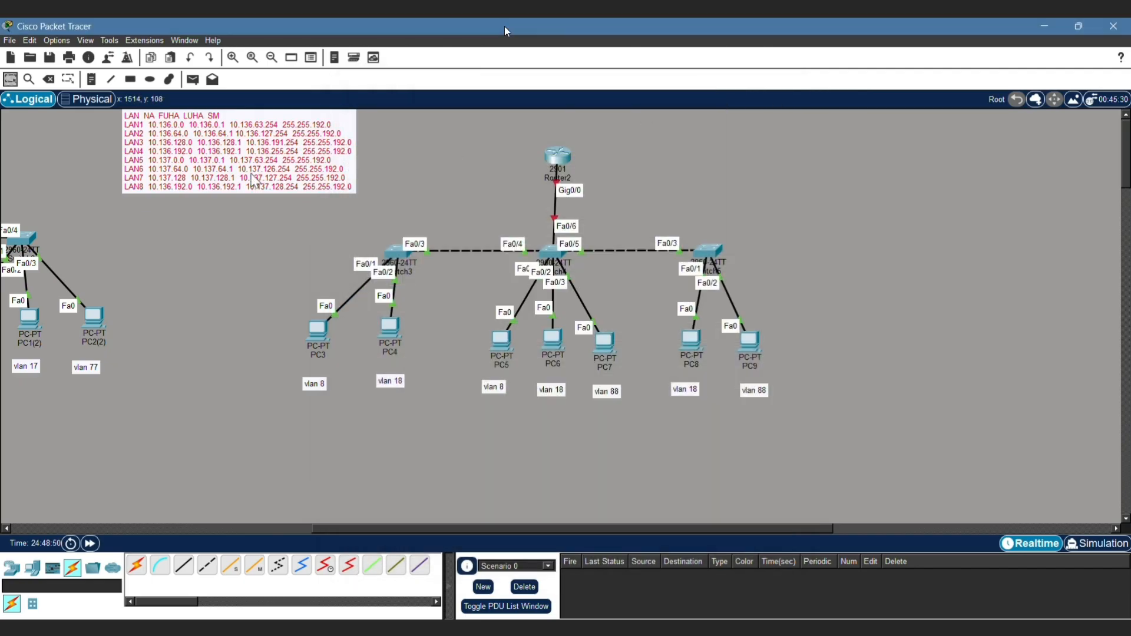
Step: Copy LAN5's first usable host address, 10.137.0.1, from the addressing note
left_click_drag(216, 158, 258, 158)
left_click(225, 158)
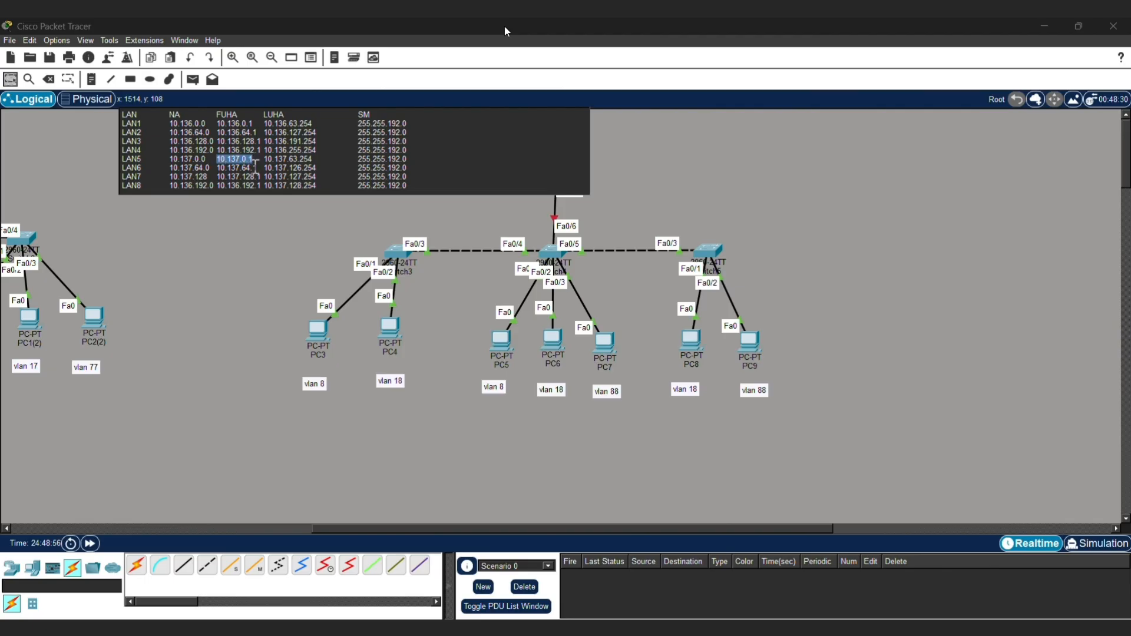
left_click(295, 340)
Step: Assign PC4 the static IPv4 address 10.137.0.2 with subnet mask 255.255.192.0
left_click(386, 327)
left_click(454, 118)
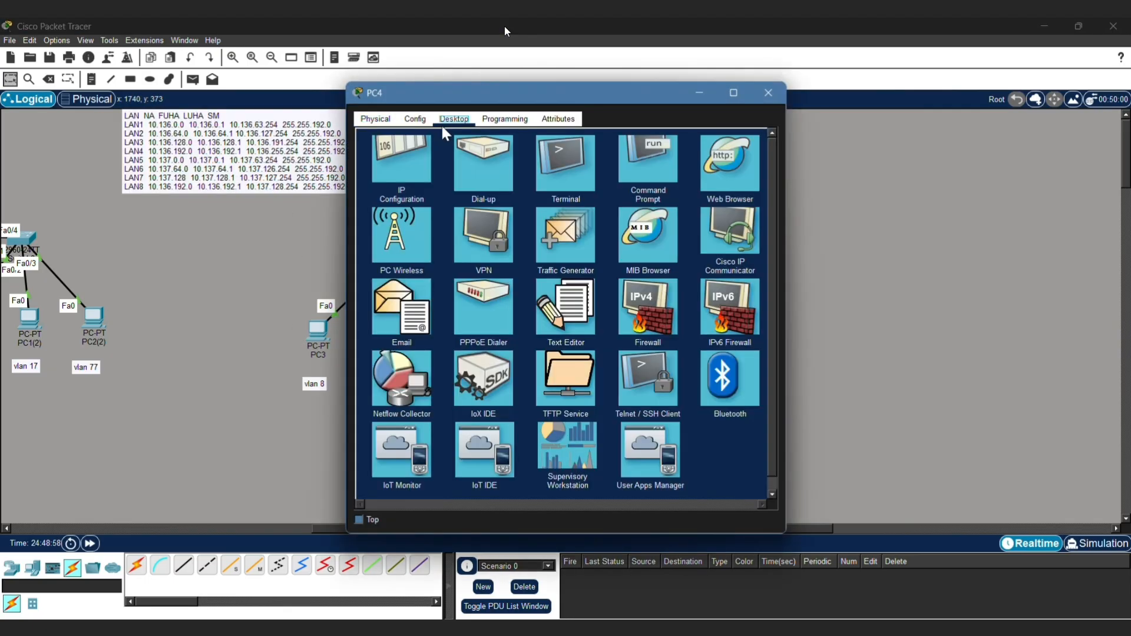
left_click(404, 162)
type("10.137.0.1")
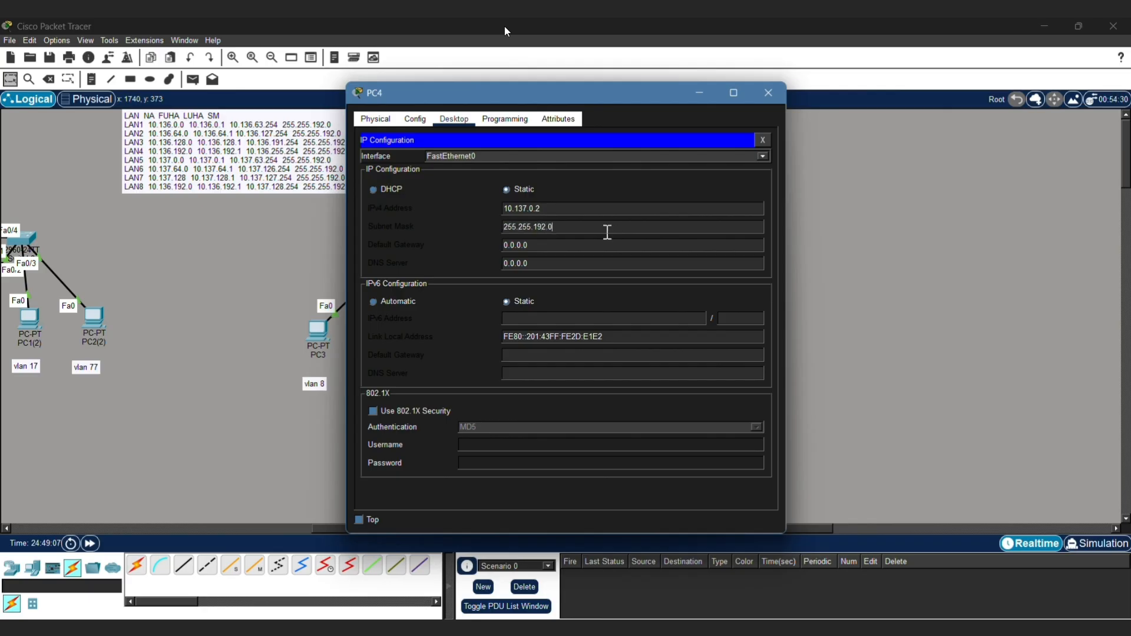
left_click(768, 92)
Step: Give PC6 a static IPv4 address in LAN5's 10.137.0.x range and fill in its subnet mask
left_click(558, 347)
left_click(454, 119)
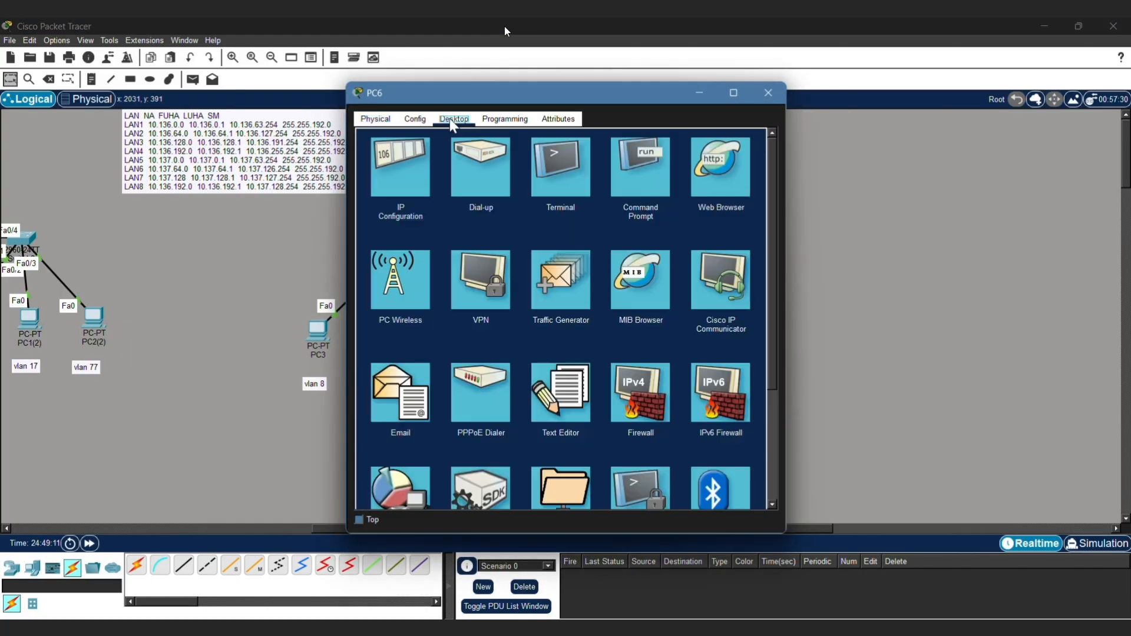
left_click(409, 167)
left_click(587, 210)
type("10.137.0.1")
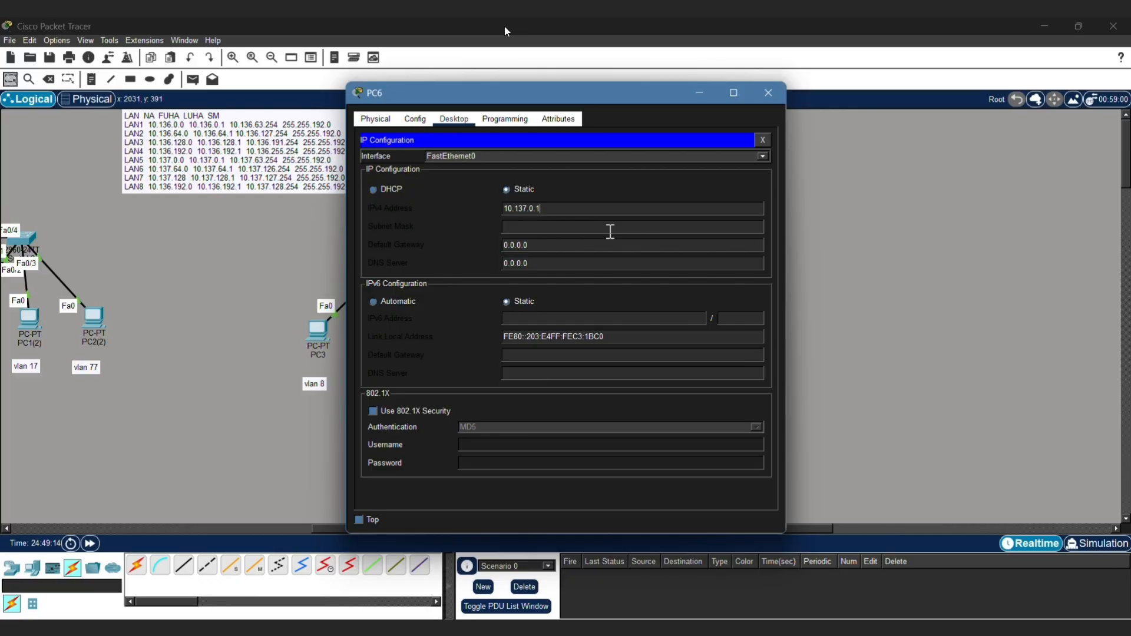
left_click(611, 231)
left_click(768, 93)
Step: Assign PC8 the static IPv4 address 10.137.0.4 with subnet mask 255.255.192.0
left_click(692, 340)
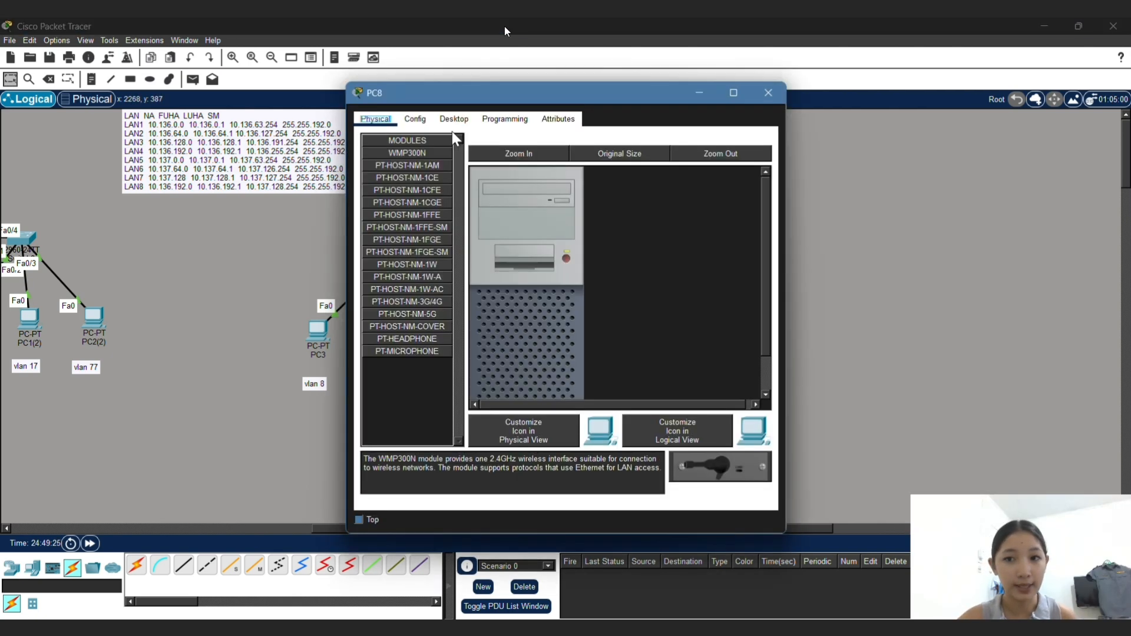
left_click(415, 119)
left_click(454, 119)
type("10.137.0.1")
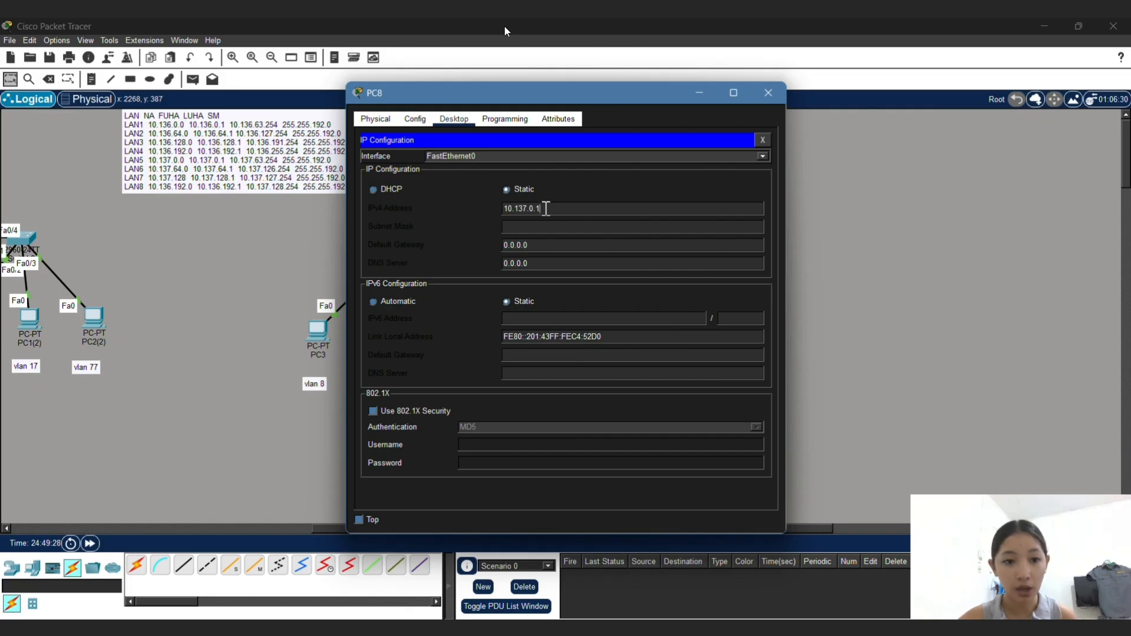
left_click(567, 226)
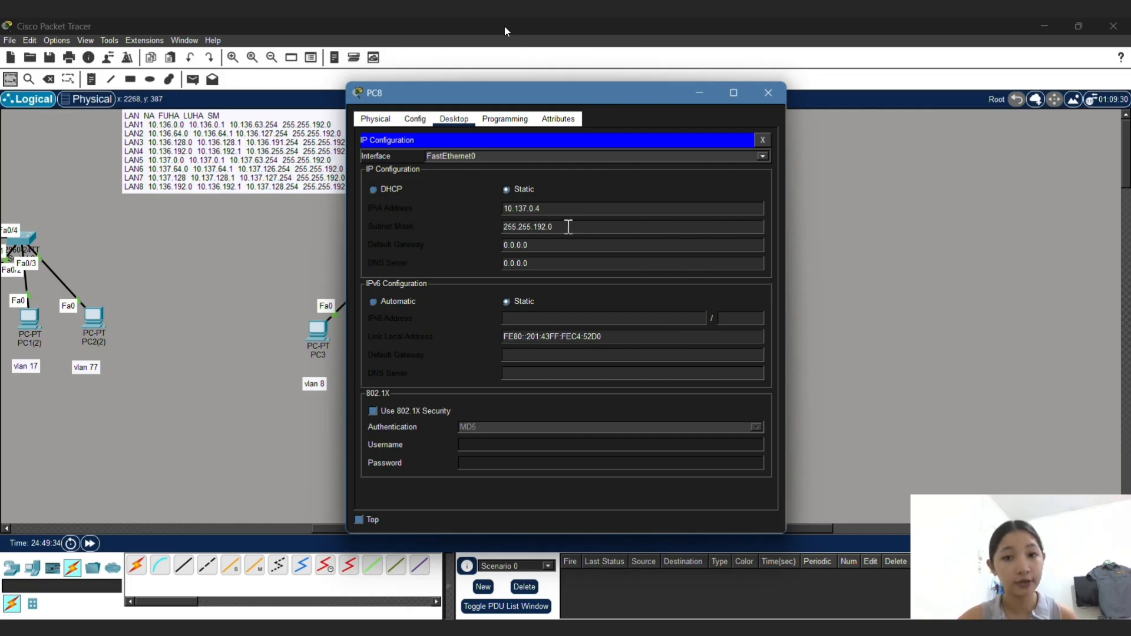
left_click(768, 93)
Step: Copy LAN6's first usable host address, 10.137.64.1, from the addressing note
double_click(302, 167)
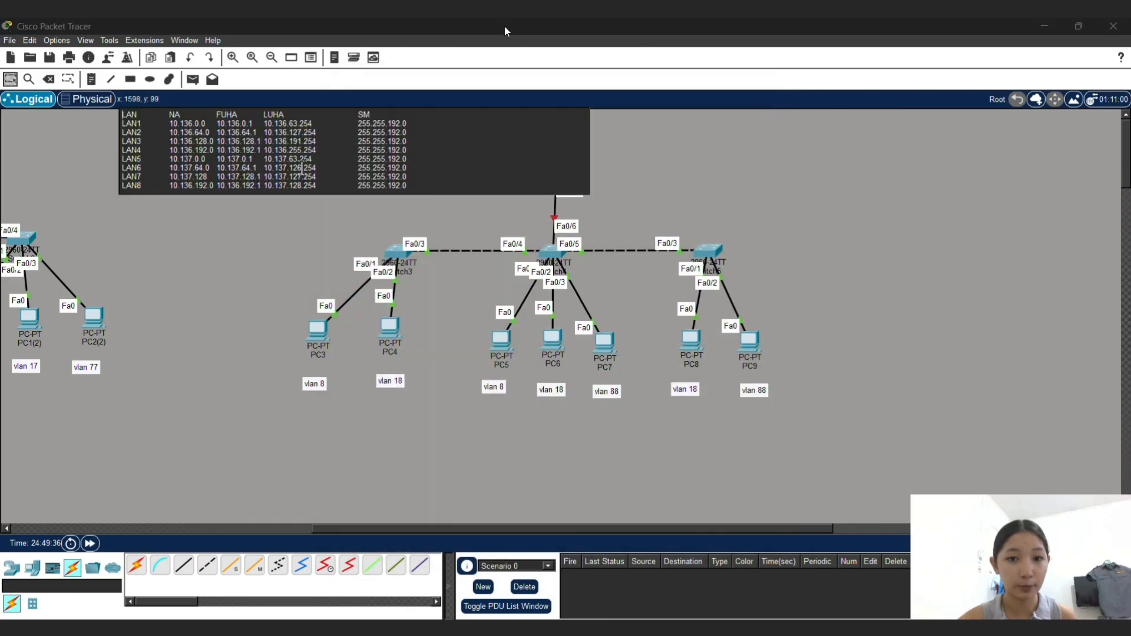
double_click(252, 168)
key("ctrl+c")
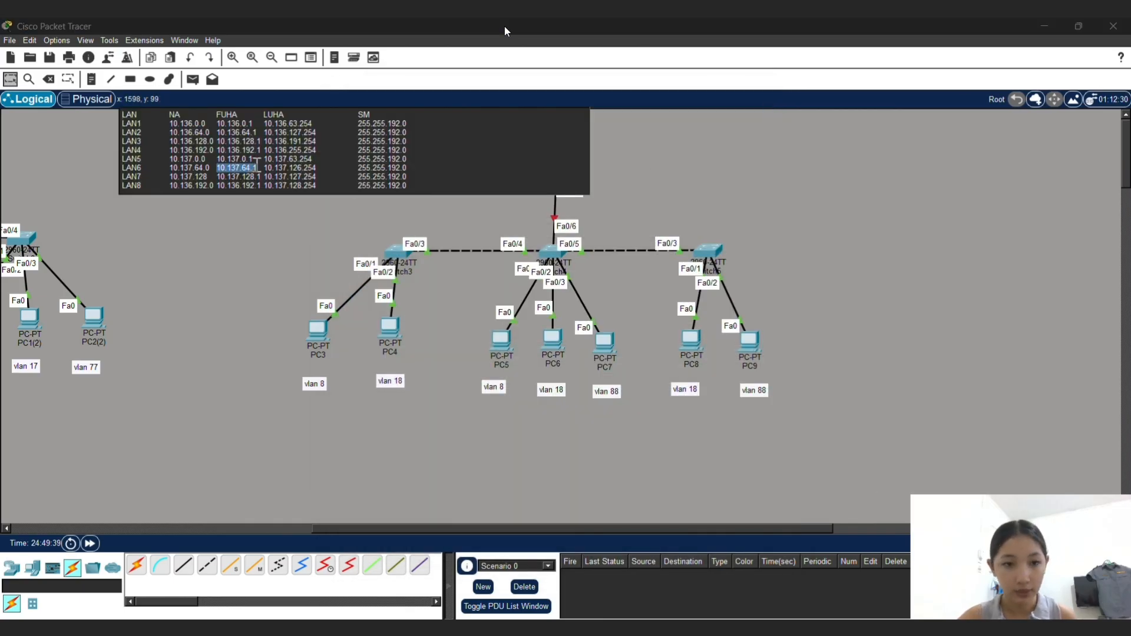
left_click(345, 313)
left_click(385, 327)
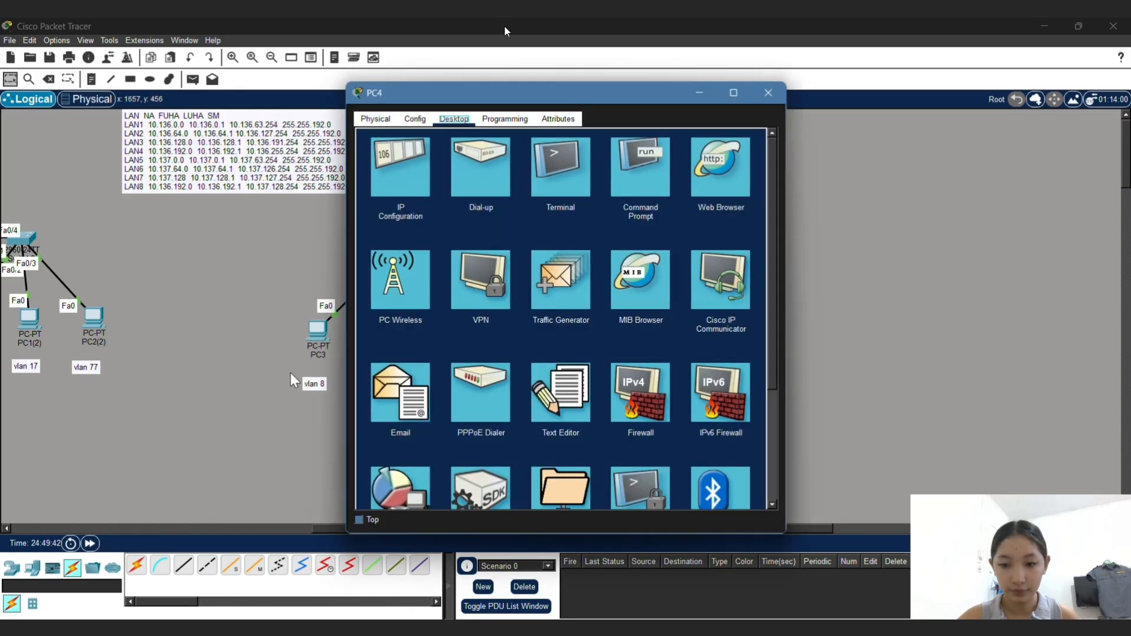
left_click(225, 324)
Step: Assign PC7 the static IPv4 address 10.137.64.2 with subnet mask 255.255.192.0
left_click(605, 342)
left_click(453, 118)
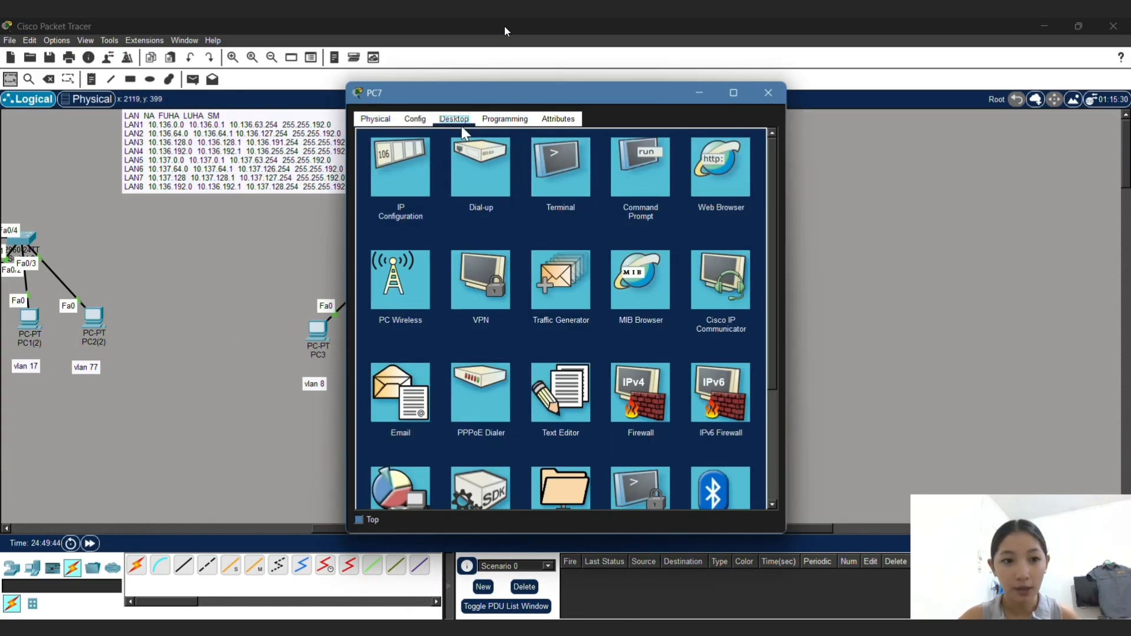
left_click(396, 171)
key("ctrl+v")
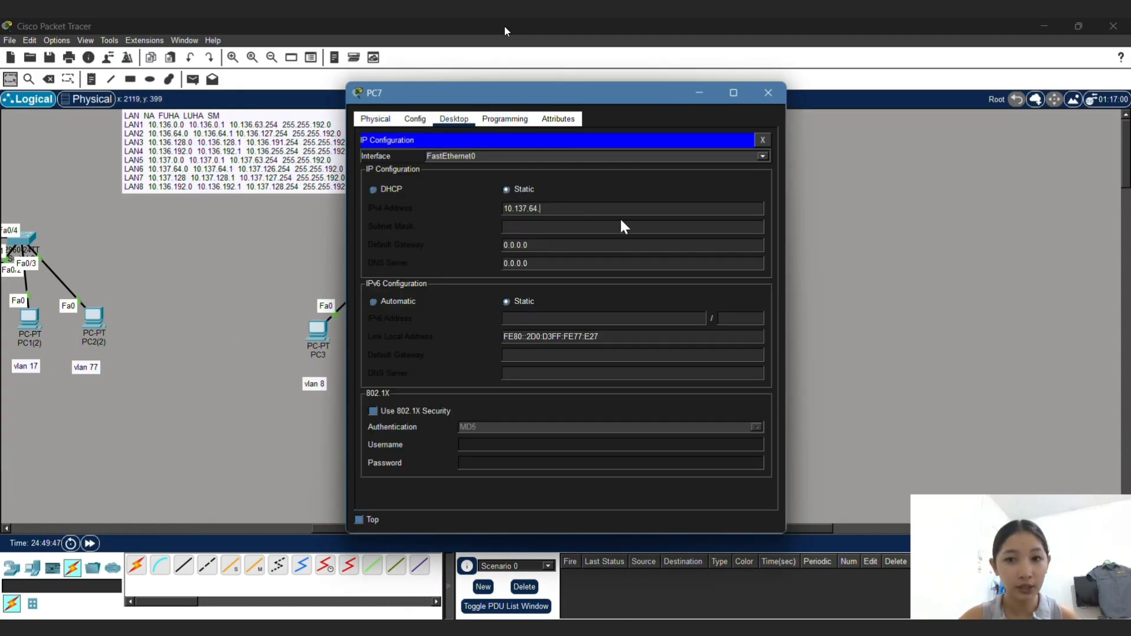
left_click(623, 225)
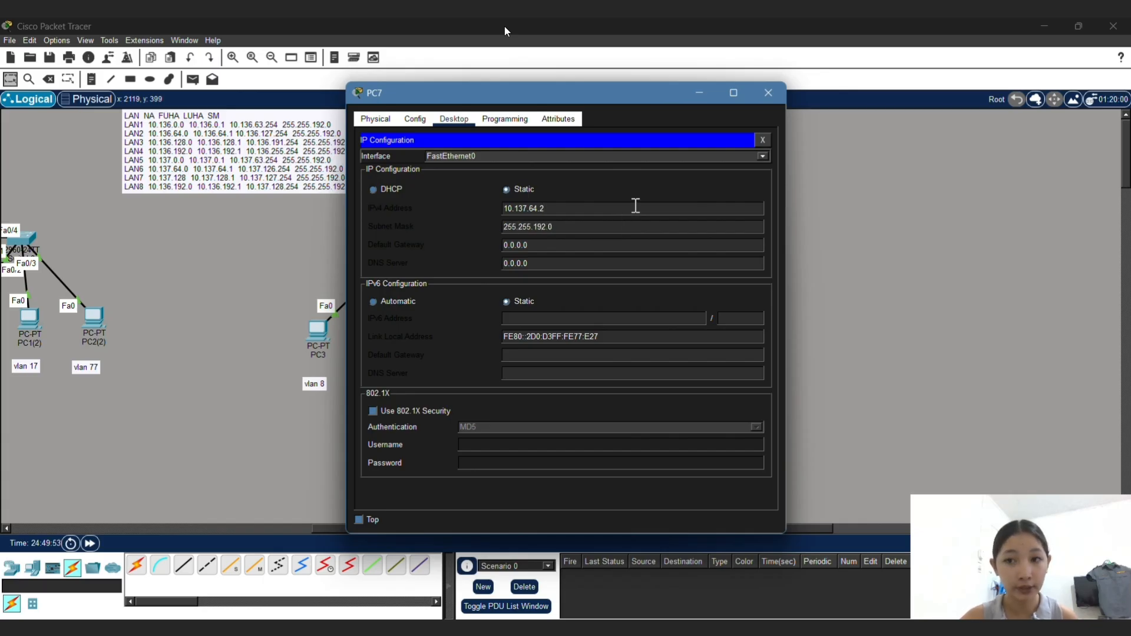
left_click(768, 93)
Step: Assign PC9 the static IPv4 address 10.137.64.3 with subnet mask 255.255.192.0
left_click(753, 345)
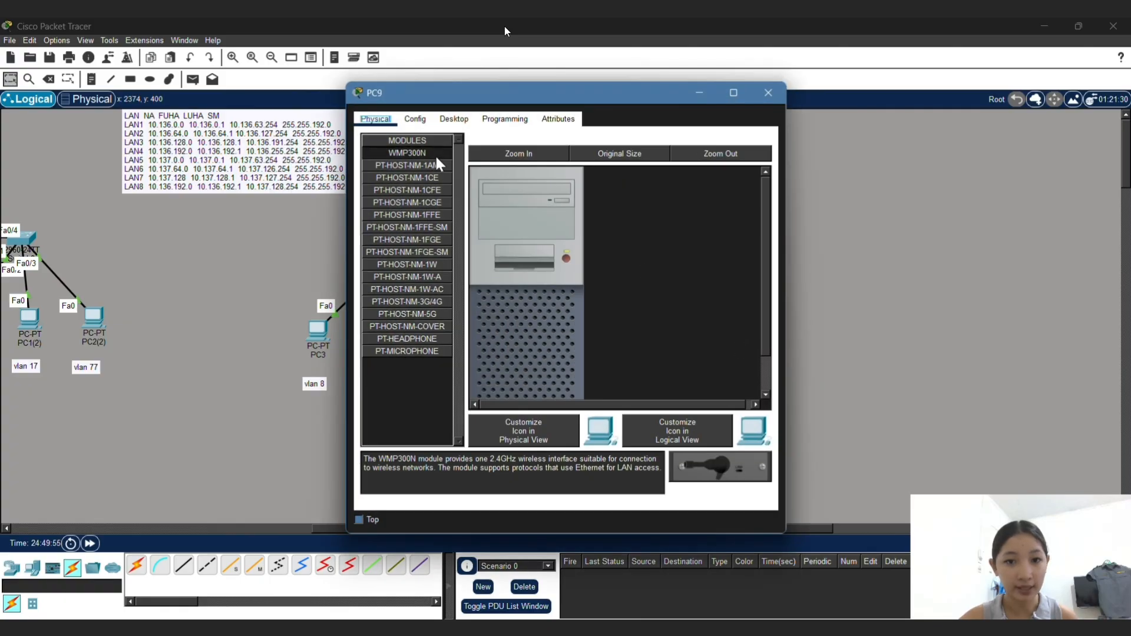
left_click(453, 118)
left_click(399, 162)
type("10.137.64.1")
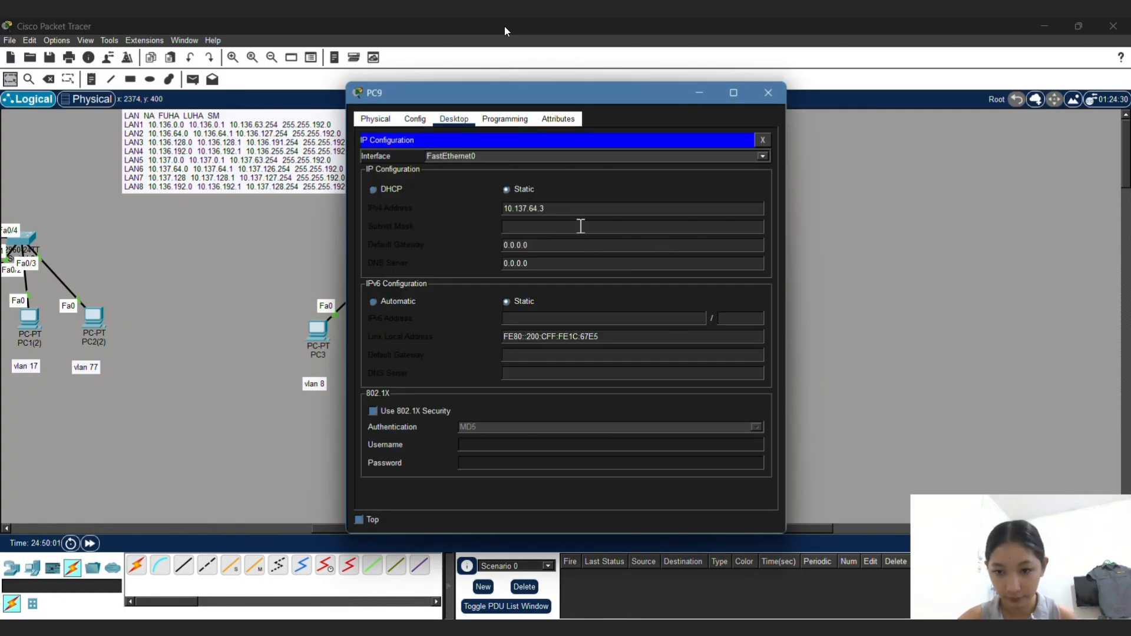
left_click(584, 228)
type("55.255.192.0")
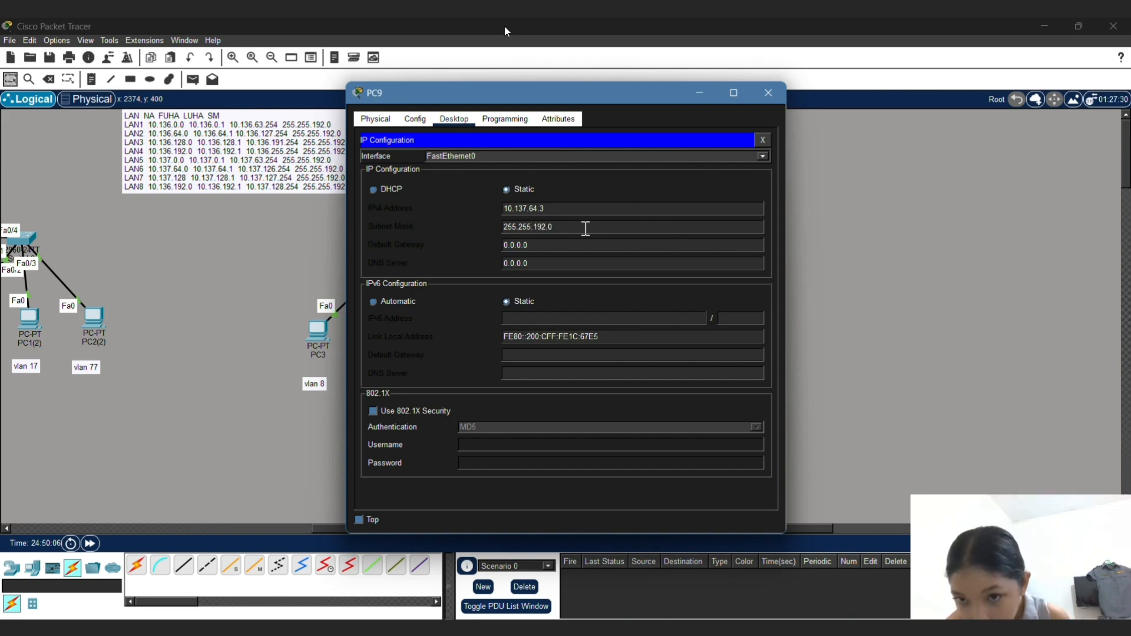
left_click(760, 100)
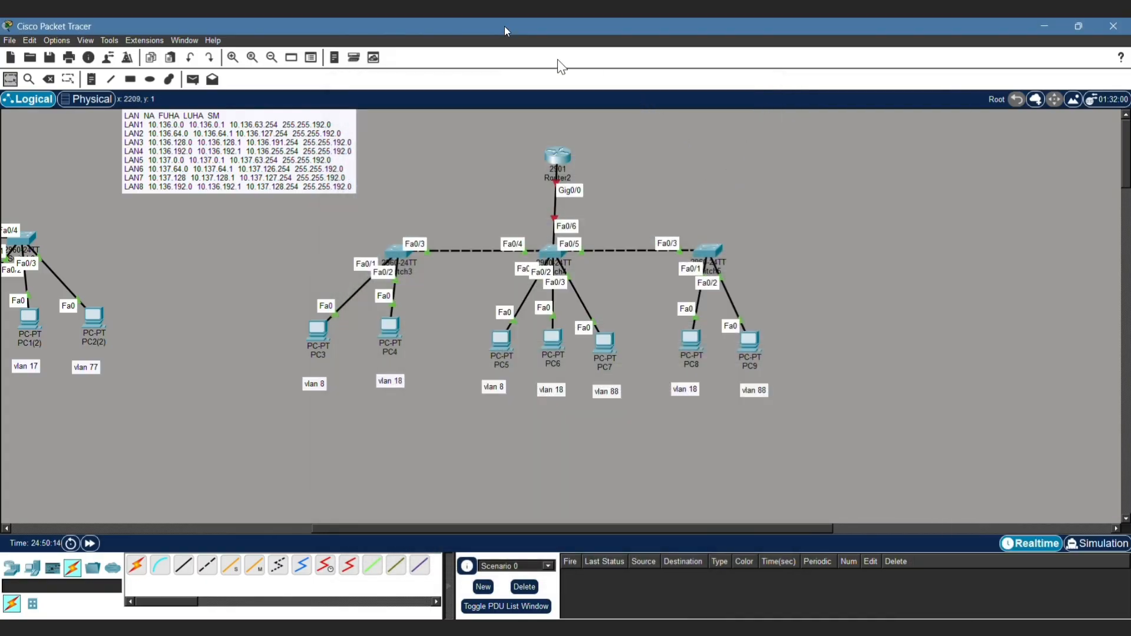
Step: Open Router2's command line beside the topology and decline the initial configuration dialog with "no"
left_click(559, 155)
left_click_drag(714, 101, 825, 94)
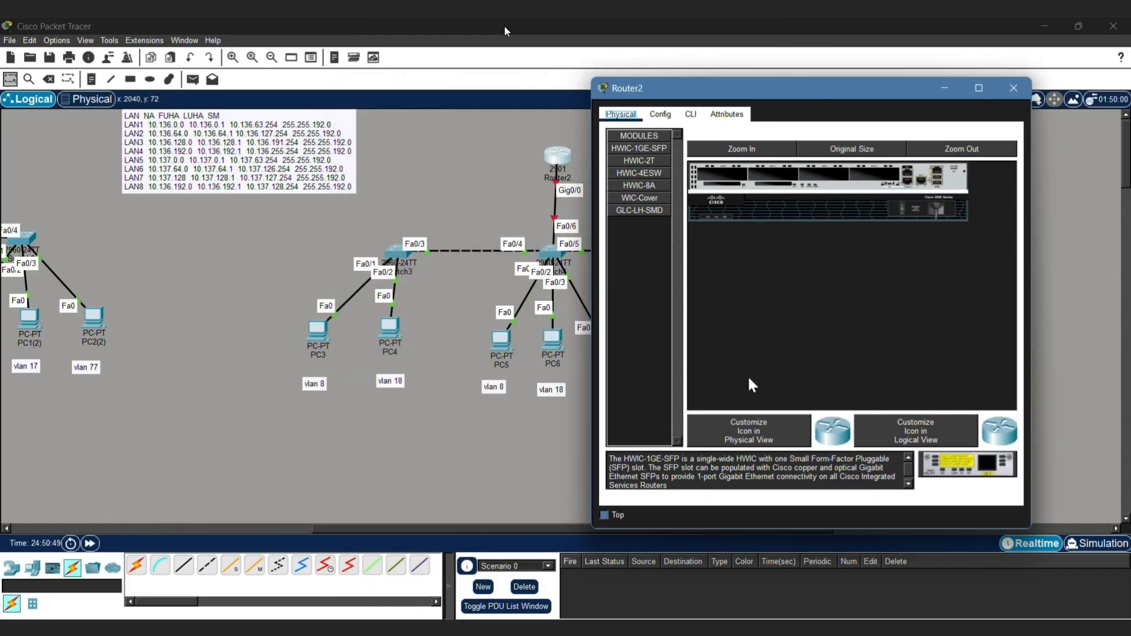
left_click(691, 115)
key("Return")
key("Return")
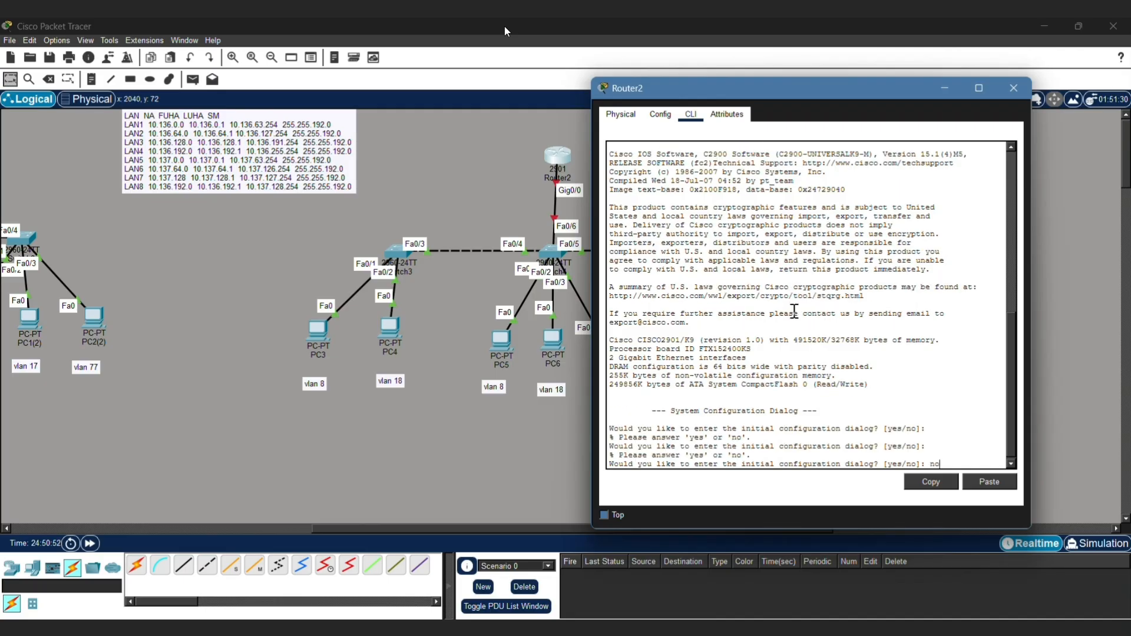
type("no")
key("Return")
key("Return")
Step: Enter global configuration mode on Router2 and enable interface g0/0 with no shut
type("en")
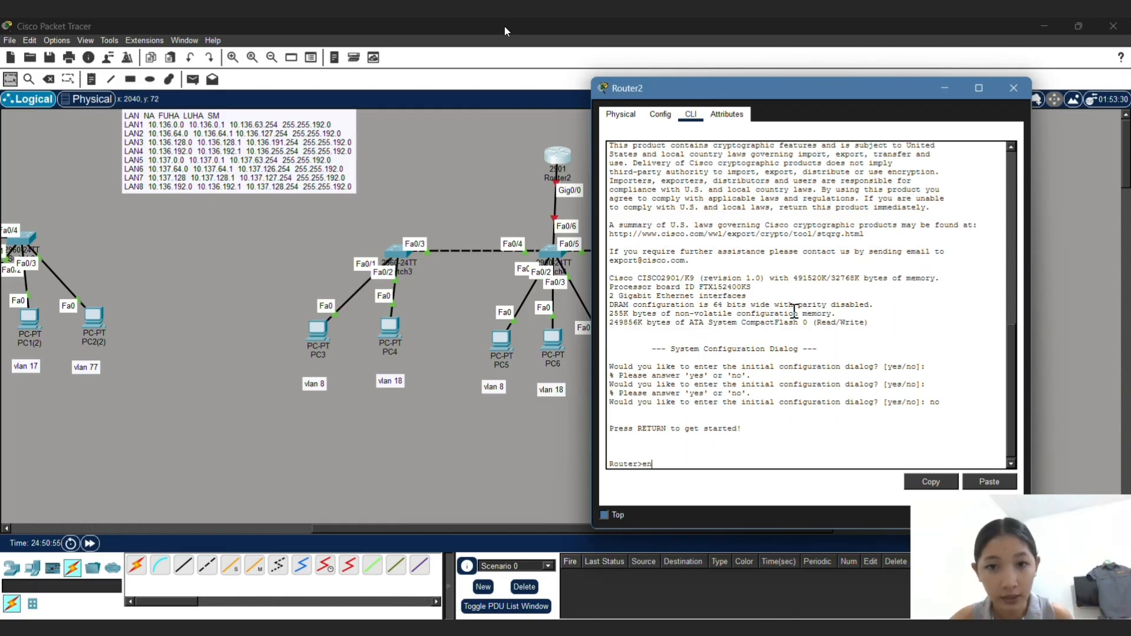
key("Return")
type("conf t")
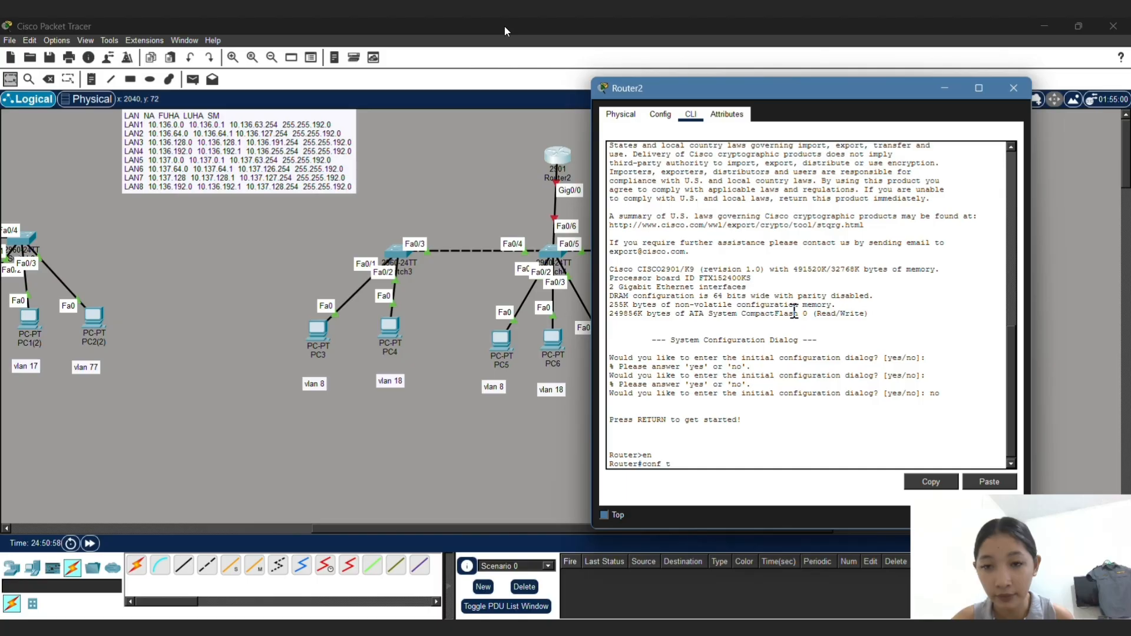
key("Return")
type("int g0")
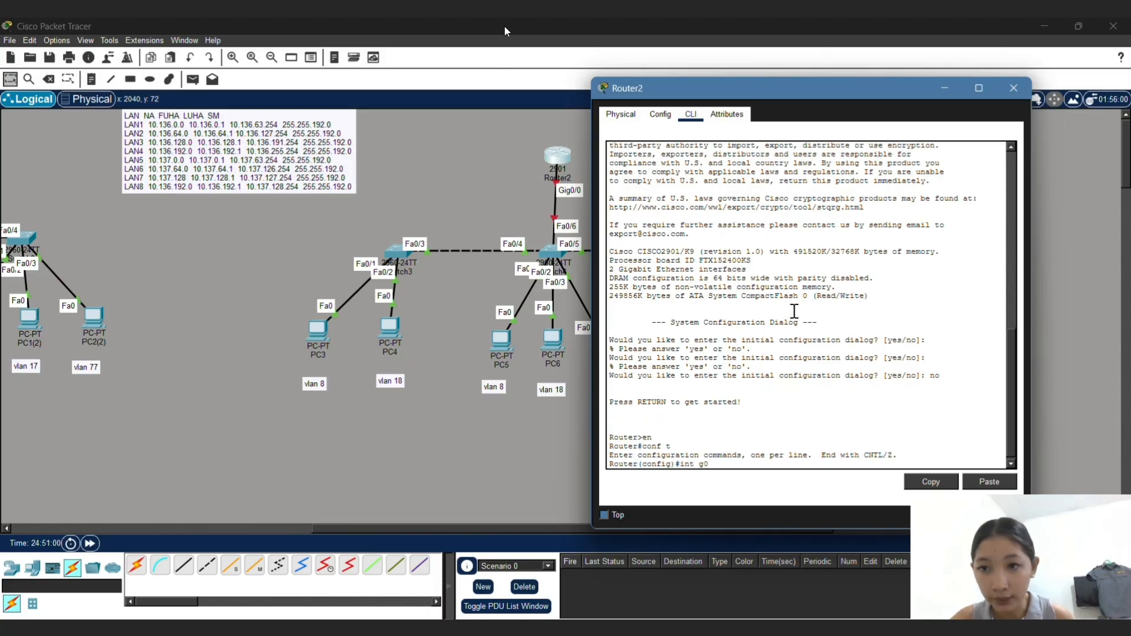
type("/0")
key("Return")
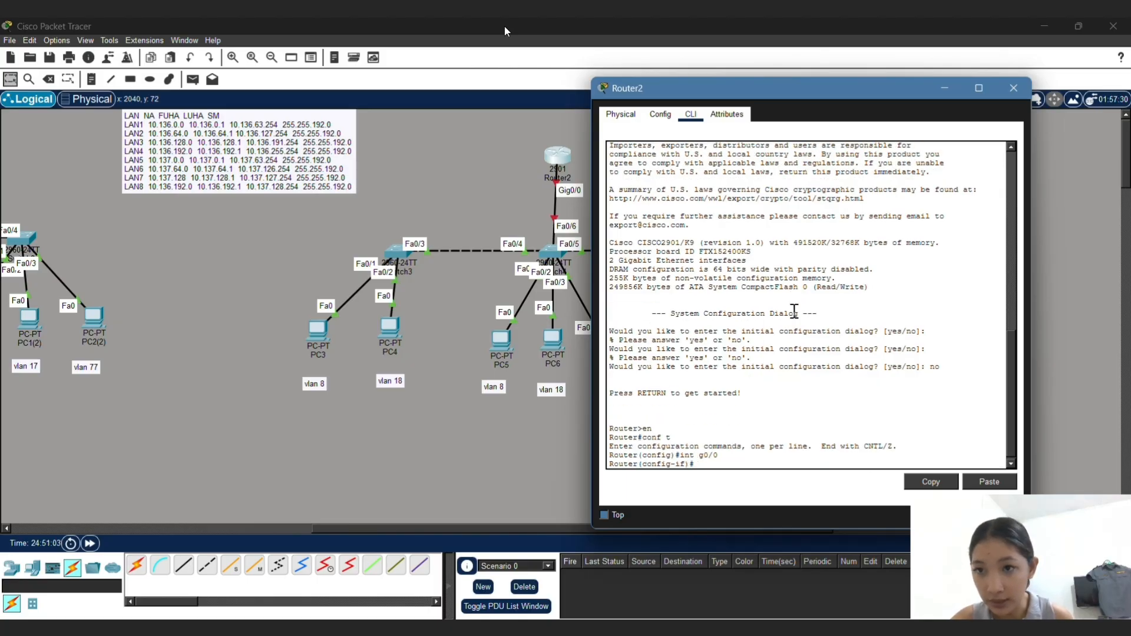
type("no shut")
key("Return")
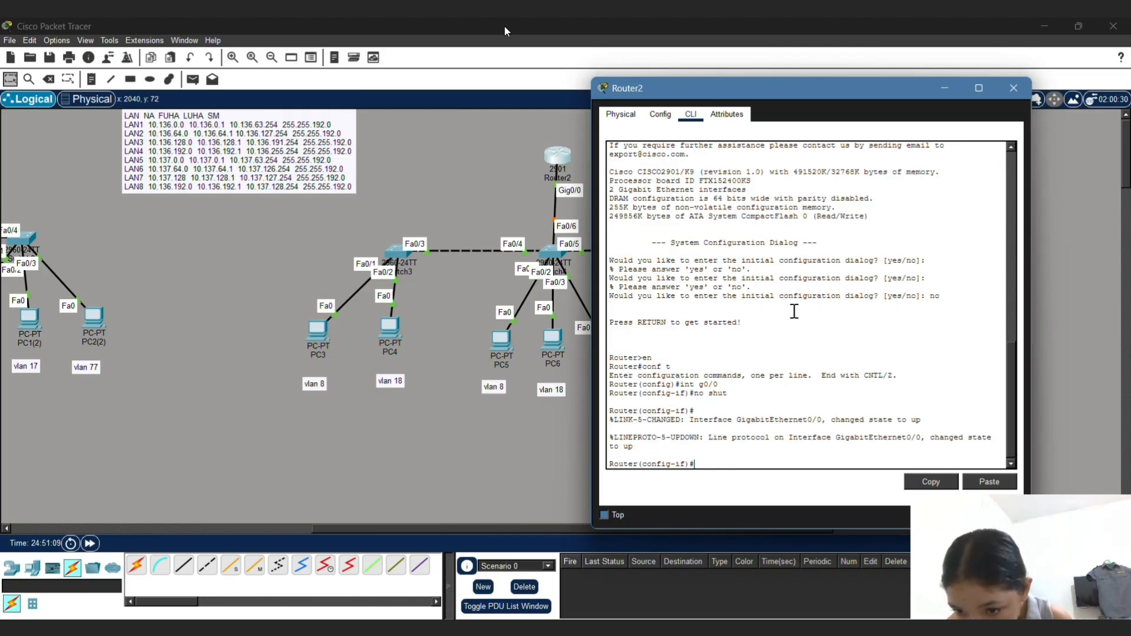
type("int g0/0")
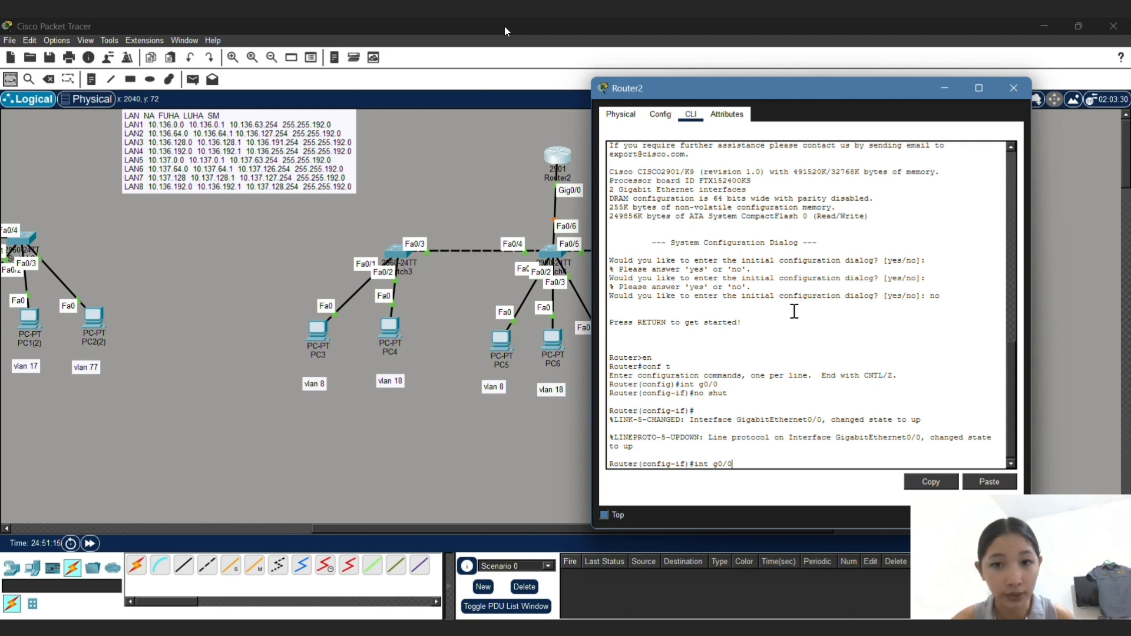
key("BackSpace")
key("BackSpace")
key("BackSpace")
key("BackSpace")
key("BackSpace")
key("BackSpace")
key("BackSpace")
key("BackSpace")
Step: Exit the g0/0 interface configuration on Router2 and enter configuration of subinterface g0/0.8 for VLAN 8
type("ex")
key("Return")
type("iny")
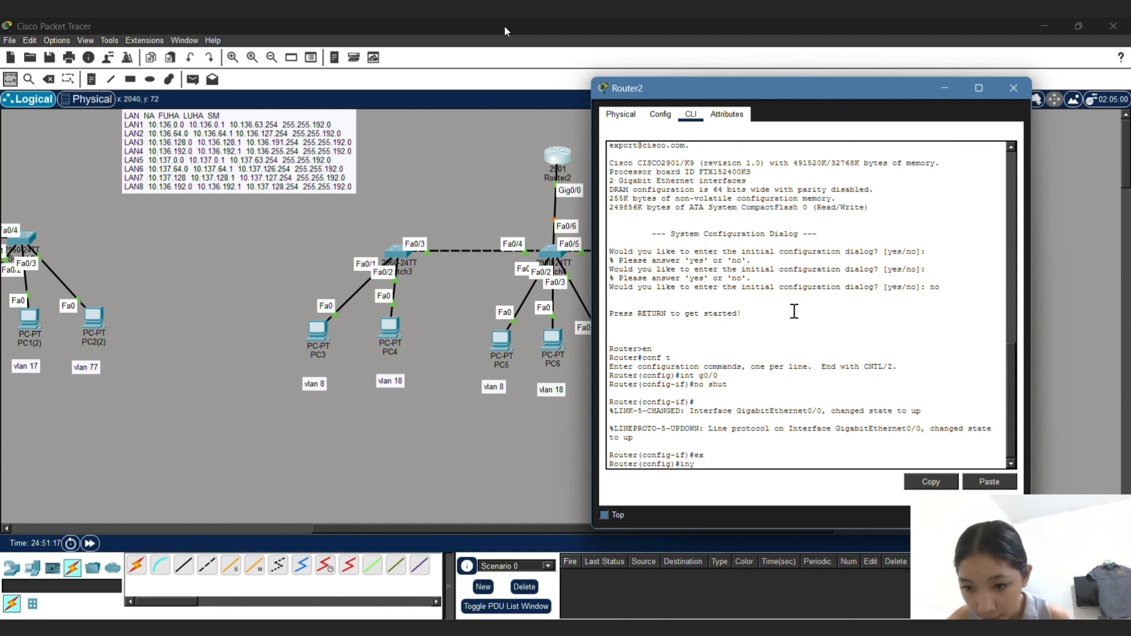
type(" g0/0.8")
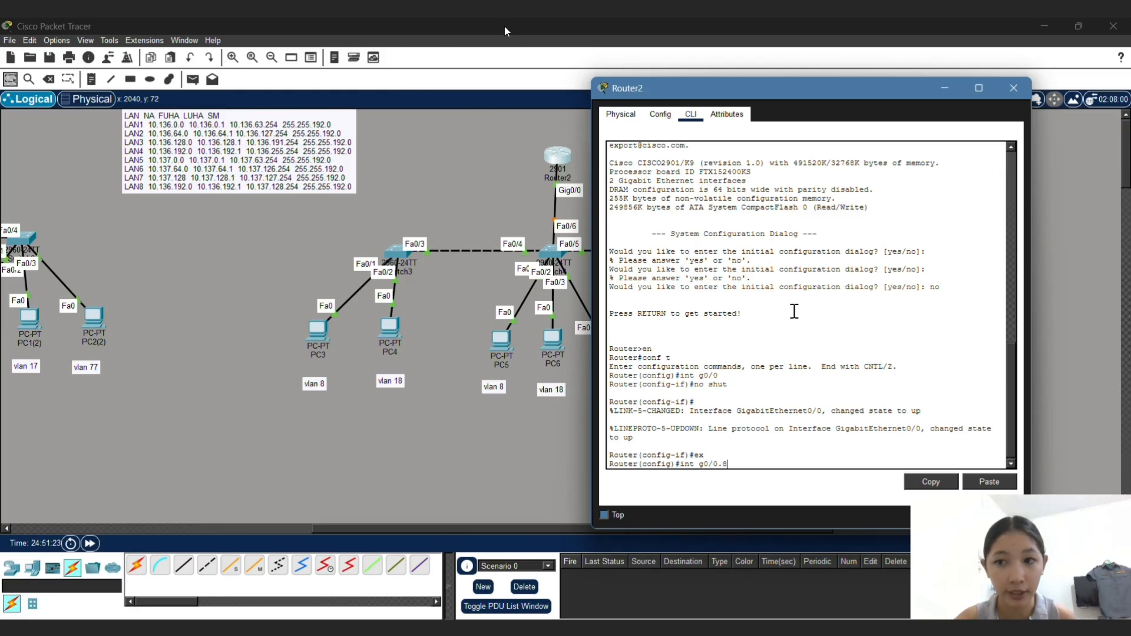
key("Return")
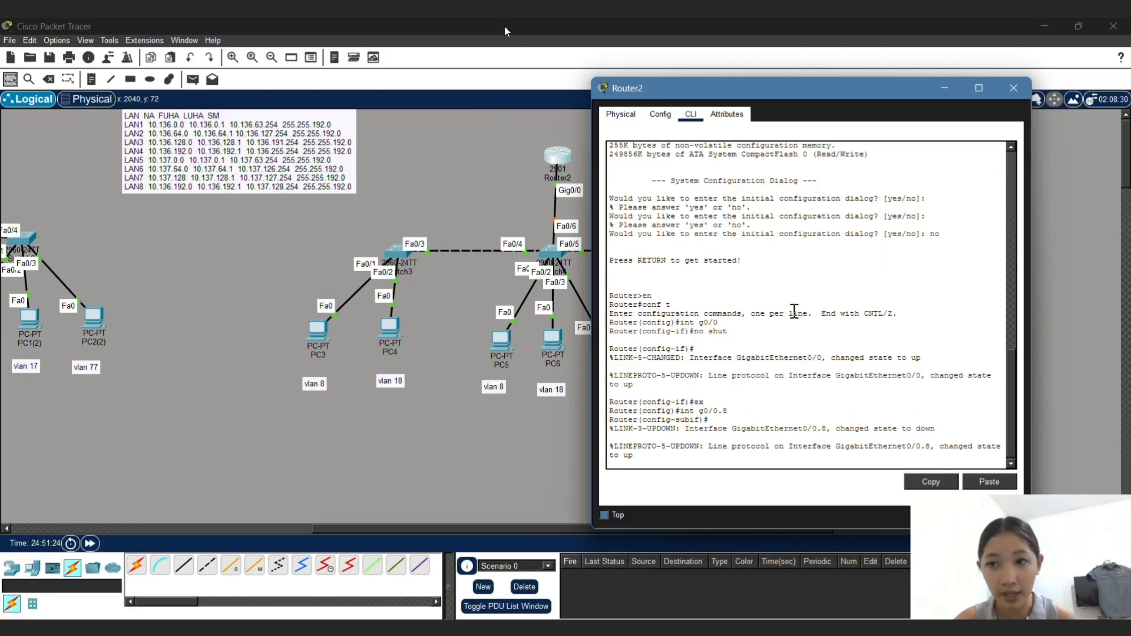
Step: Enter the encapsulation command for subinterface g0/0.8 on Router2
type("er(config-subif)#e")
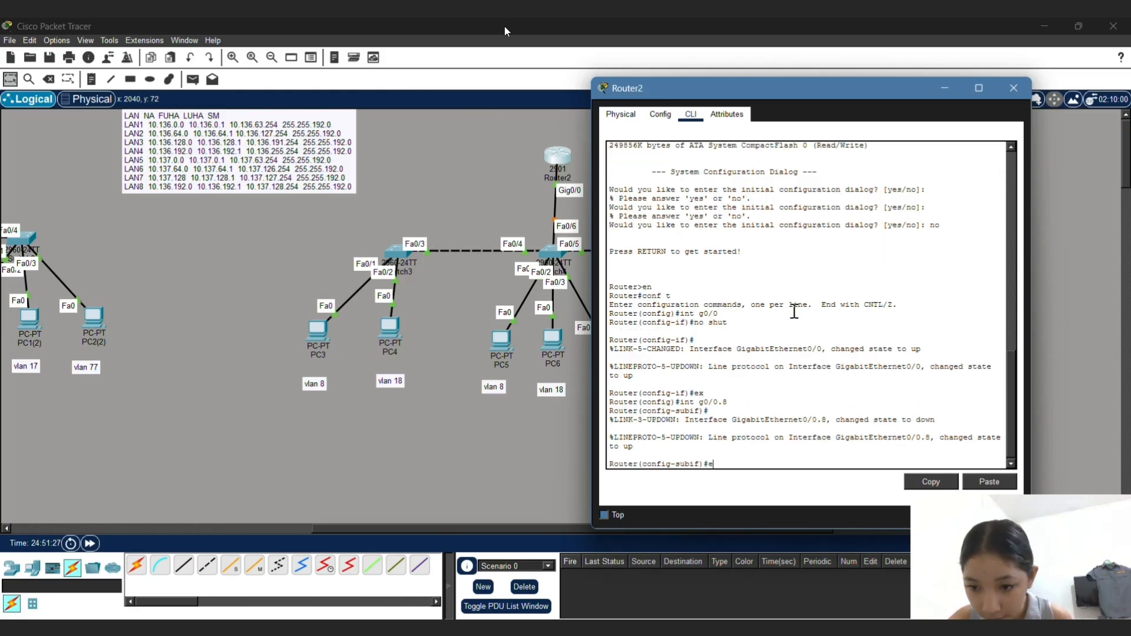
type("ncapsul")
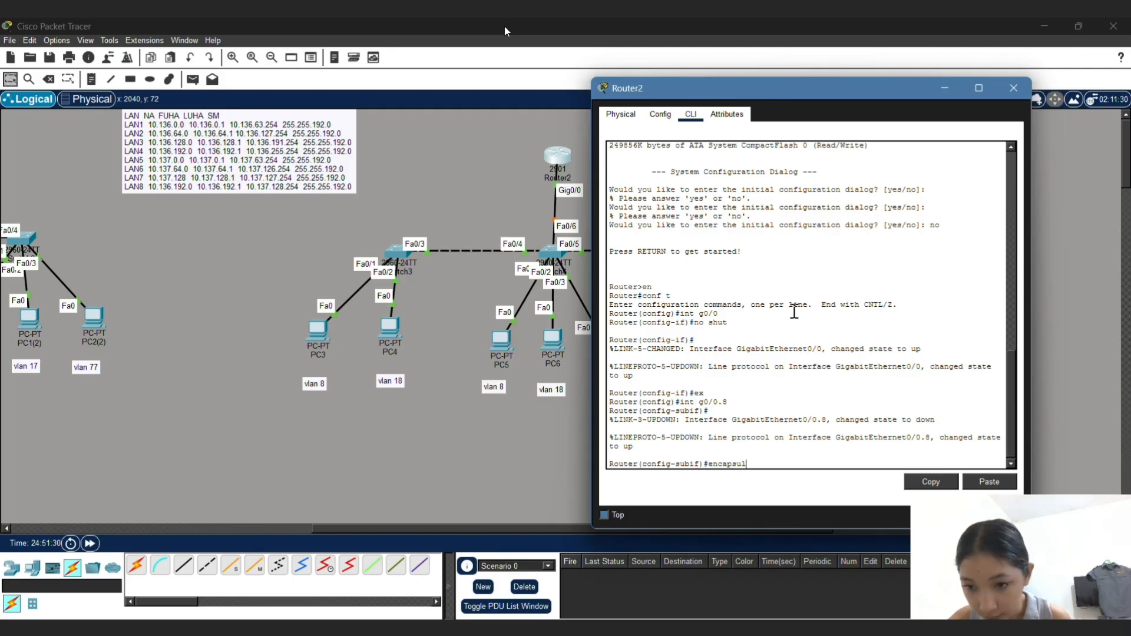
Step: Set 802.1Q encapsulation for VLAN 8 on Router2's subinterface g0/0.8
type("ation dot1q")
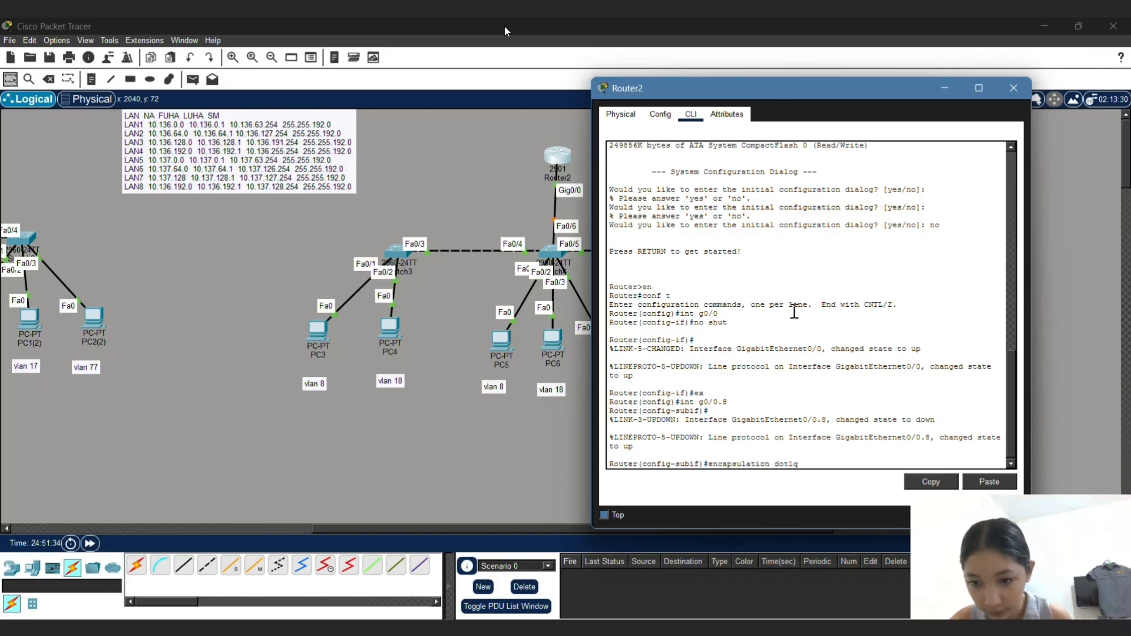
type(" 8")
key("Return")
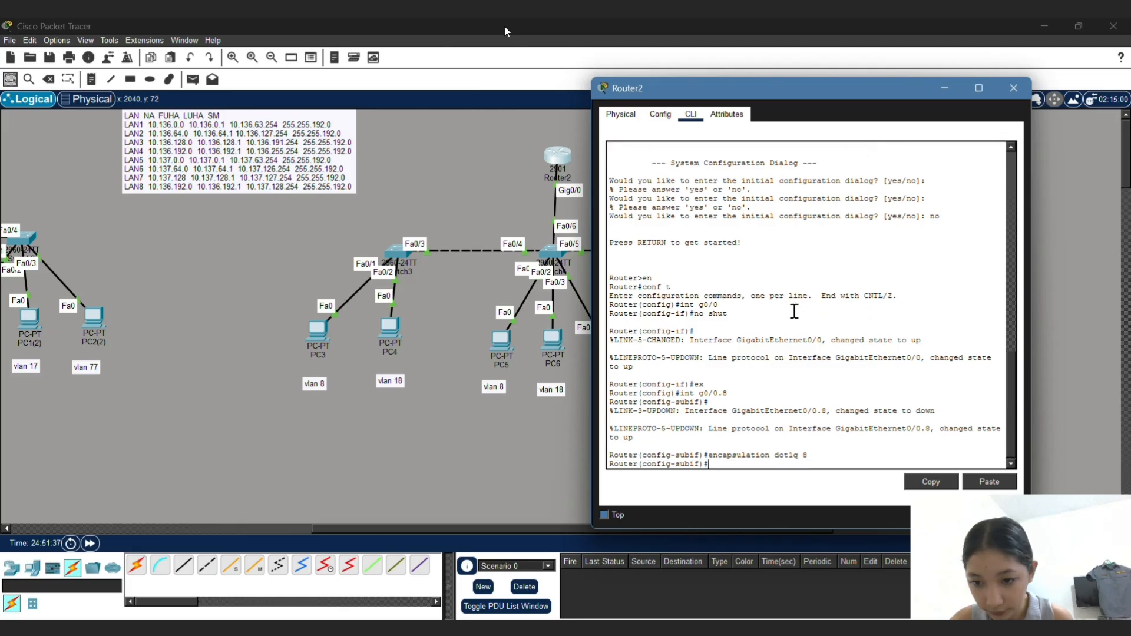
Step: Assign IP address 10.136.192.1 with mask 255.255.192.0 to subinterface g0/0.8 and return to global configuration mode
type("ip address")
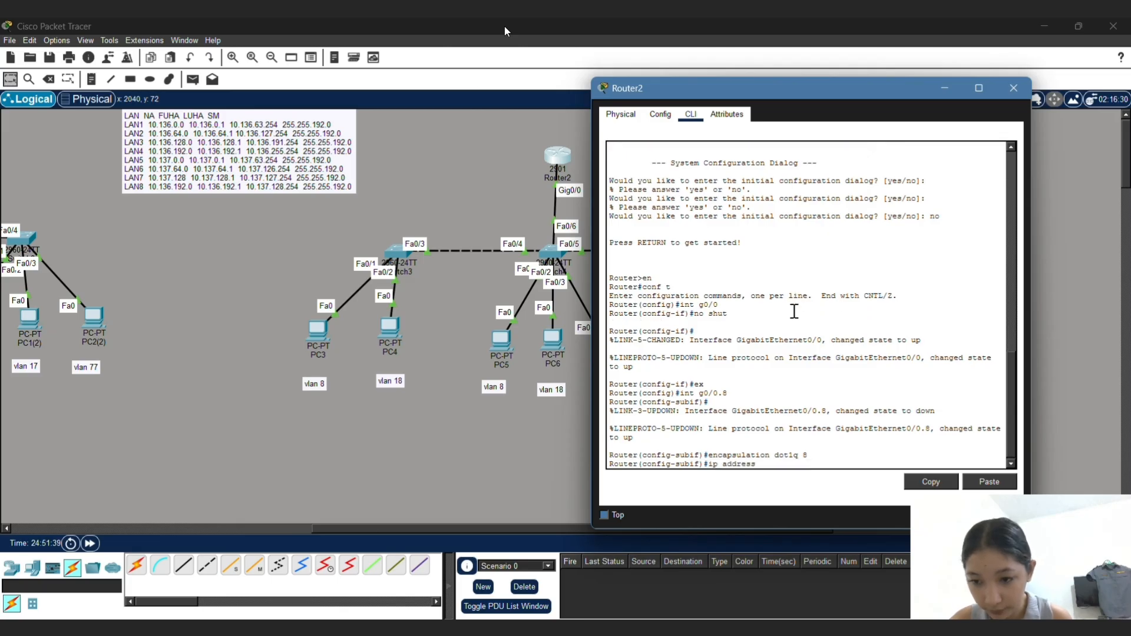
type(" 10.13")
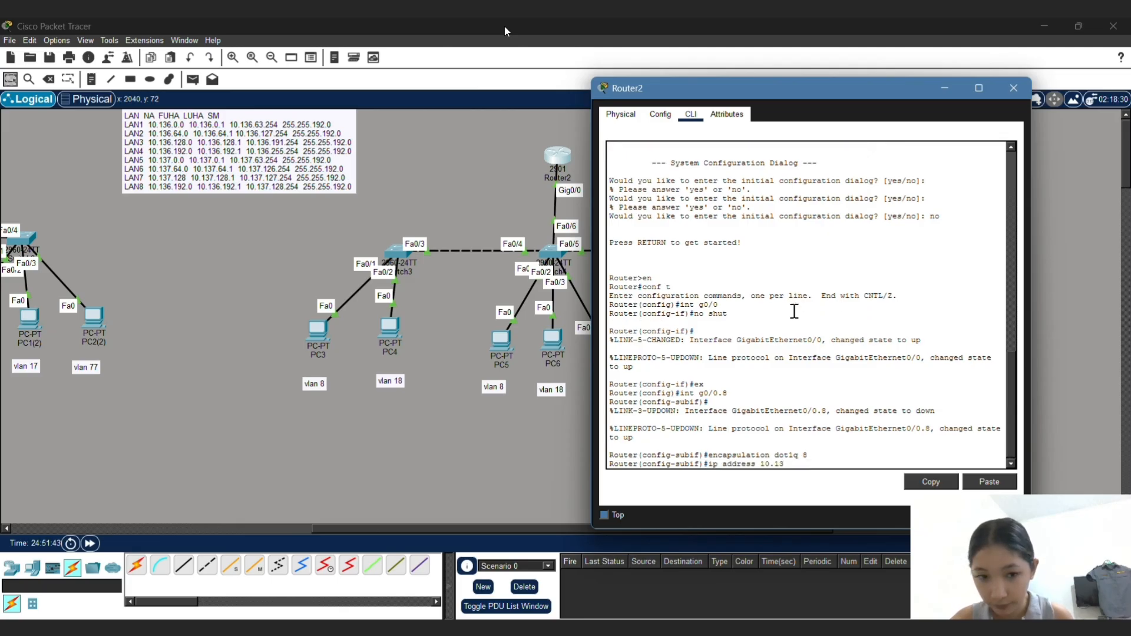
key("BackSpace")
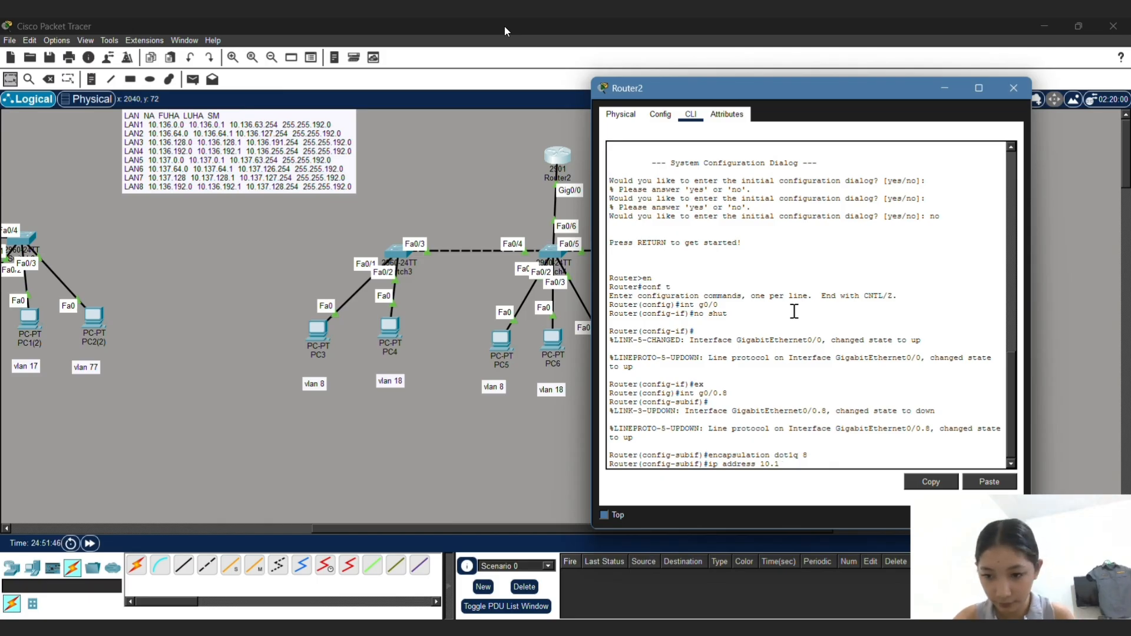
type("36.192")
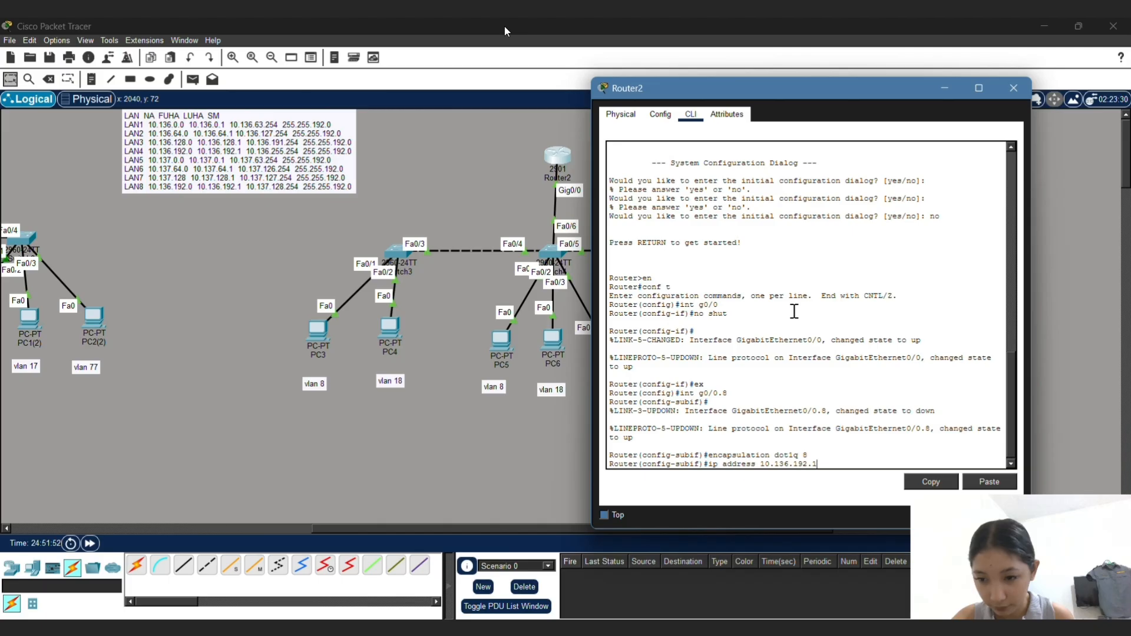
type(".1 ")
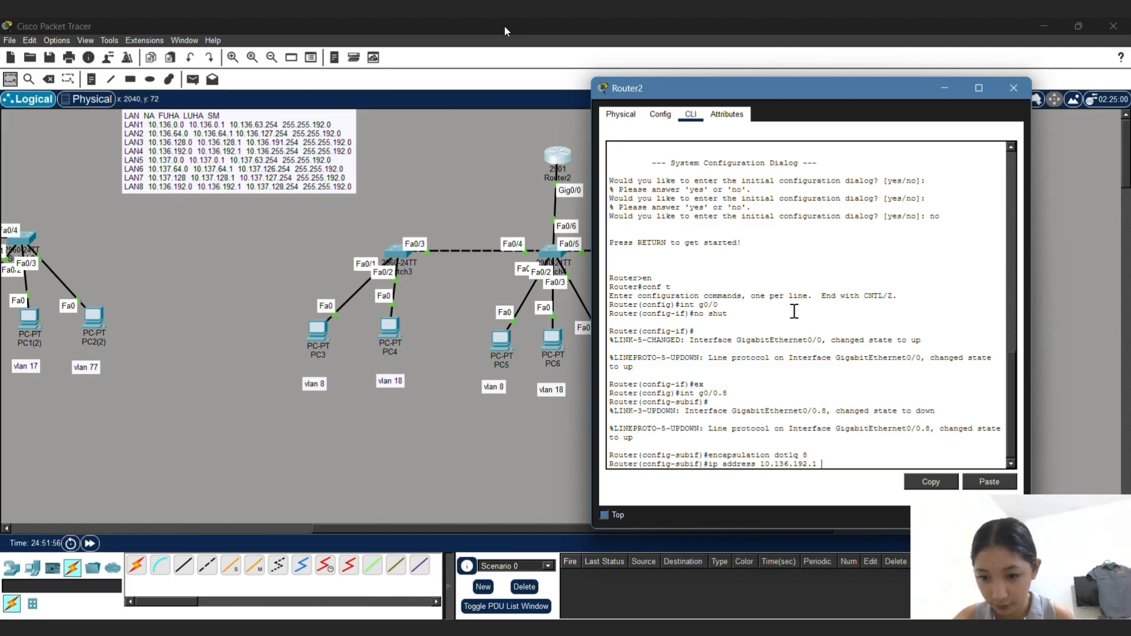
type("255.255.192.0")
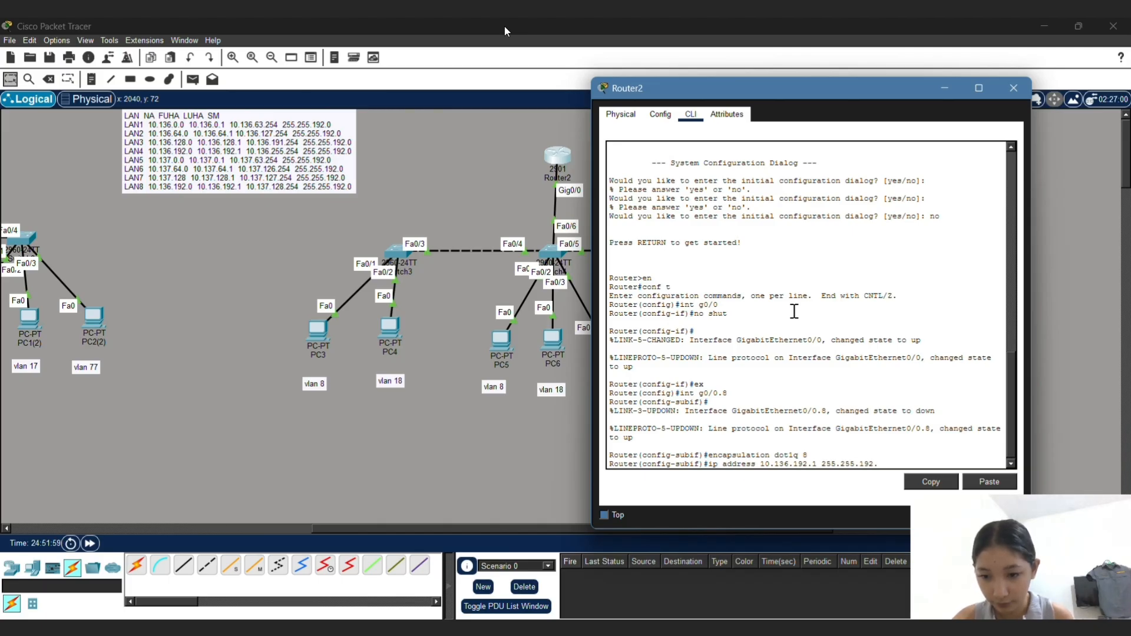
key("Return")
type("ex")
key("Return")
Step: Create subinterface g0/0.18 on Router2 and set its encapsulation to dot1q 18
type("in")
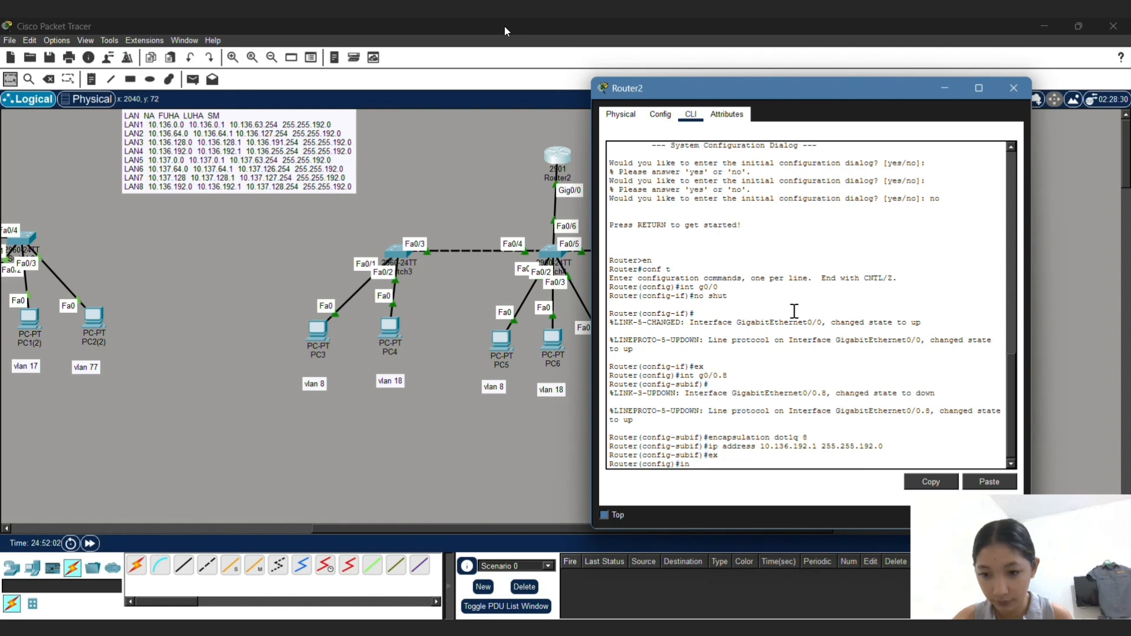
type("t g0/0.18")
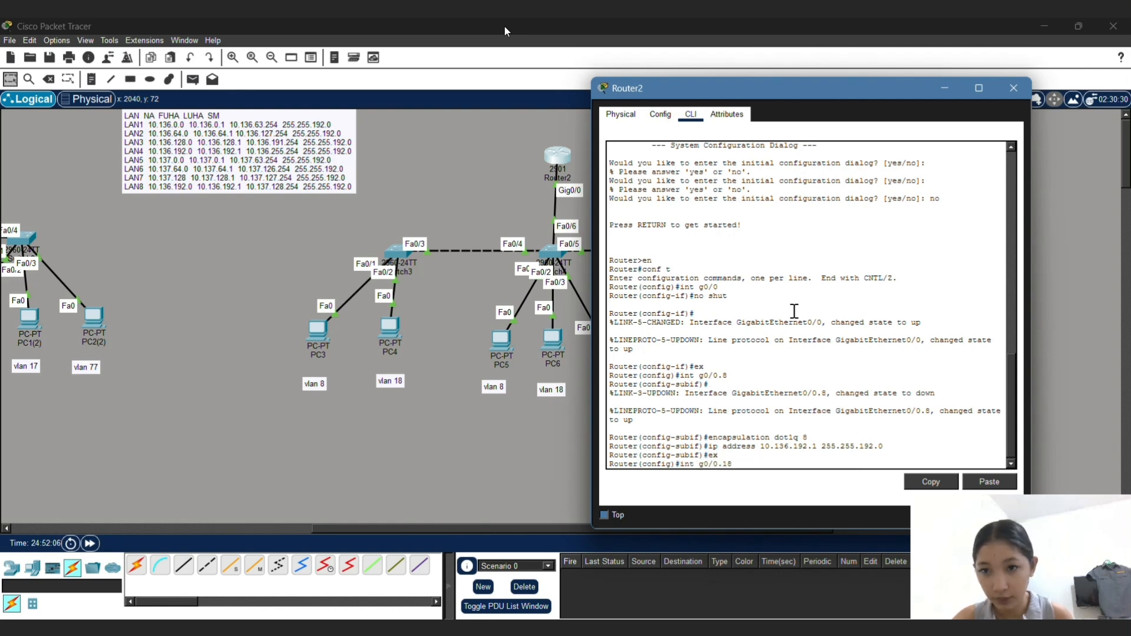
key("Return")
type("e")
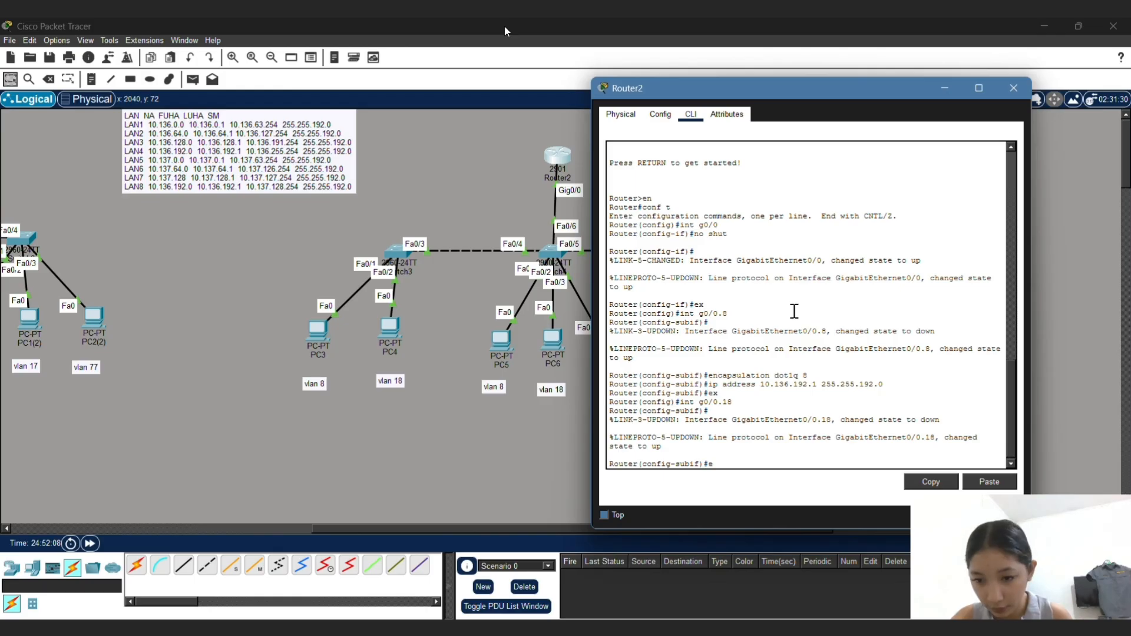
type("ncapsulatio")
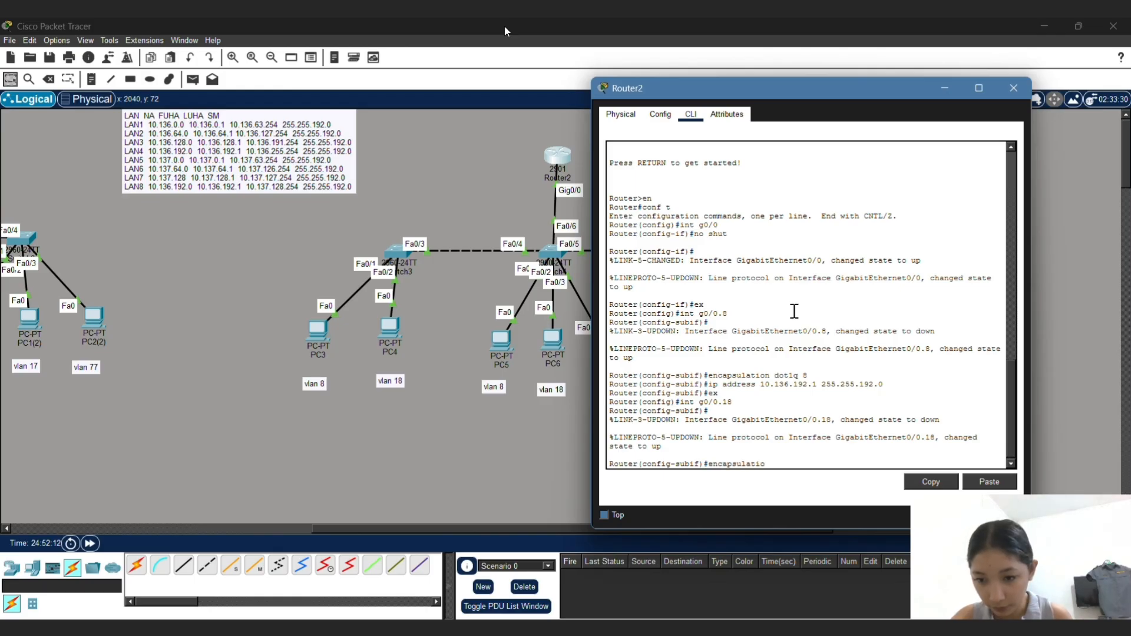
type("n dot1q 18")
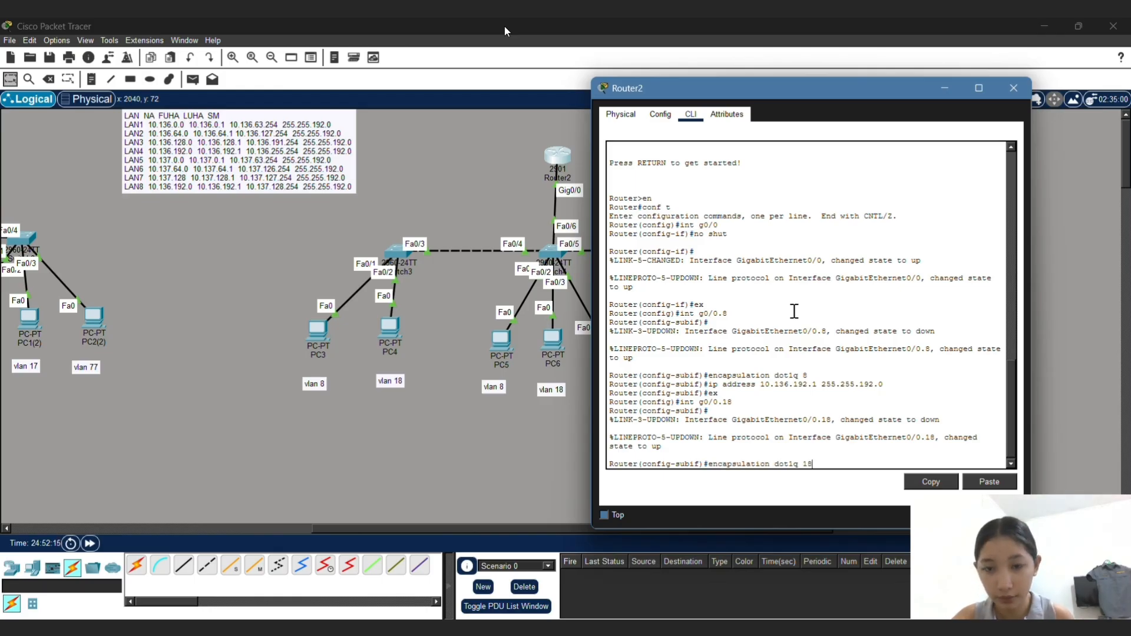
key("Return")
Step: Assign IP address 10.137.0.1 with mask 255.255.192.0 to subinterface g0/0.18 and return to global configuration mode
type("ip add ")
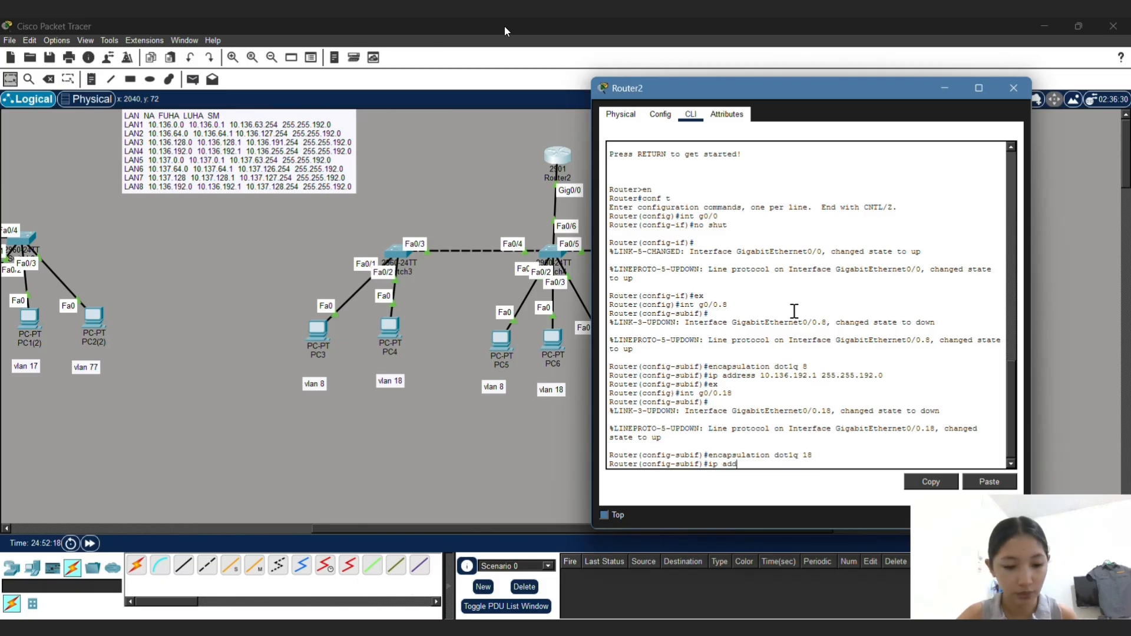
type("10.136.")
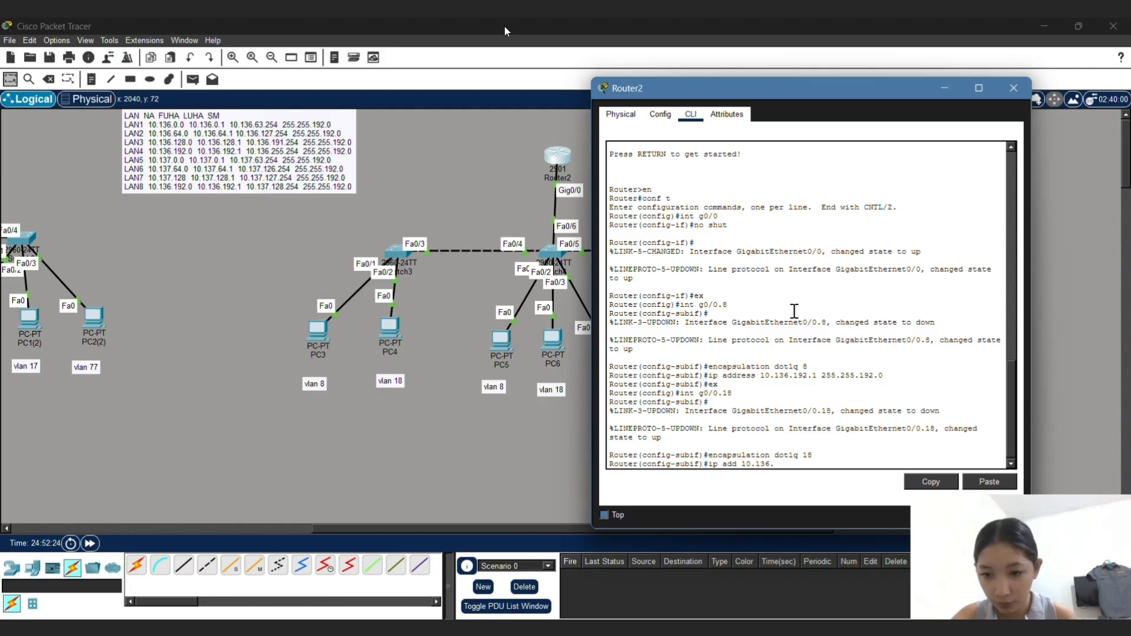
key("BackSpace")
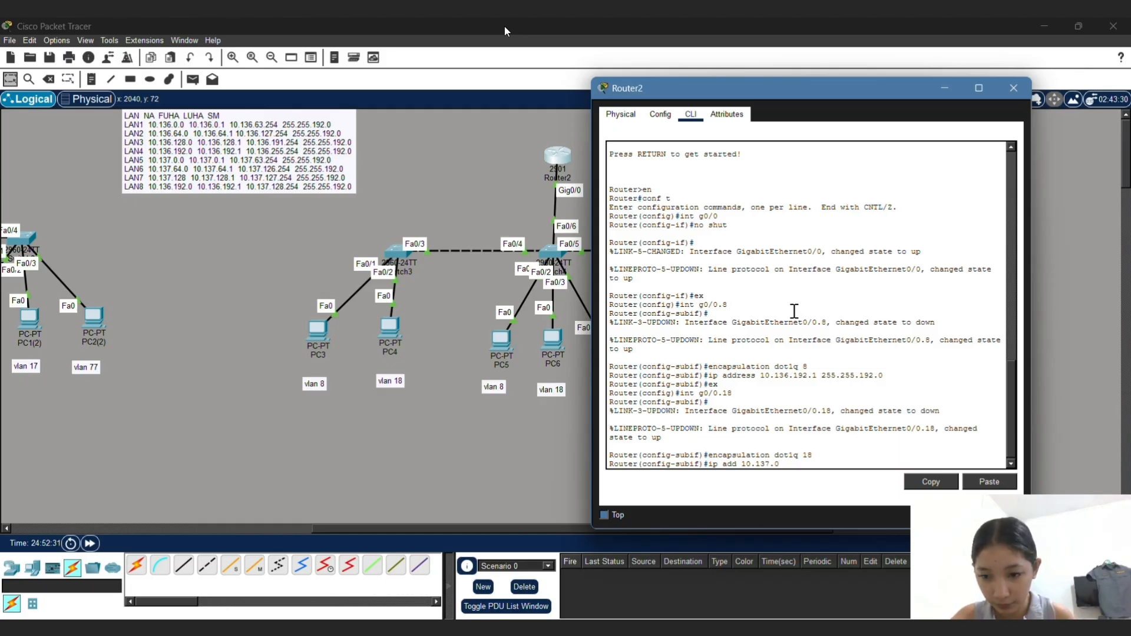
type(".1 255.255")
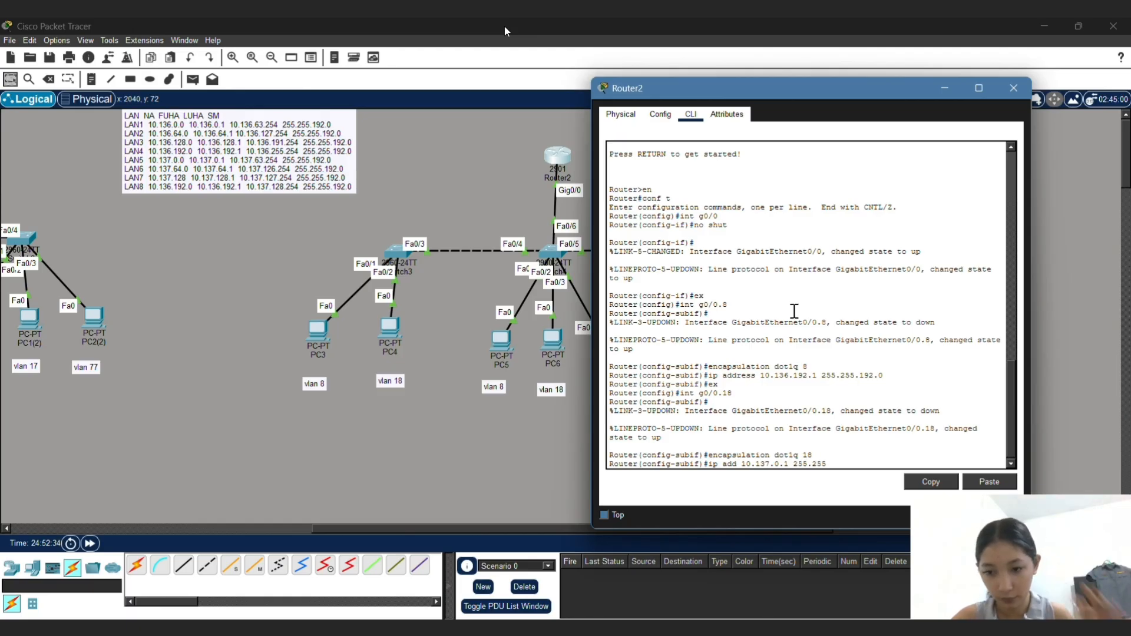
type(".192.0")
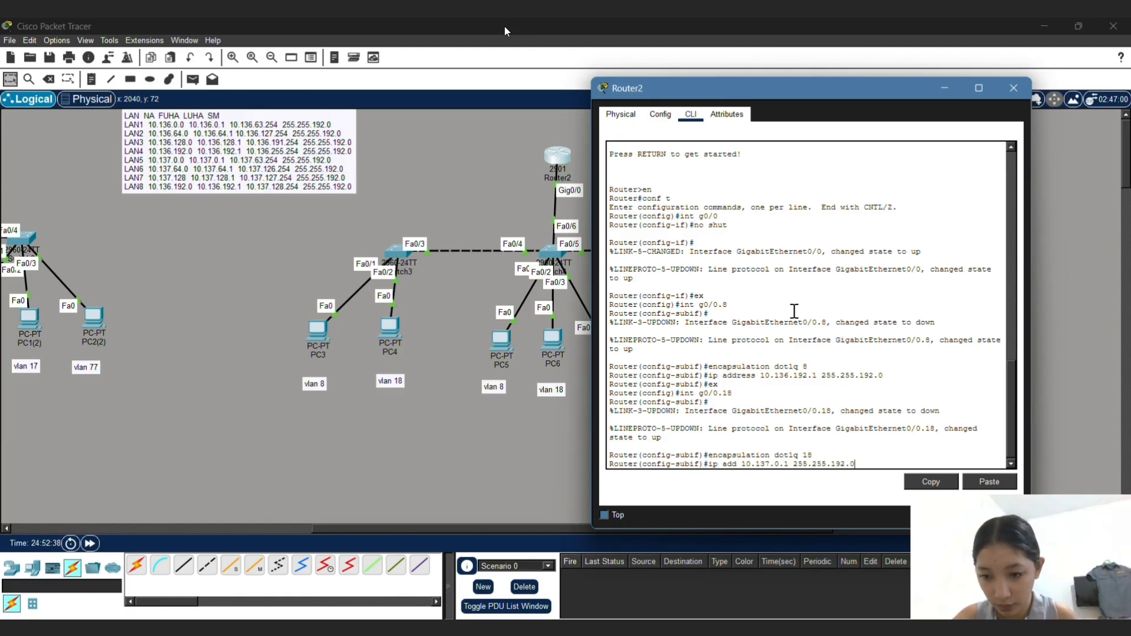
key("Return")
type("ex")
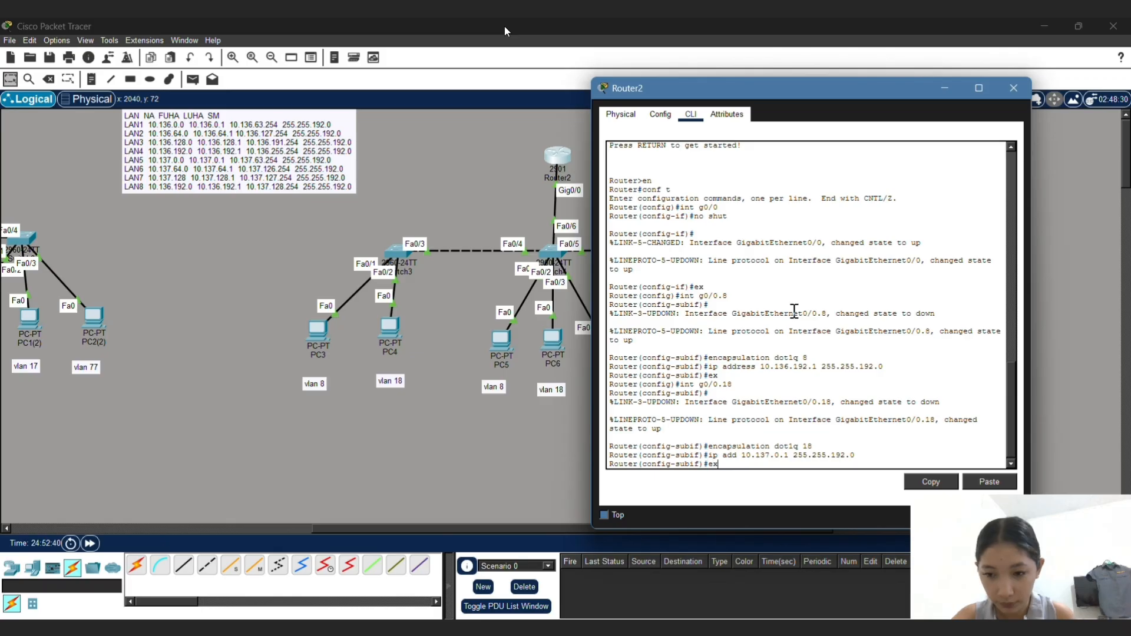
key("Return")
Step: Create subinterface g0/0.88 on Router2 and set its encapsulation to dot1q 88
type("int g0/0")
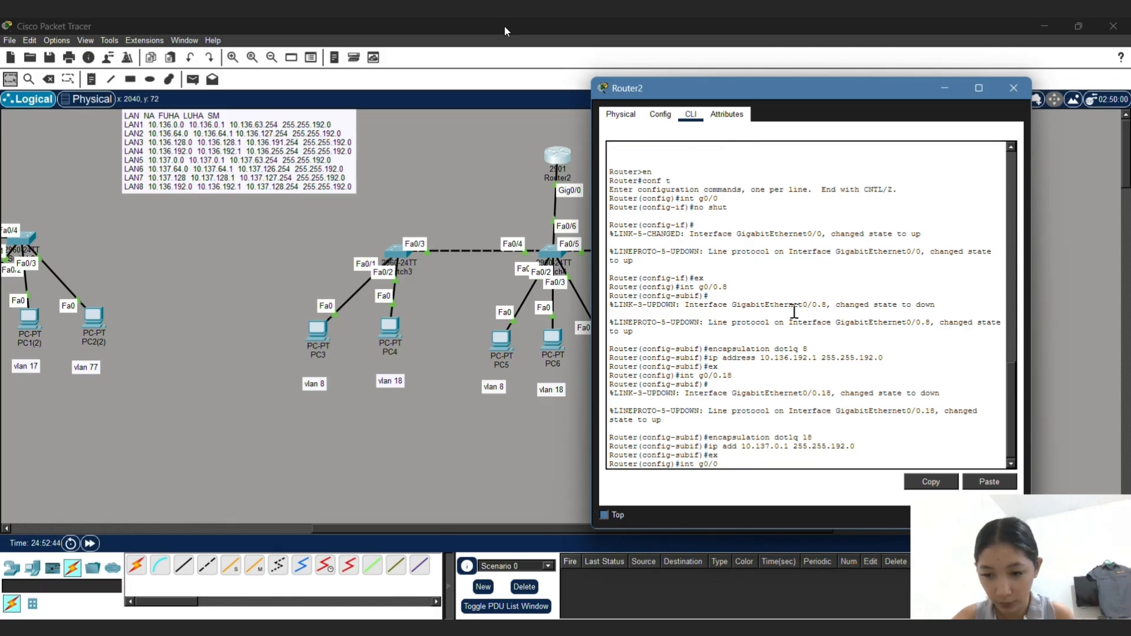
type(".88")
key("Return")
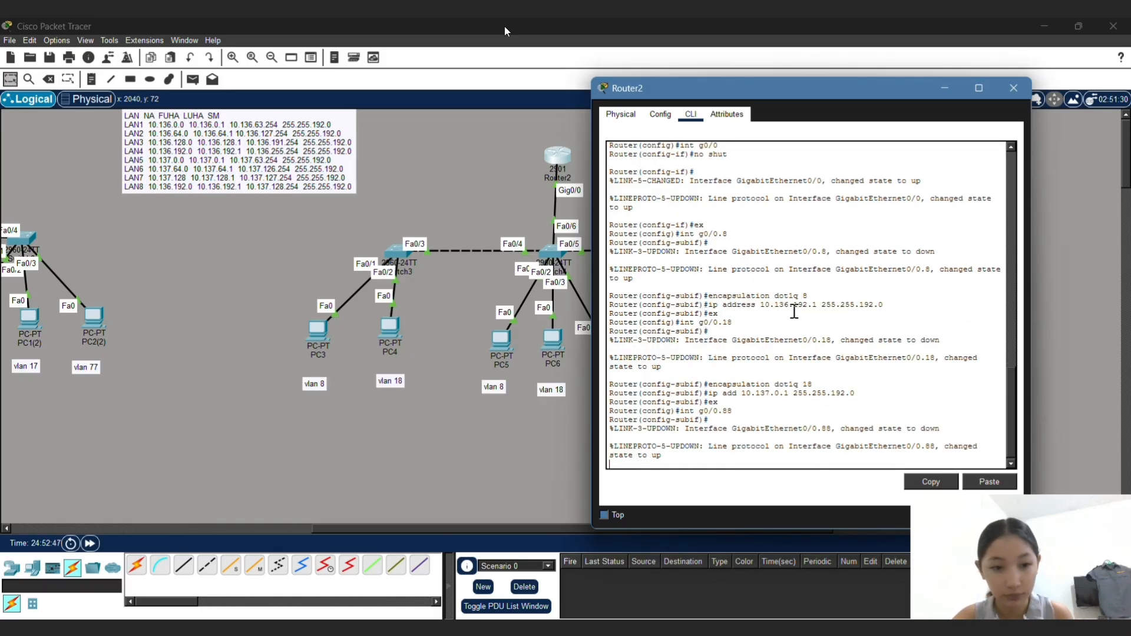
key("Return")
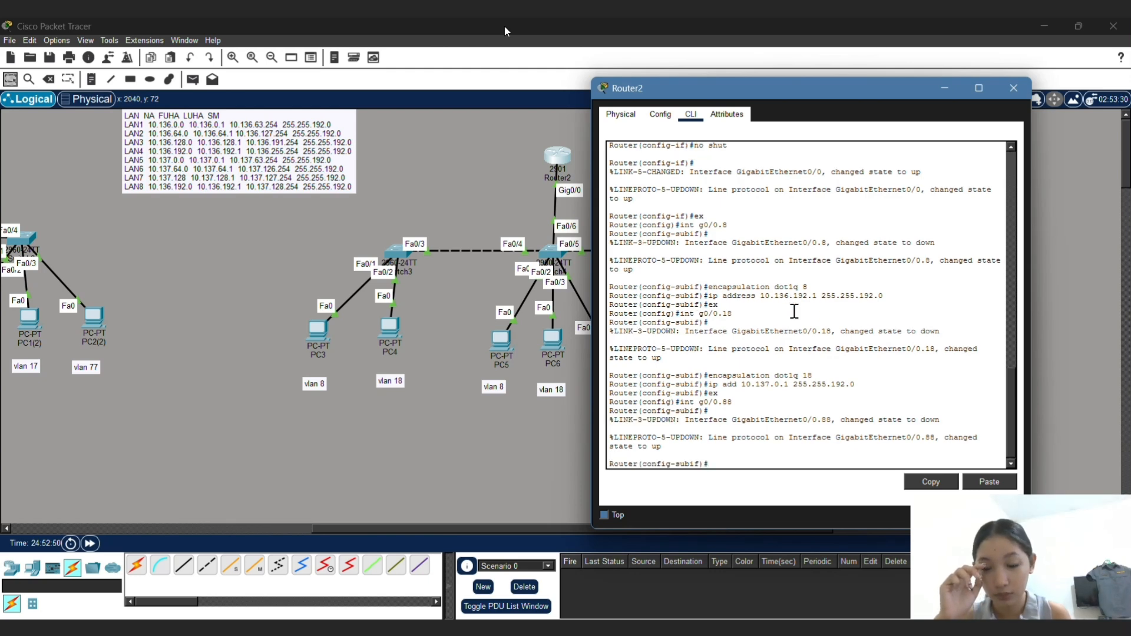
type("encapsulation")
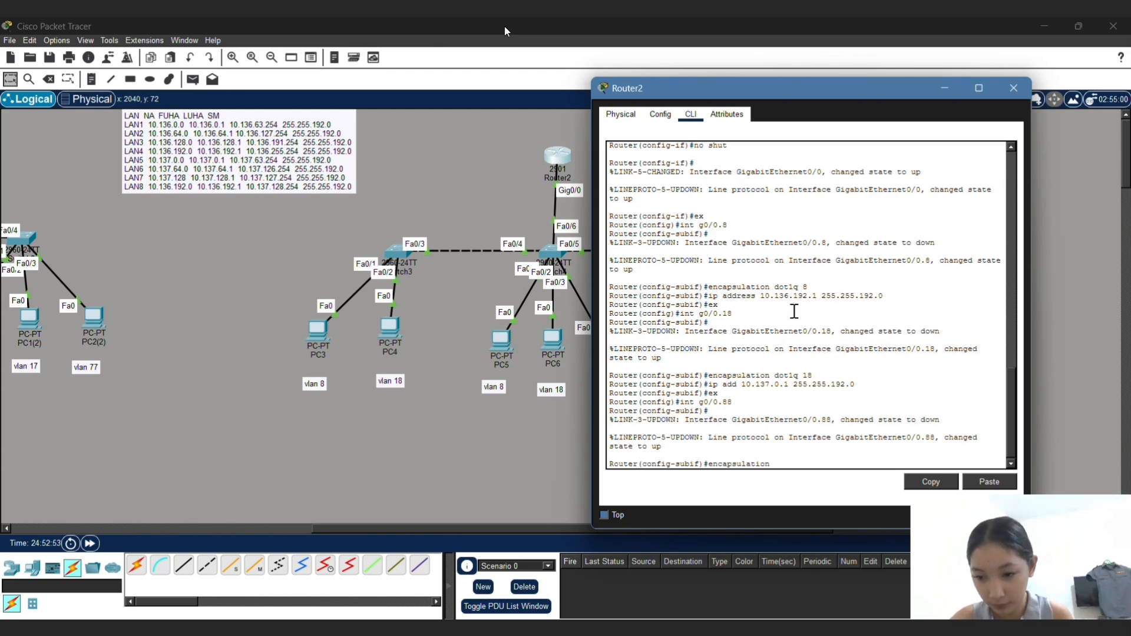
type(" dot1q 88")
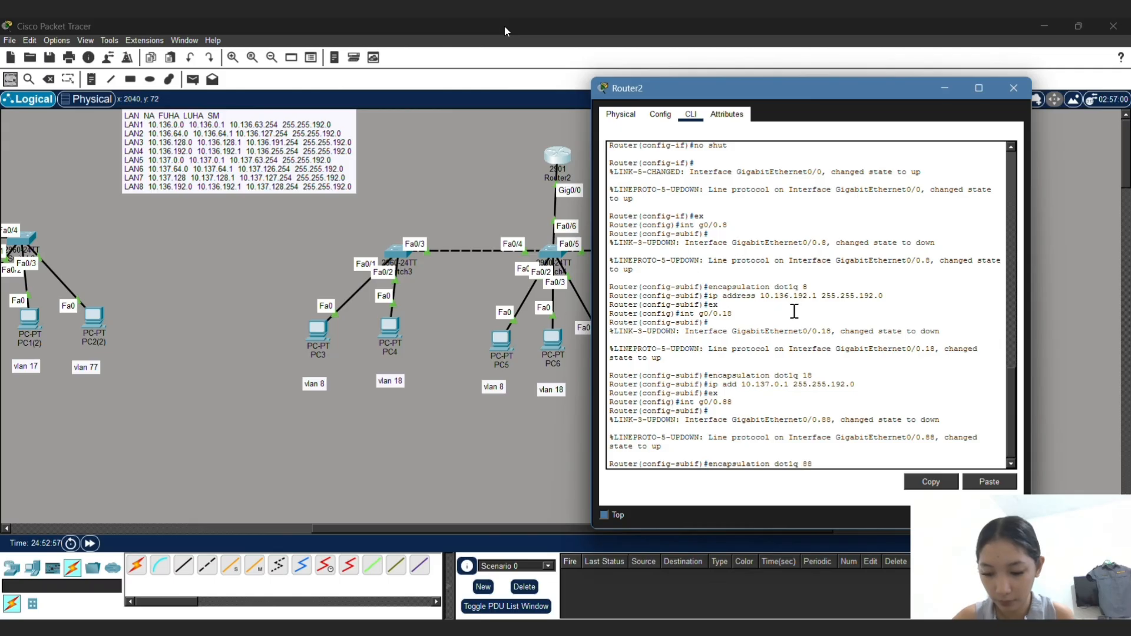
key("Return")
Step: Assign IP address 10.137.64.1 with mask 255.255.192.0 to subinterface g0/0.88 and return to global configuration mode
type("ip add ")
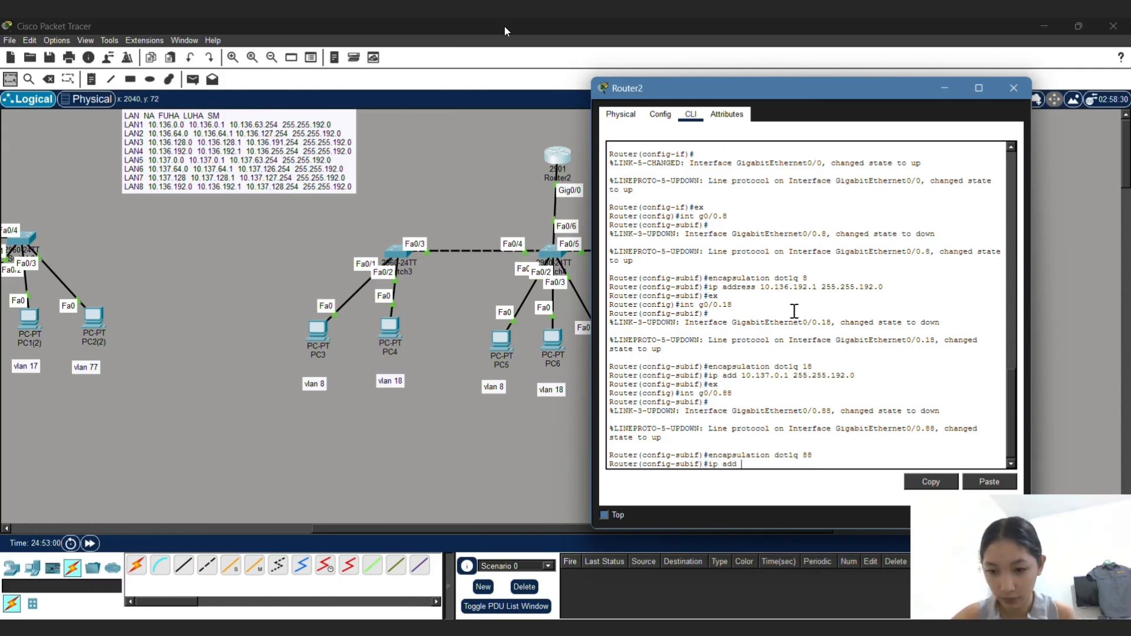
type("10")
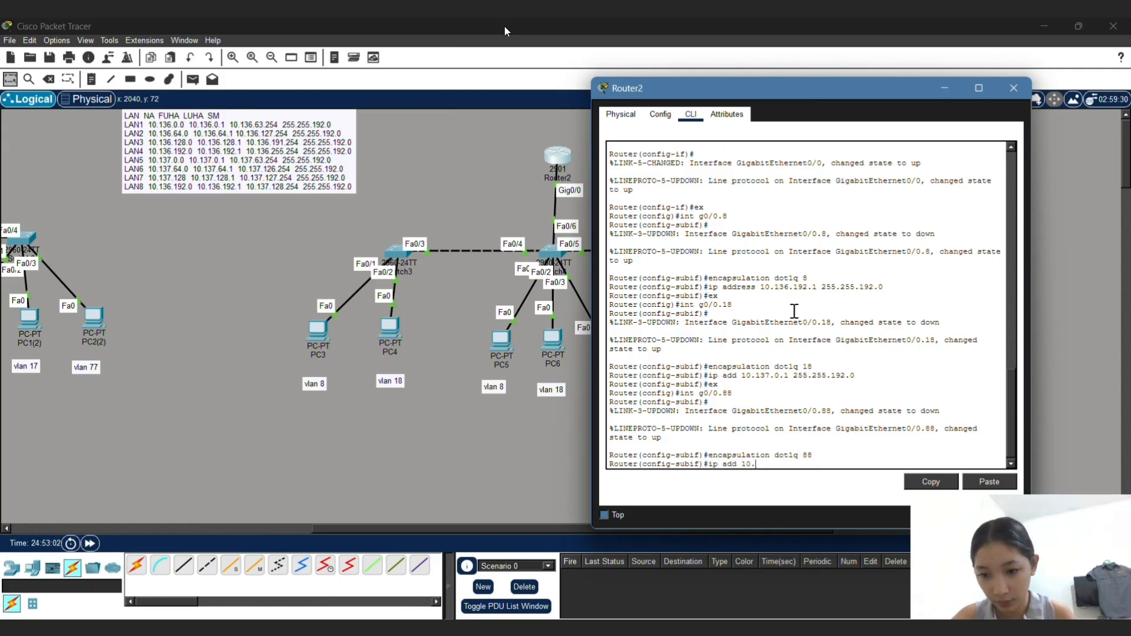
type(".")
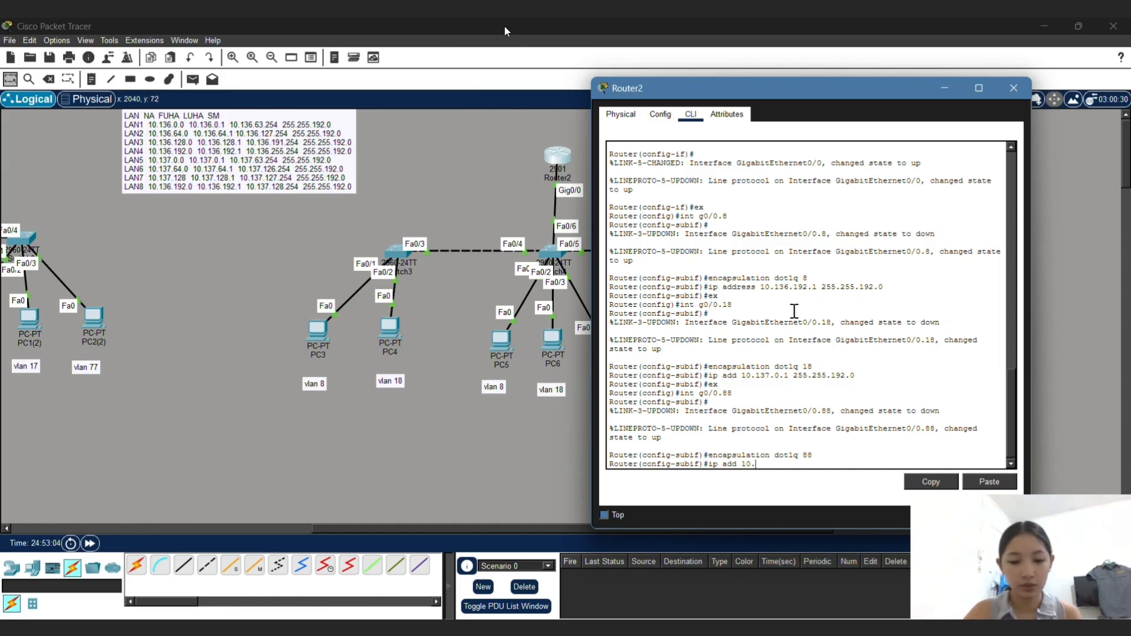
type("137.")
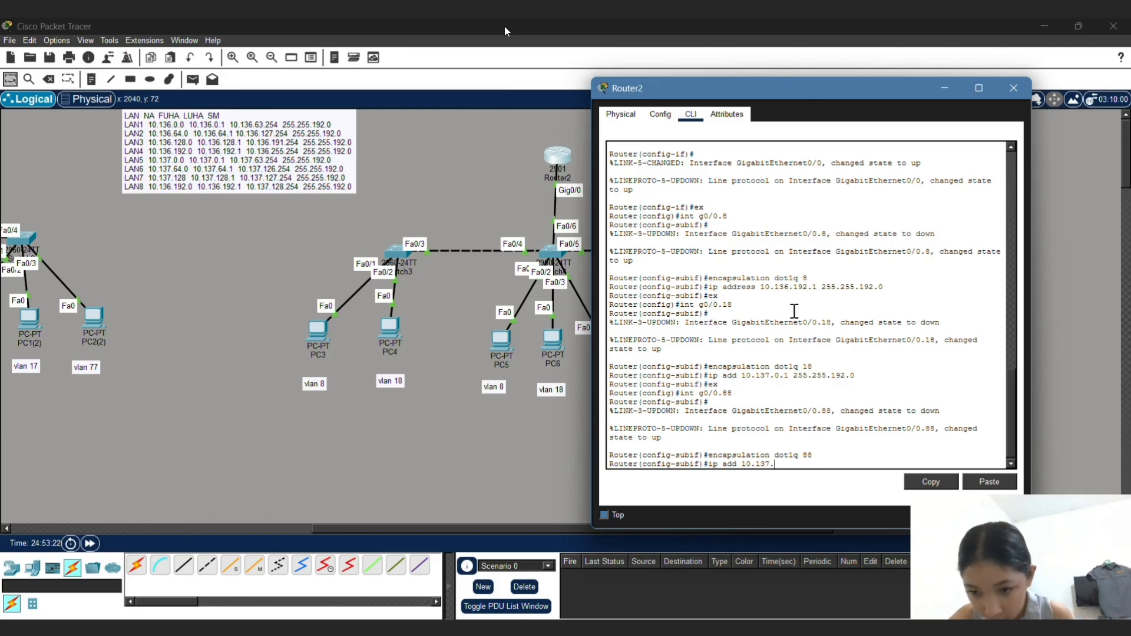
type("64.1")
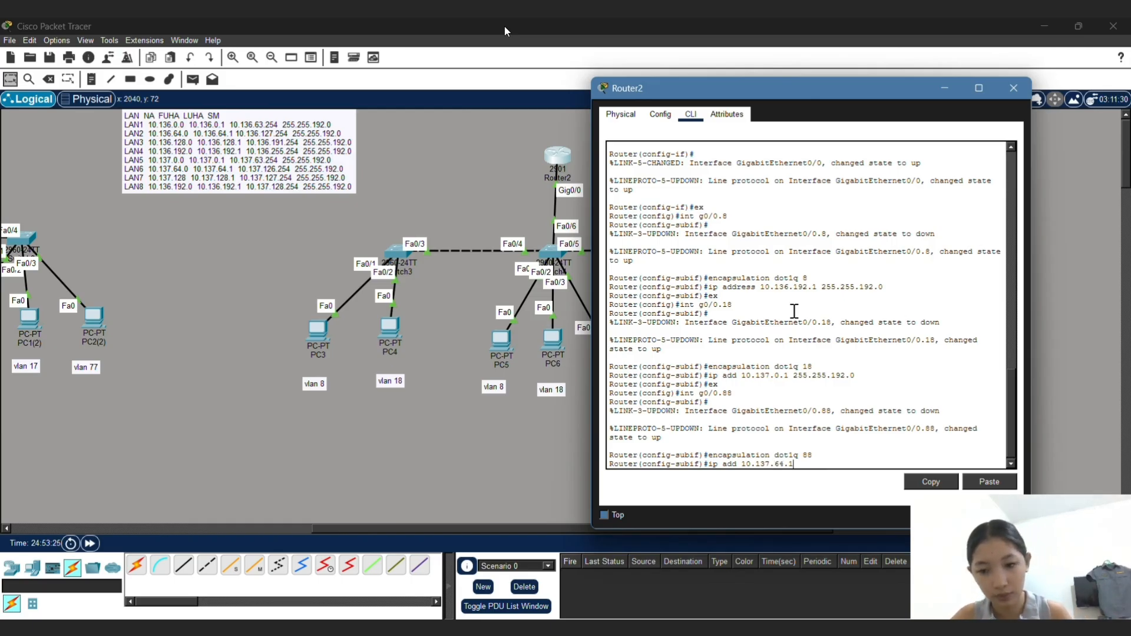
type(" 255.25")
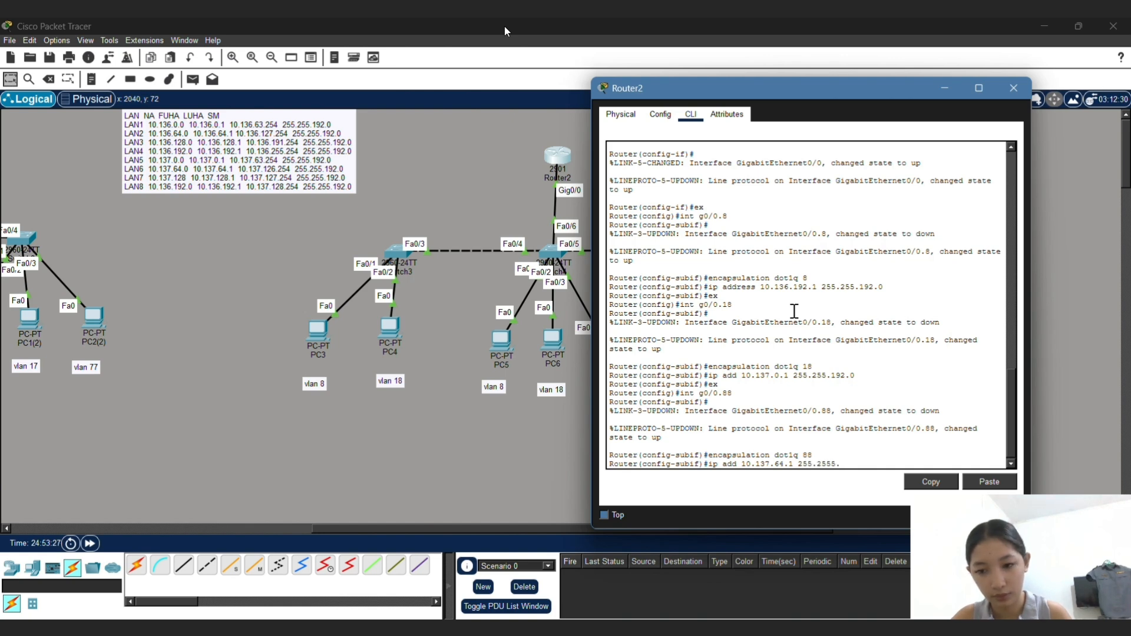
type("5.")
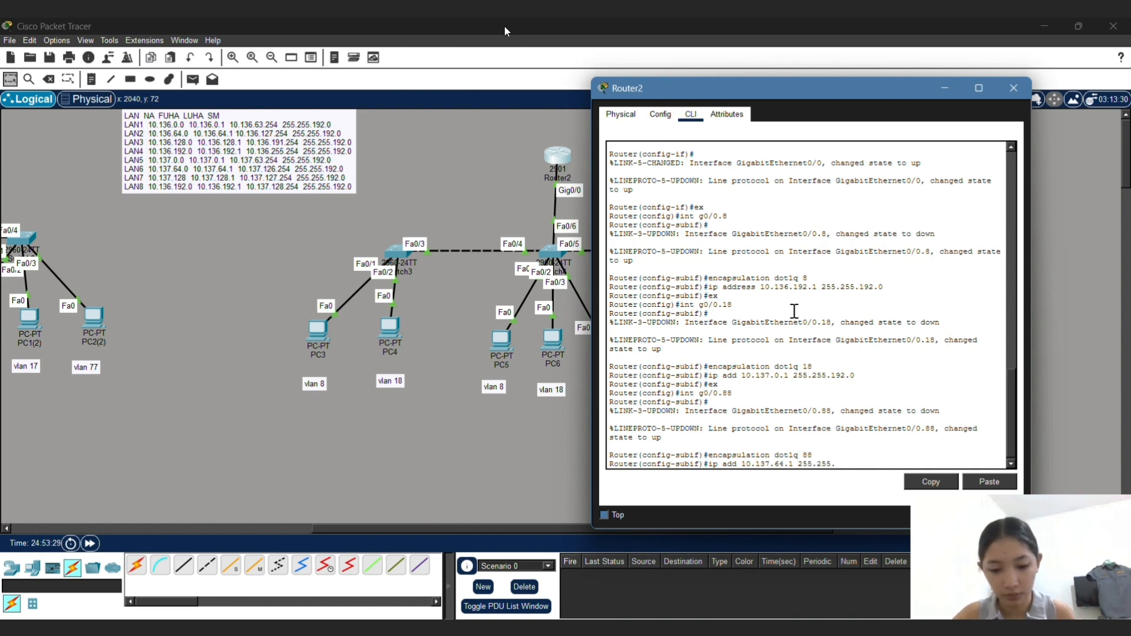
type("192")
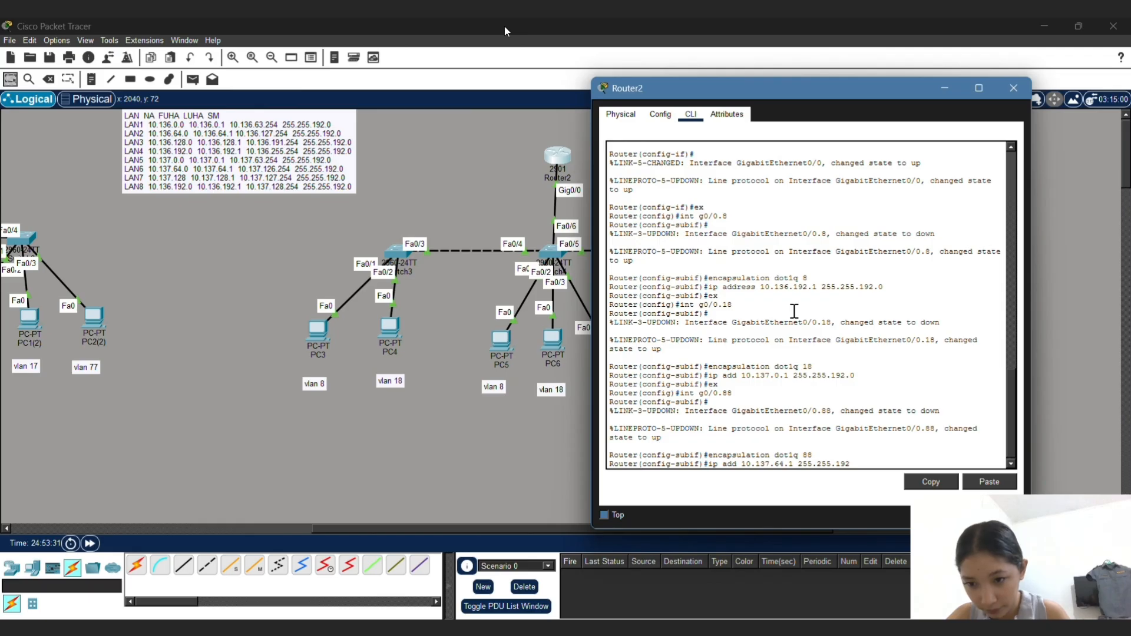
type(".0")
key("Return")
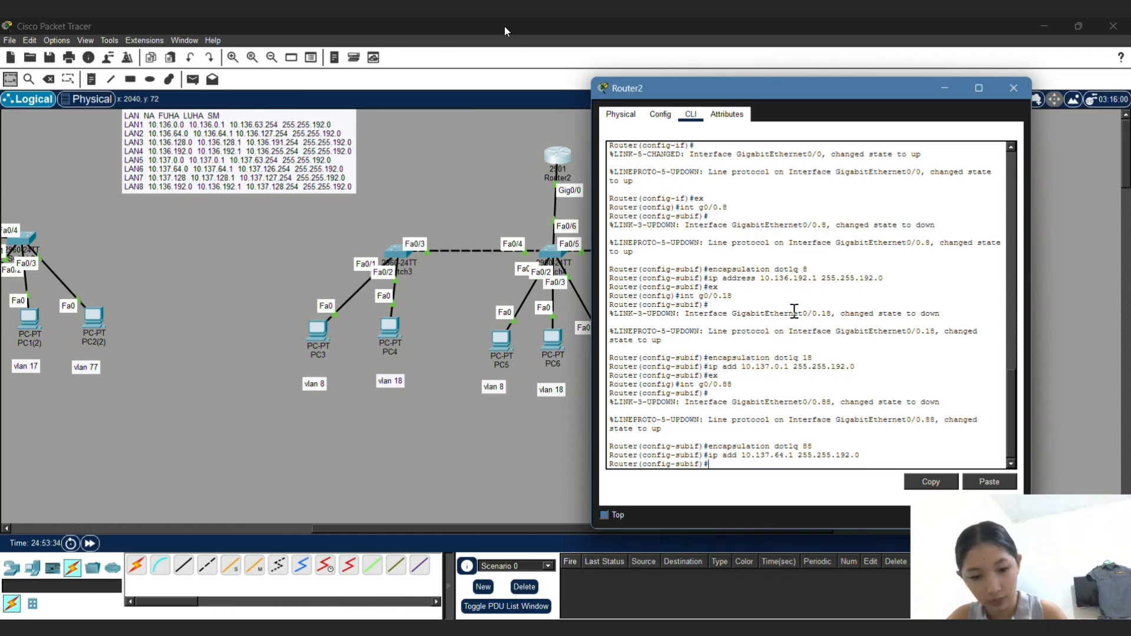
type("ex")
key("Return")
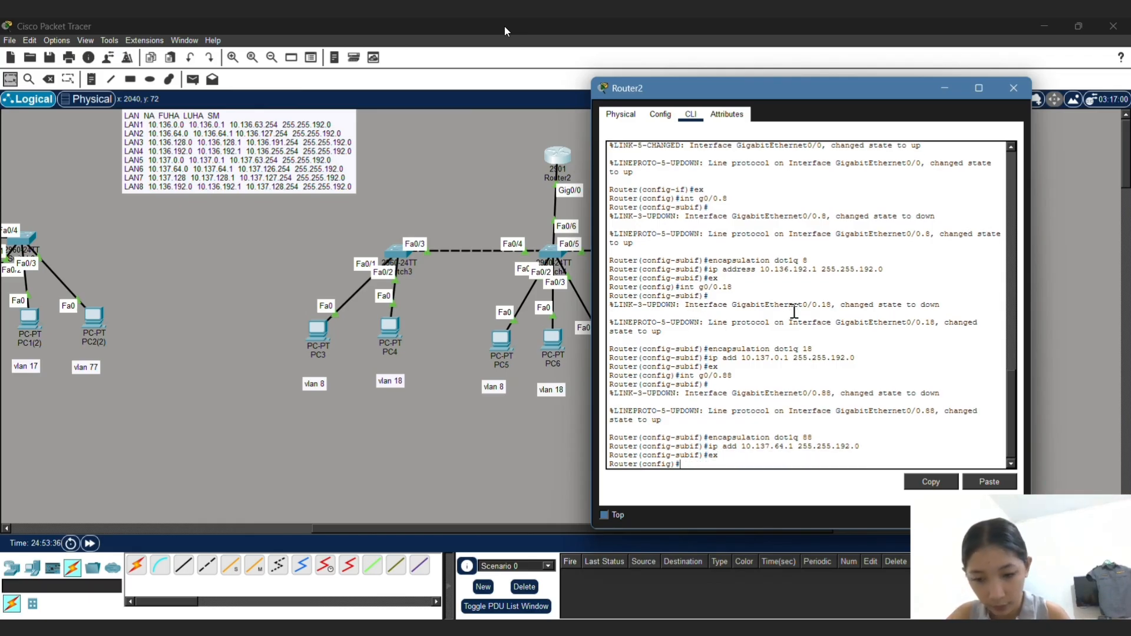
Step: Open the command line of Switch4, the switch below Router2, and enter global configuration mode
left_click(1012, 89)
left_click(553, 249)
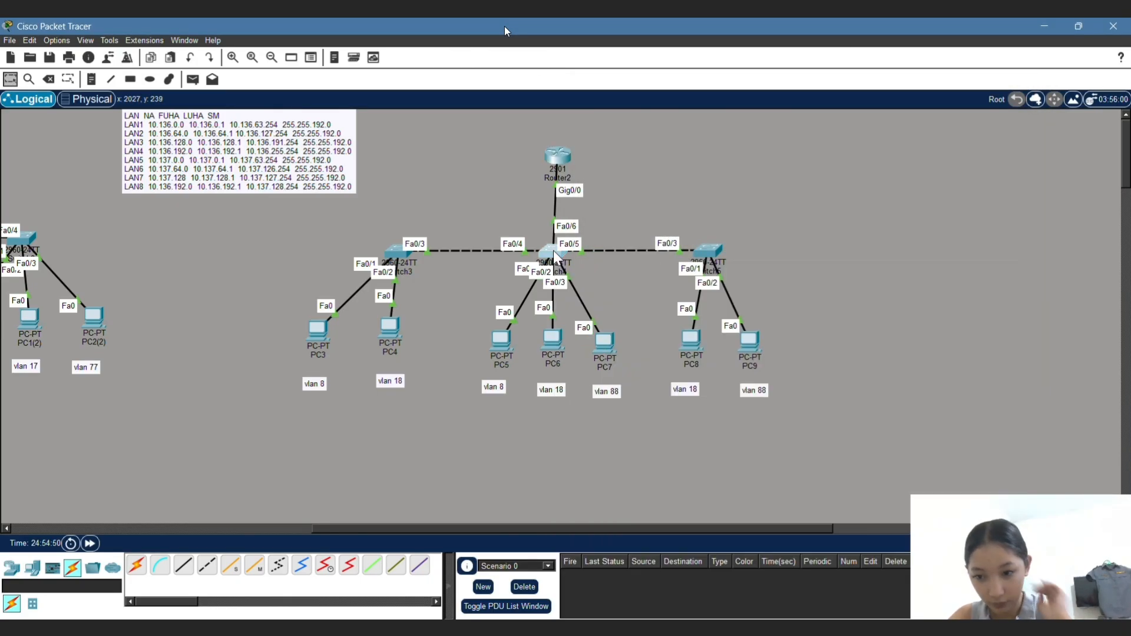
left_click_drag(580, 91, 849, 91)
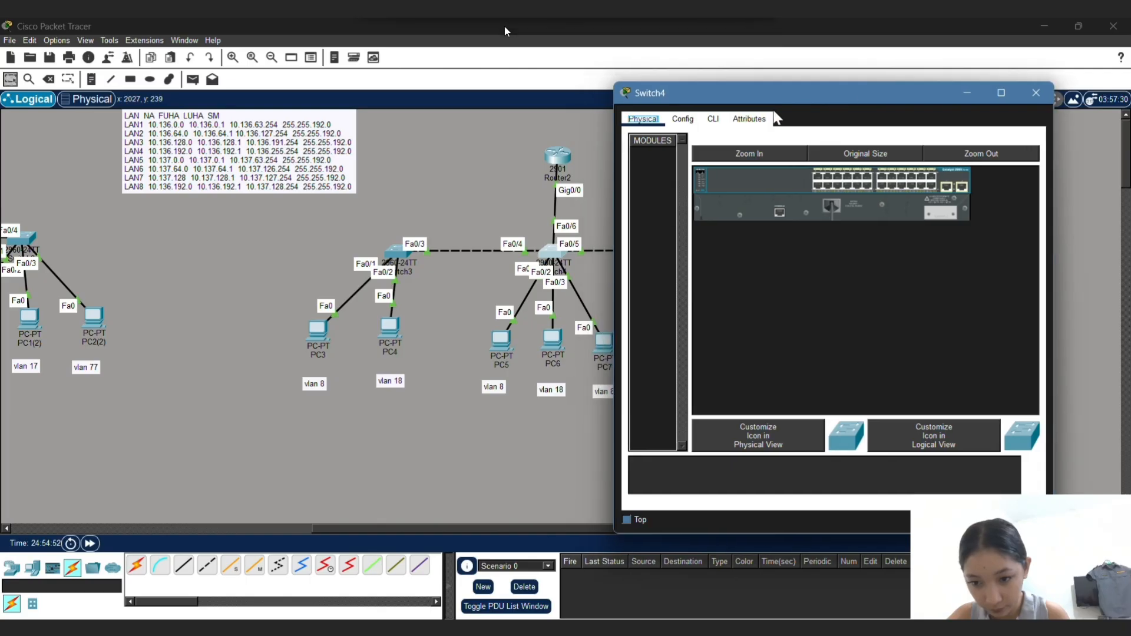
left_click(713, 118)
key("Return")
key("Return")
key("Return")
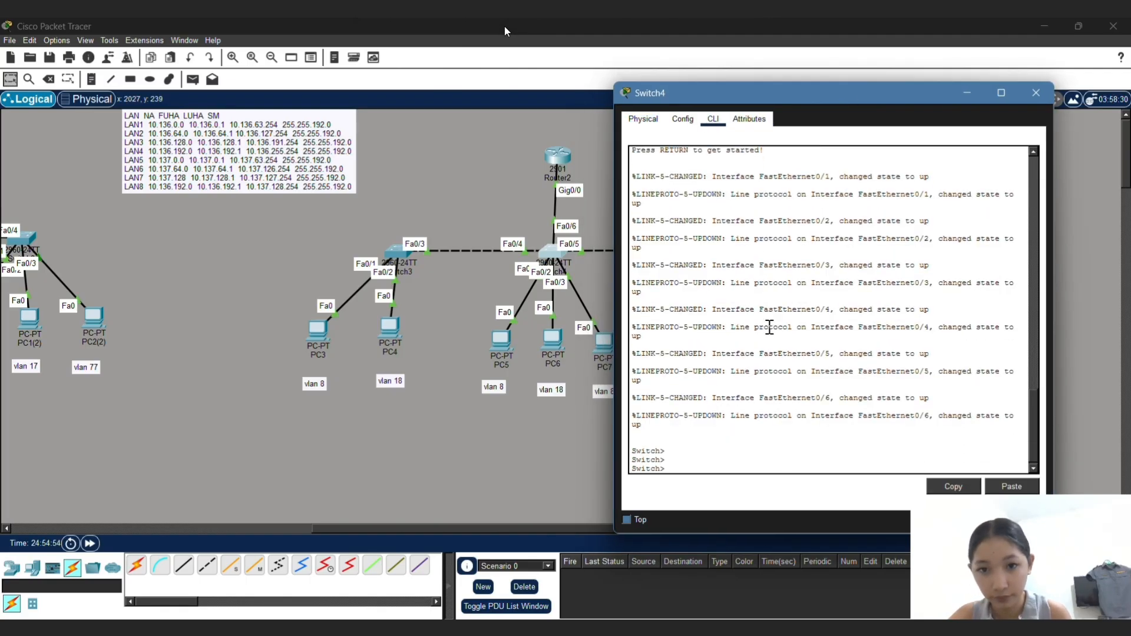
type("en")
key("Return")
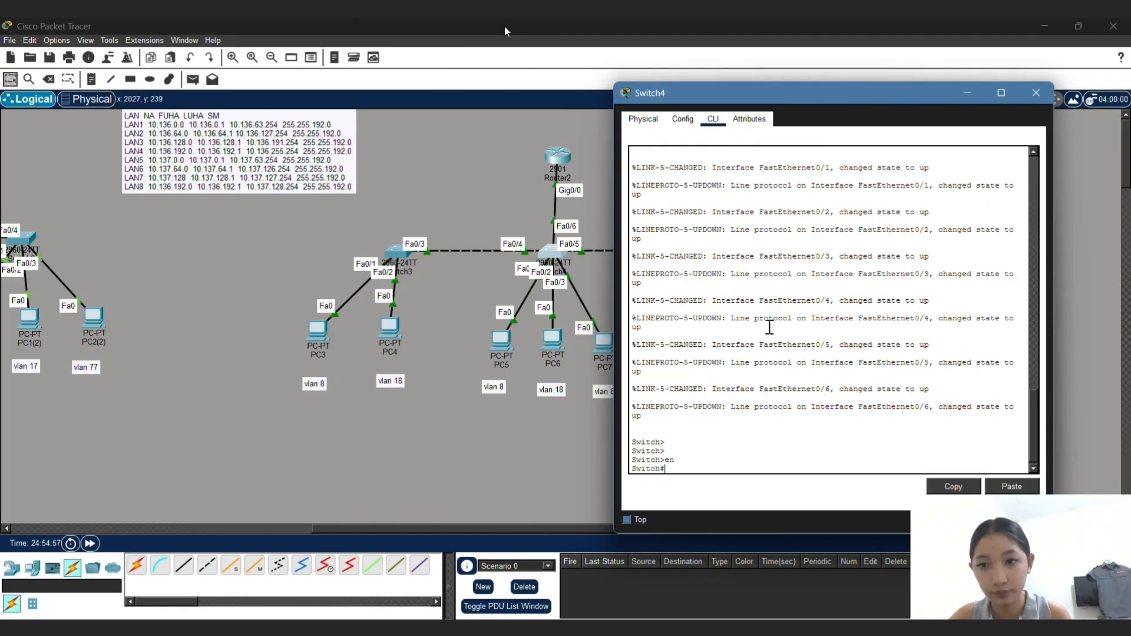
type("conf t")
key("Return")
Step: Set the interface range fa0/4-6 on Switch4 to trunk mode
type("int")
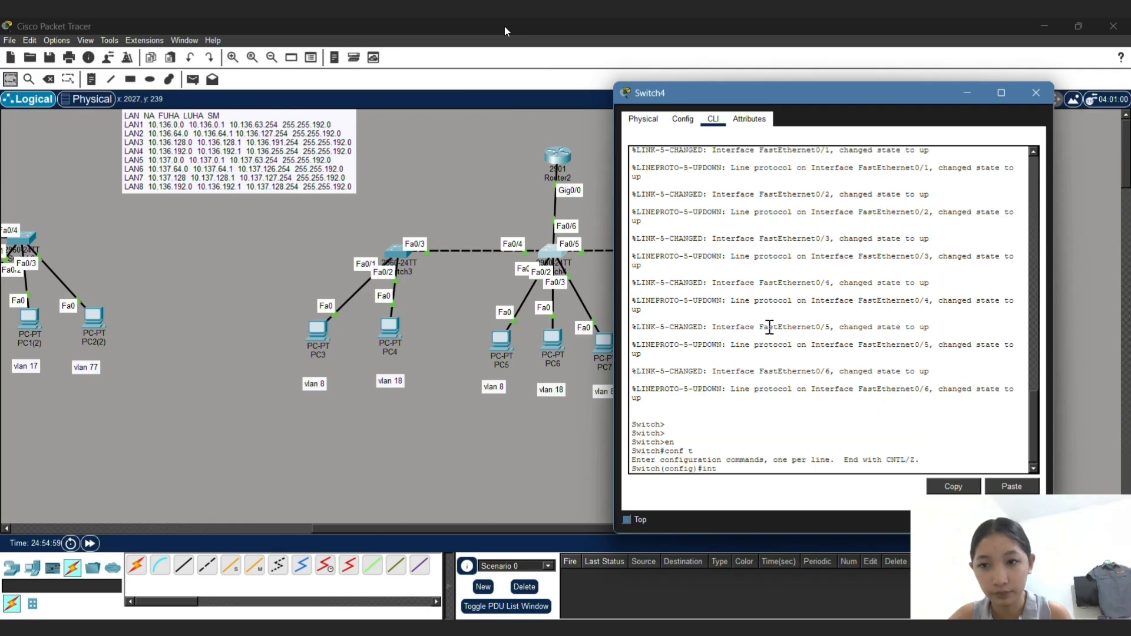
type(" range")
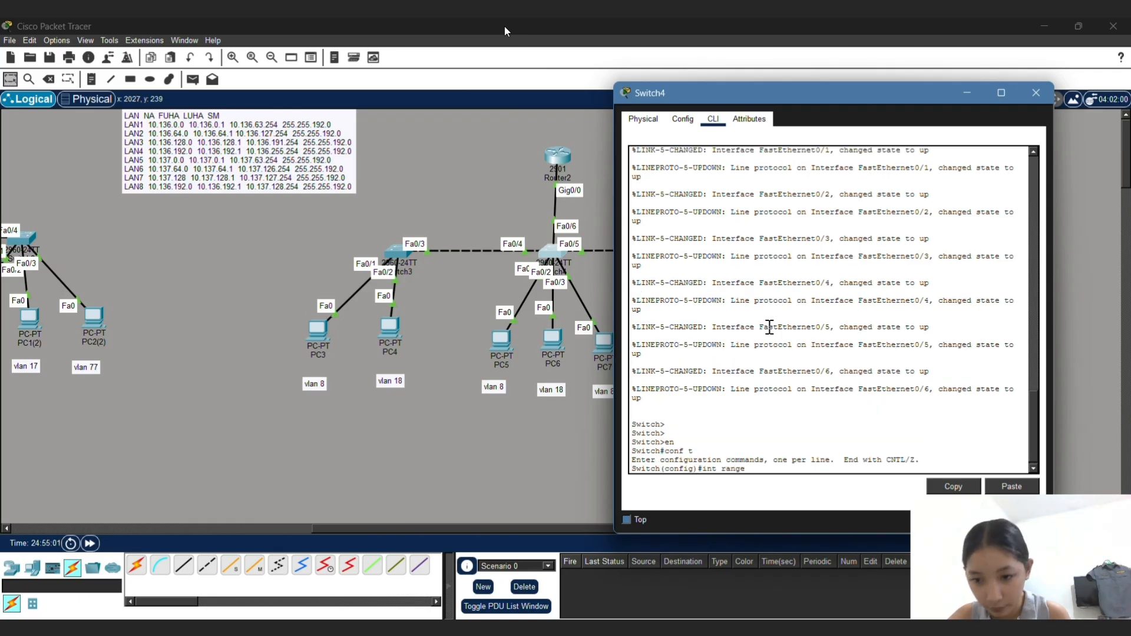
type(" fa0")
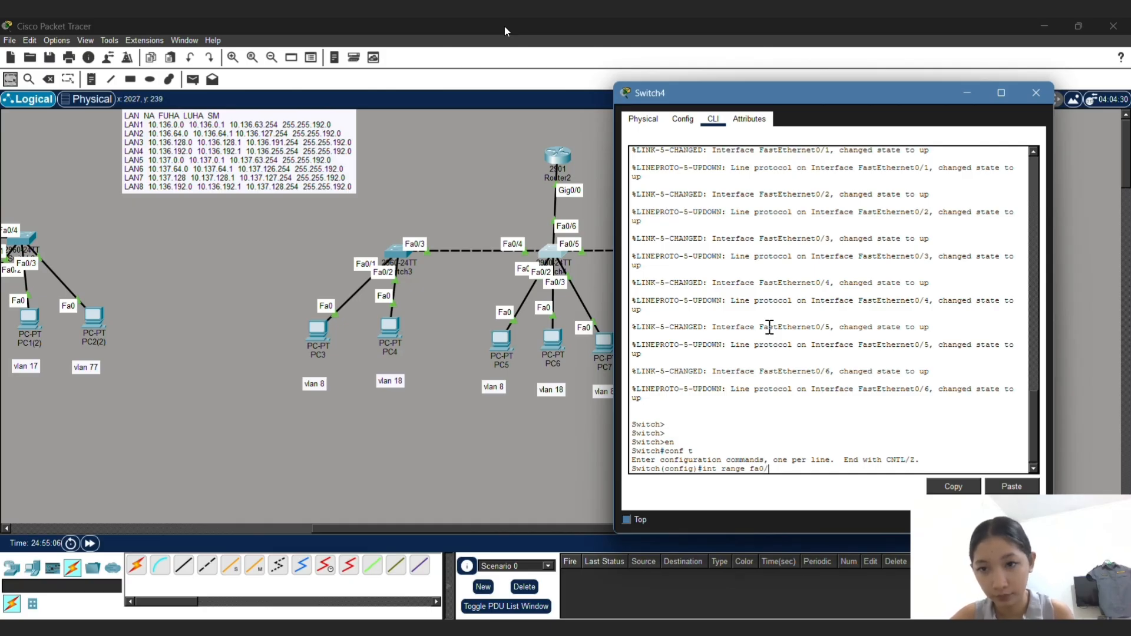
type("/4-6")
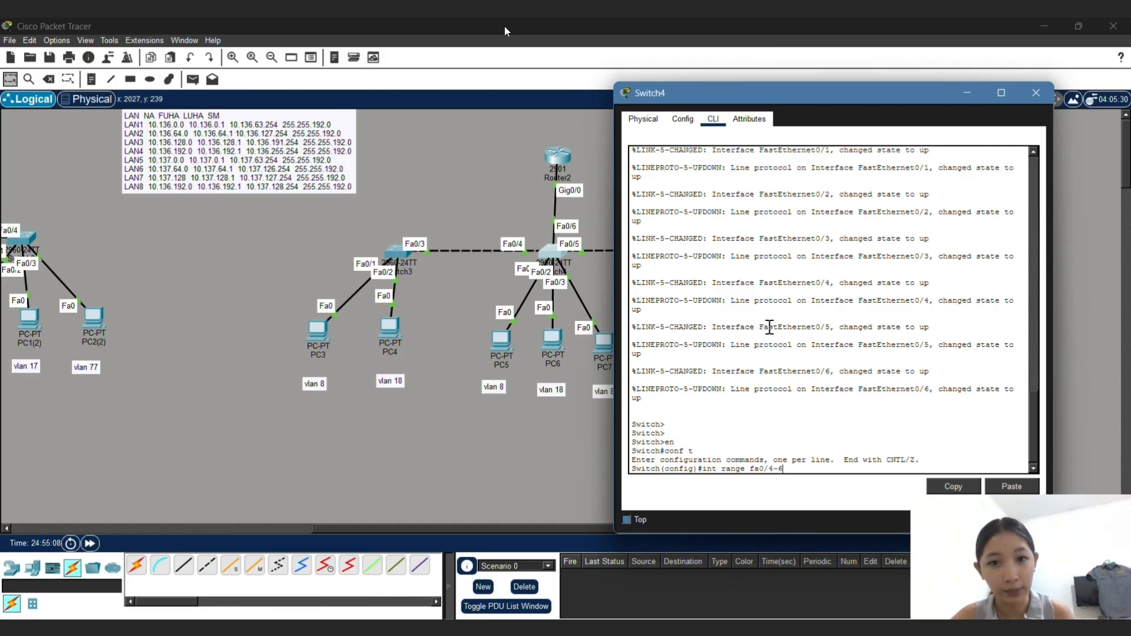
key("Return")
type("sw")
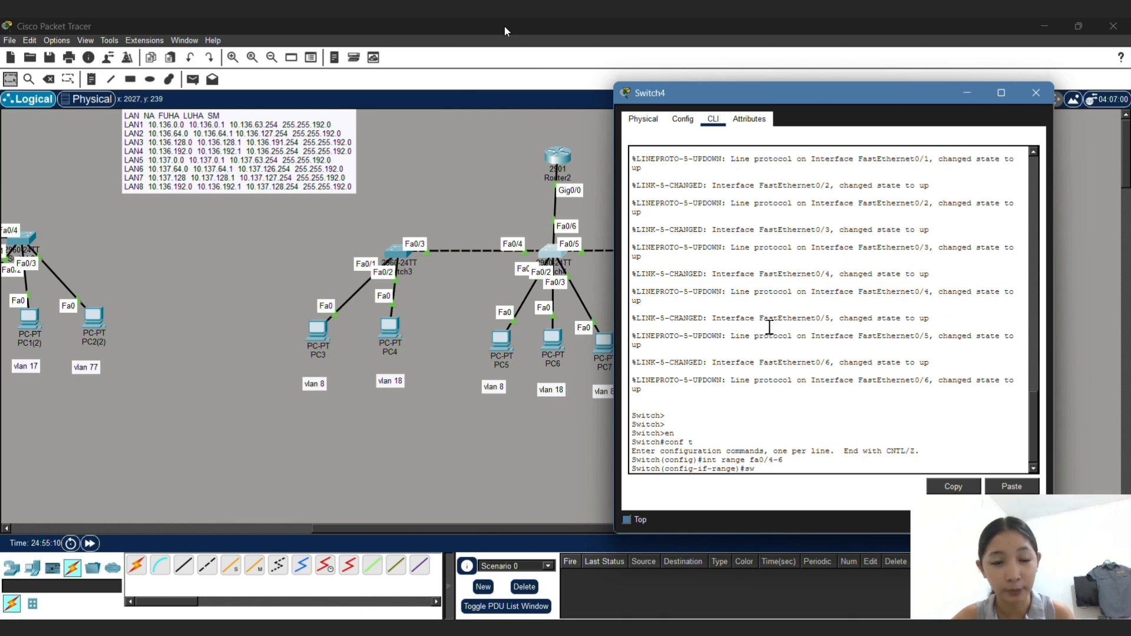
type(" mo tru")
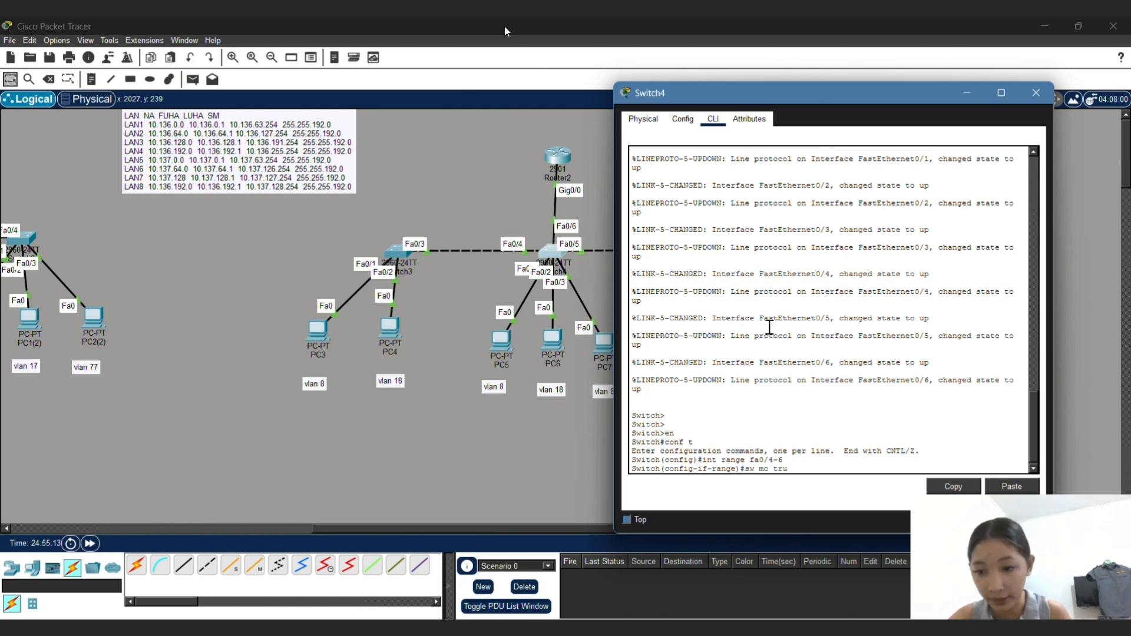
key("Return")
Step: Allow VLANs 8, 18 and 88 on Switch4's trunk ports, return to global configuration mode and close the switch window
type("sw")
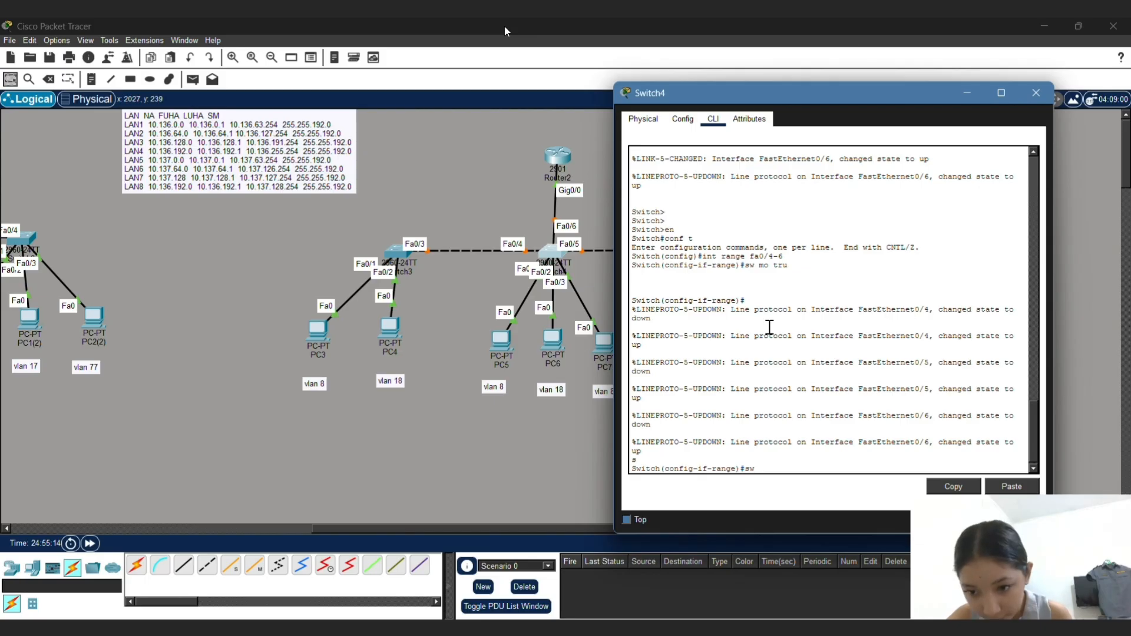
type(" tru allowe")
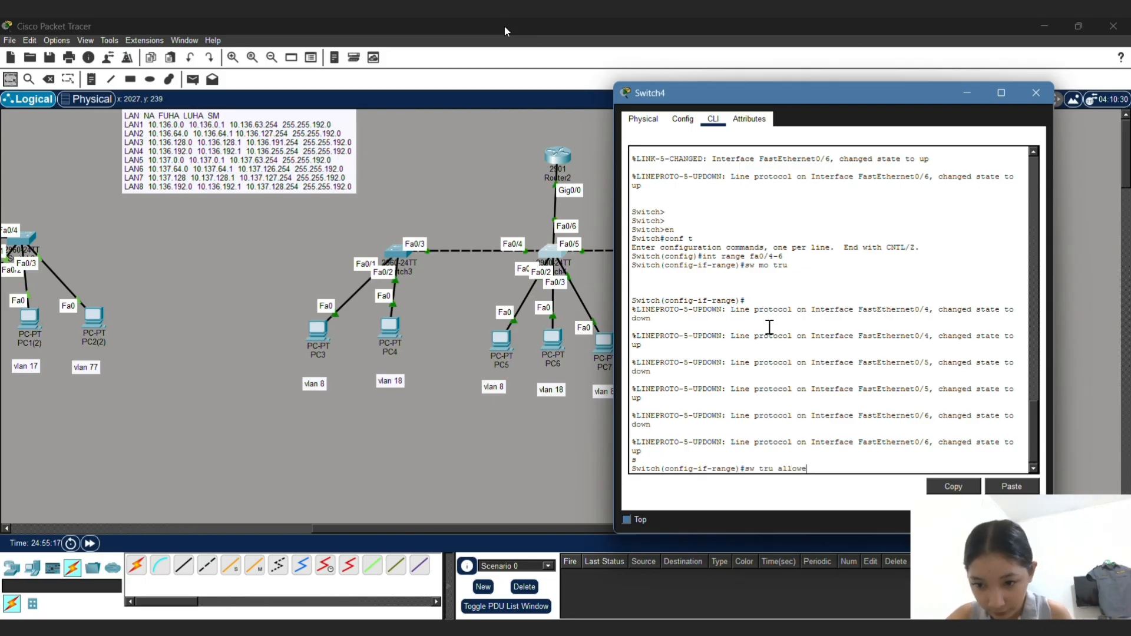
type("d vlan 8")
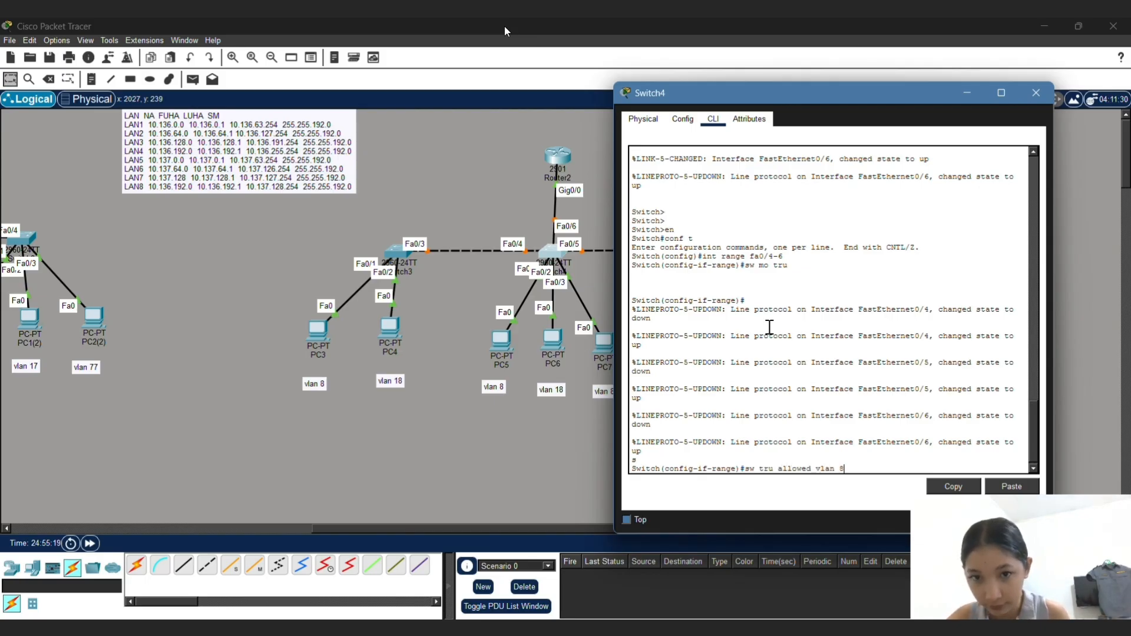
type(",18,88")
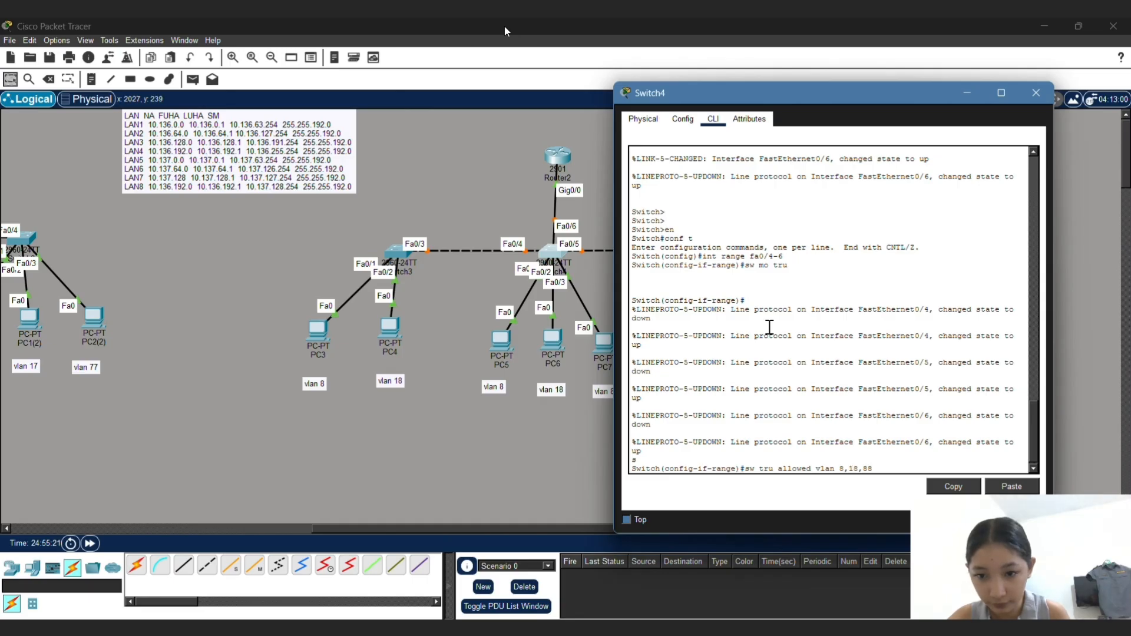
key("Return")
type("ex")
key("Return")
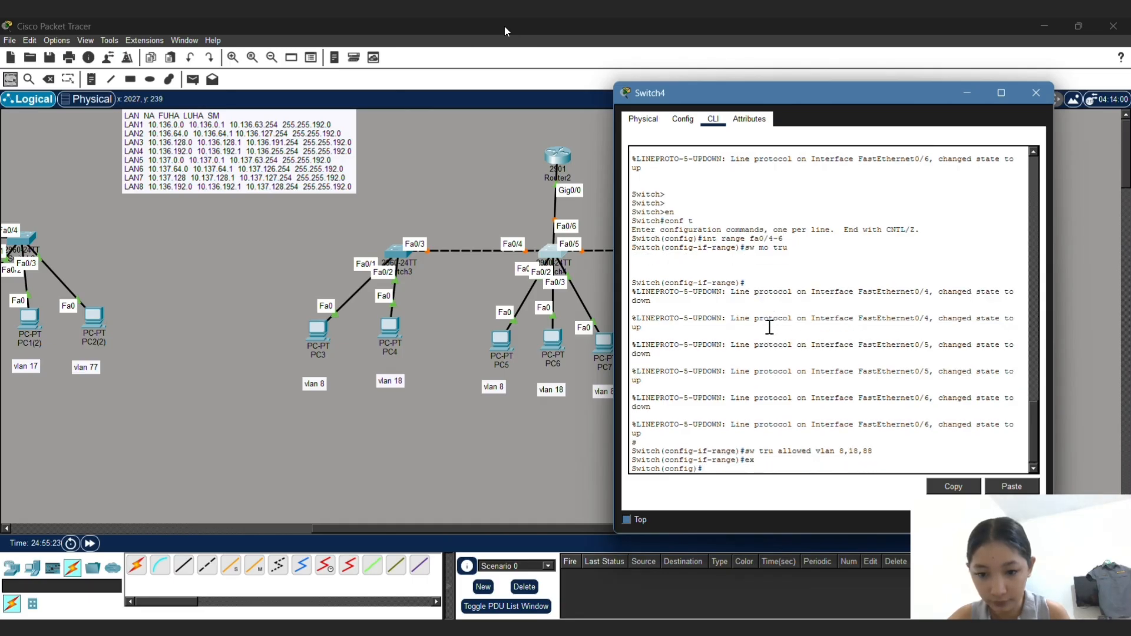
left_click(1035, 92)
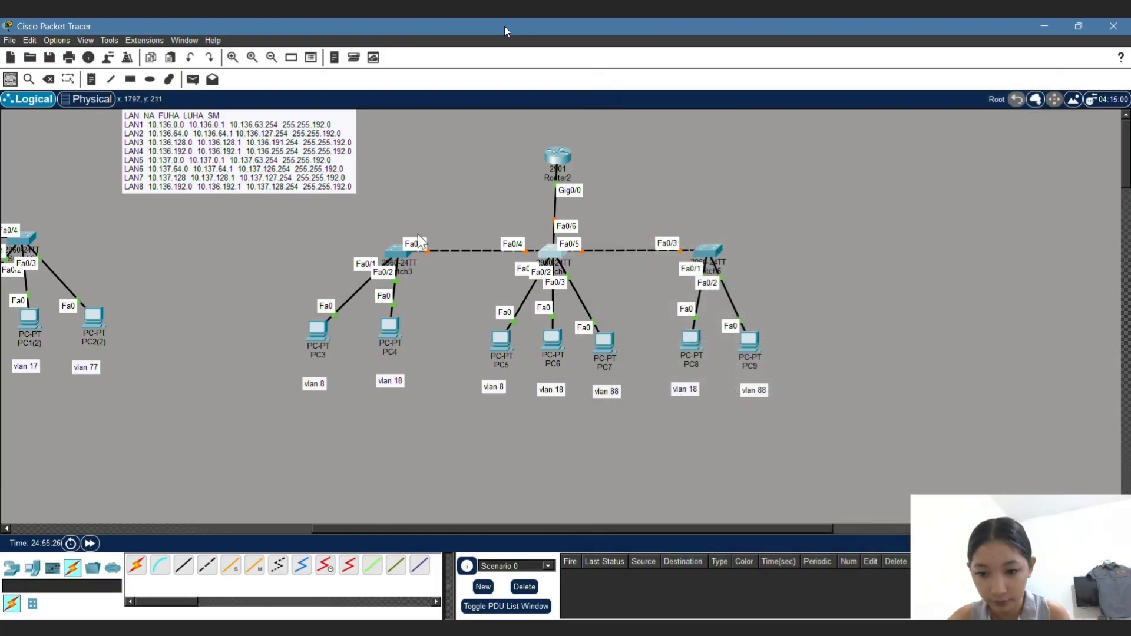
Step: Open the command line of Switch3 and enter global configuration mode
left_click(391, 252)
left_click(414, 119)
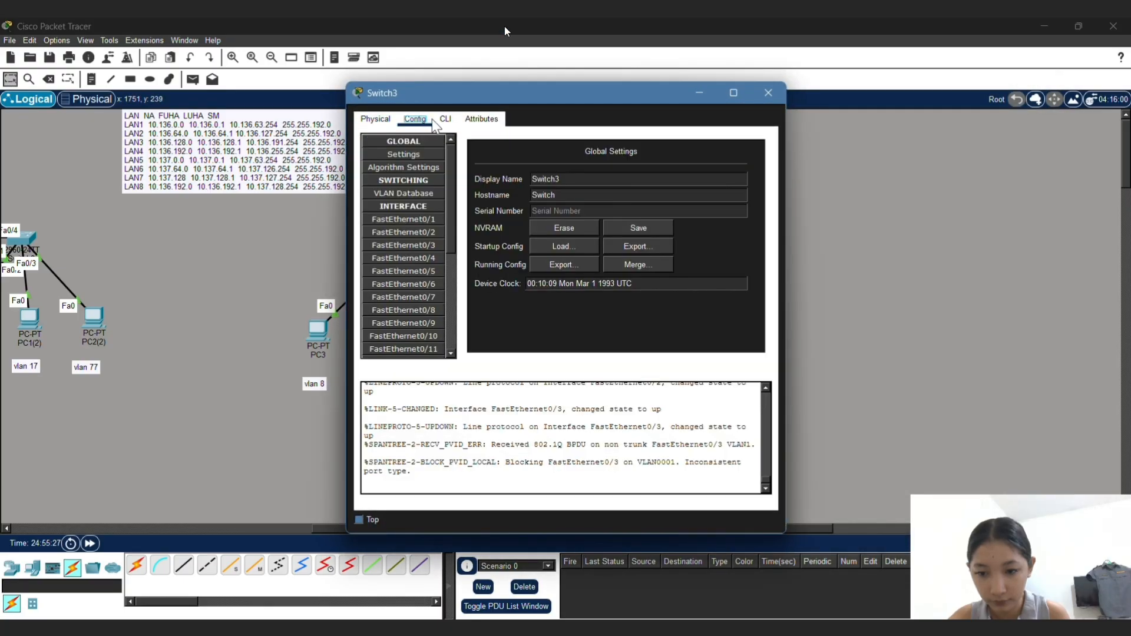
left_click(445, 119)
left_click_drag(595, 98, 834, 92)
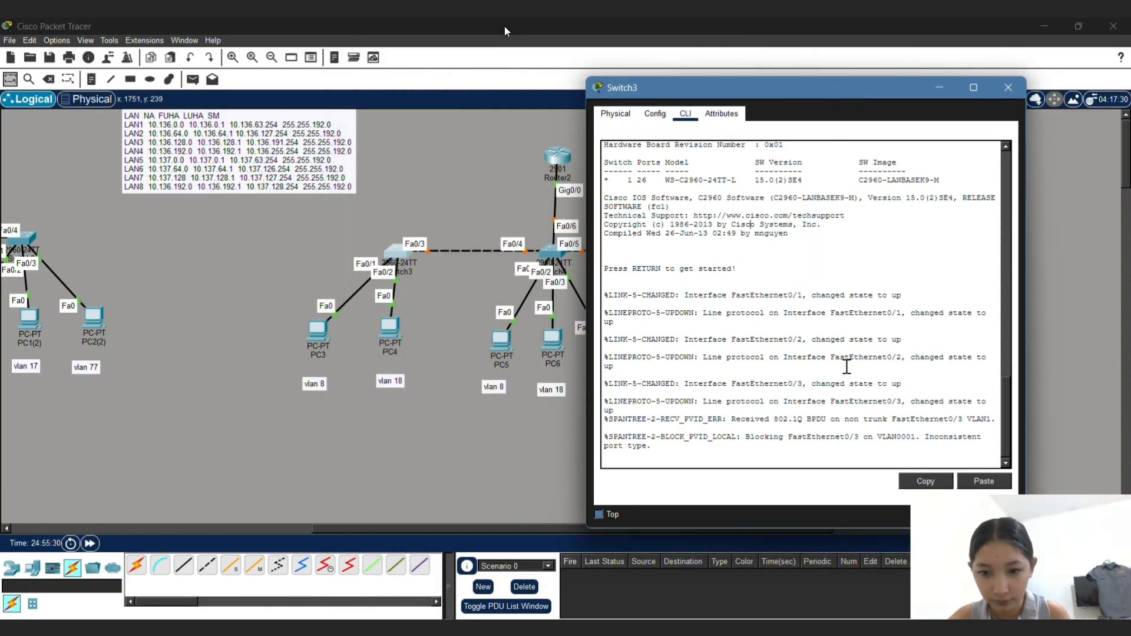
key("Return")
key("Return")
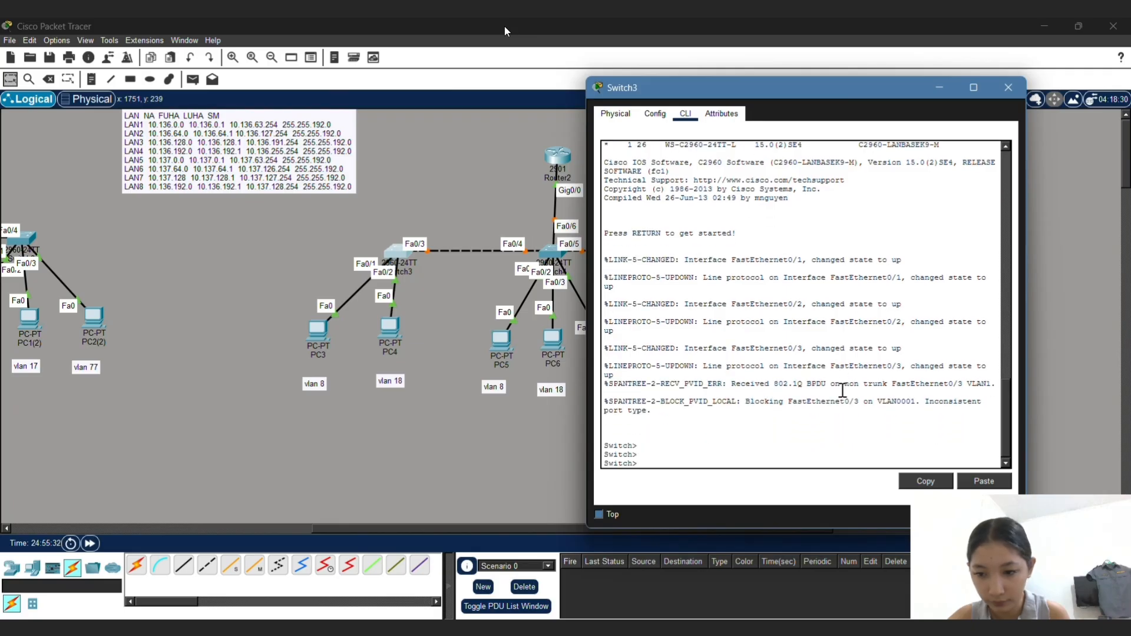
type("en")
key("Return")
type("conf t")
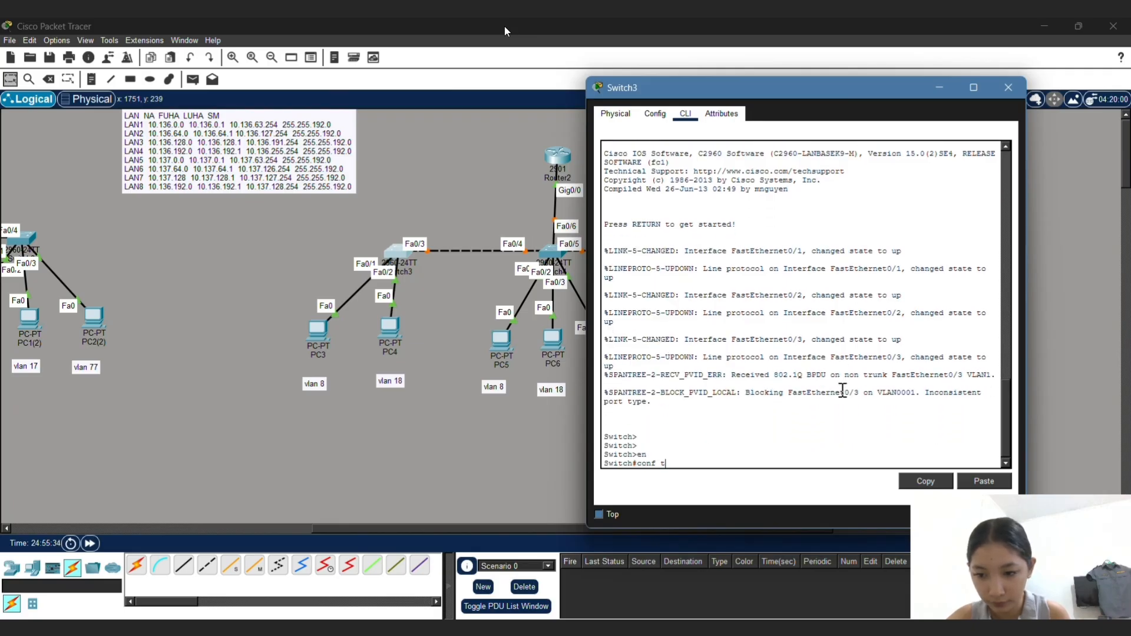
key("Return")
Step: Set interface fa0/3 on Switch3 to trunk mode
type("int ")
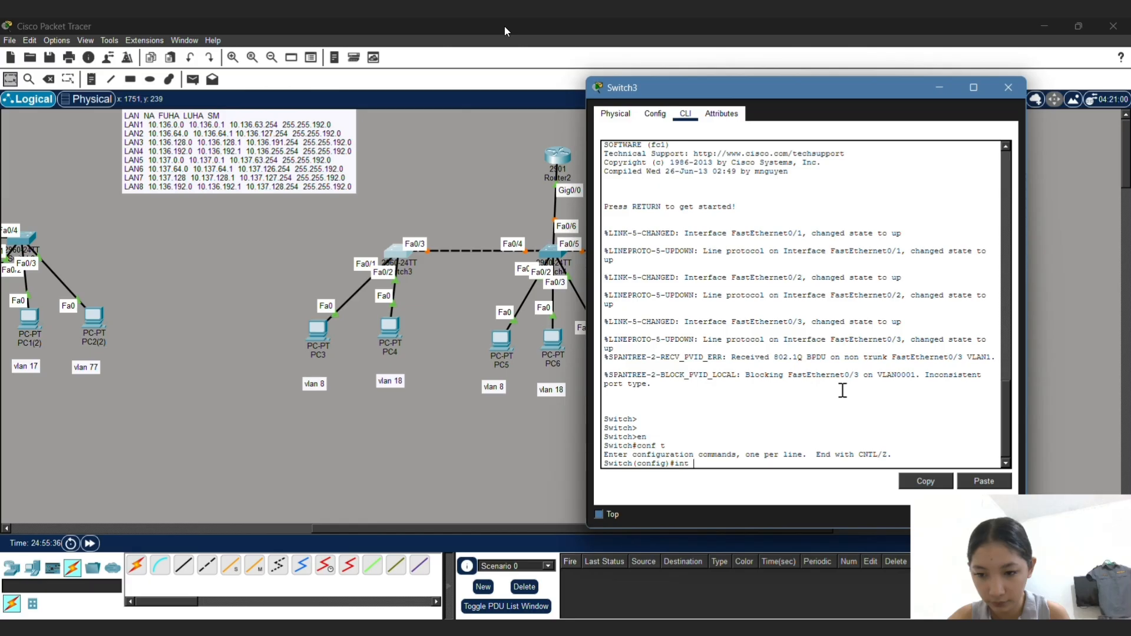
type("fa0/3")
key("Return")
type("s")
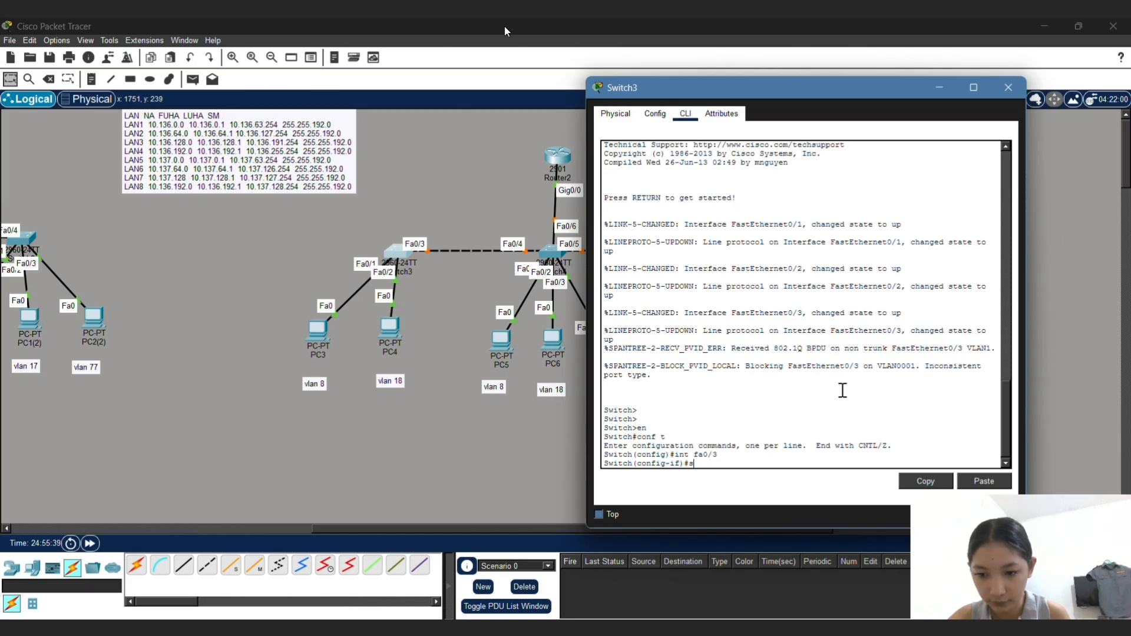
type("w mo tru")
key("Return")
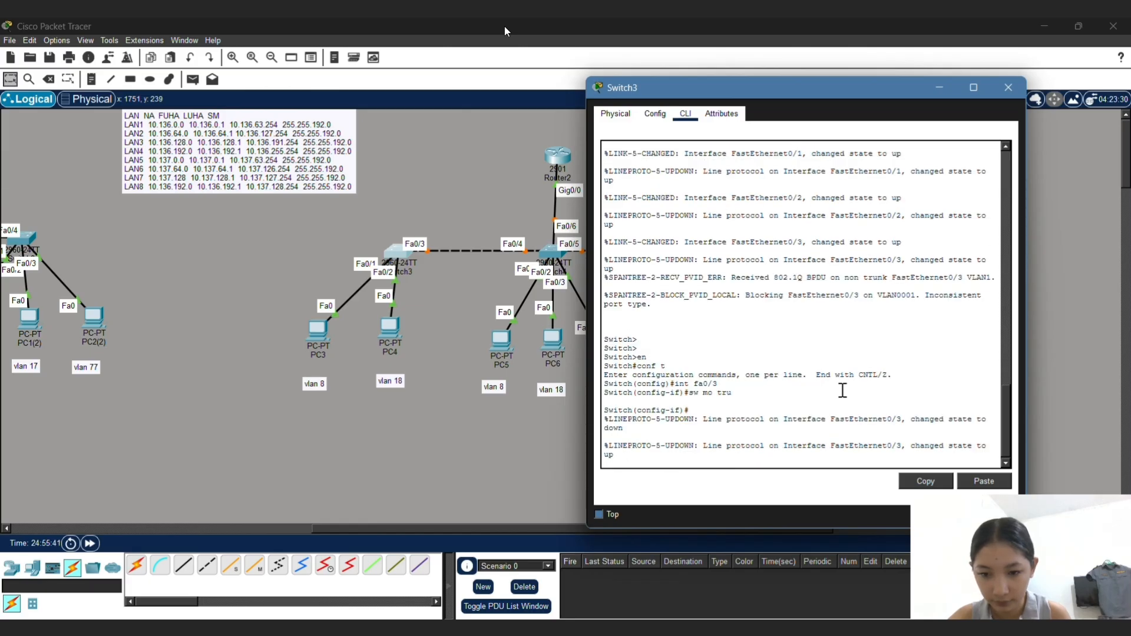
Step: Allow VLANs 8, 18 and 88 on Switch3's fa0/3 trunk, return to global configuration mode and close the switch window
type("sw")
key("Tab")
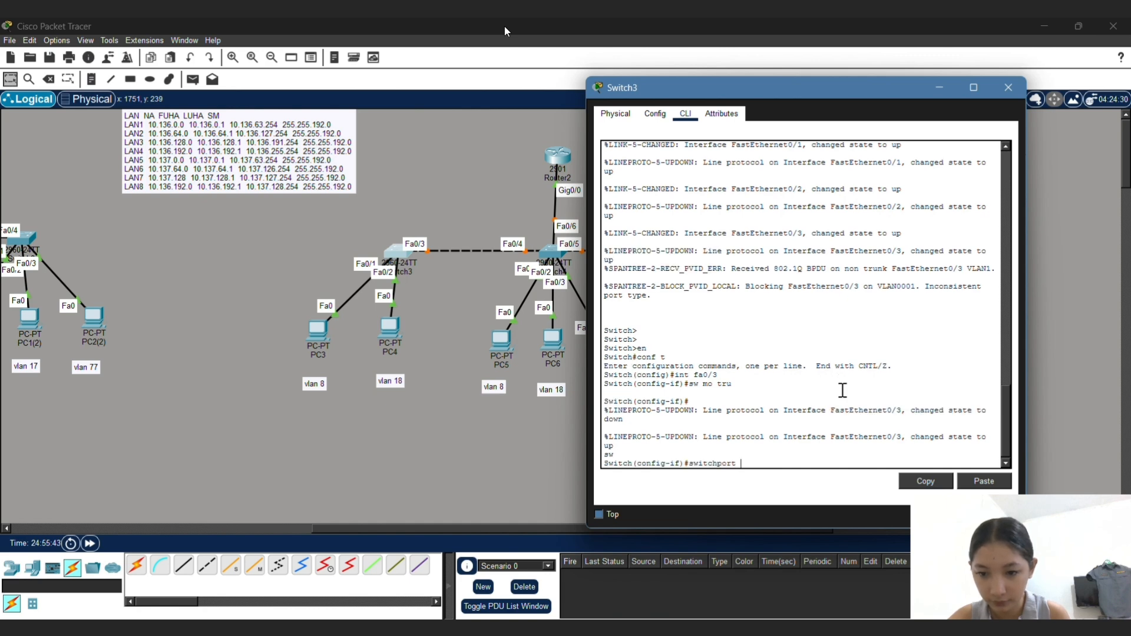
type("tru allowed ")
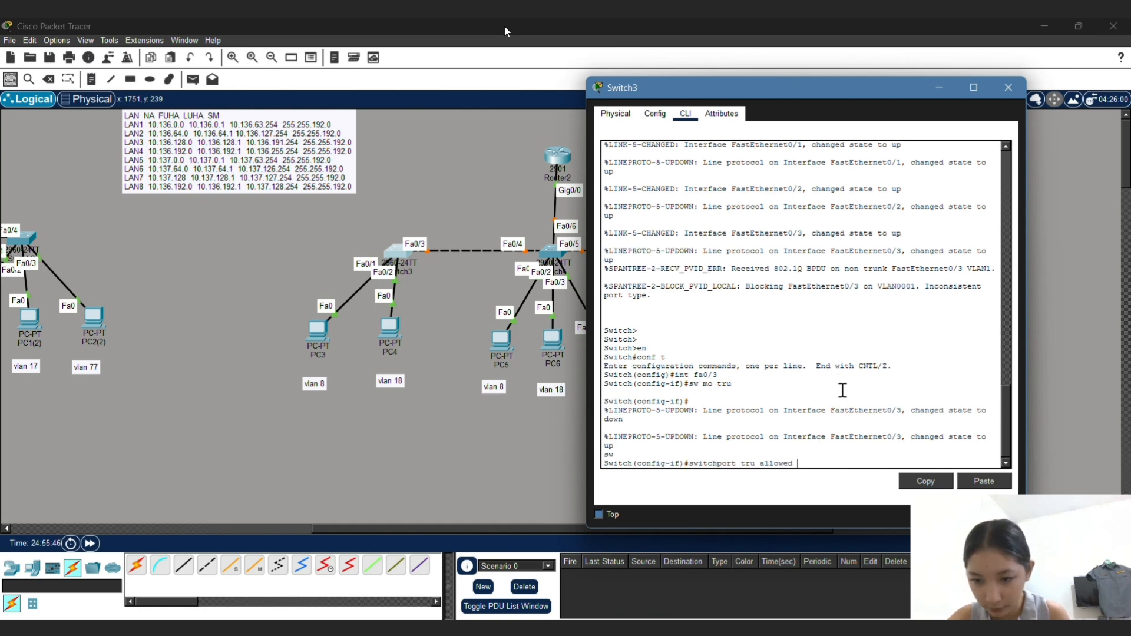
type("vlan 8")
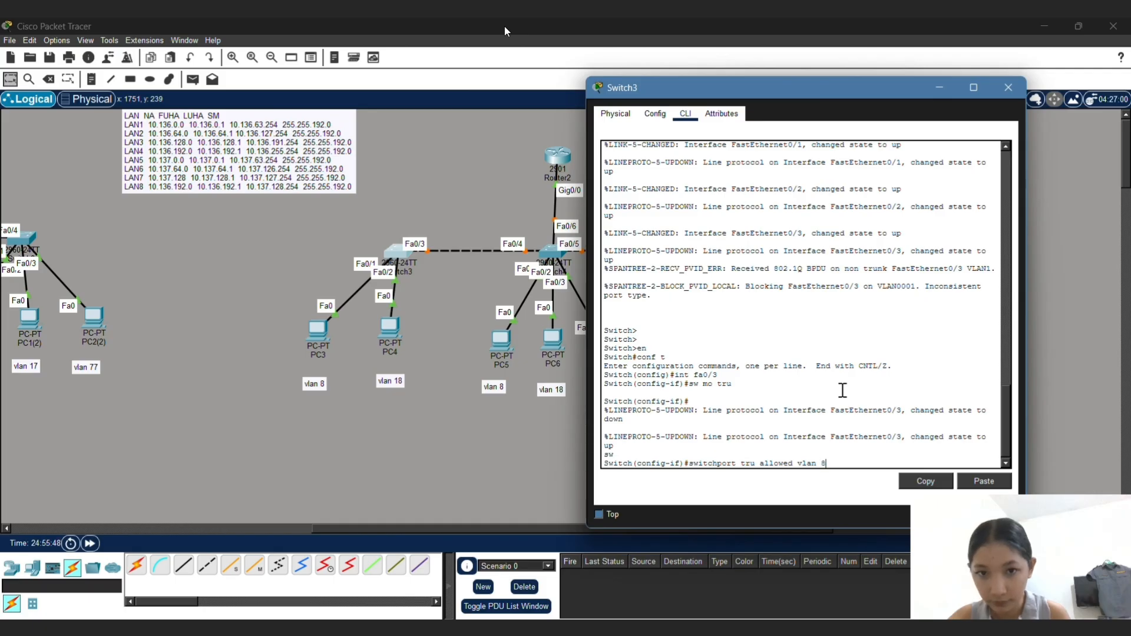
type(",18,88")
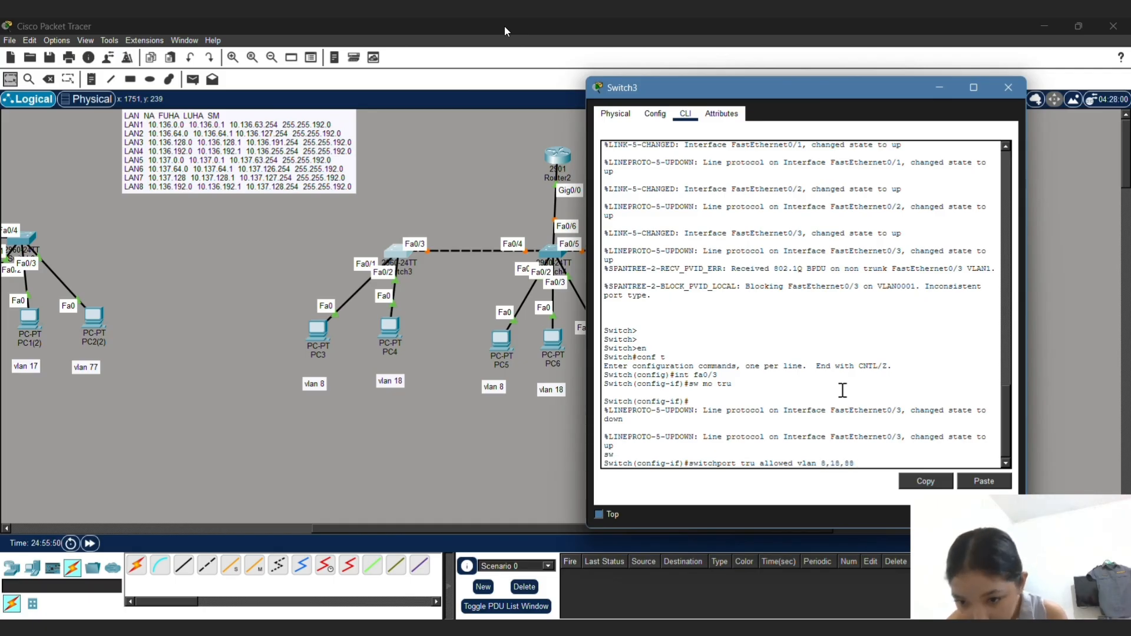
key("Return")
type("ex")
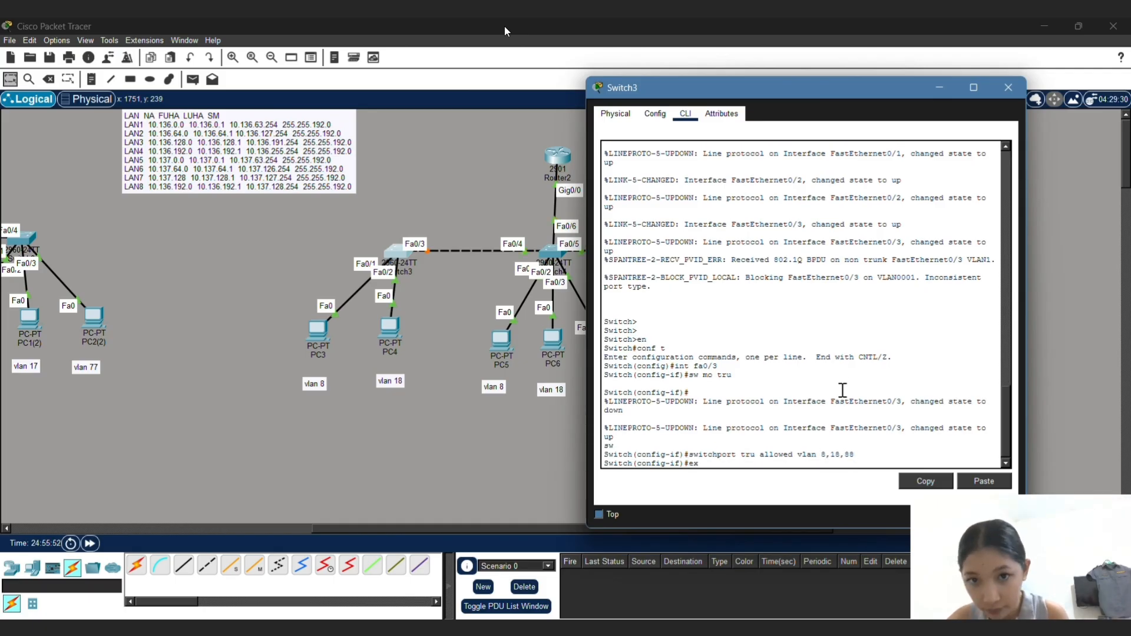
key("Return")
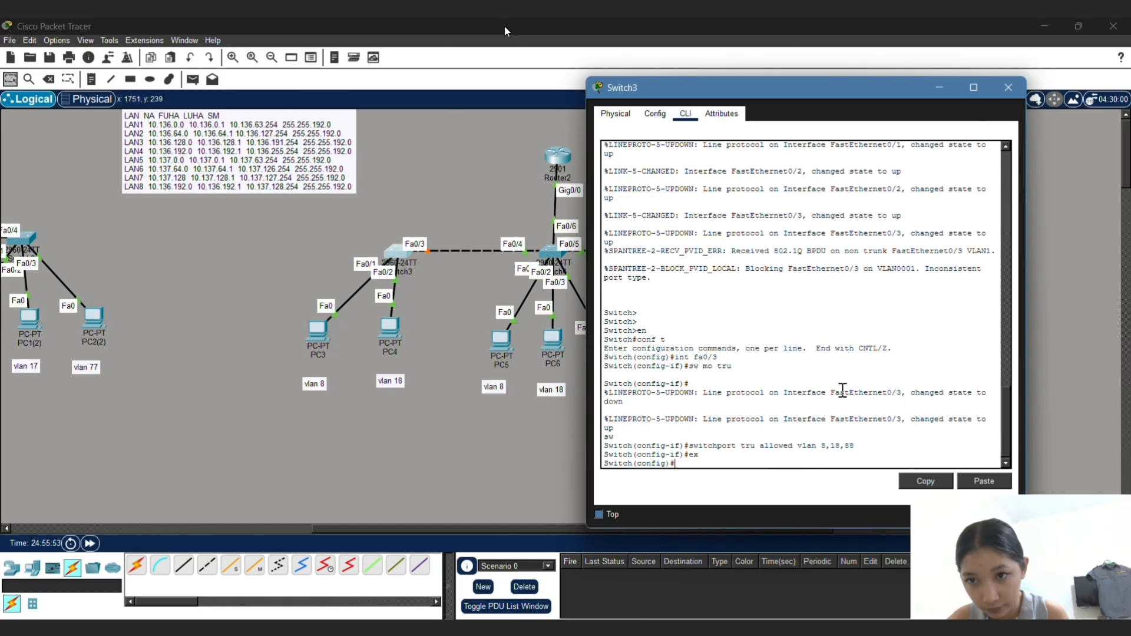
left_click(1007, 87)
Step: Open the command line of Switch5 and enter global configuration mode
left_click(704, 250)
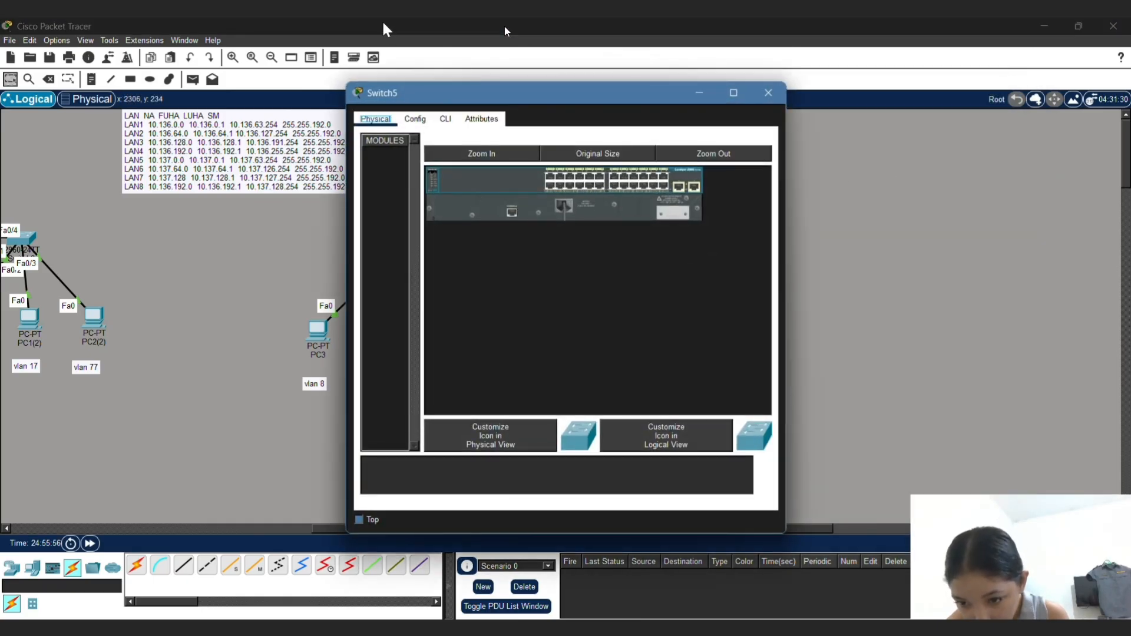
left_click(445, 119)
key("Return")
key("Return")
key("Return")
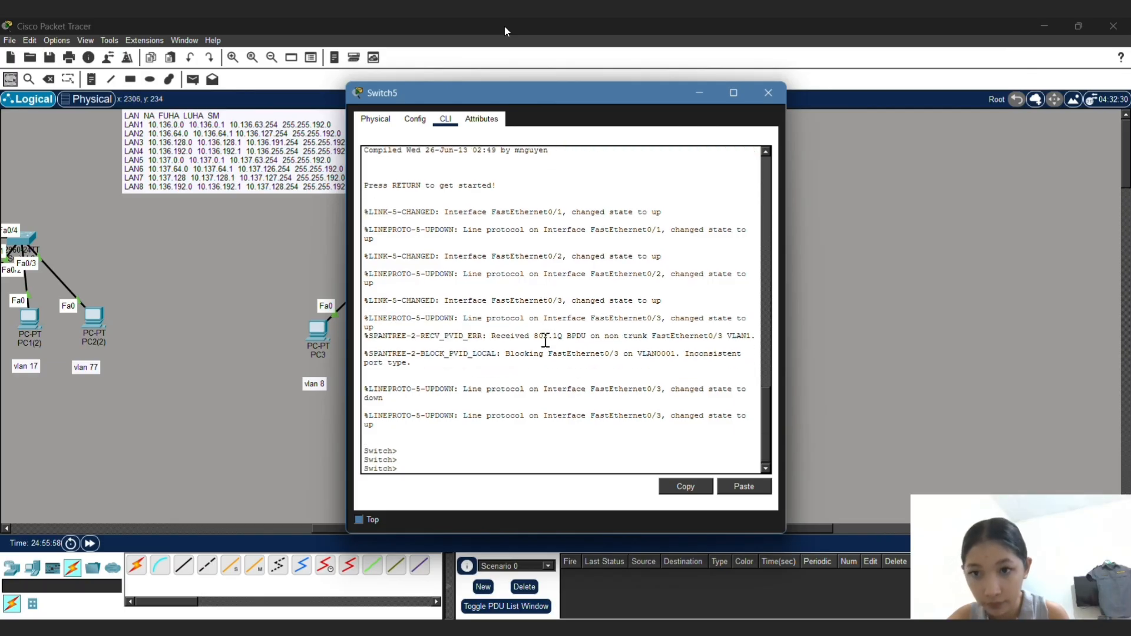
type("en")
key("Return")
type("conf t")
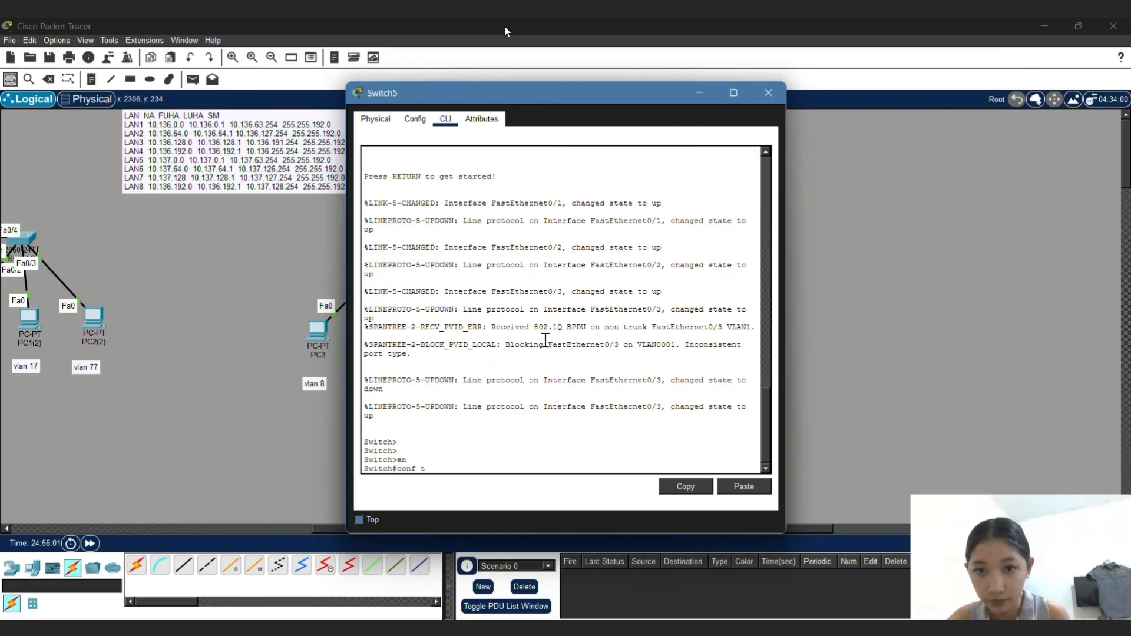
key("Return")
Step: Set interface fa0/3 on Switch5 to trunk mode
type("int fa0")
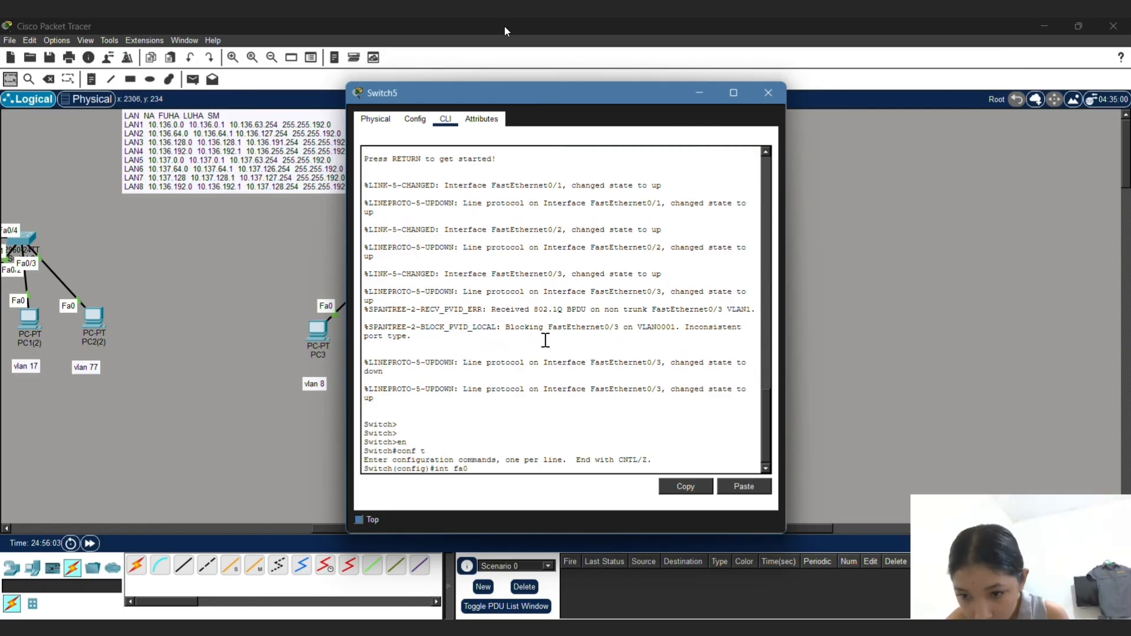
type("/3")
key("Return")
type("s")
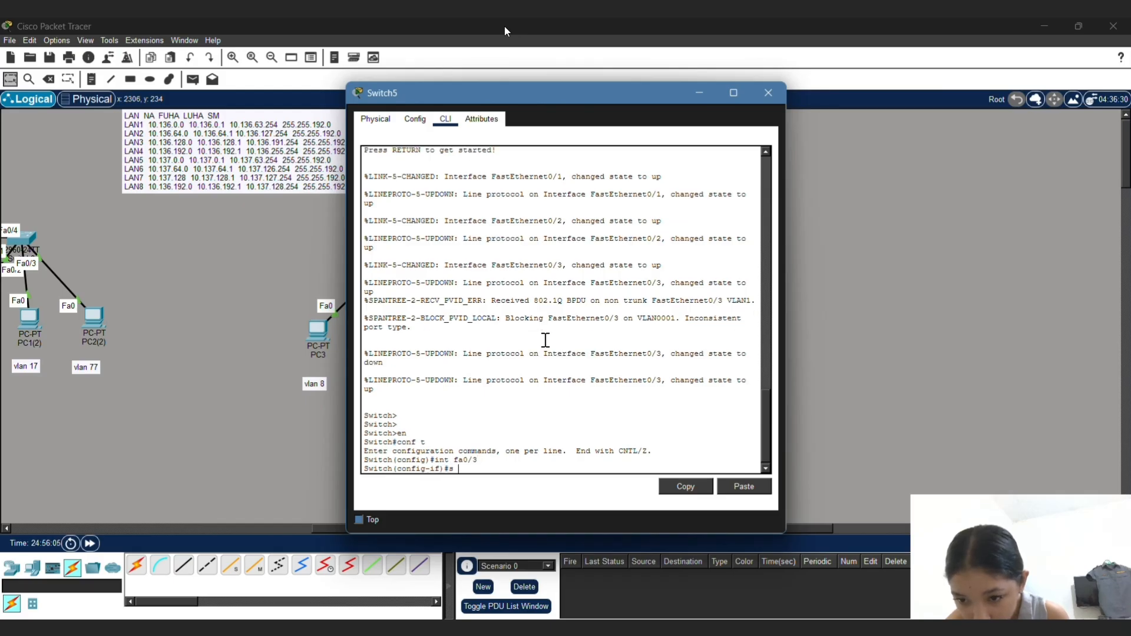
type("w mo tru")
key("Return")
Step: Allow VLANs 8, 18 and 88 on Switch5's fa0/3 trunk, return to global configuration mode and close the switch window
type("sw t")
type("ru")
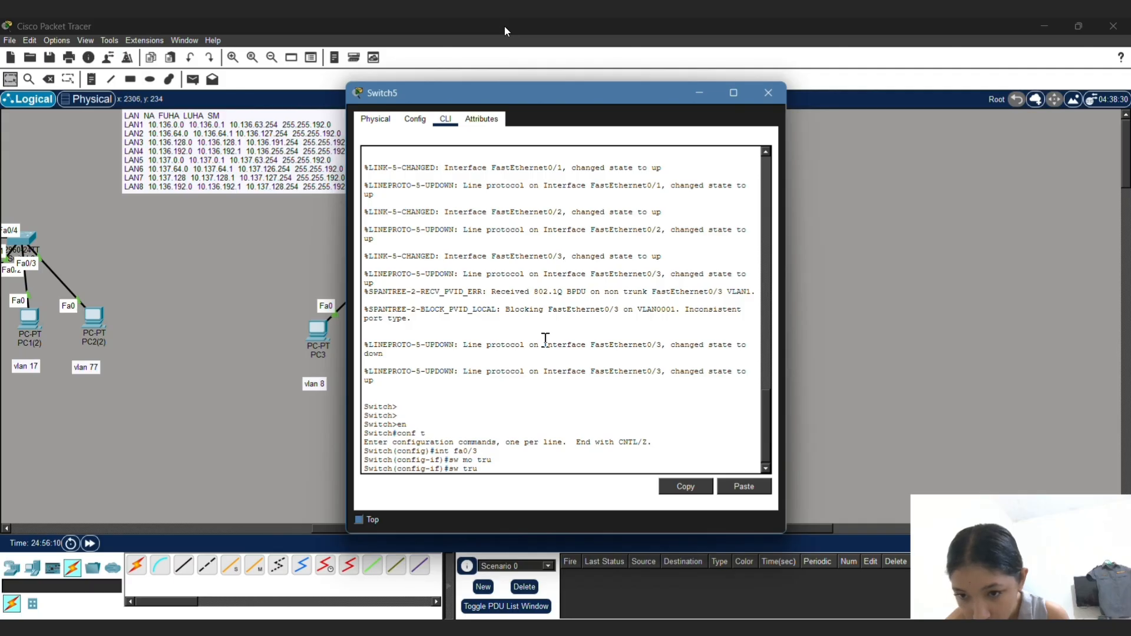
type(" allowed vlan 8,18,")
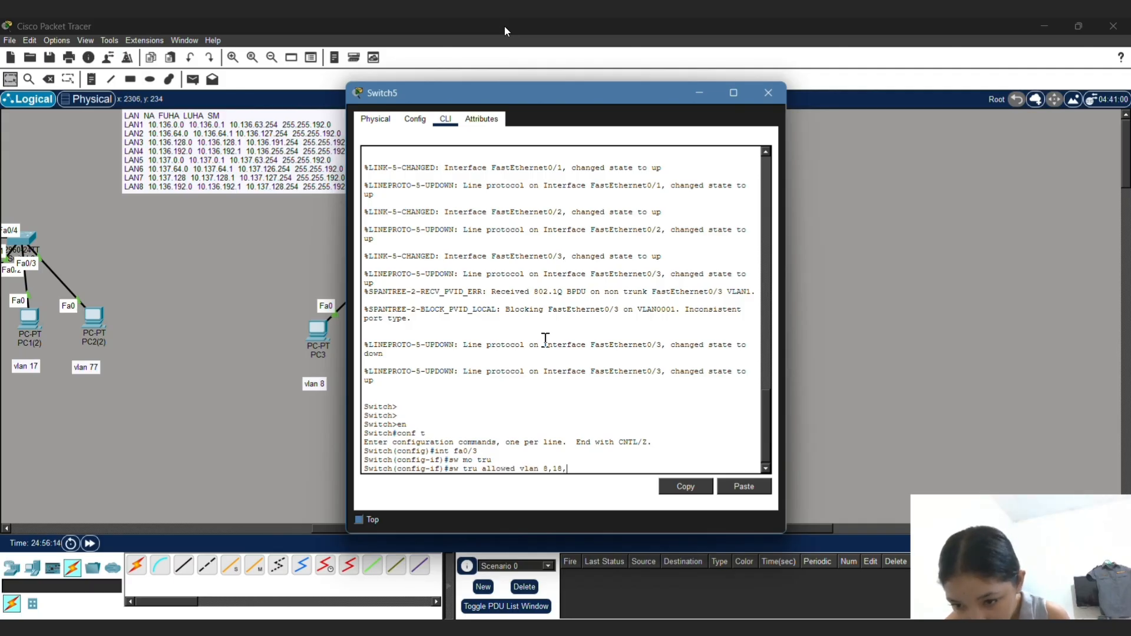
type("88")
key("Return")
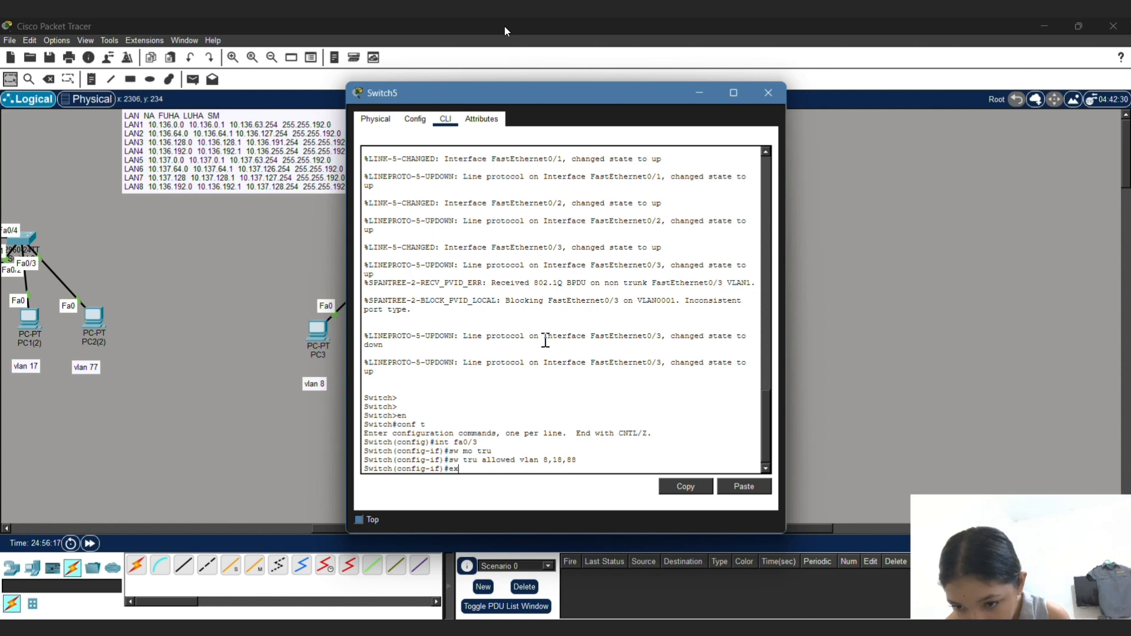
type("ex")
key("Return")
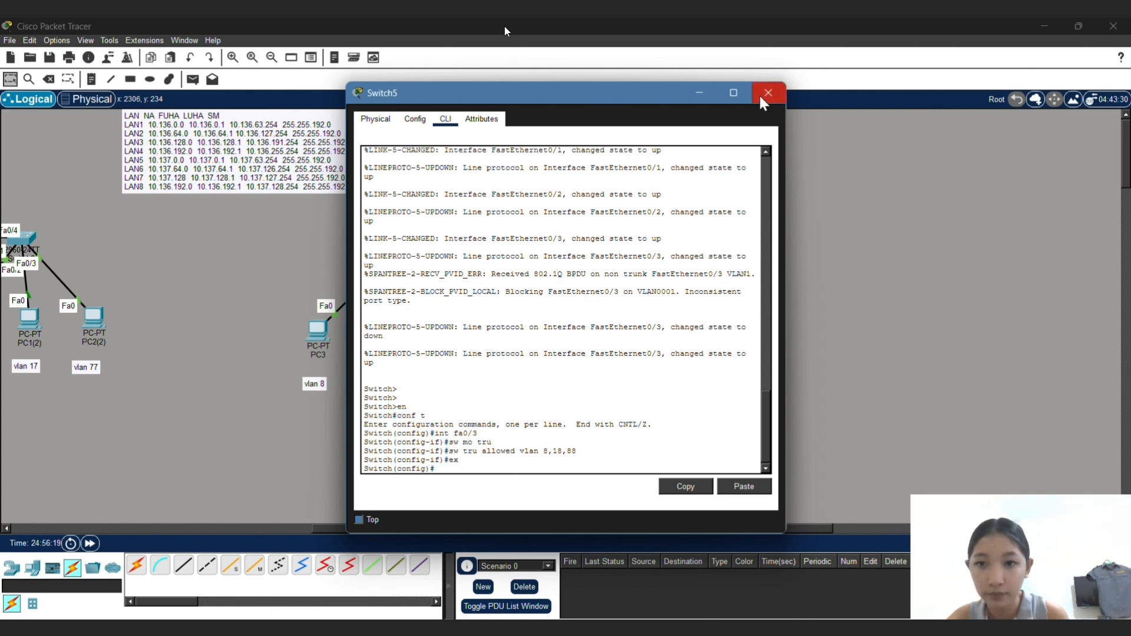
left_click(760, 99)
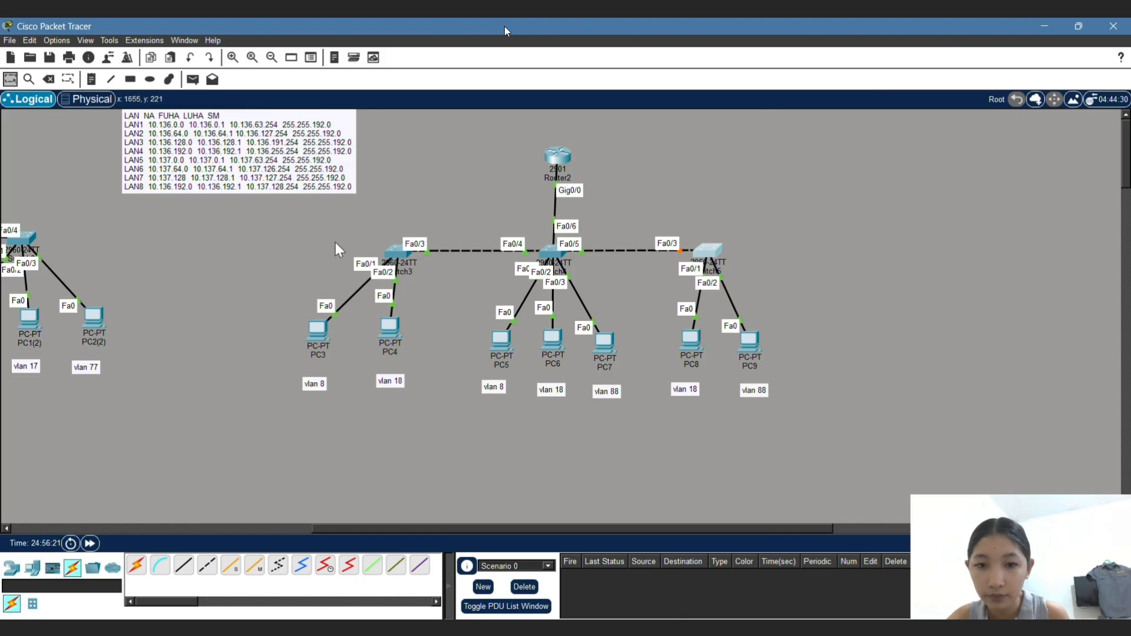
Step: Reopen the command line of Switch3 and set interface fa0/1 to access mode
left_click(394, 250)
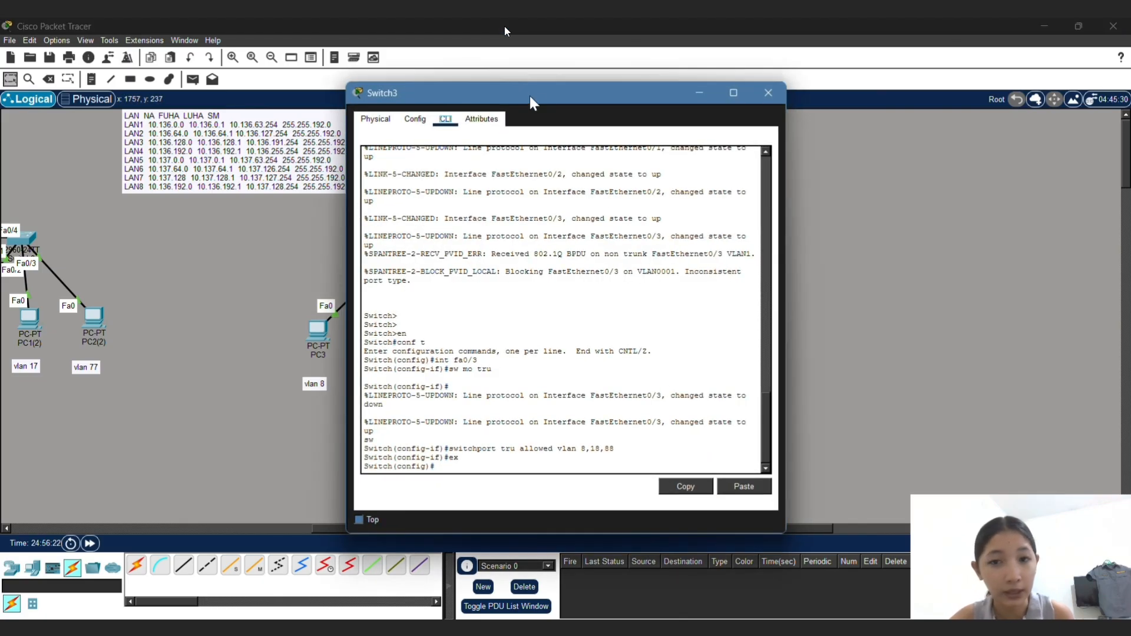
left_click_drag(529, 98, 758, 97)
key("Return")
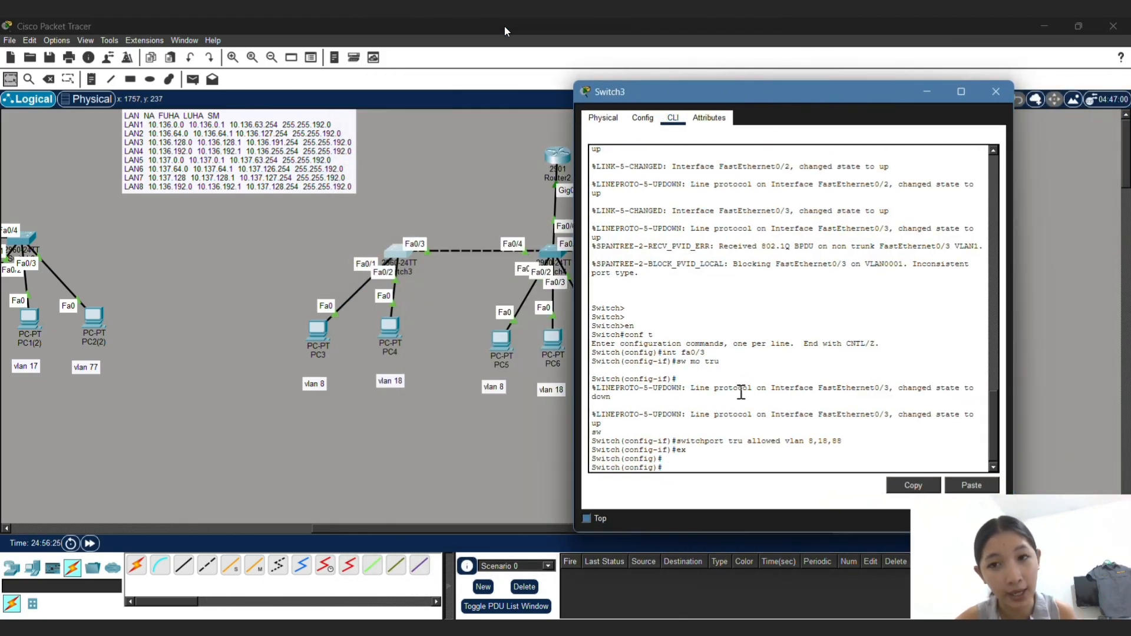
key("Return")
type("int fa0")
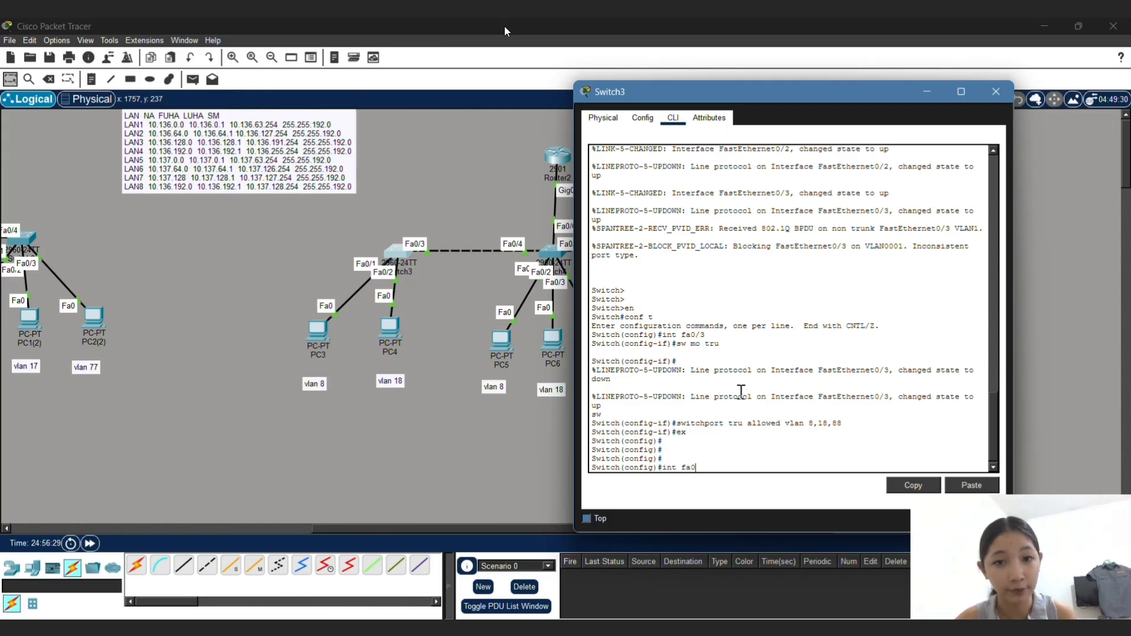
type("/1")
key("Return")
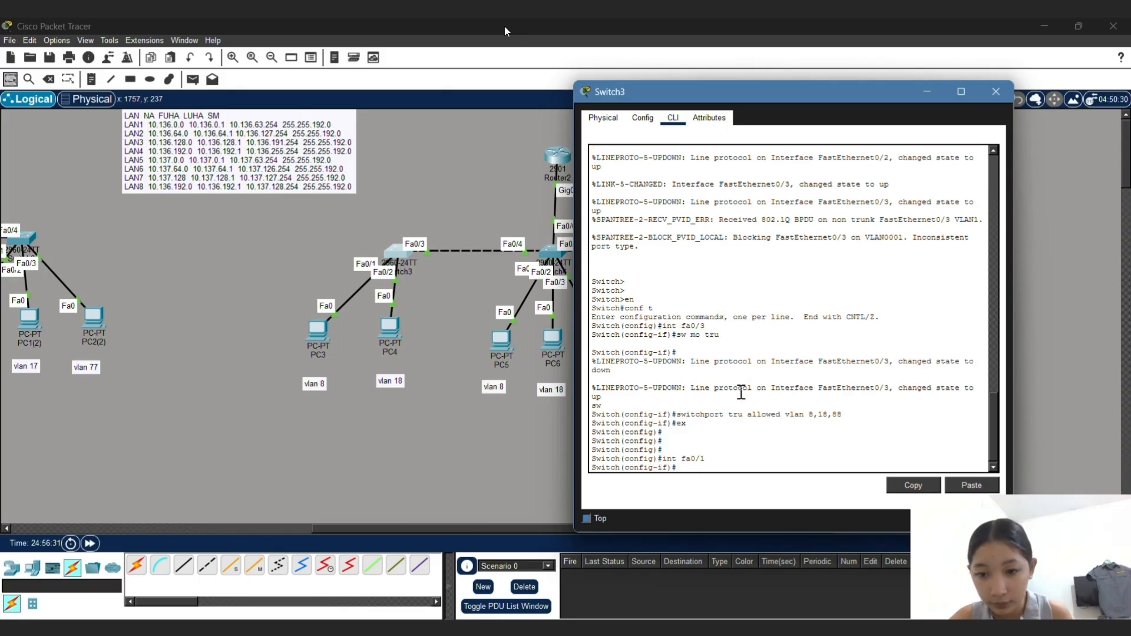
type("sw mo acc")
key("Return")
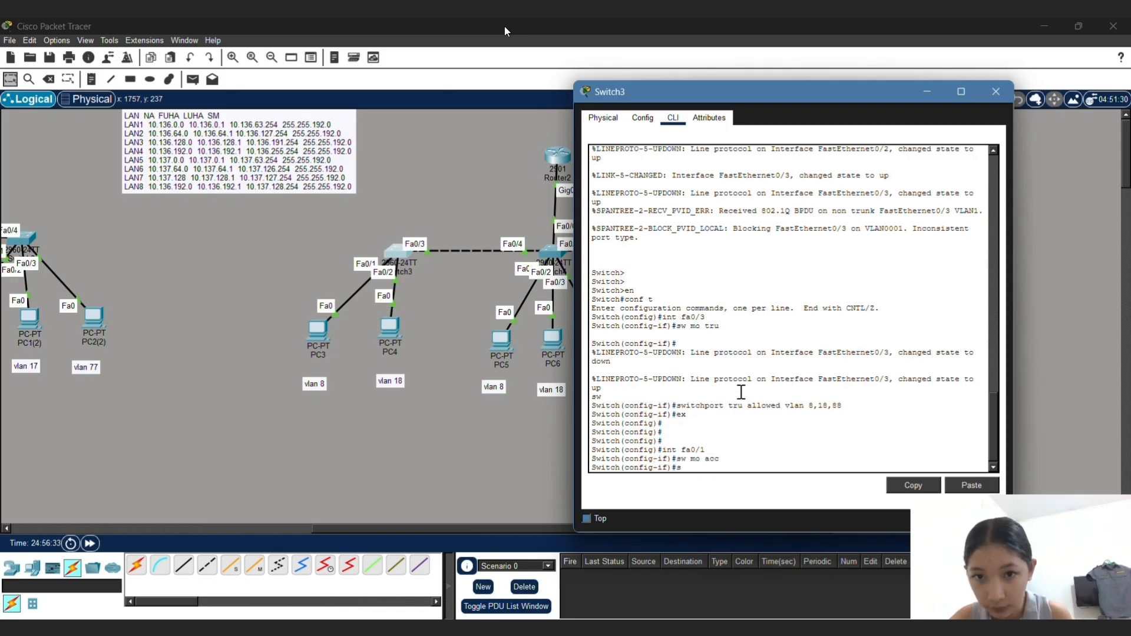
Step: Assign Switch3's interface fa0/1 to access VLAN 8 and exit to privileged EXEC mode
type("sw acc")
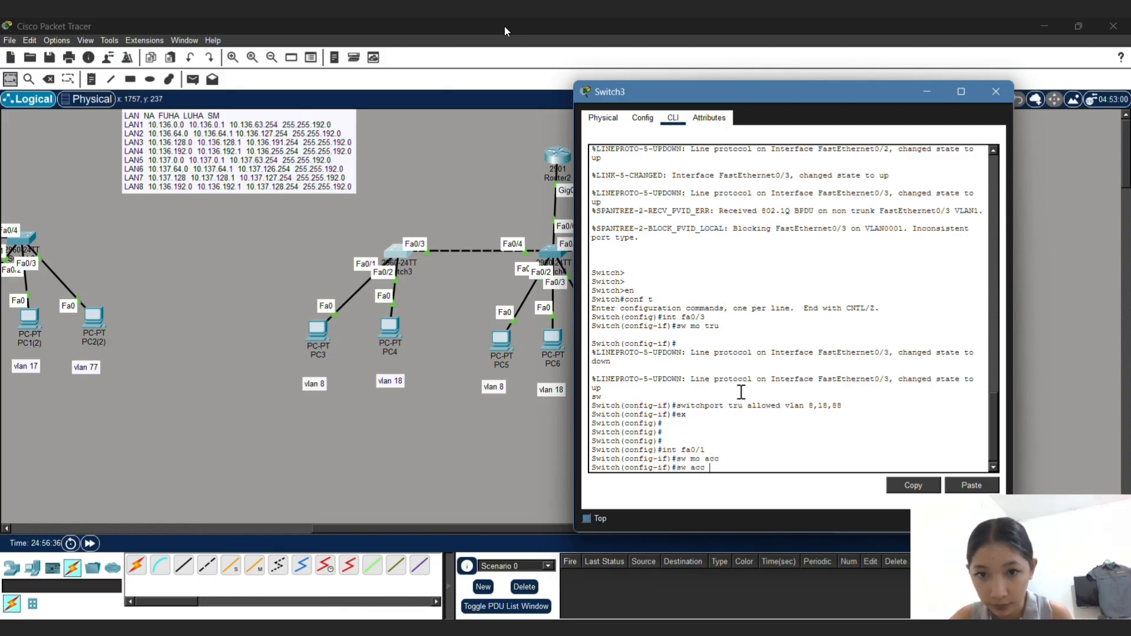
type(" vl")
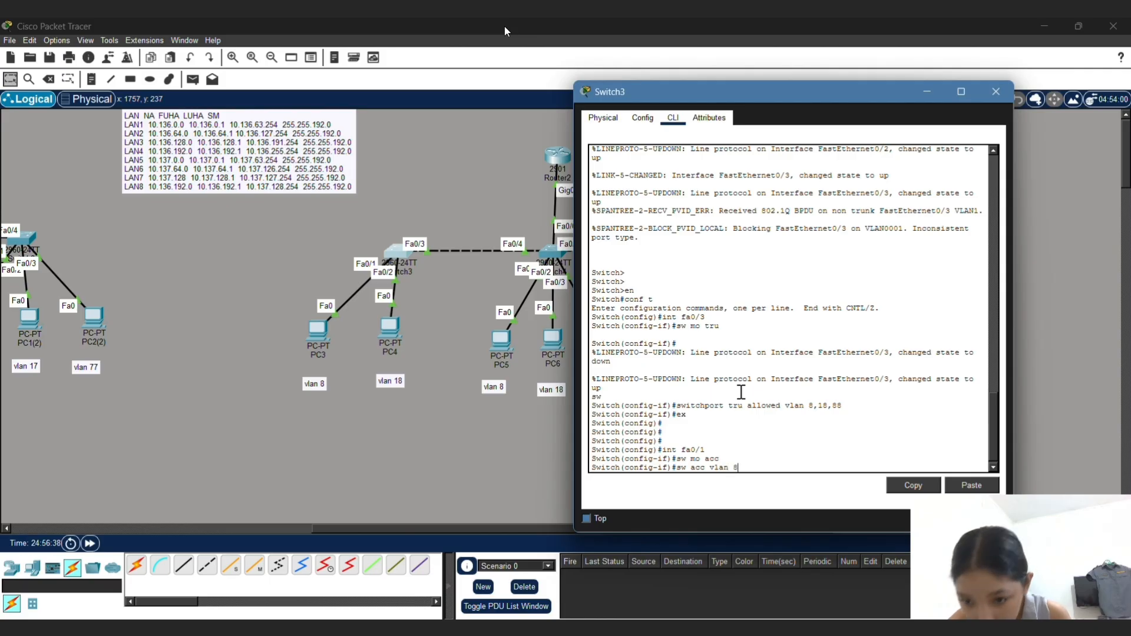
type("an 8")
key("Return")
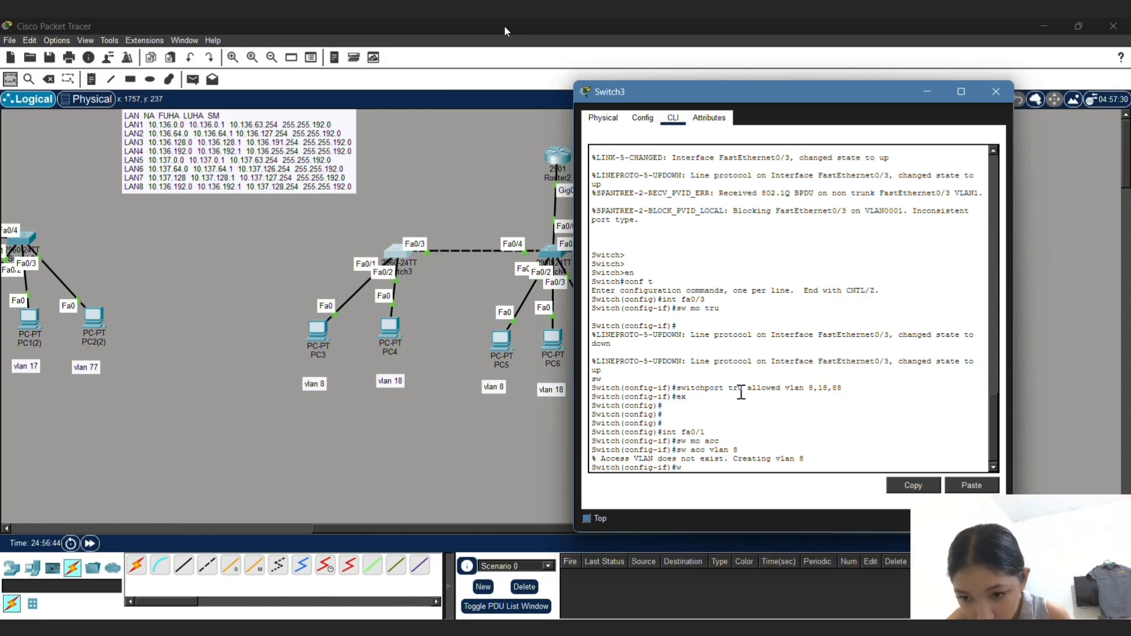
type("wxit")
key("Return")
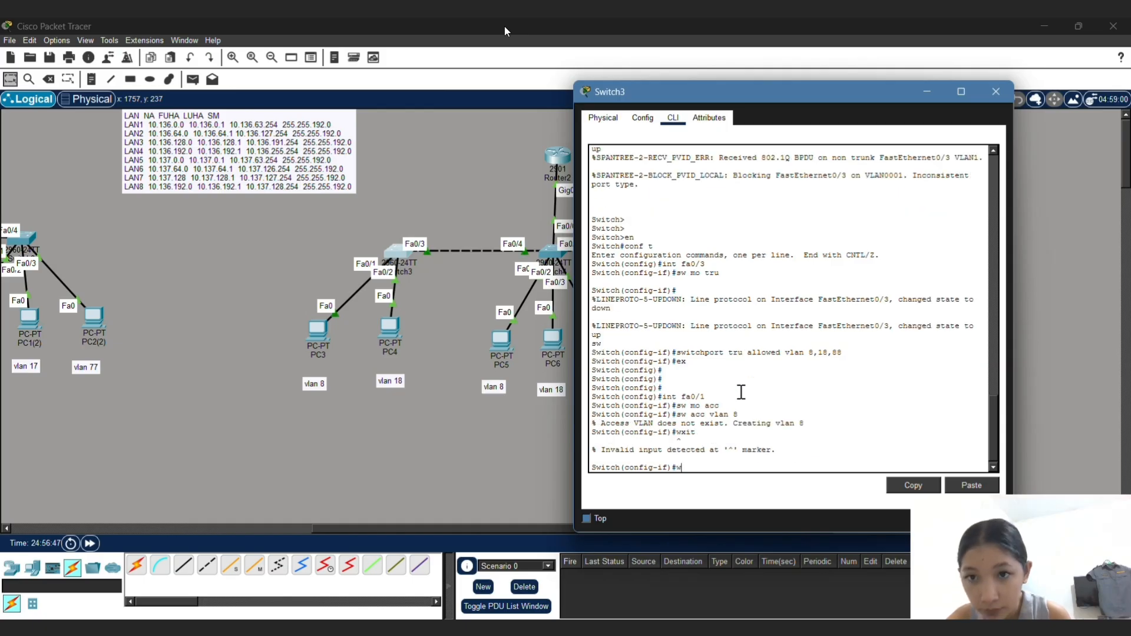
type("ex")
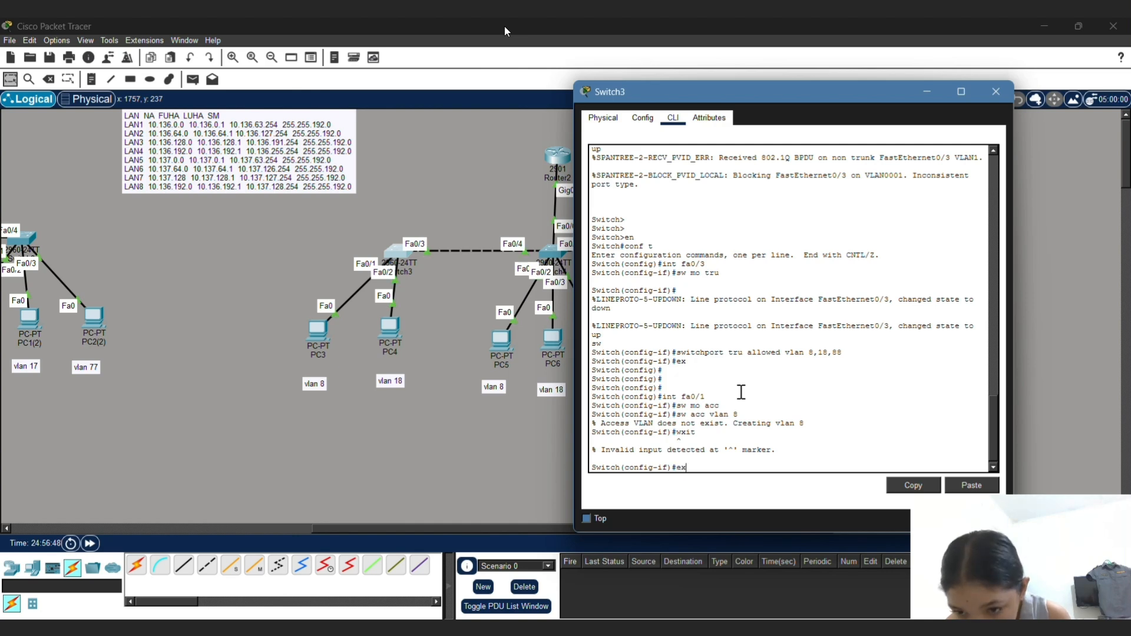
key("Return")
type("ex")
key("Return")
key("Return")
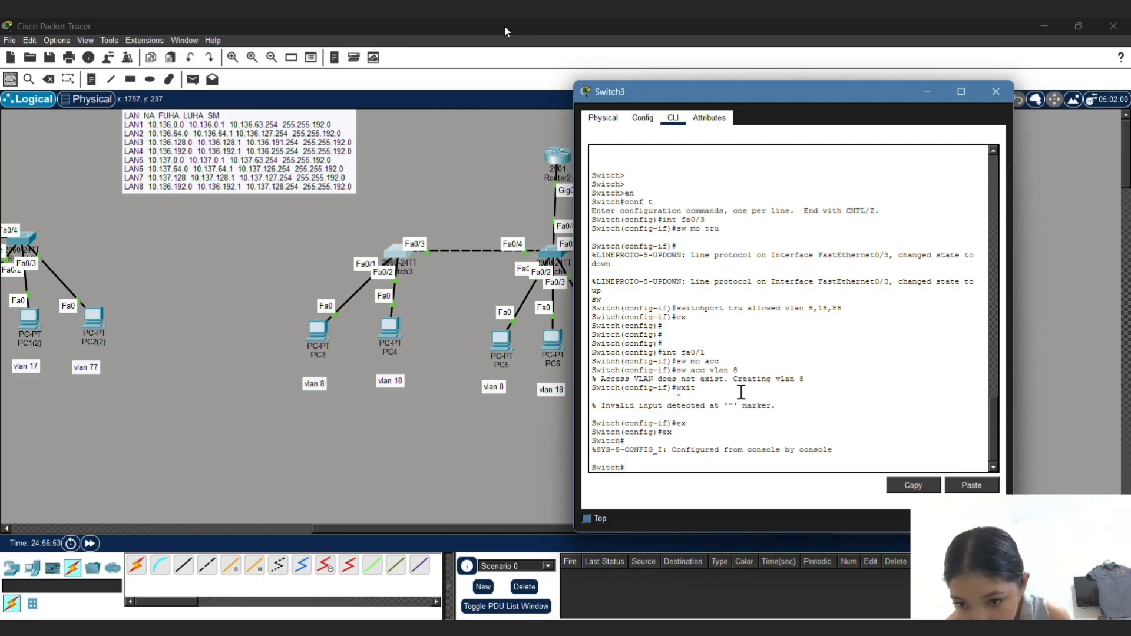
Step: Re-enter global configuration mode on Switch3 and name VLAN 8 LAN4
type("con")
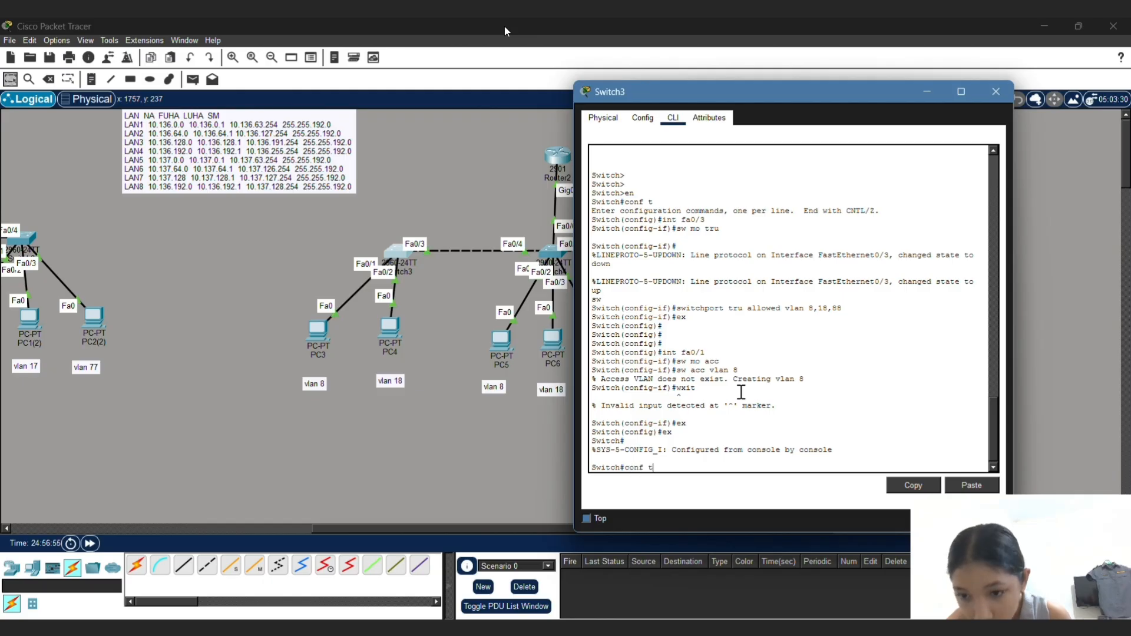
type("f t")
key("Return")
type("vlan")
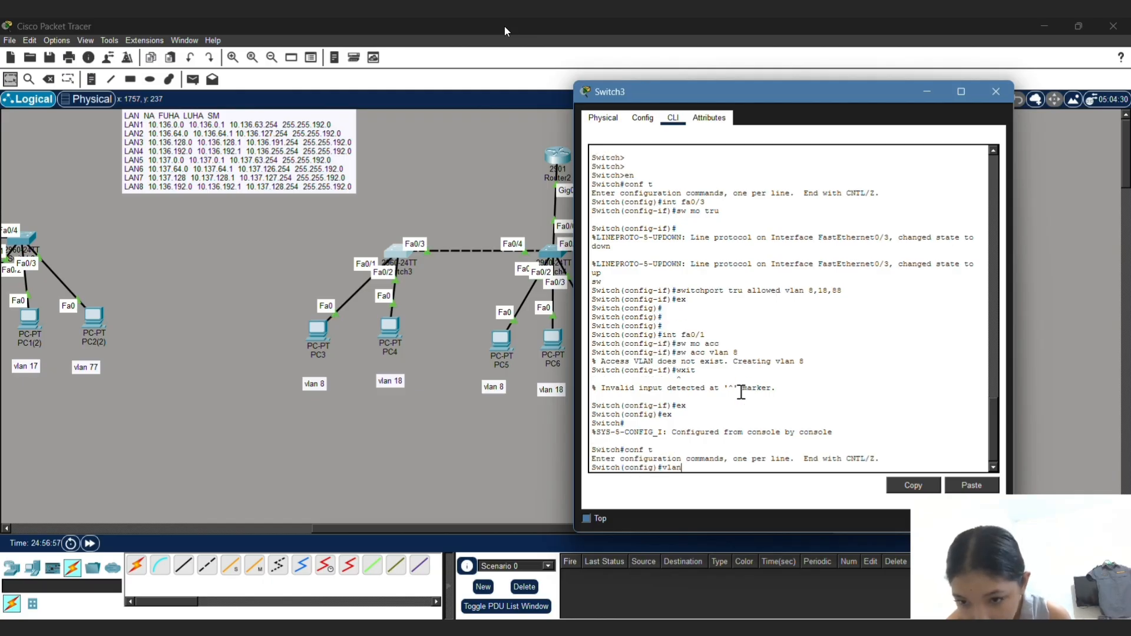
type(" 8")
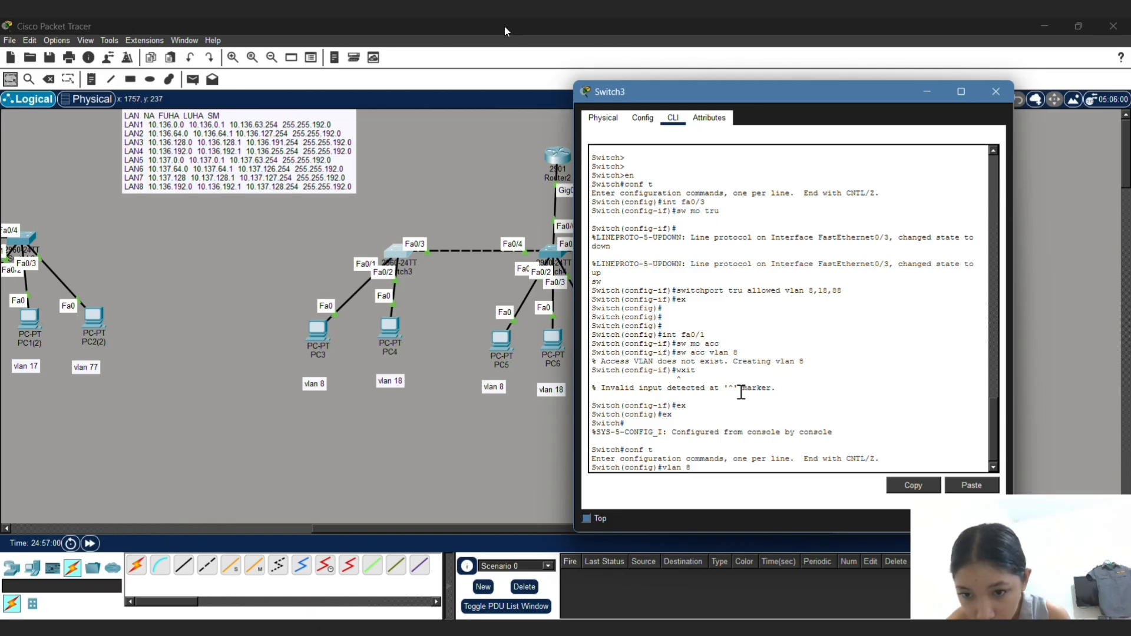
key("Return")
type("name A")
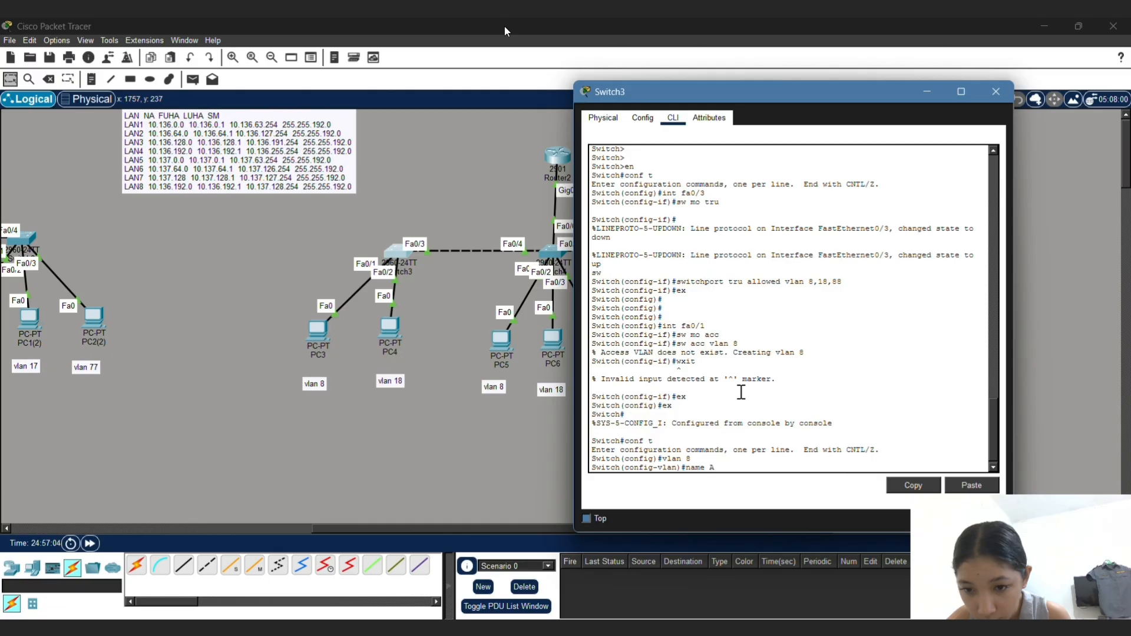
key("BackSpace")
type("LAN4")
key("Return")
Step: Create VLAN 18 on Switch3 with the name LAN5 and return to global configuration mode
type("vlan)#")
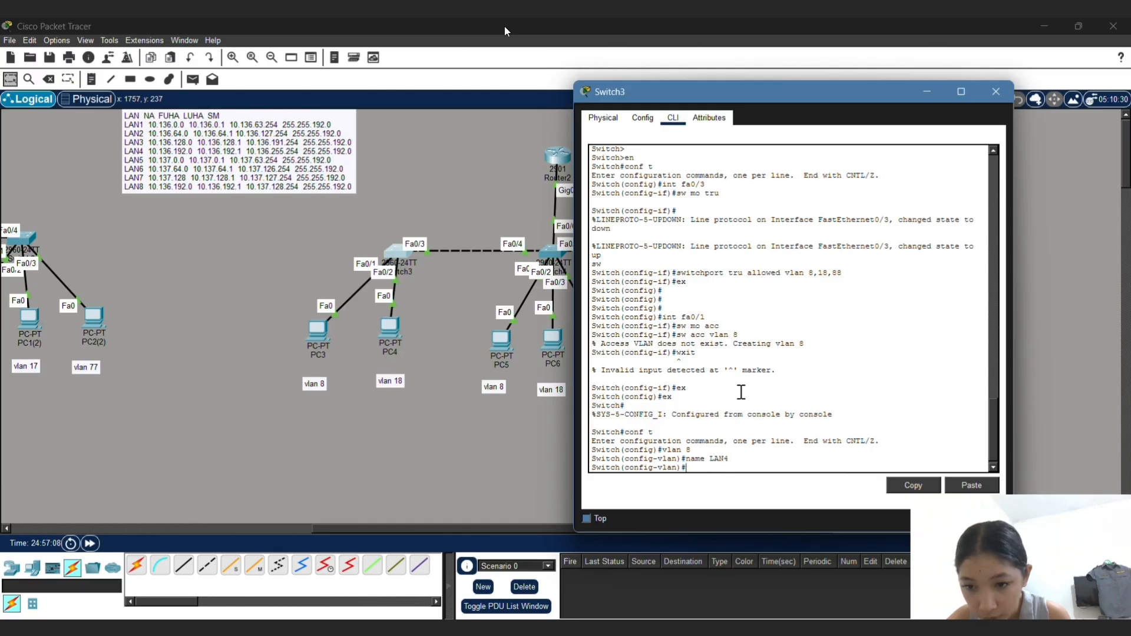
type(" 18")
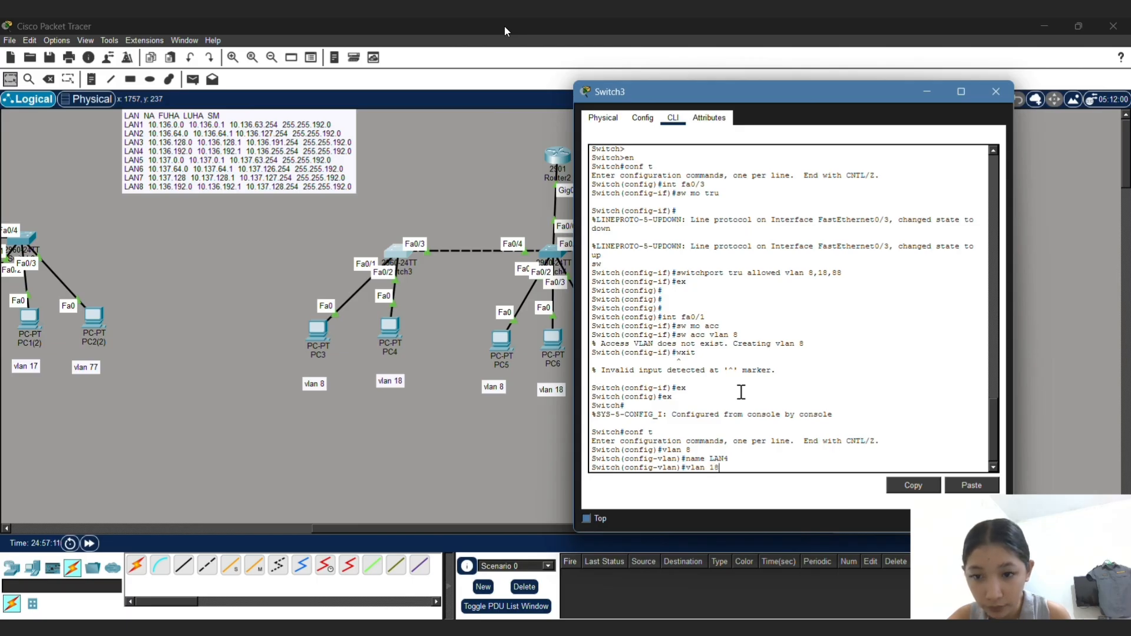
key("Return")
type("name ")
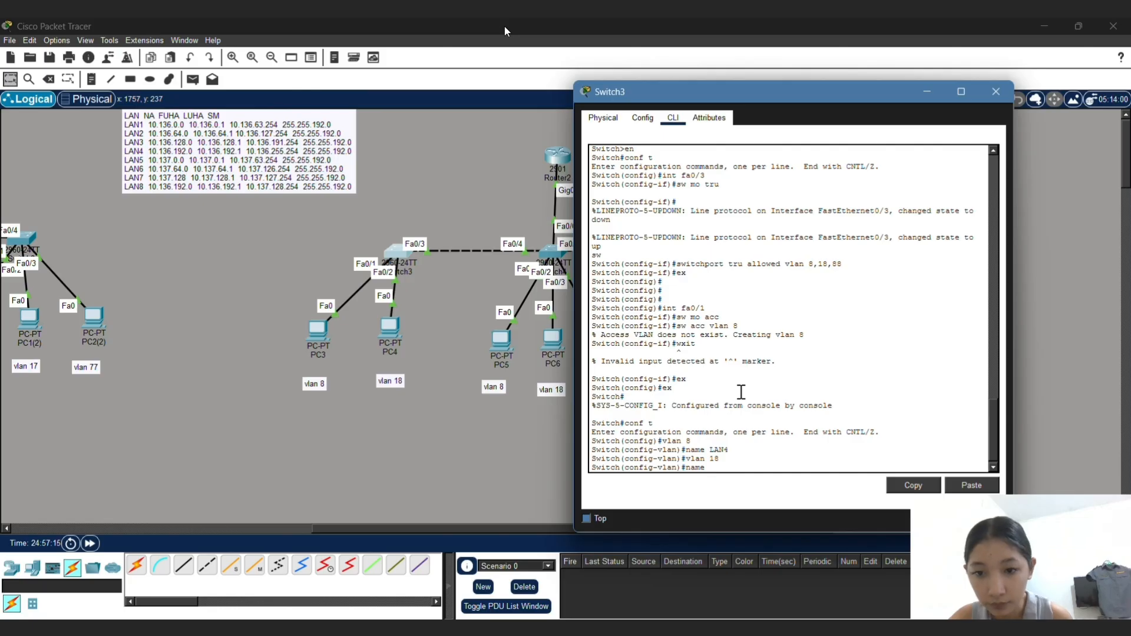
type("LAN")
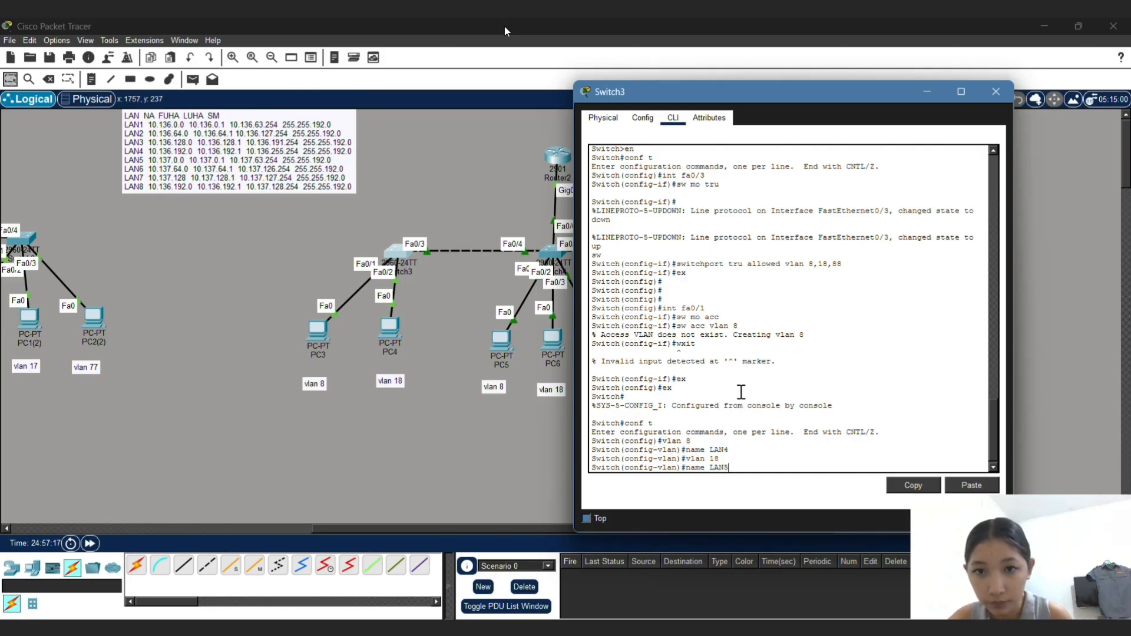
type("5")
key("Return")
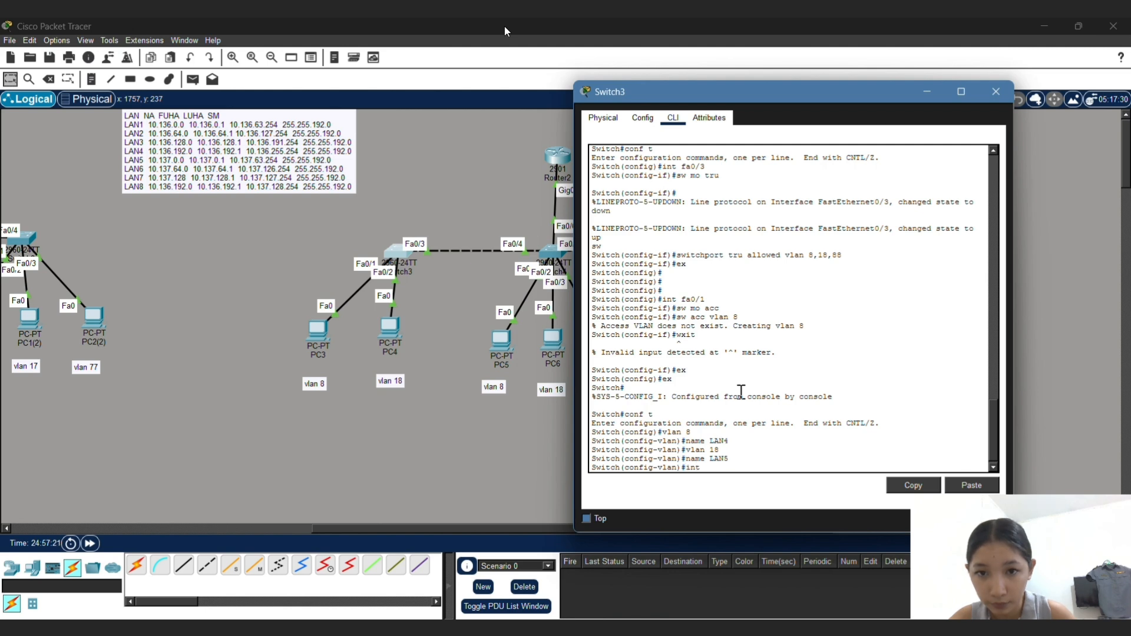
type("ex")
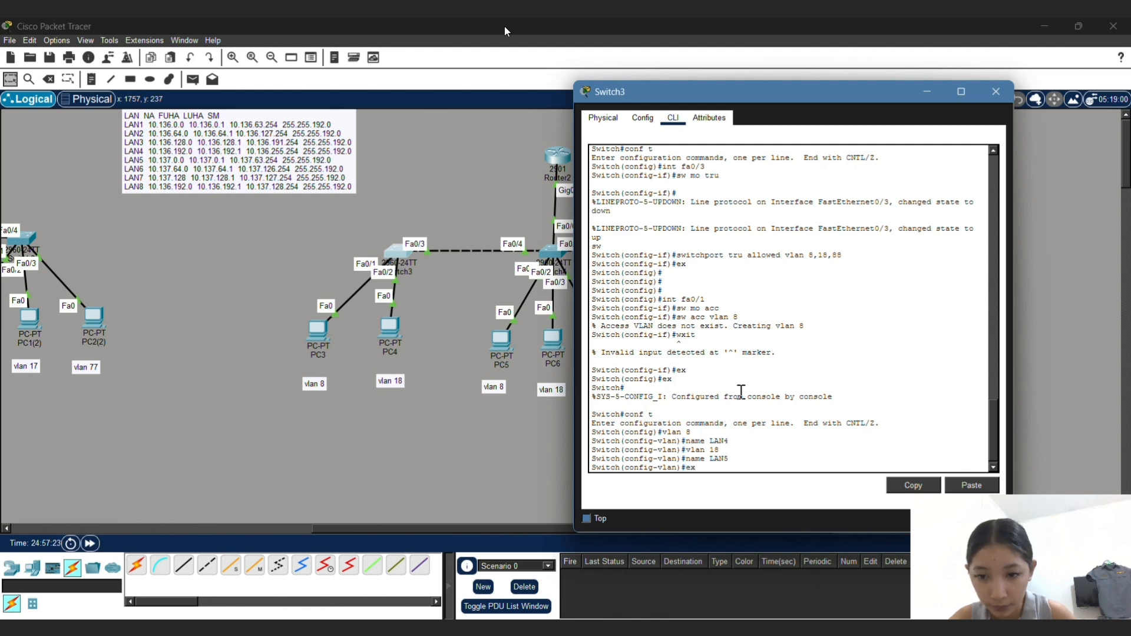
key("Return")
Step: Set interface fa0/1 on Switch3 to trunk mode
type("int fa")
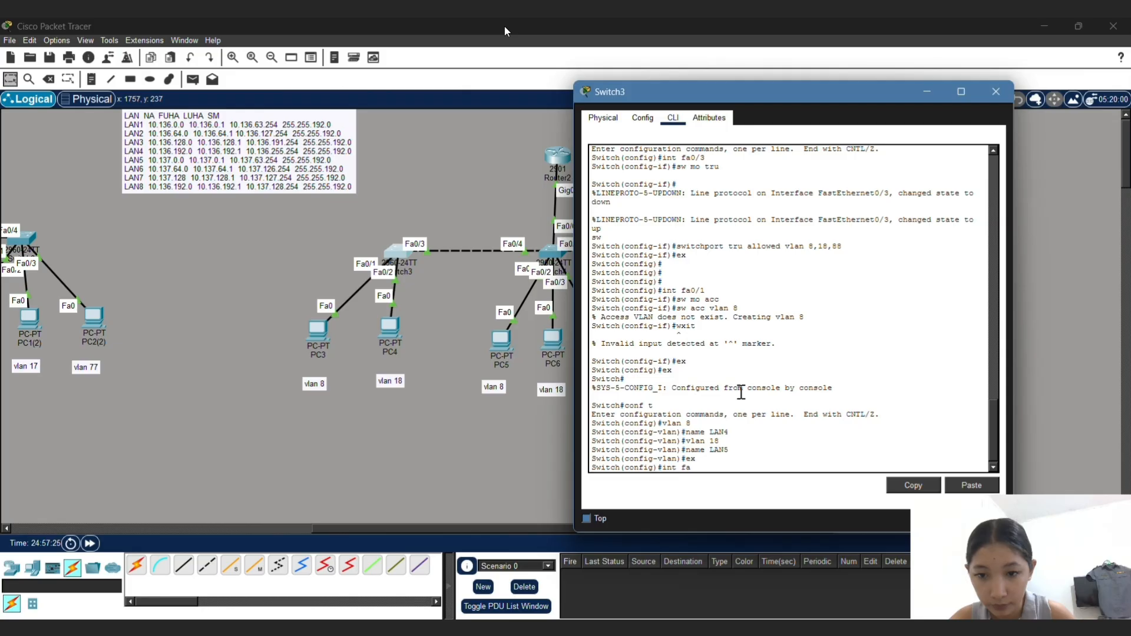
type("0/1")
key("Return")
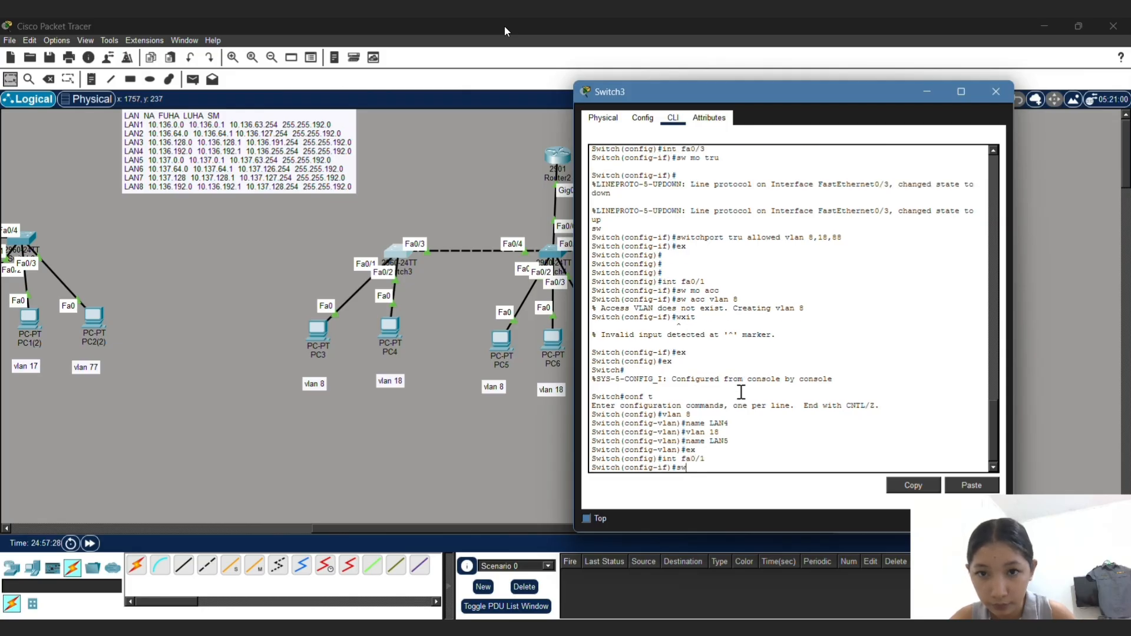
type("sw mo tru")
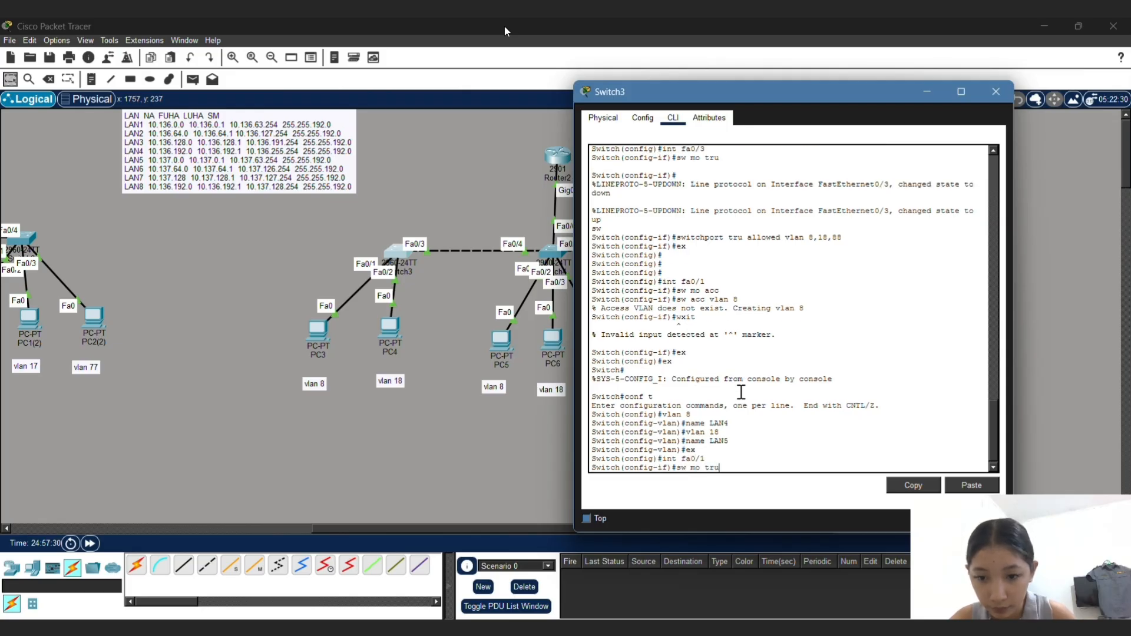
key("Return")
Step: Allow only VLAN 8 on Switch3's fa0/1 trunk
type("sw")
key("Tab")
type("tr")
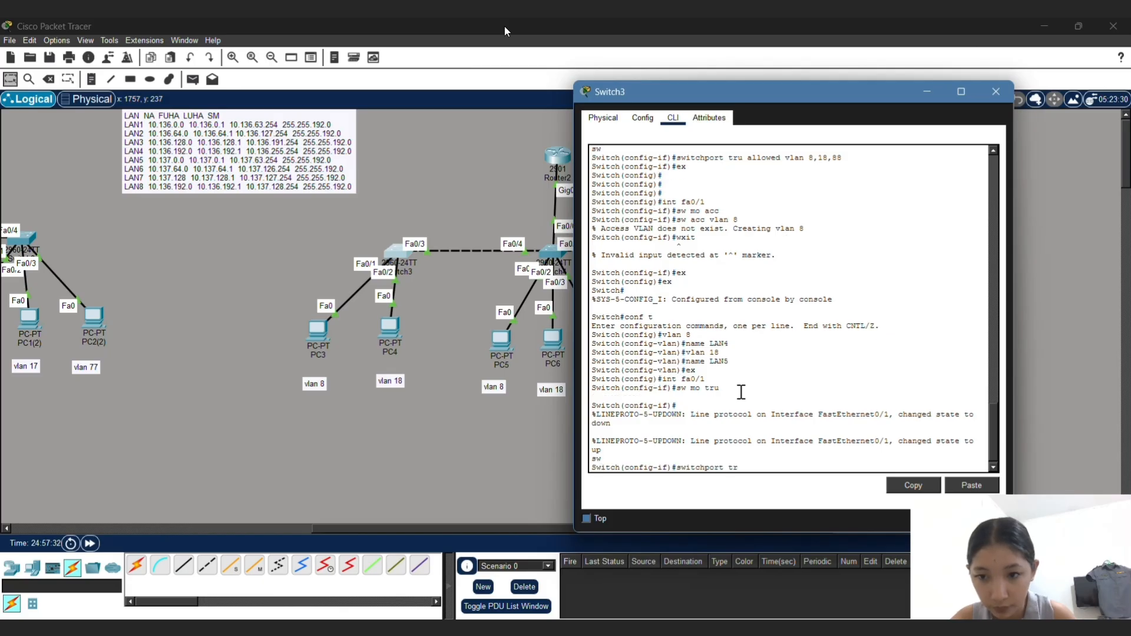
type("u allowed  ")
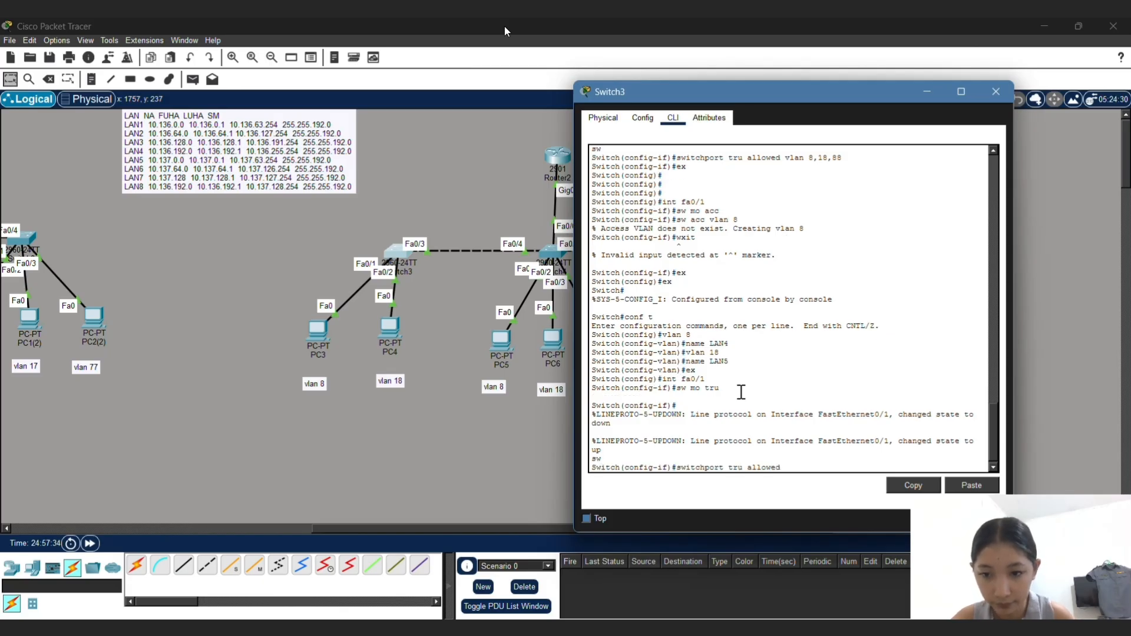
type("vlan")
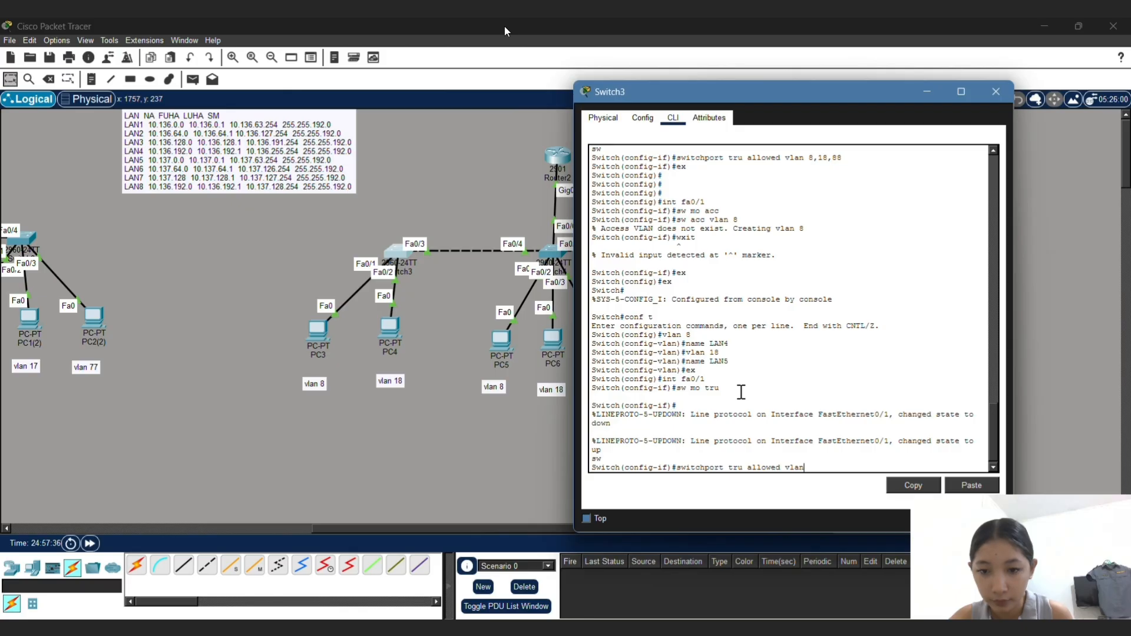
type(" 8")
key("Return")
Step: Set interface fa0/2 on Switch3 to trunk mode
type("int")
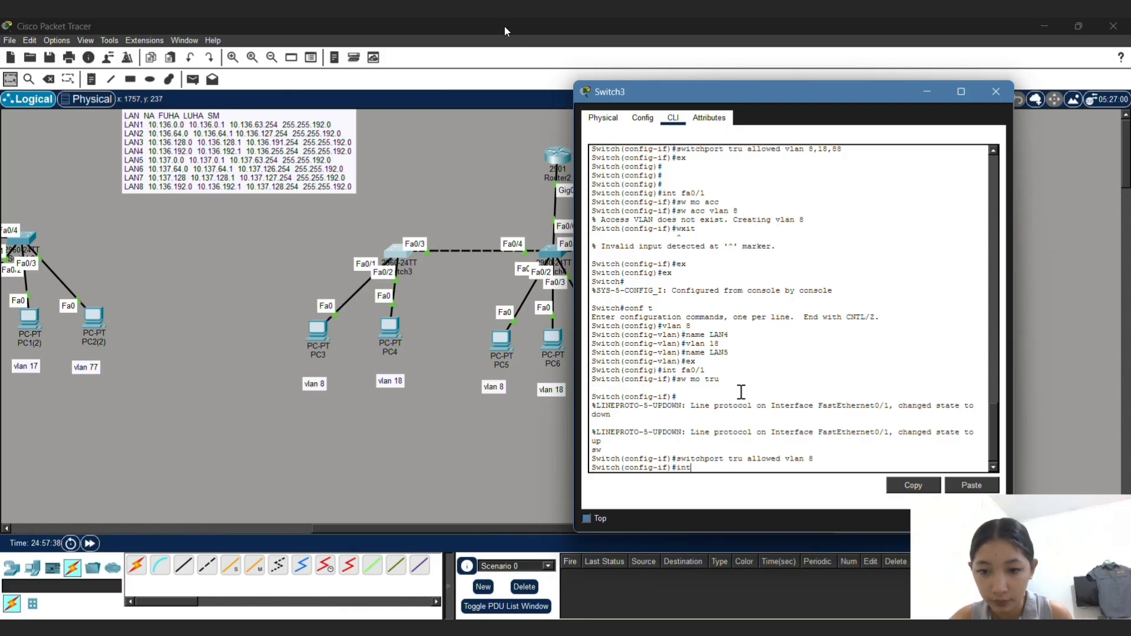
type(" fa0/2")
key("Return")
type("sw mo tru")
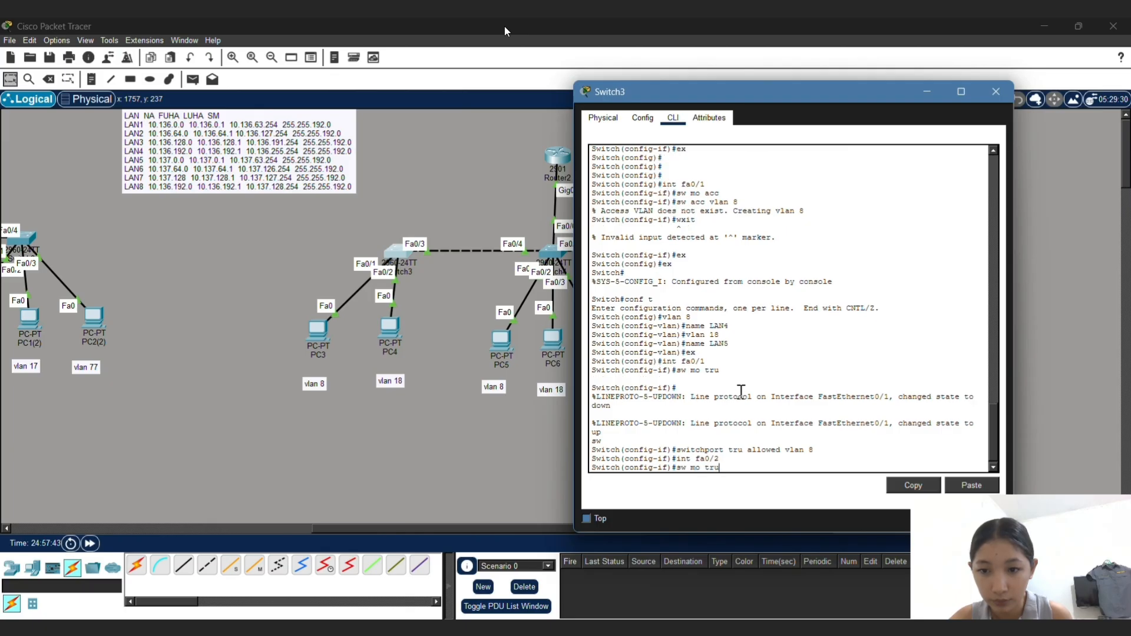
key("Return")
Step: Allow only VLAN 18 on Switch3's fa0/2 trunk, then exit interface configuration and close the switch window
type("sw")
key("Tab")
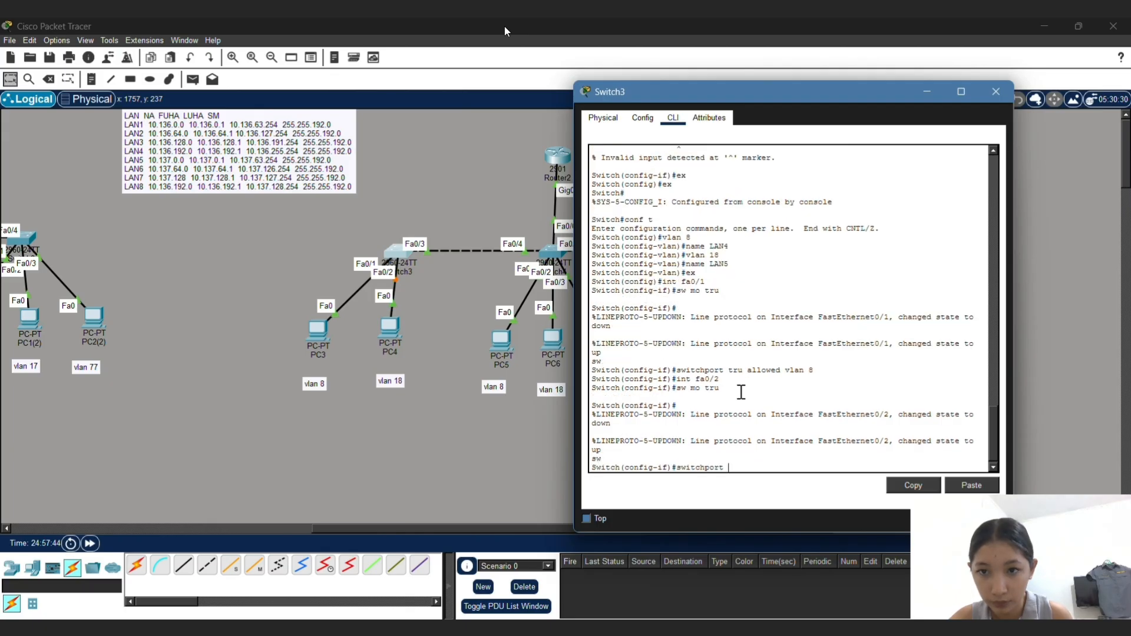
type("tru allowed")
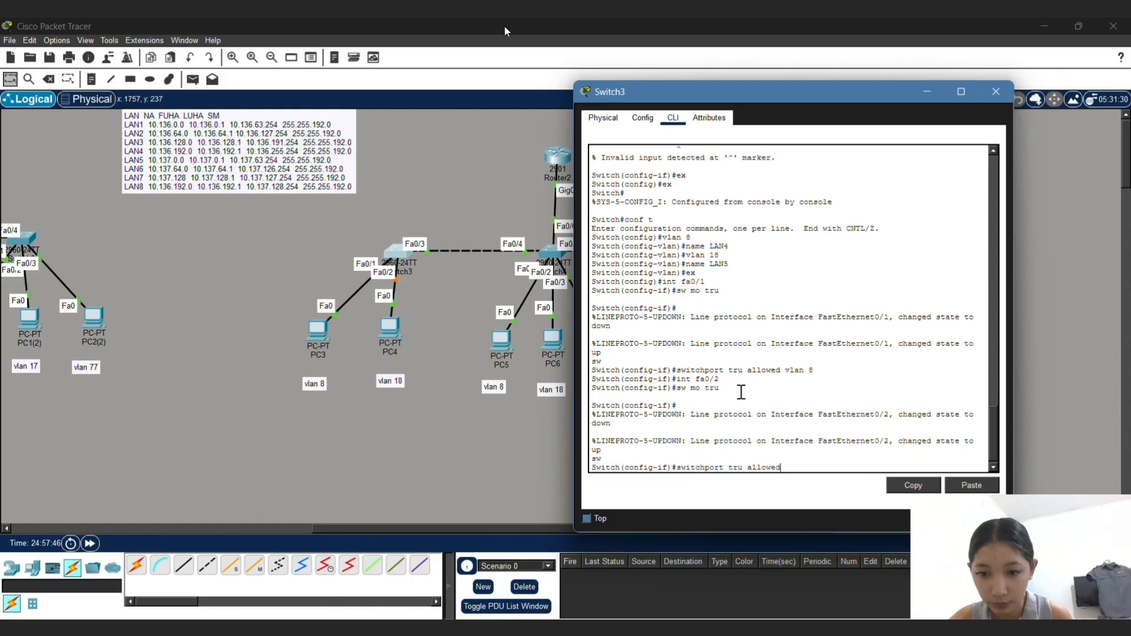
type(" vlan 18")
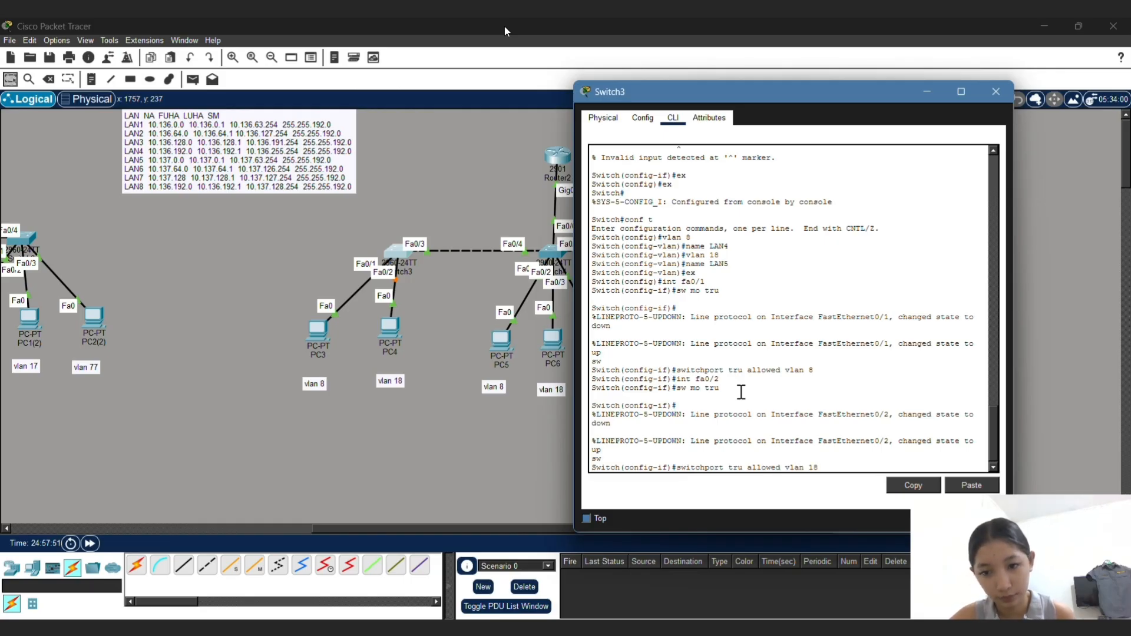
key("Return")
type("ex")
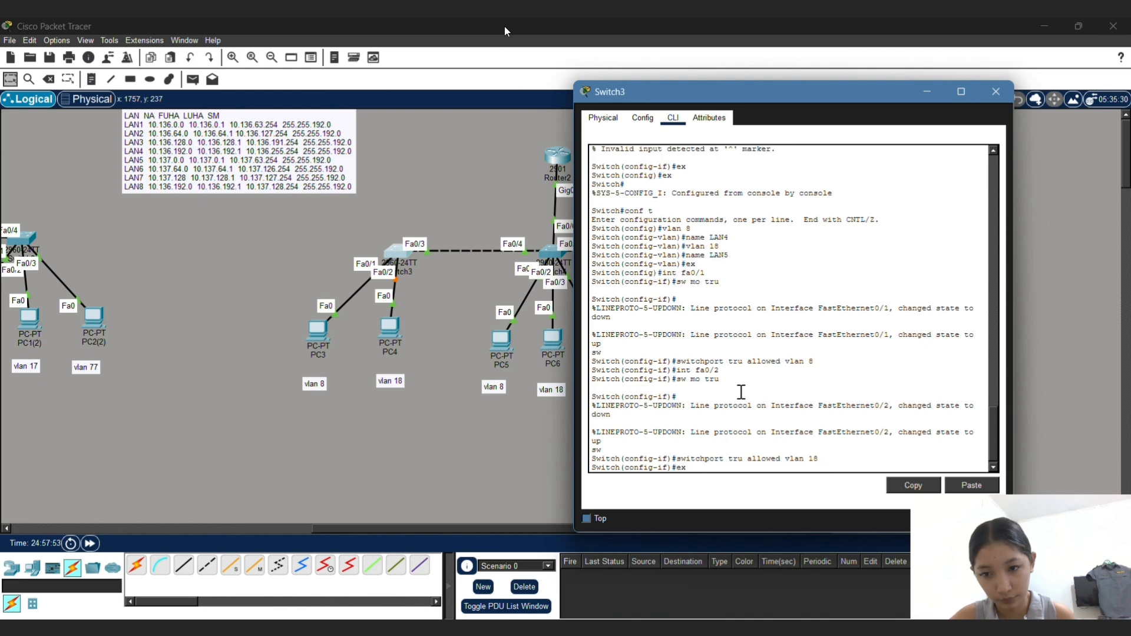
key("Return")
left_click(995, 91)
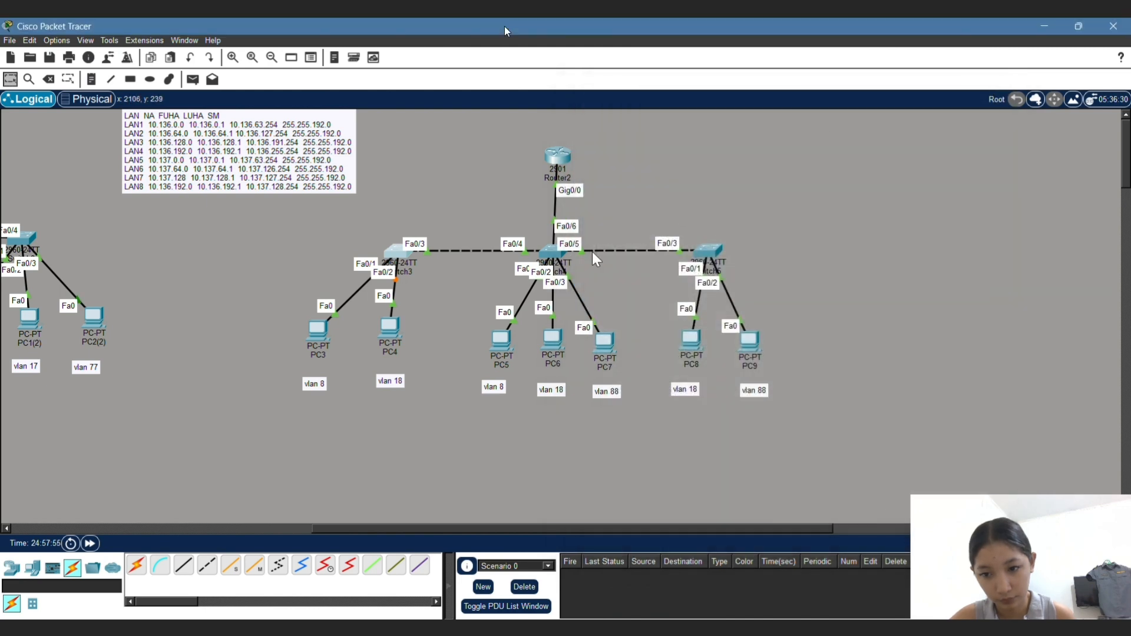
Step: Open Switch4's command line and create VLAN 8 with the name LAN4
left_click(554, 255)
left_click_drag(592, 97, 854, 88)
left_click(806, 457)
key("Return")
key("Return")
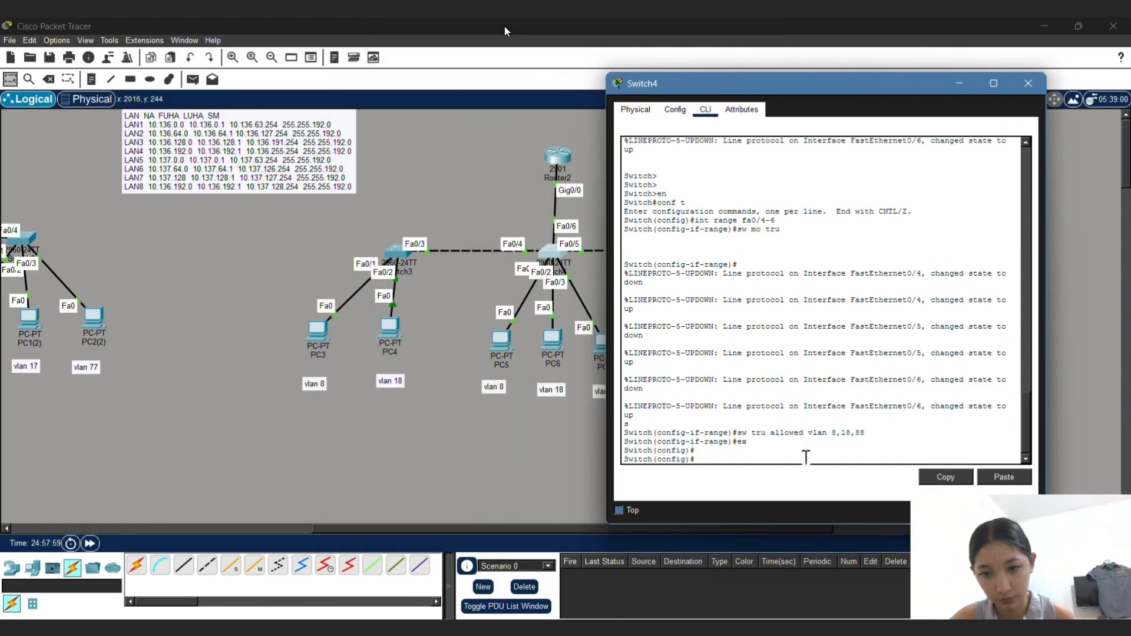
type("vlan ")
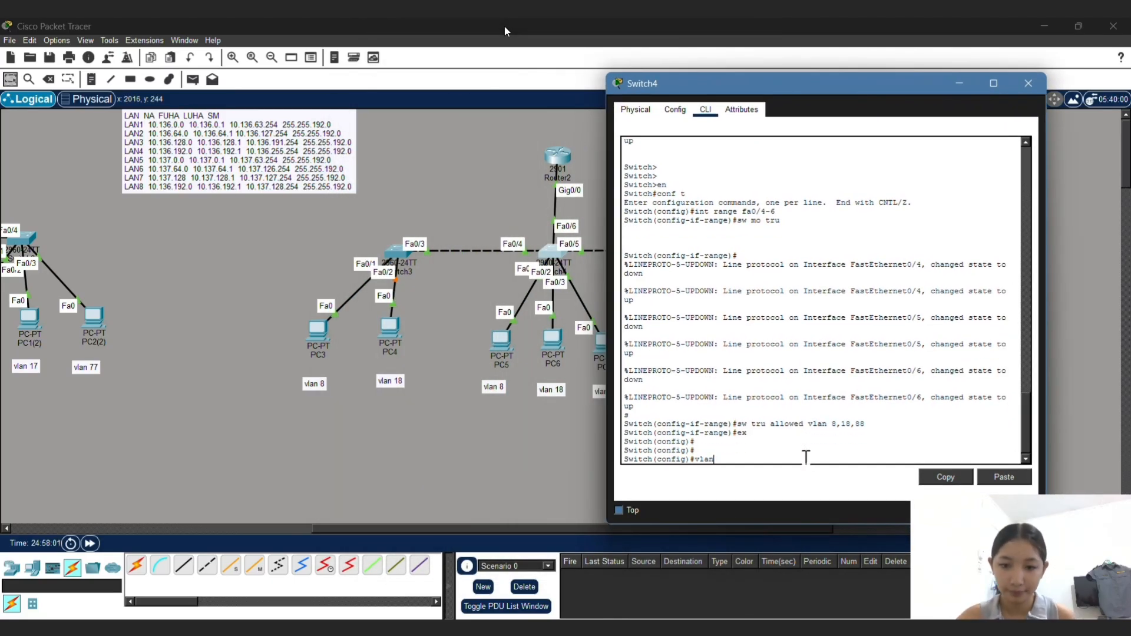
type("8")
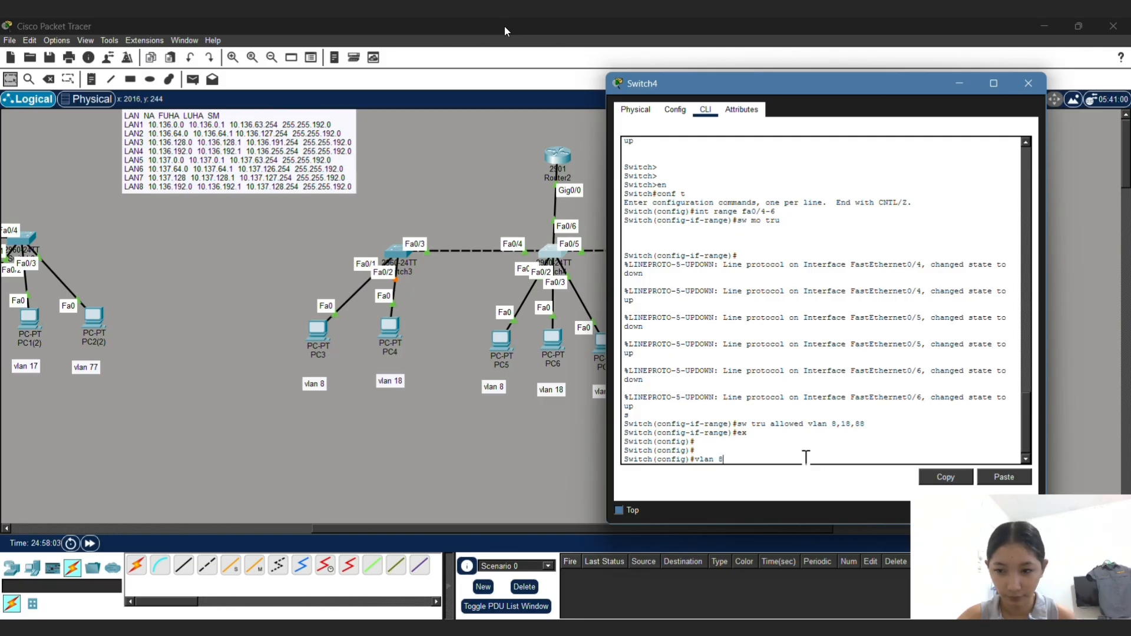
key("Return")
type("name LAN")
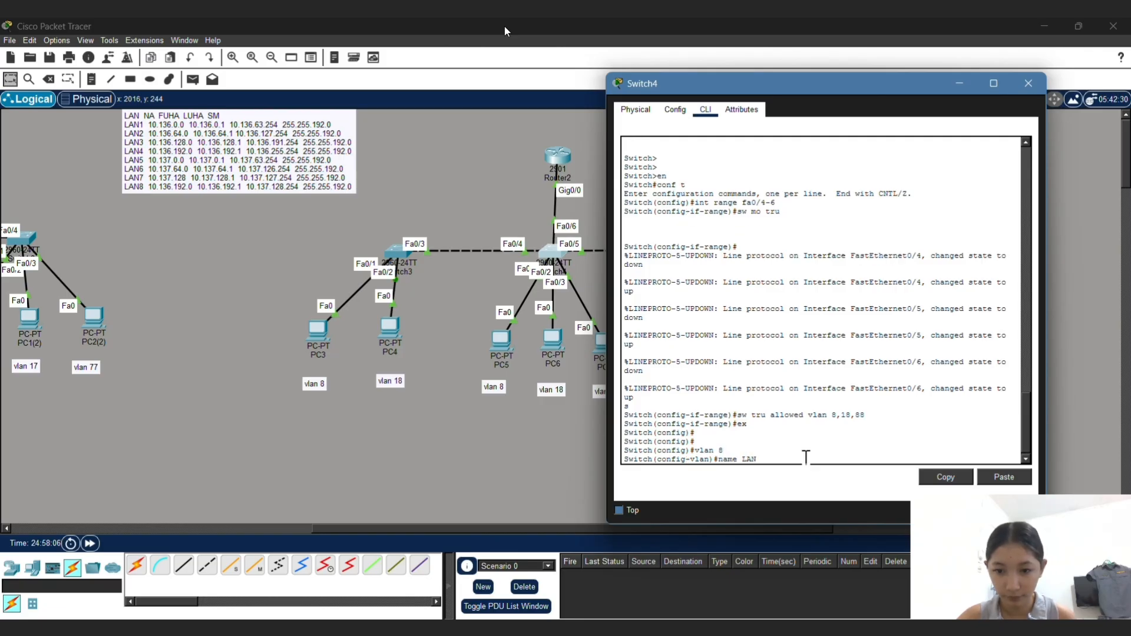
type("4")
key("Return")
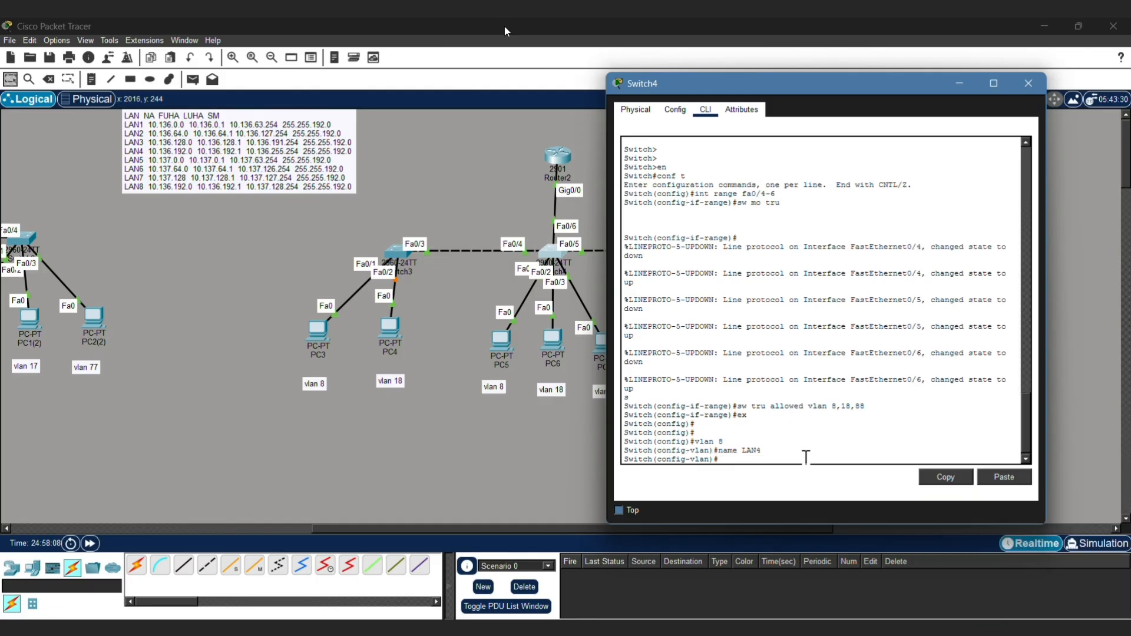
Step: Create VLAN 18 on Switch4 with the name LAN5
type("vlan 18")
key("Return")
type("name LA")
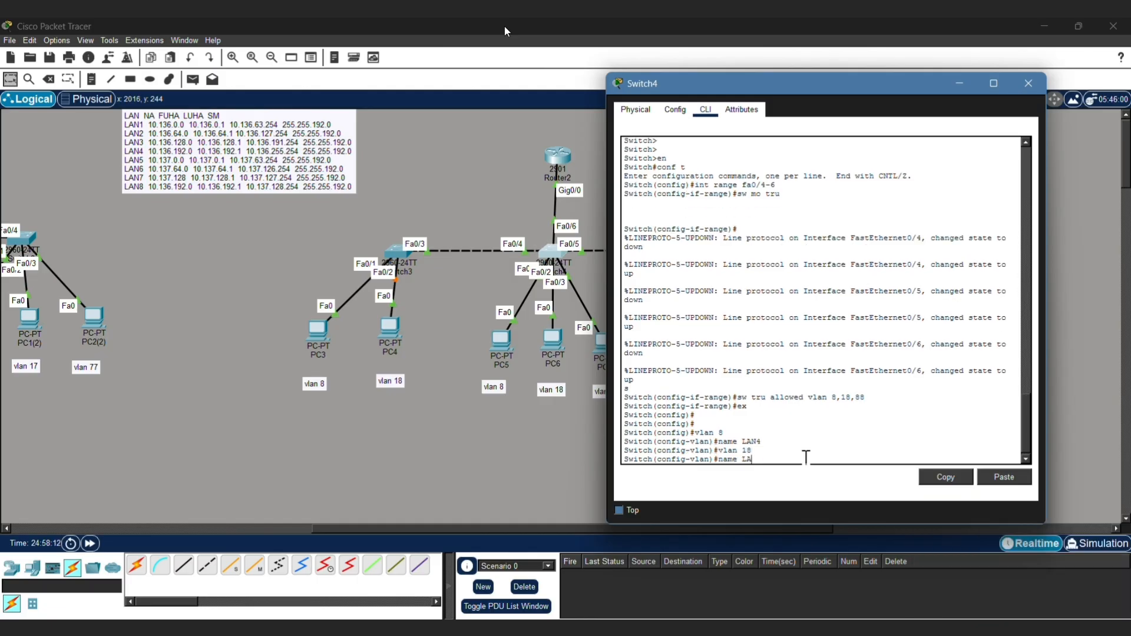
type("N5")
key("Return")
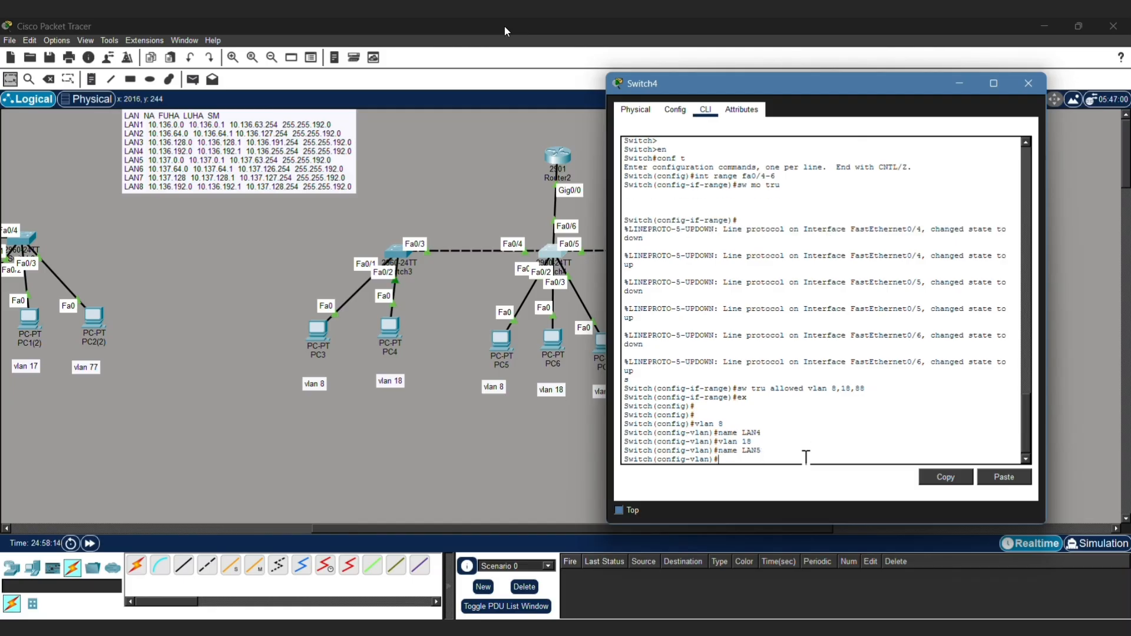
Step: Create VLAN 88 on Switch4 with the name LAN6 and return to global configuration mode
type("vlan 88")
key("Return")
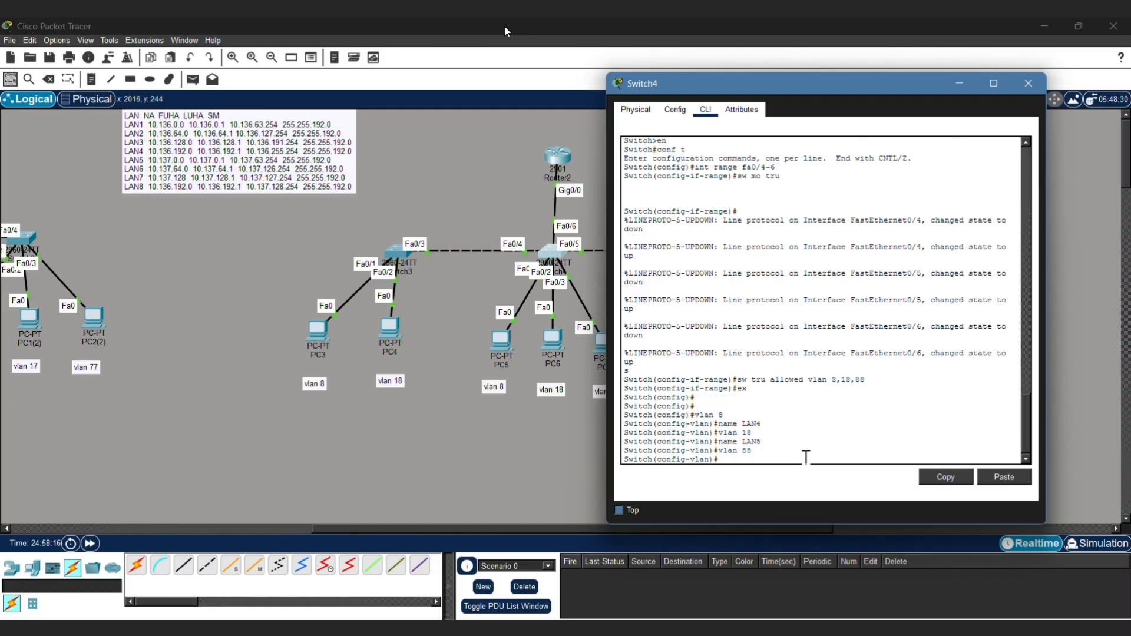
type("name LAN6")
key("Return")
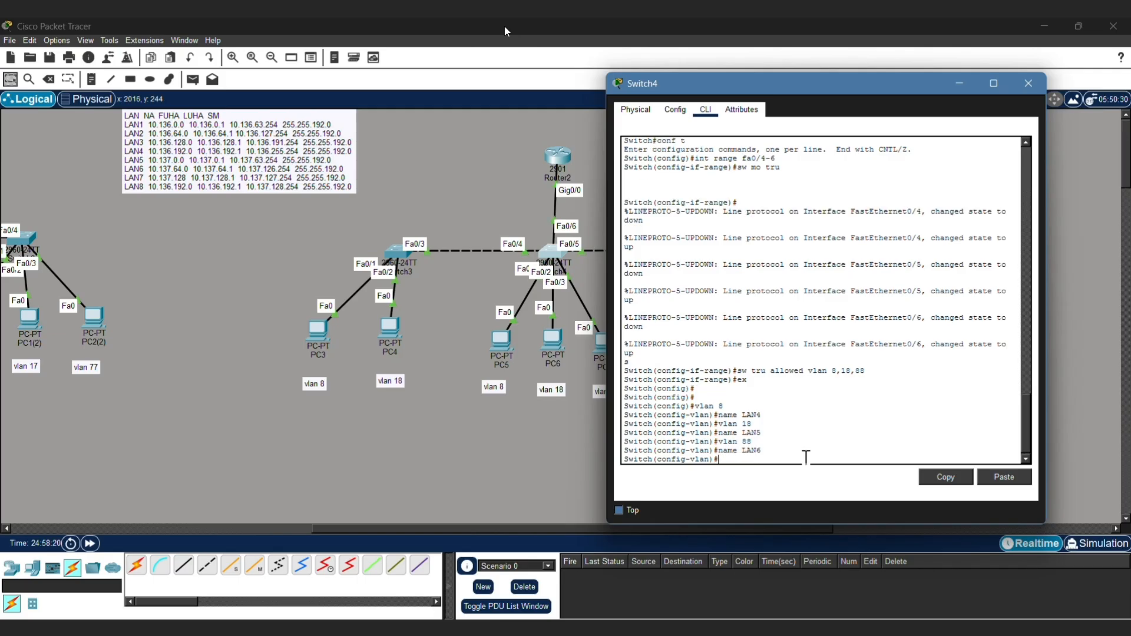
type("ex")
key("Return")
Step: Set interface fa0/1 on Switch4 to trunk mode
type("int fa0/1")
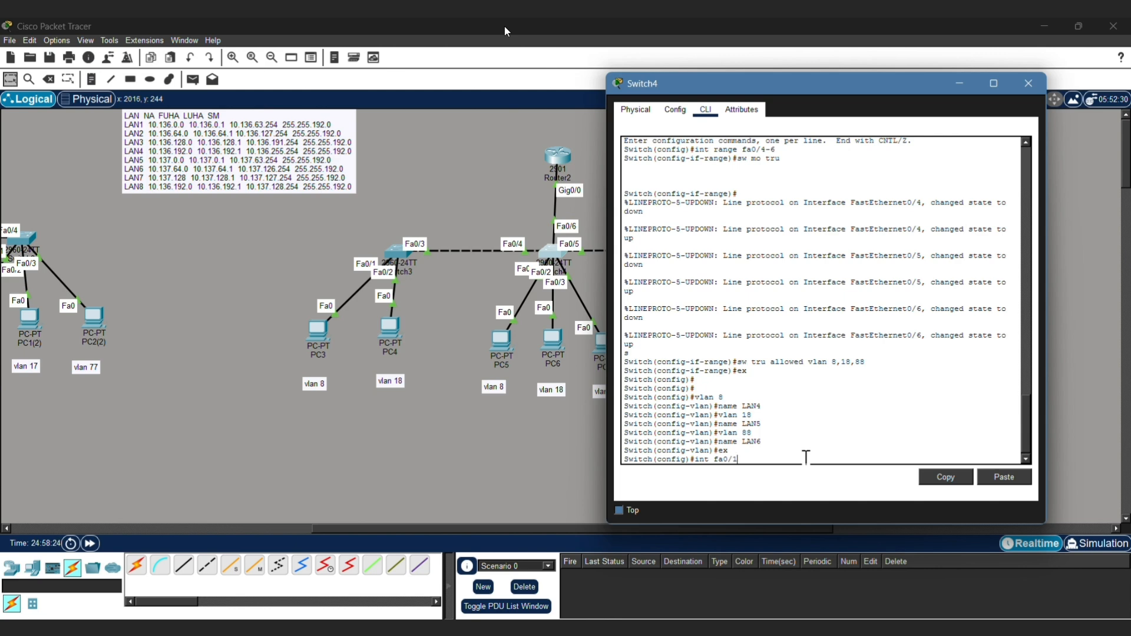
key("Return")
type("sw mo ")
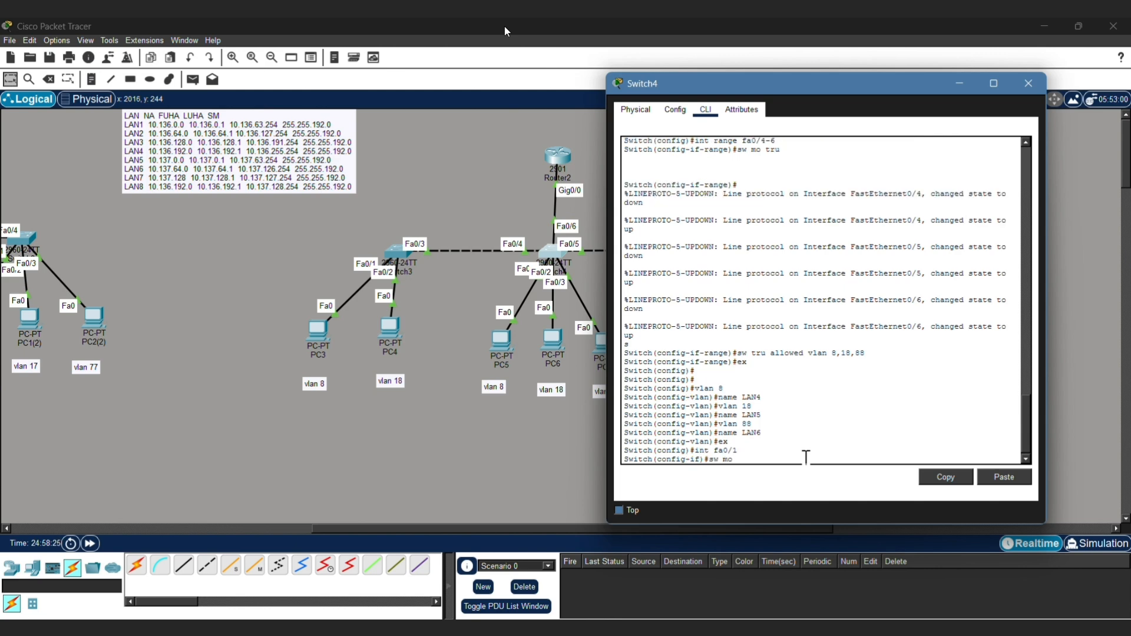
type("tru")
key("Return")
type("sw")
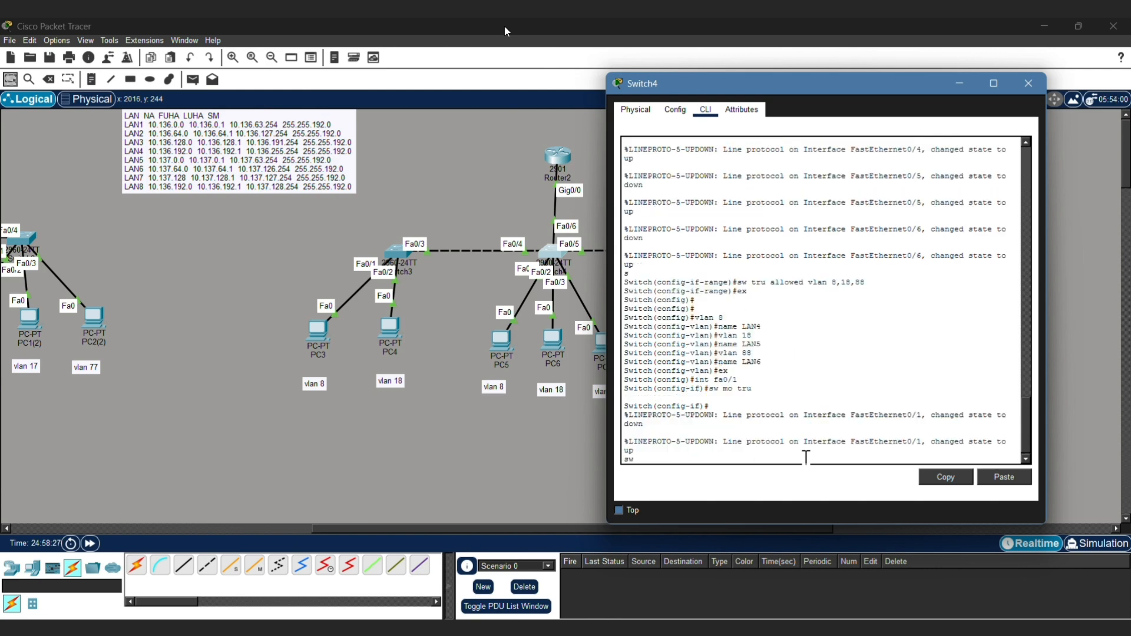
key("Tab")
type("tru")
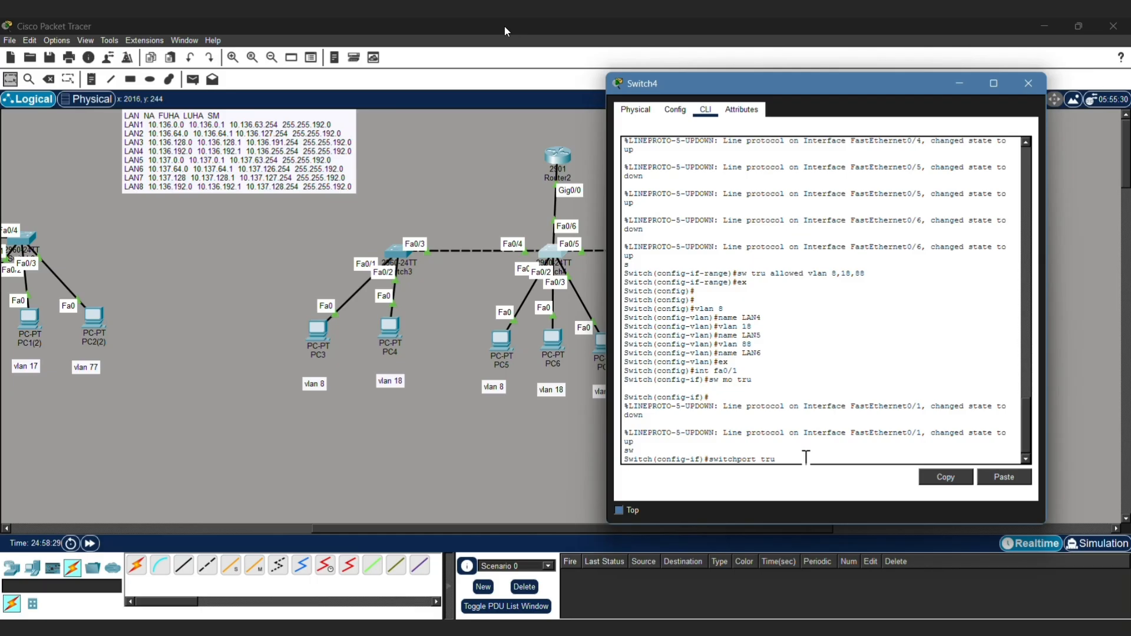
type(" allowed vlan 8,18")
key("BackSpace")
key("BackSpace")
key("BackSpace")
key("BackSpace")
key("BackSpace")
key("BackSpace")
key("BackSpace")
key("BackSpace")
key("BackSpace")
key("BackSpace")
key("BackSpace")
key("BackSpace")
key("BackSpace")
key("BackSpace")
key("BackSpace")
key("BackSpace")
key("BackSpace")
key("BackSpace")
key("BackSpace")
key("BackSpace")
type("x")
key("Return")
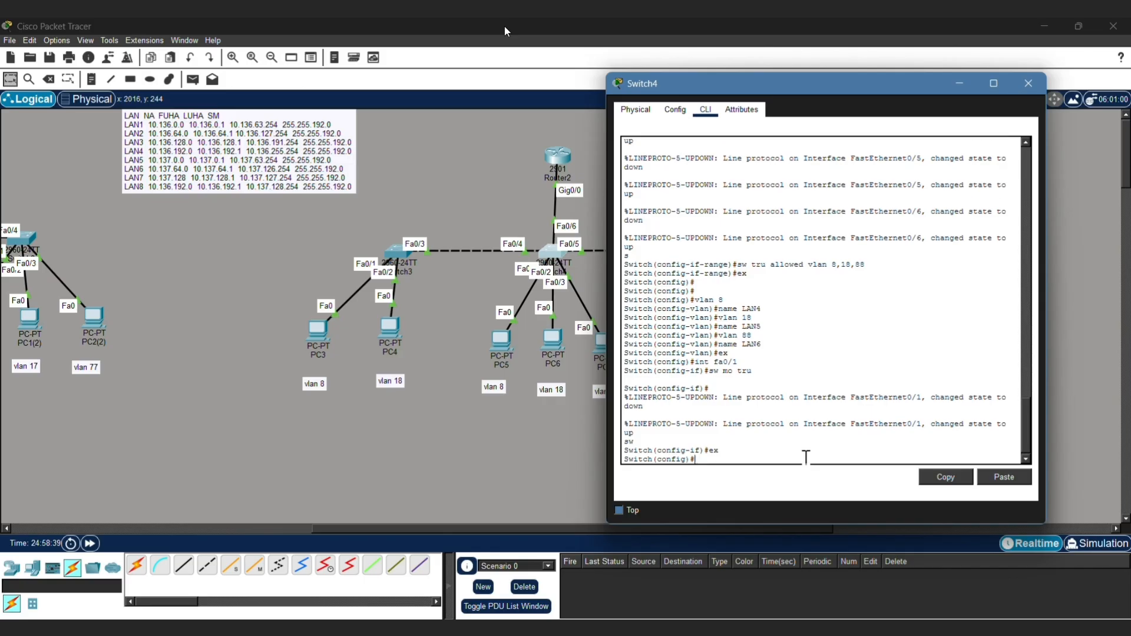
type("e")
Step: Set interface fa0/1 on Switch4 to access mode and assign it to VLAN 8
type("int fa")
type("0/1")
key("Return")
type("sw m")
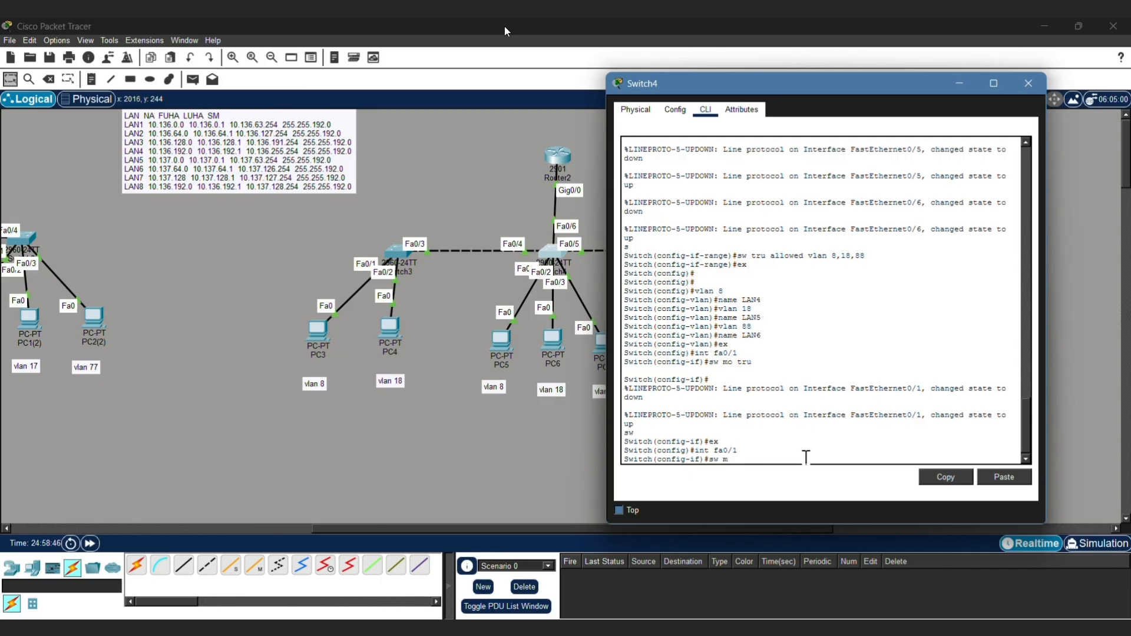
type("o acc")
key("Return")
type("sw acc ")
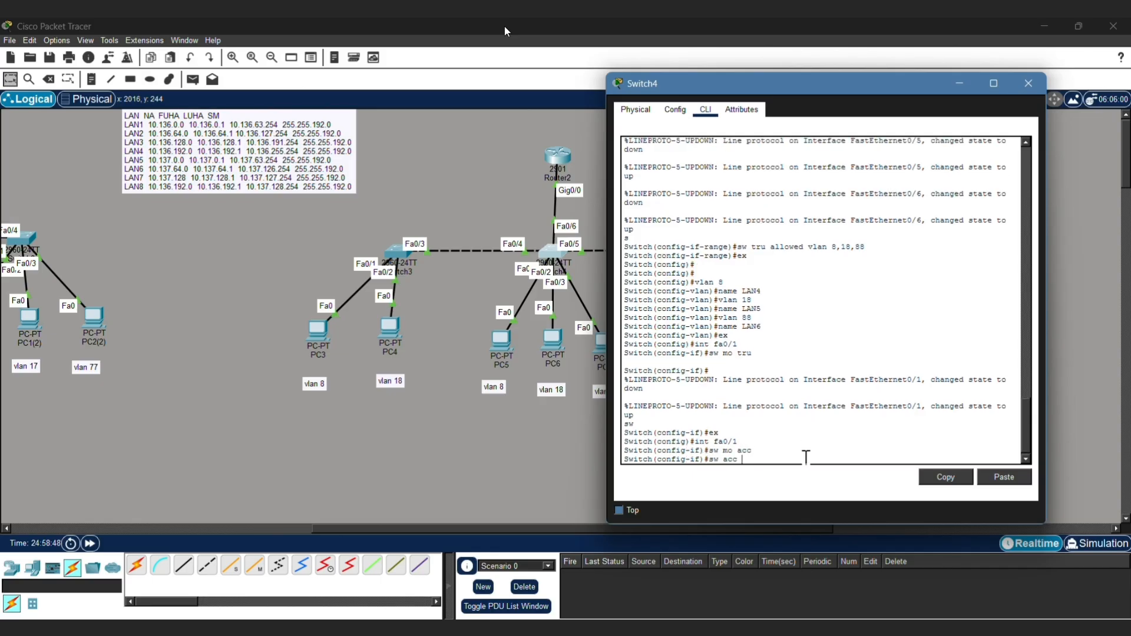
type("vlan 8")
key("Return")
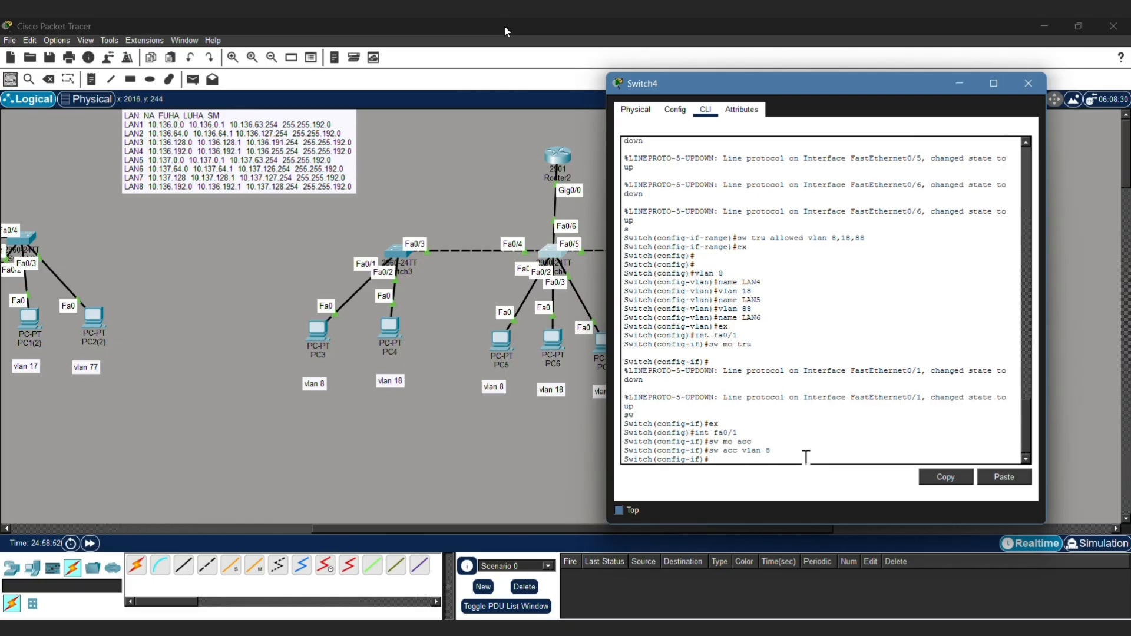
Step: Set interface fa0/2 on Switch4 to access mode and assign it to VLAN 18
type("int fa0/2")
key("Return")
type("sw mo acc")
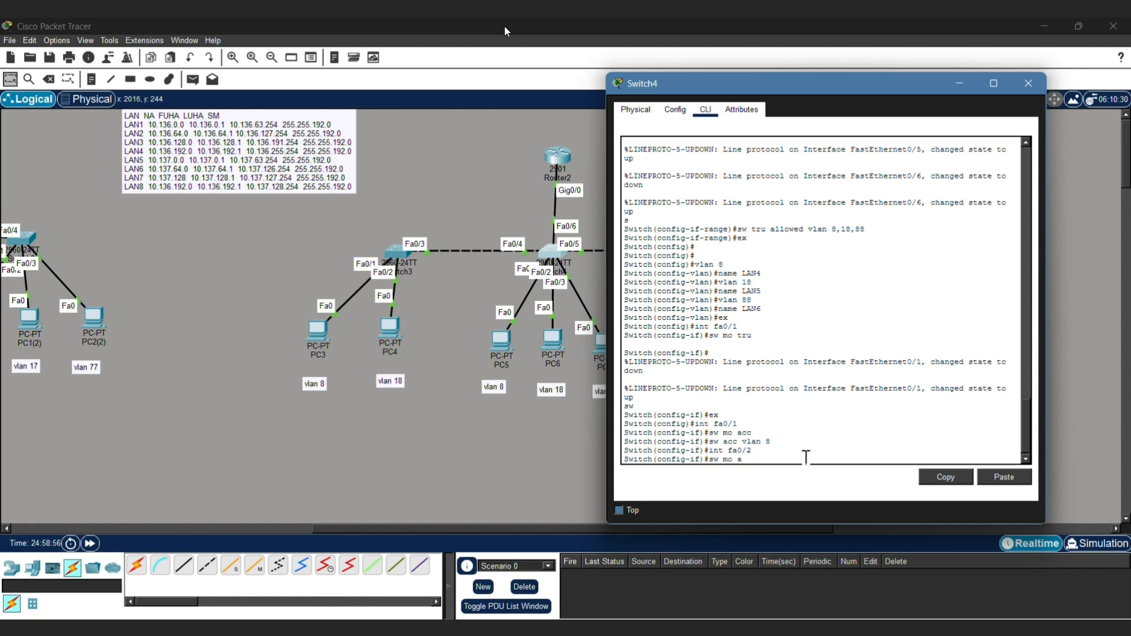
key("Return")
type("sw acc")
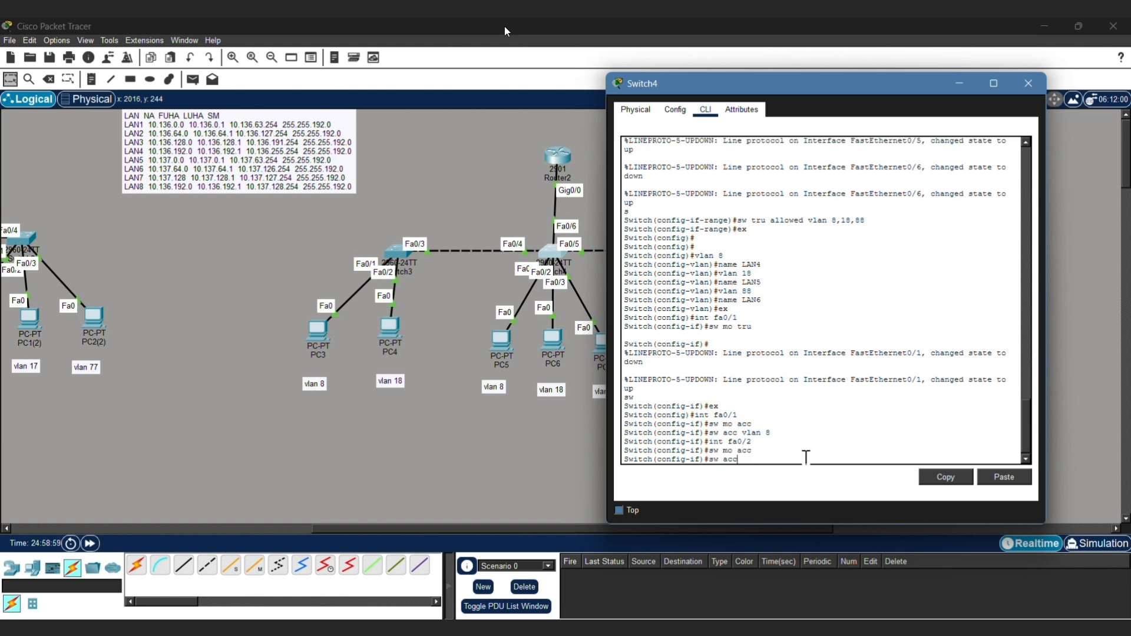
type(" vlan 18")
key("Return")
Step: Set interface fa0/3 on Switch4 to access mode in VLAN 88, exit interface configuration and close the switch window
type("int fa0")
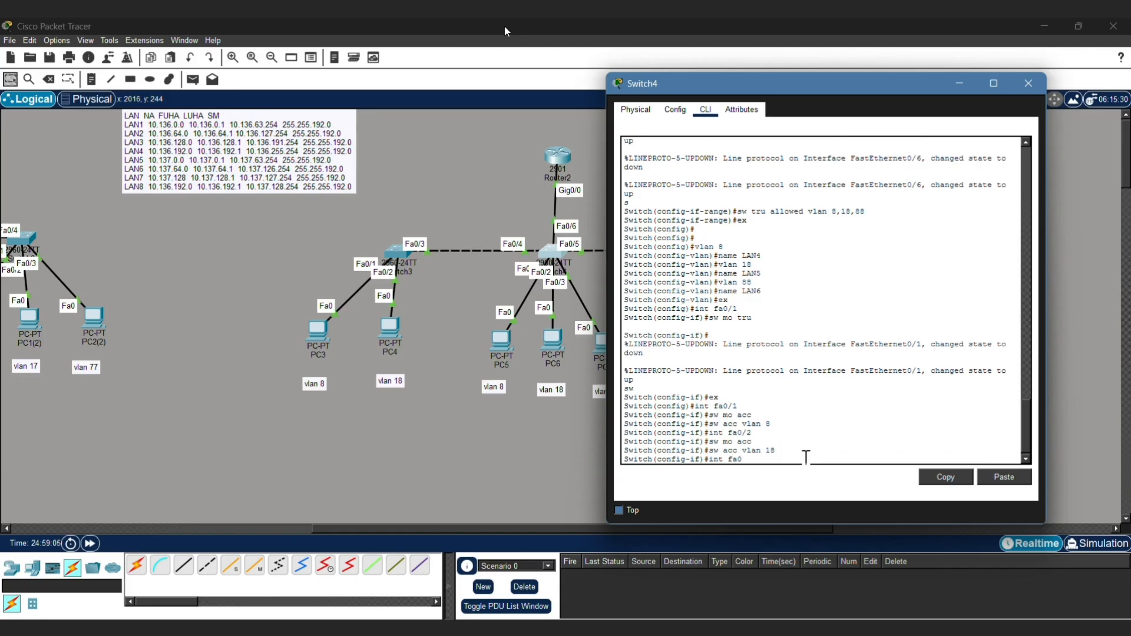
type("/3")
key("Return")
type("sw m")
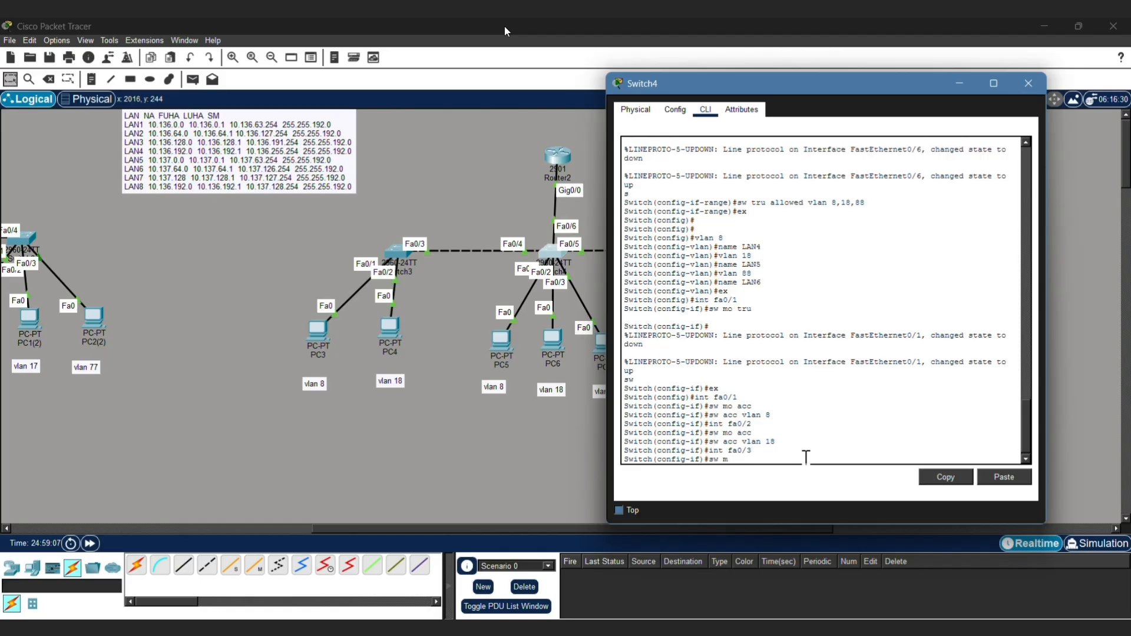
type("o acc")
key("Return")
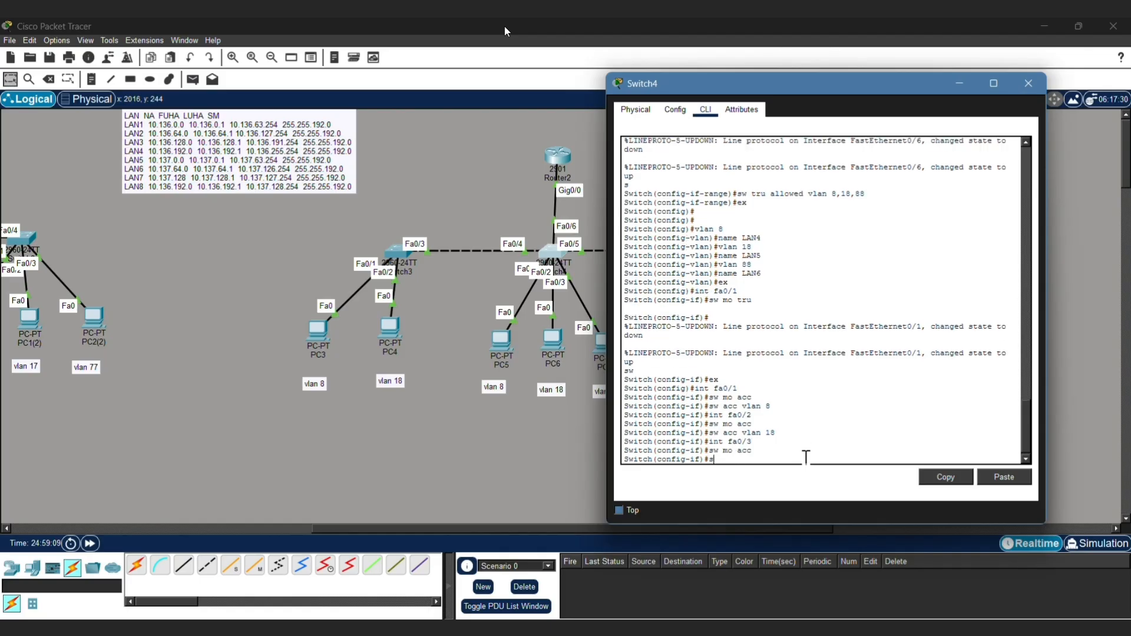
type("sw acc vlan 88")
key("Return")
type("ex")
key("Return")
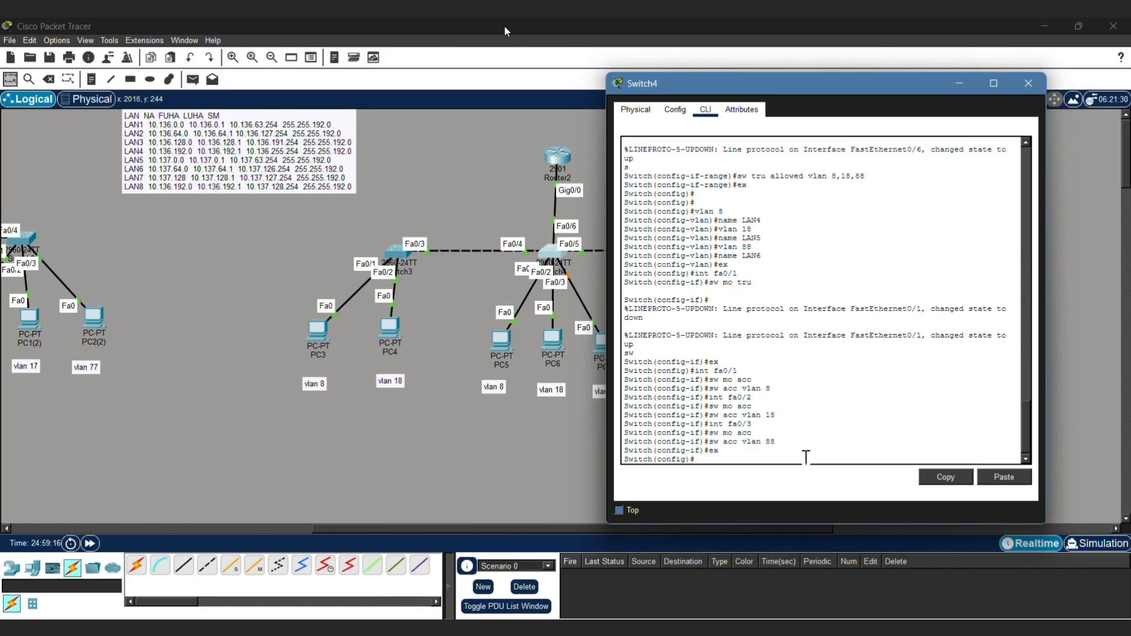
left_click(1020, 89)
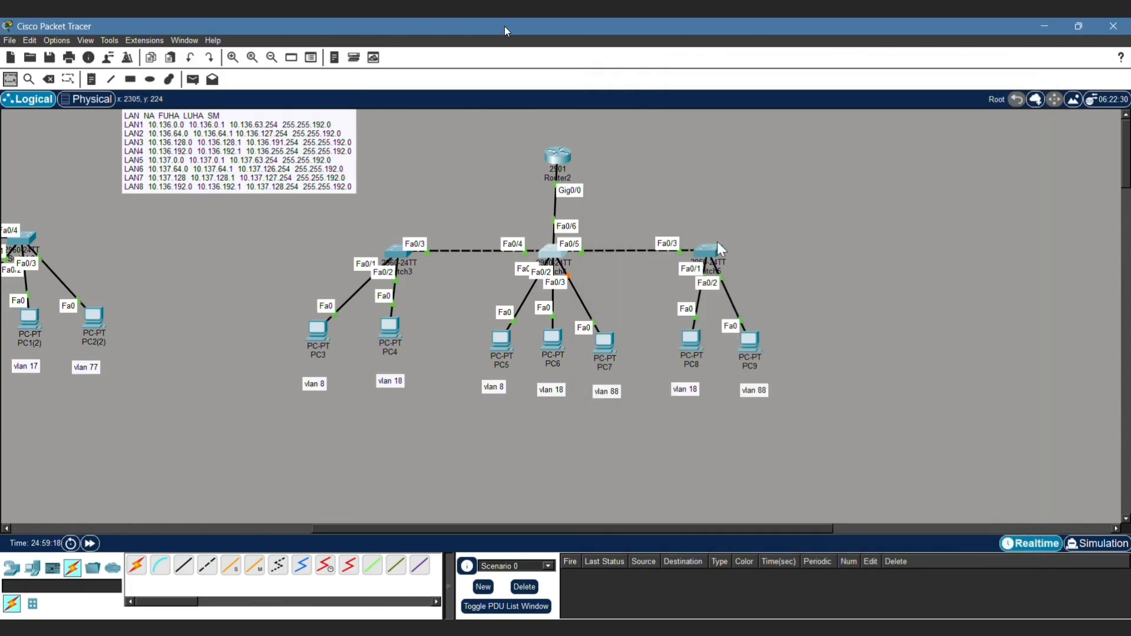
Step: Open Switch5's command line and create VLAN 18 with the name LAN5
left_click(720, 245)
left_click_drag(626, 103, 483, 103)
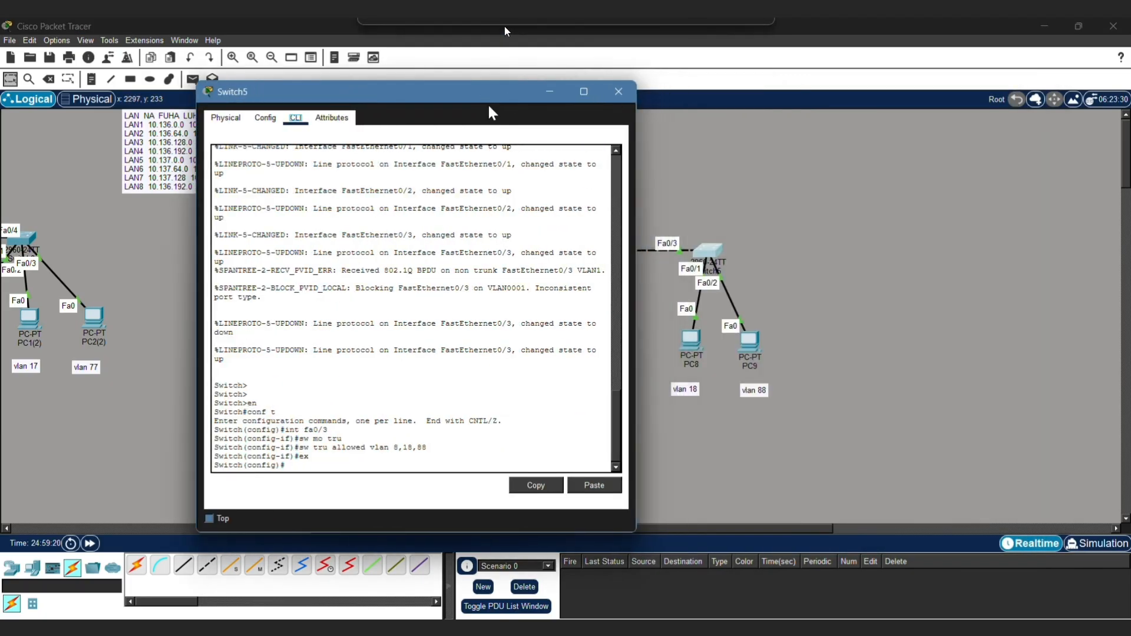
key("Return")
key("Return")
key("Return")
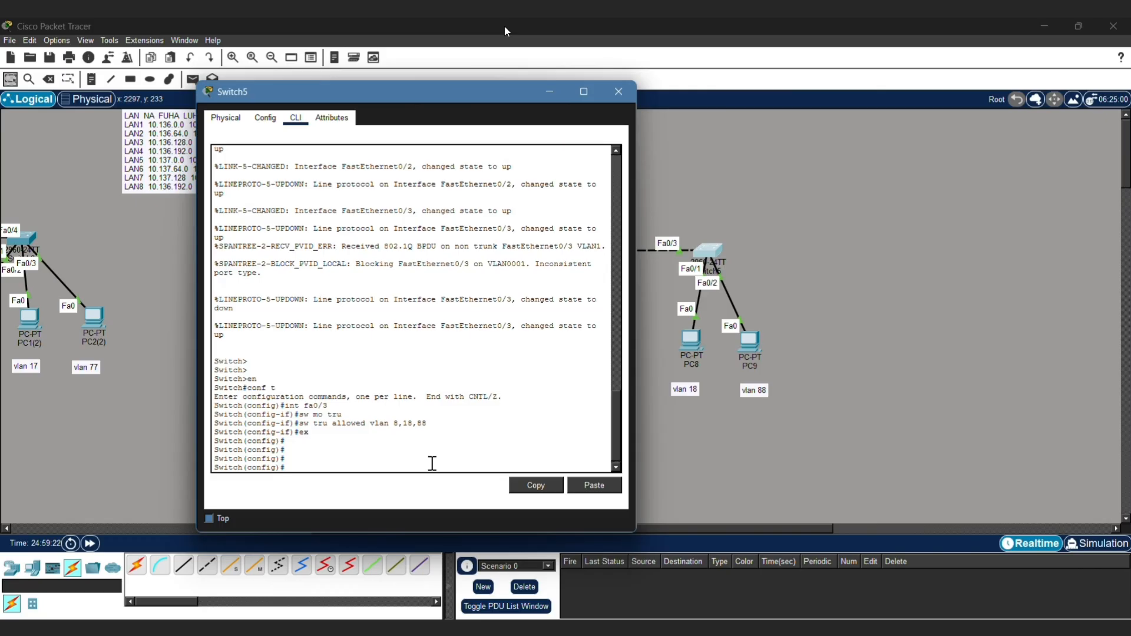
type("vlan 18")
key("Return")
type("na")
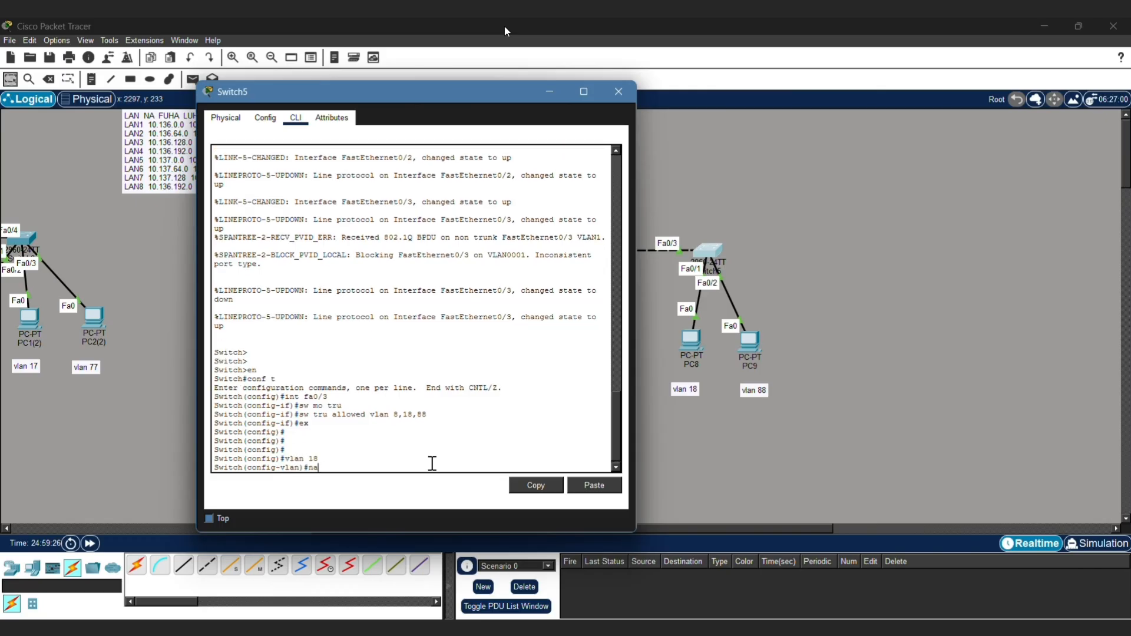
type("me LAN5")
key("Return")
Step: Create VLAN 88 on Switch5 with the name LAN6 and return to global configuration mode
type("vlan 88")
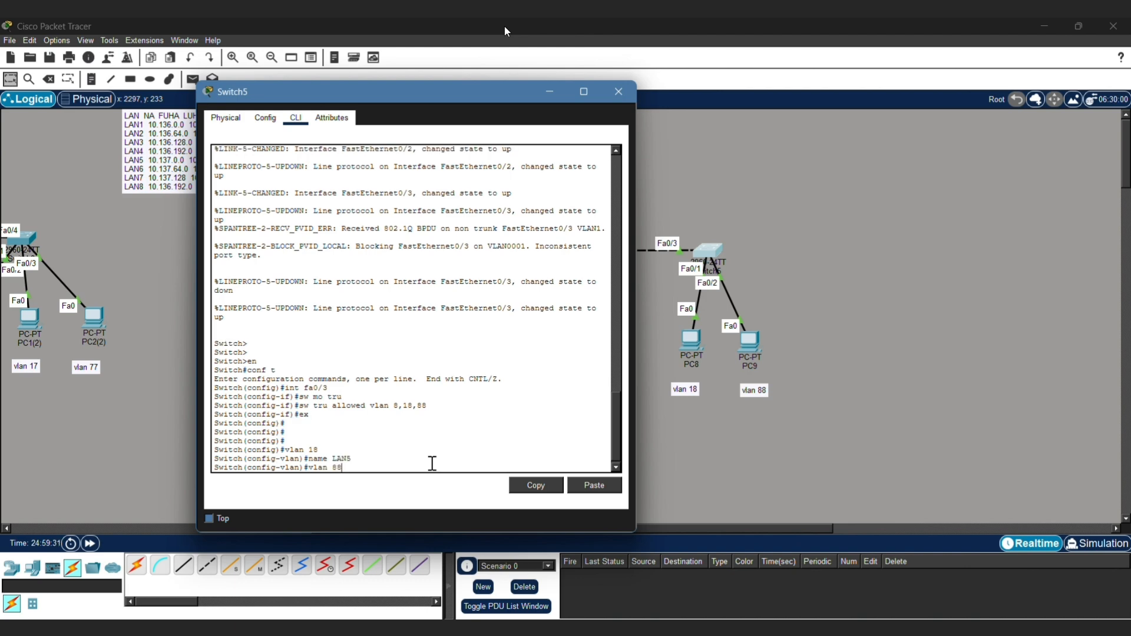
key("Return")
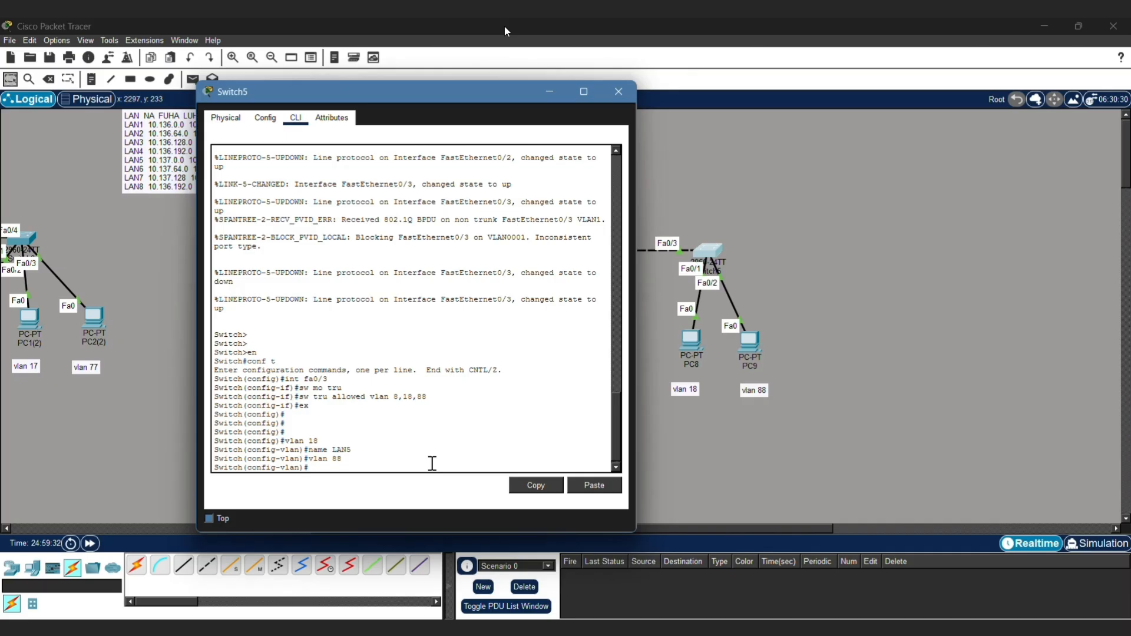
type("name LAN6")
key("Return")
type("ex")
key("Return")
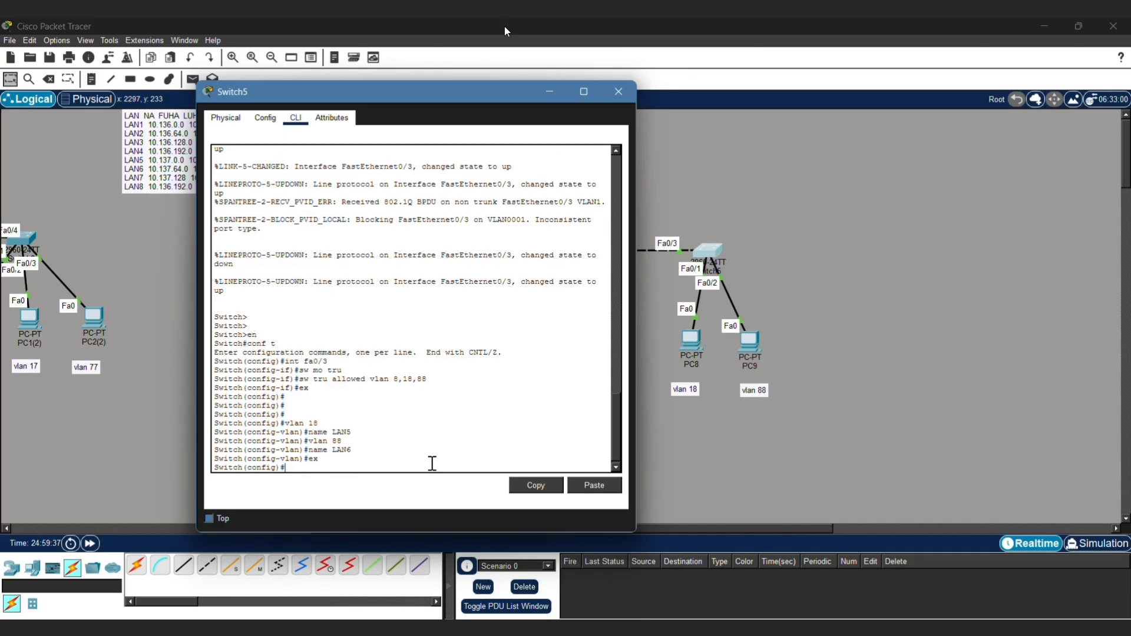
Step: Set interface fa0/1 on Switch5 to access mode and assign it to VLAN 18
type("int fa0/1")
key("Return")
type("sw mo ac")
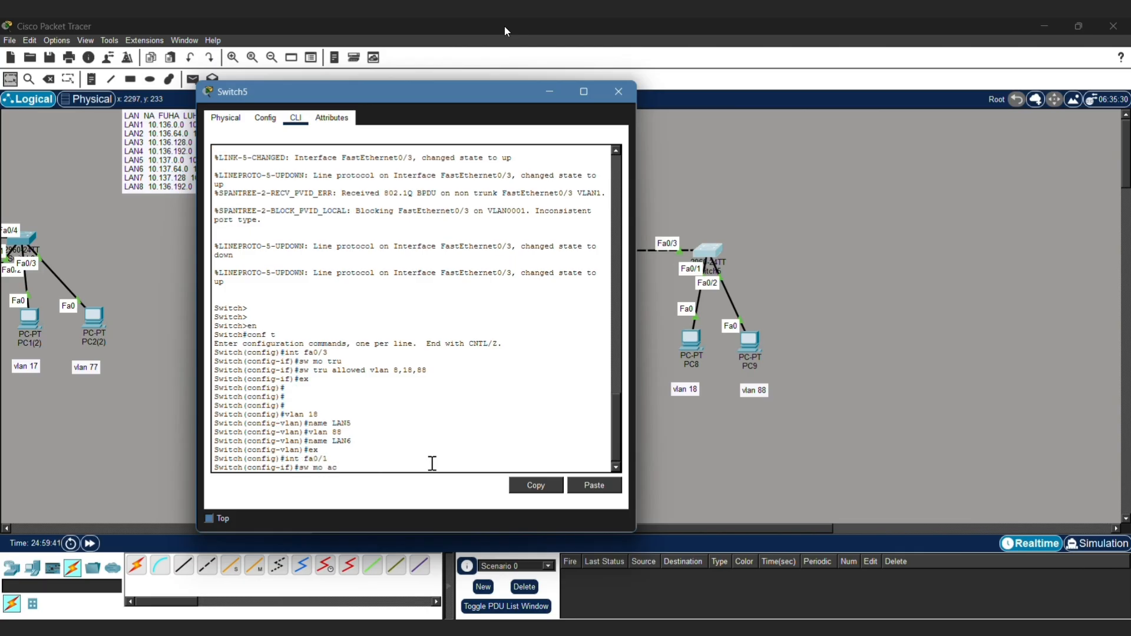
type("c")
key("Return")
type("sw acc vlan 18")
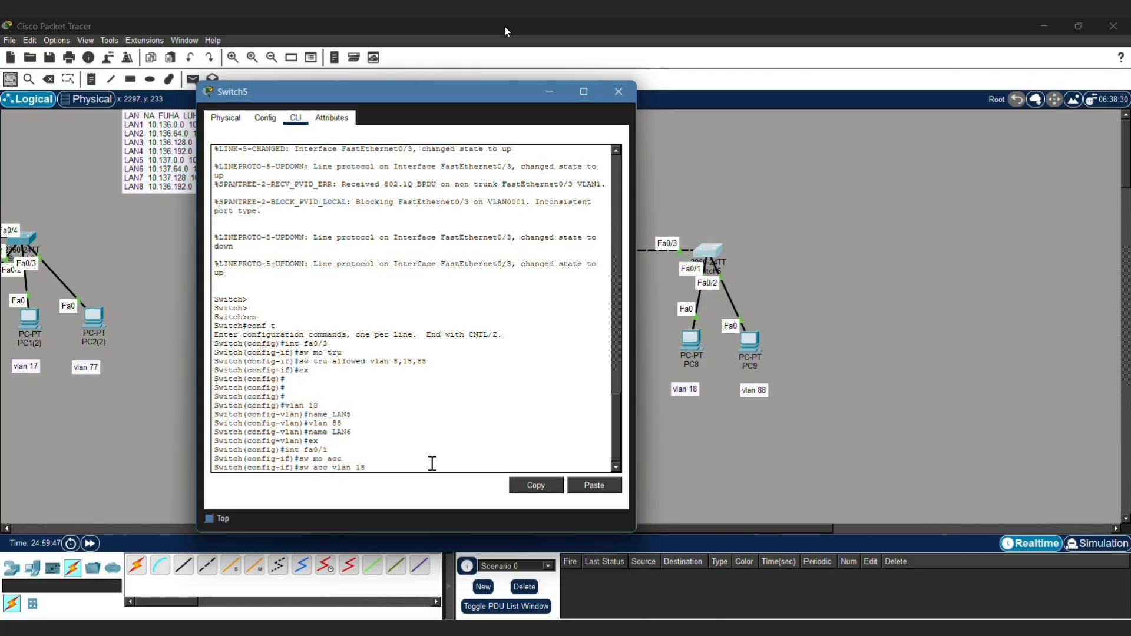
key("Return")
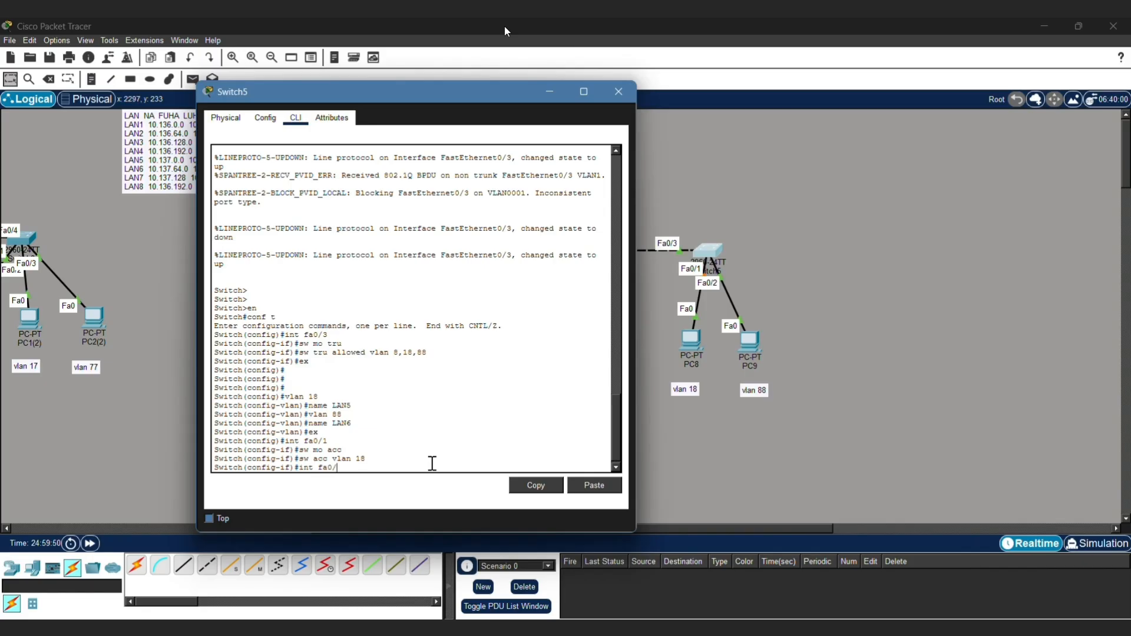
Step: Set interface fa0/2 on Switch5 to access mode in VLAN 88, exit interface configuration and close the switch window
type("int fa0/2")
key("Return")
type("sw mo a")
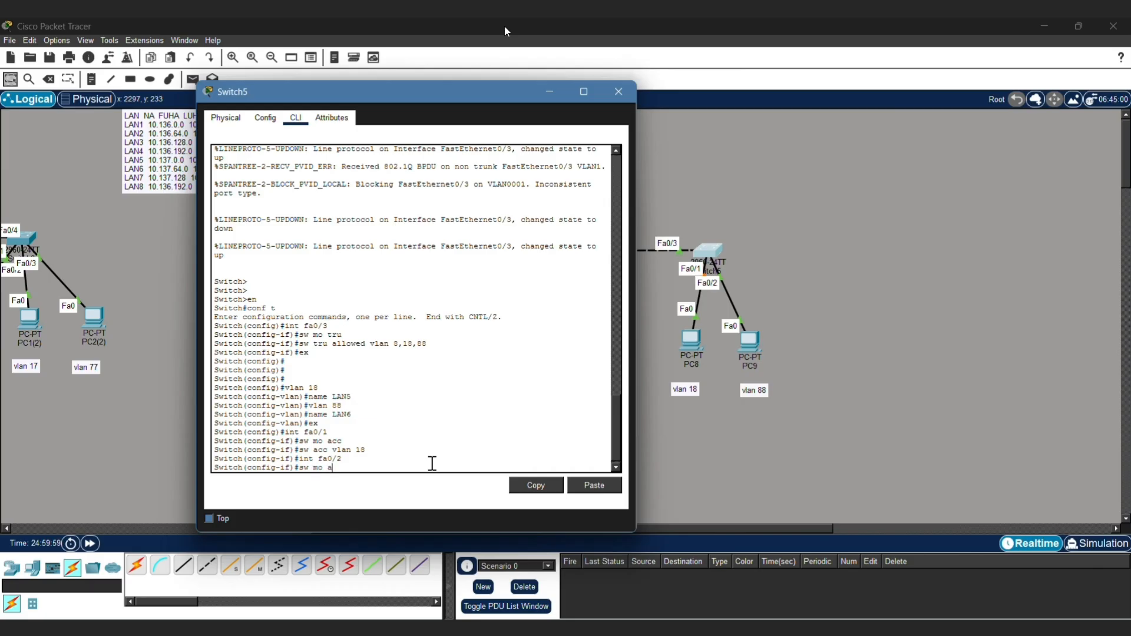
type("cc")
key("Return")
type("s")
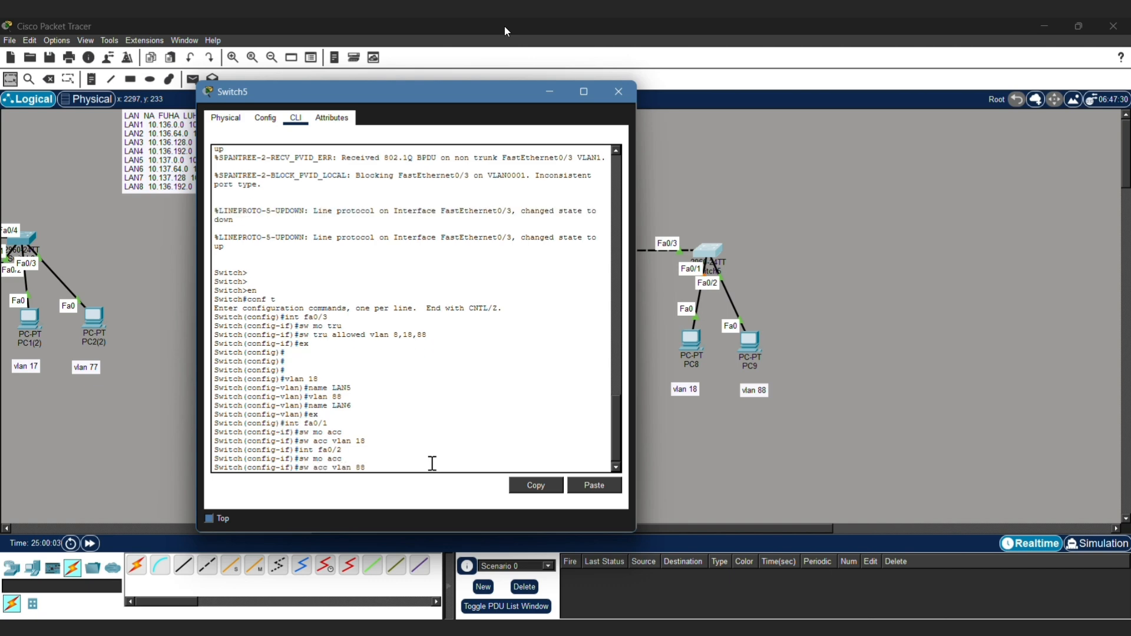
type("w acc vlan 88")
key("Return")
type("ex")
key("Return")
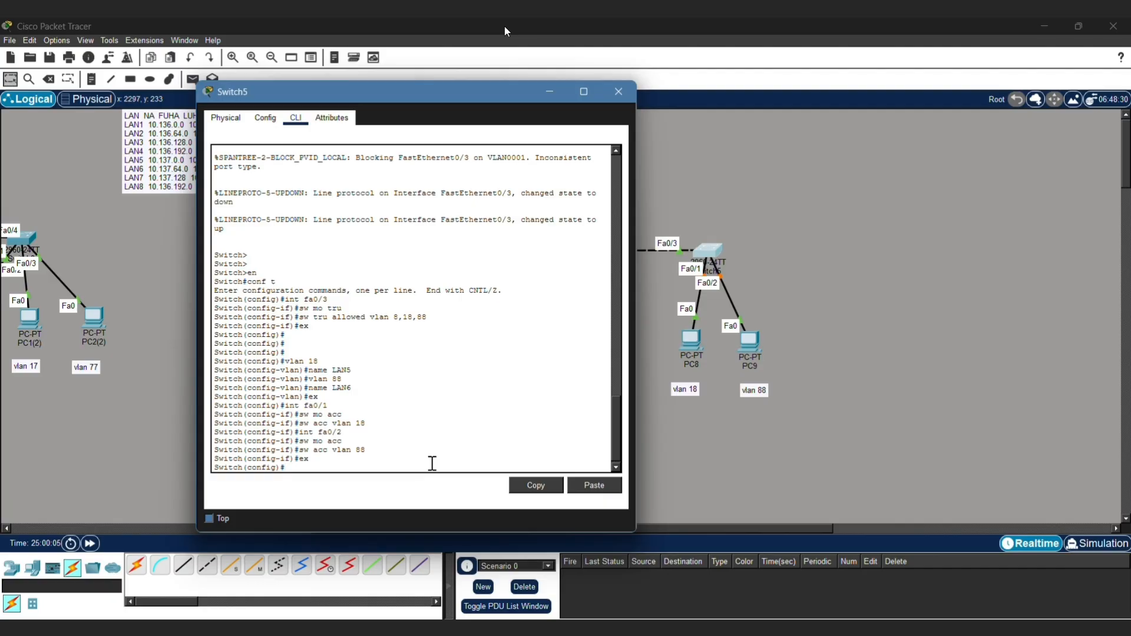
left_click(619, 91)
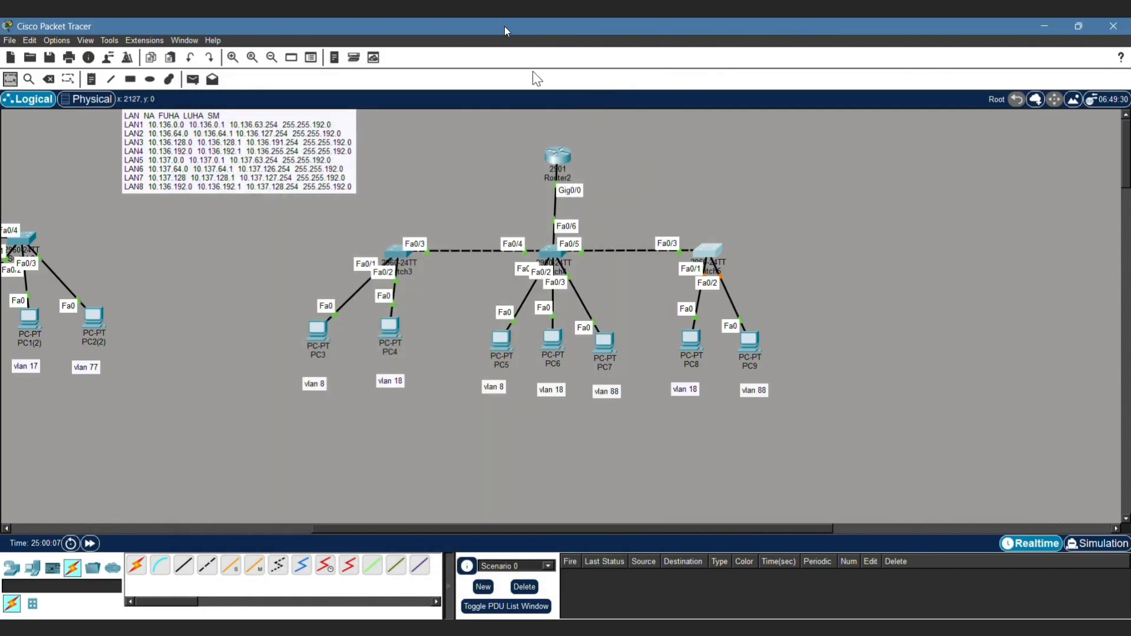
Step: Copy LAN4's first usable address 10.136.192.1 from the addressing note and set it as PC3's default gateway
double_click(336, 165)
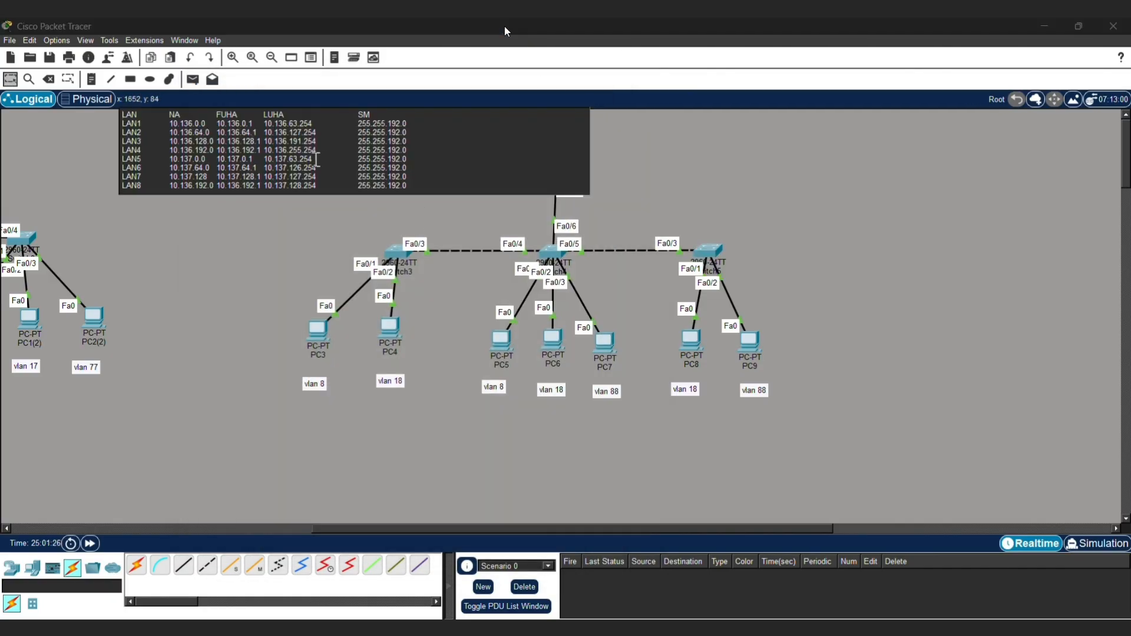
left_click_drag(216, 150, 262, 151)
key("ctrl+c")
left_click(316, 312)
left_click(315, 330)
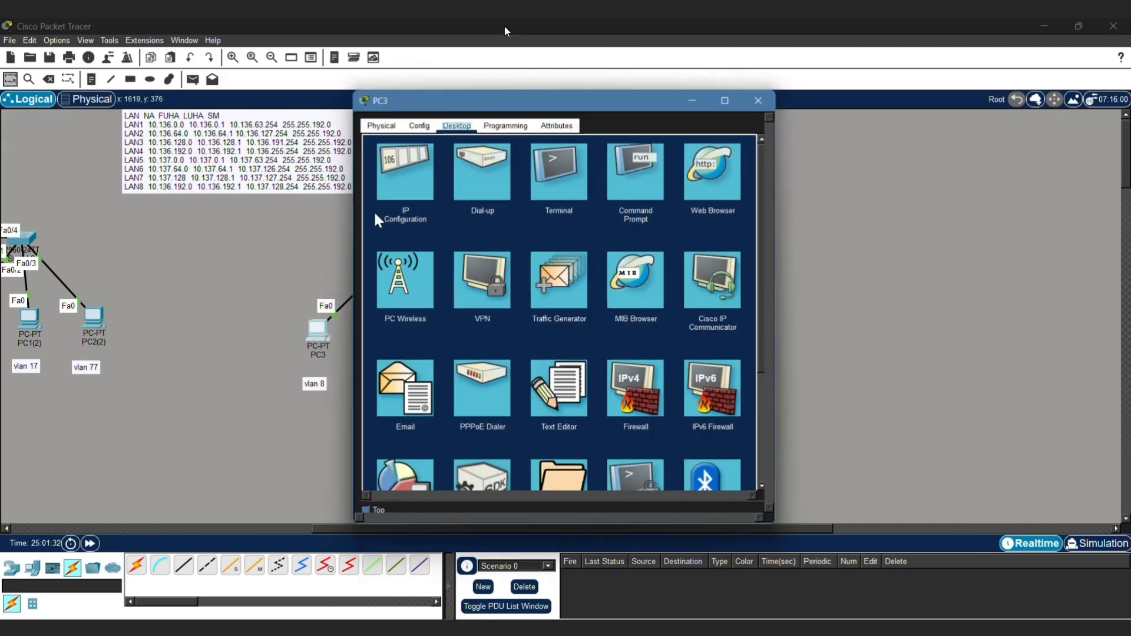
left_click(401, 164)
double_click(556, 245)
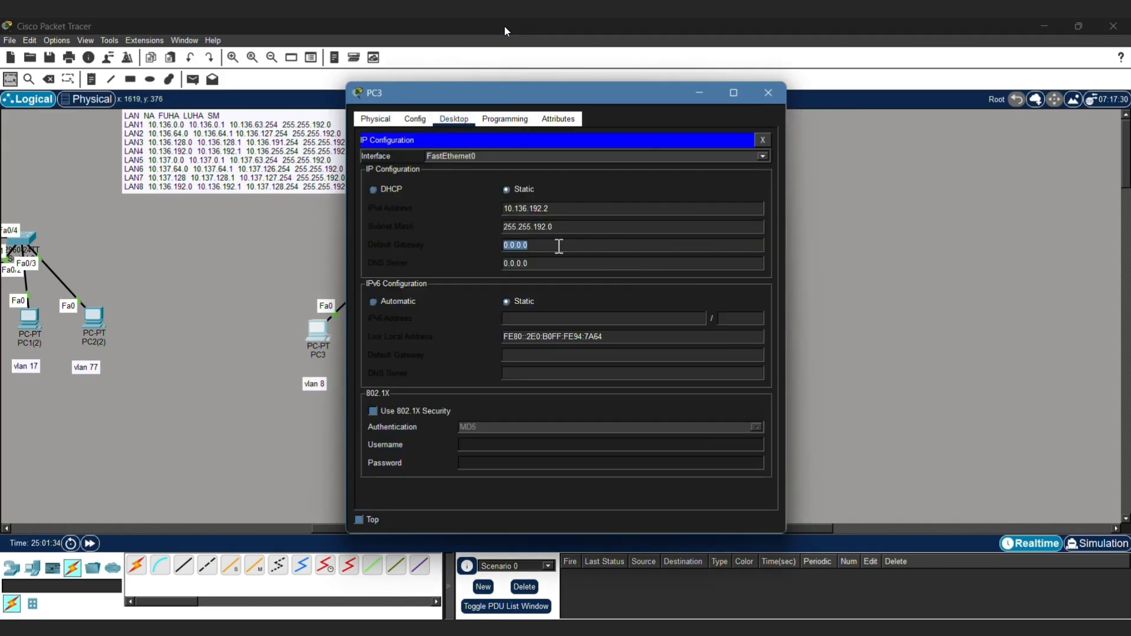
key("ctrl+v")
left_click(759, 100)
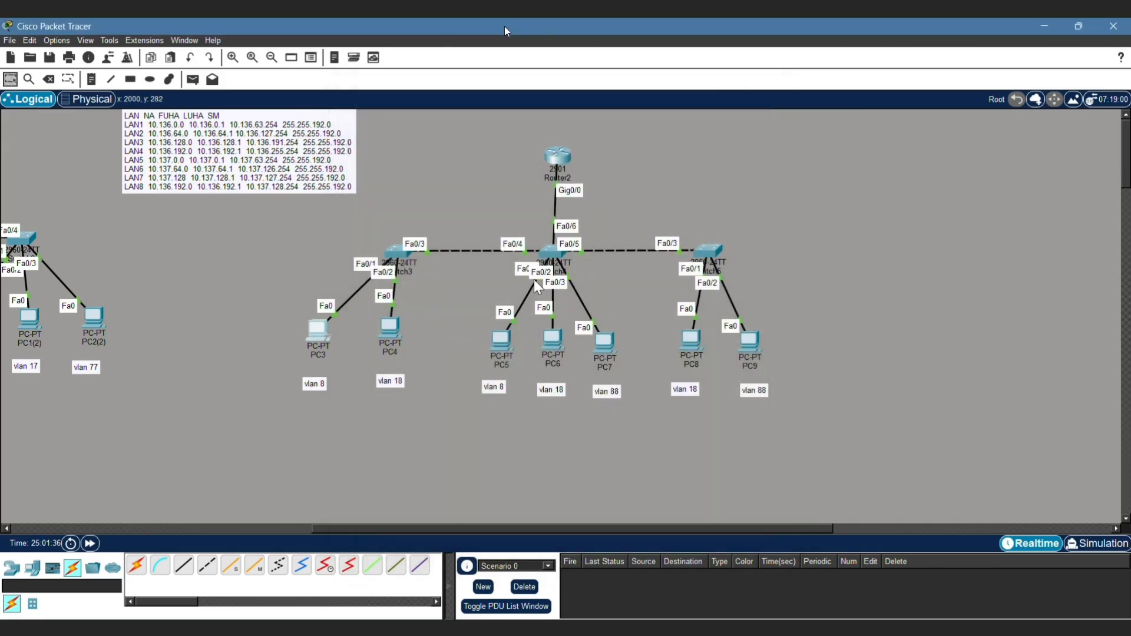
Step: Set PC5's default gateway to the copied address 10.136.192.1 and close its window
left_click(510, 347)
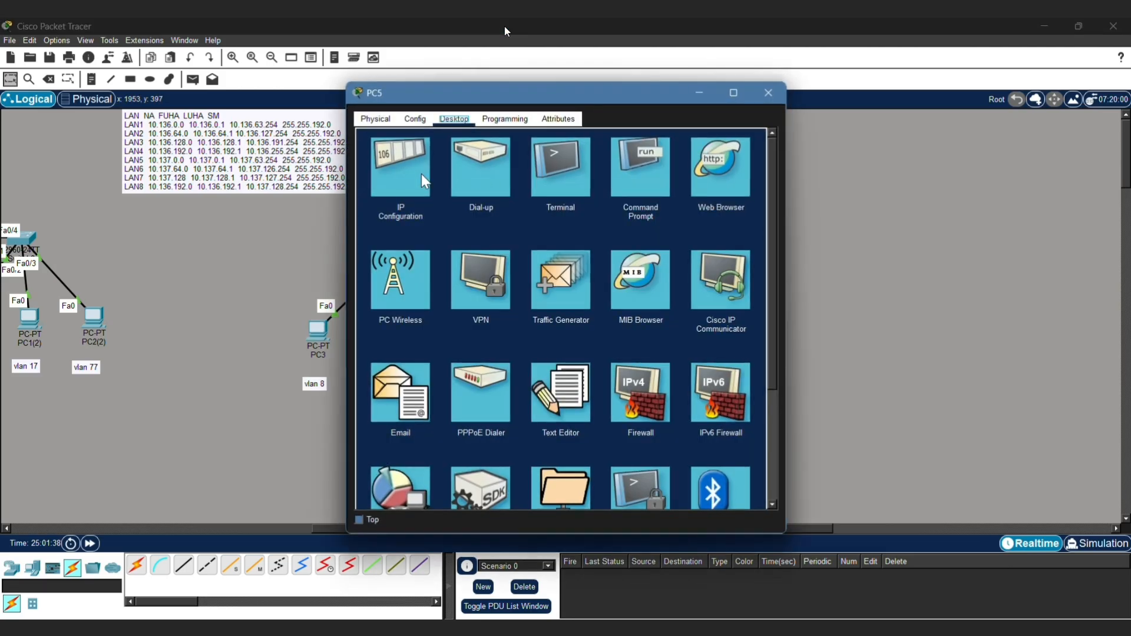
left_click(400, 166)
double_click(559, 245)
key("ctrl+v")
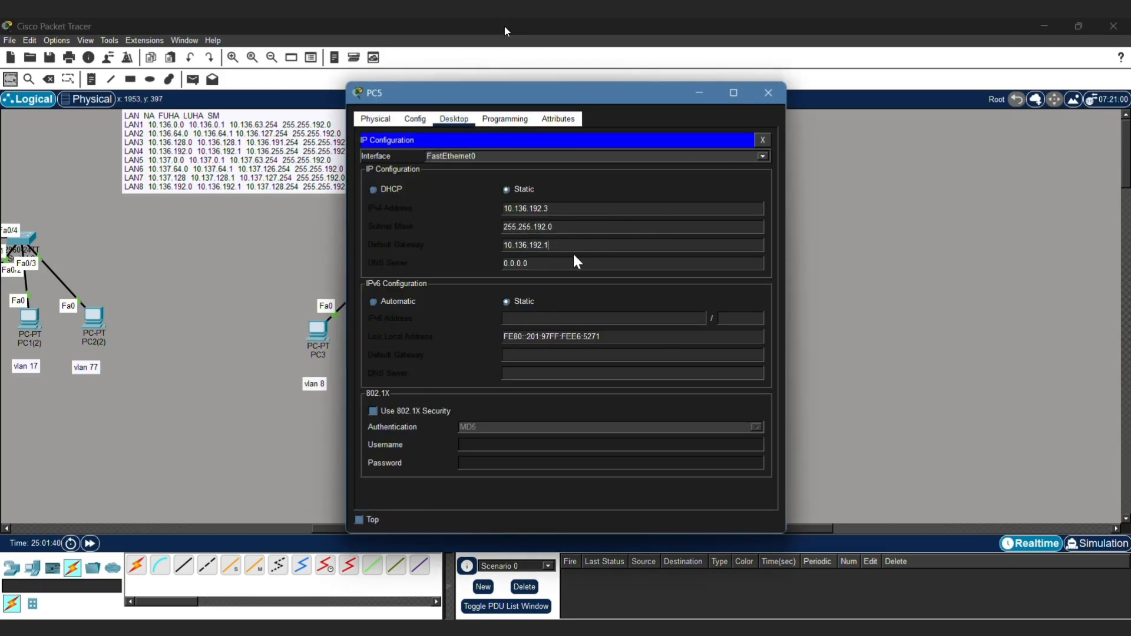
left_click(768, 94)
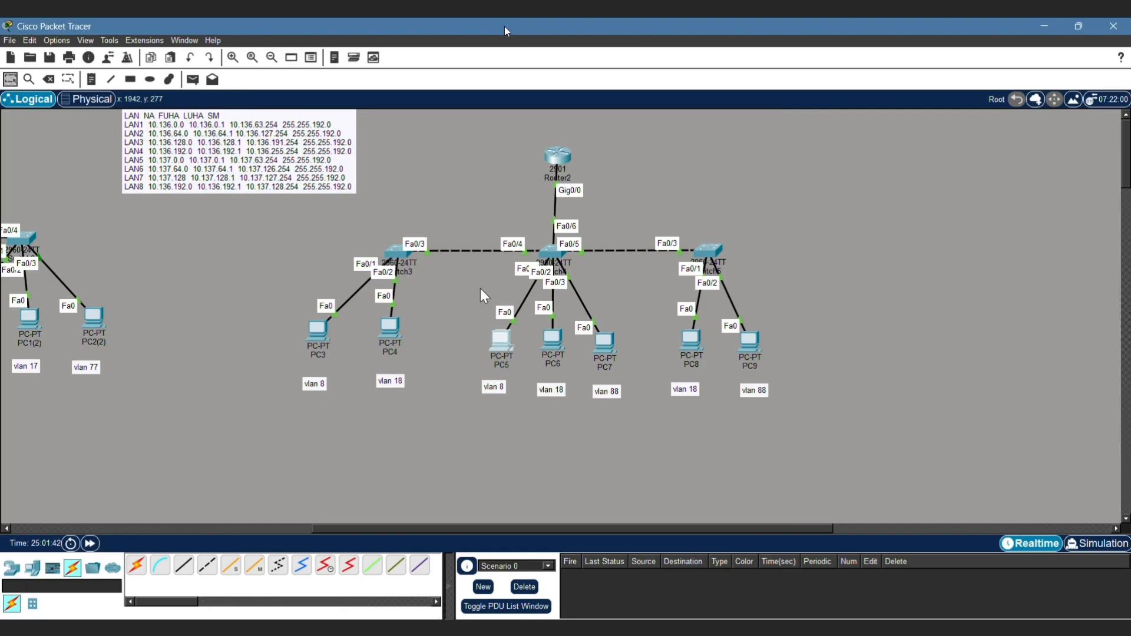
Step: Copy PC4's IPv4 address as the basis for its default gateway entry and close its window
left_click(388, 333)
left_click(412, 177)
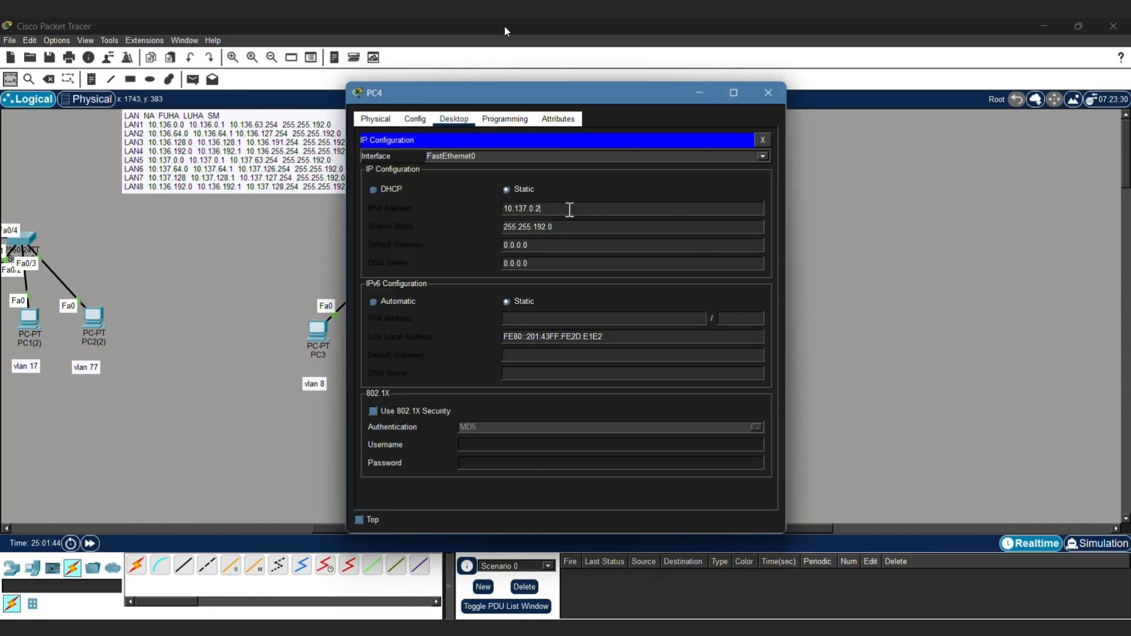
double_click(570, 209)
key("ctrl+c")
double_click(579, 247)
key("ctrl+v")
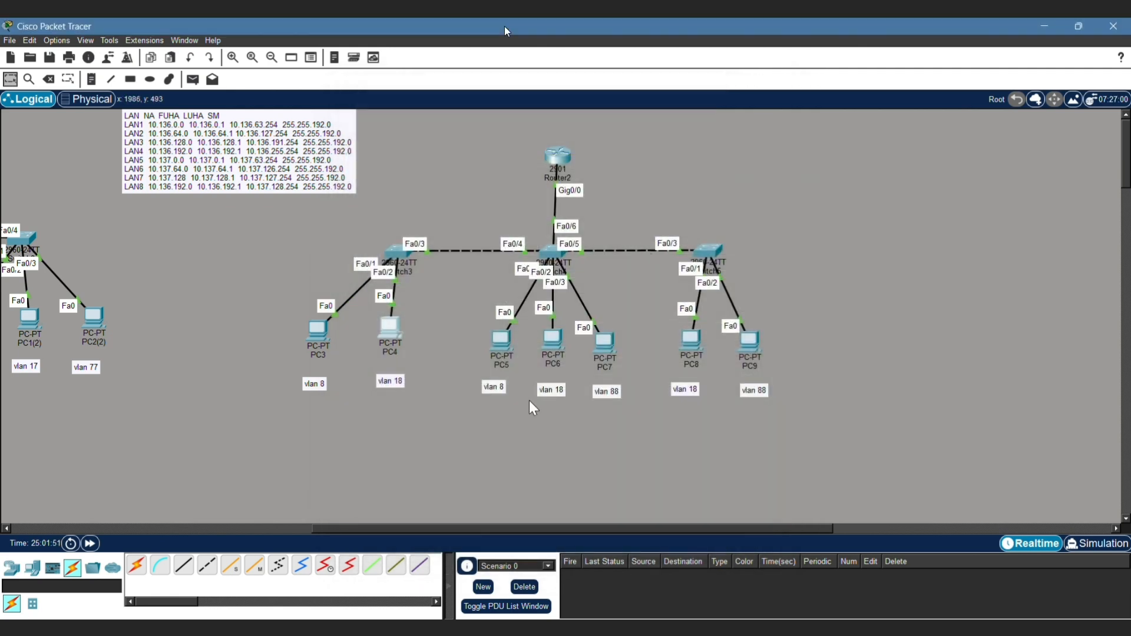
left_click(768, 92)
Step: Copy PC6's IPv4 address as the basis for its default gateway entry and close its window
left_click(558, 349)
left_click(417, 199)
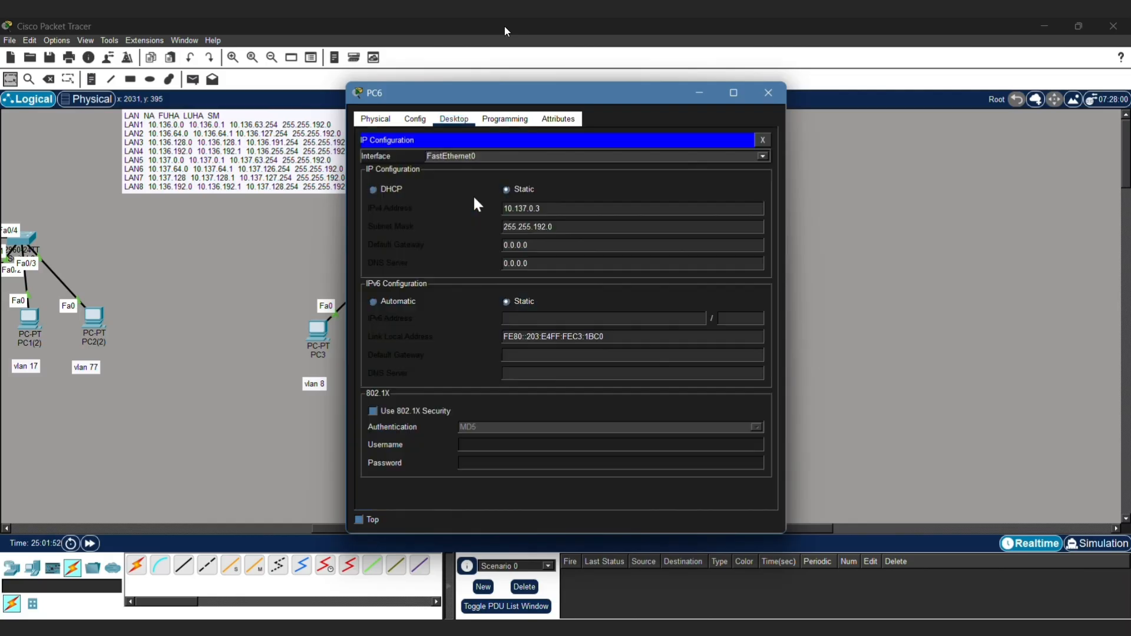
double_click(547, 208)
key("ctrl+c")
left_click(563, 245)
double_click(563, 245)
key("ctrl+v")
left_click(767, 92)
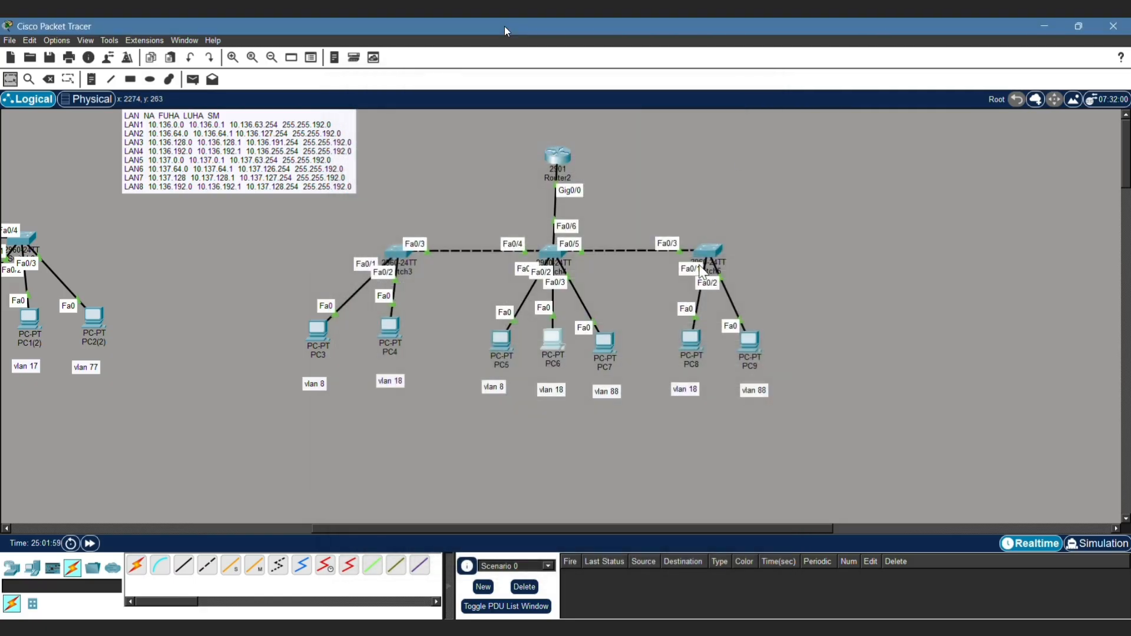
Step: Copy PC8's IPv4 address 10.137.0.4 into its default gateway entry and close its window
left_click(691, 345)
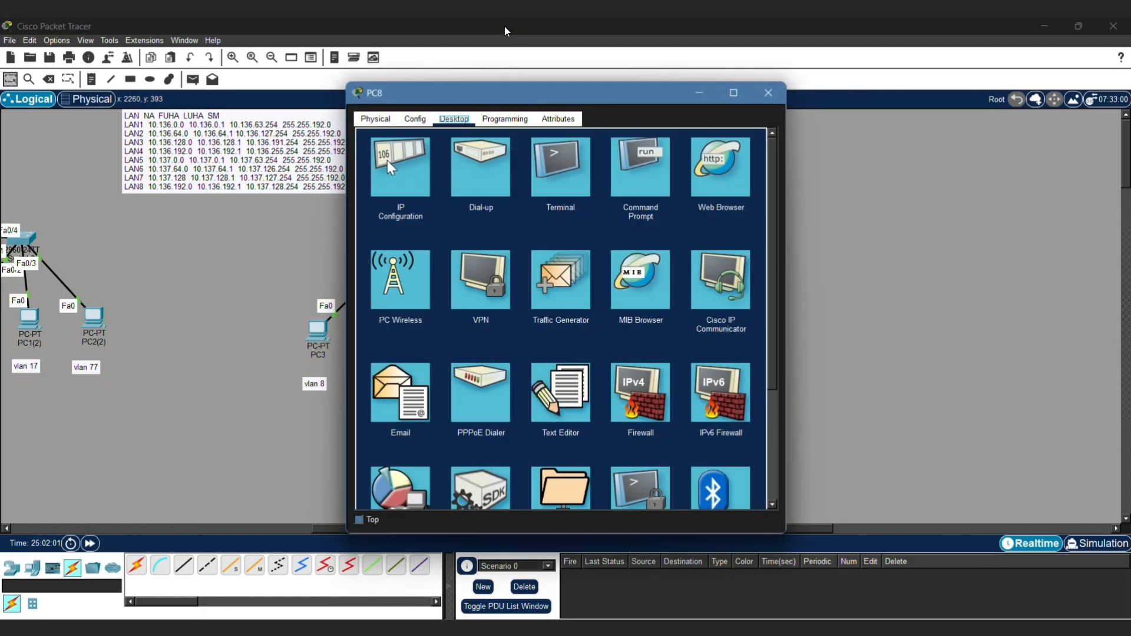
left_click(394, 164)
double_click(567, 209)
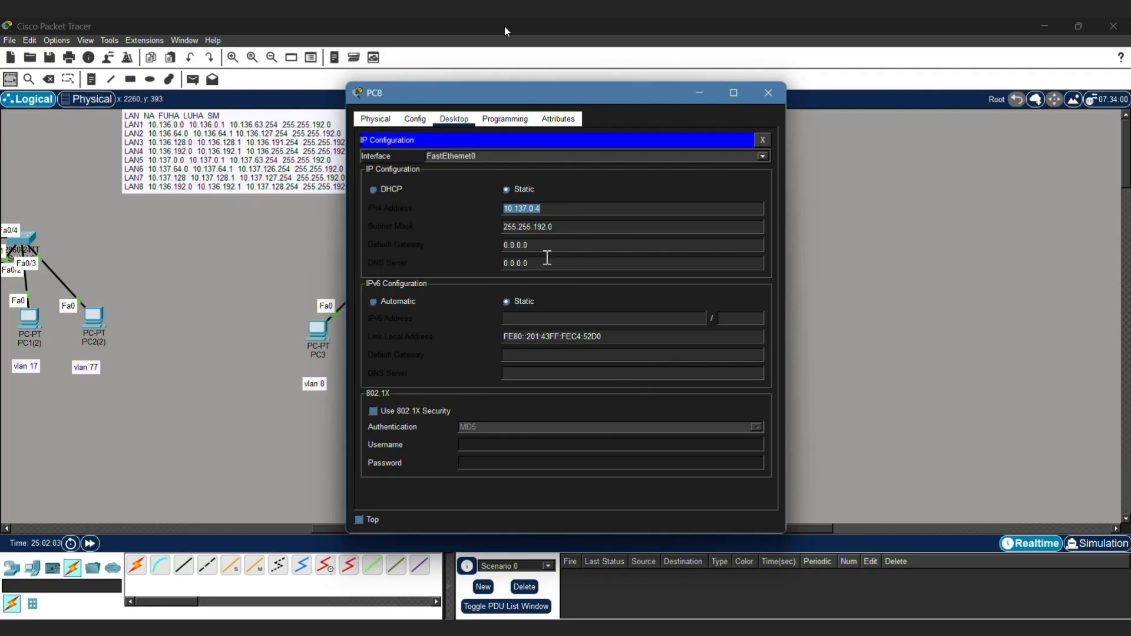
key("ctrl+c")
left_click(554, 244)
double_click(554, 244)
key("ctrl+v")
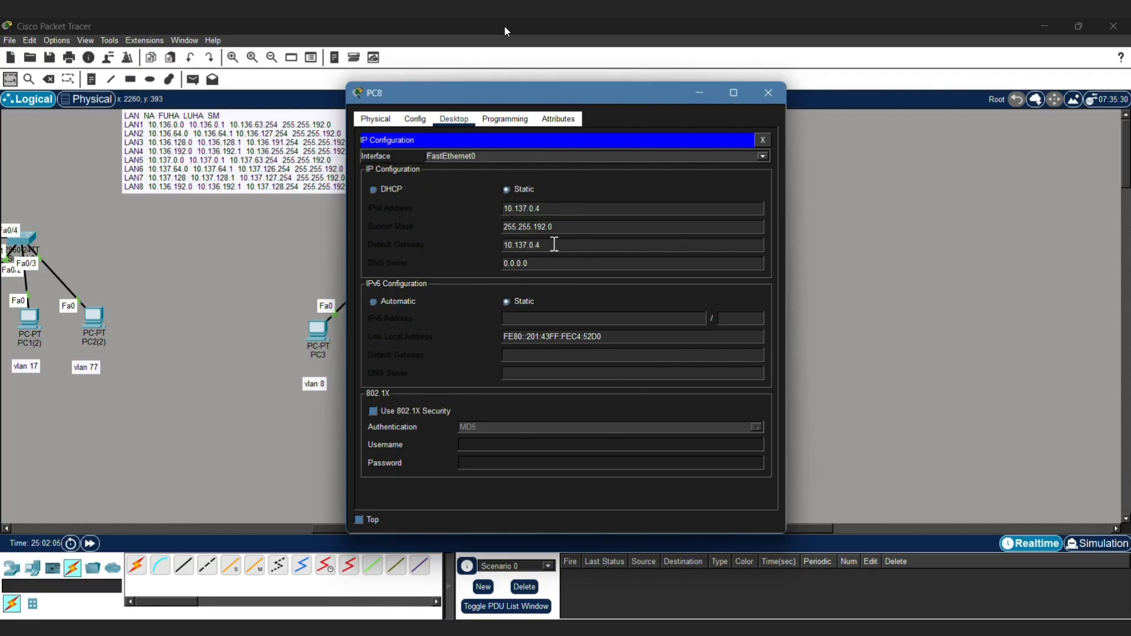
left_click(768, 92)
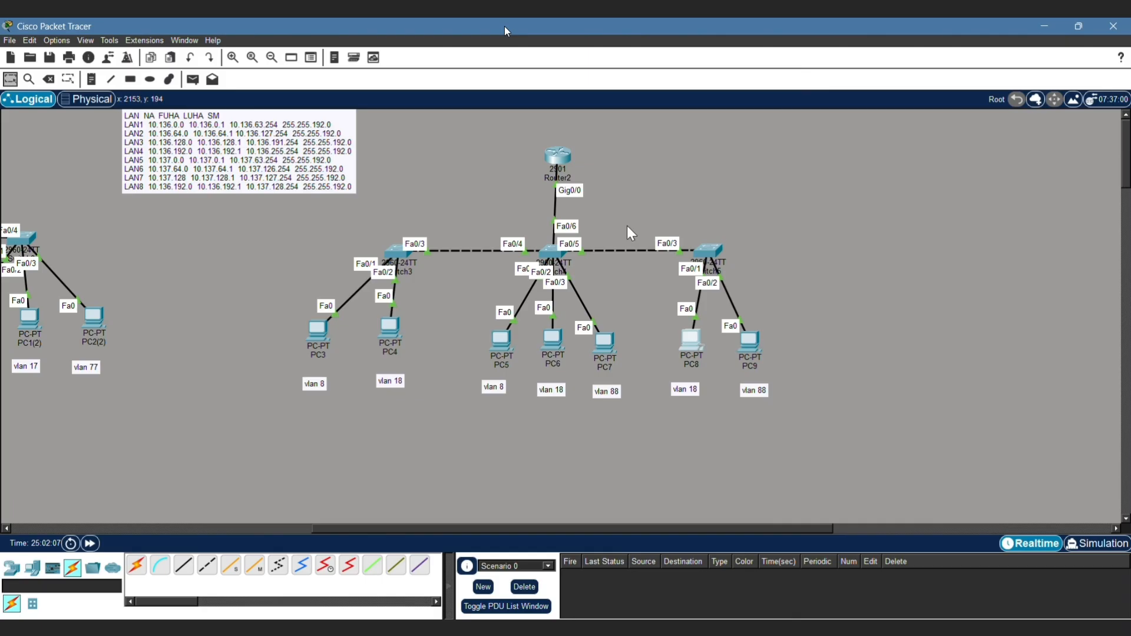
Step: Copy PC7's IPv4 address as the basis for its default gateway entry and close its window
left_click(606, 343)
left_click(401, 171)
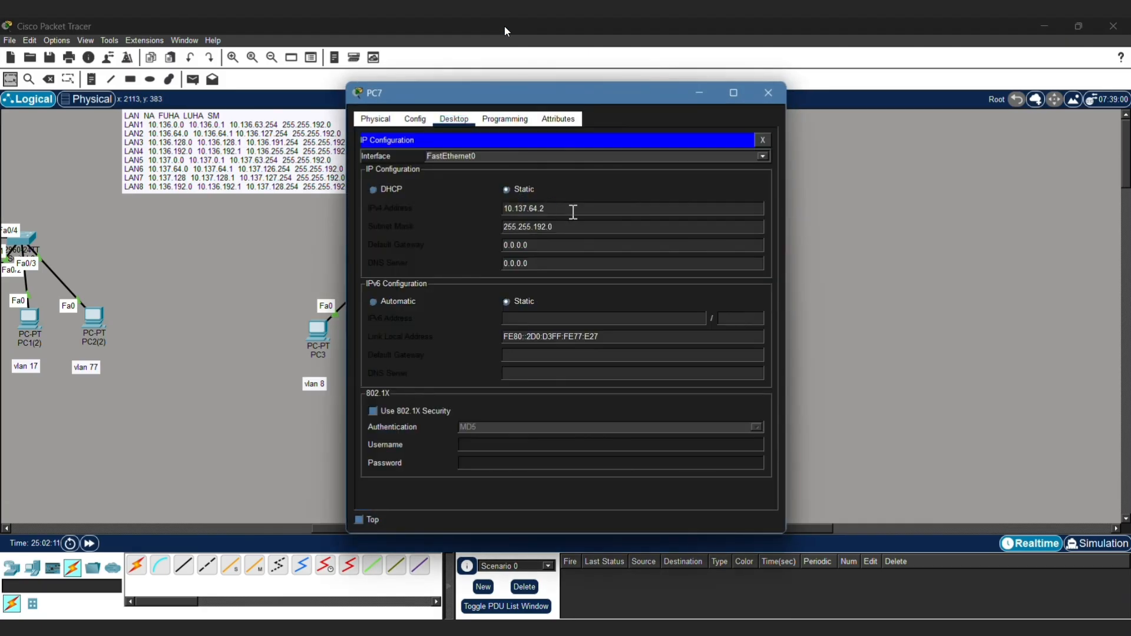
double_click(573, 209)
key("ctrl+c")
left_click(563, 245)
double_click(563, 244)
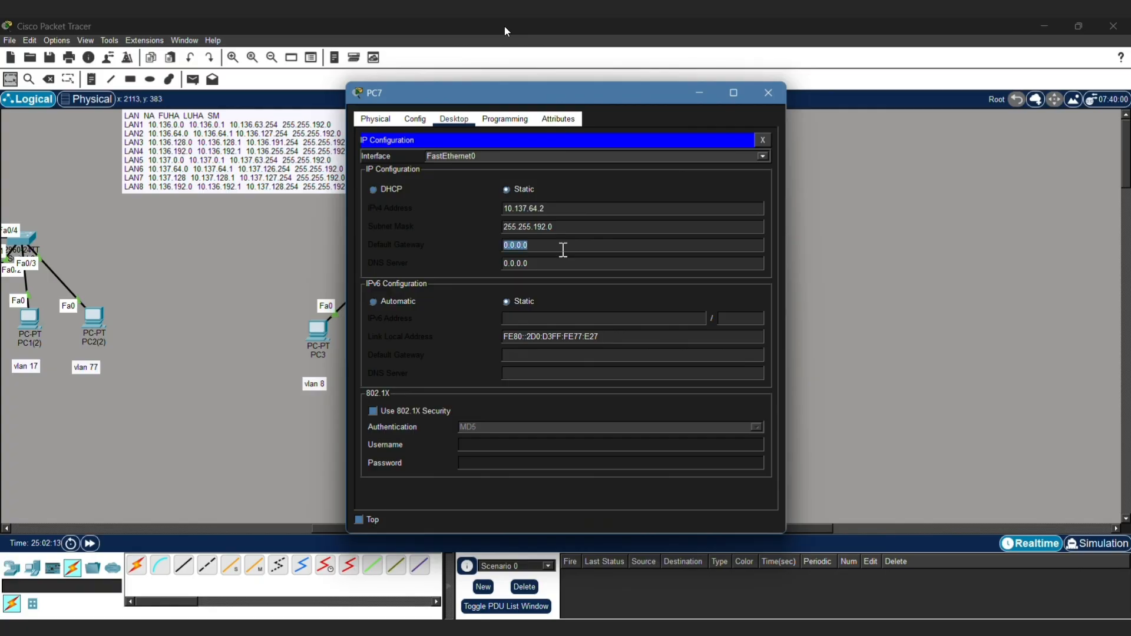
key("ctrl+v")
left_click(768, 93)
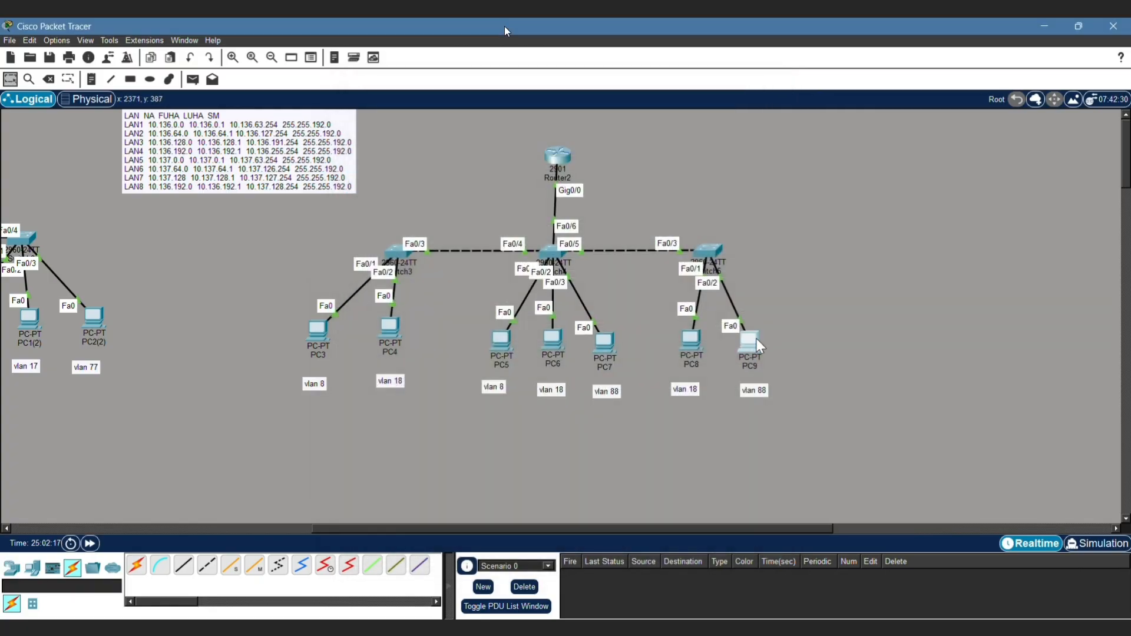
Step: Set PC9's default gateway to 10.137.64.1 and close its window
left_click(749, 340)
left_click(401, 168)
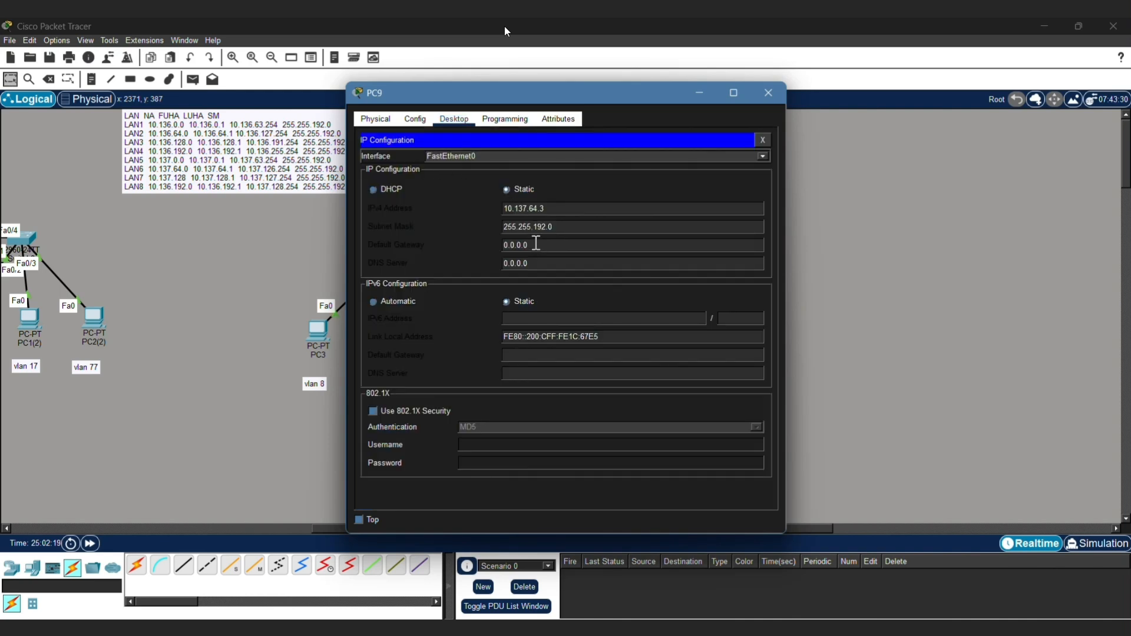
double_click(536, 244)
type("10.137.64.2")
key("BackSpace")
type("1")
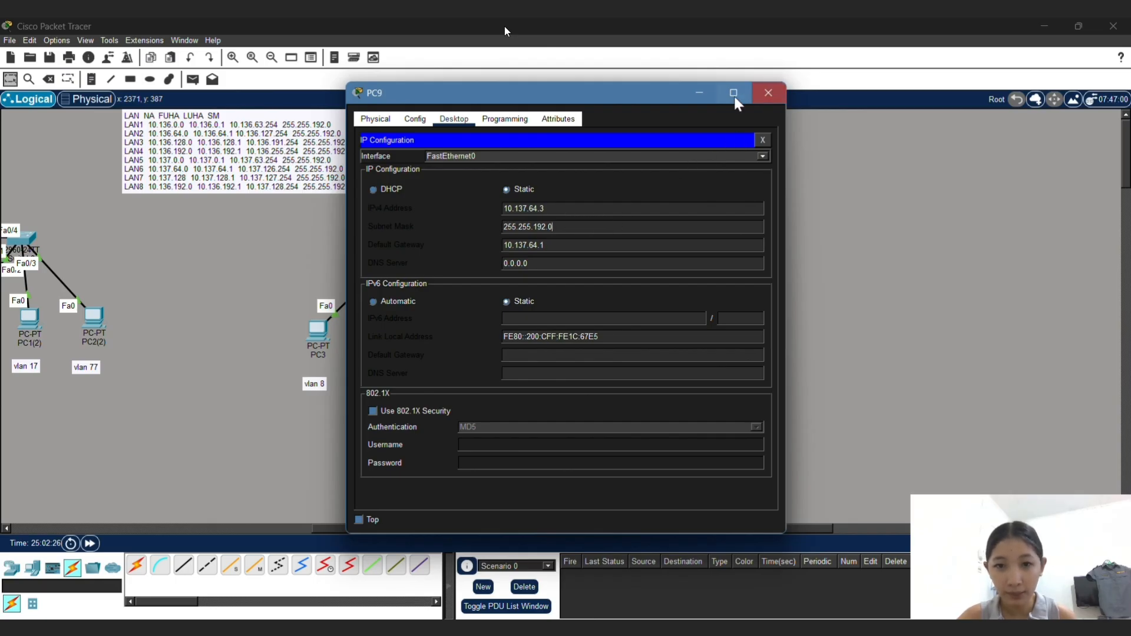
left_click(760, 101)
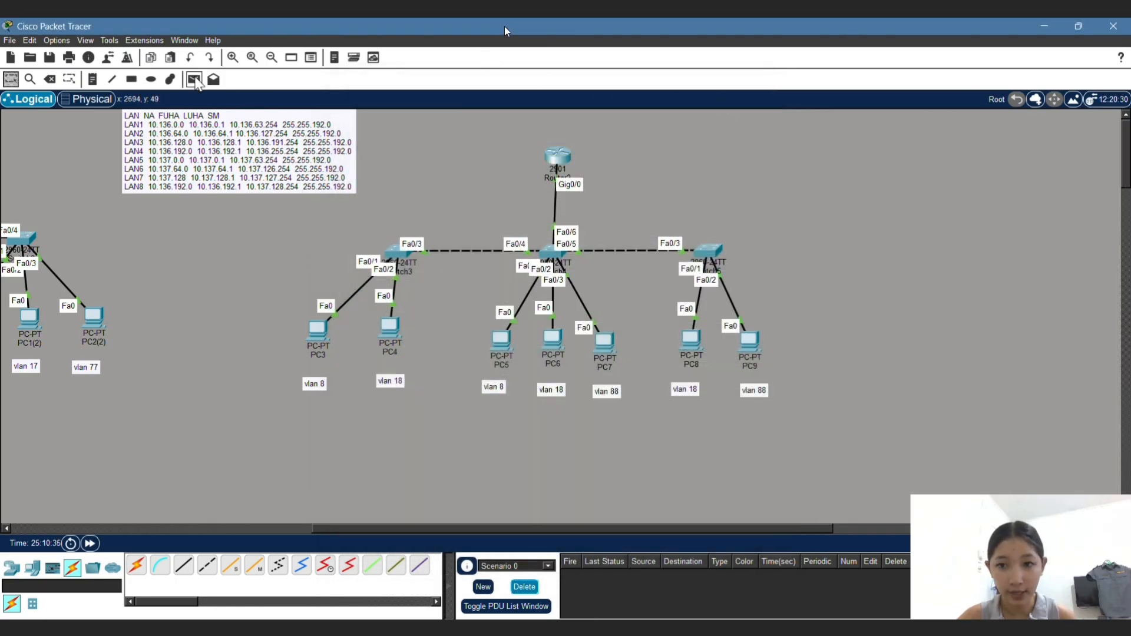
Step: Test inter-VLAN connectivity by sending simple PDUs from PC3 to PC6 and from PC4 to PC5
left_click(192, 79)
left_click(318, 331)
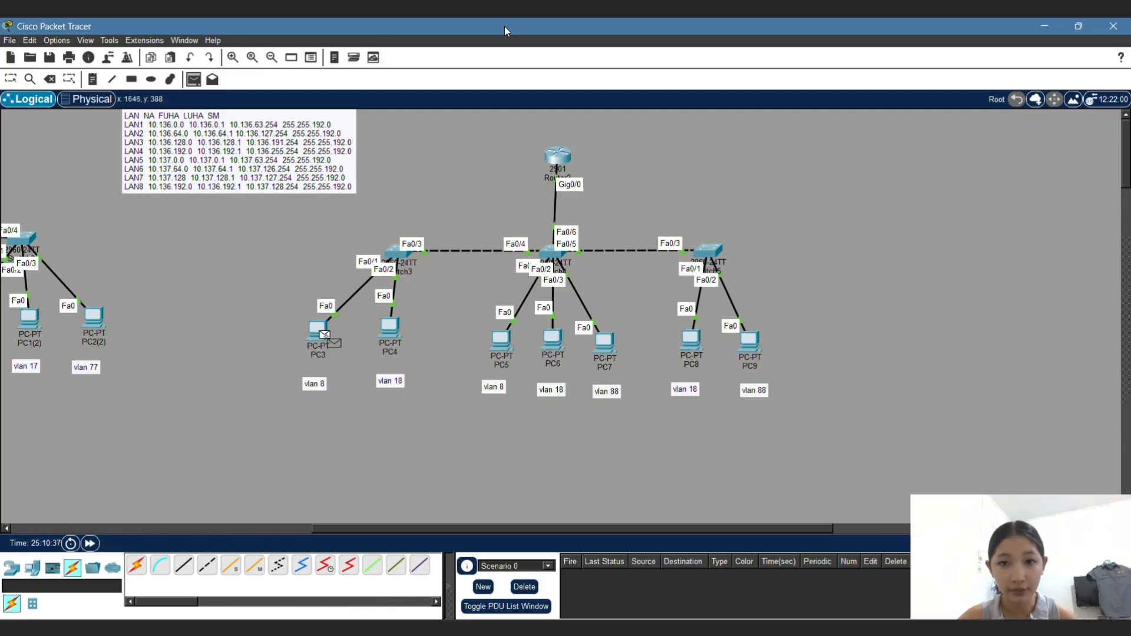
left_click(558, 348)
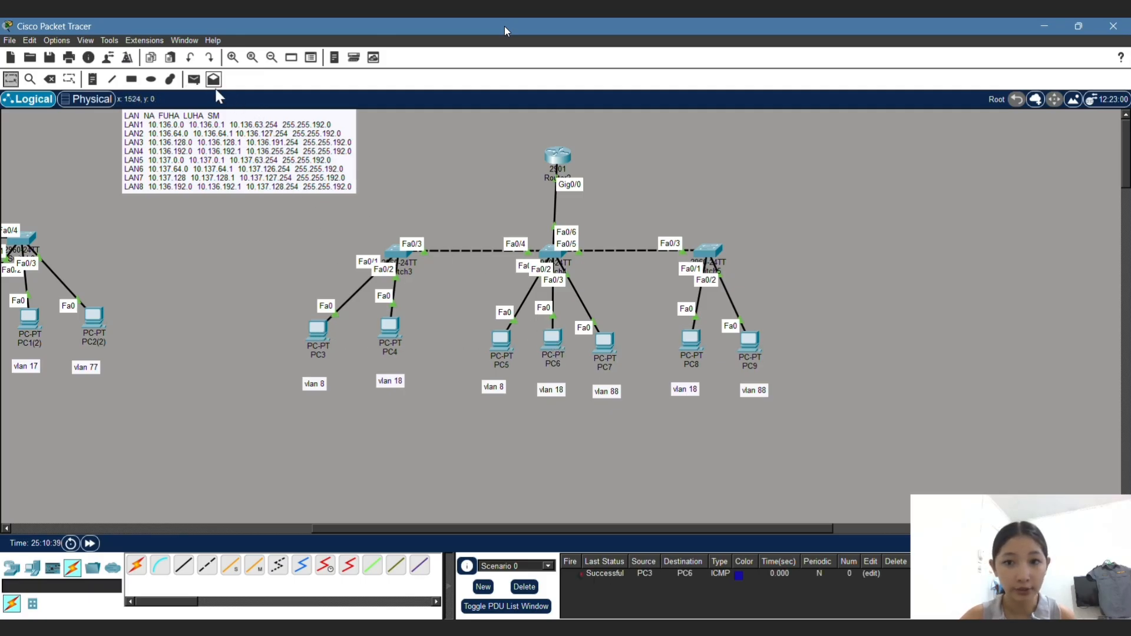
left_click(193, 79)
left_click(392, 332)
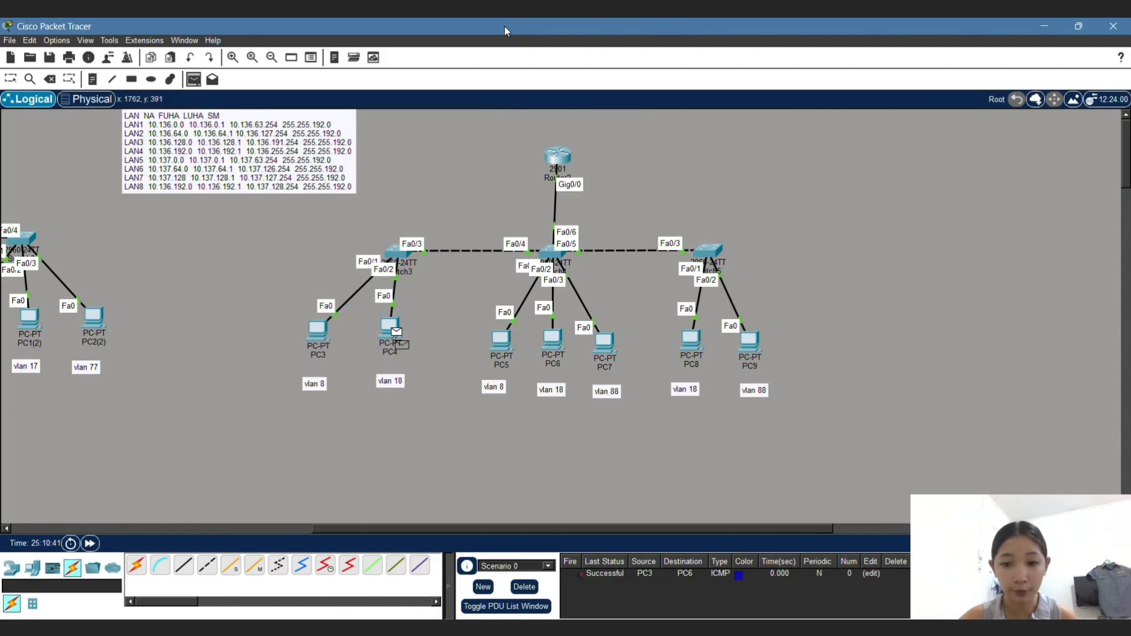
left_click(502, 339)
Step: Test inter-VLAN connectivity by sending simple PDUs from PC9 to PC6, PC8 to PC3 and PC4 to PC7
left_click(194, 79)
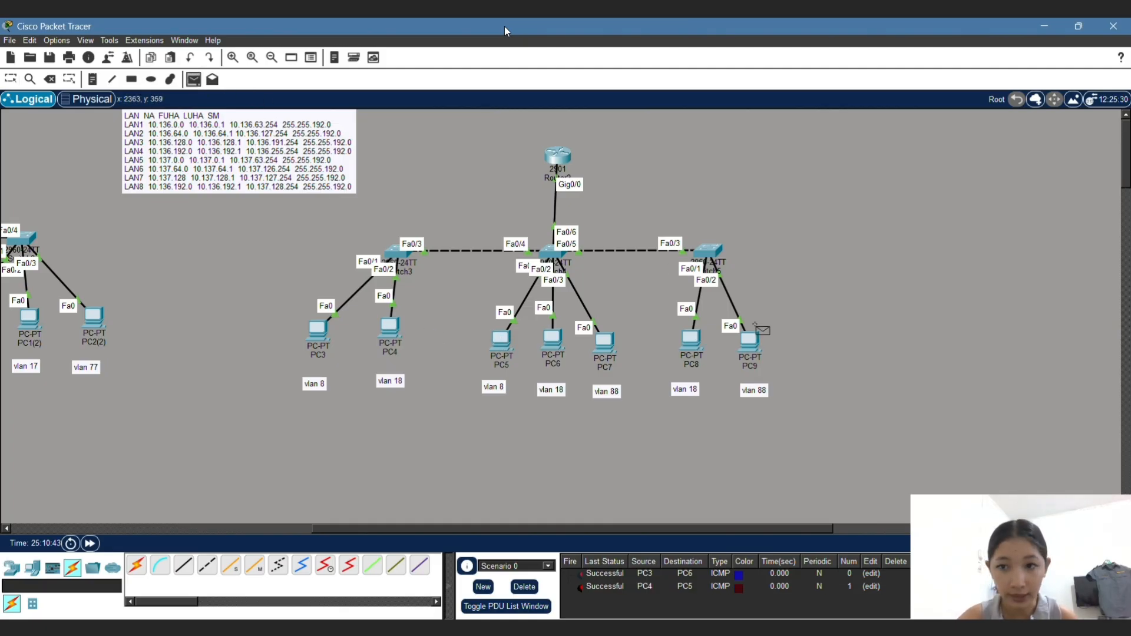
left_click(749, 340)
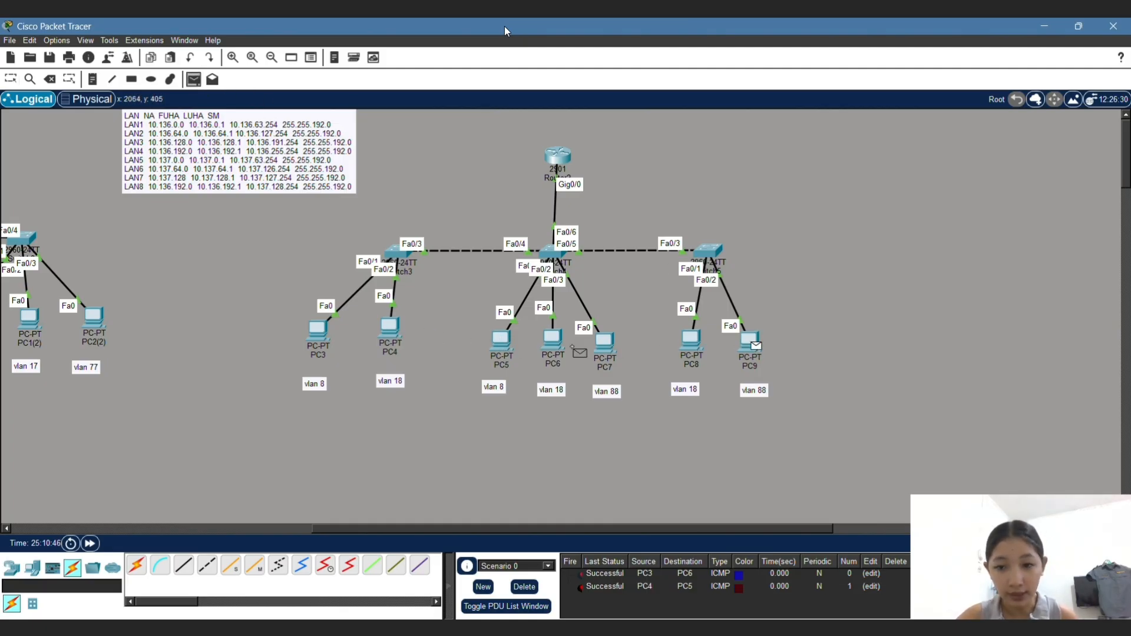
left_click(546, 348)
left_click(194, 79)
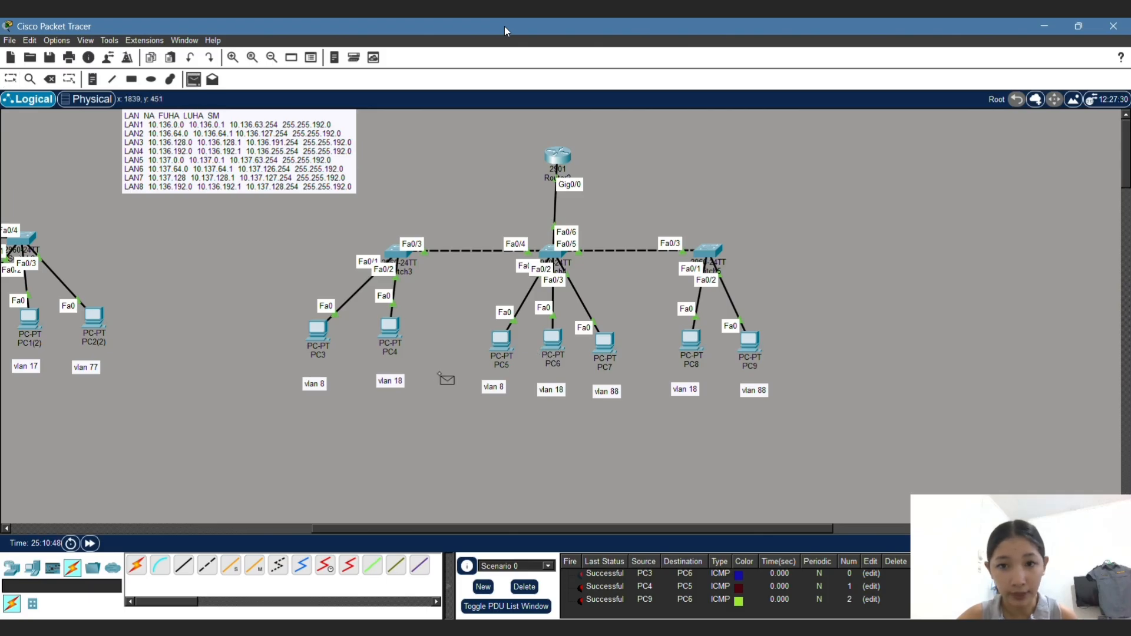
left_click(692, 345)
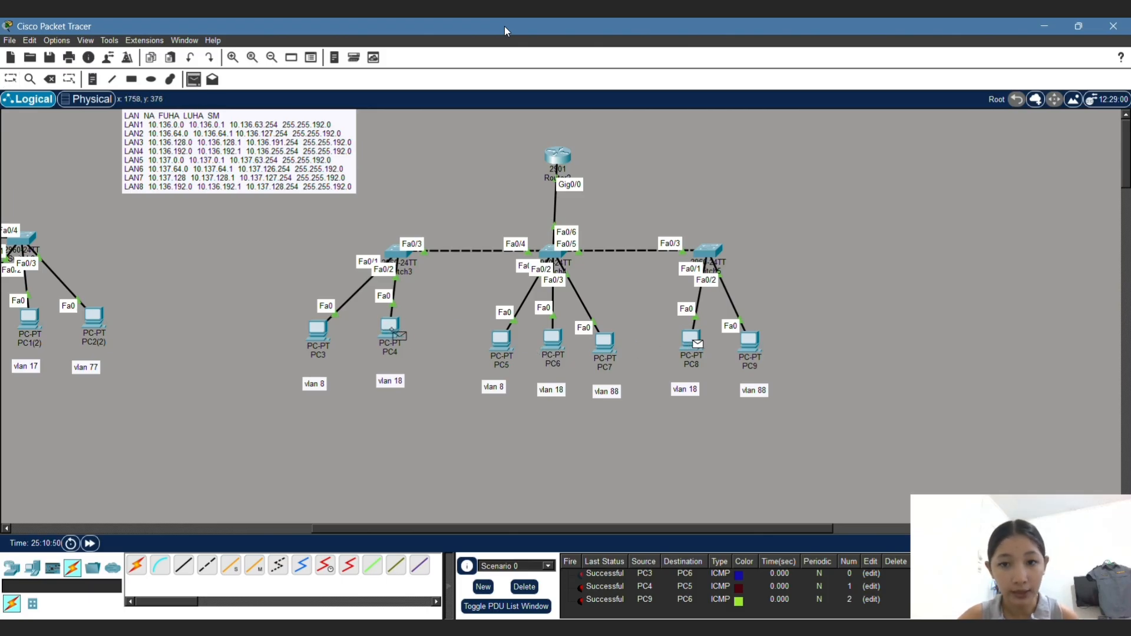
left_click(330, 332)
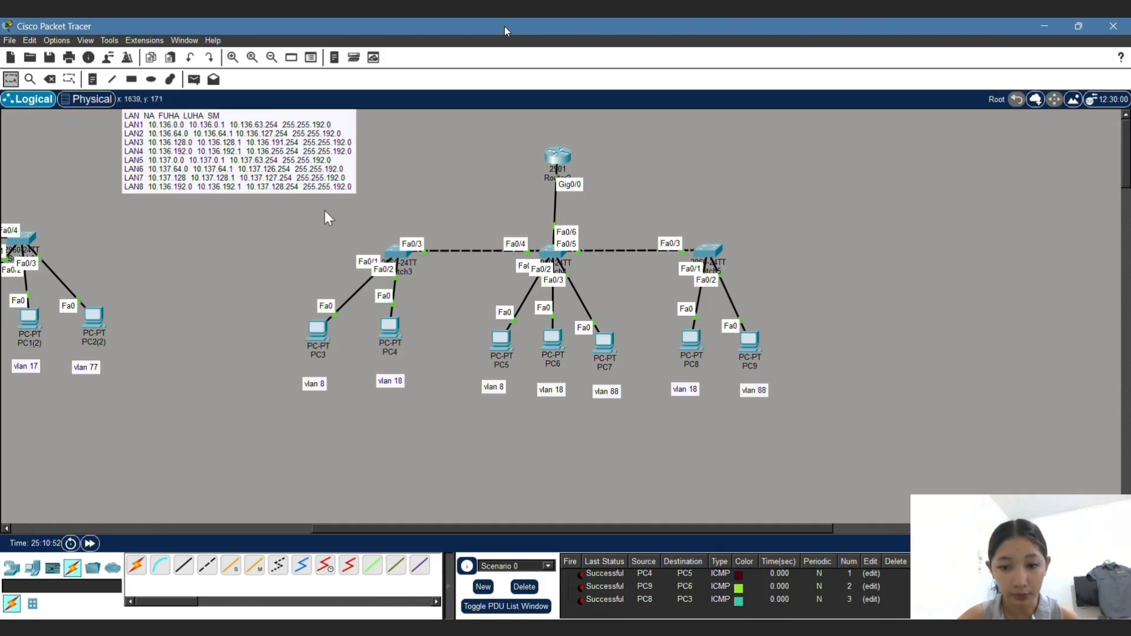
left_click(193, 79)
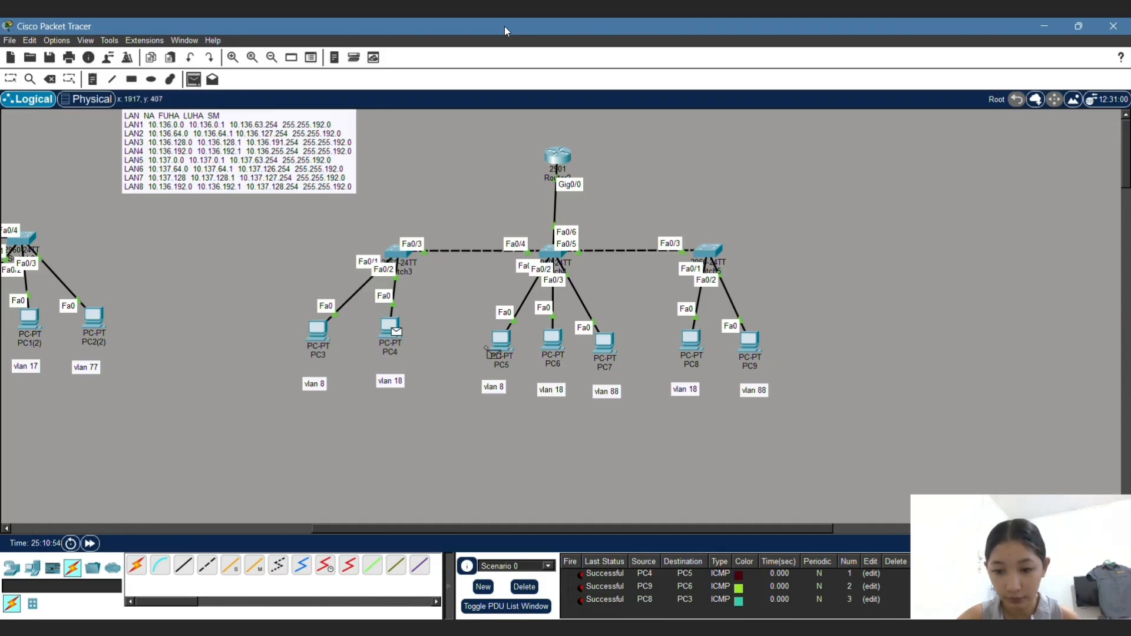
left_click(596, 347)
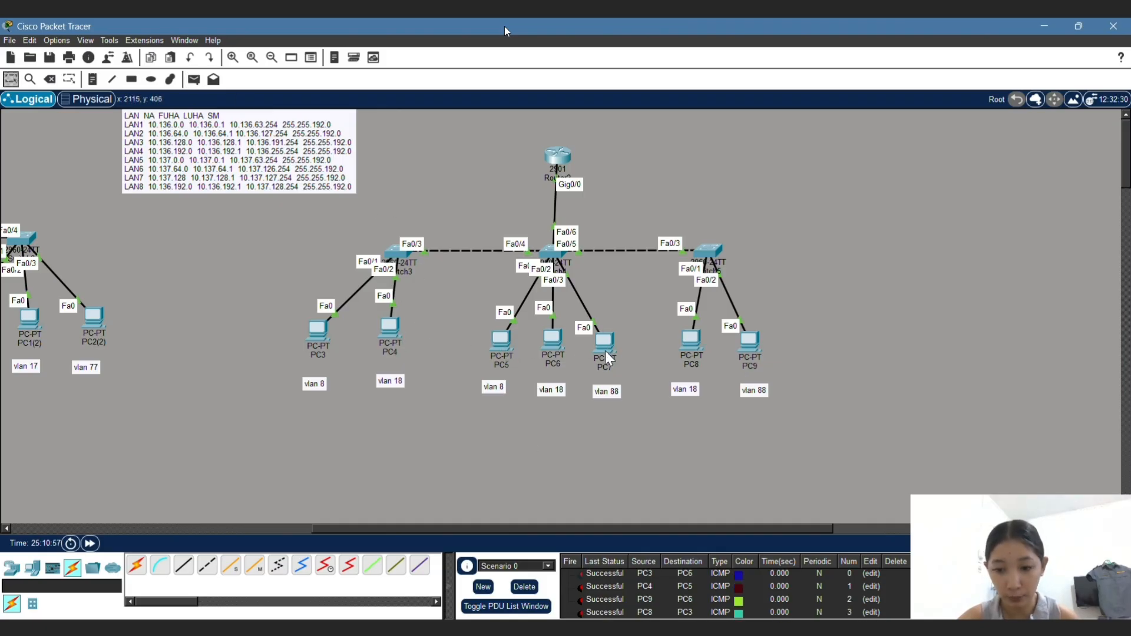
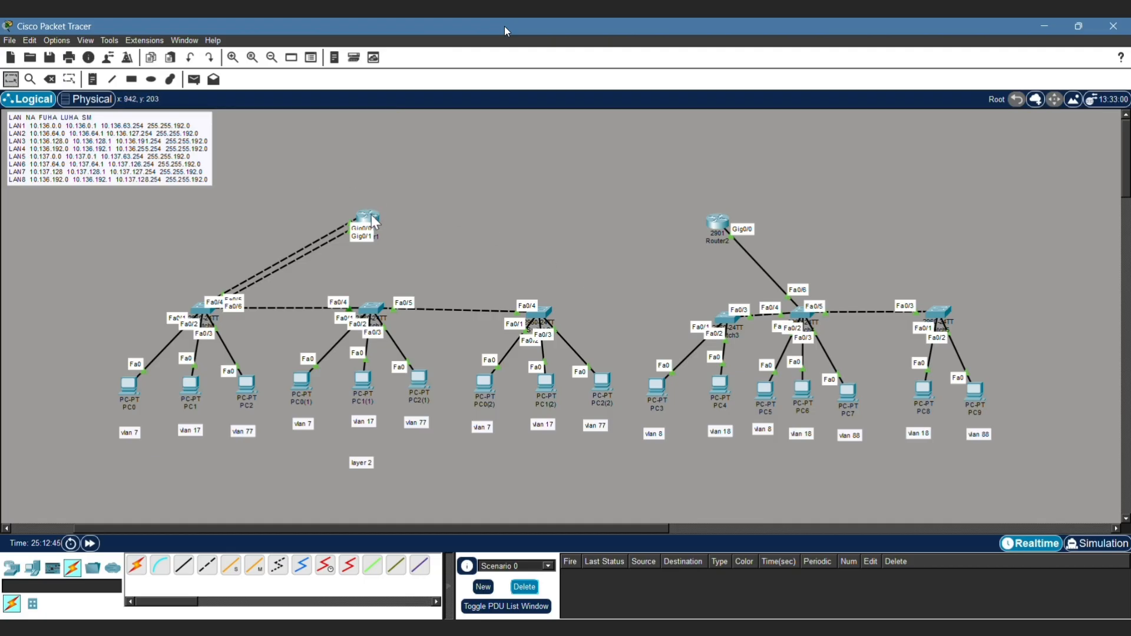
Step: Save Router1's running-config to startup-config from privileged mode, accepting the default destination filename, and close its window
left_click(377, 225)
key("Return")
key("Return")
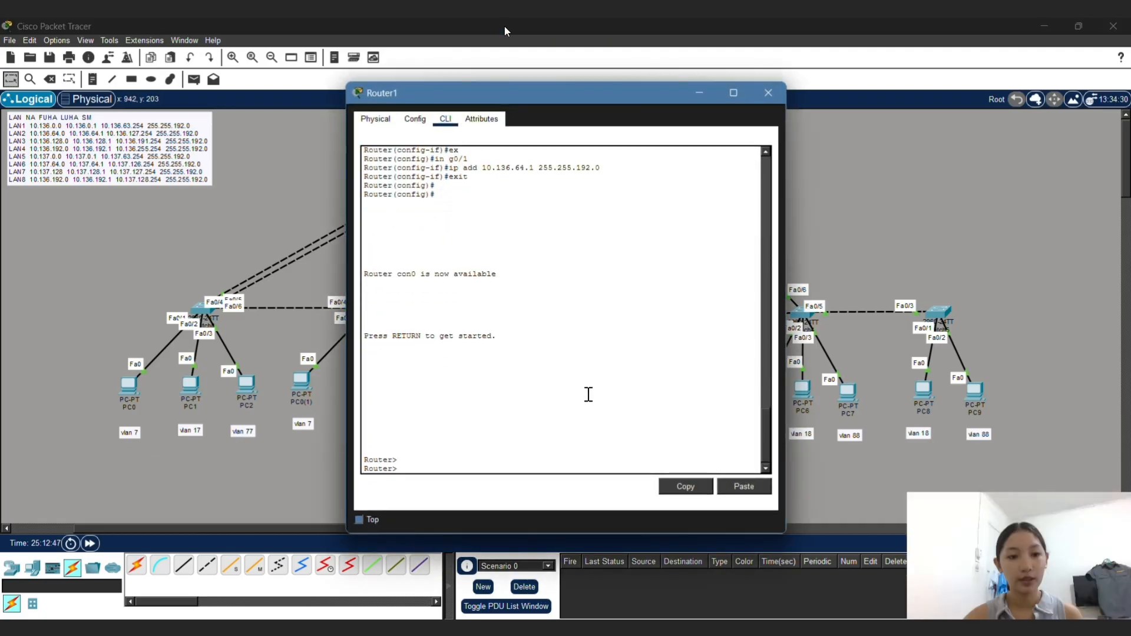
key("Return")
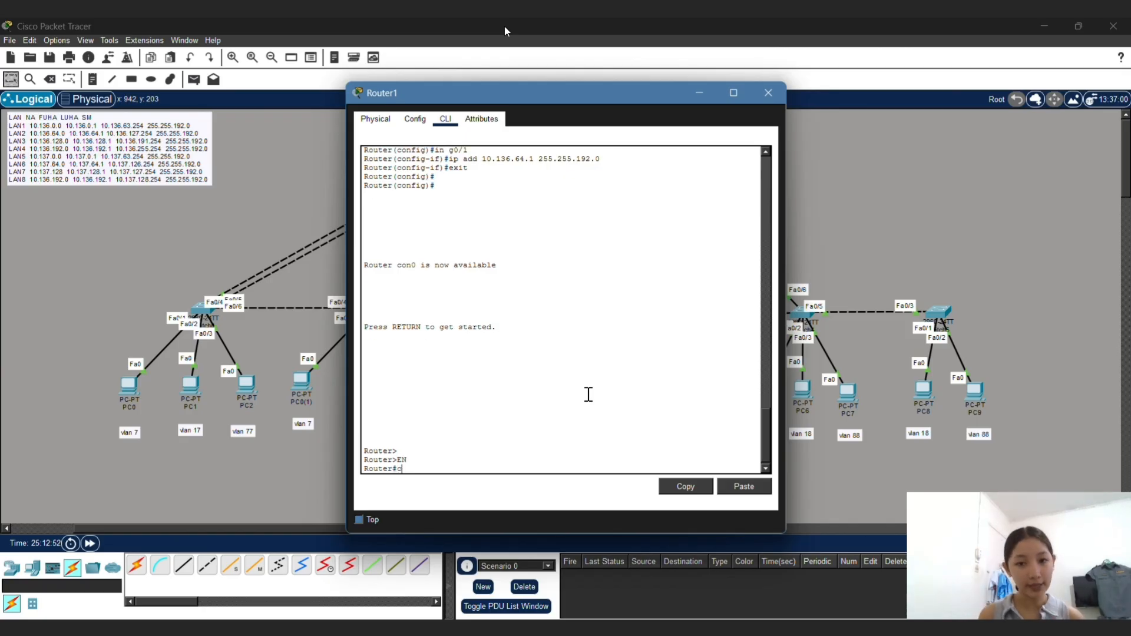
type("copy runni")
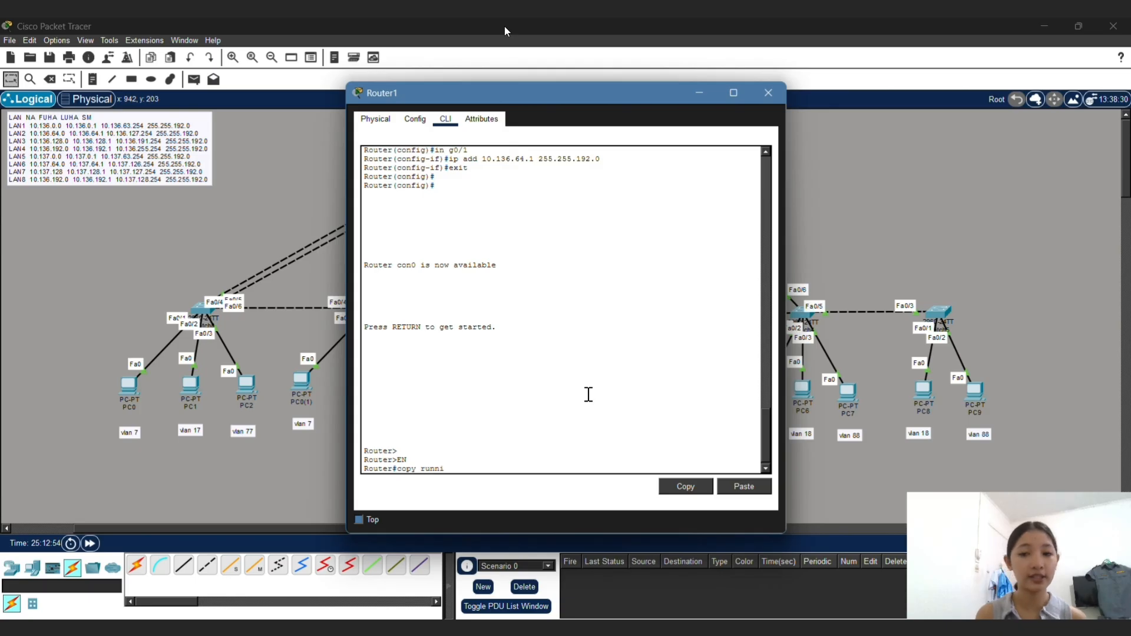
type("ng-config")
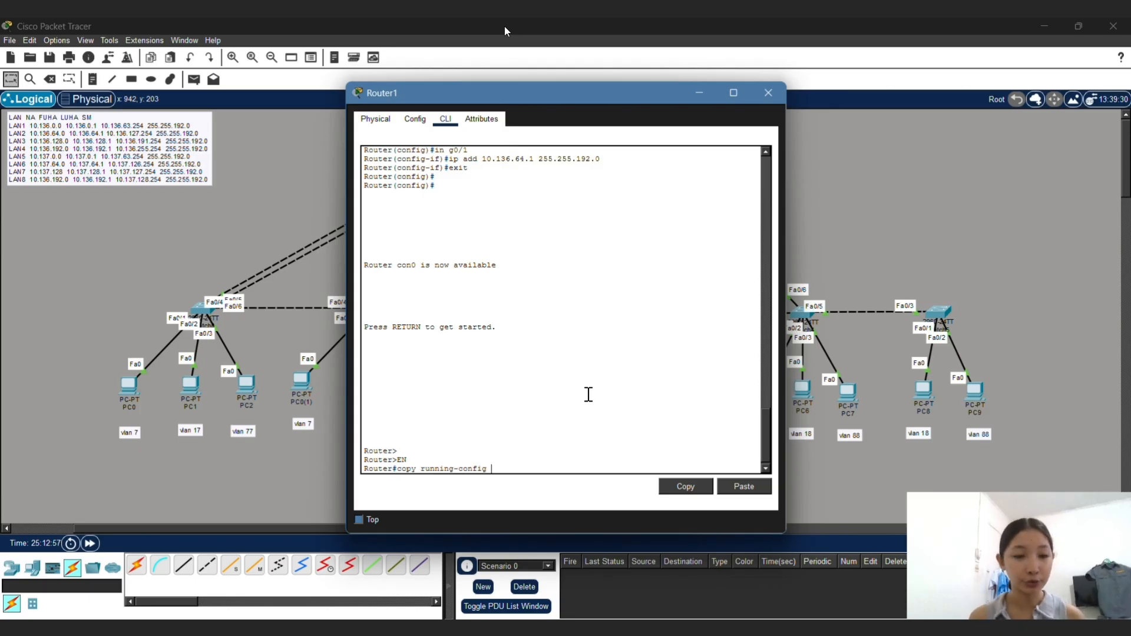
type(" startup-config")
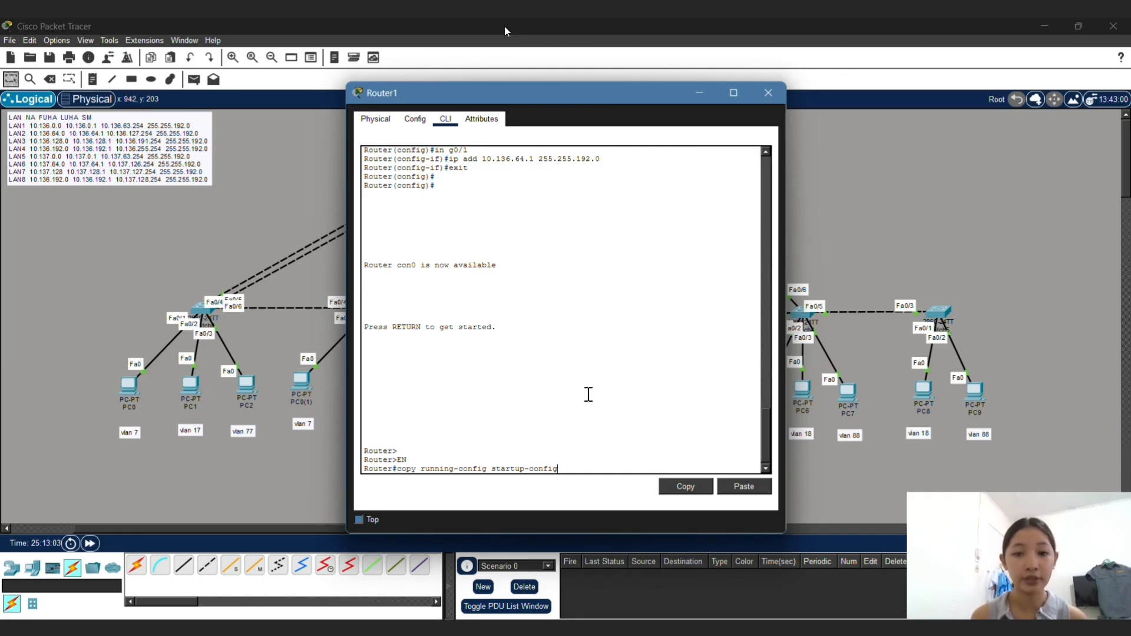
key("Return")
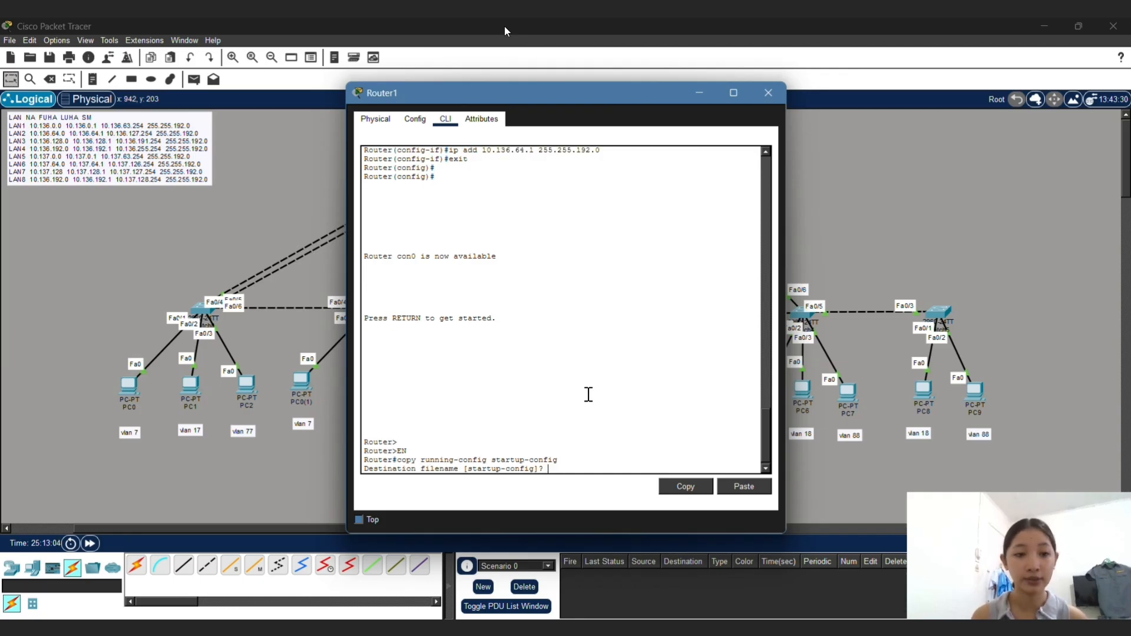
key("Return")
key("Return")
left_click(768, 92)
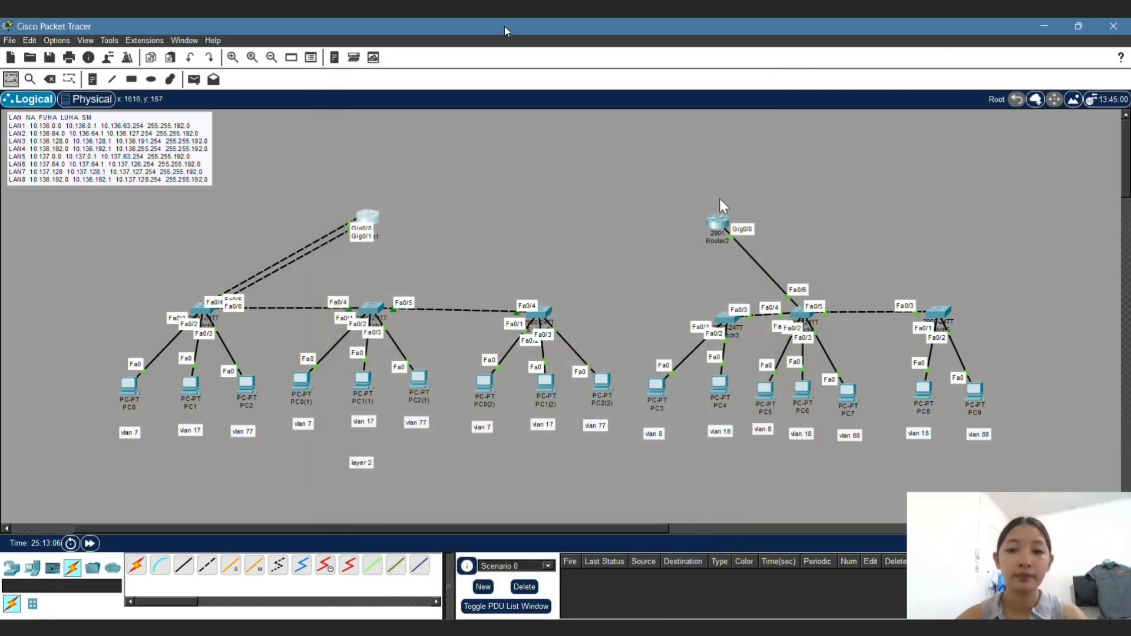
Step: Save Router2's running-config to startup-config from privileged mode, accepting the default destination filename, and close its window
left_click(719, 222)
left_click(568, 468)
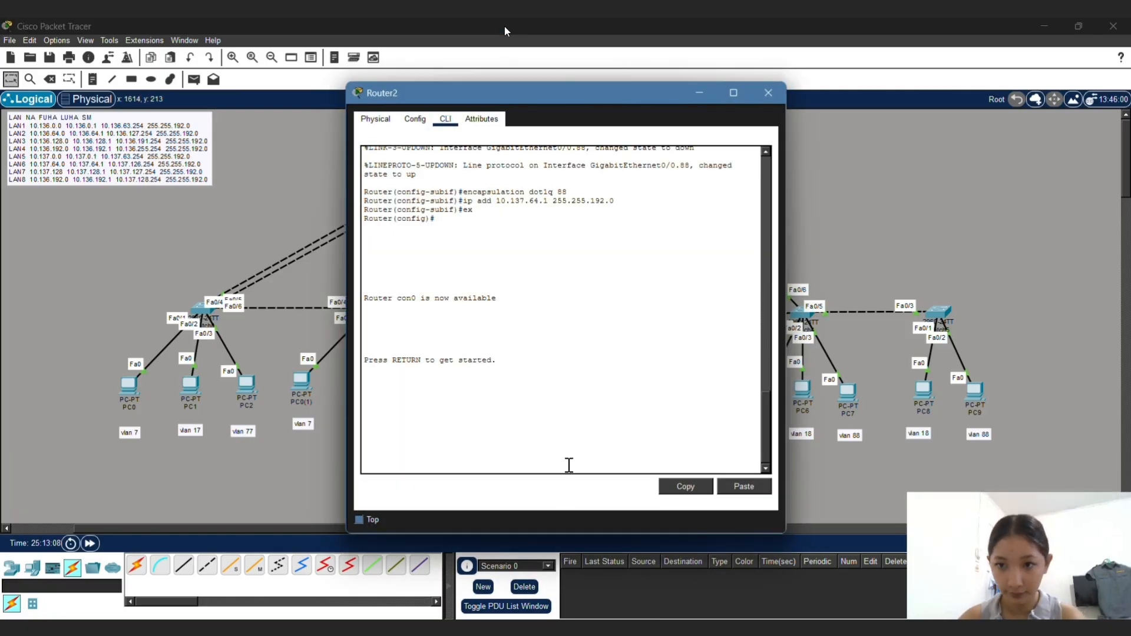
key("Return")
key("Return")
key("Return")
type("en")
key("Return")
type("c")
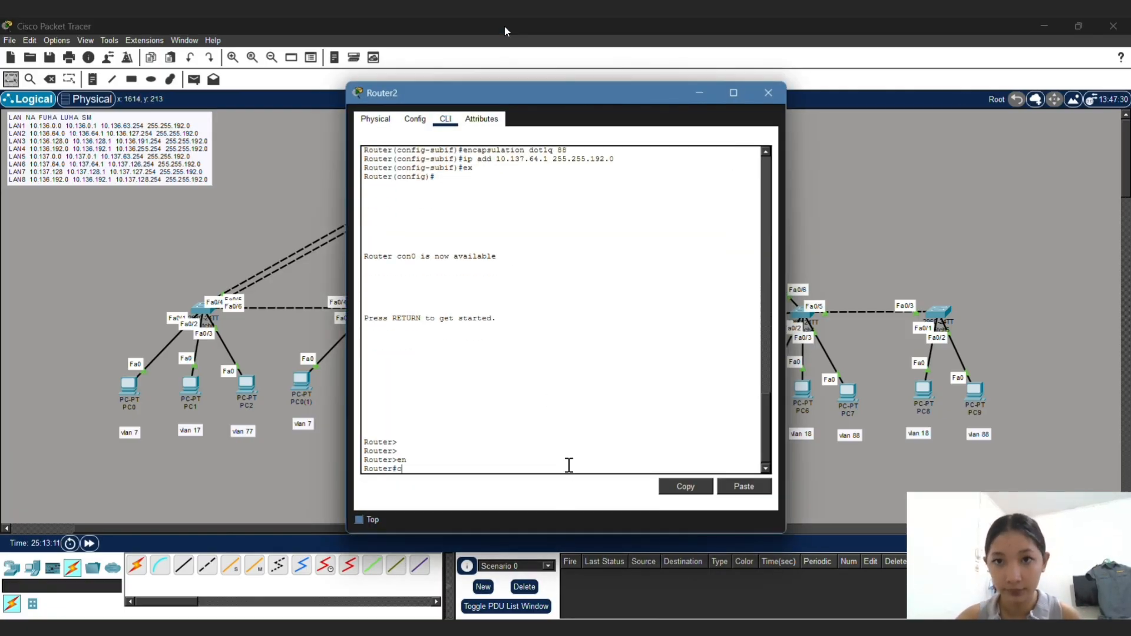
type("opy running-config startup-config")
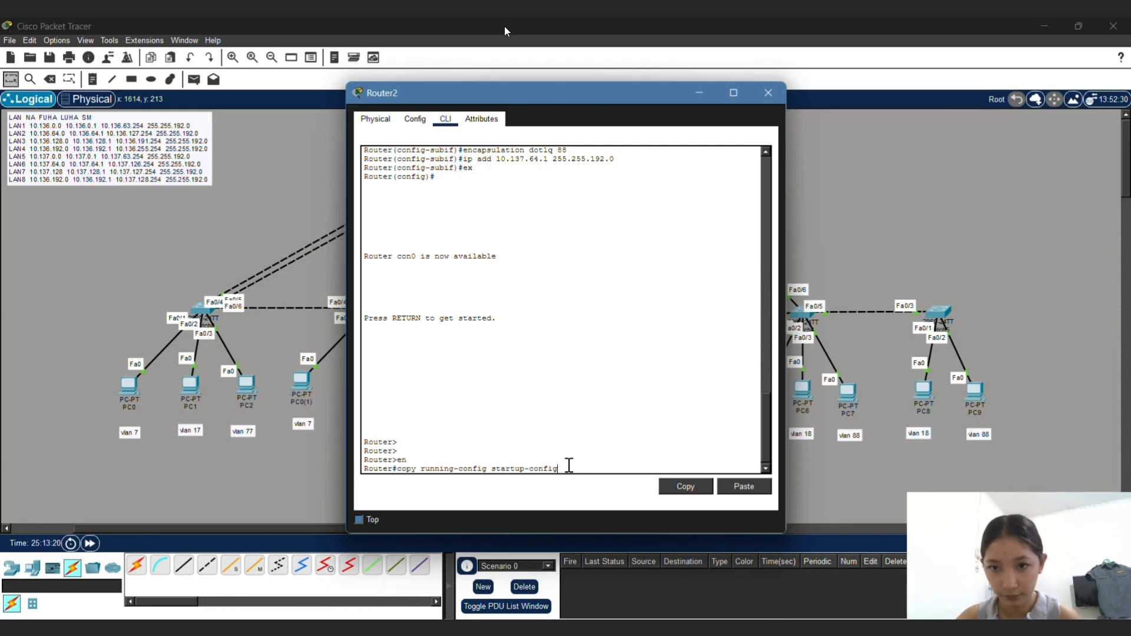
key("Return")
key("Return")
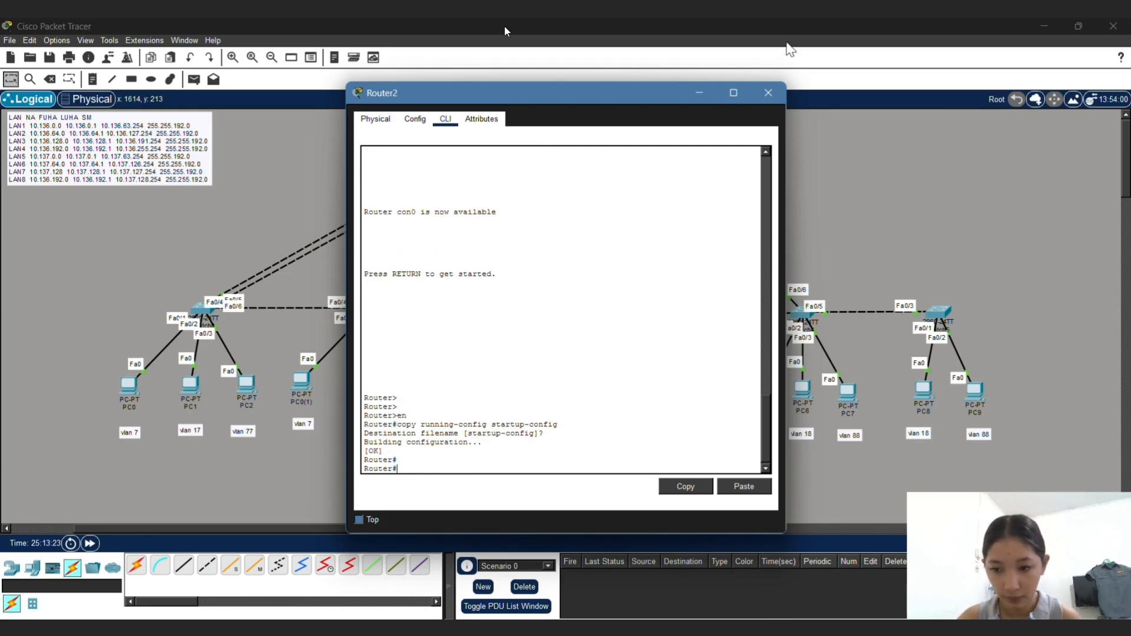
left_click(768, 93)
Step: Install an HWIC-2T serial module in Router1's leftmost expansion slot with the power off, restore power and close its window
left_click(382, 225)
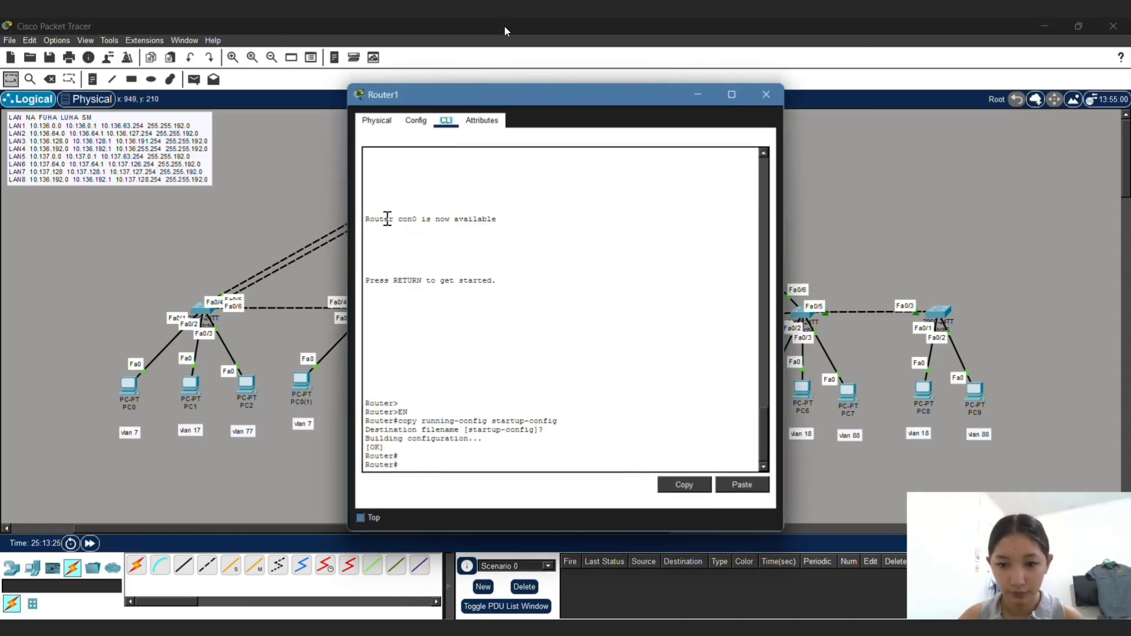
left_click(375, 119)
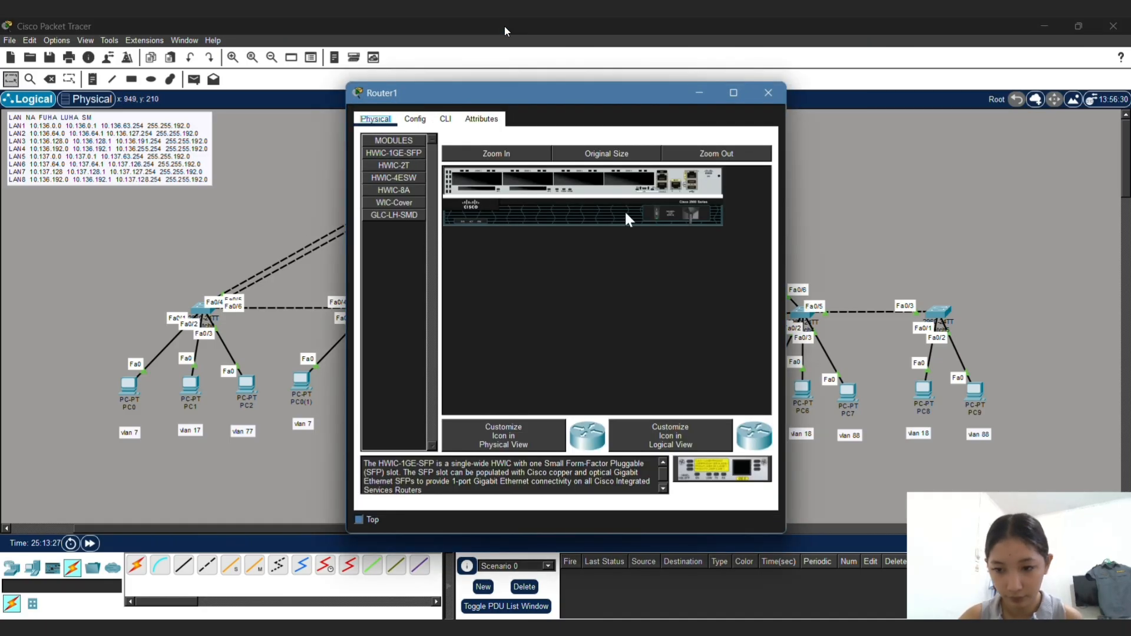
left_click_drag(394, 165, 494, 183)
left_click(768, 92)
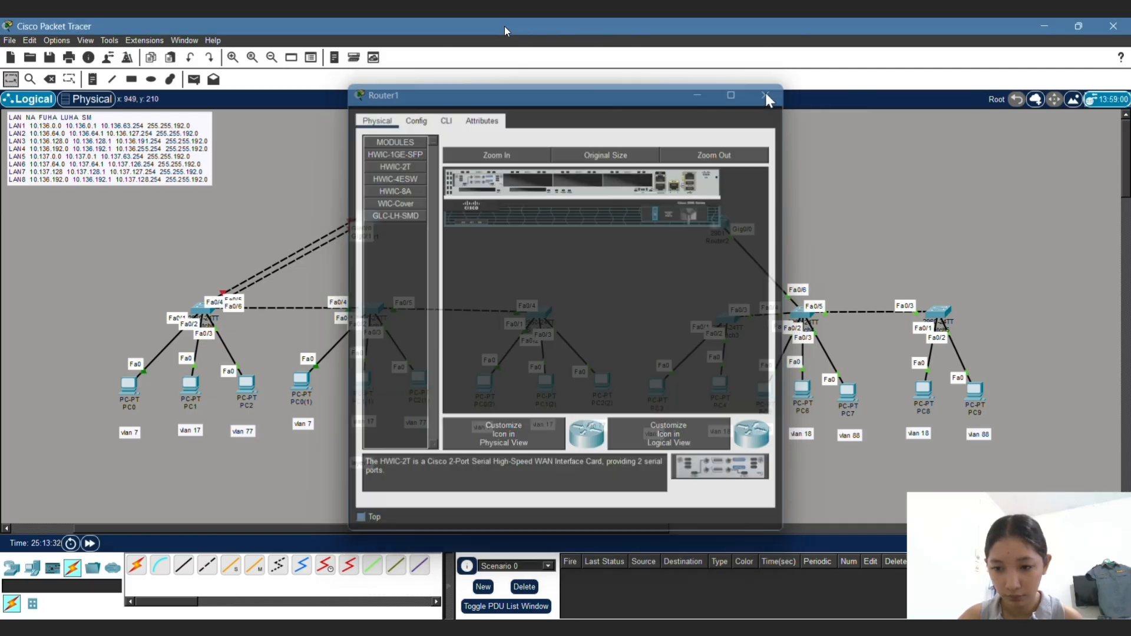
Step: Install an HWIC-2T serial module in Router2's leftmost expansion slot with the power off, restore power and close its window
left_click(715, 224)
left_click(375, 118)
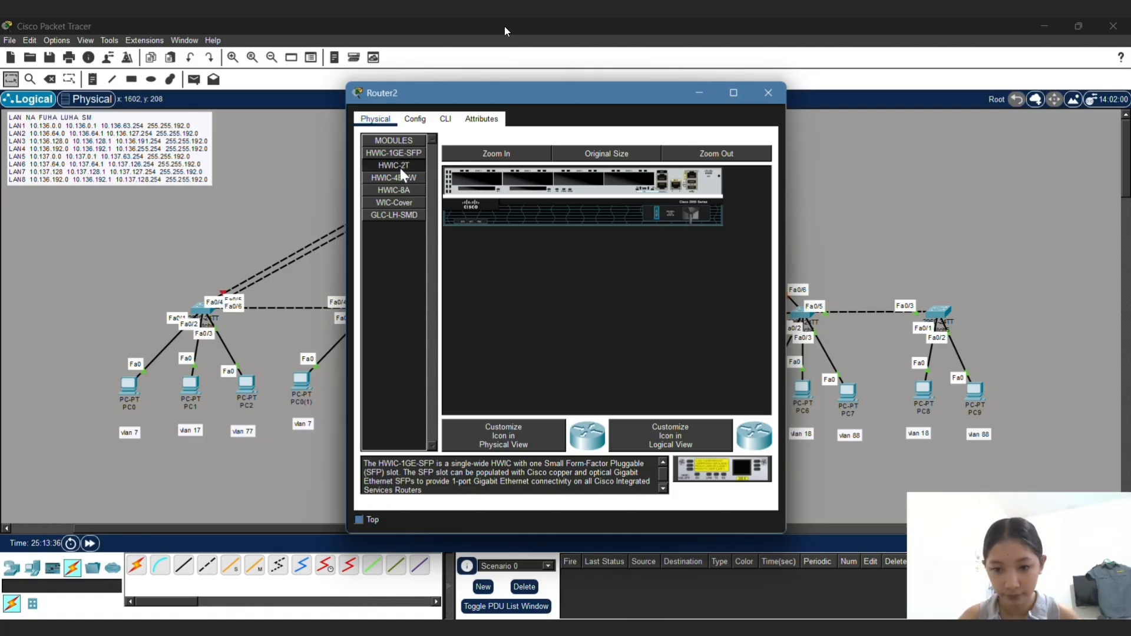
left_click_drag(396, 166, 490, 182)
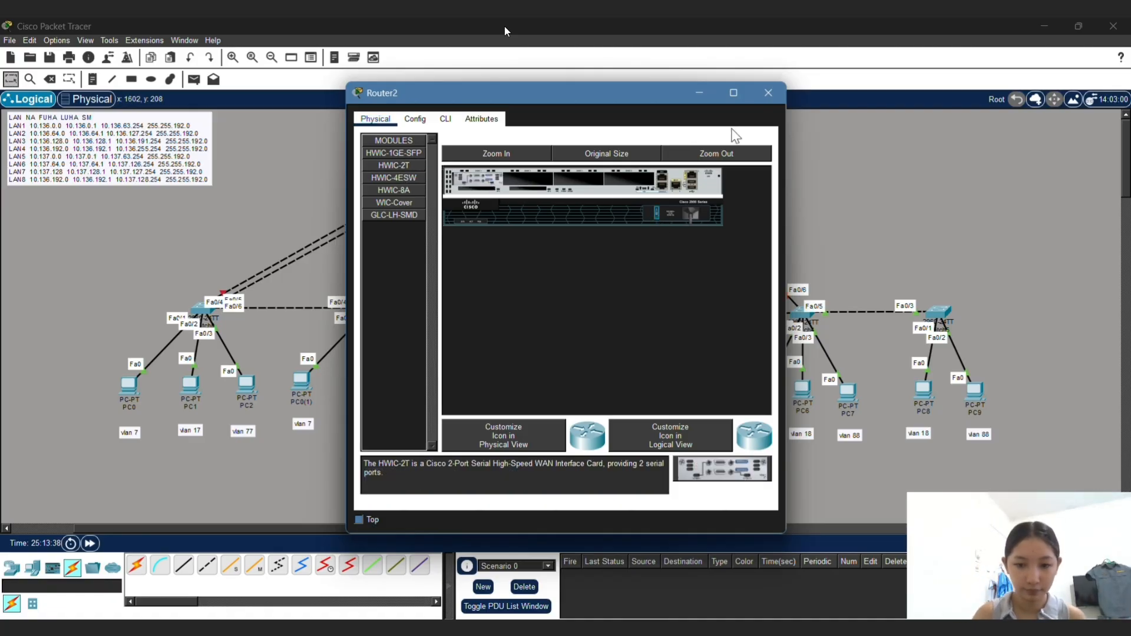
left_click(768, 93)
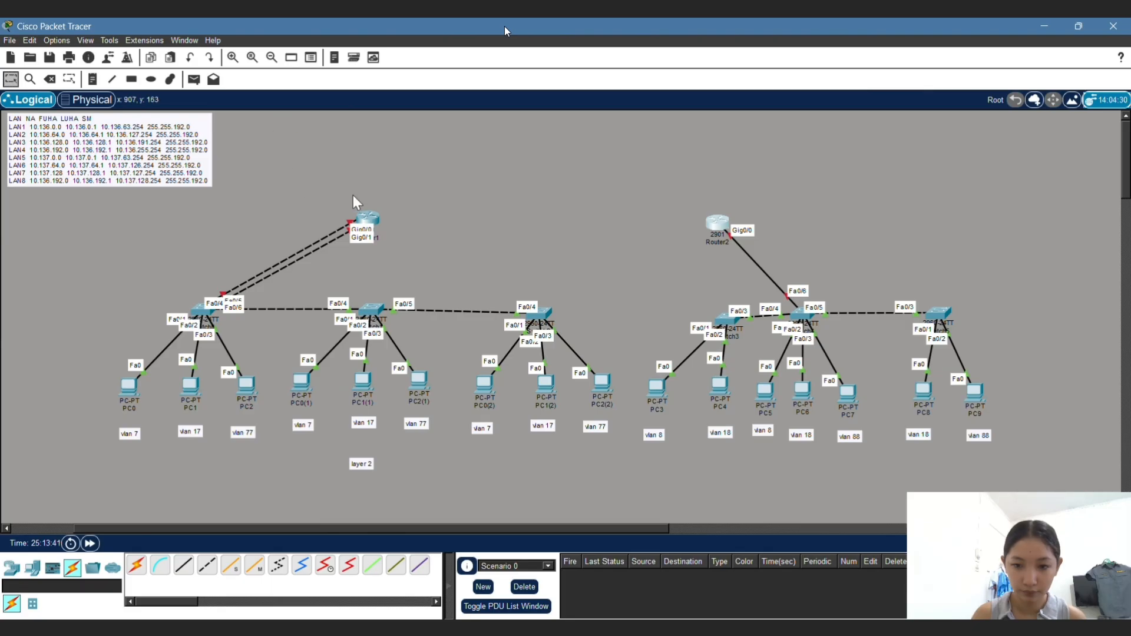
Step: Connect Router1's Serial0/3/0 to Router2's Serial0/3/0 with a serial DTE cable and nudge Router2 slightly upward
left_click(354, 570)
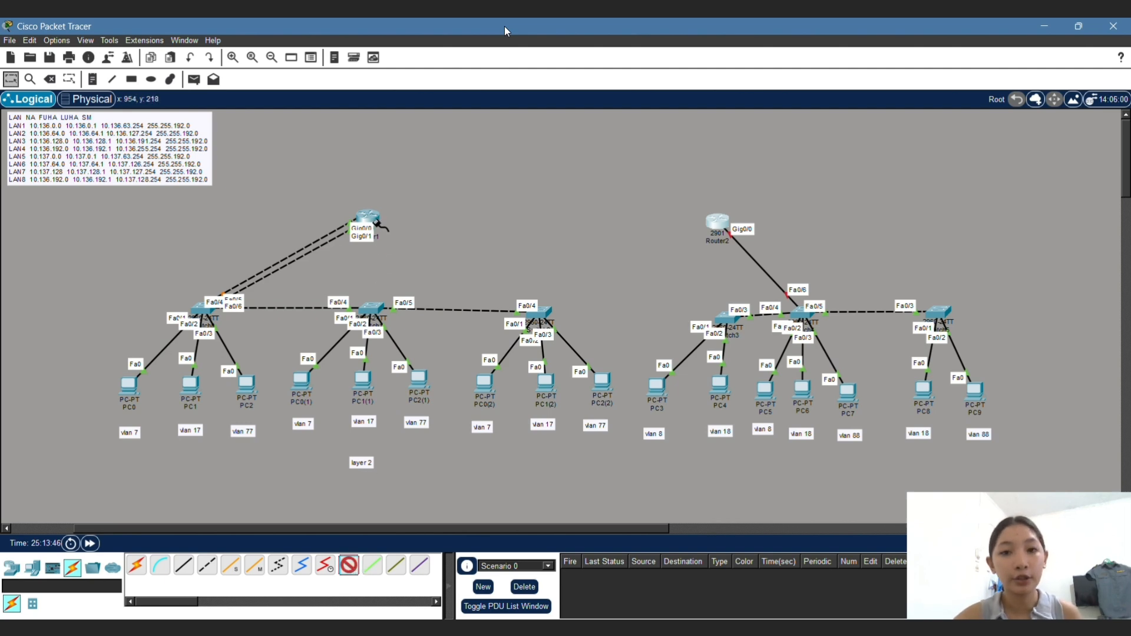
left_click(376, 221)
left_click(416, 261)
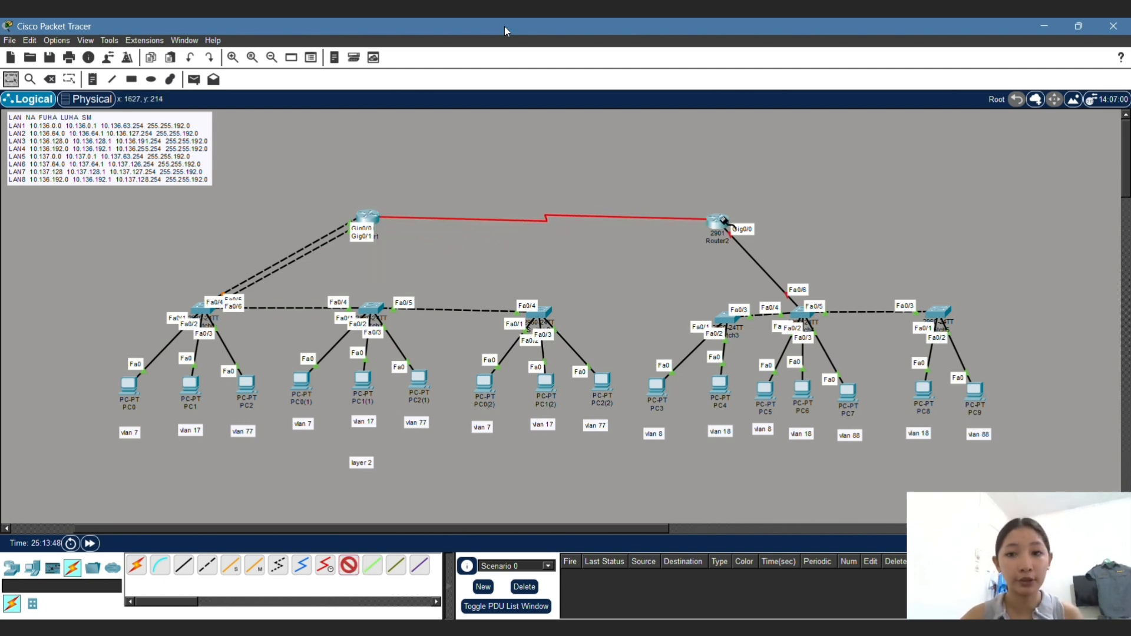
left_click(719, 221)
left_click(747, 276)
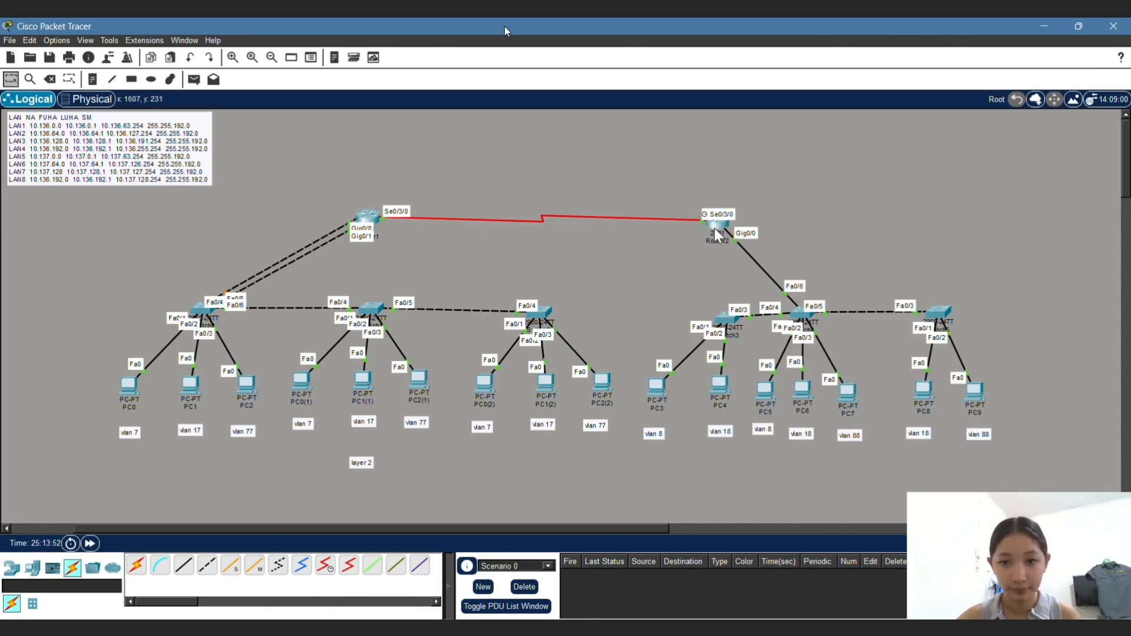
left_click_drag(715, 228, 716, 221)
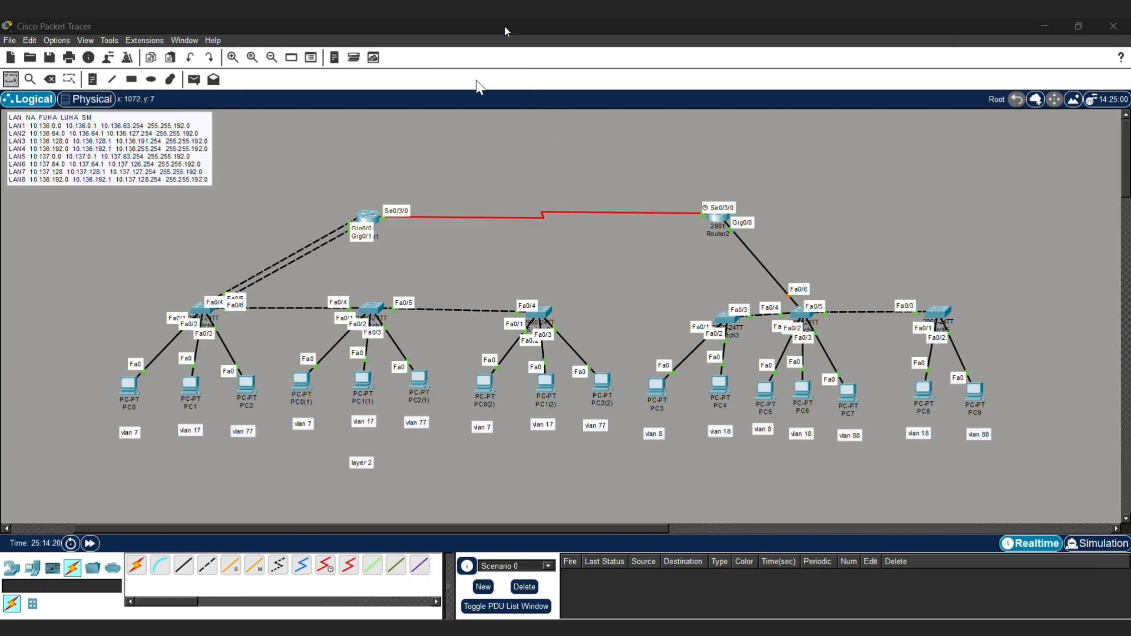
Step: Open Router1's command line, enter privileged and global configuration mode, and enter interface configuration for s0/3/0
double_click(368, 218)
left_click(446, 119)
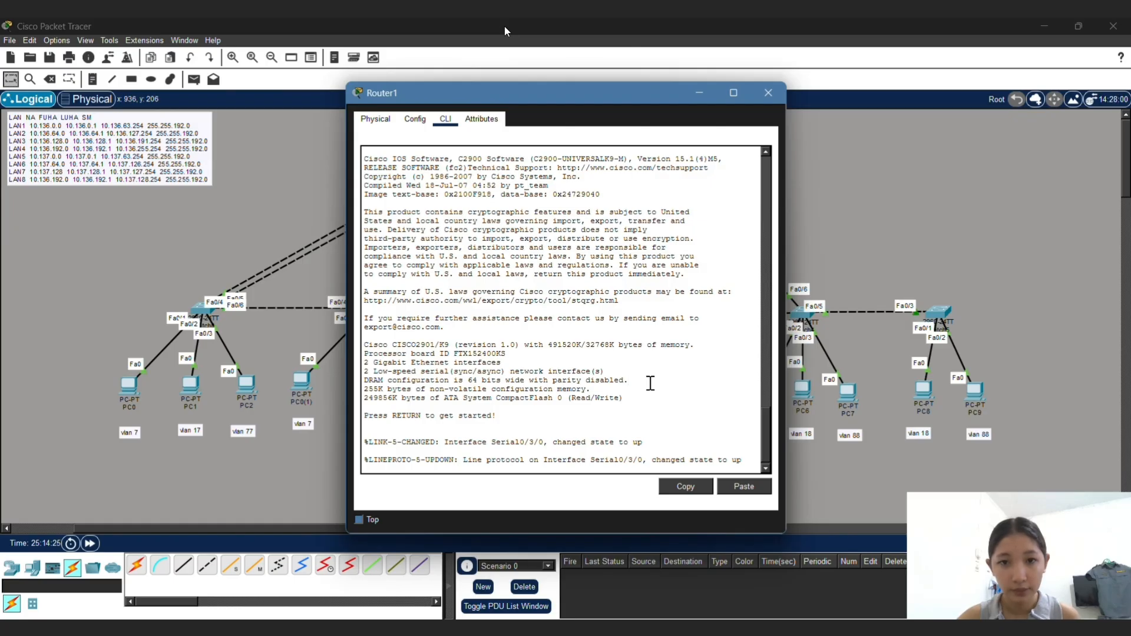
key("Return")
key("Return")
key("Return")
type("en")
key("Return")
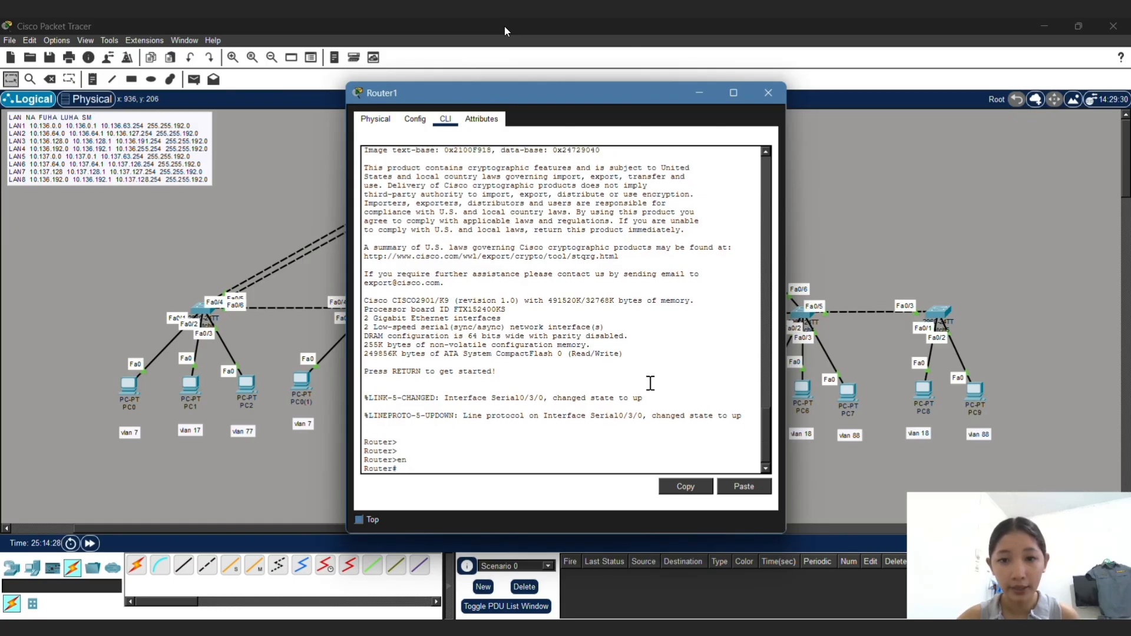
type("conf t")
key("Return")
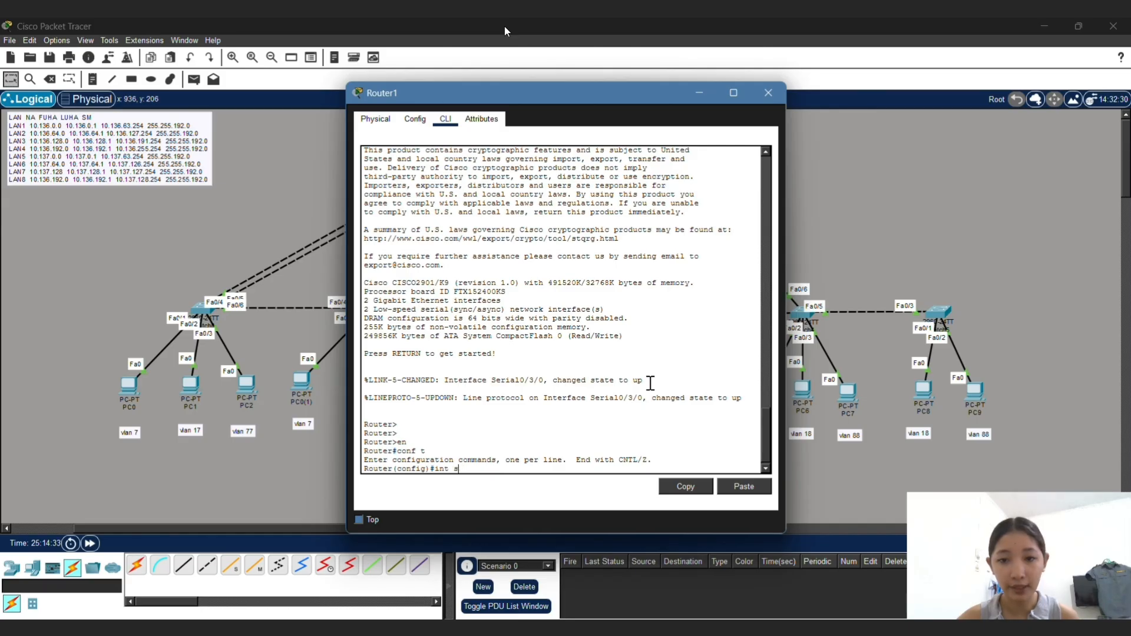
left_click_drag(559, 106, 674, 103)
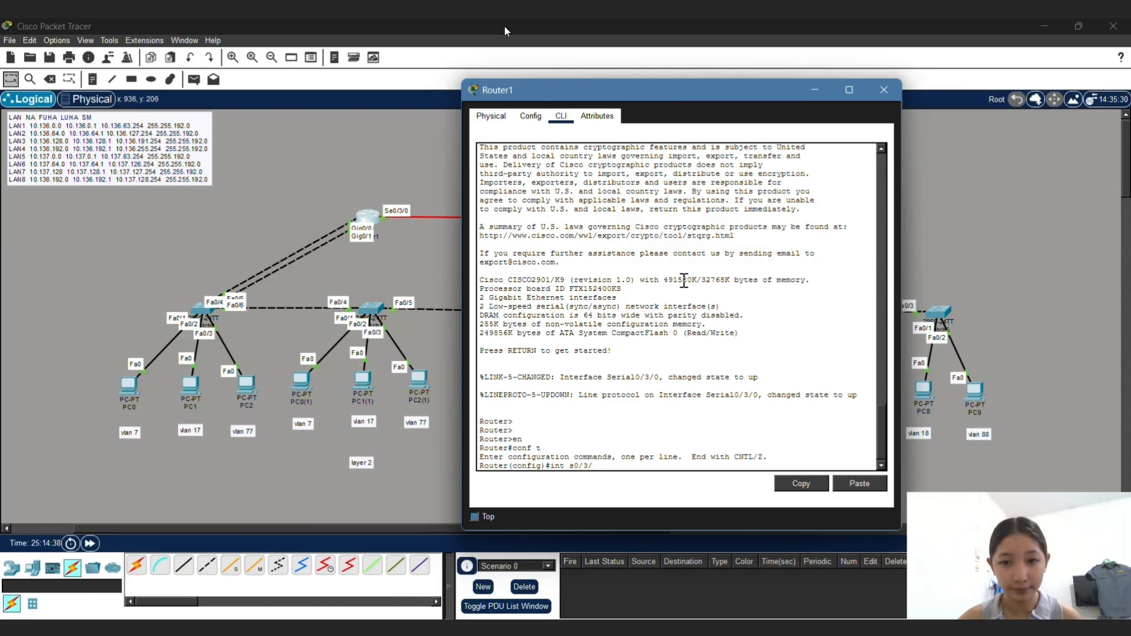
key("Return")
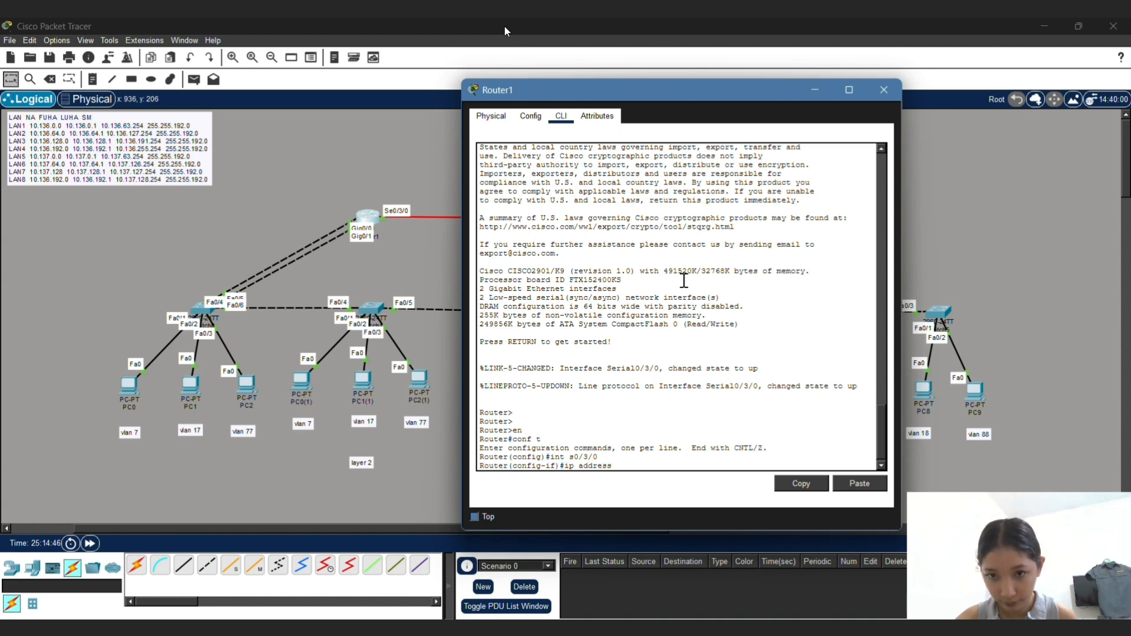
Step: Assign IP address 10.137.128.1 with subnet mask 255.255.192.0 to Router1's Serial0/3/0 interface
type("1")
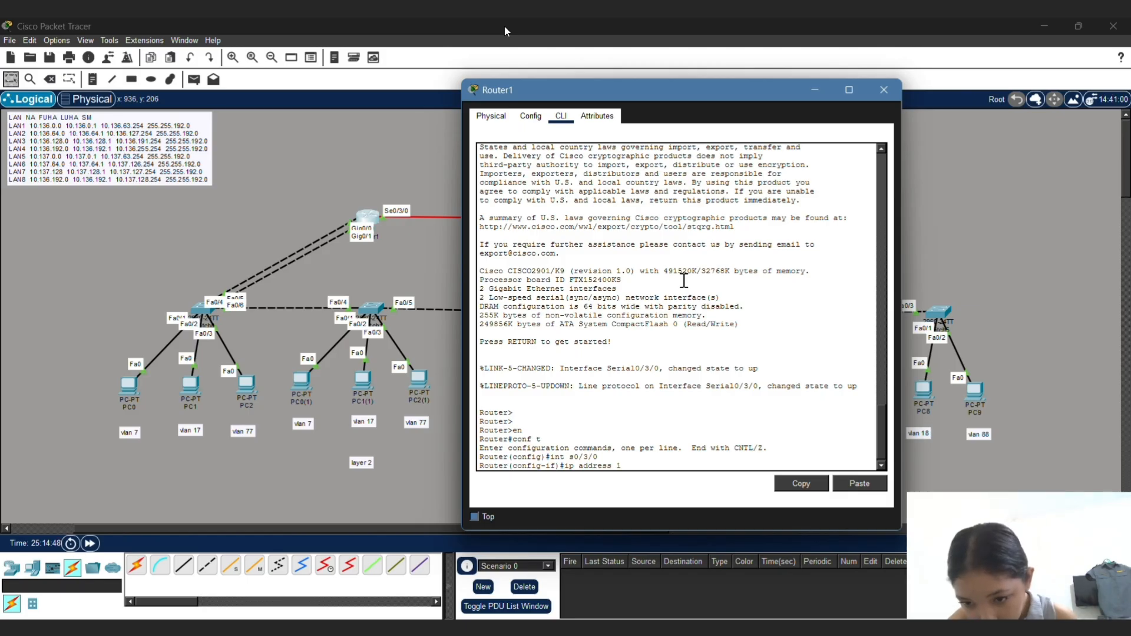
type("0/")
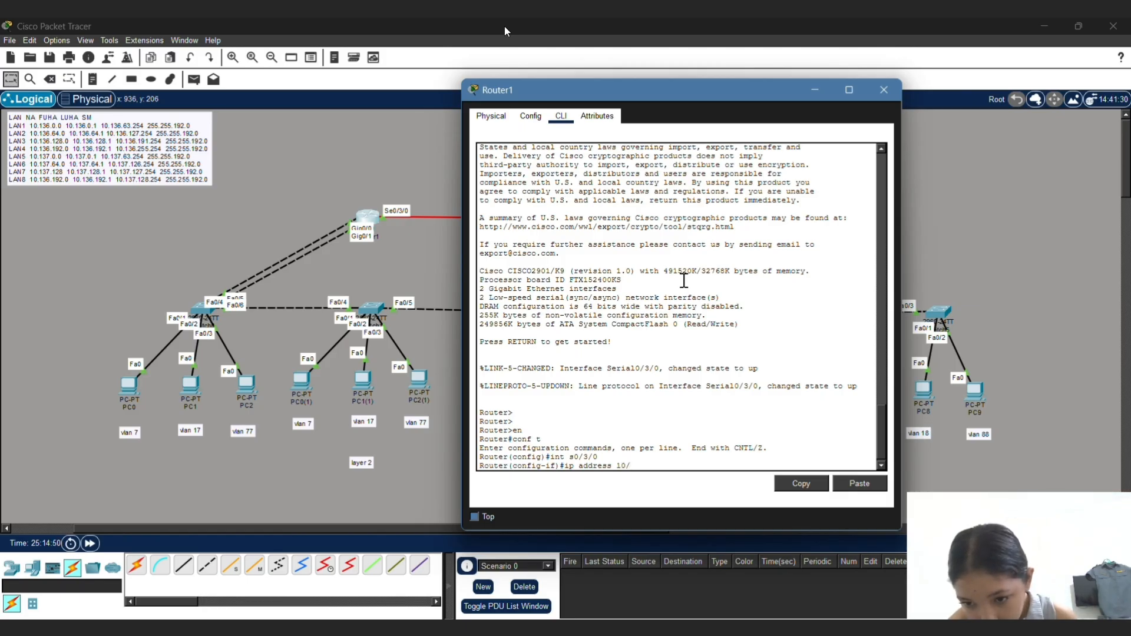
type("37/")
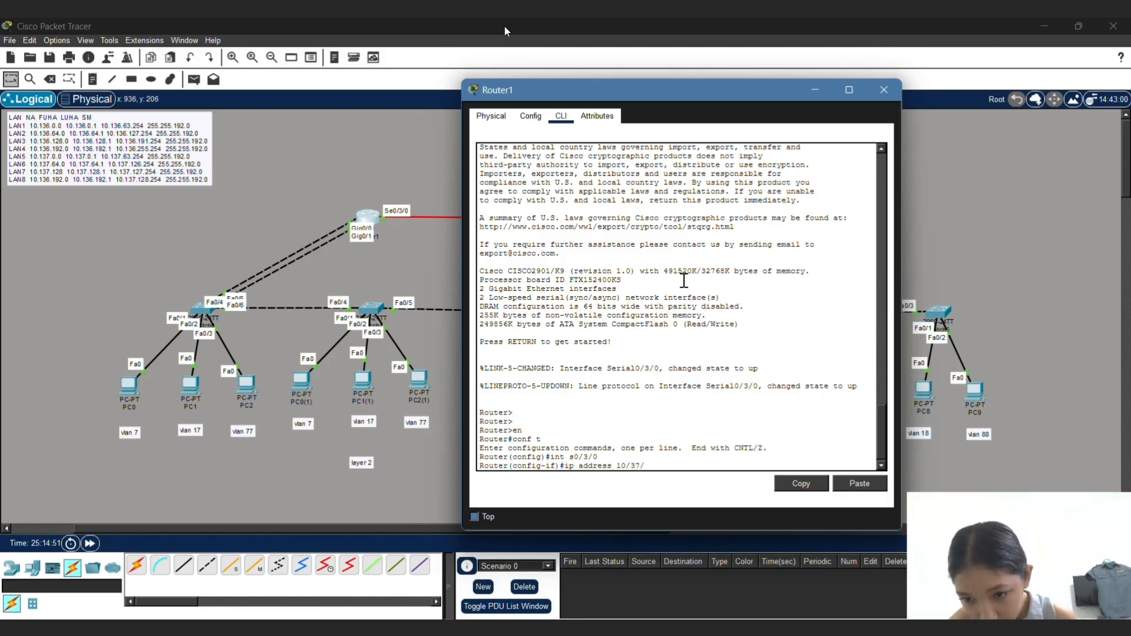
key("BackSpace")
key("BackSpace")
key("BackSpace")
key("BackSpace")
type(".")
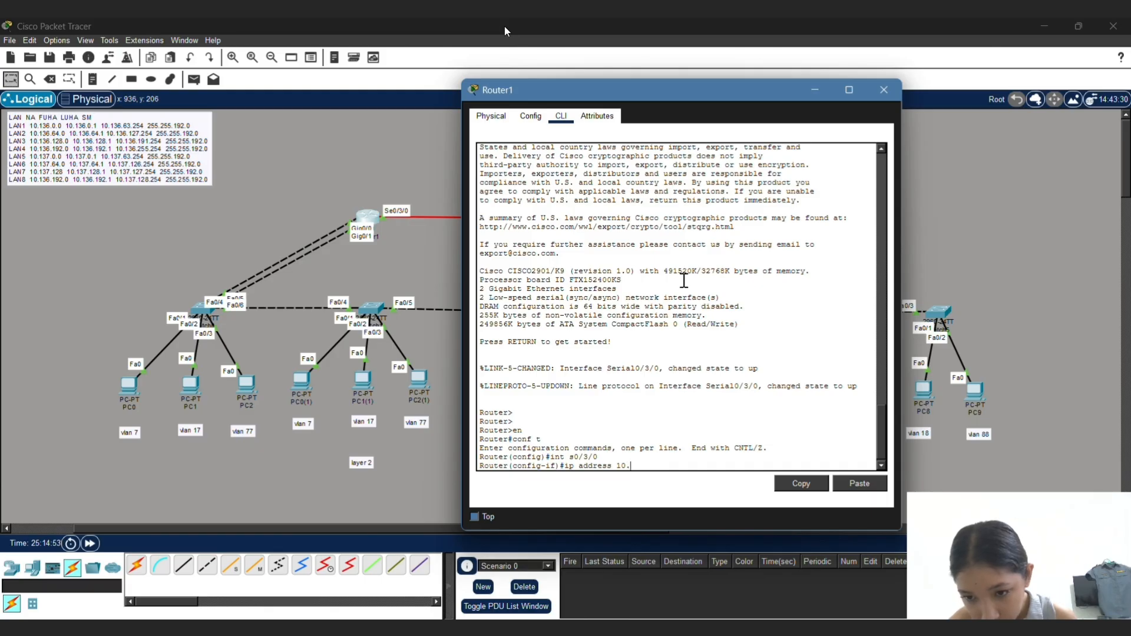
type("37.")
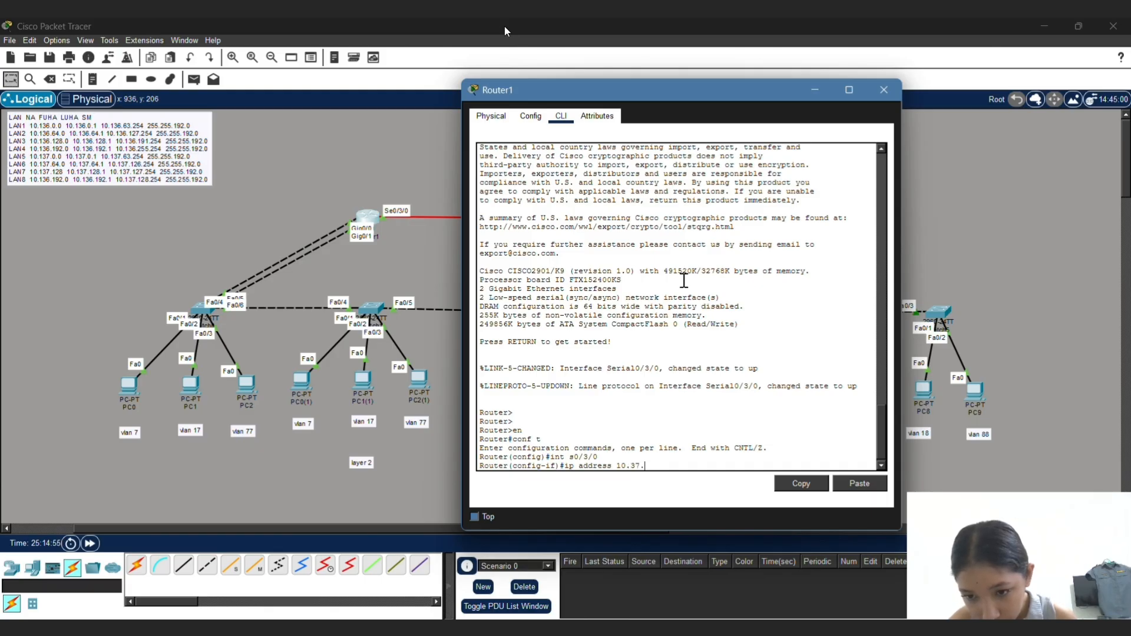
key("BackSpace")
key("BackSpace")
key("BackSpace")
type("1")
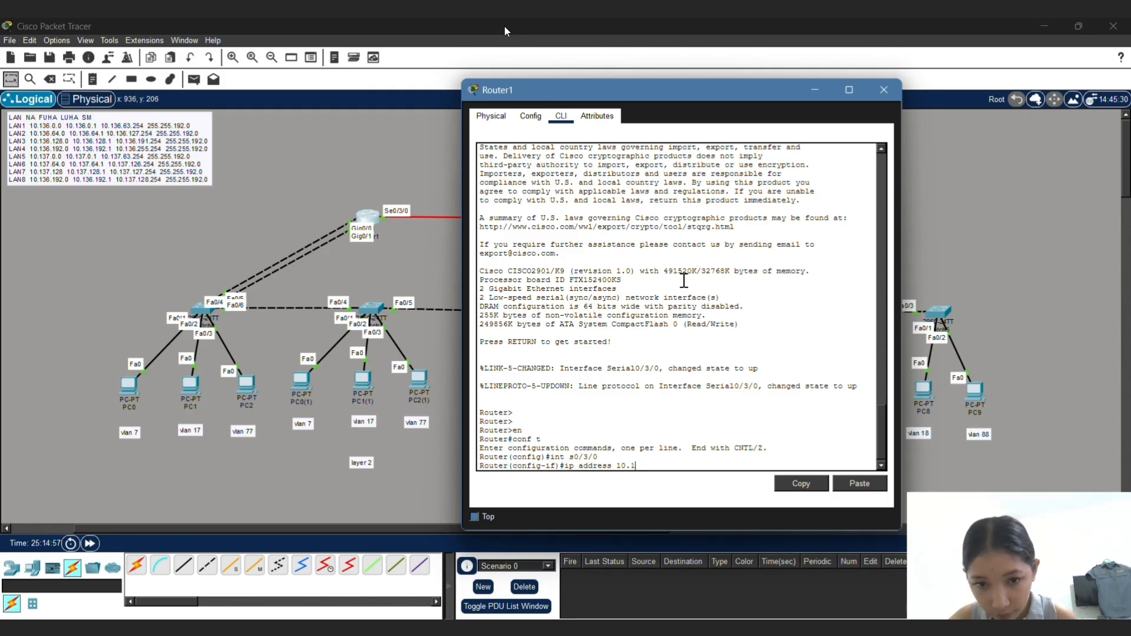
type("37")
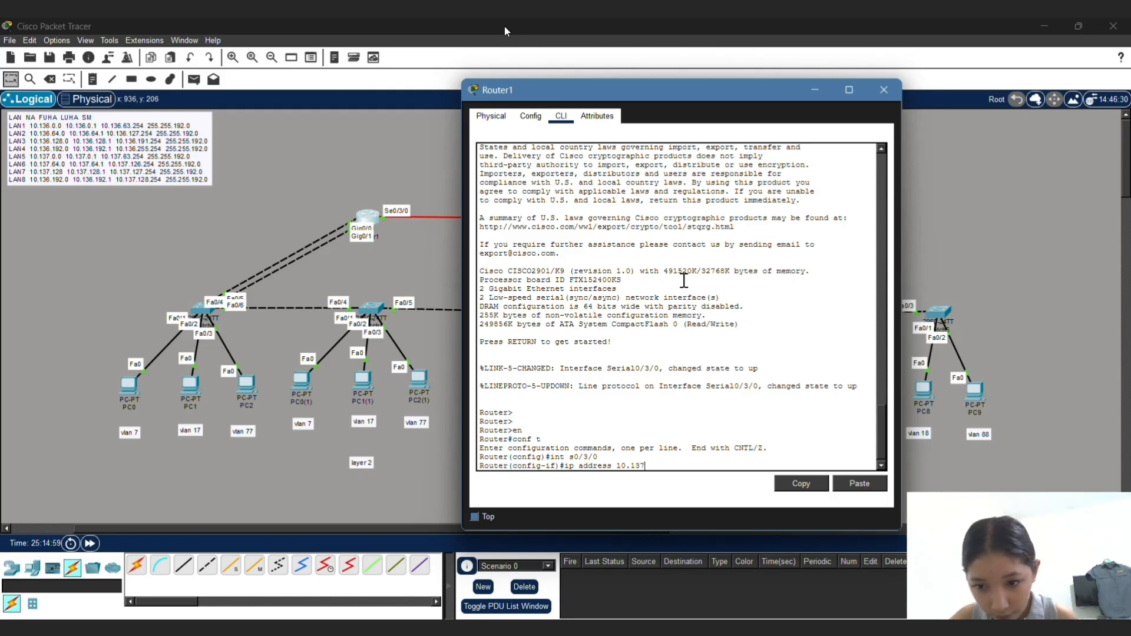
type(".112")
key("BackSpace")
key("BackSpace")
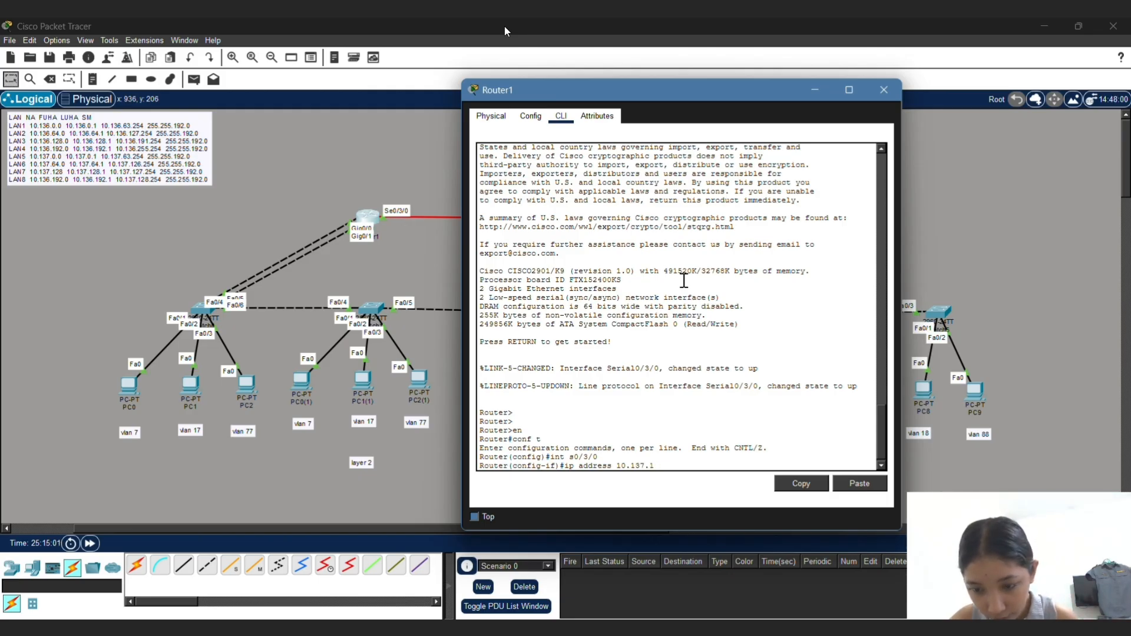
type("28.")
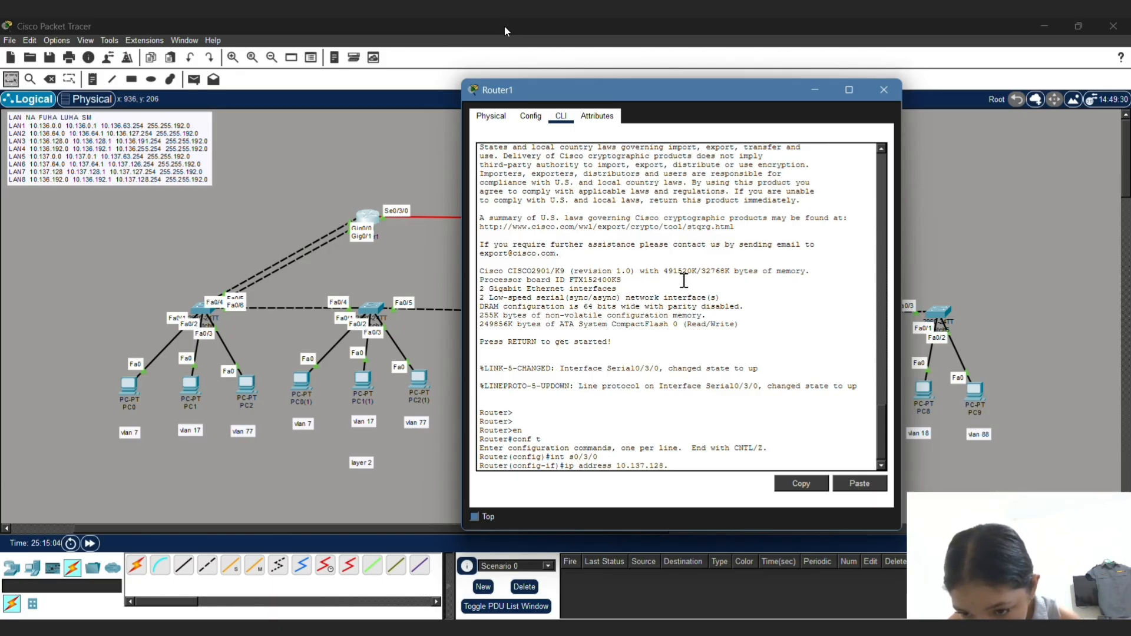
type("1")
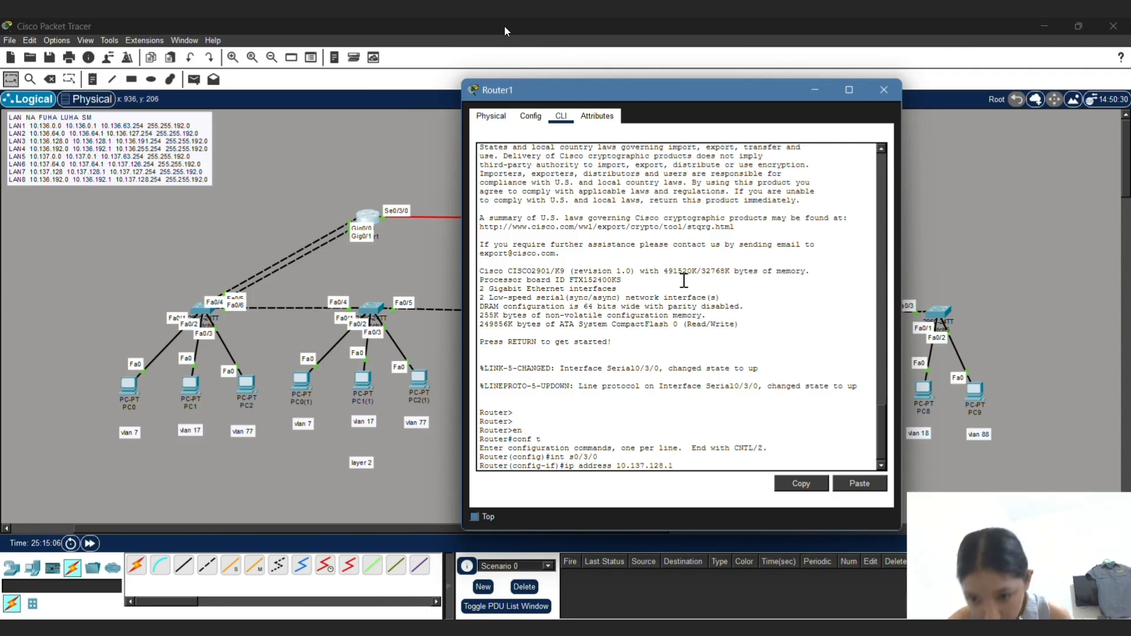
type(" 255.2")
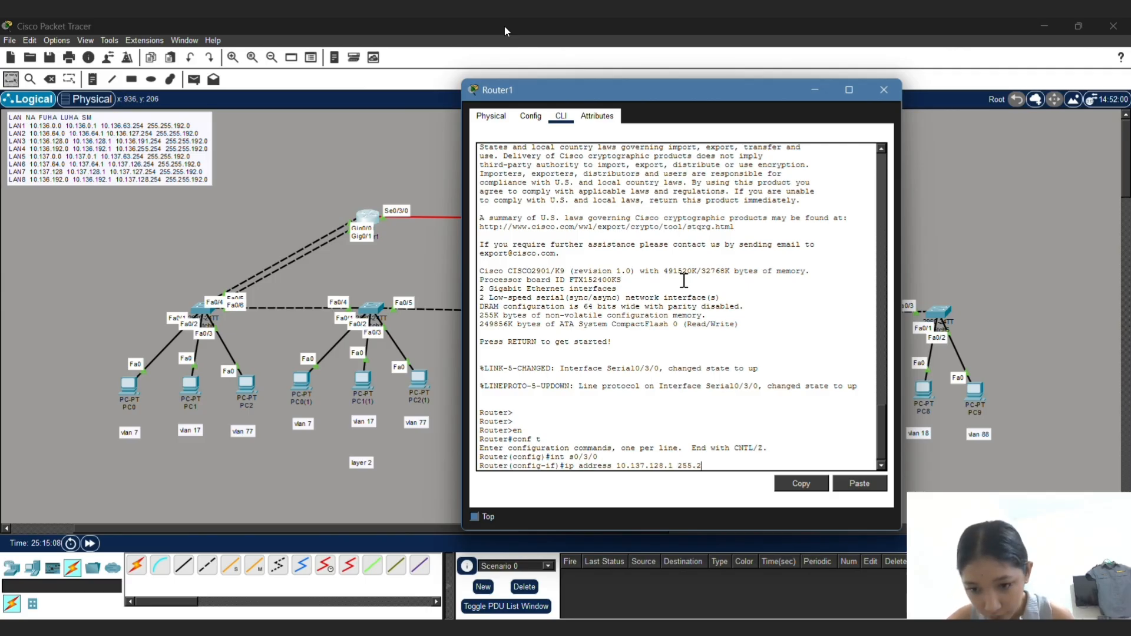
type("55.192.0")
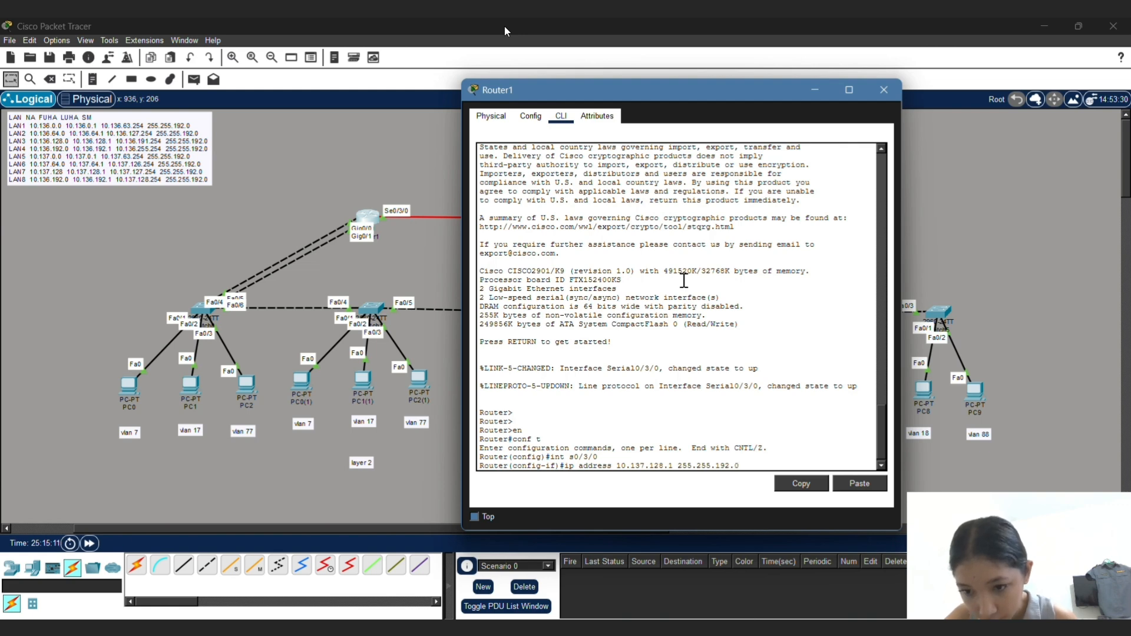
key("Return")
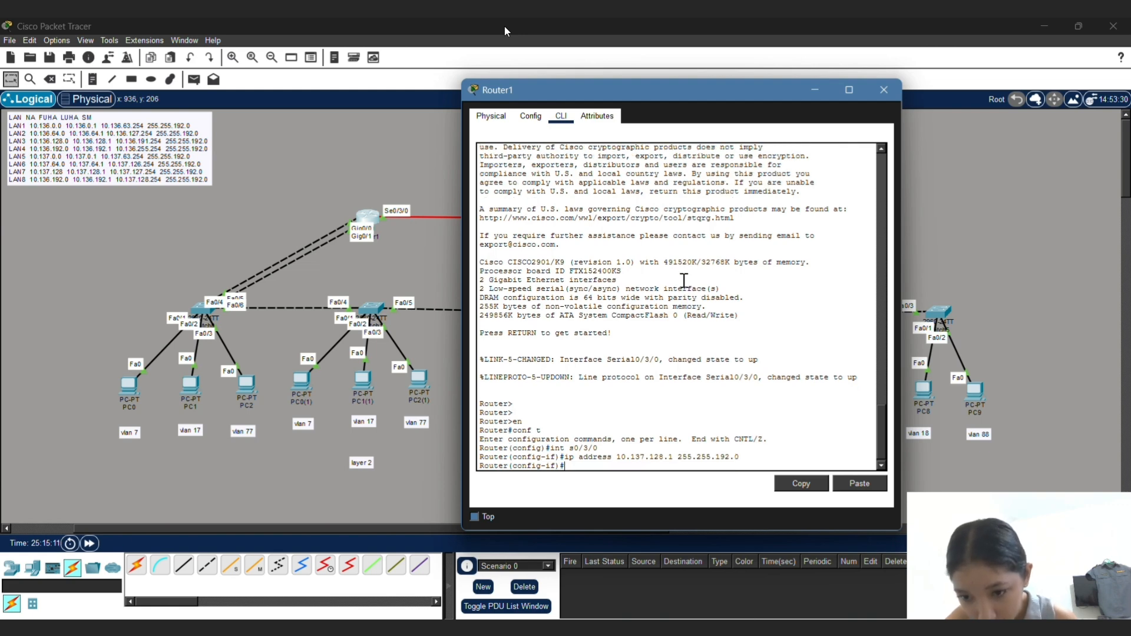
Step: Try to set a clock rate of 64000 on Router1's Serial0/3/0, exit interface configuration and close the router's window
type("clo")
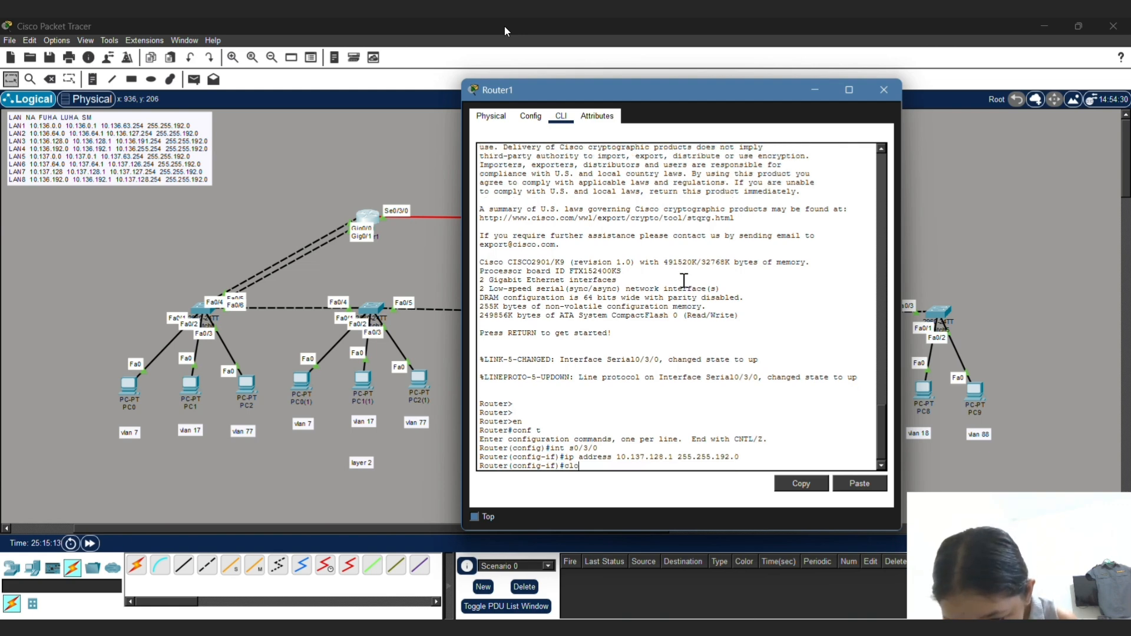
type("ck ra")
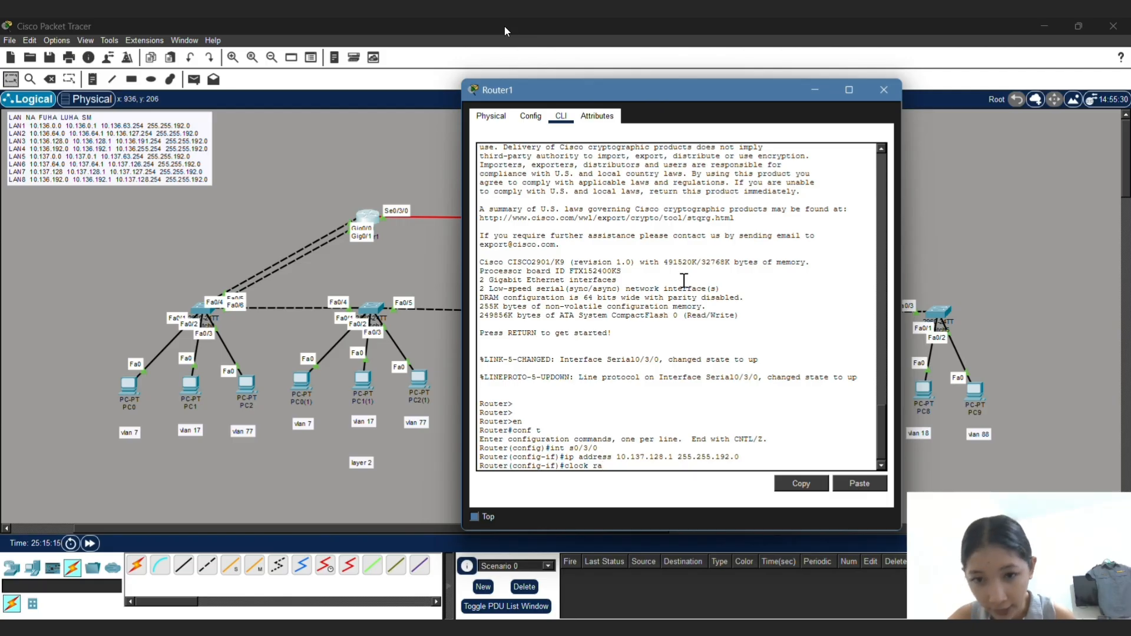
type("te 64000")
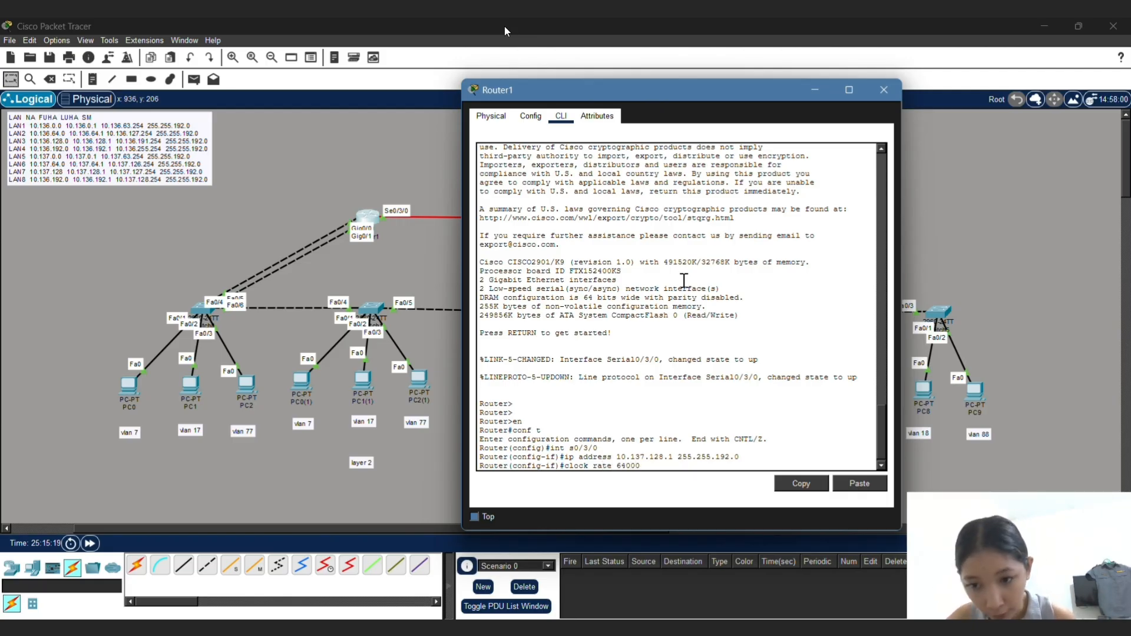
key("Return")
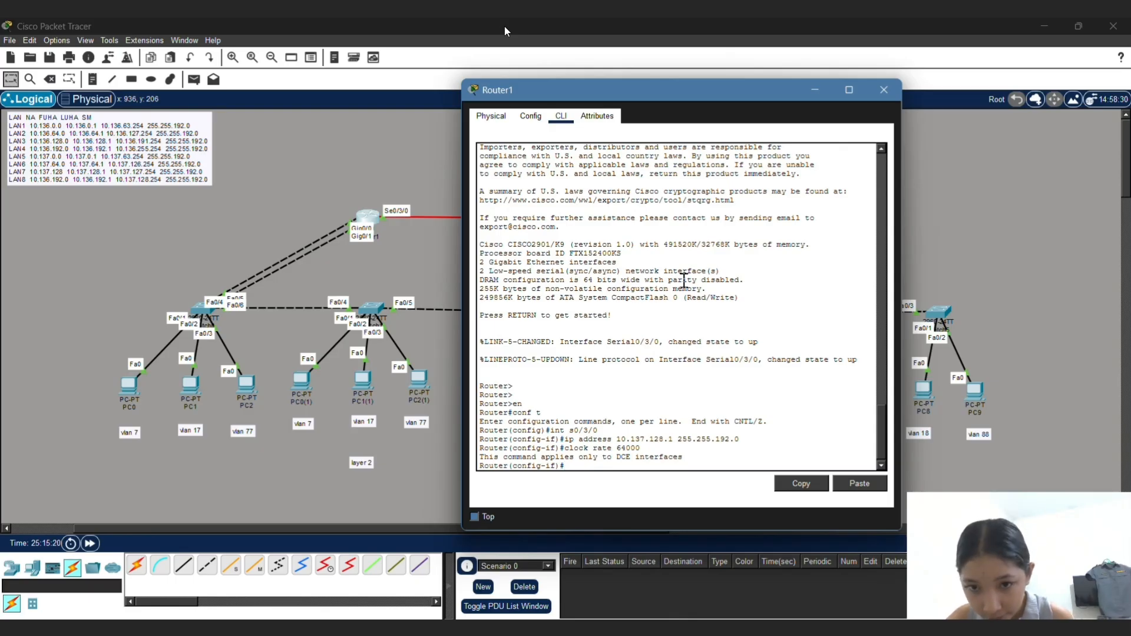
type("exit")
key("Return")
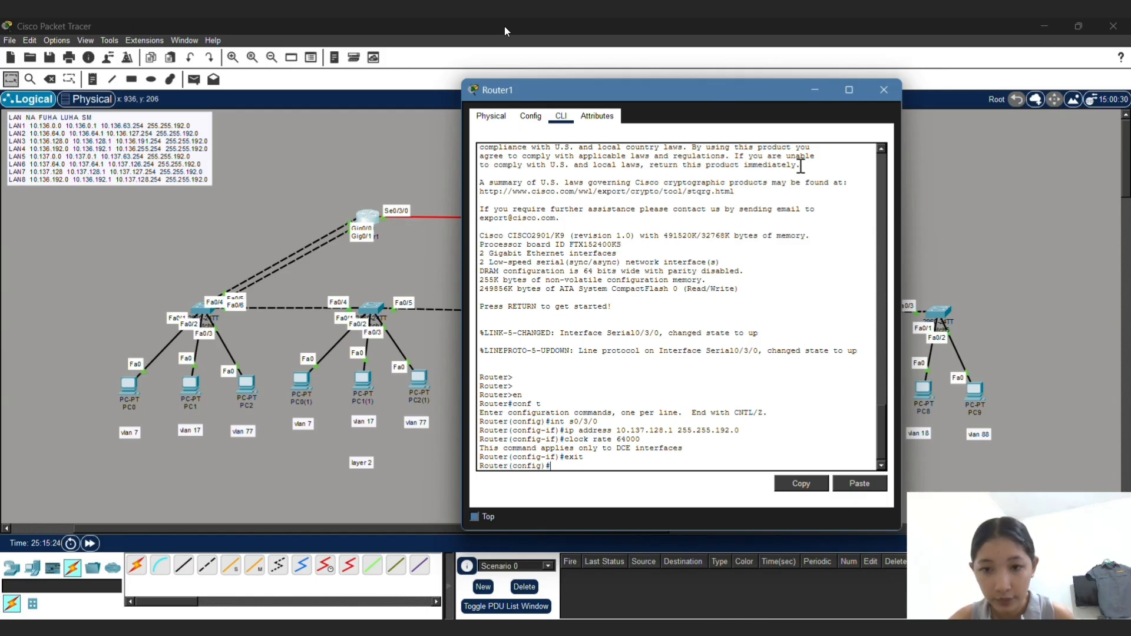
left_click(882, 90)
Step: Open Router2's command line, enter privileged and global configuration mode, and enter interface configuration for s0/3/0
left_click(720, 217)
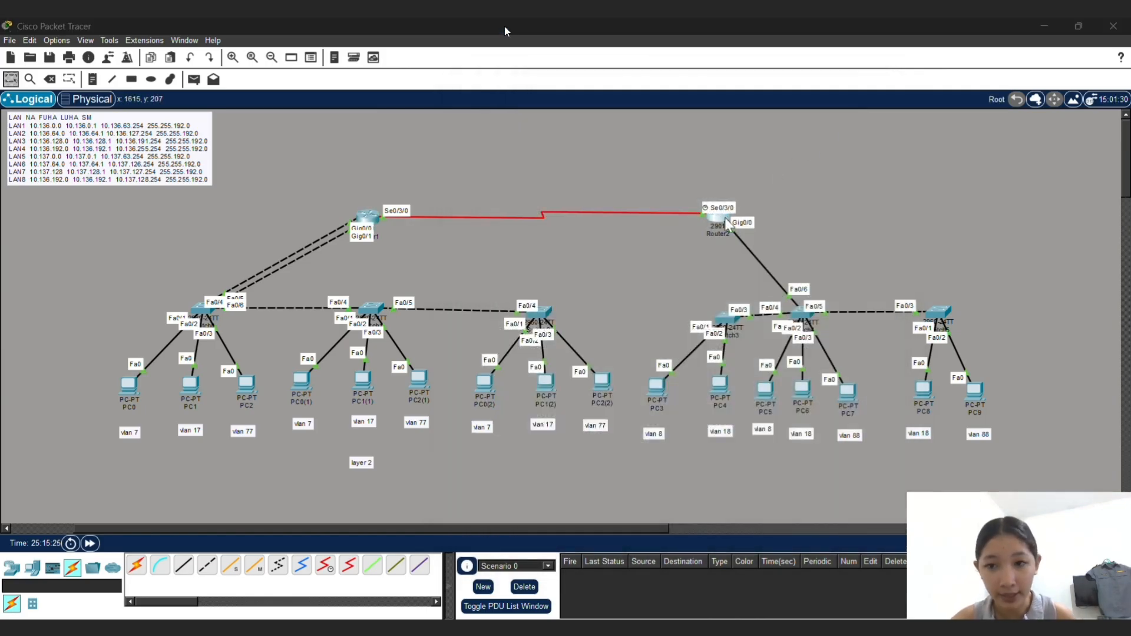
left_click(446, 118)
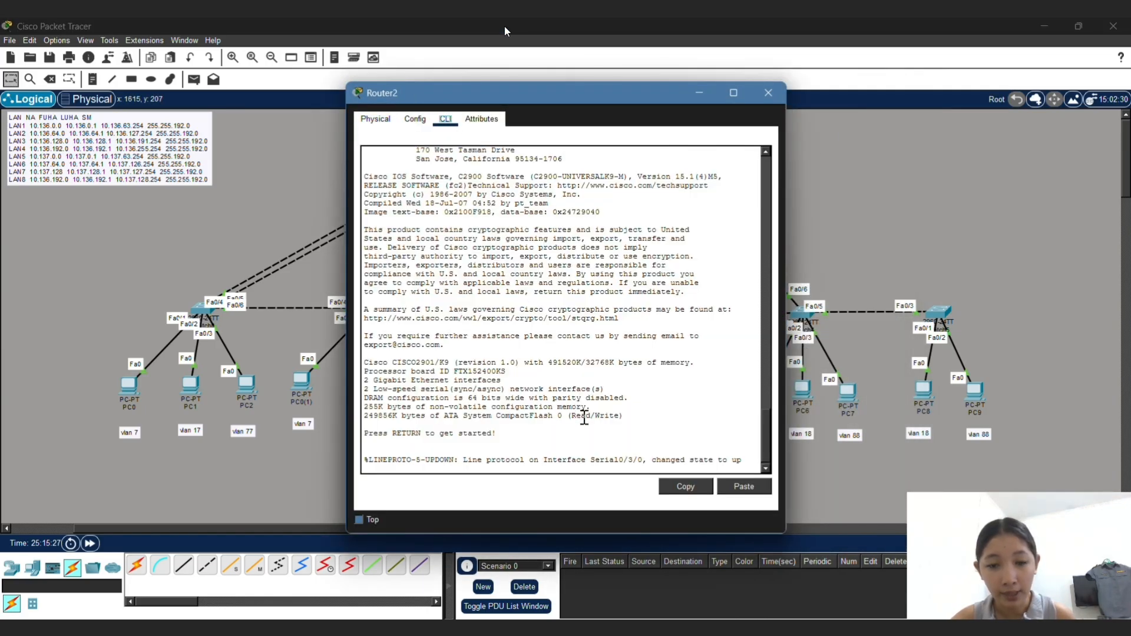
key("Return")
key("Return")
key("Return")
key("Return")
type("en")
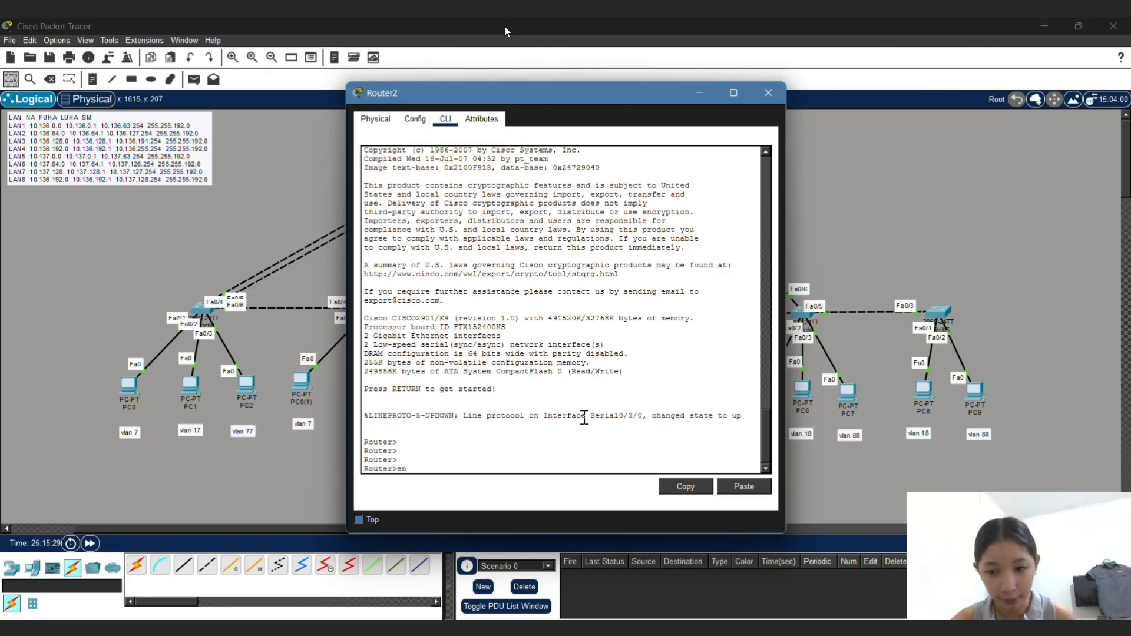
key("Return")
type("conf t")
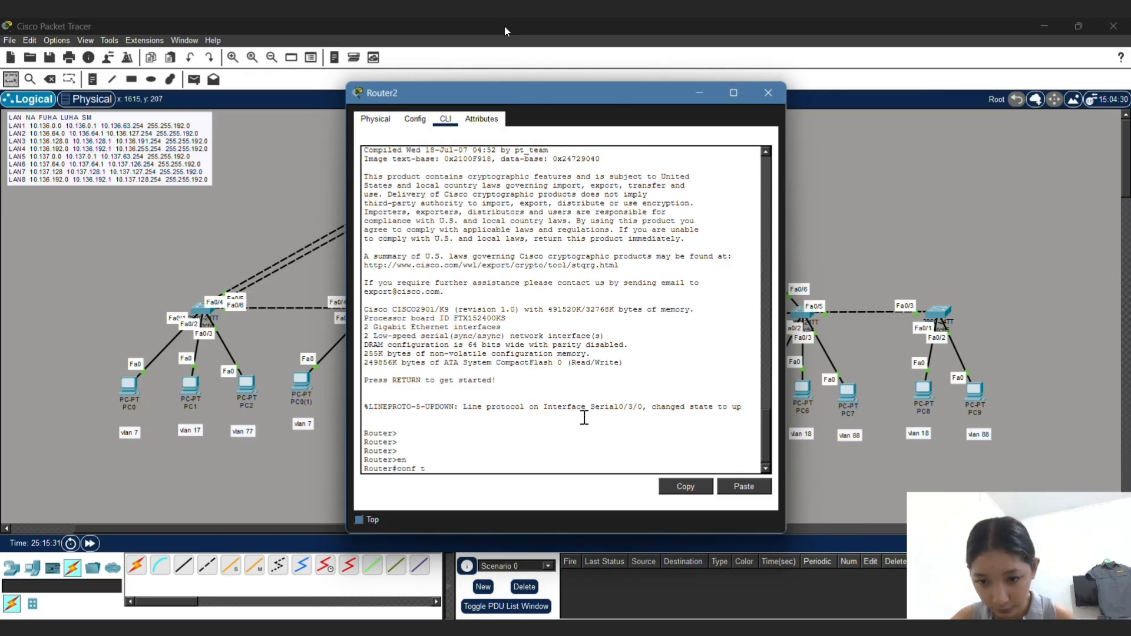
key("Return")
type("int ")
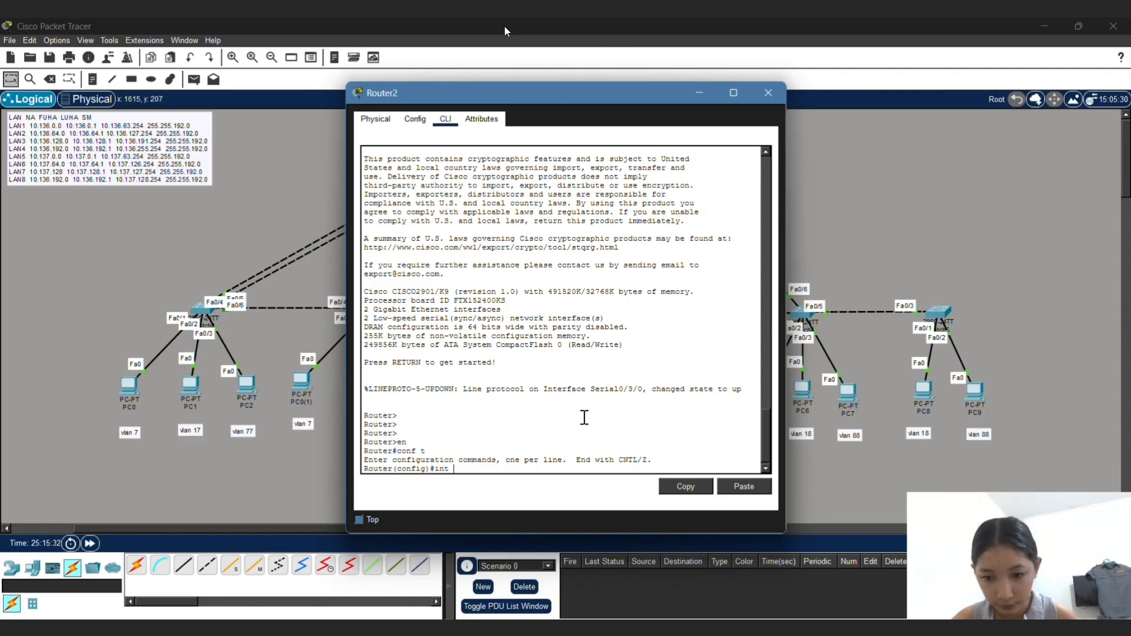
type("s0/3/")
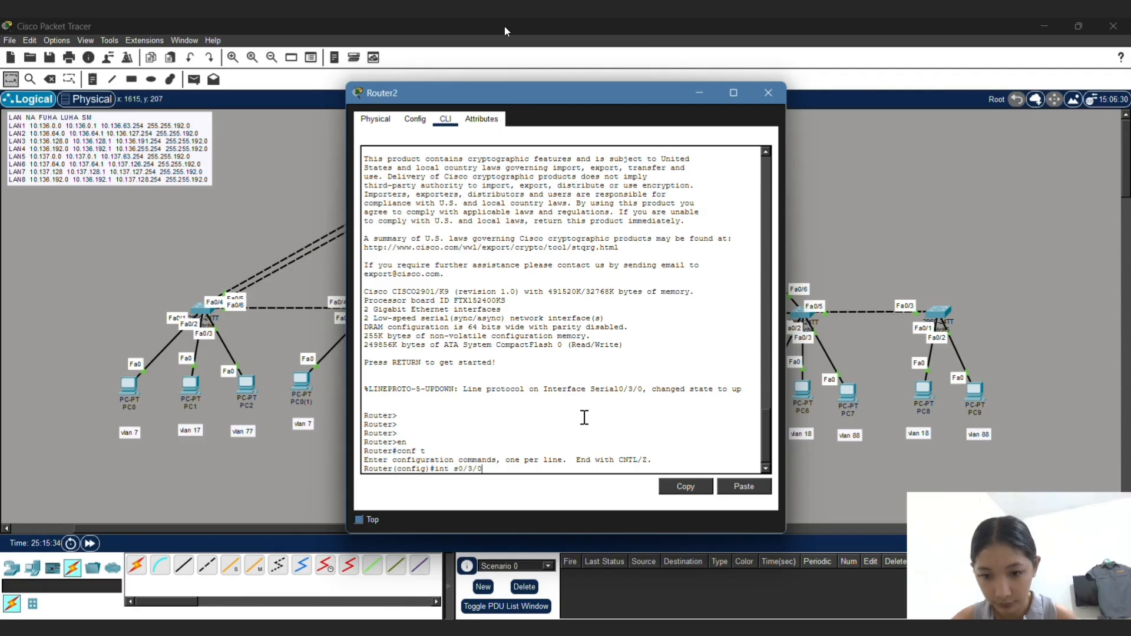
type("0")
key("Return")
Step: Assign IP address 10.137.128.2 with subnet mask 255.255.192.0 to Router2's Serial0/3/0 interface
type("ip add")
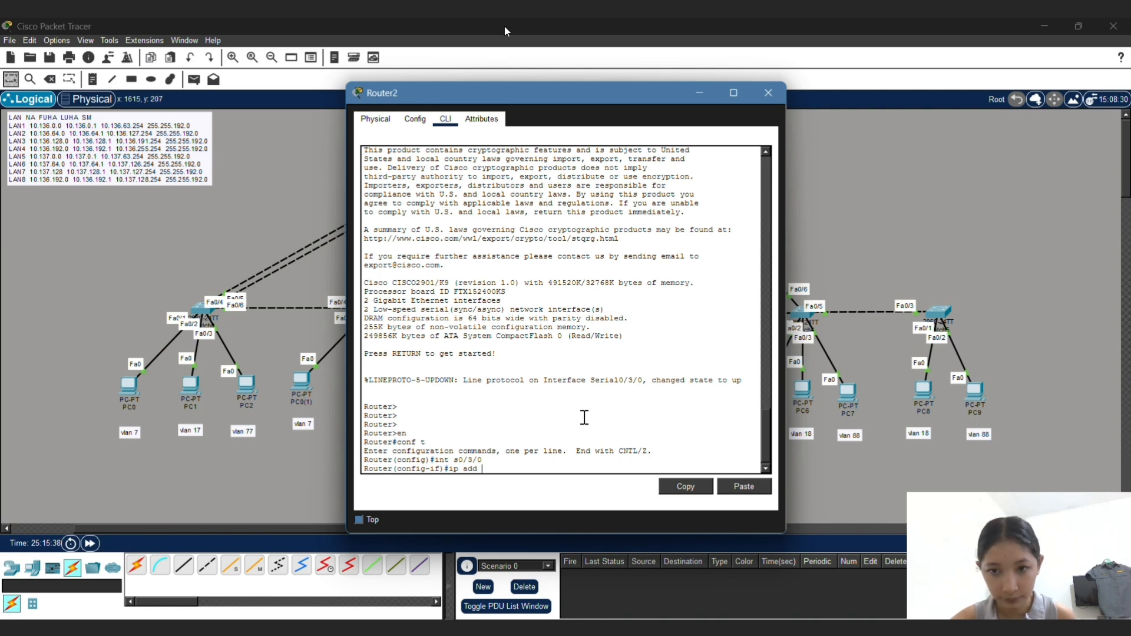
type(" 10.")
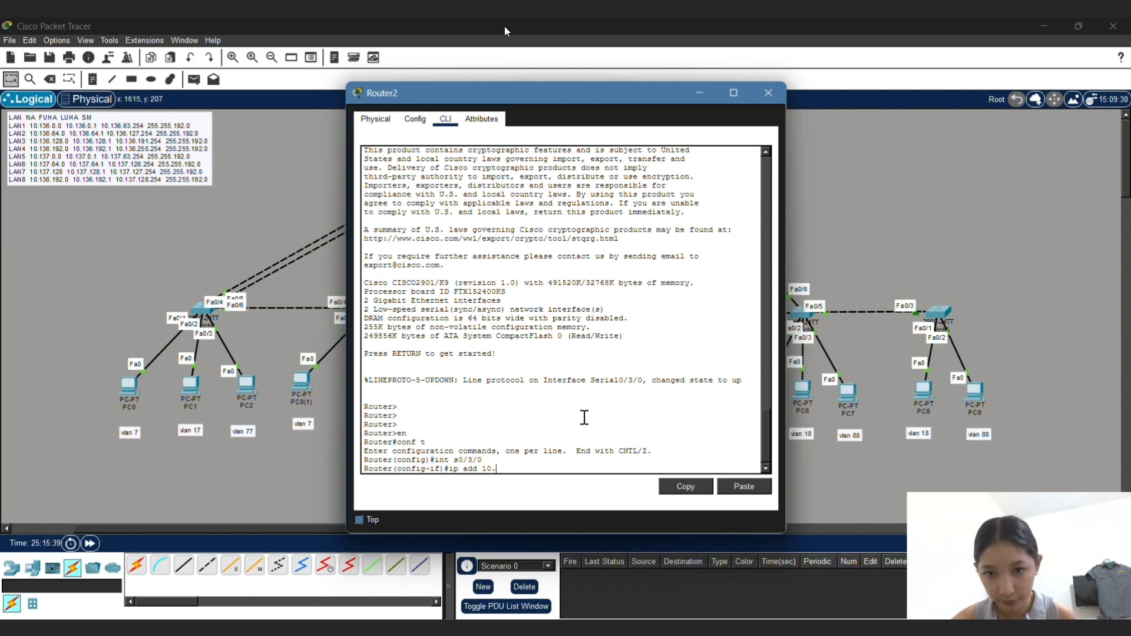
type("1")
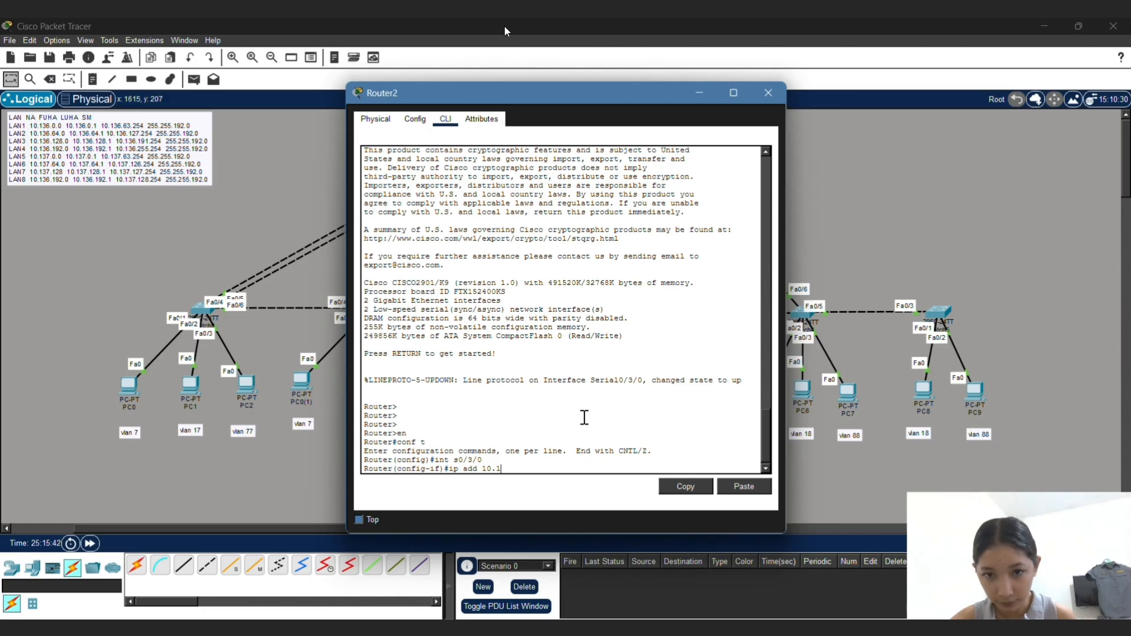
type("37.")
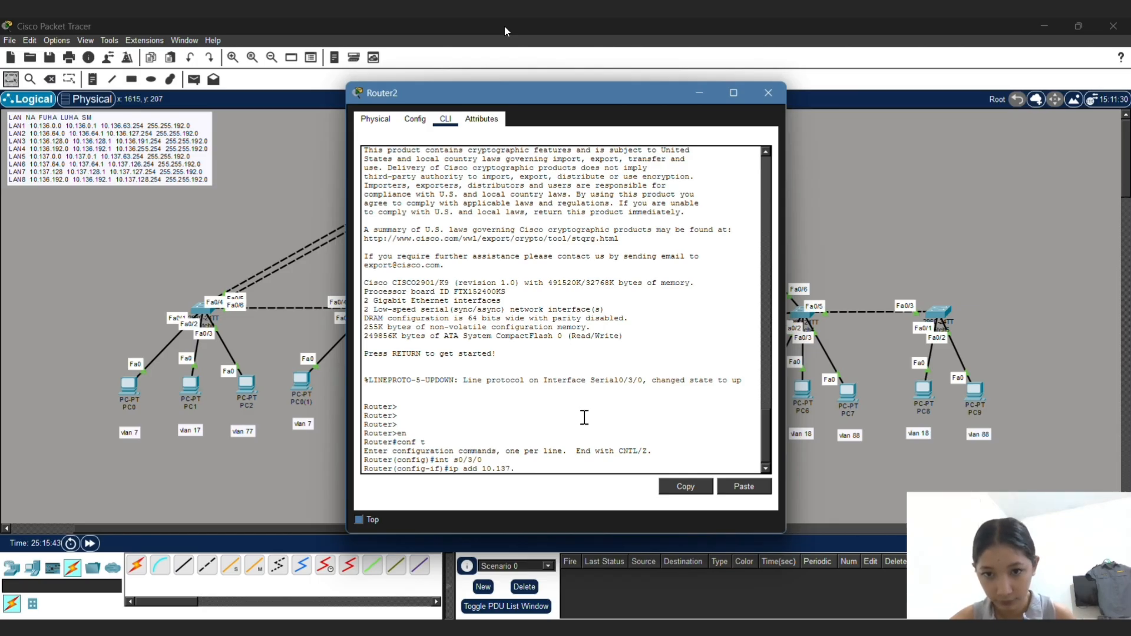
type("12")
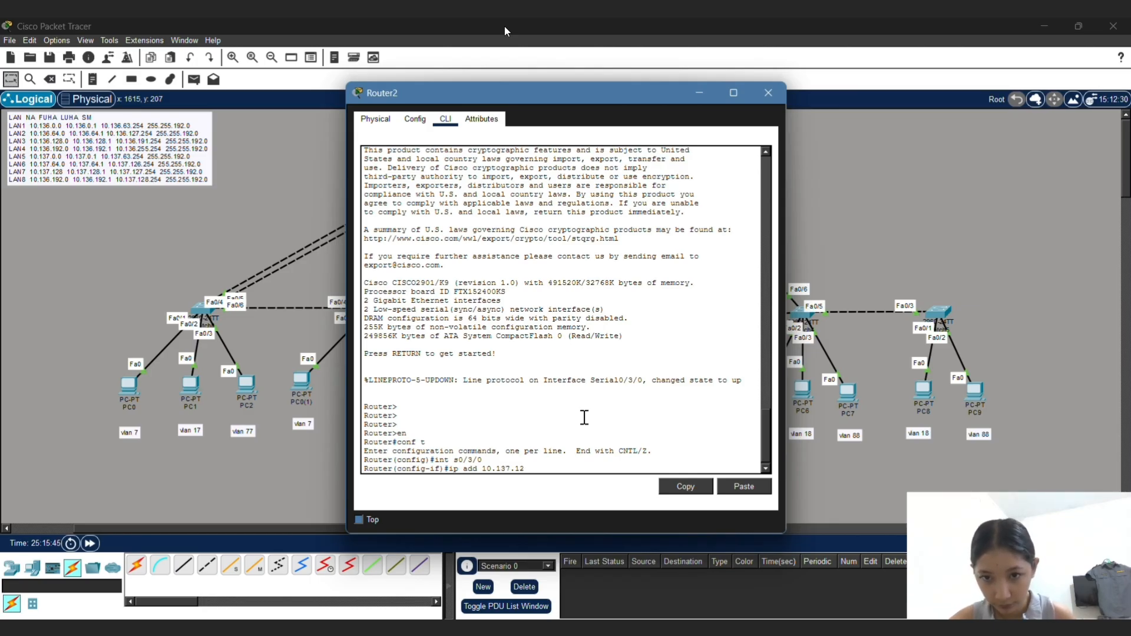
type("8.2 2")
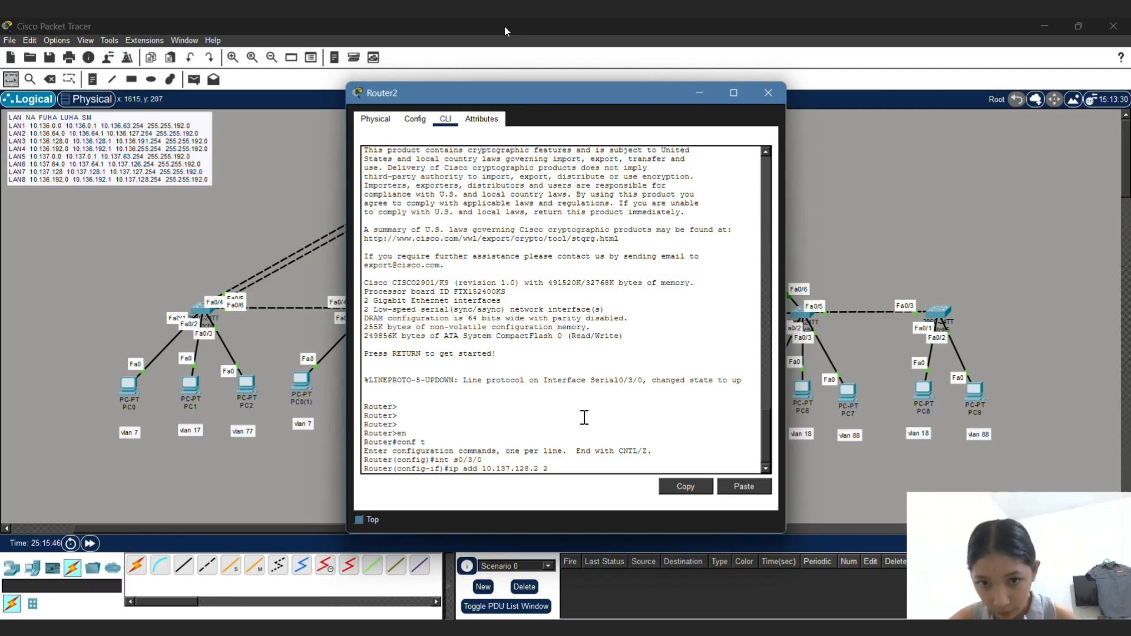
type("55.255.")
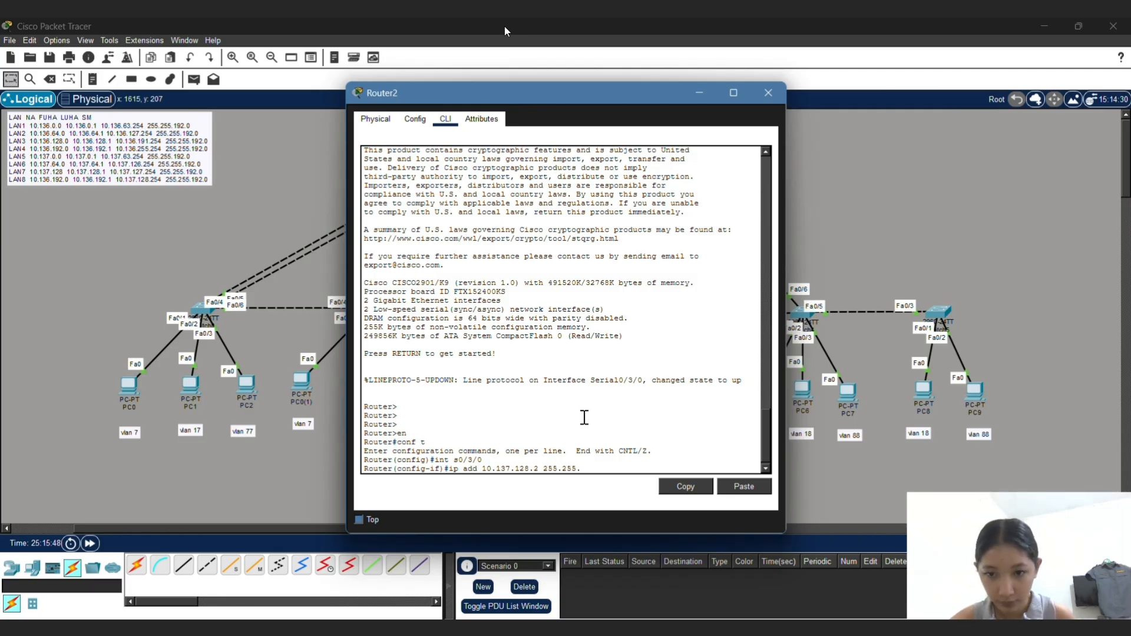
type("192.0")
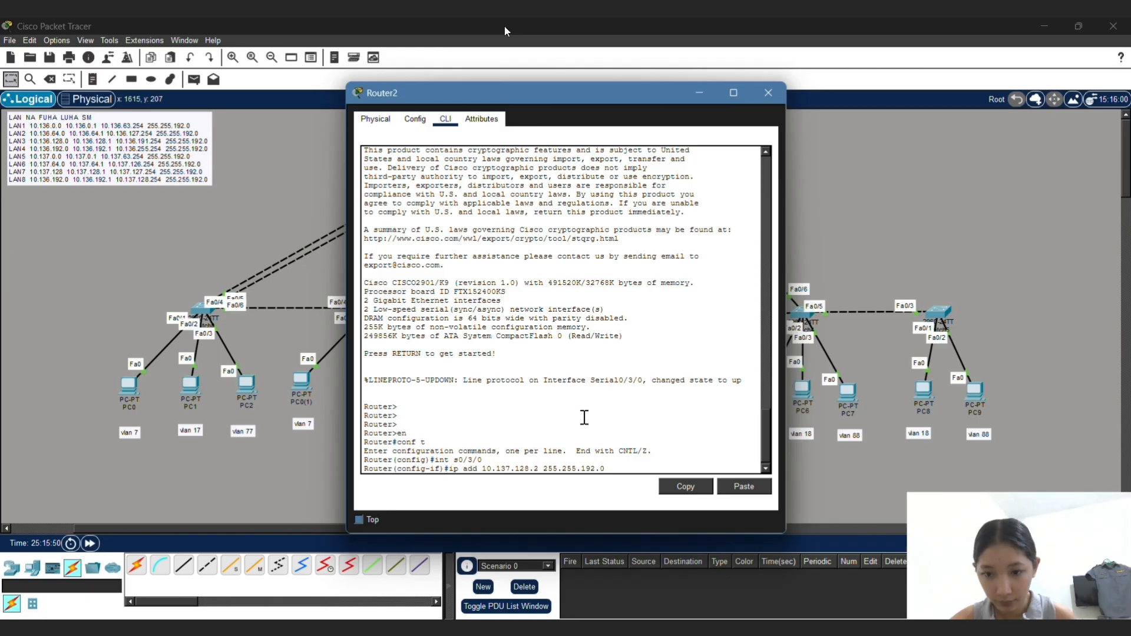
key("Return")
Step: Set a clock rate of 64000 on Router2's Serial0/3/0 and exit back to privileged mode
type("clock rate")
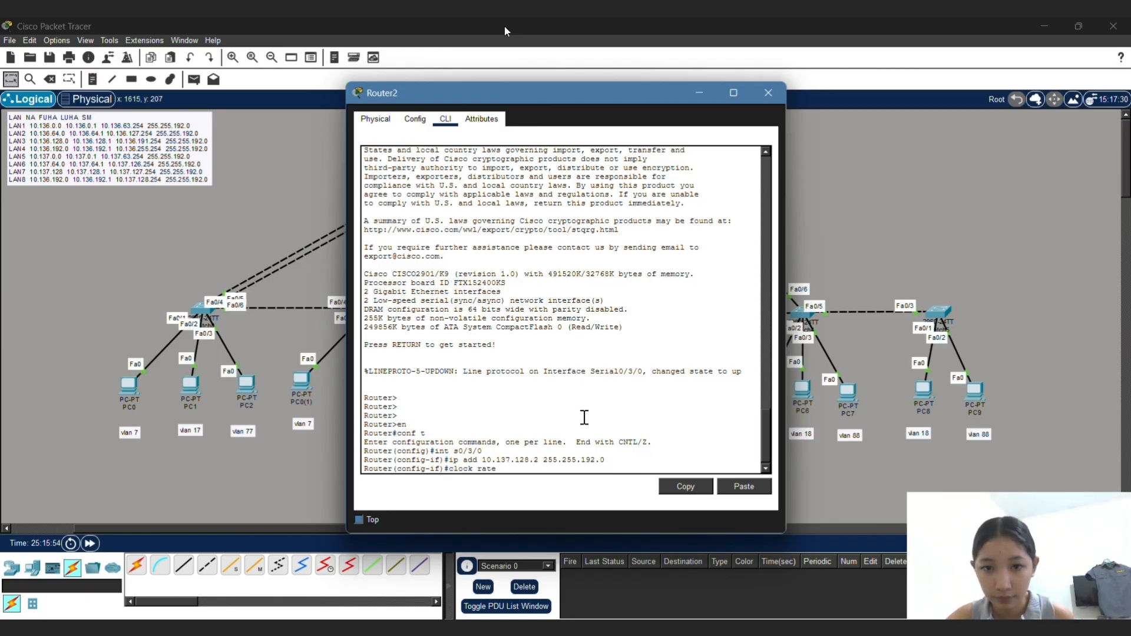
type(" 64000")
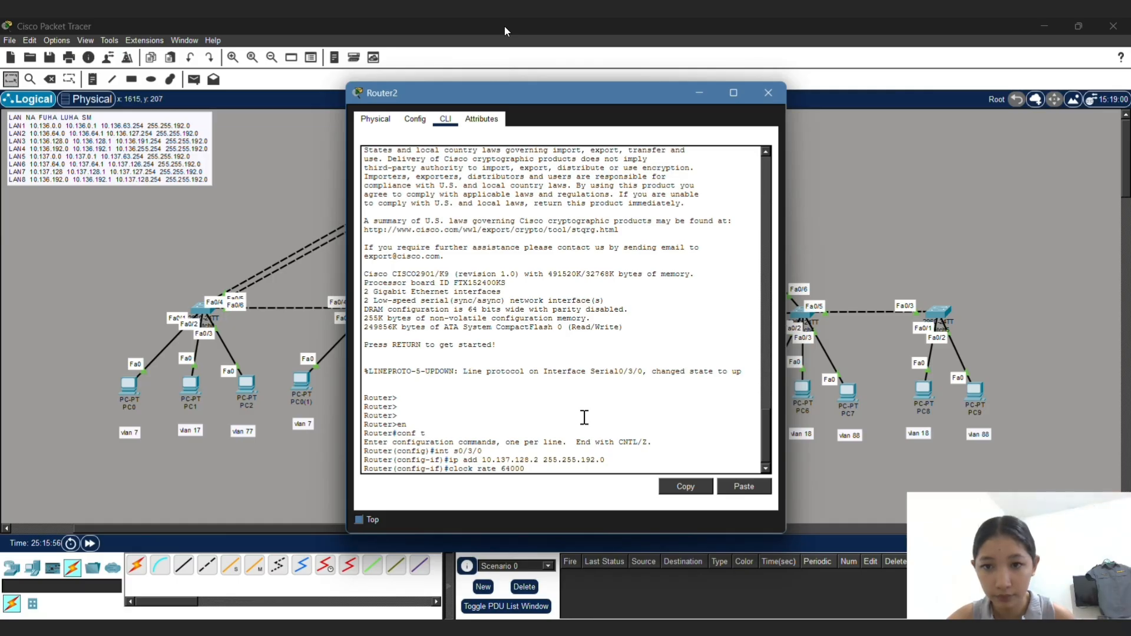
key("Return")
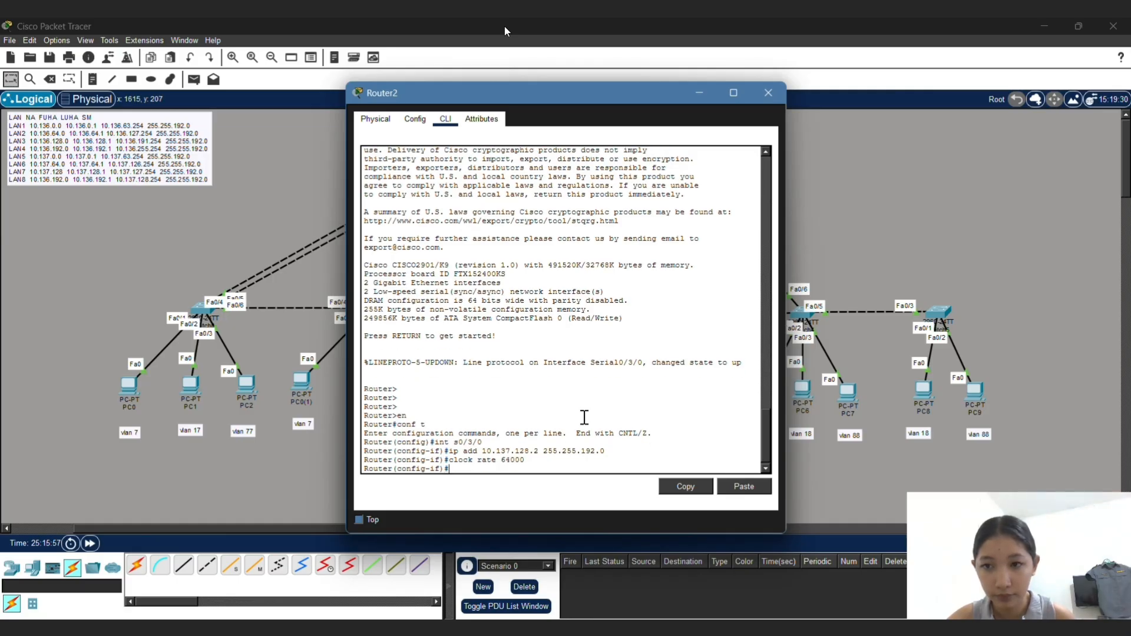
type("exit")
key("Return")
key("Return")
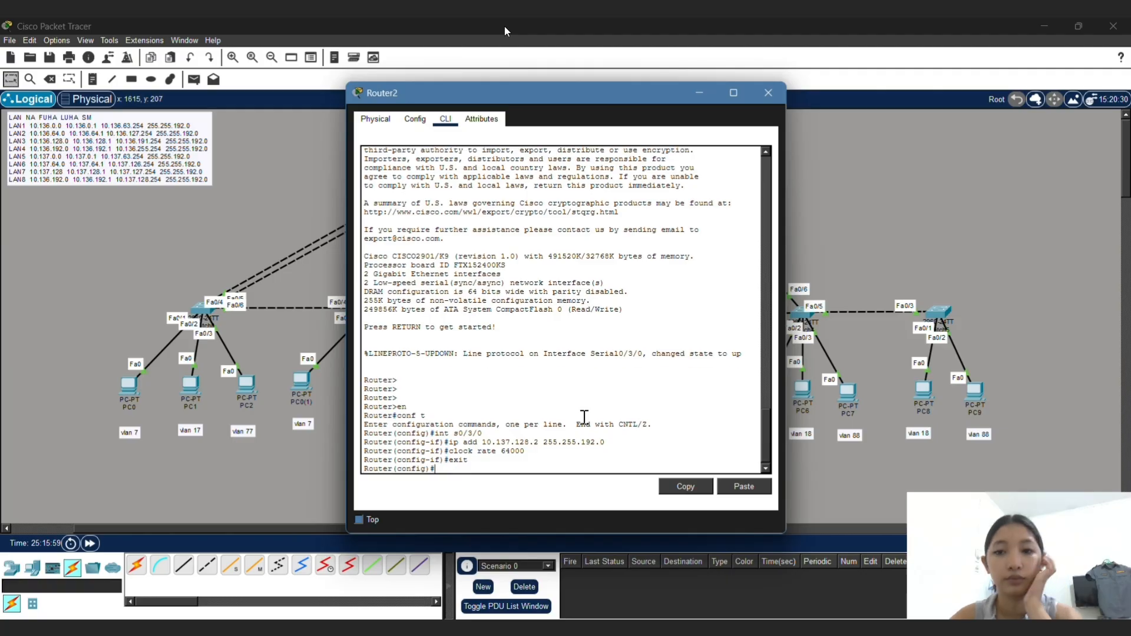
type("ex")
key("Return")
key("Return")
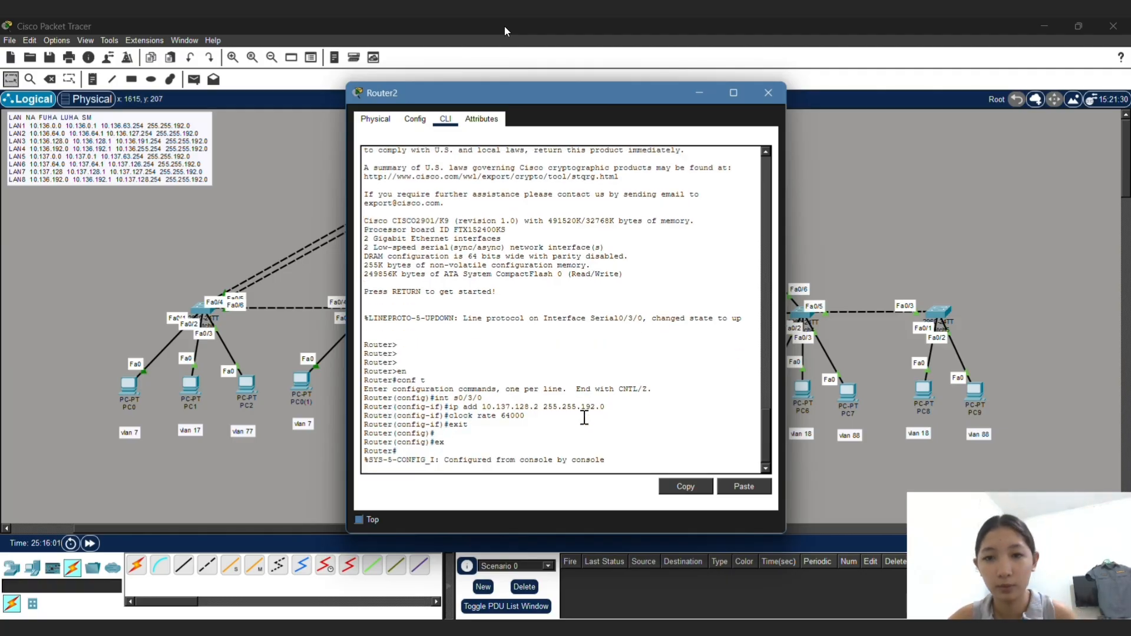
Step: Ping 10.137.128.1 from Router2 to test the serial link, and close the router's window
type("ping")
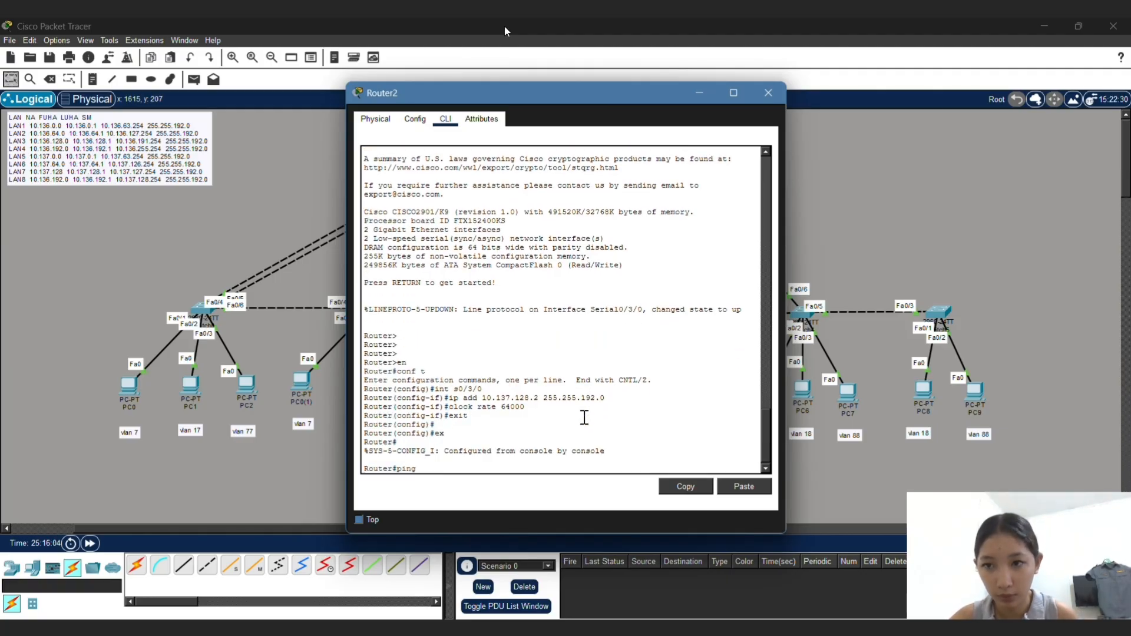
type(" 10.137")
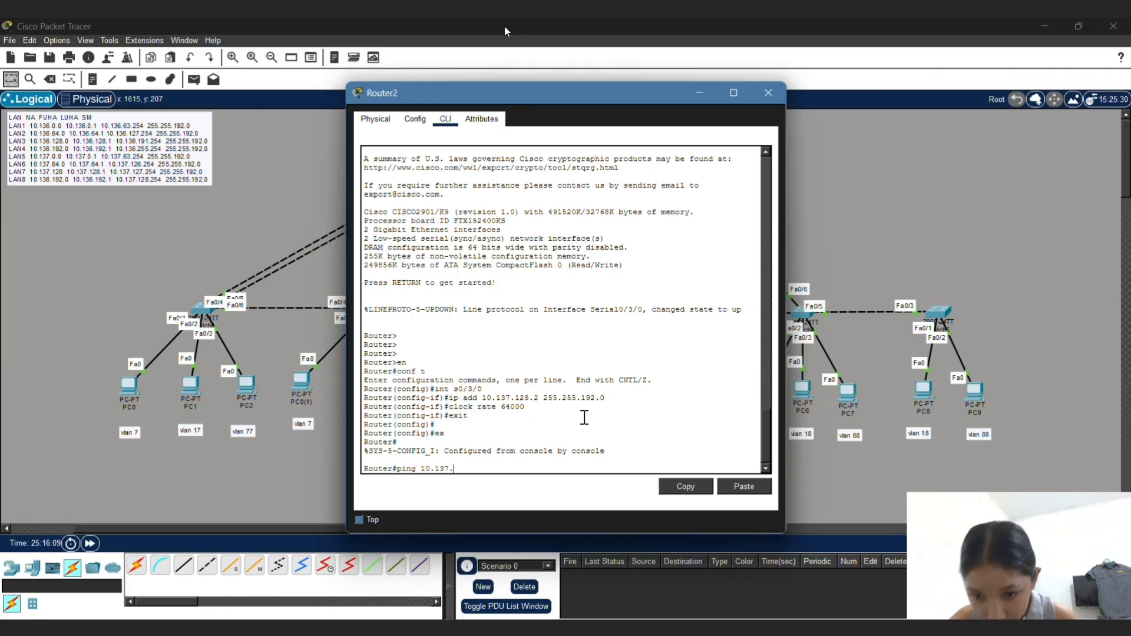
type(".128")
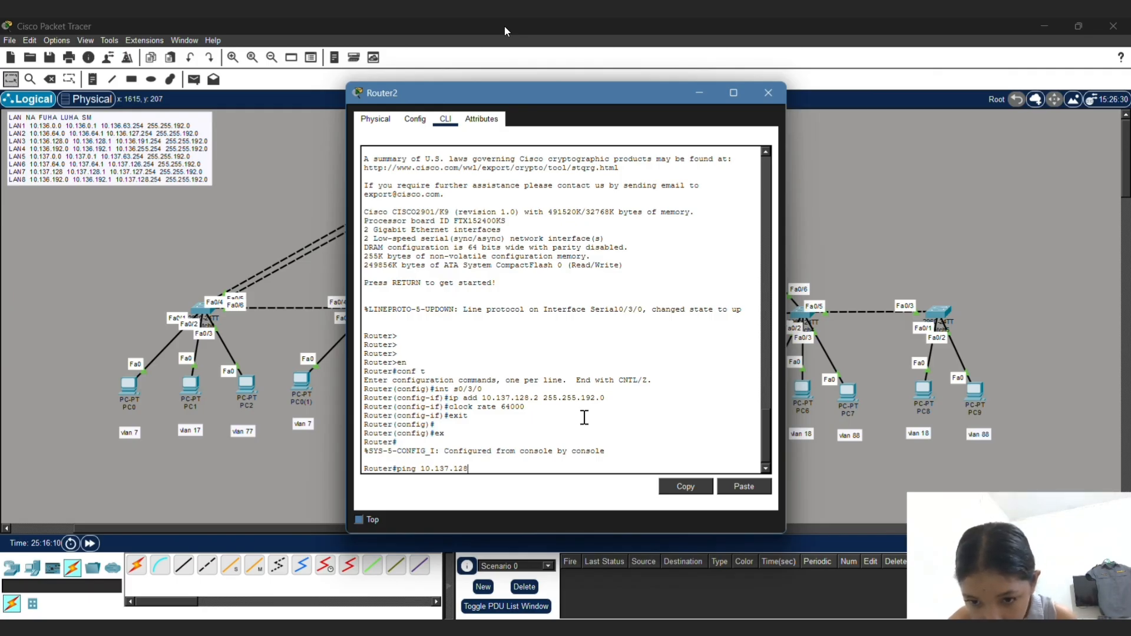
type(".1")
key("Return")
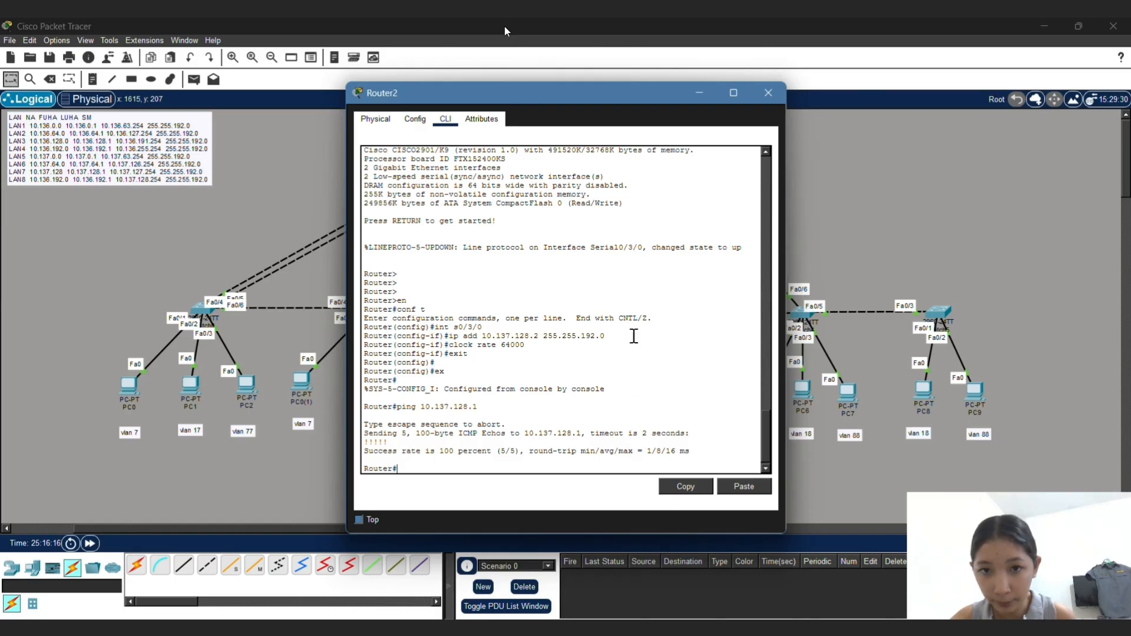
left_click(758, 99)
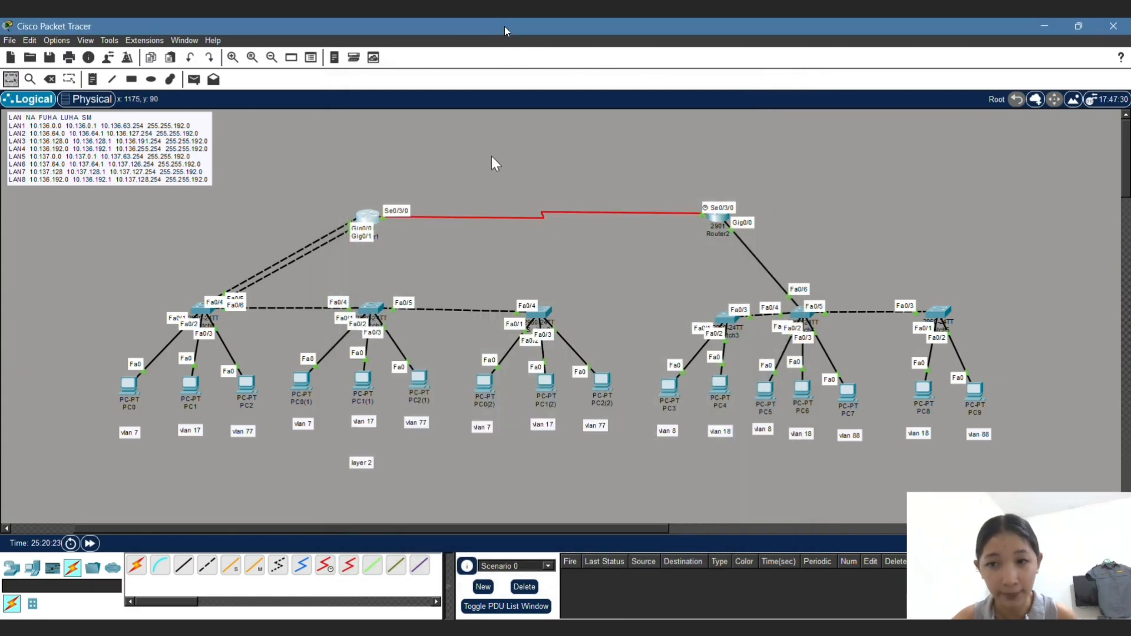
Step: Open Router1's command line and enter global configuration mode
left_click(361, 221)
left_click(487, 429)
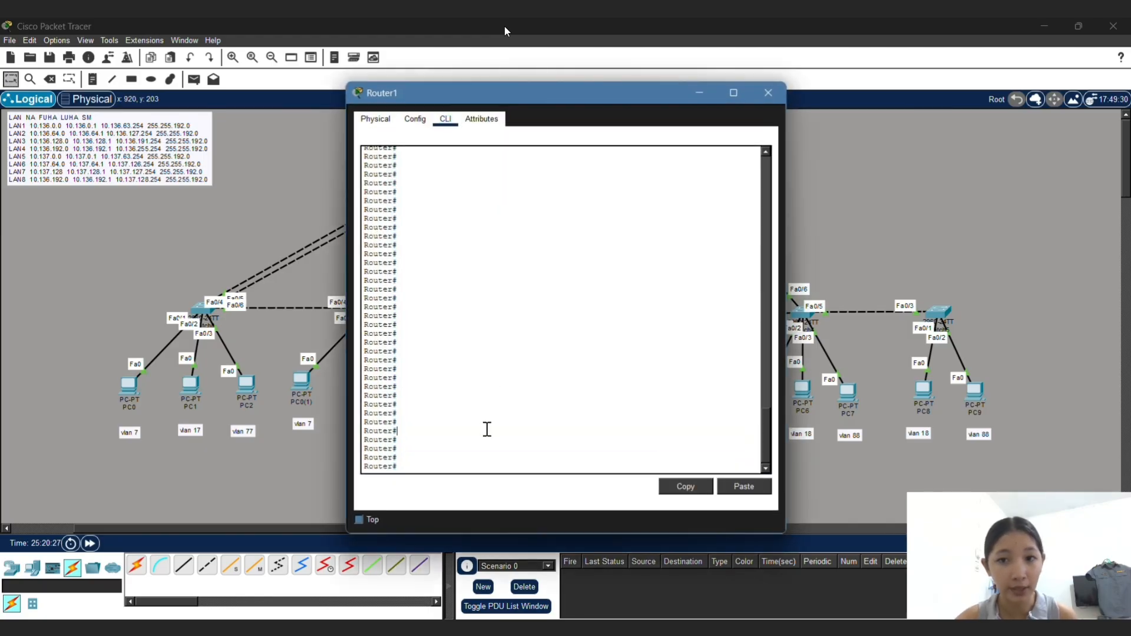
type("c")
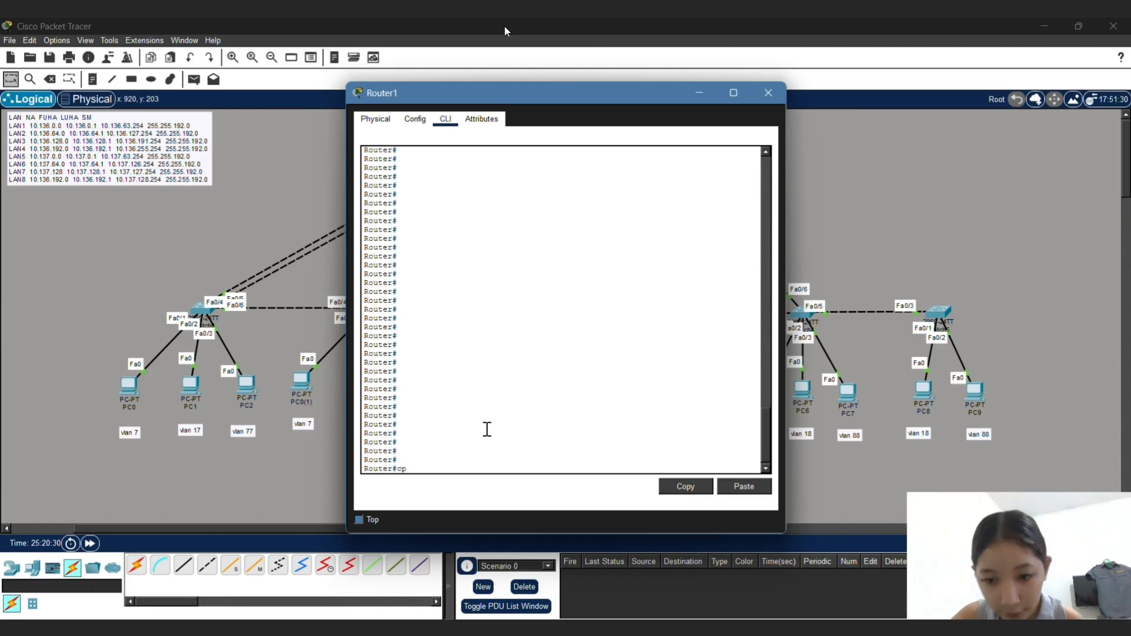
type("ofn")
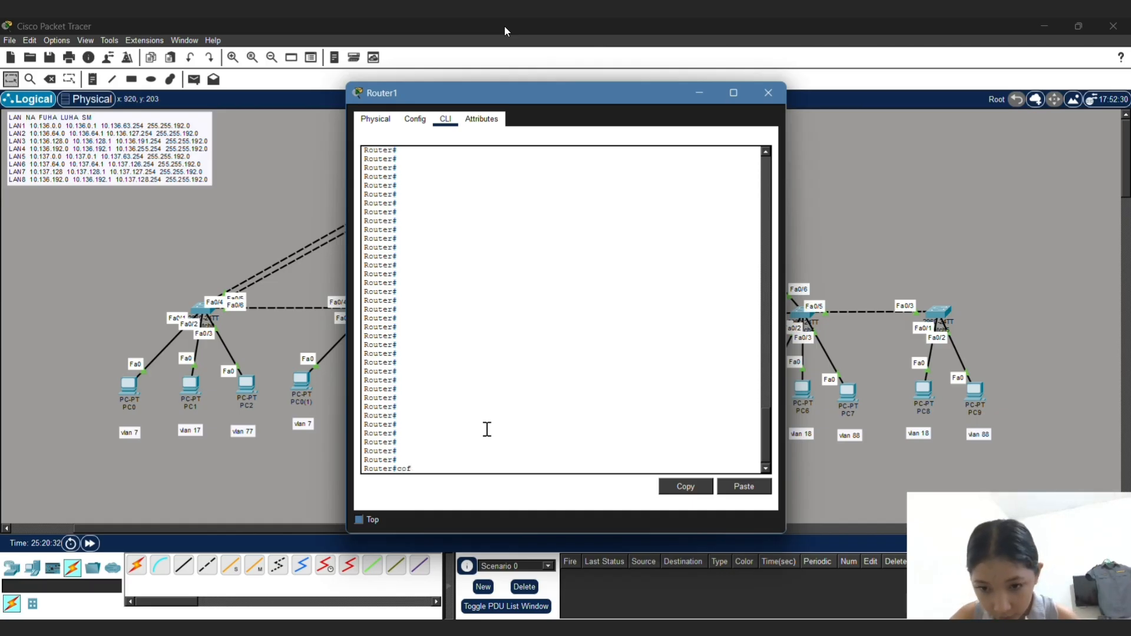
key("BackSpace")
type("nf t")
key("Return")
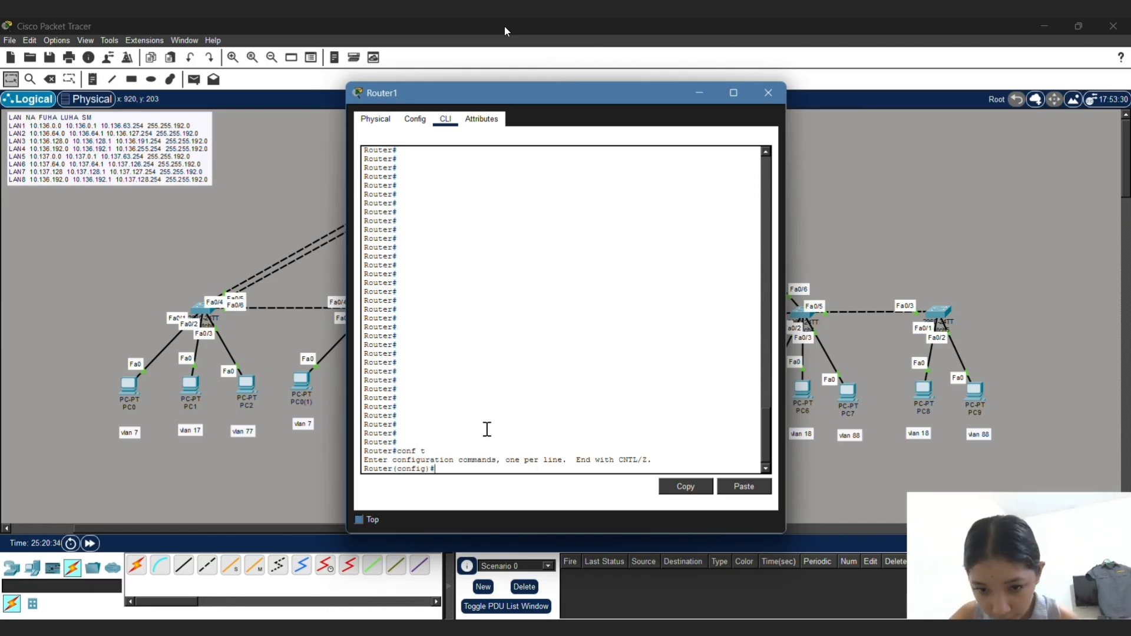
Step: Add a static route on Router1 to network 10.136.192.0 with mask 255.255.192.0 via next hop 10.137.128.2
type("ip route")
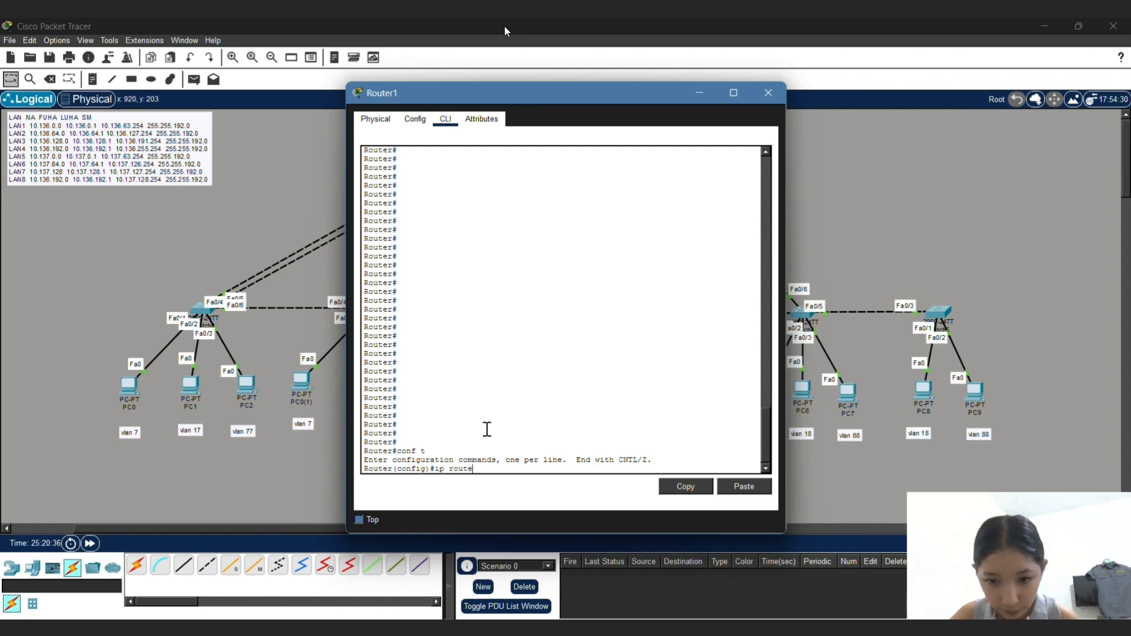
type(" 10")
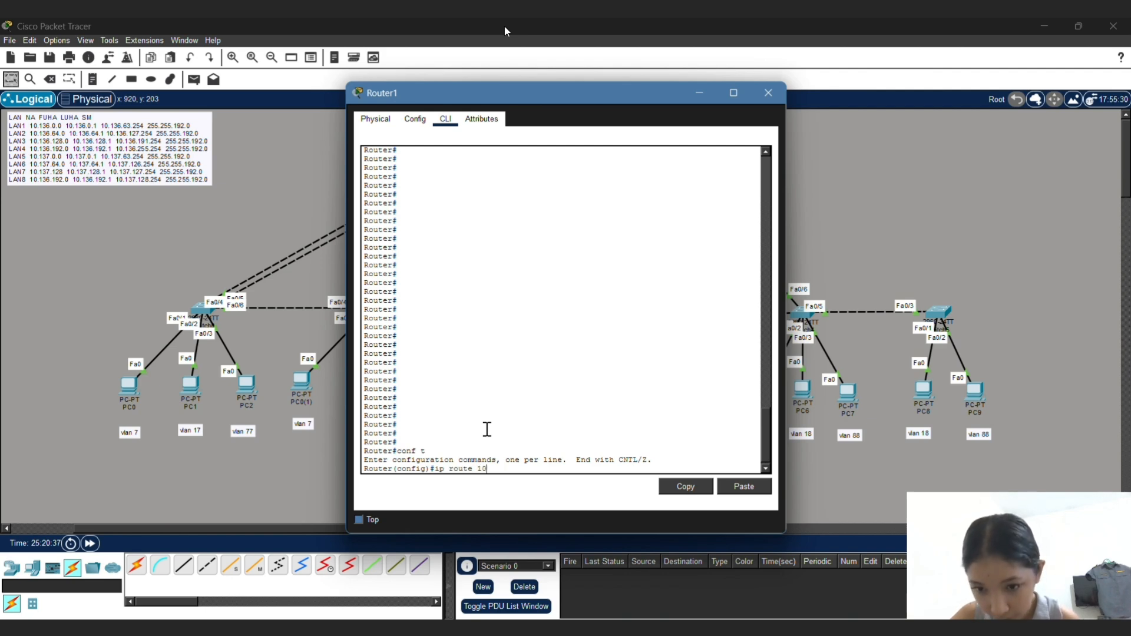
type("/")
key("BackSpace")
type(".")
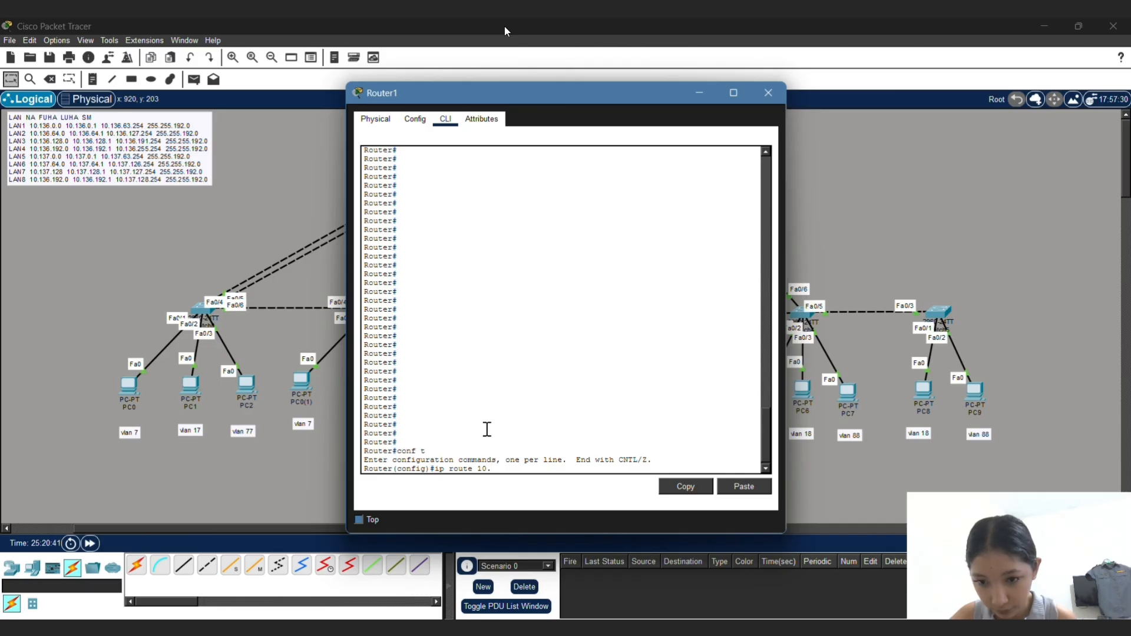
type("1")
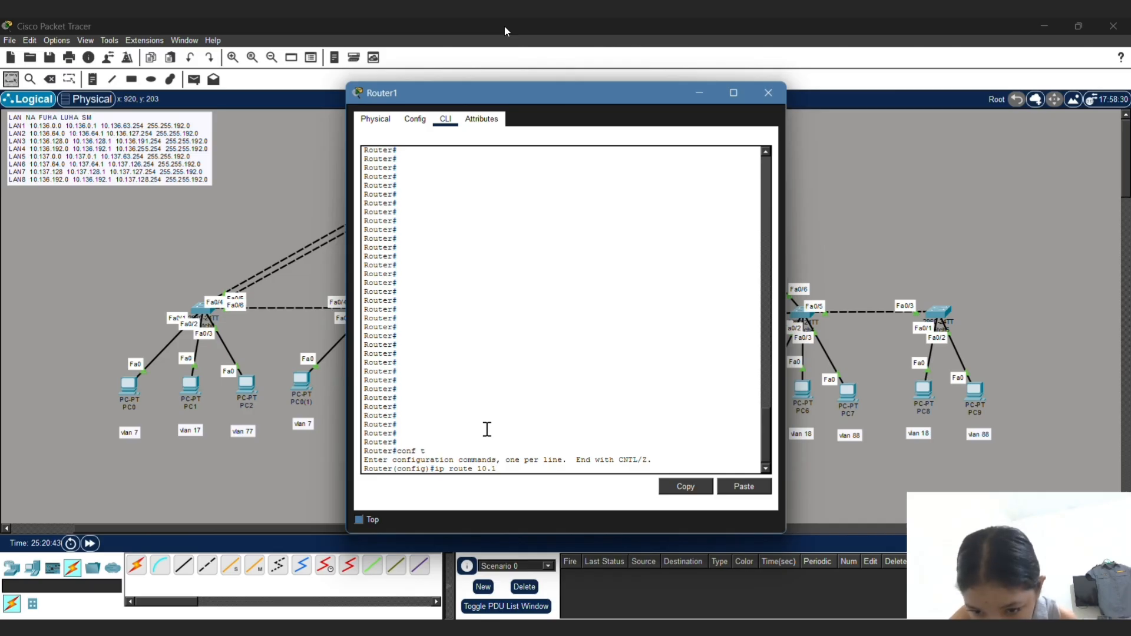
type("36.19")
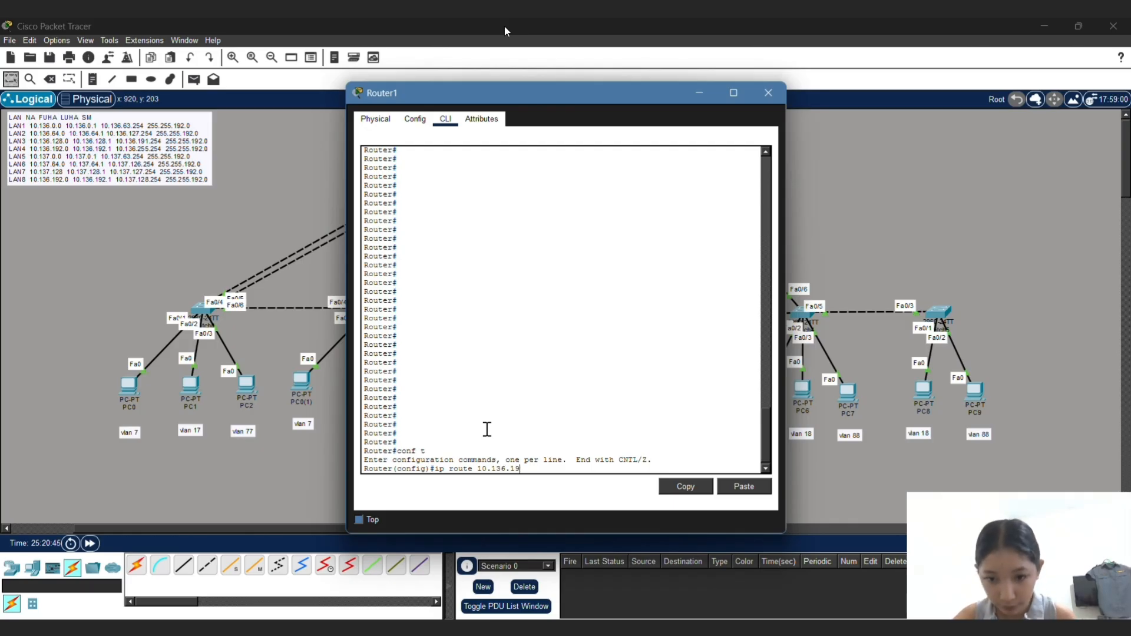
type("2.0")
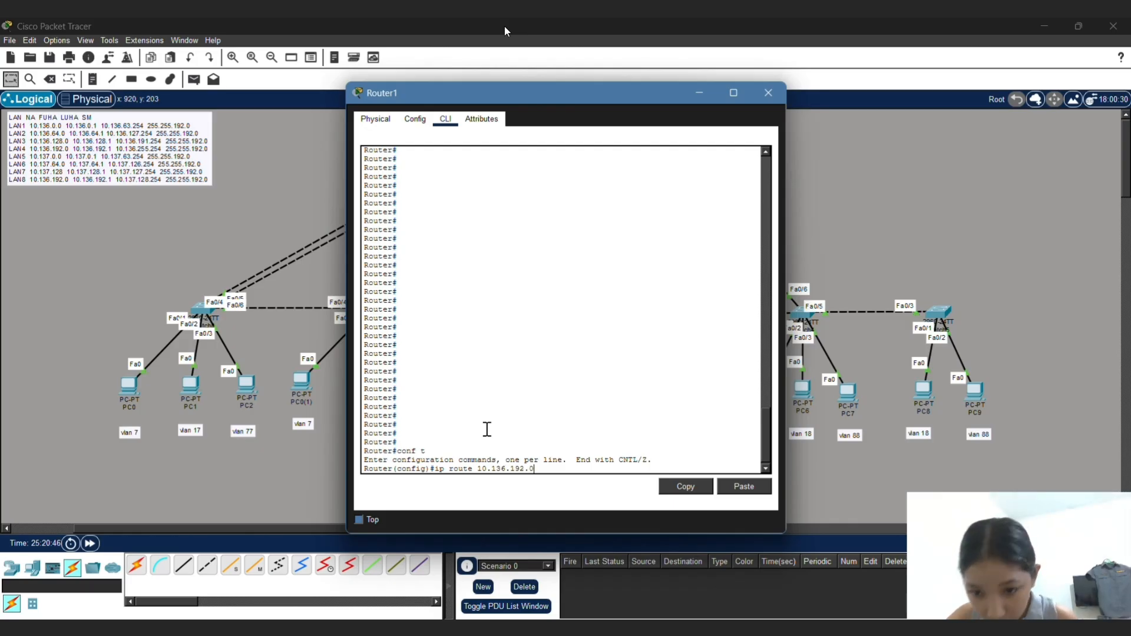
type(" 255.255")
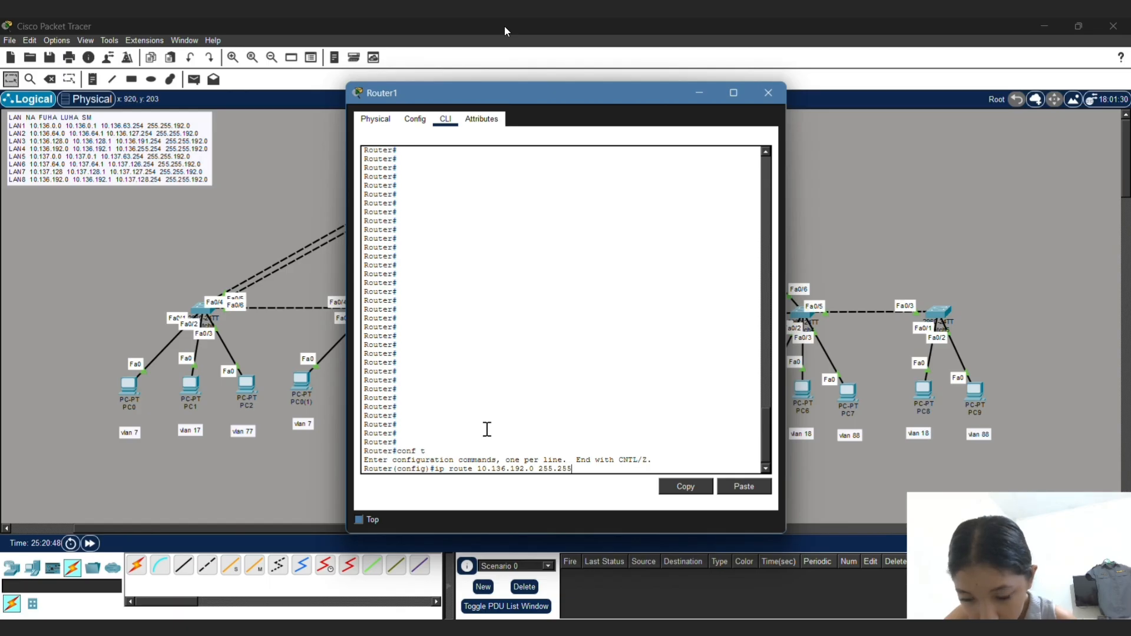
type(".192.0")
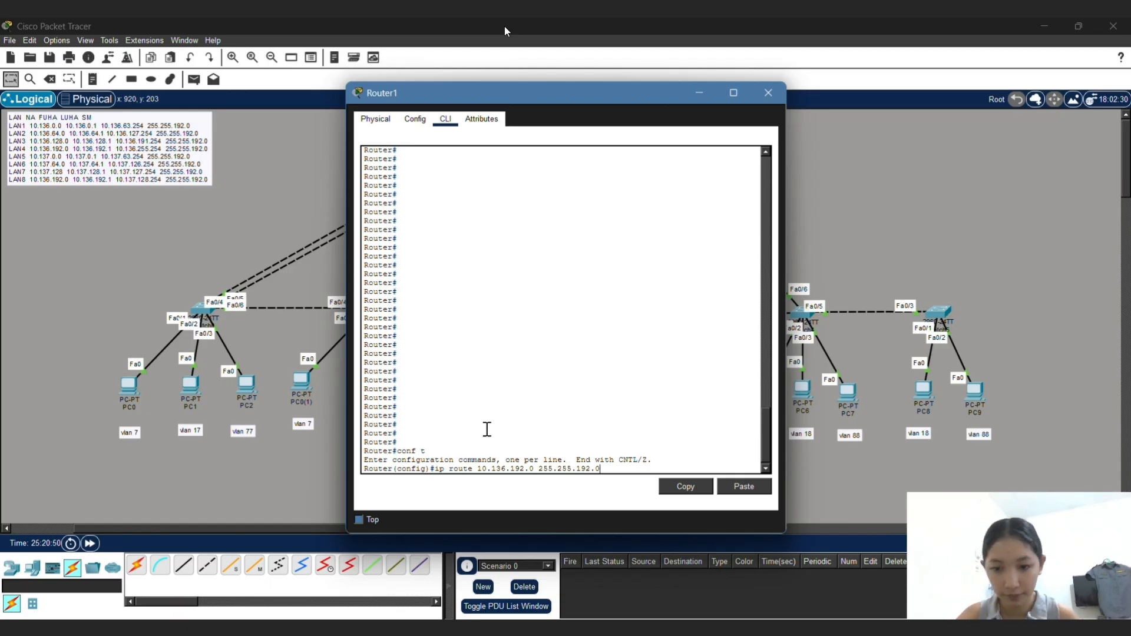
type(" 2")
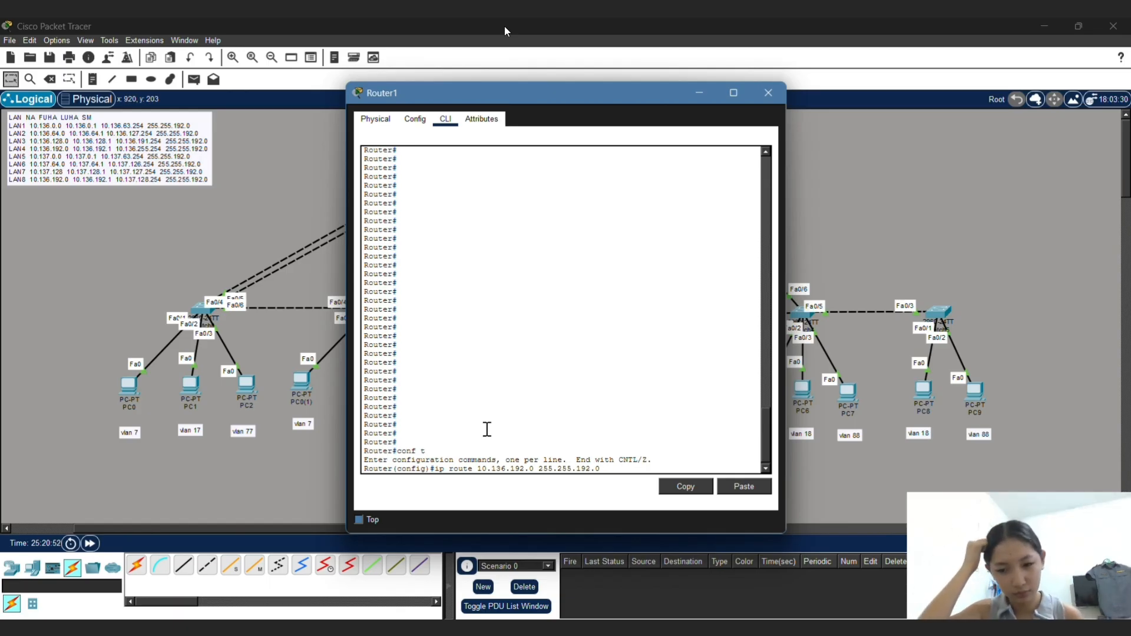
type(" 10")
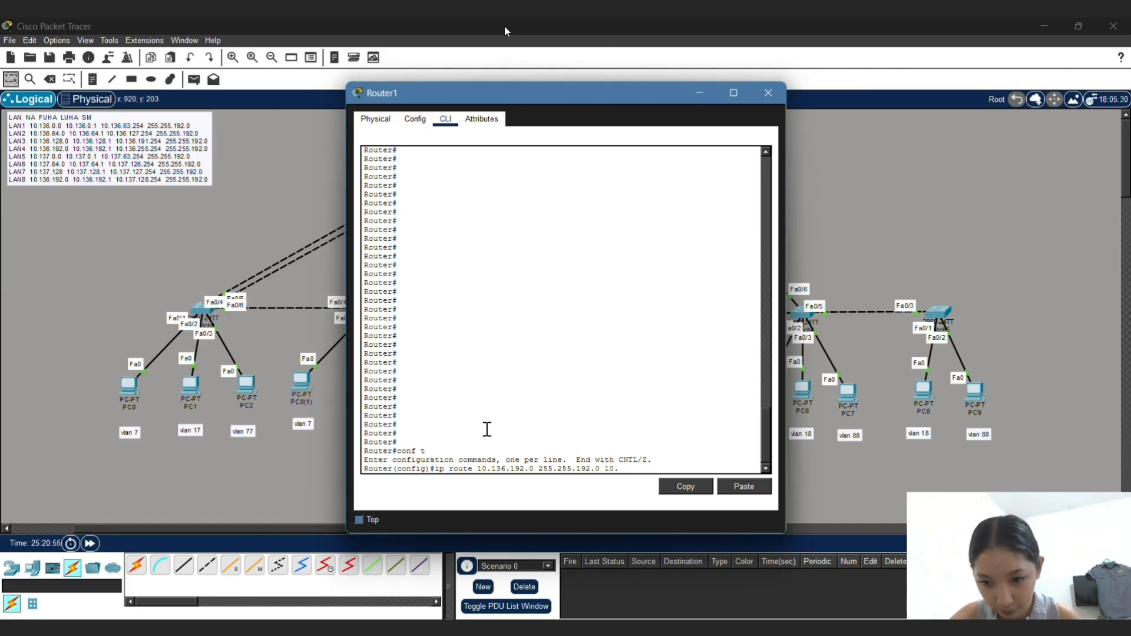
type(".147.1")
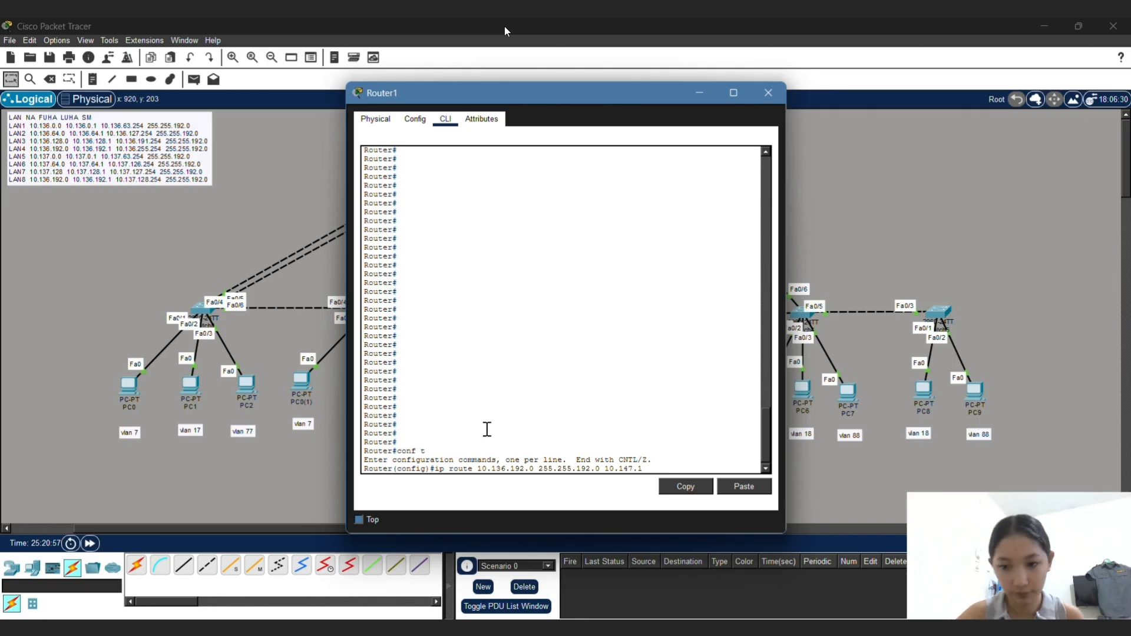
key("BackSpace")
key("BackSpace")
key("BackSpace")
key("BackSpace")
type("3")
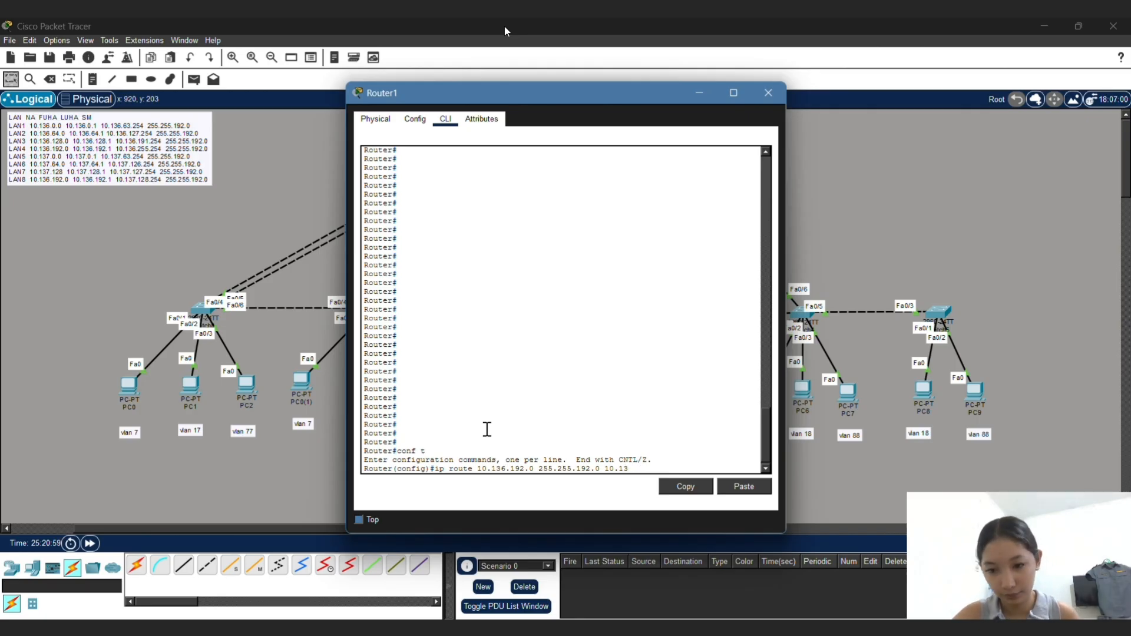
type("7.")
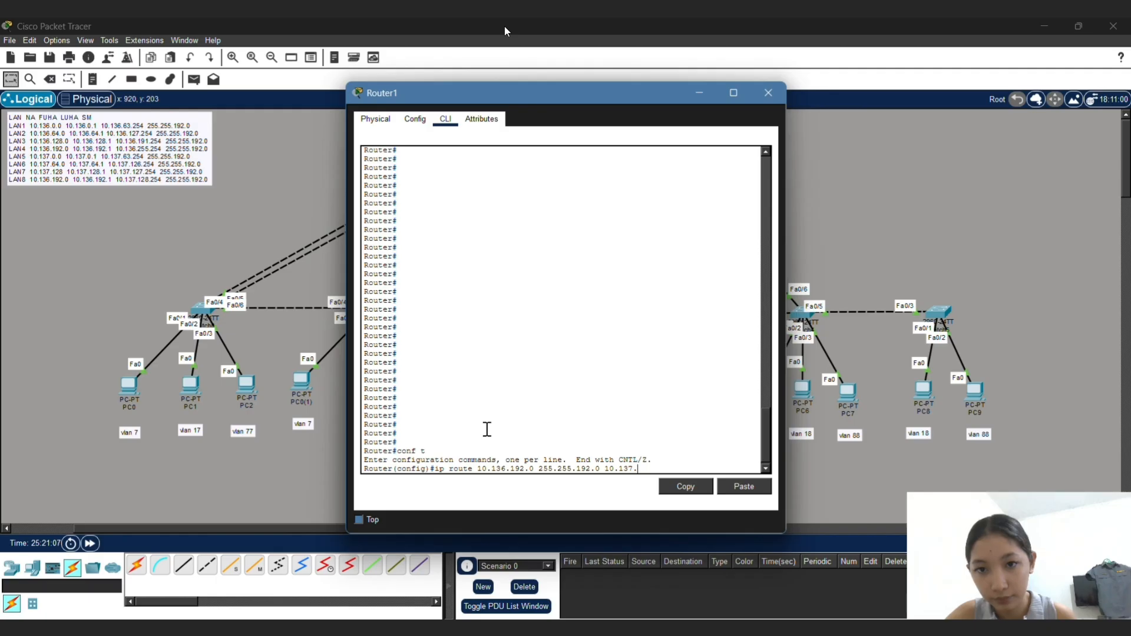
type("128.")
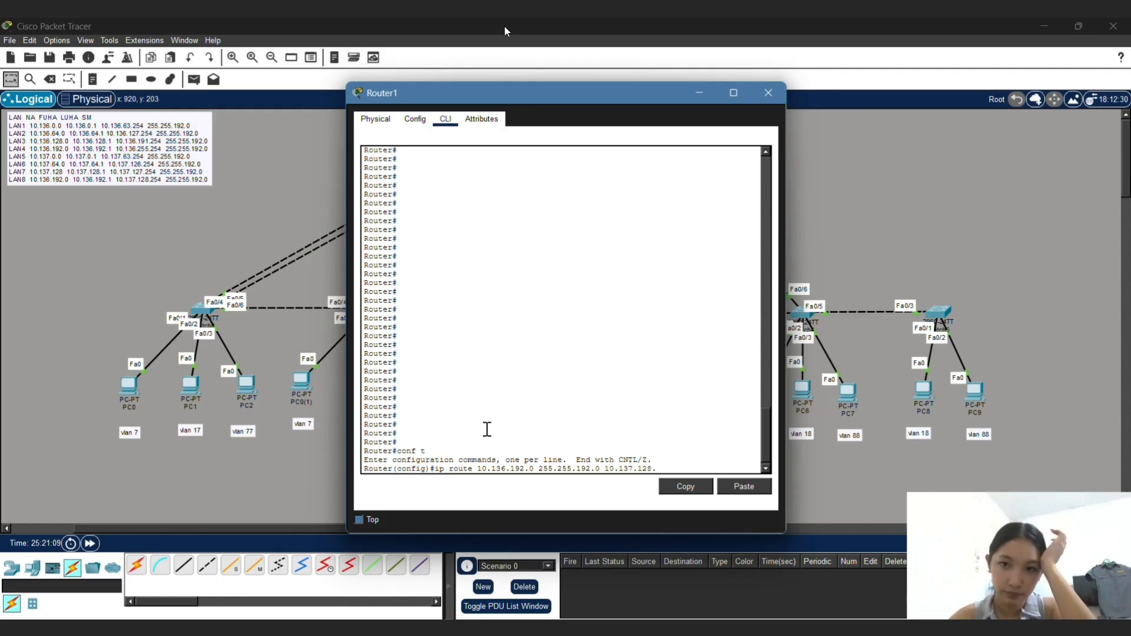
type("2")
key("Return")
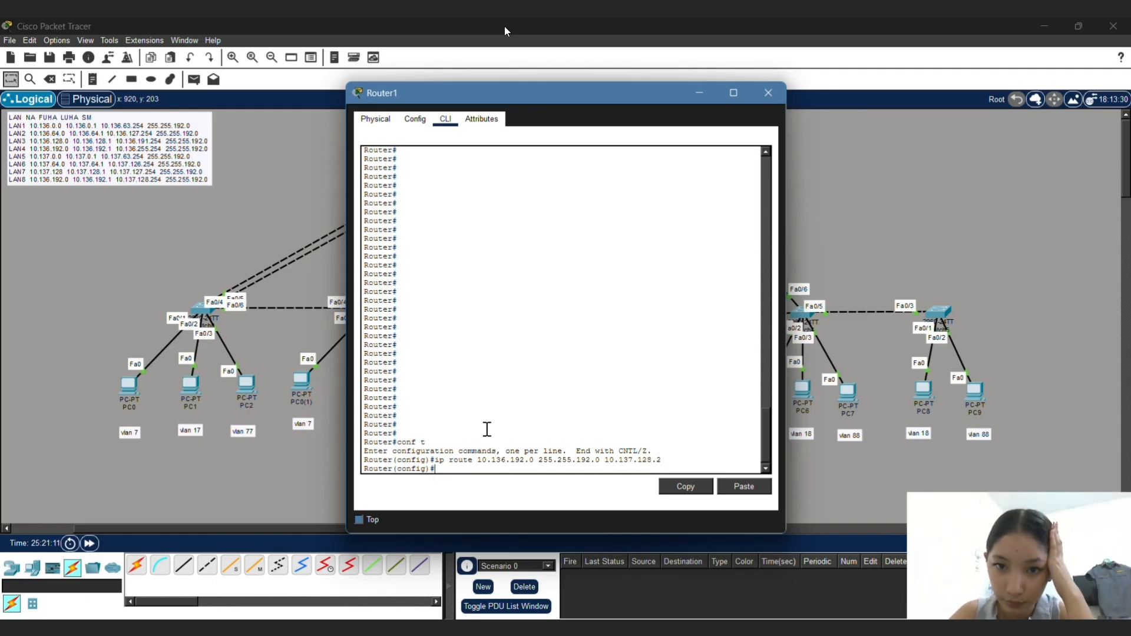
Step: Add a static route on Router1 to network 10.137.0.0 with mask 255.255.192.0 via next hop 10.137.128.2
type("ip route")
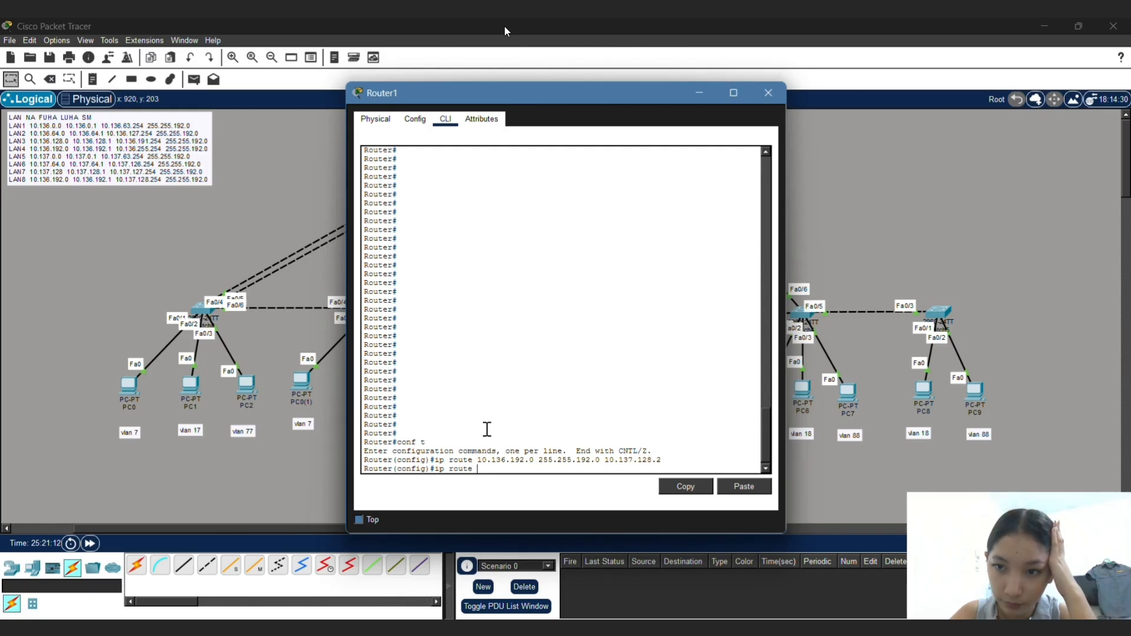
type(" 10.")
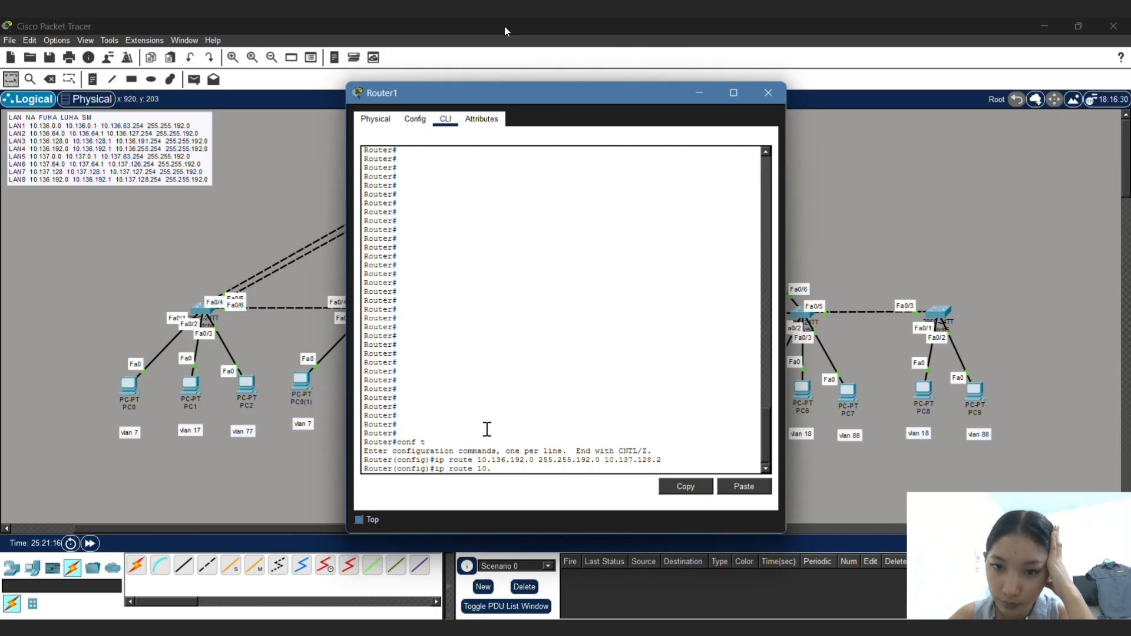
type("1")
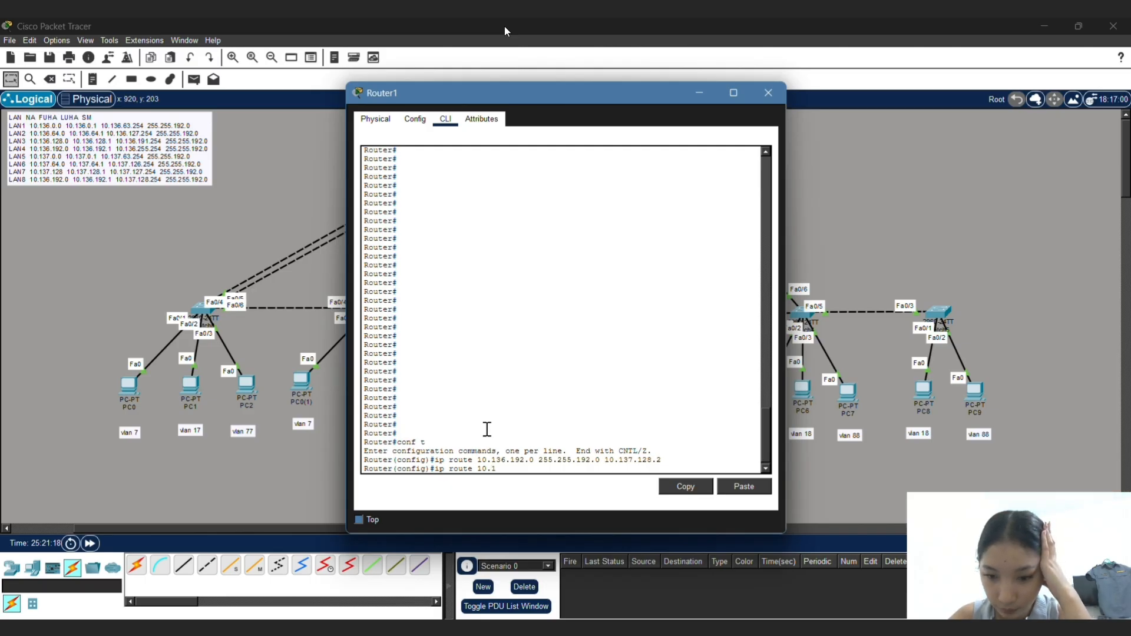
type("37.0")
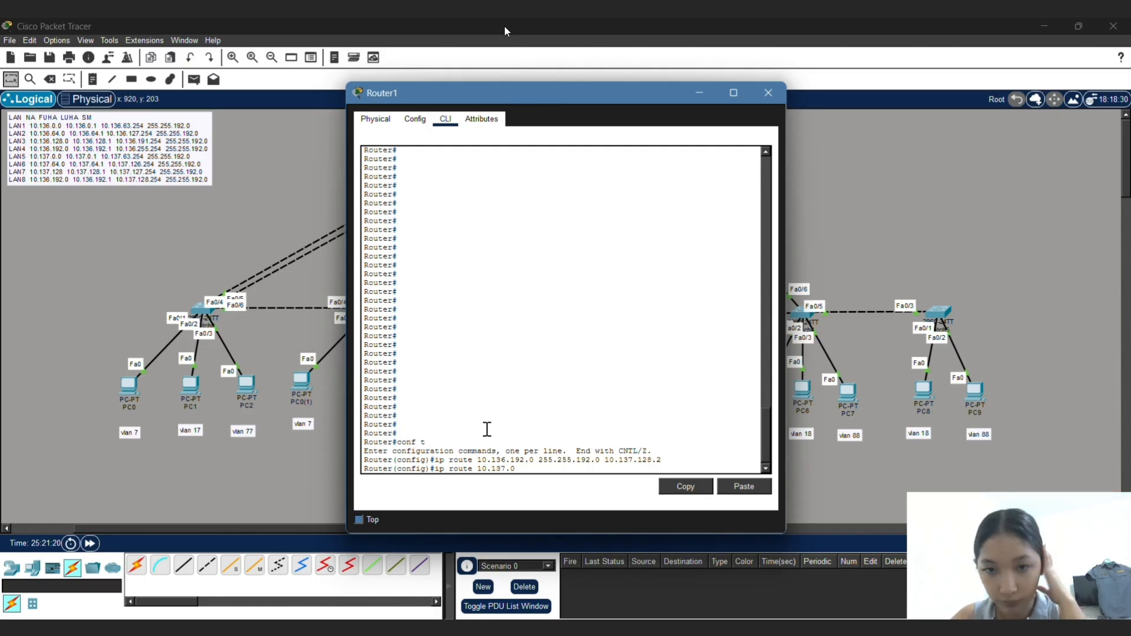
type(".")
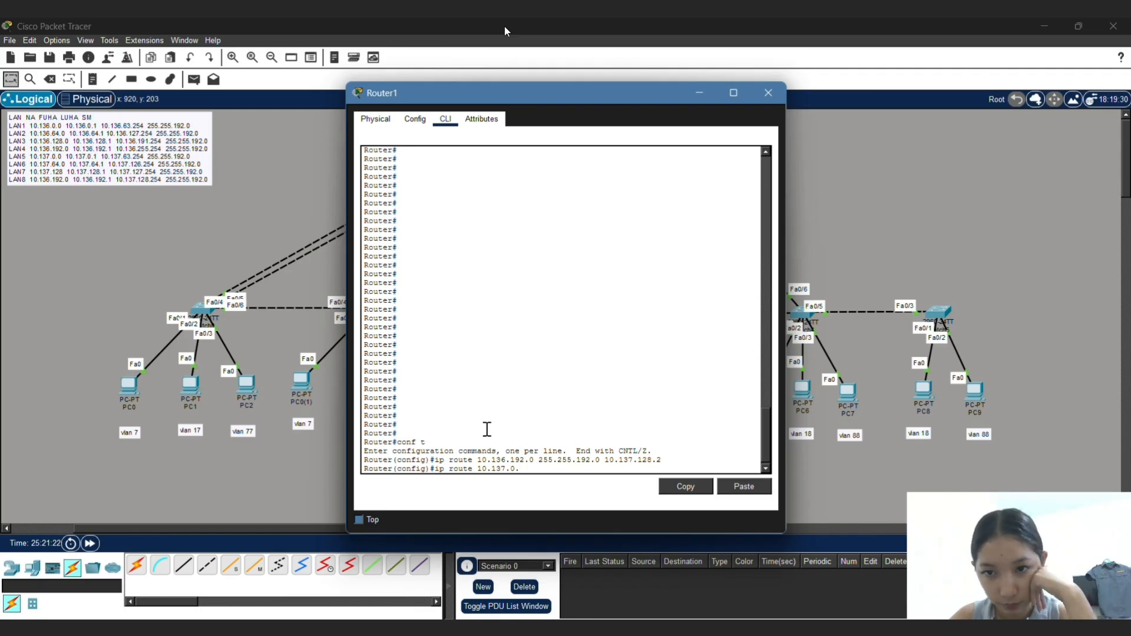
type("0 ")
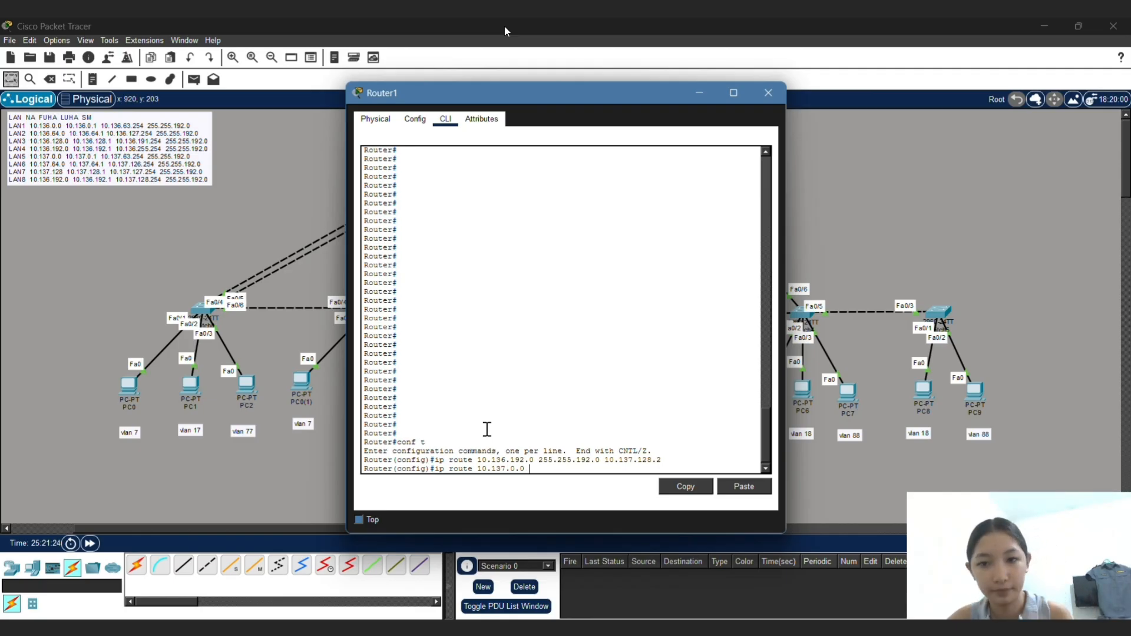
type("255.25")
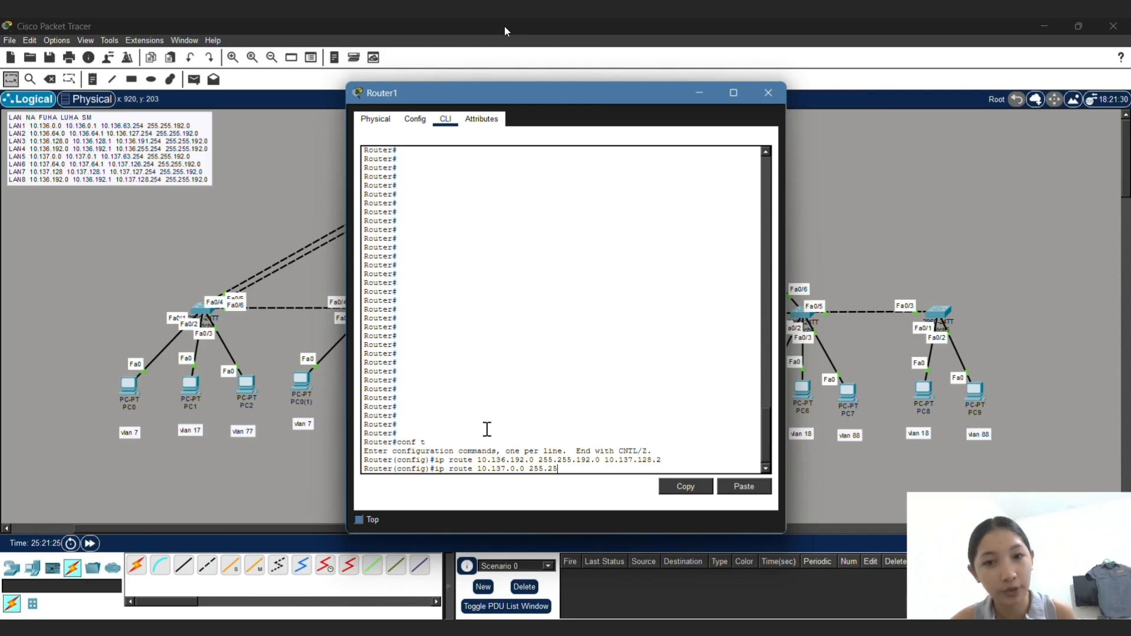
type("5.1")
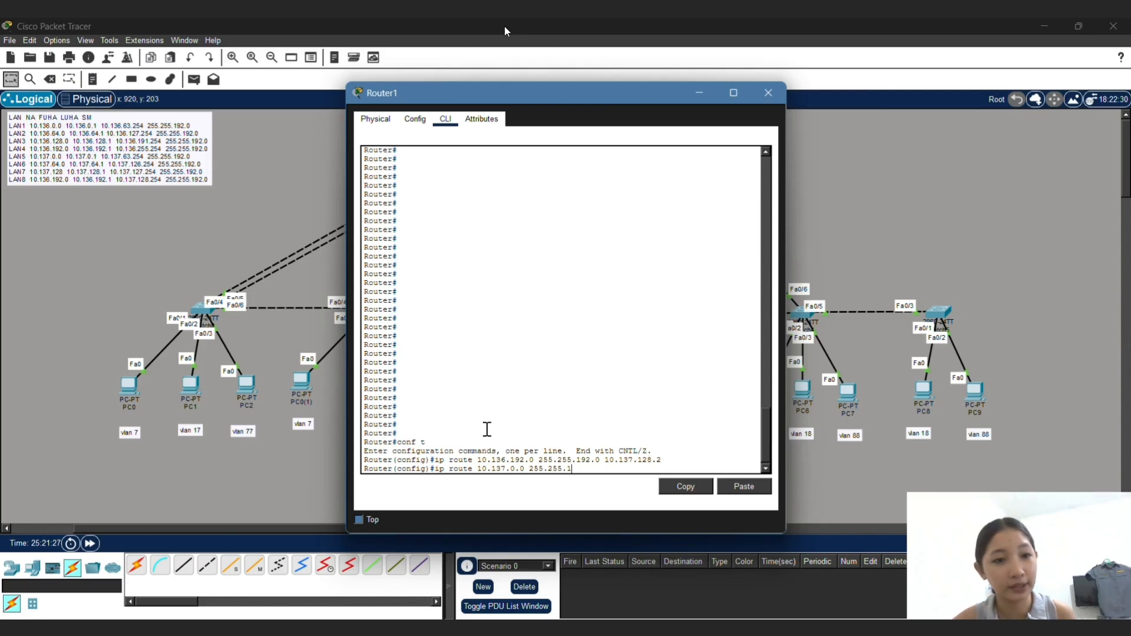
type("92")
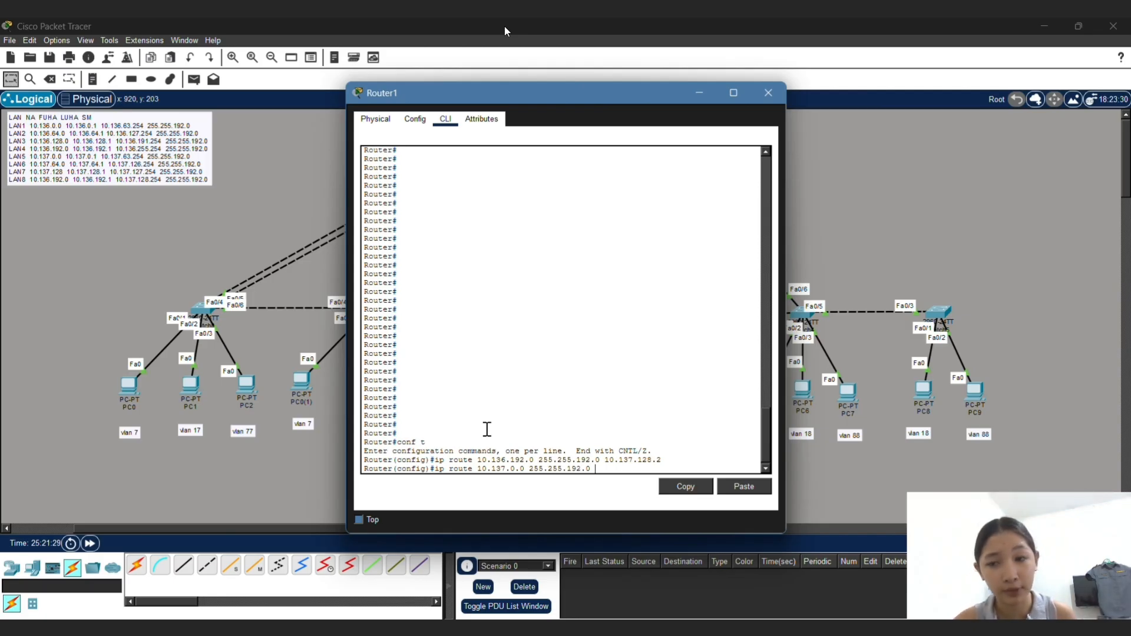
type(".0 10")
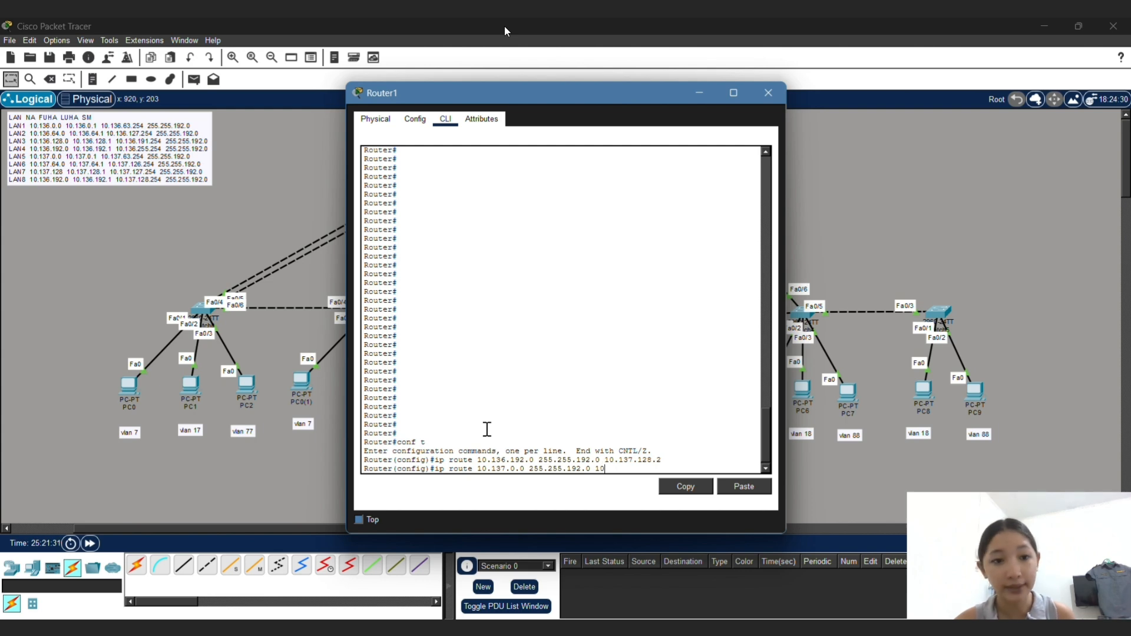
type(".13")
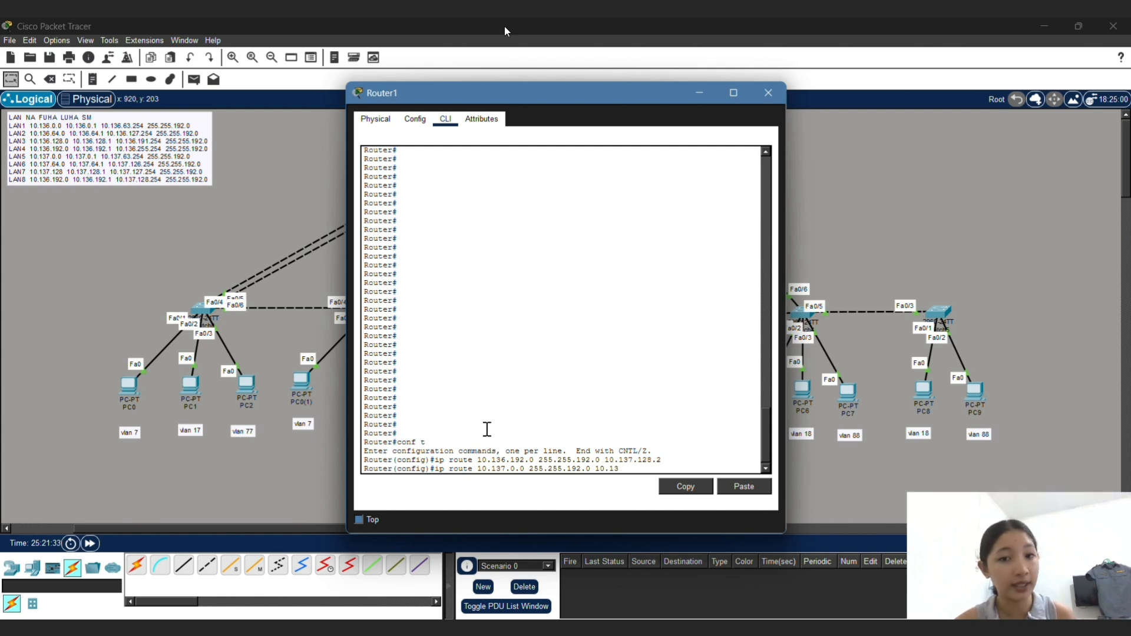
type("7.12")
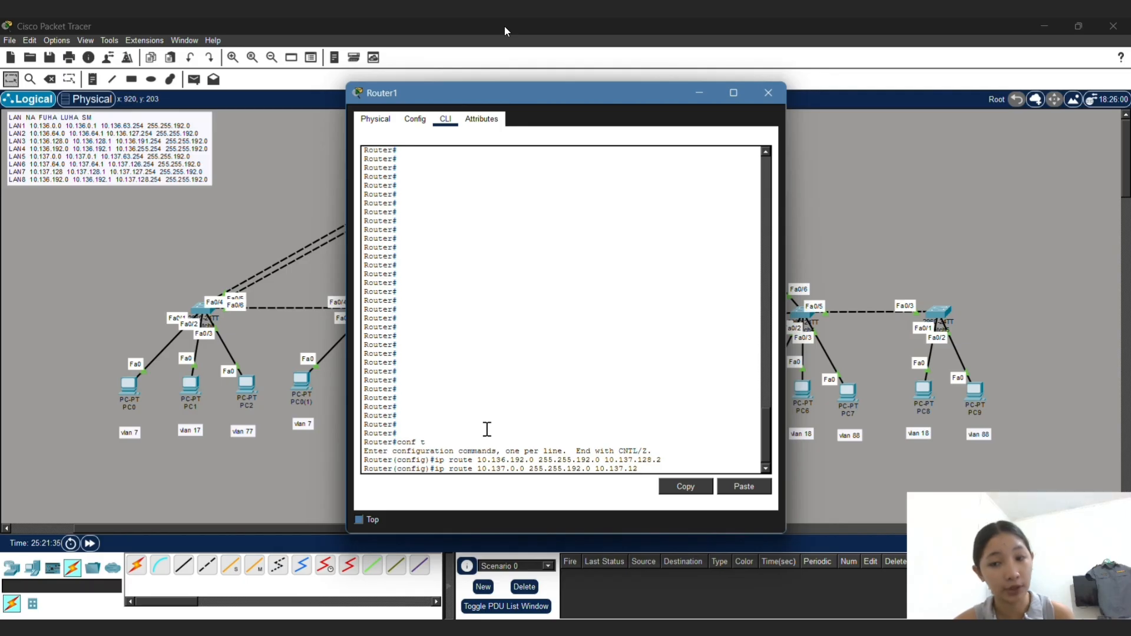
type("8.2")
key("Return")
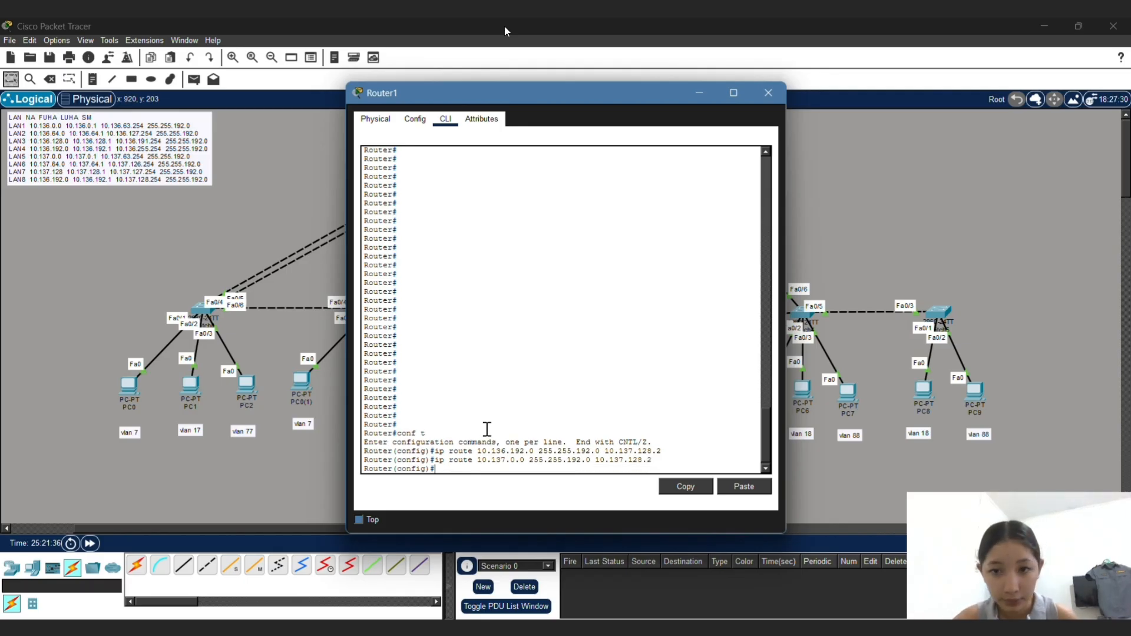
Step: Add a static route on Router1 to network 10.137.64.0 with mask 255.255.192.0 via next hop 10.137.128.2
type("ip route 10.137.")
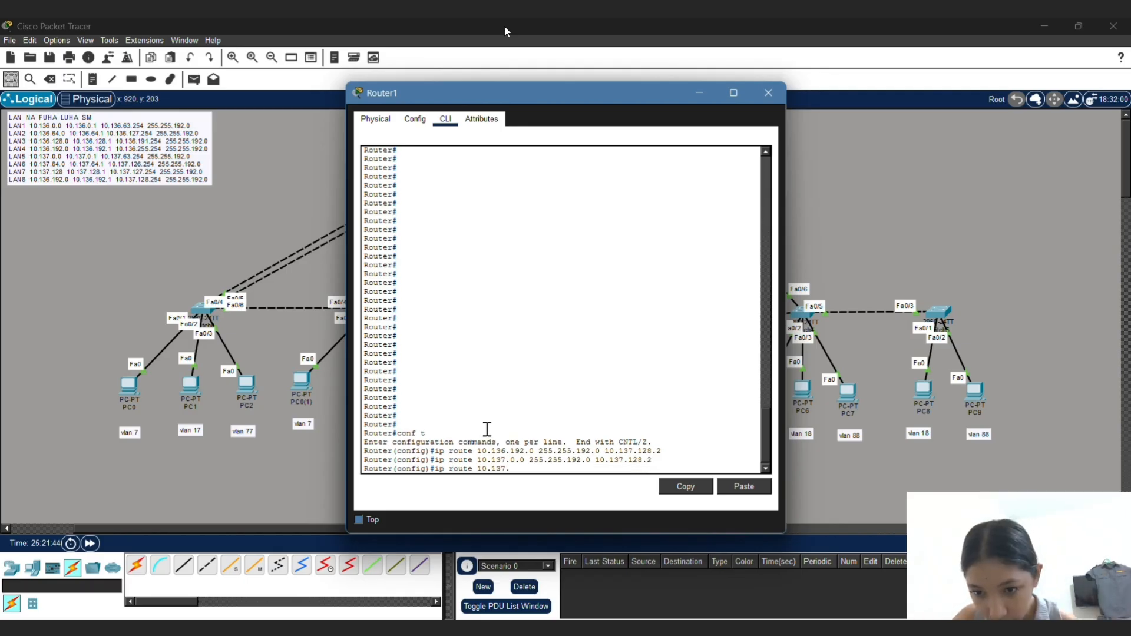
type("64.0")
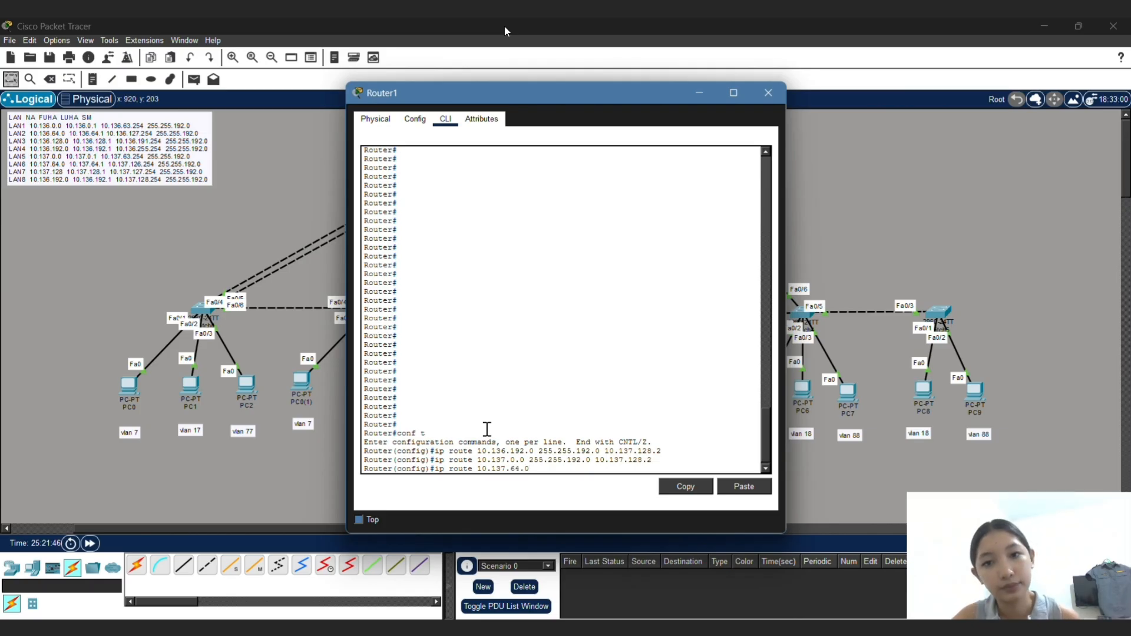
type(" 255.25")
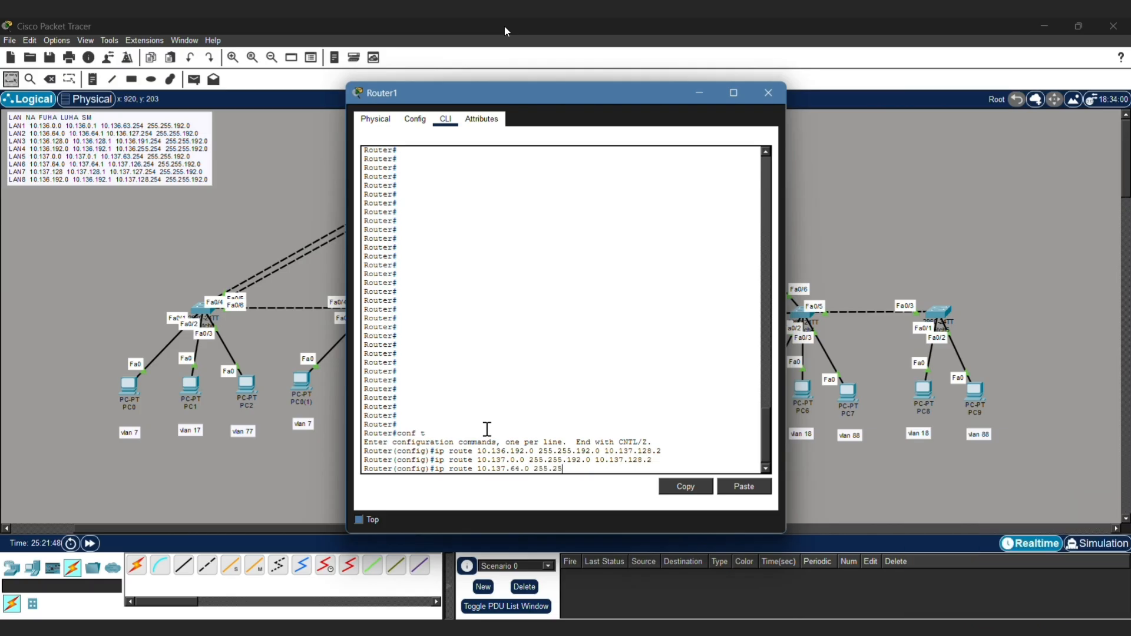
type("5.192.0 10.137.128.2")
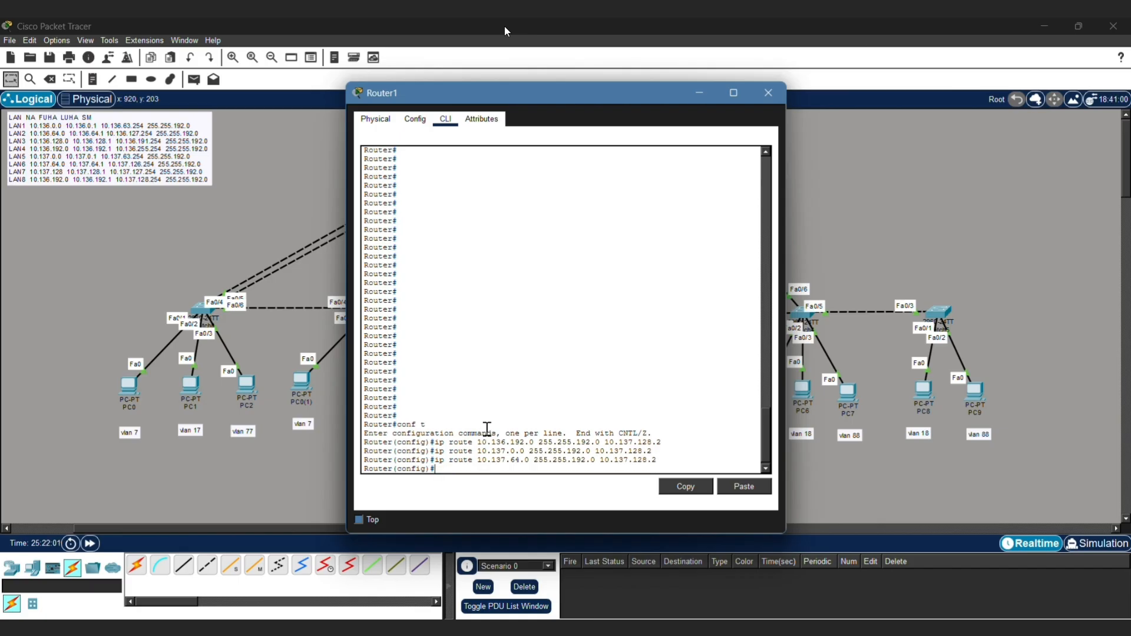
Step: Exit Router1's global configuration mode and switch from its window to Router2's command line
type("ex")
key("Return")
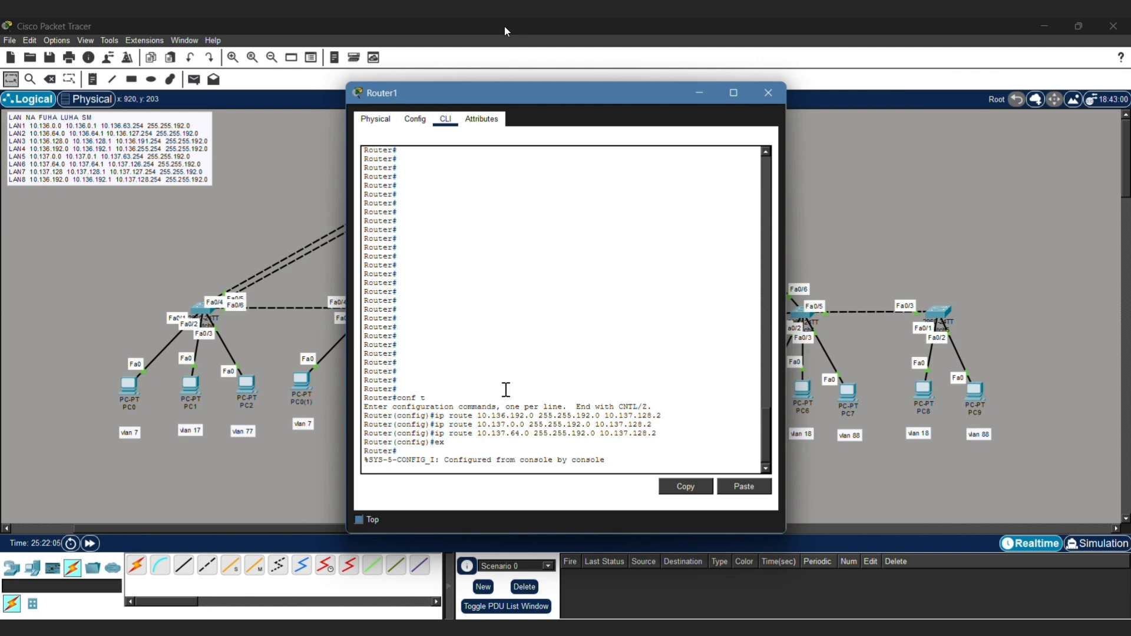
key("Return")
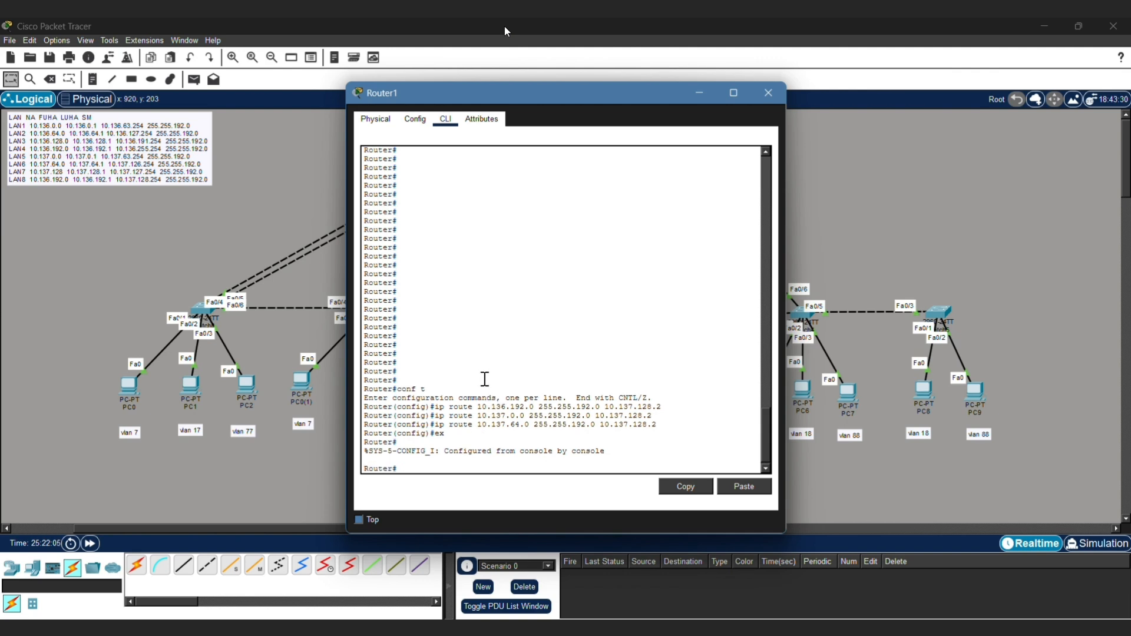
left_click(769, 94)
left_click(719, 218)
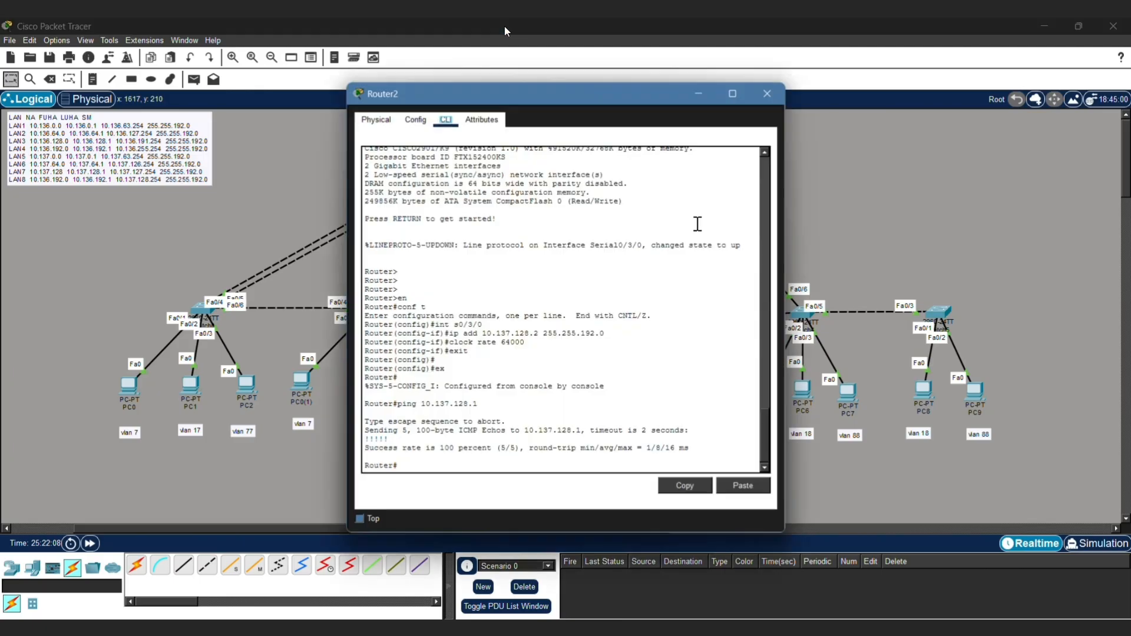
Step: Try to add a static route on Router2 to network 10.136.0.0 with mask 255.255.192.0 via next hop 10.137.128.1 from privileged mode
key("Return")
key("Return")
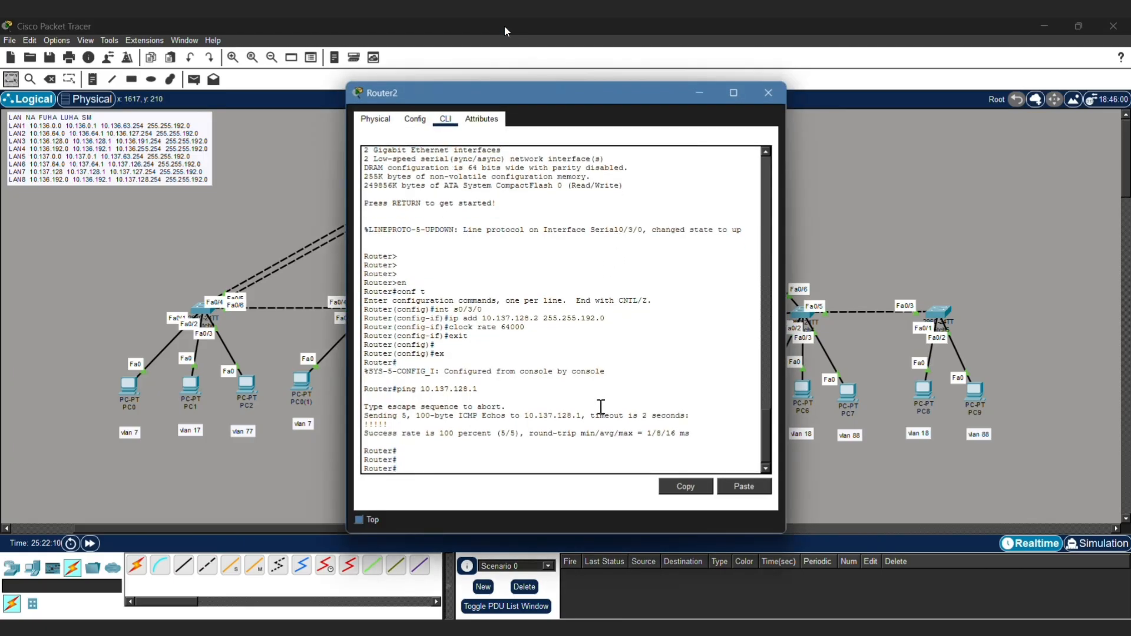
type("ip rout")
type("e 10.136.")
type("0")
type(".0")
type(" 10.")
type("1")
type("37.")
type("128.")
key("BackSpace")
key("BackSpace")
key("BackSpace")
key("BackSpace")
key("BackSpace")
key("BackSpace")
key("BackSpace")
key("BackSpace")
key("BackSpace")
key("BackSpace")
key("BackSpace")
type("255.255.192.0")
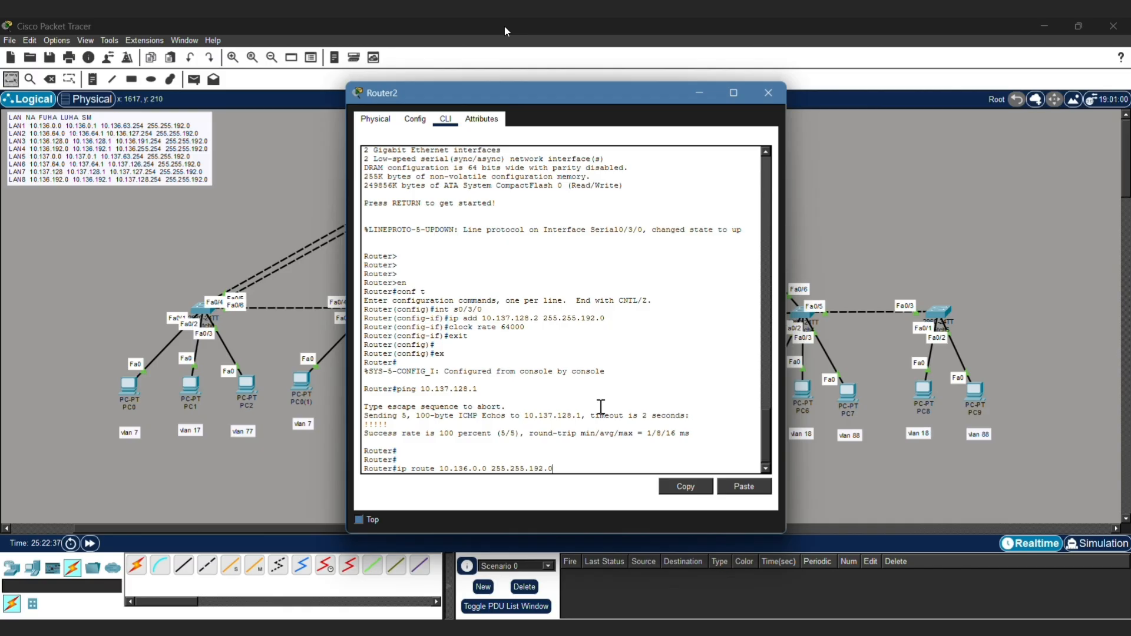
type(" 10.13")
type("7.128.1")
key("Return")
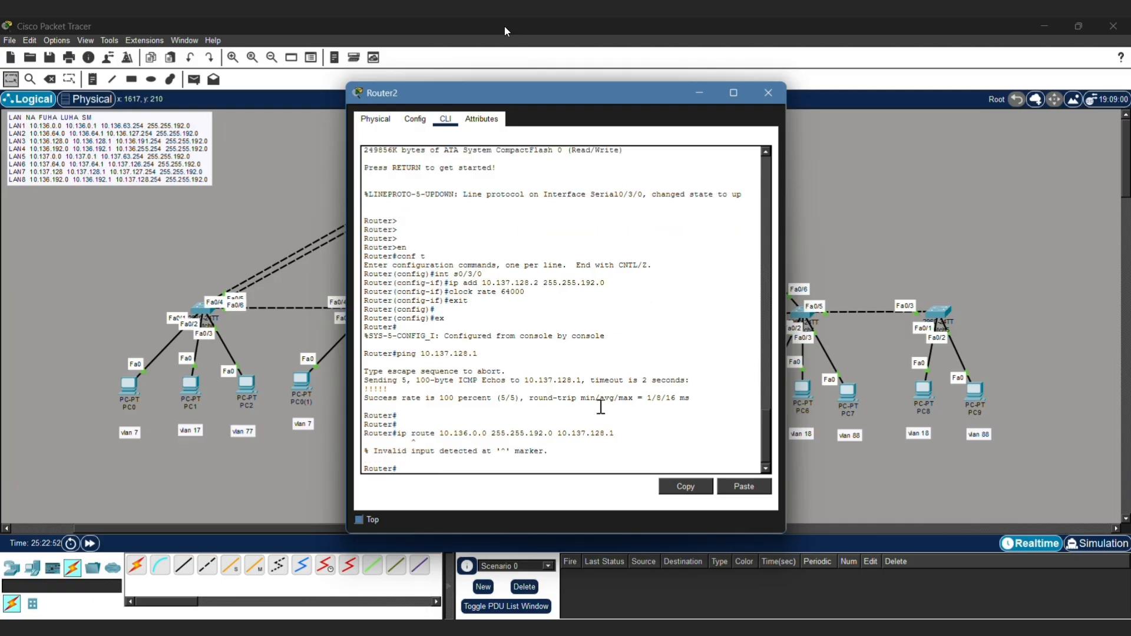
Step: Copy the rejected route command and run it in Router2's global configuration mode, routing 10.136.0.0 255.255.192.0 via 10.137.128.1
left_click_drag(614, 434, 397, 437)
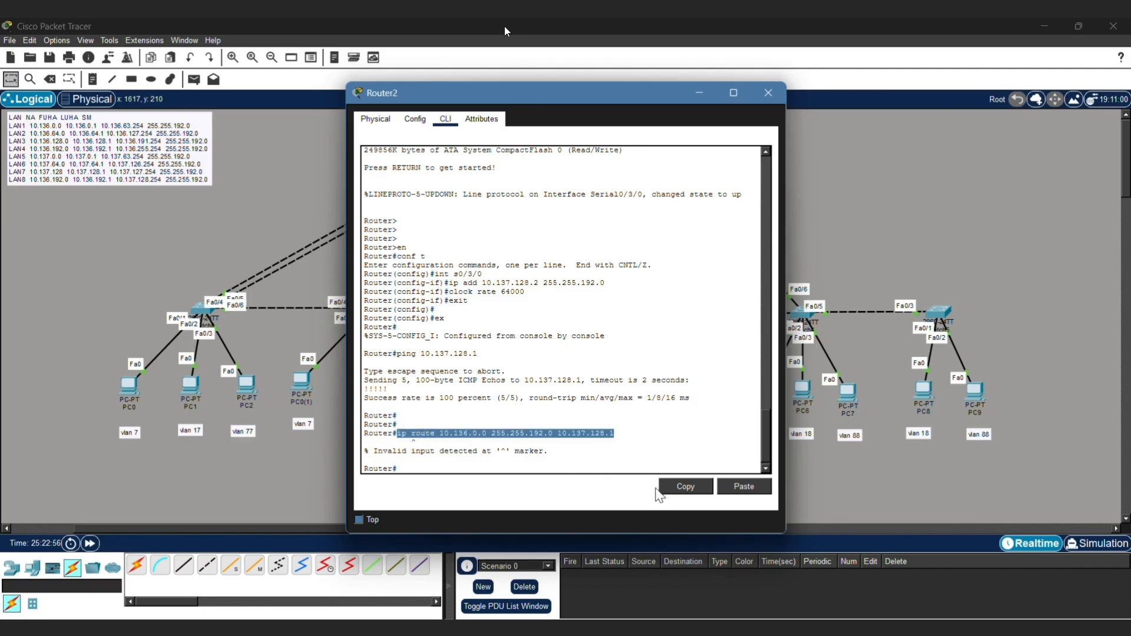
left_click(448, 467)
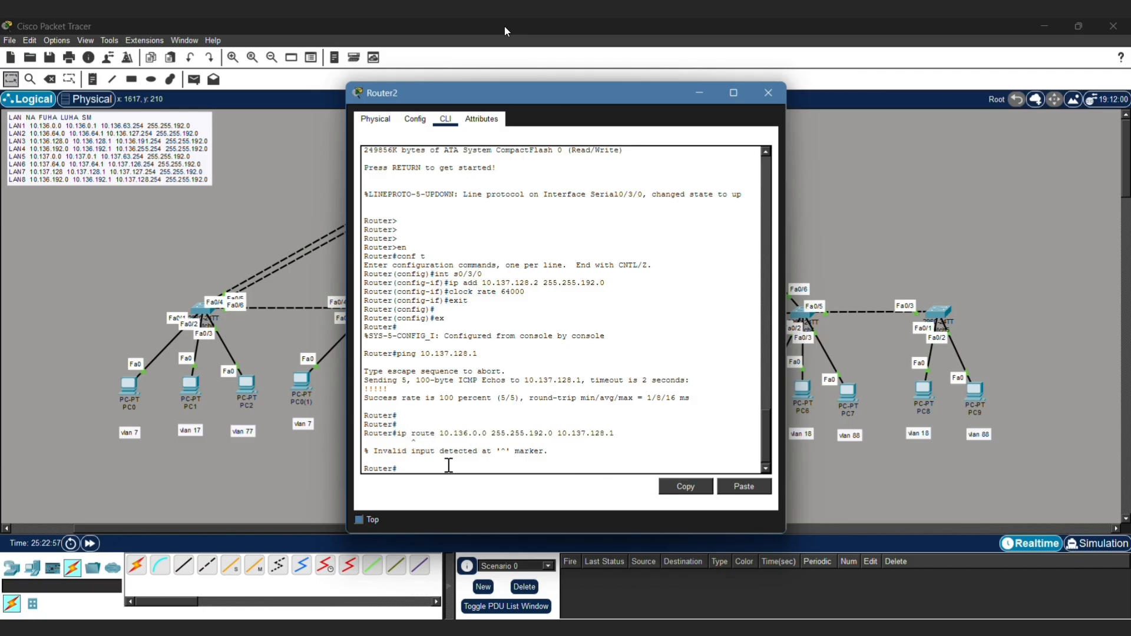
type("conf t")
key("Return")
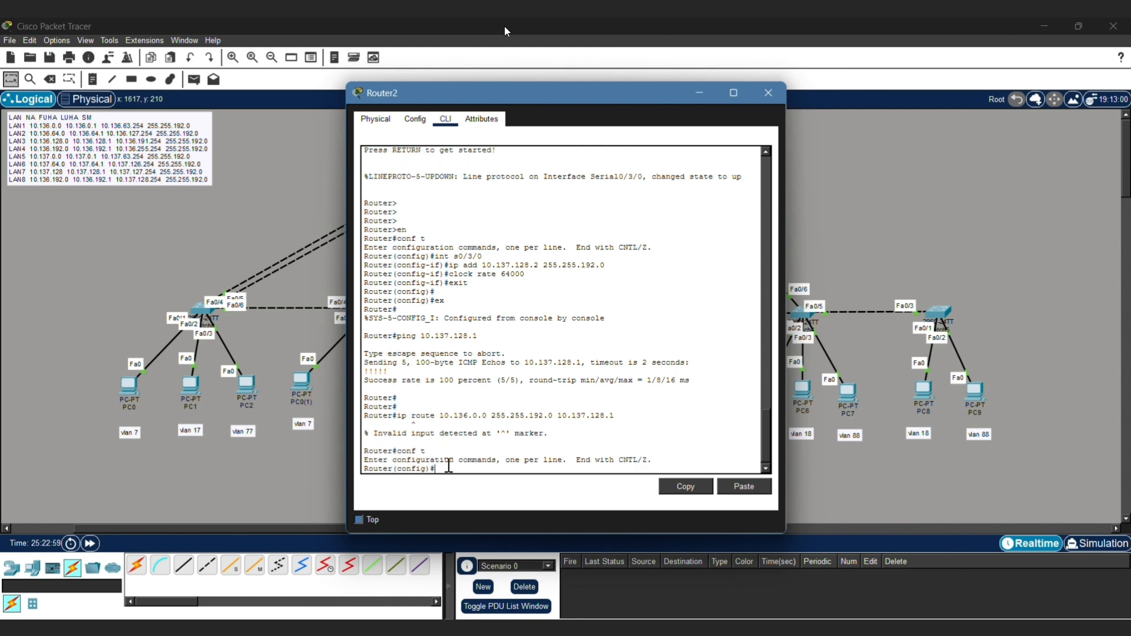
left_click(751, 489)
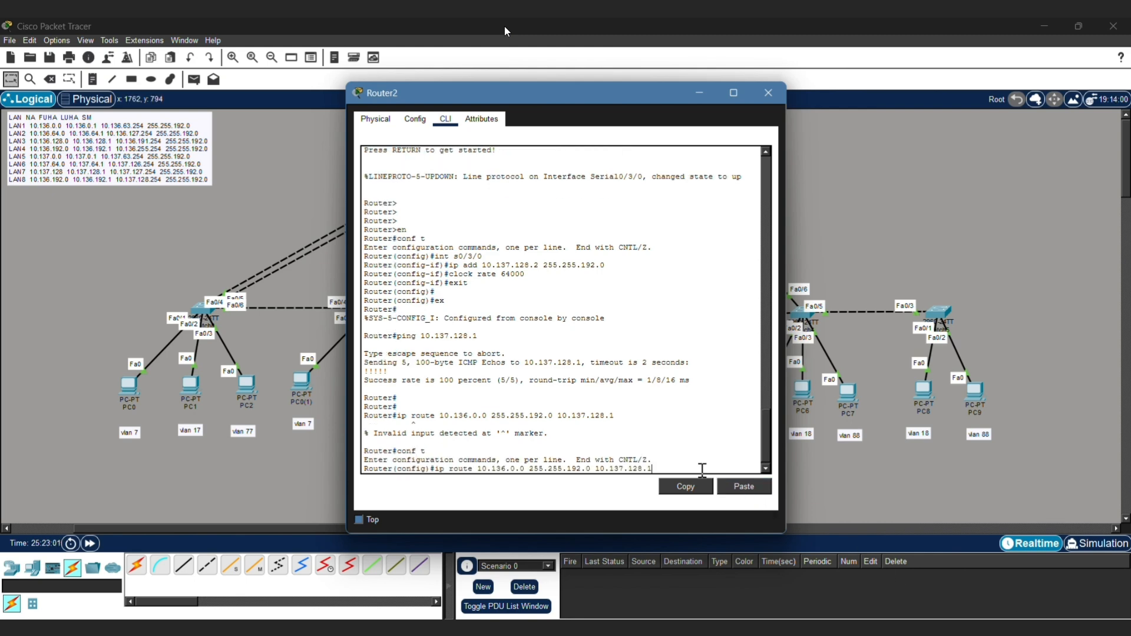
key("Return")
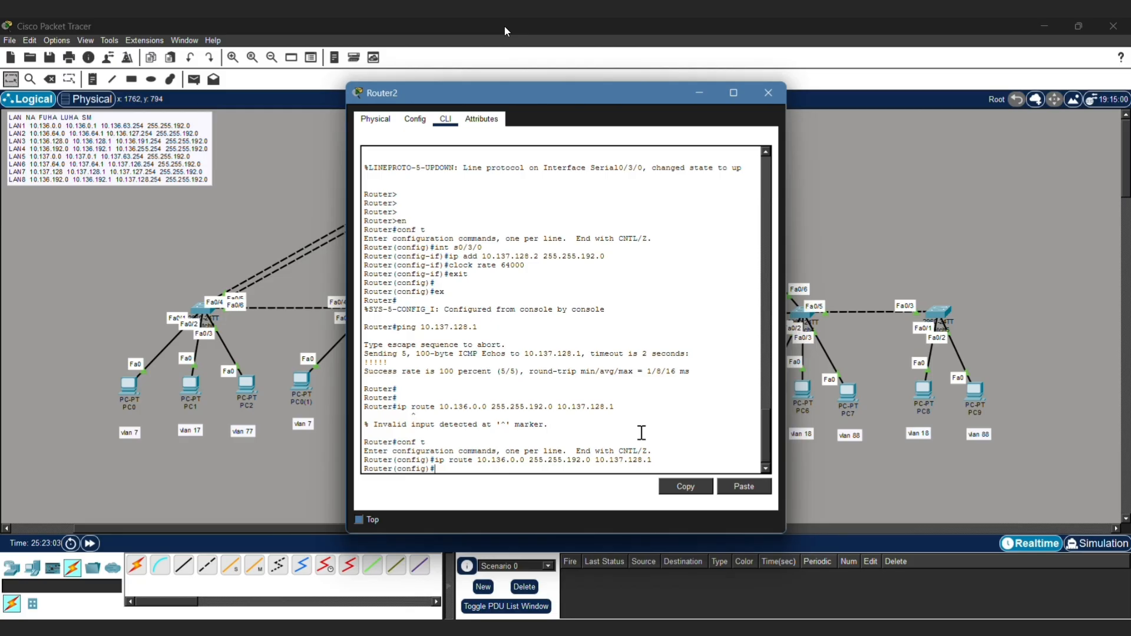
Step: Add a static route on Router2 to network 10.136.64.0 with mask 255.255.192.0 via next hop 10.137.128.1
type("ip route 10.136")
type(".64.0 255.255.192")
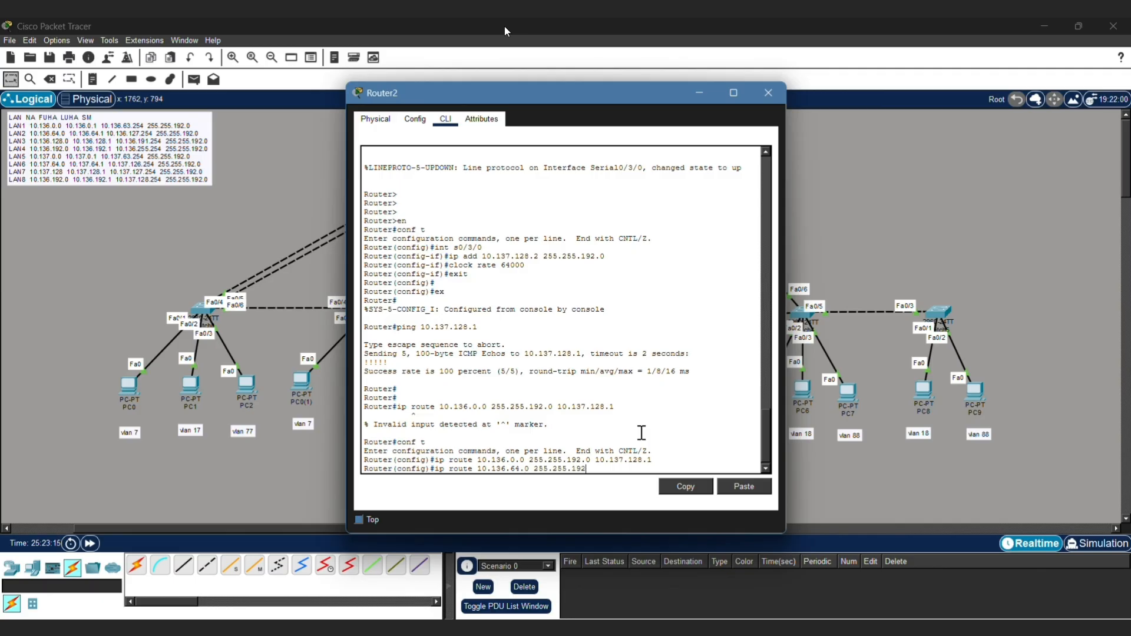
type(".0 10.137.128.1")
key("Return")
Step: Exit Router2's global configuration mode and close its window
type("ex")
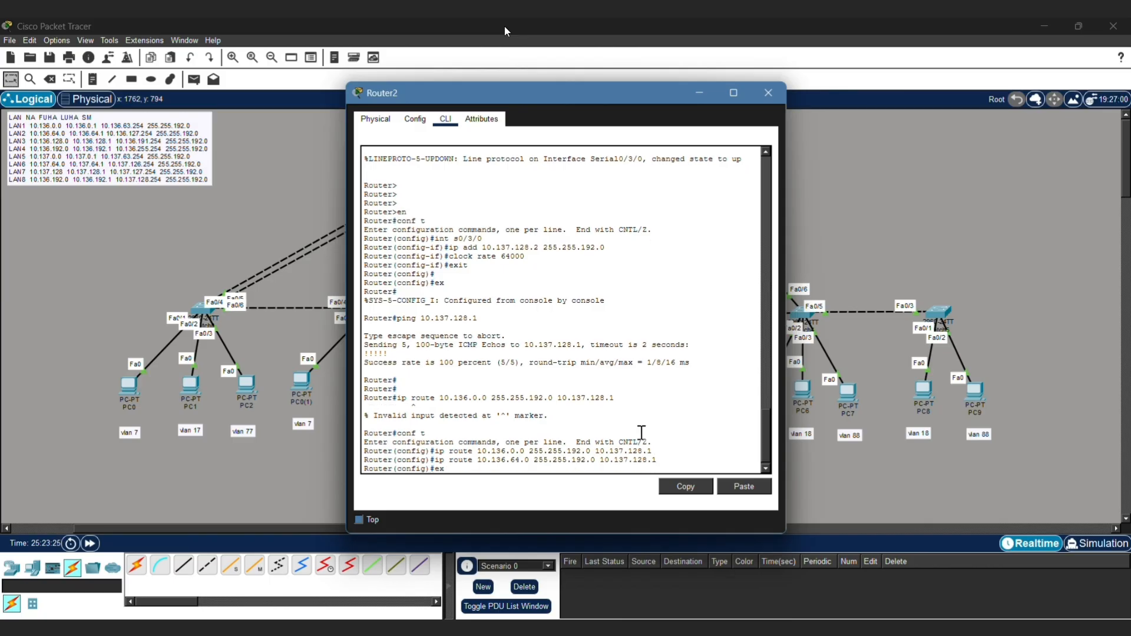
key("Return")
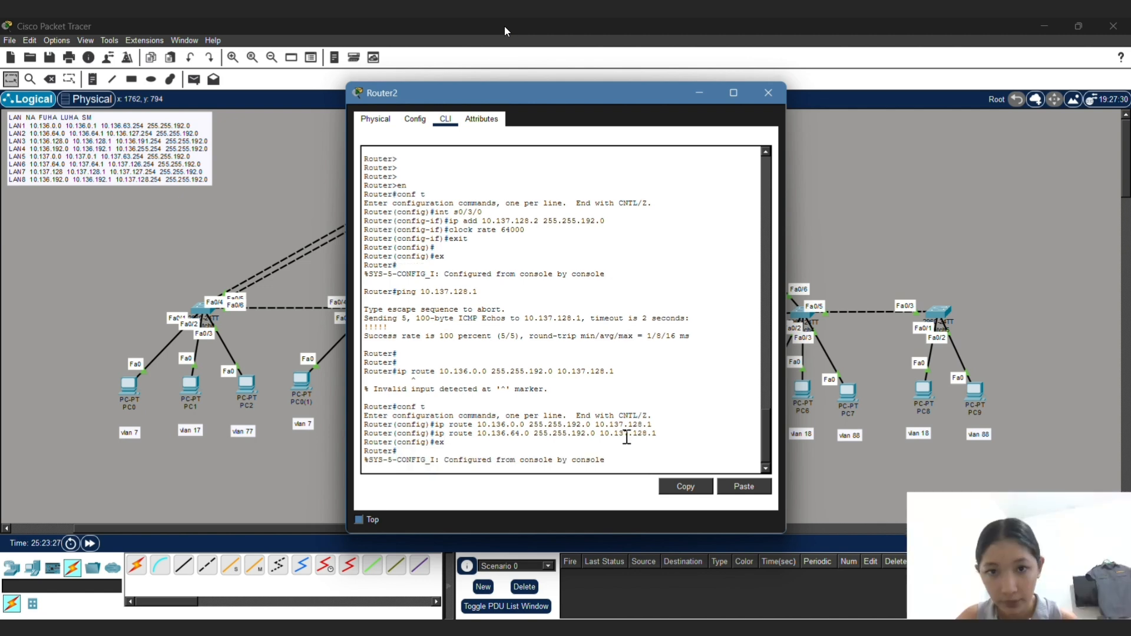
left_click(767, 95)
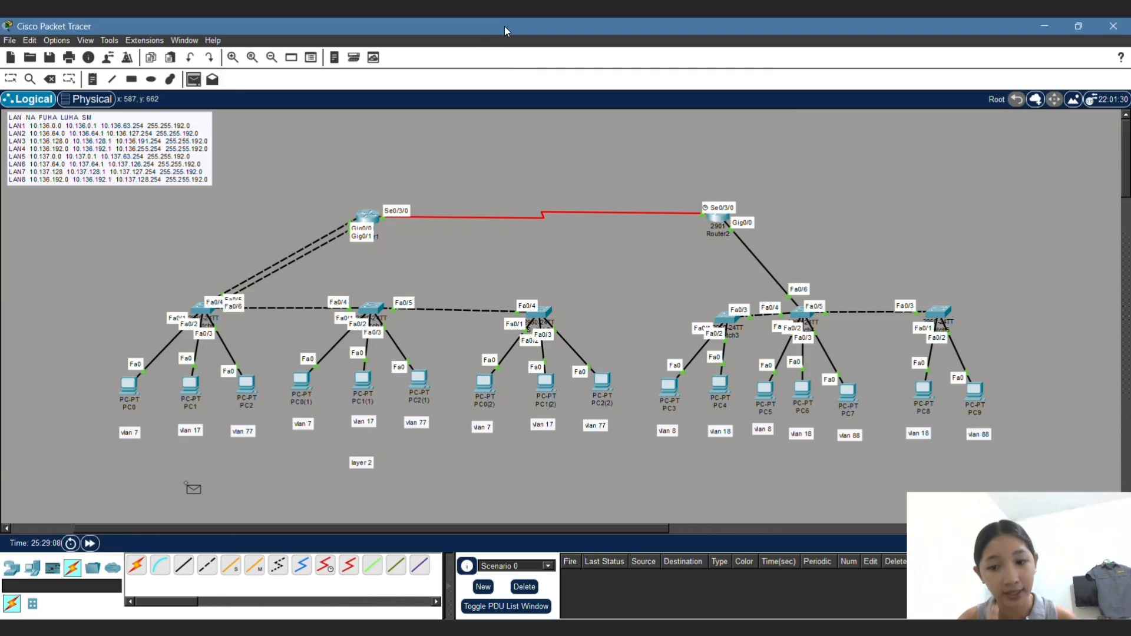
Step: Send simple test PDUs from PC0 to PC4 and from PC1 to PC3 to check connectivity between the routers' LANs
left_click(130, 386)
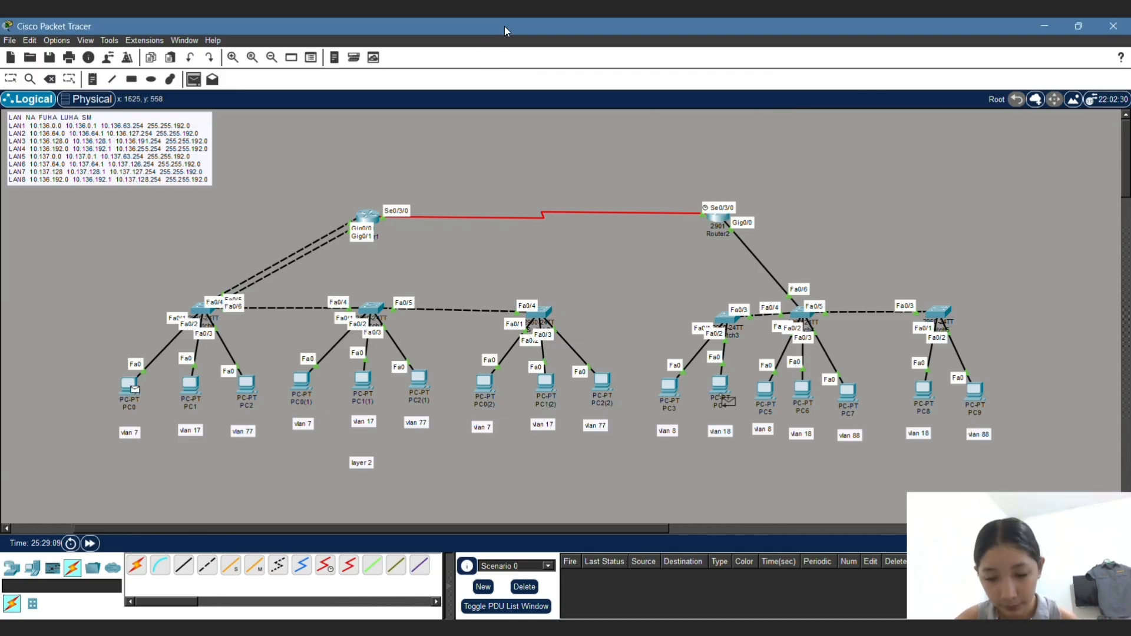
left_click(719, 387)
left_click(193, 79)
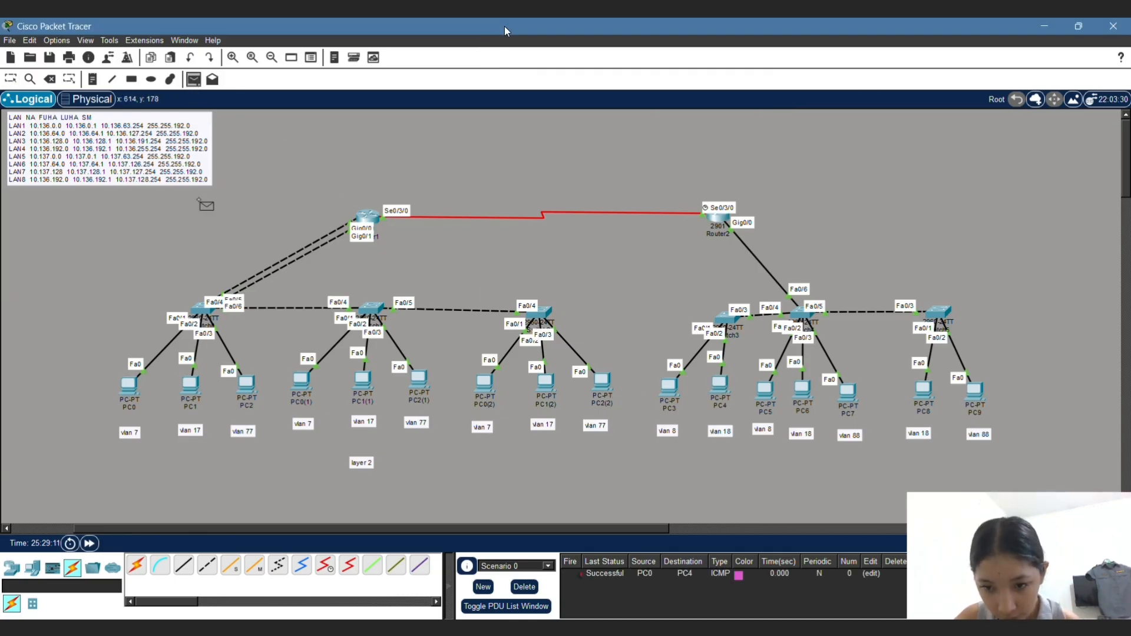
left_click(191, 385)
left_click(669, 386)
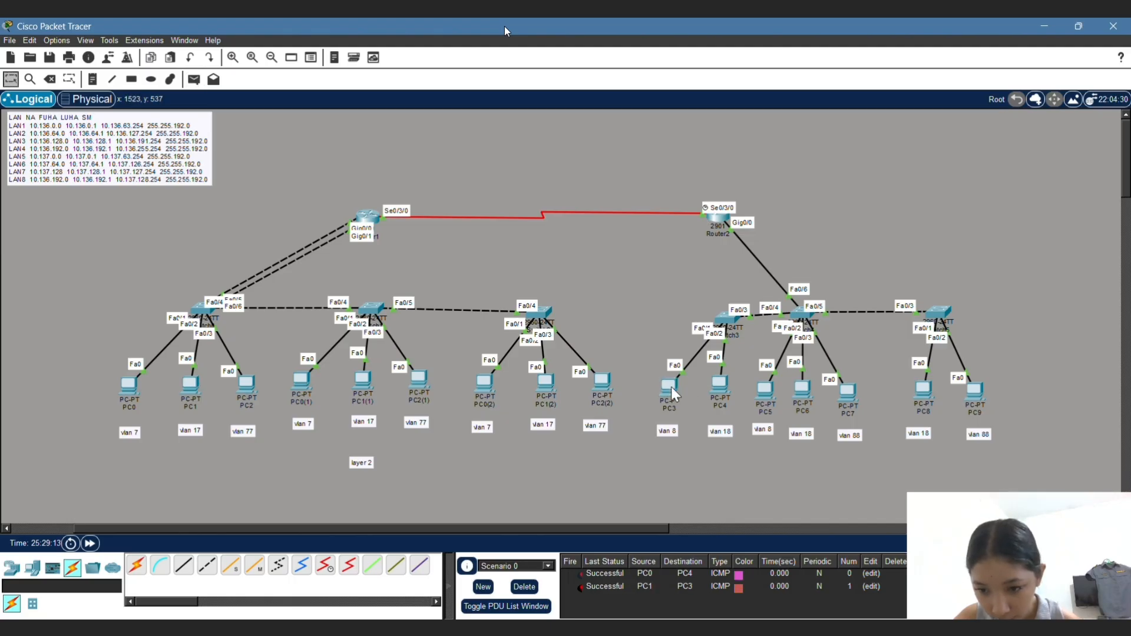
Step: Send simple test PDUs from PC1(1) to PC8 and from PC0 to PC9
left_click(193, 79)
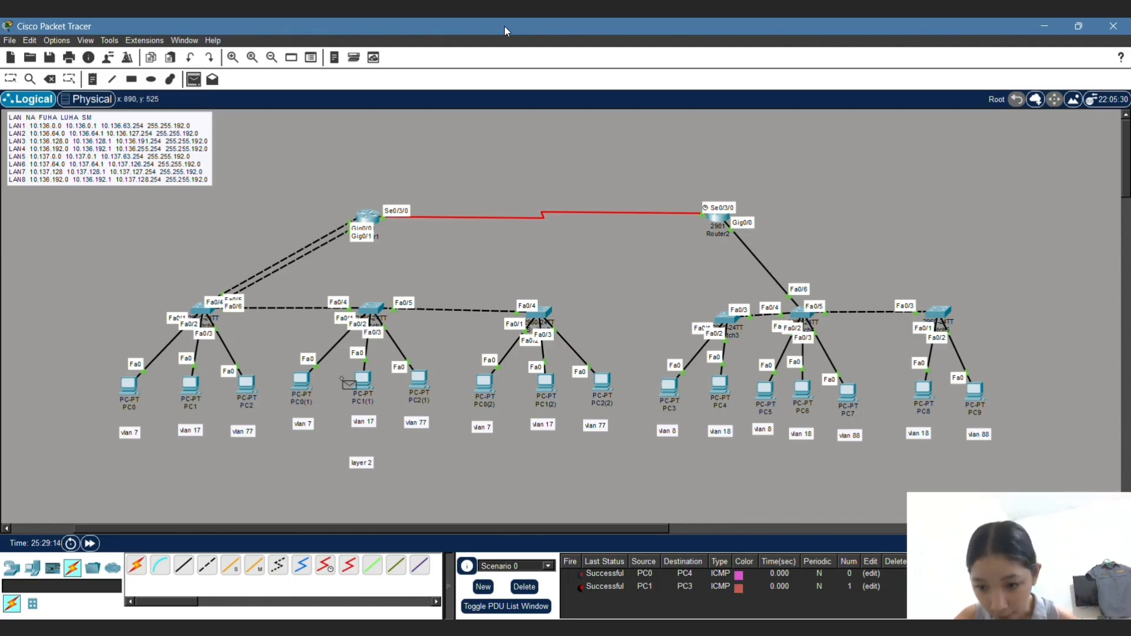
left_click(367, 386)
left_click(923, 389)
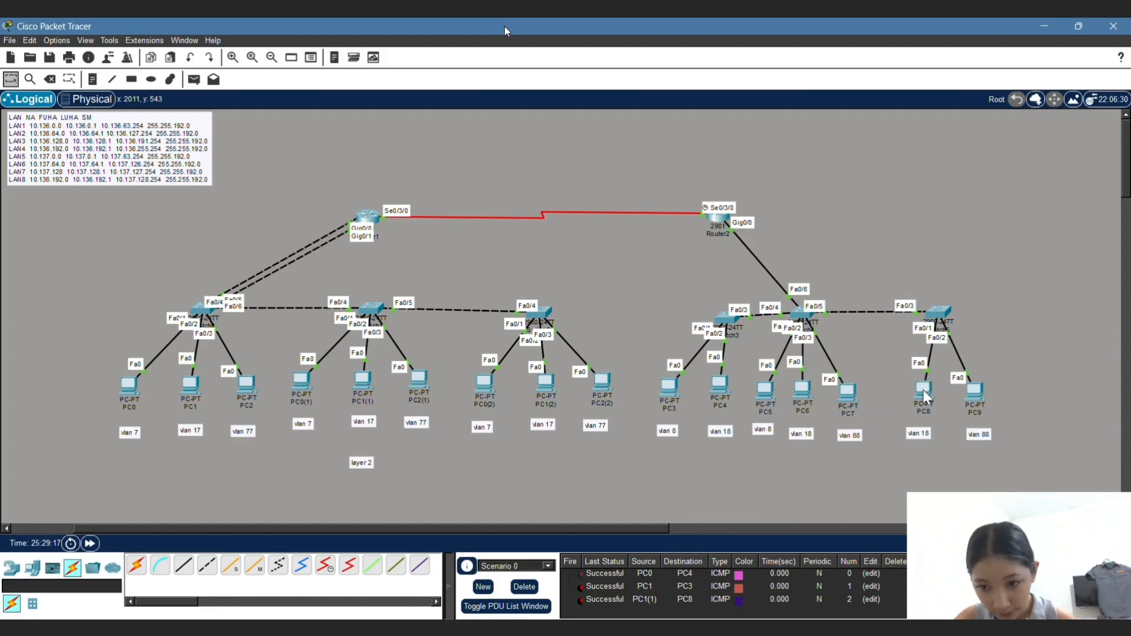
left_click(193, 79)
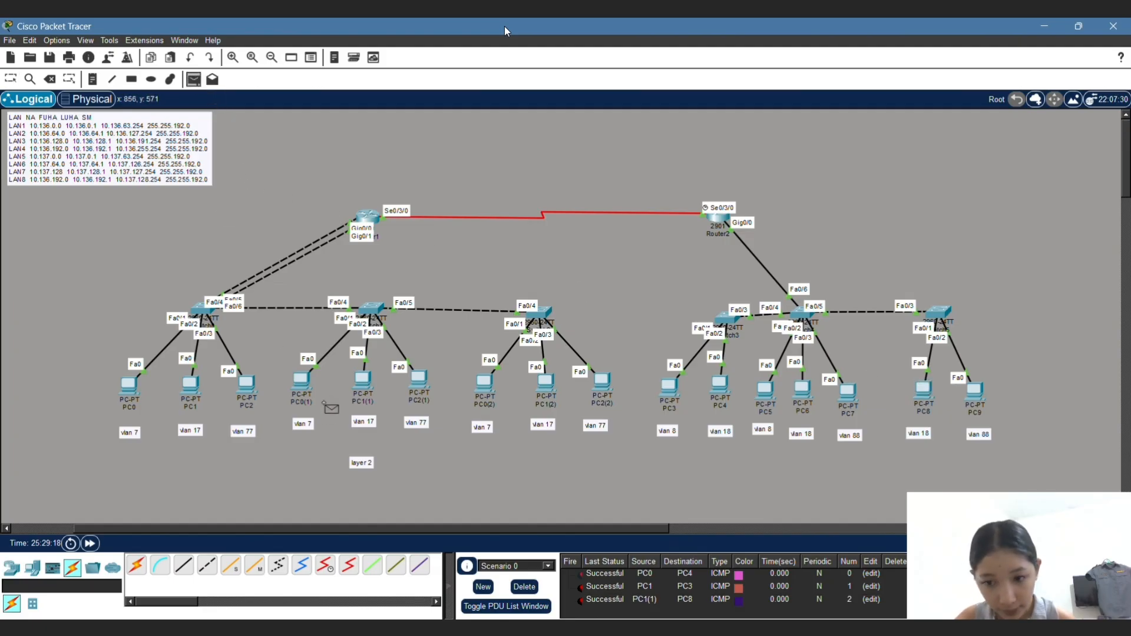
left_click(130, 384)
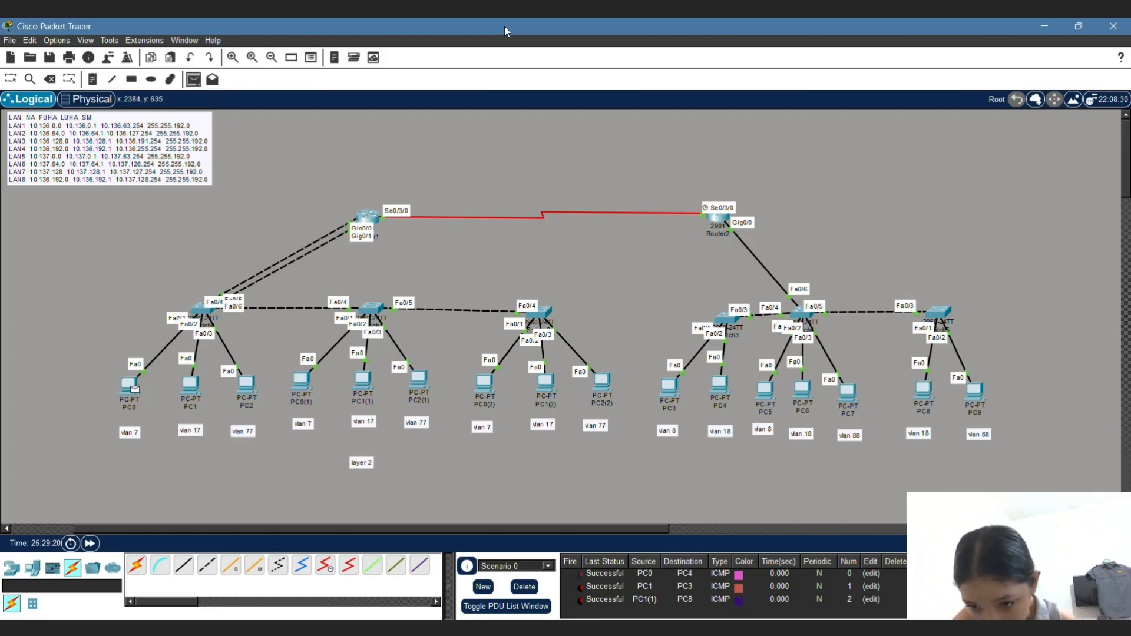
left_click(980, 406)
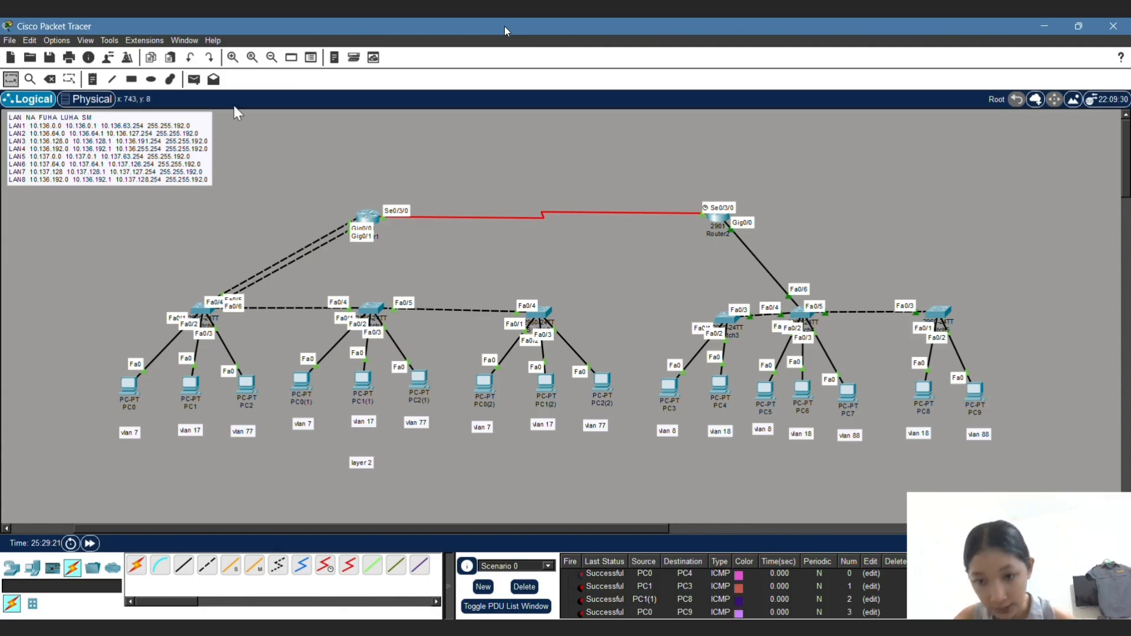
Step: Send a simple test PDU from PC0(1) to PC8
left_click(193, 79)
left_click(302, 382)
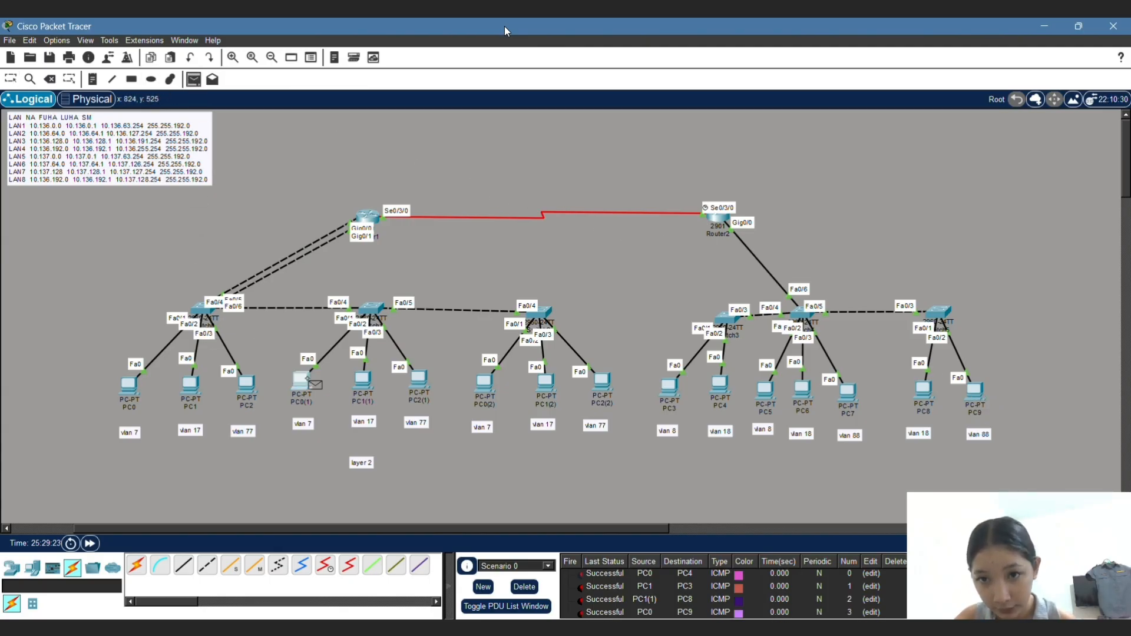
left_click(923, 388)
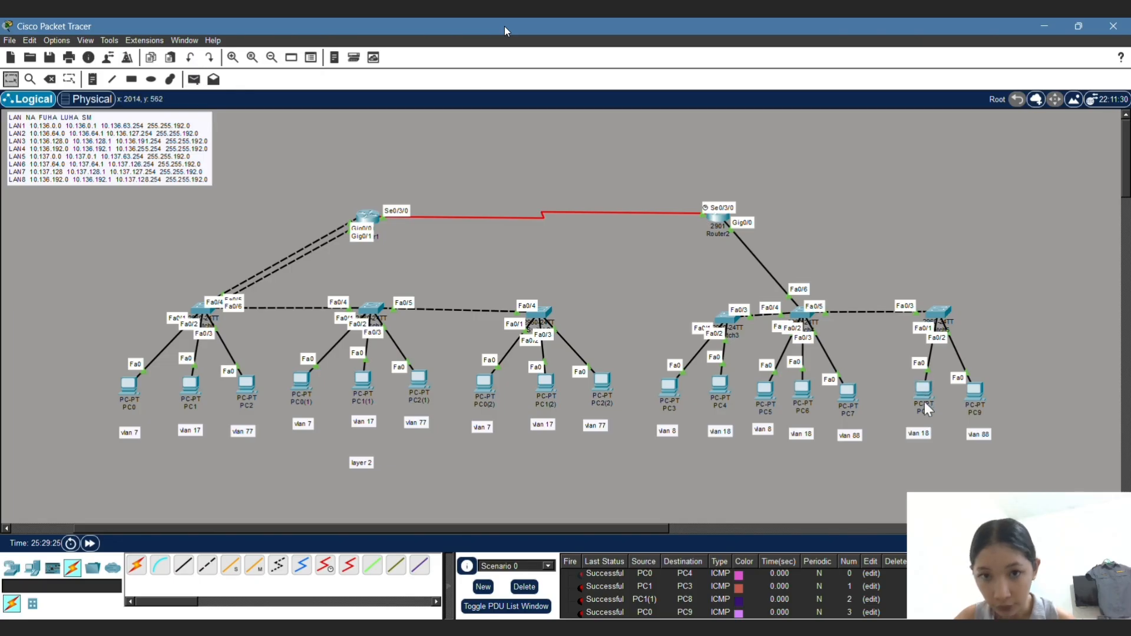